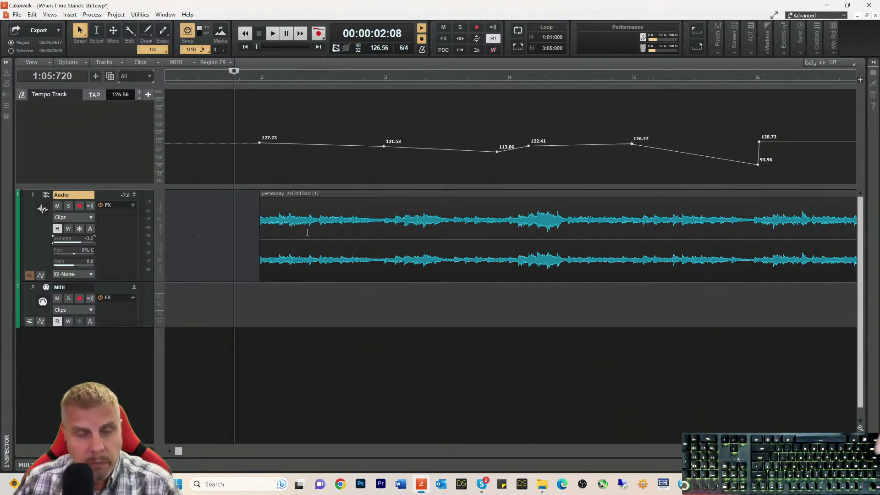
- Play the opening measures of the audio clip against the existing tempo map and stop playback
key(space)
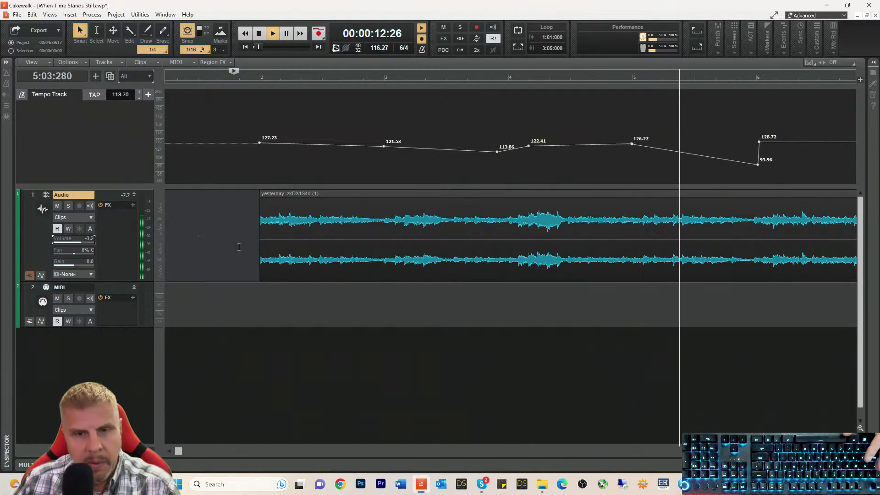
key(space)
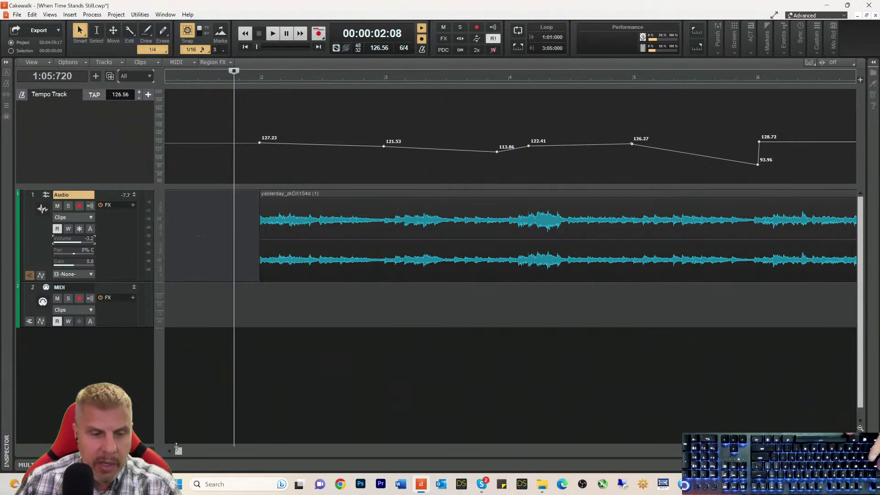
- Examine the tempo track's changes along the whole length of the audio clip
mouse_move(178, 451)
mouse_down()
mouse_move(487, 472)
mouse_move(531, 485)
mouse_move(718, 485)
mouse_move(440, 477)
mouse_move(174, 451)
mouse_up()
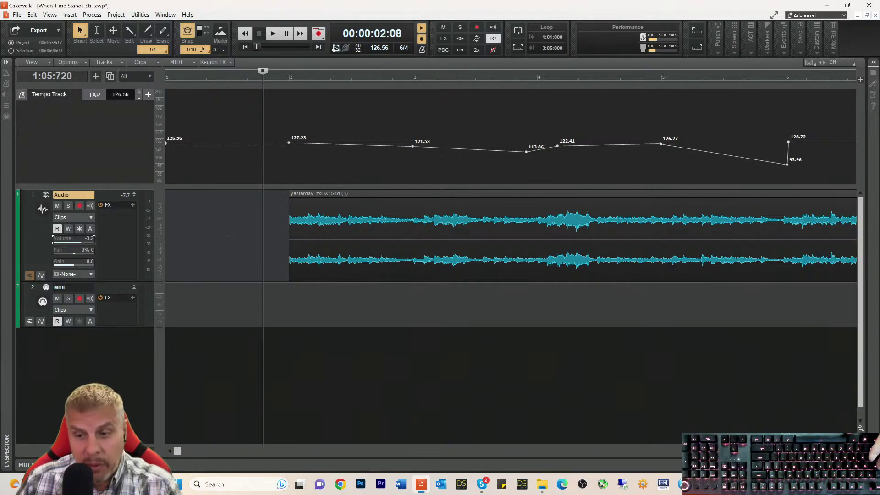
scroll(191, 439, down, 1)
scroll(214, 236, down, 6)
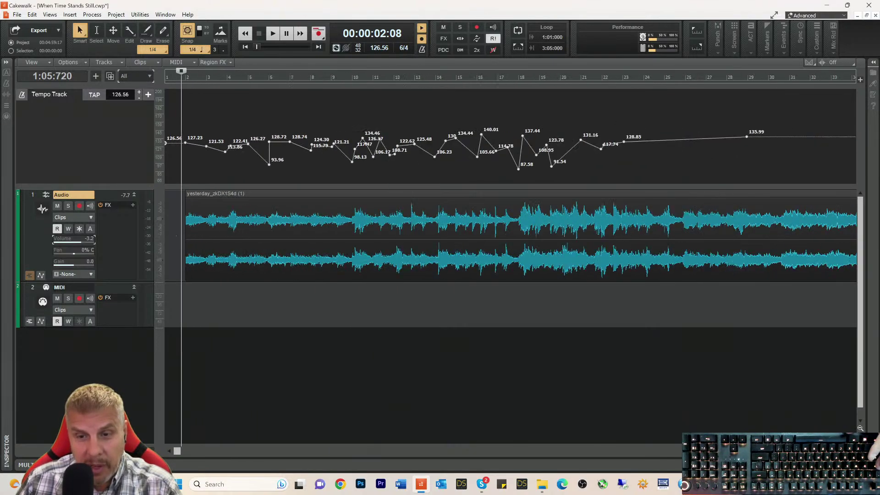
scroll(511, 234, down, 3)
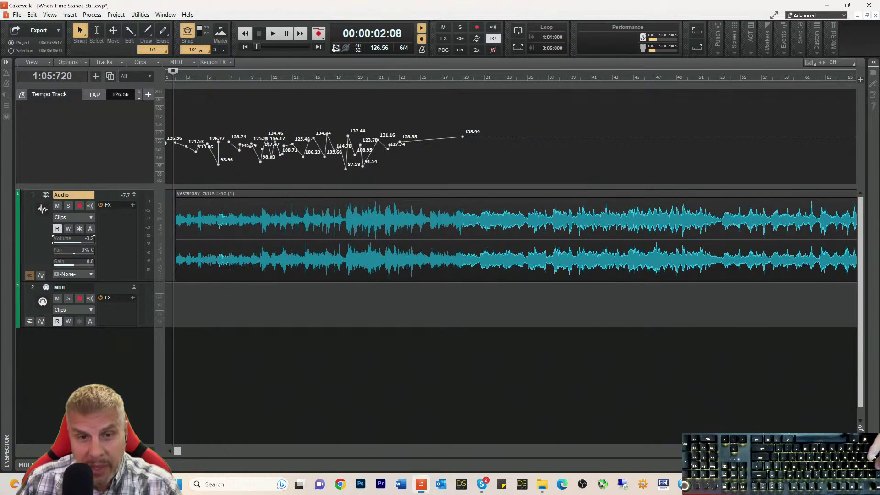
scroll(511, 275, down, 2)
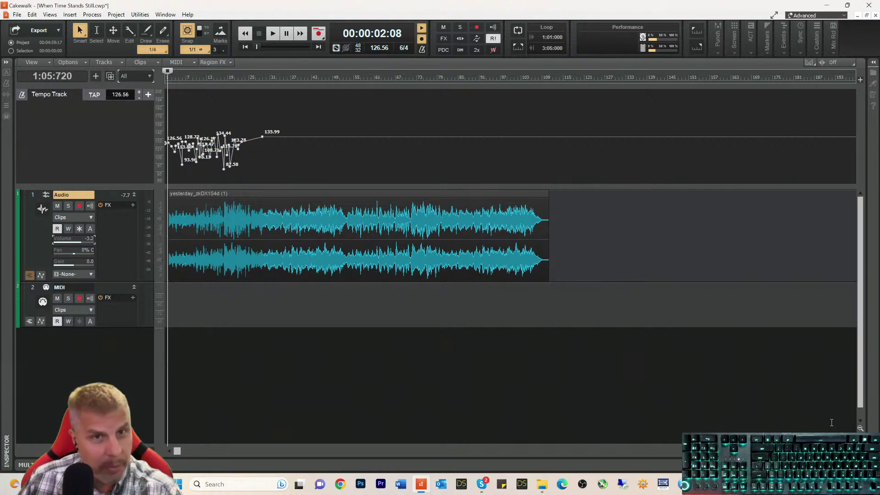
scroll(511, 256, up, 13)
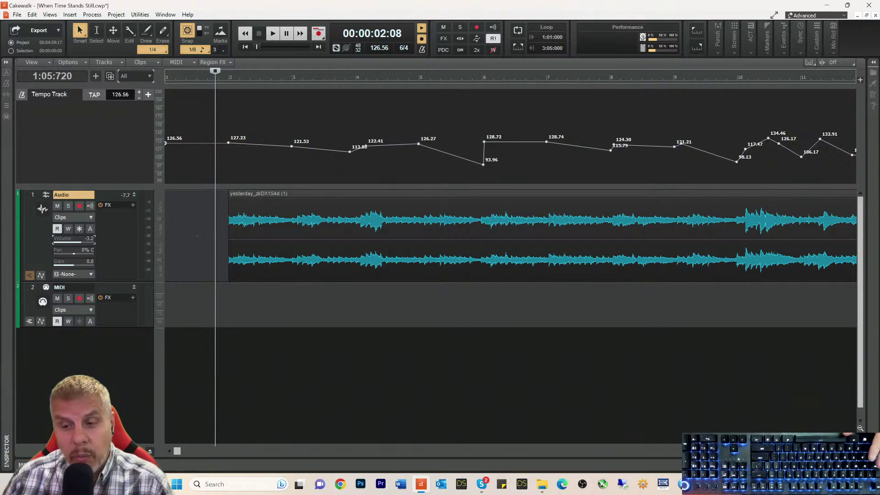
key(ctrl+Left)
key(ctrl+Left)
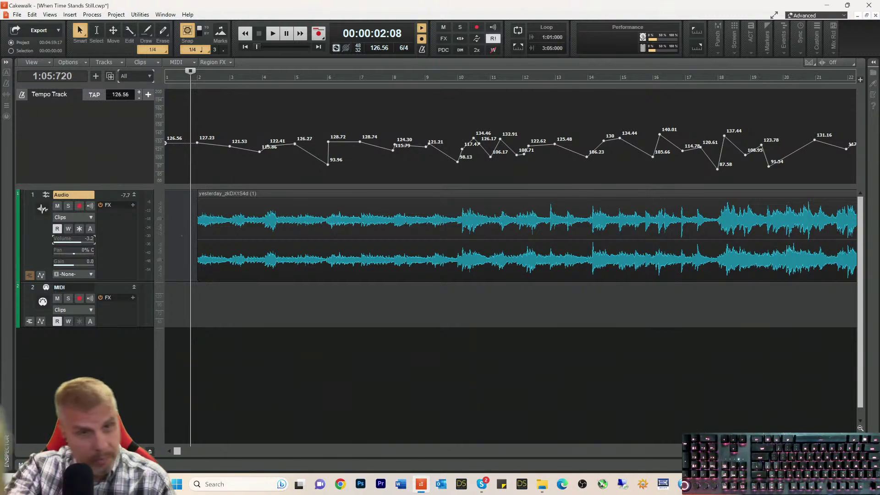
scroll(191, 83, down, 1)
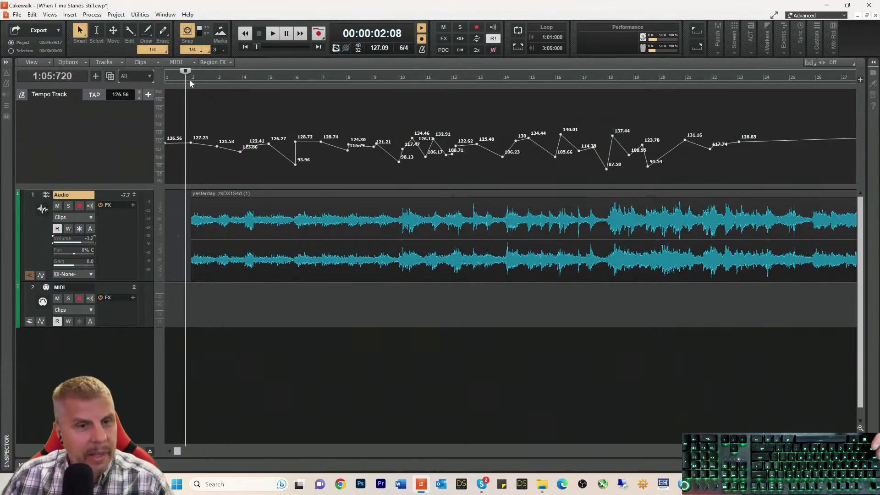
- Move the playhead to 1:06:000, just ahead of the audio clip, and save the project
click(191, 82)
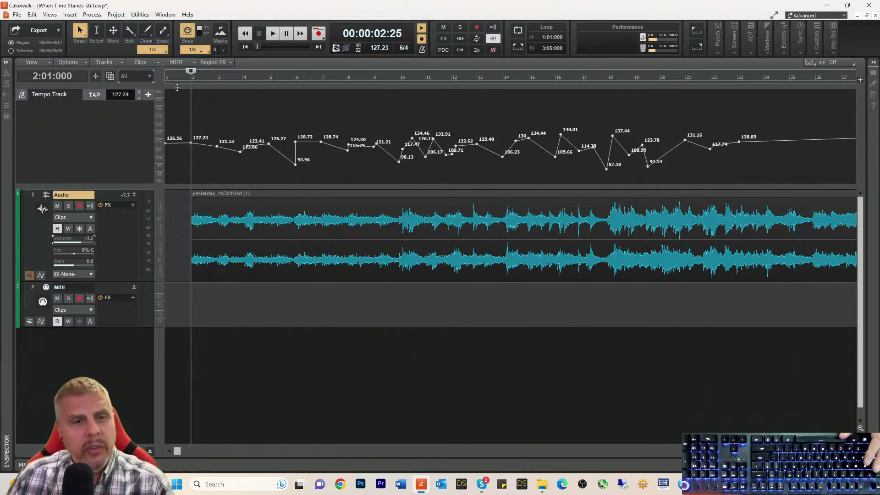
click(178, 87)
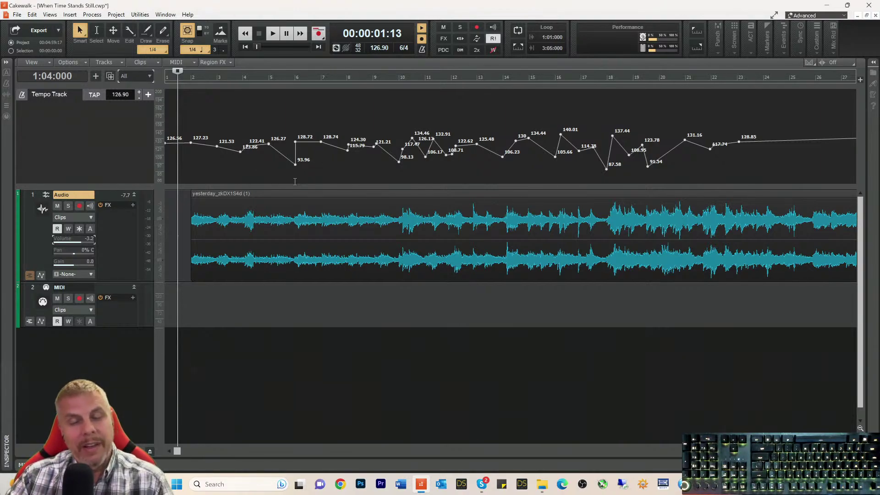
click(186, 78)
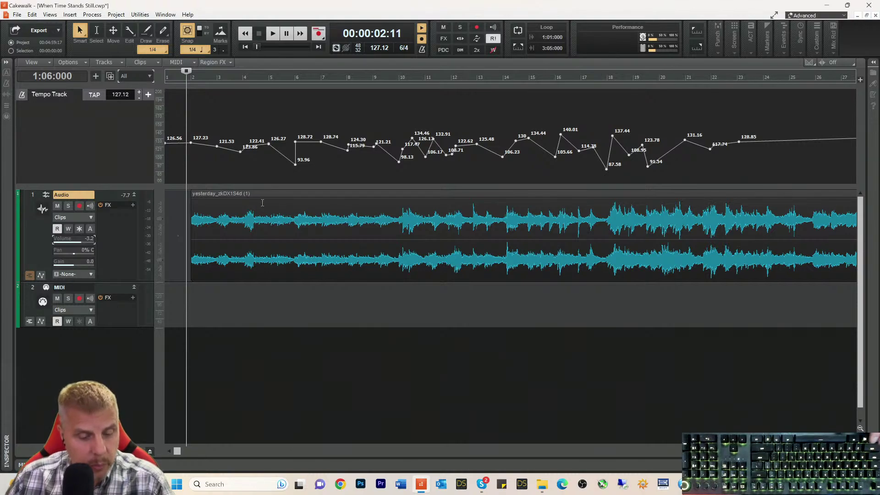
key(ctrl+s)
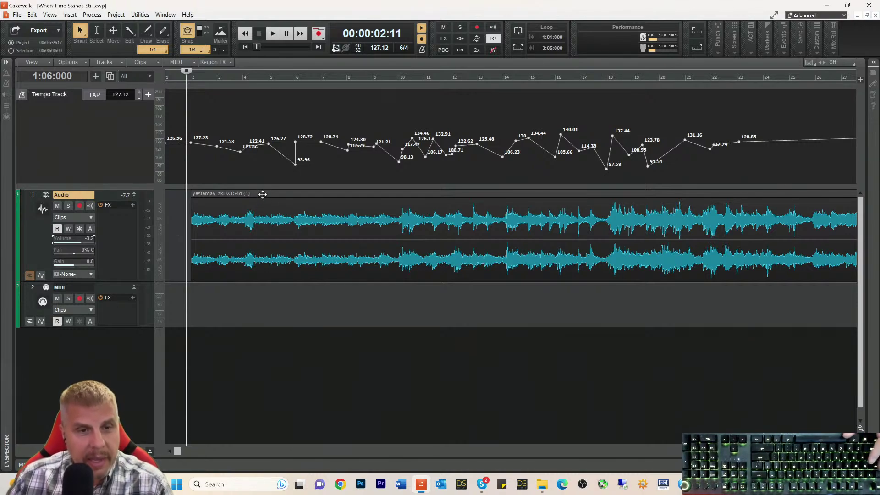
- Try to extract the project tempo from the audio clip via the timeline, using the Automatic algorithm
click(263, 195)
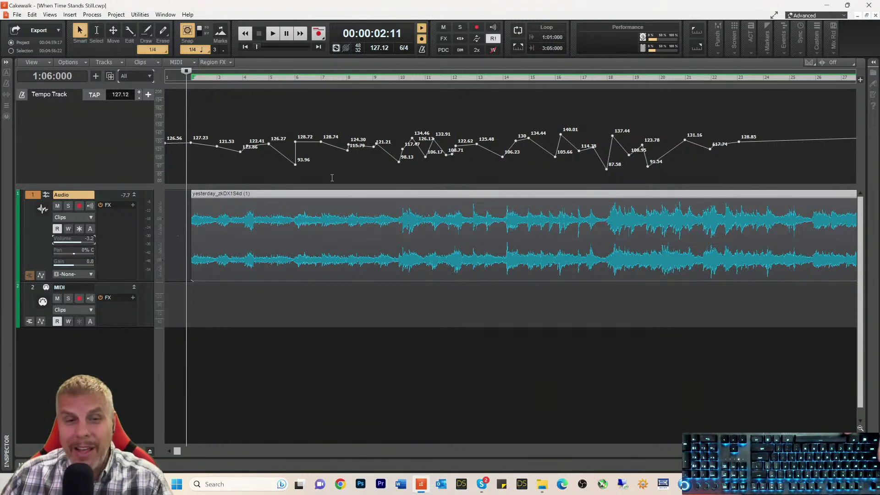
click(322, 73)
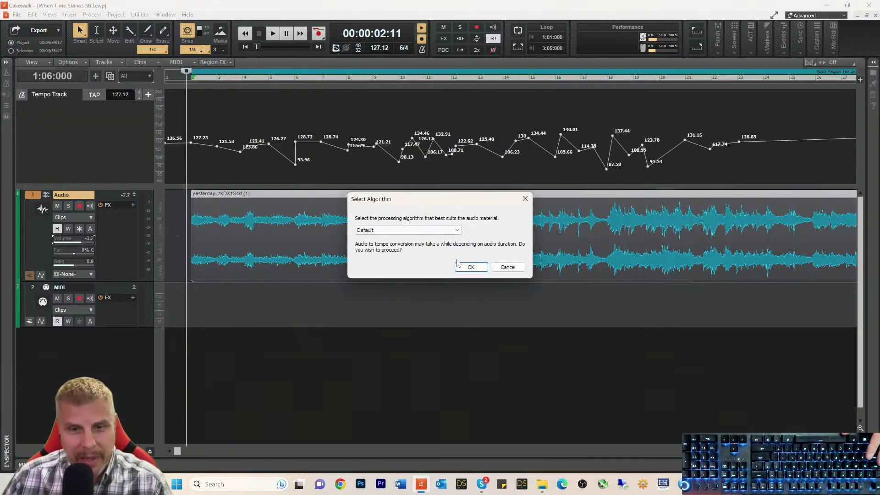
click(424, 230)
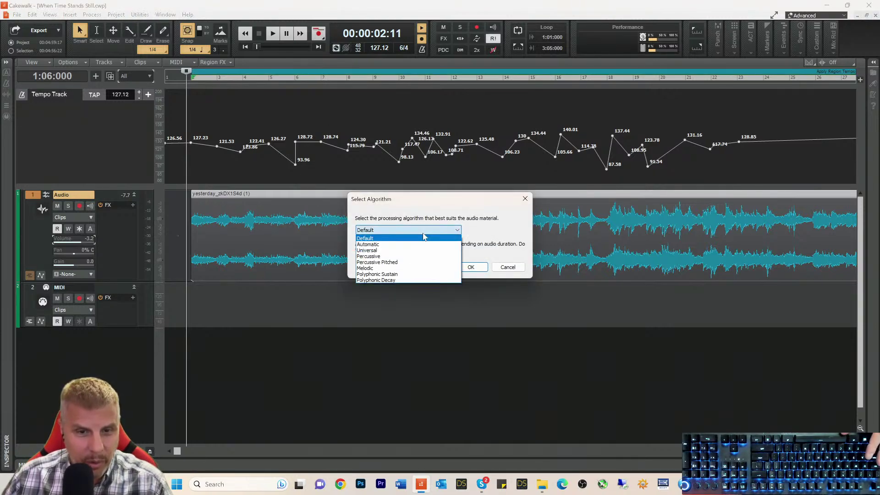
click(371, 246)
click(470, 267)
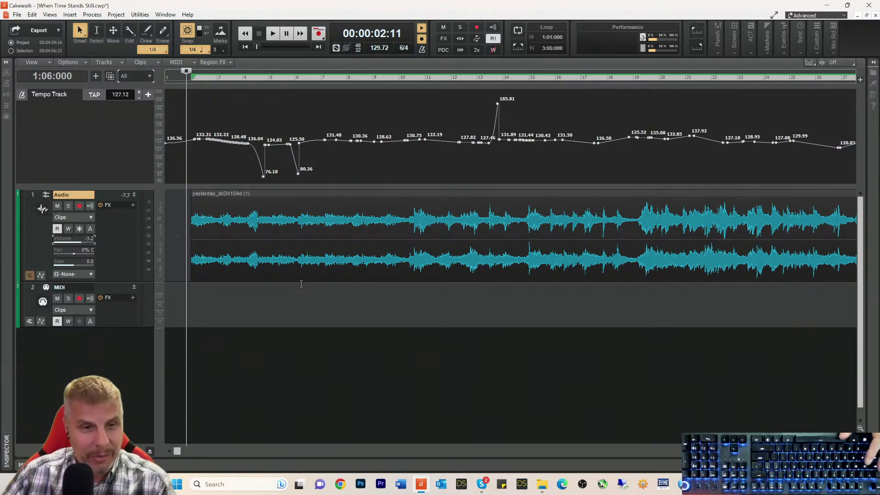
- Play the opening measures twice against the newly extracted tempo map, and undo the audio-to-tempo conversion
key(space)
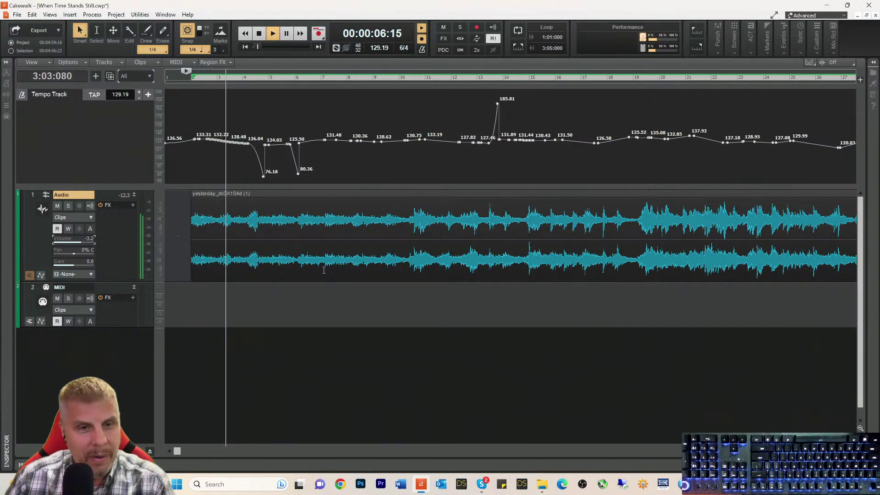
key(space)
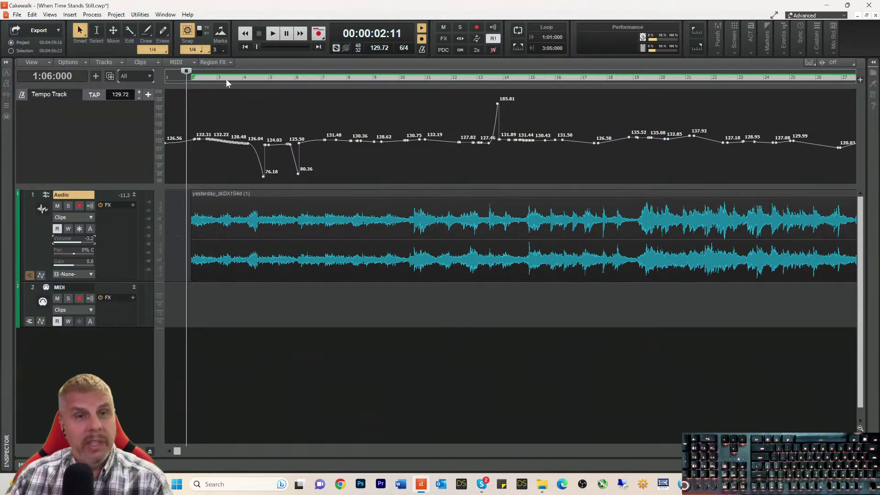
key(space)
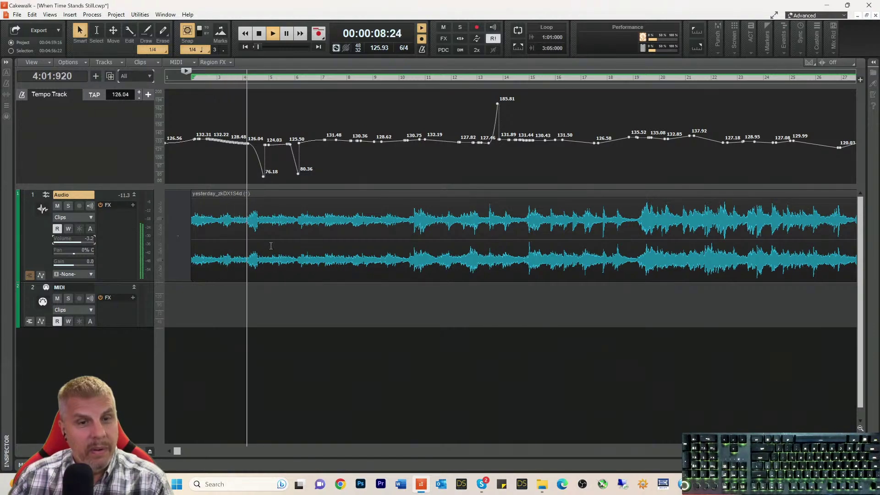
key(space)
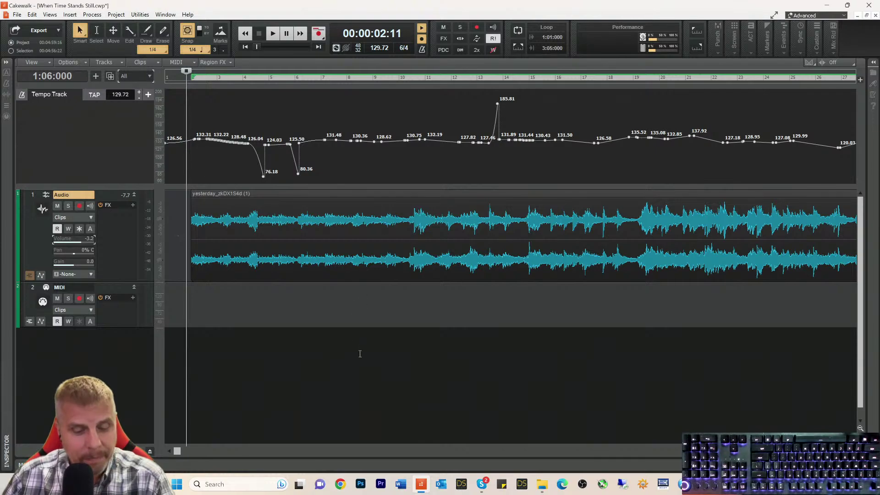
key(ctrl+z)
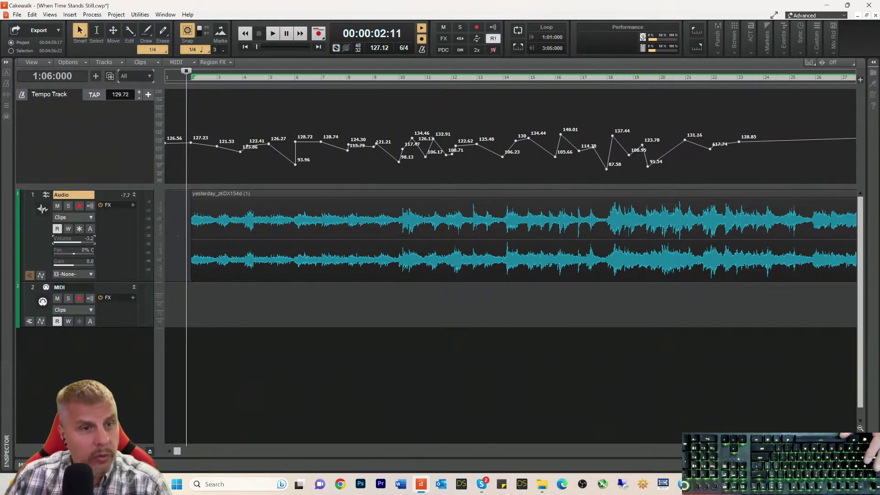
- Show the Tempo view and review its list of tempo changes by measure position and BPM
click(50, 16)
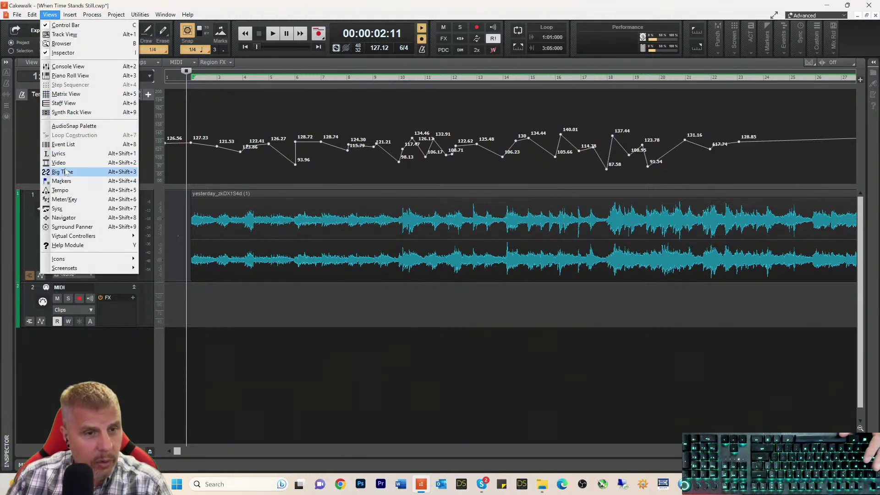
click(61, 189)
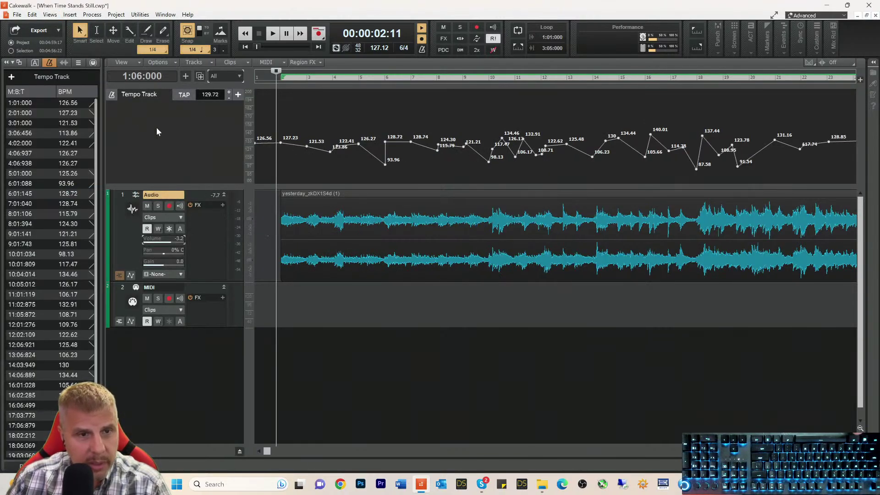
click(49, 14)
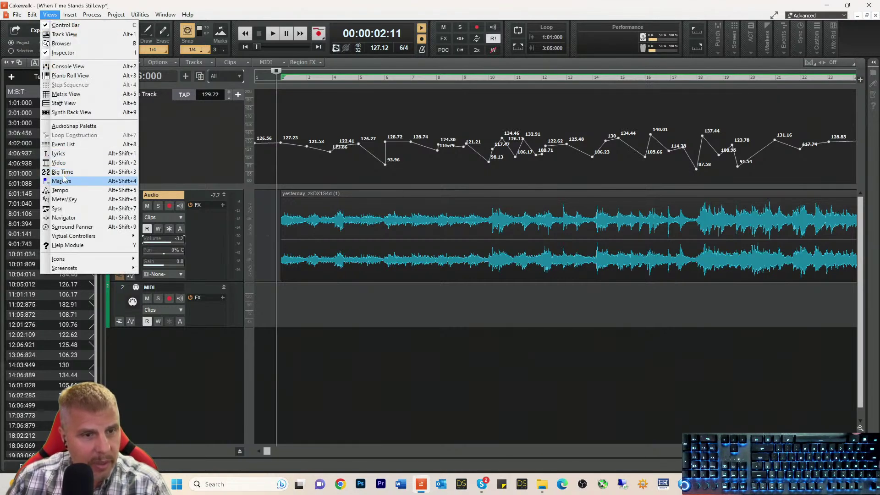
click(160, 142)
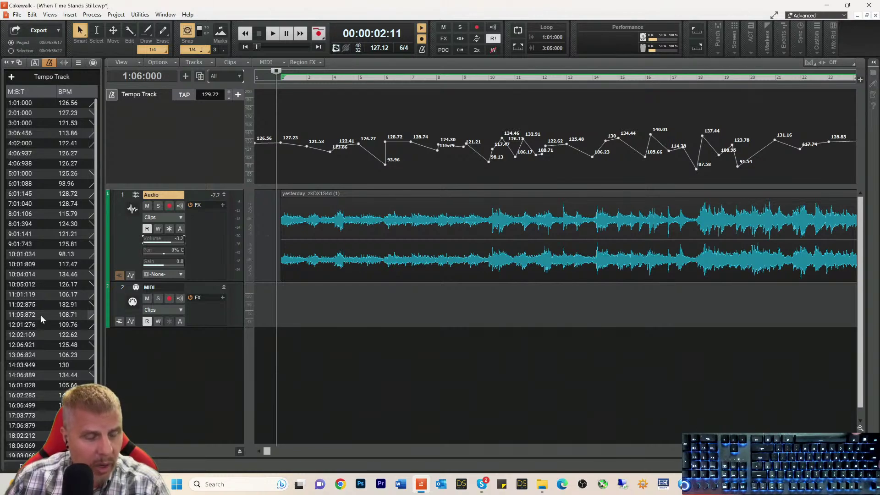
scroll(39, 352, down, 2)
scroll(39, 356, up, 2)
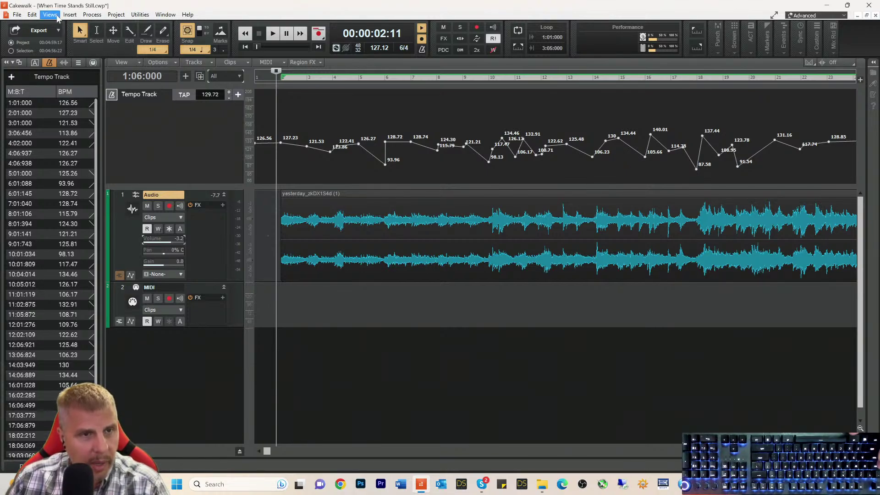
- Hide the tempo track, try to pull it open above the audio track, and show the Tempo view again
click(50, 15)
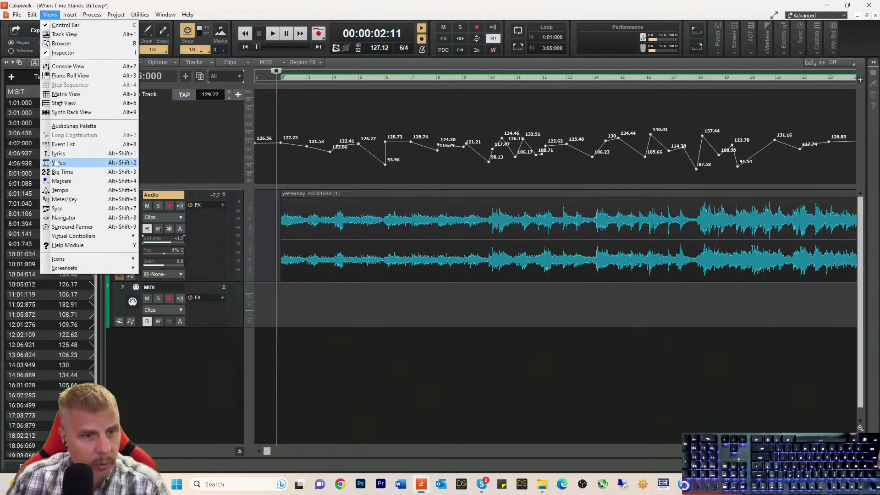
click(58, 191)
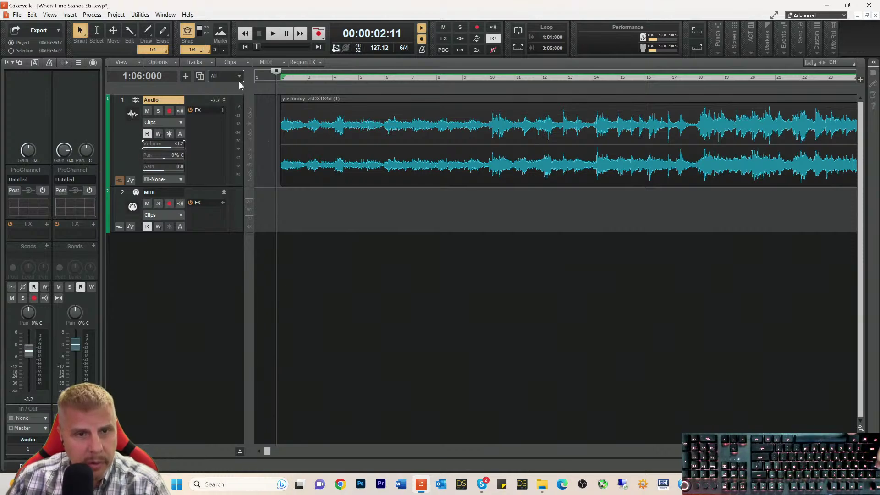
mouse_move(233, 93)
mouse_down()
mouse_move(222, 180)
mouse_move(221, 89)
mouse_up()
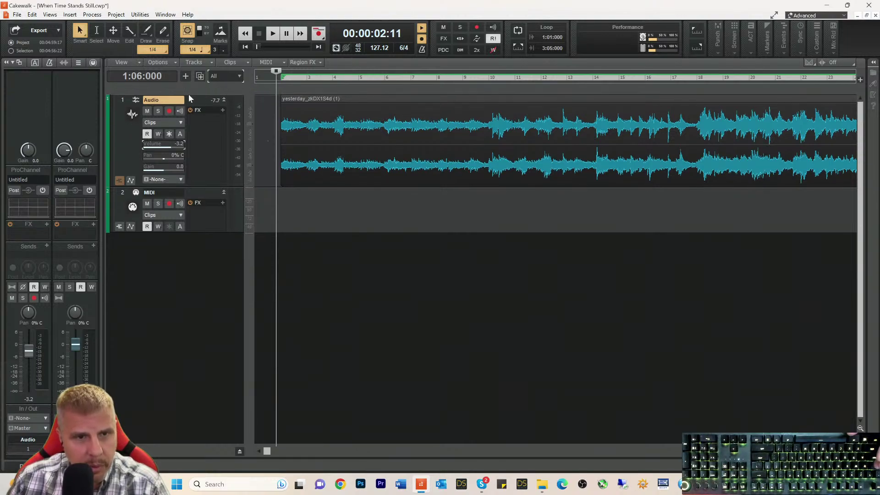
mouse_move(196, 93)
mouse_down()
mouse_move(195, 142)
mouse_move(199, 80)
mouse_up()
click(50, 14)
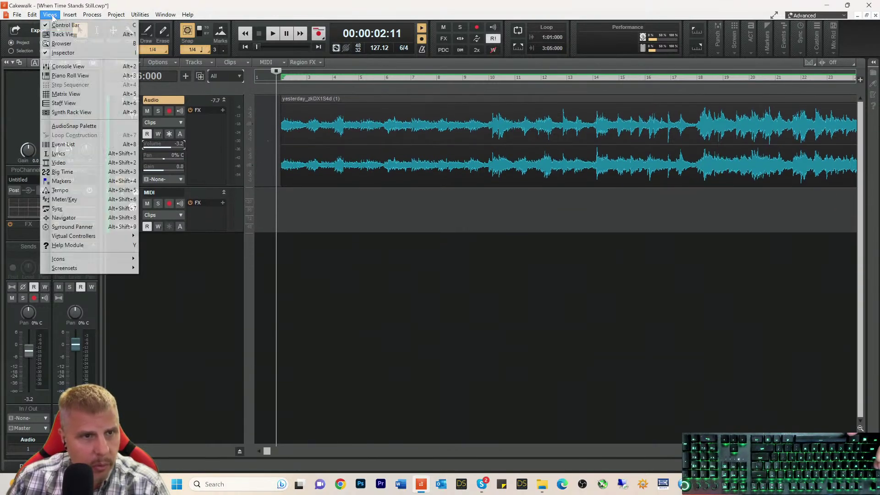
click(60, 190)
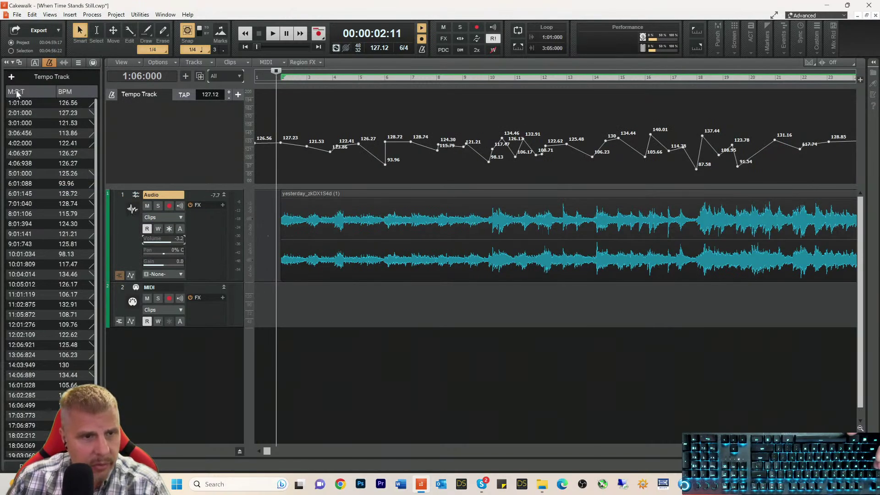
- Collapse the tempo list in the inspector and slightly reduce the height of the tempo track
click(6, 61)
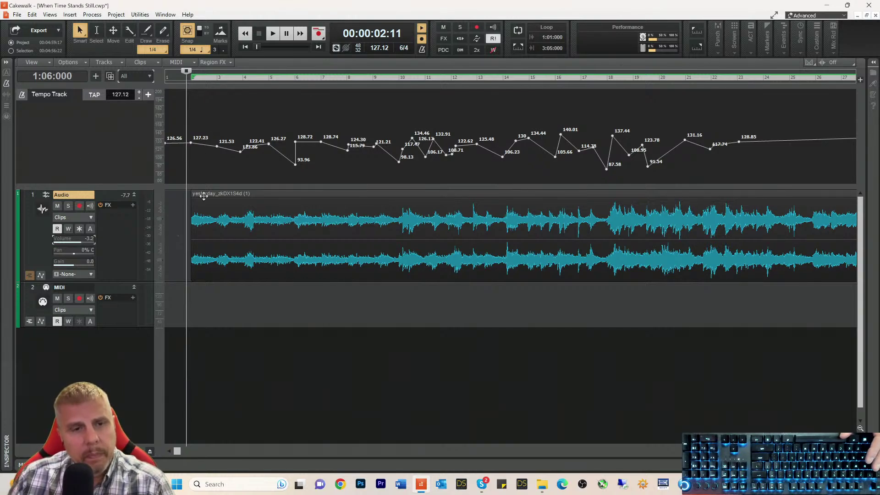
click(50, 14)
click(63, 52)
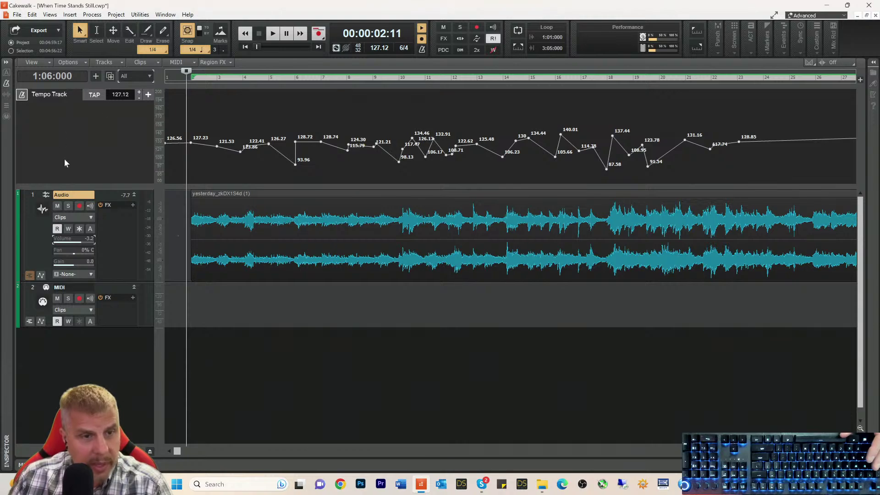
drag(114, 183, 117, 162)
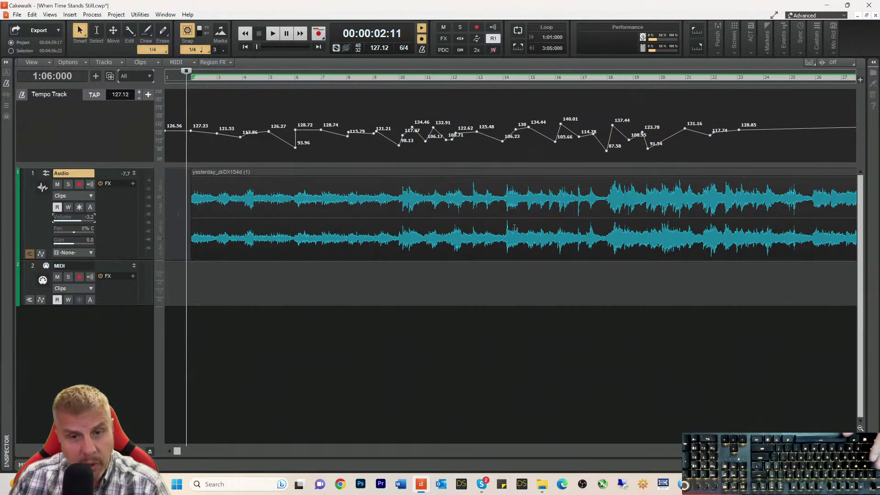
- Increase the height of the audio track and play the opening measures twice from 1:06:000
drag(113, 261, 121, 353)
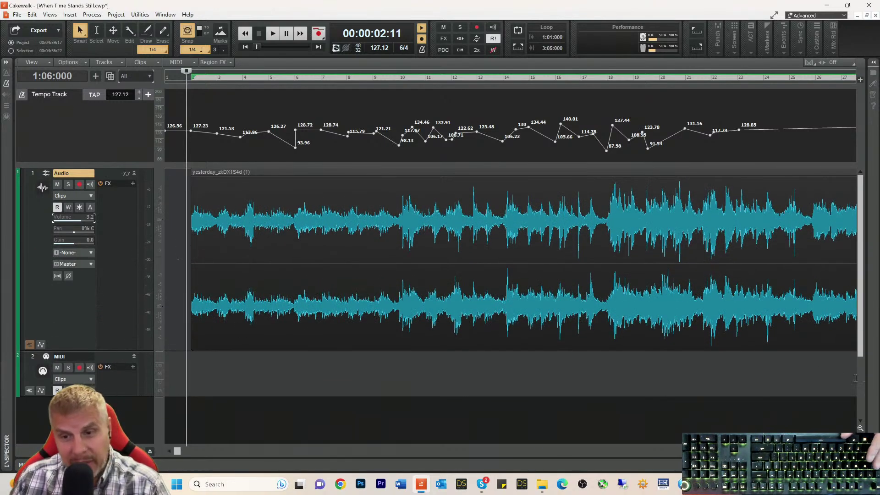
scroll(511, 262, up, 2)
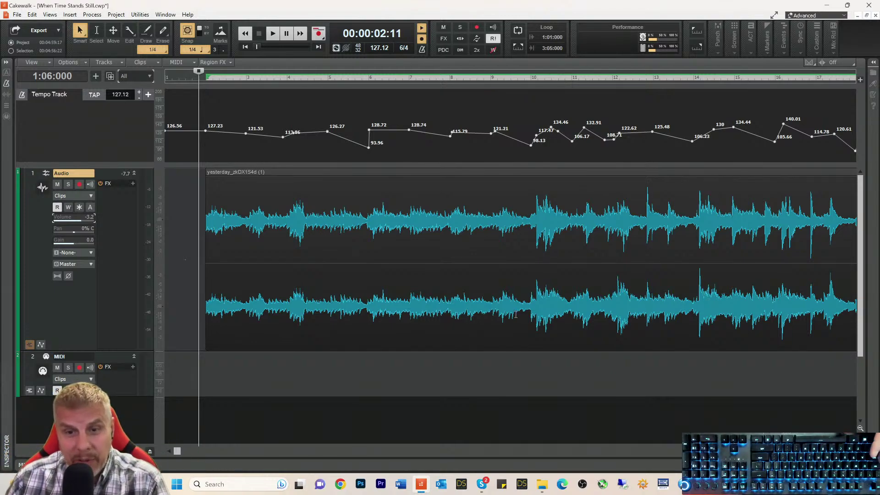
key(space)
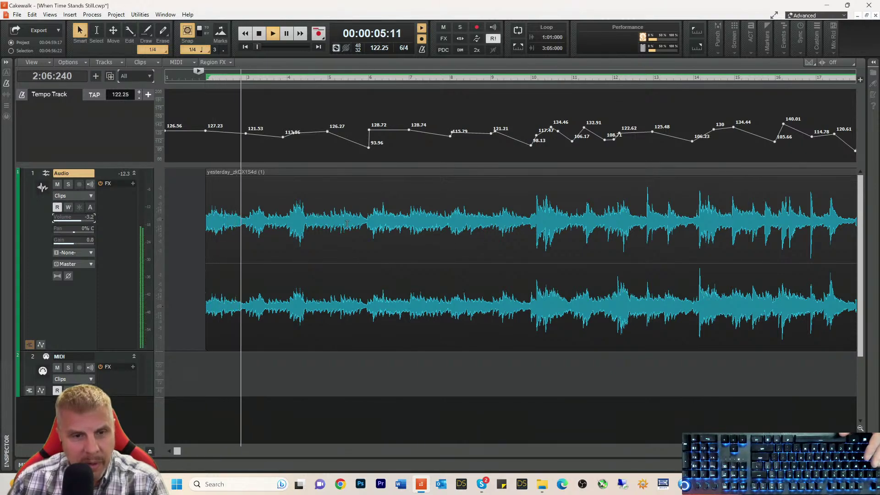
key(space)
key(space)
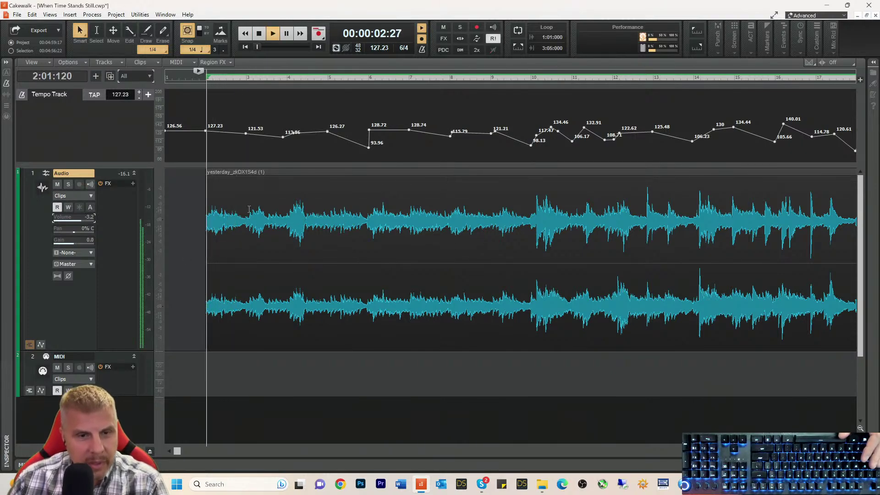
key(space)
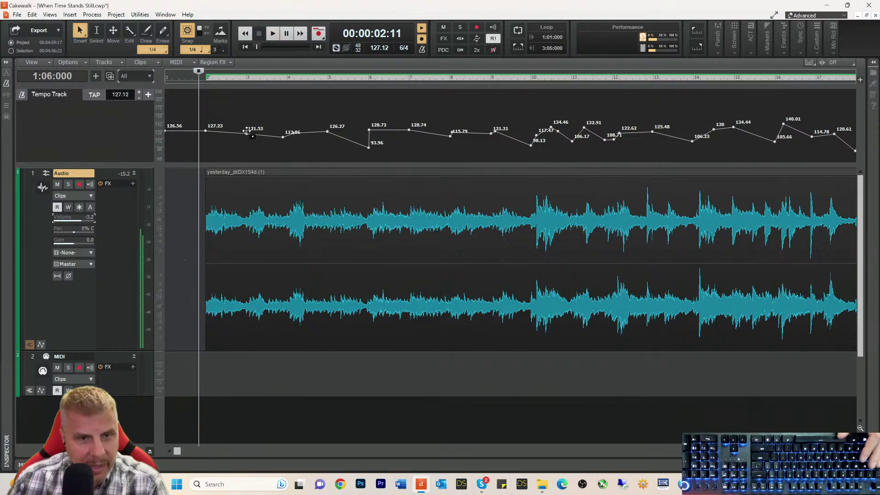
- Play the audio twice from the start of measure 3 to check its downbeat
click(246, 79)
key(space)
key(space)
key(space)
key(space)
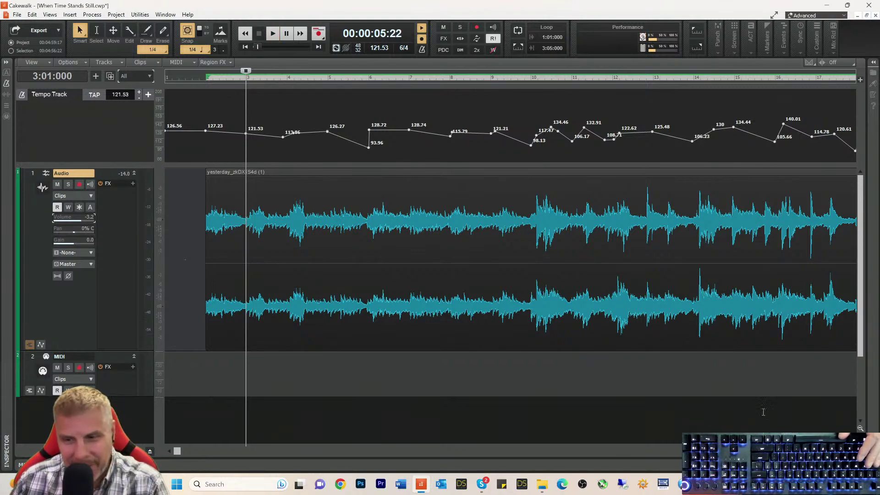
- Lower the tempo node at measure 3 to 119.78 BPM and play back from that measure
key(ctrl+Right)
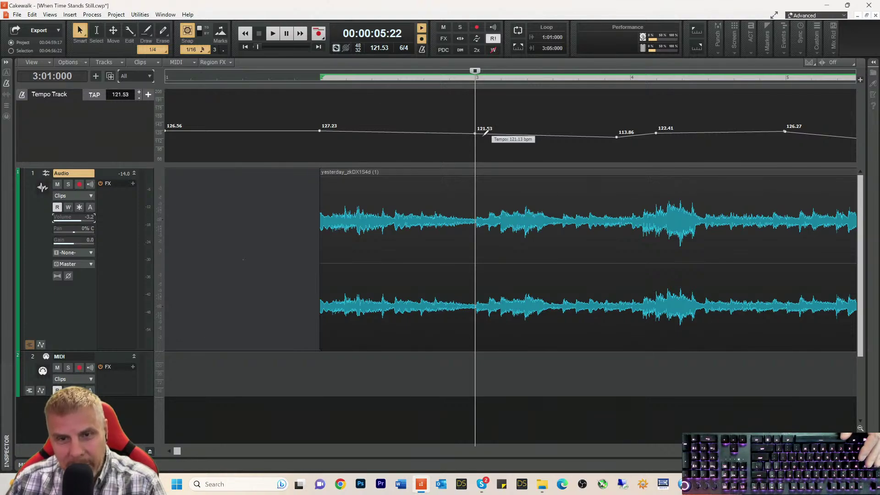
drag(474, 134, 477, 136)
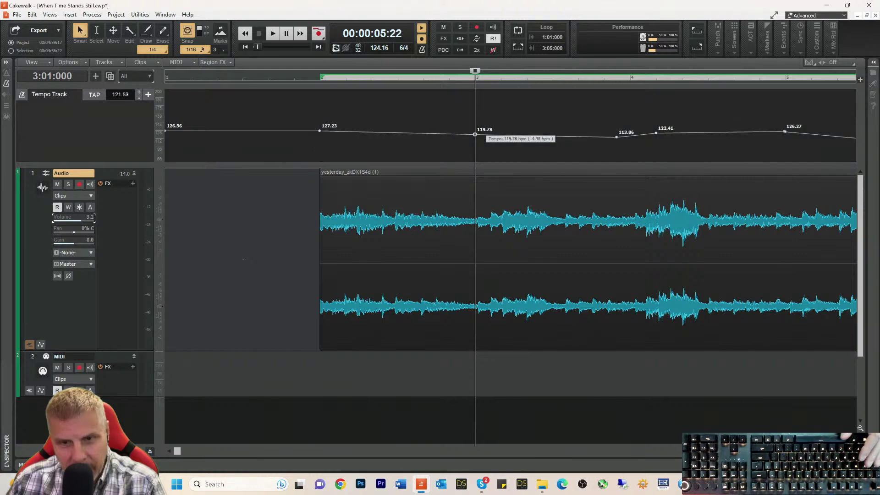
key(space)
key(space)
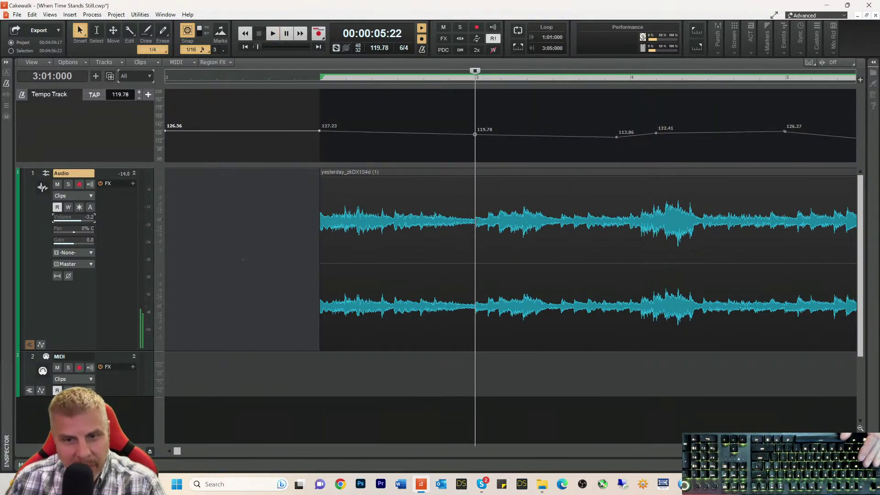
key(space)
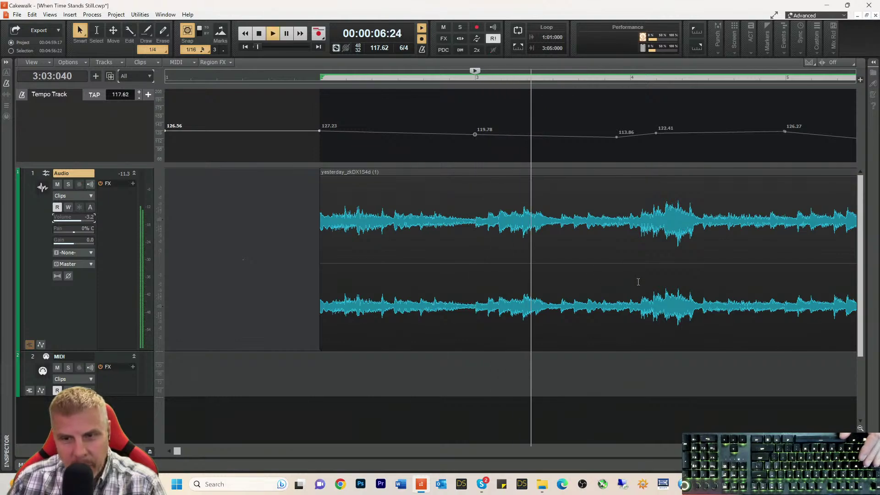
key(space)
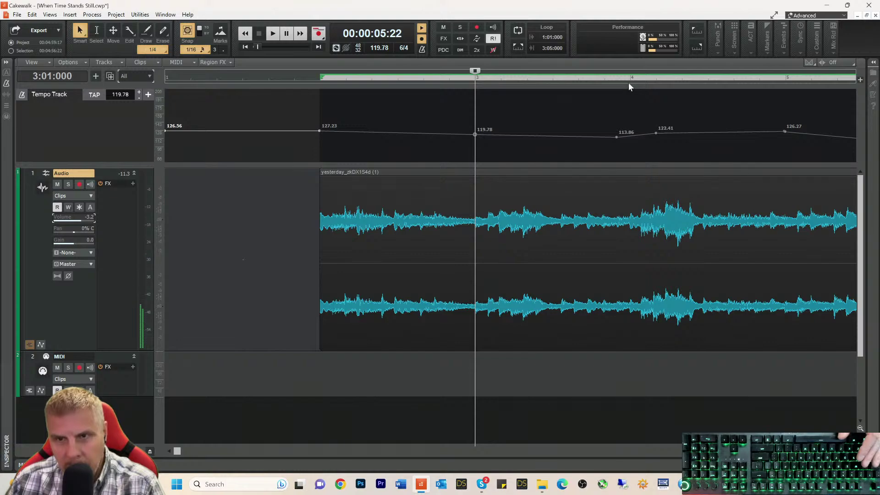
- Move the tempo node just before measure 4 onto 4:01:000 at 114.74 BPM and play back from there
click(631, 80)
click(631, 80)
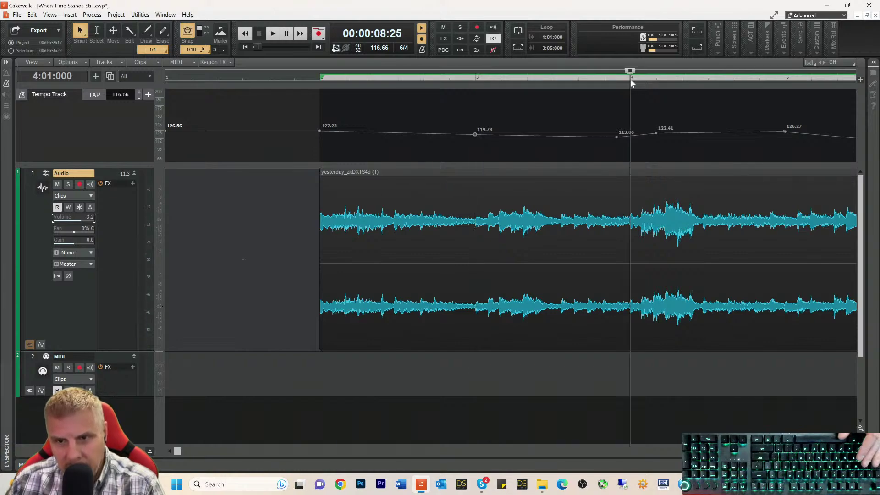
drag(617, 140, 630, 137)
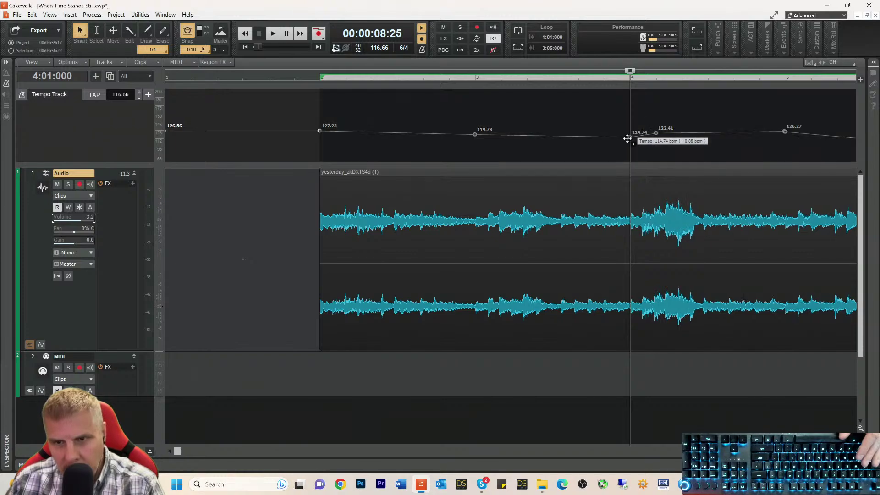
key(space)
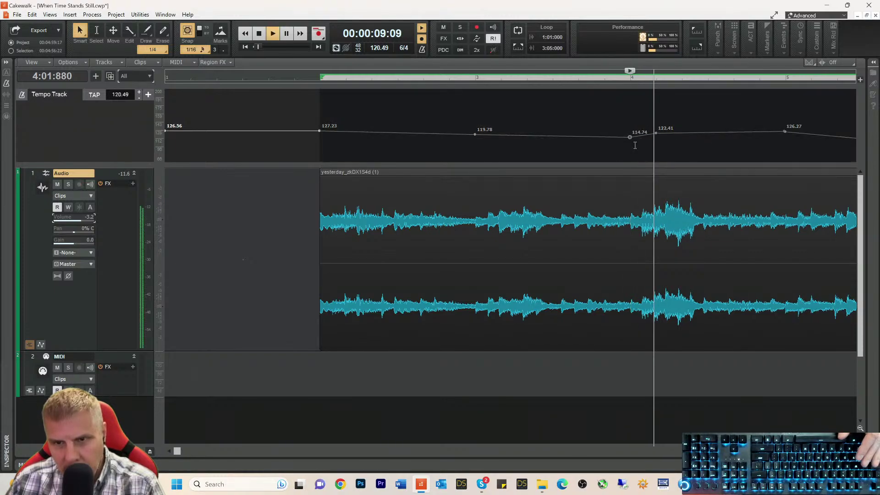
key(space)
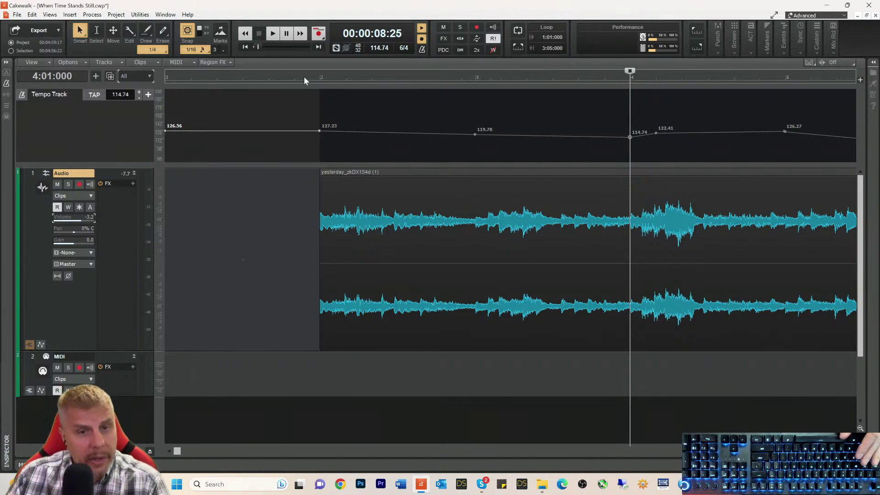
- Increase the height of the tempo track and play the opening measures from 1:06:000 into measure 4
click(305, 76)
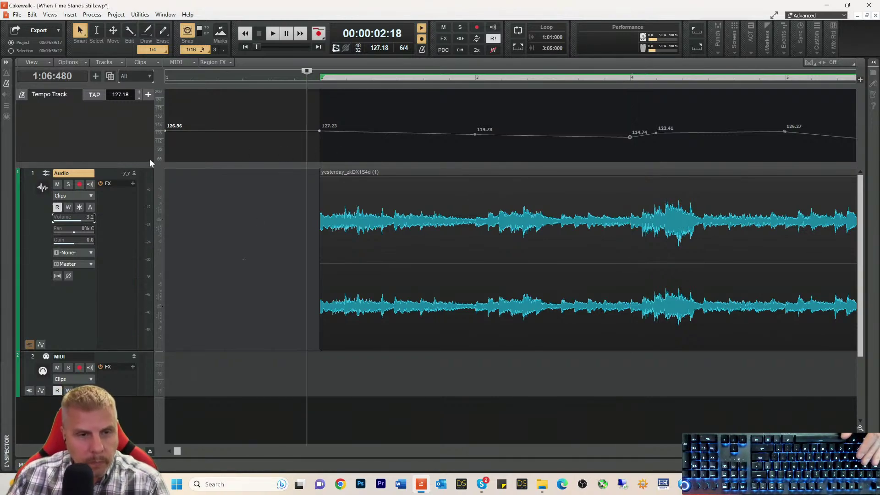
drag(138, 165, 137, 200)
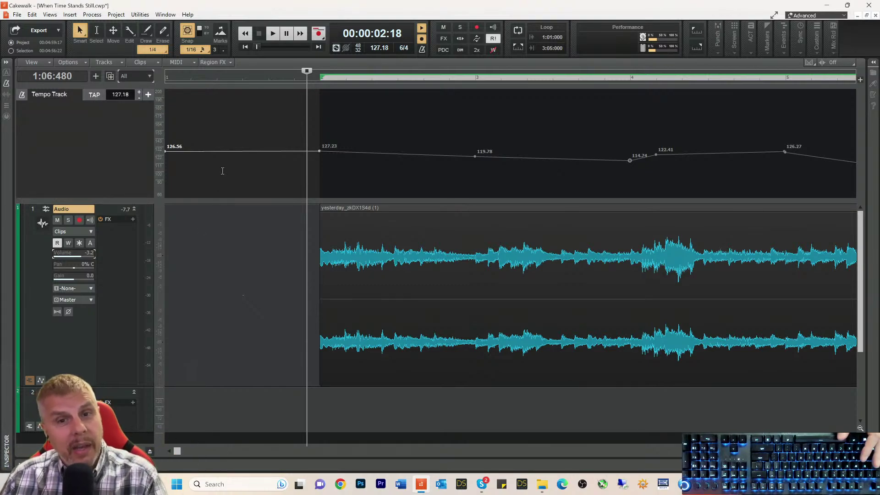
click(231, 82)
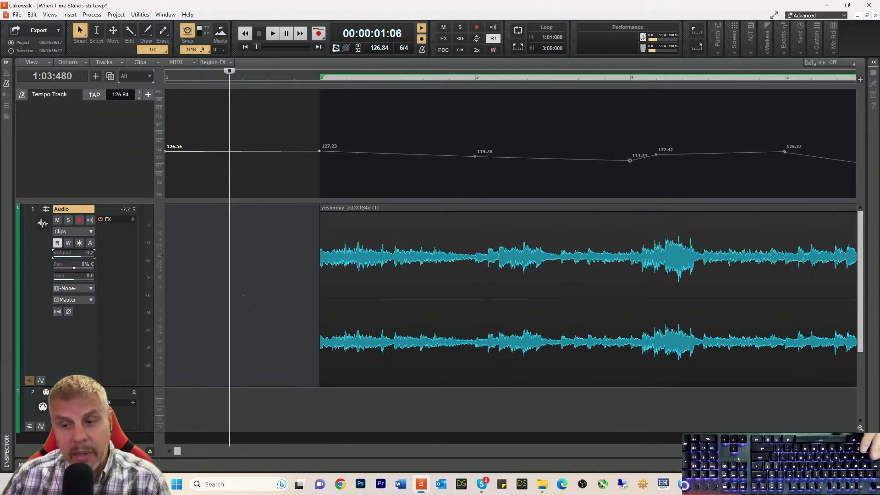
scroll(660, 283, down, 3)
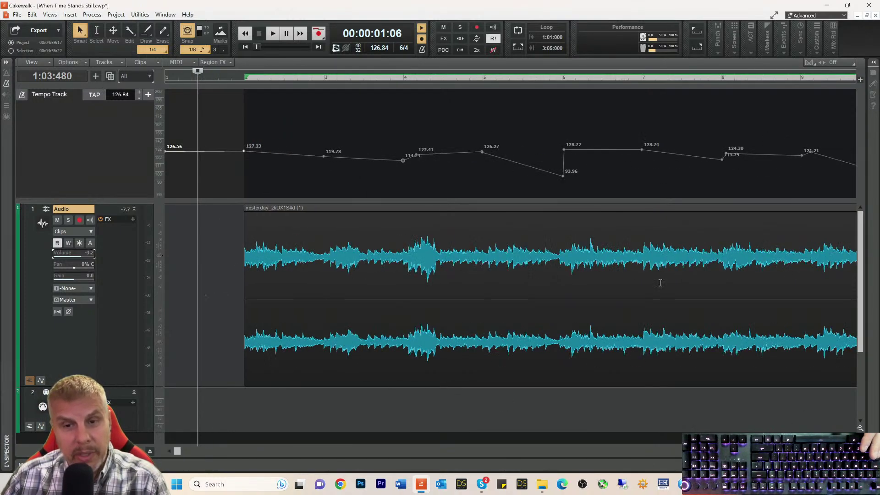
click(230, 79)
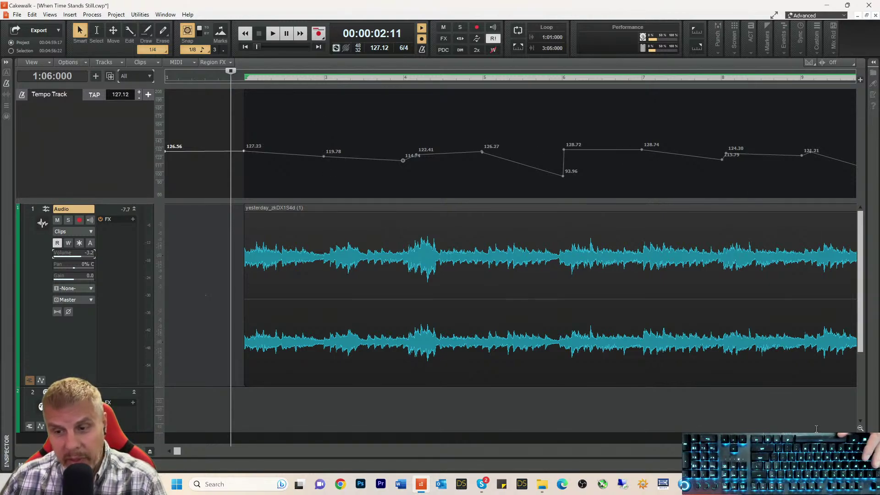
key(ctrl+Left)
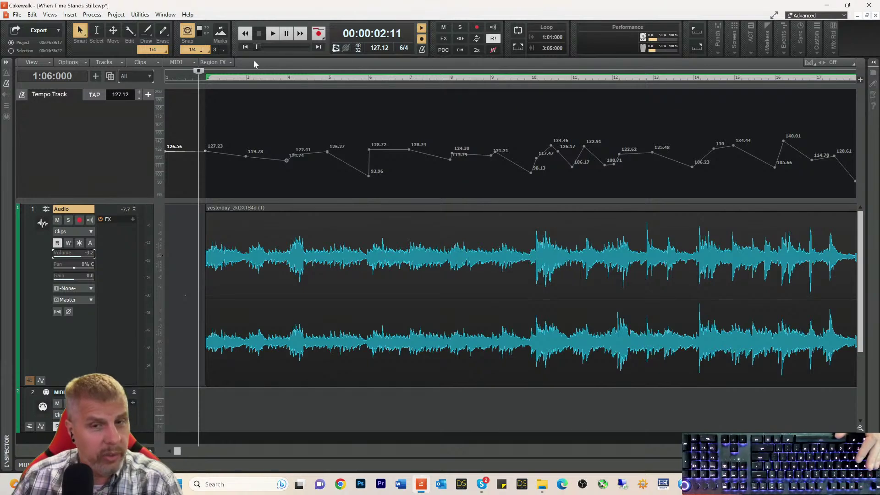
key(space)
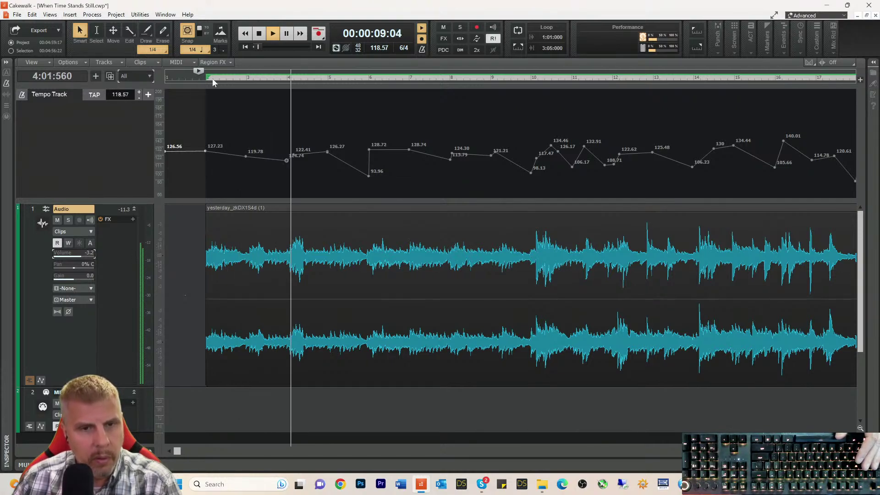
key(space)
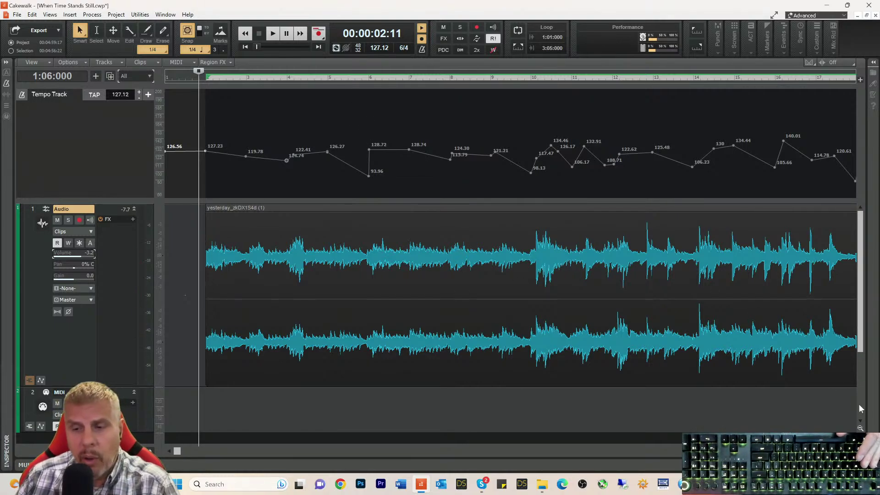
- Play the beginning of measure 2 repeatedly from 2:01:000 to check its beats against the waveform
key(ctrl+Right)
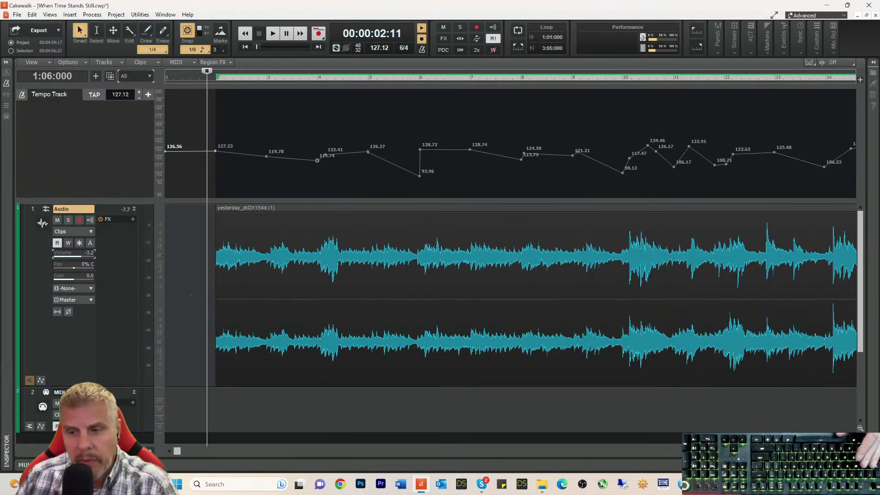
key(ctrl+Right)
key(ctrl+Right)
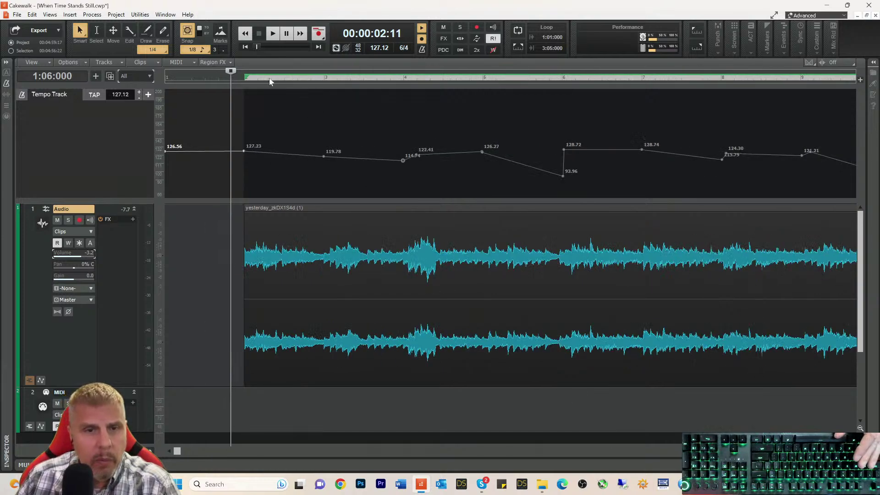
click(247, 77)
key(space)
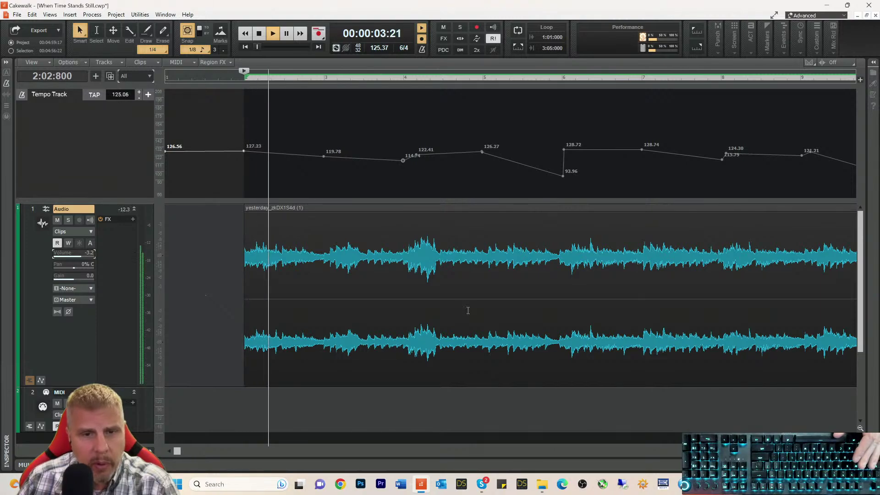
key(space)
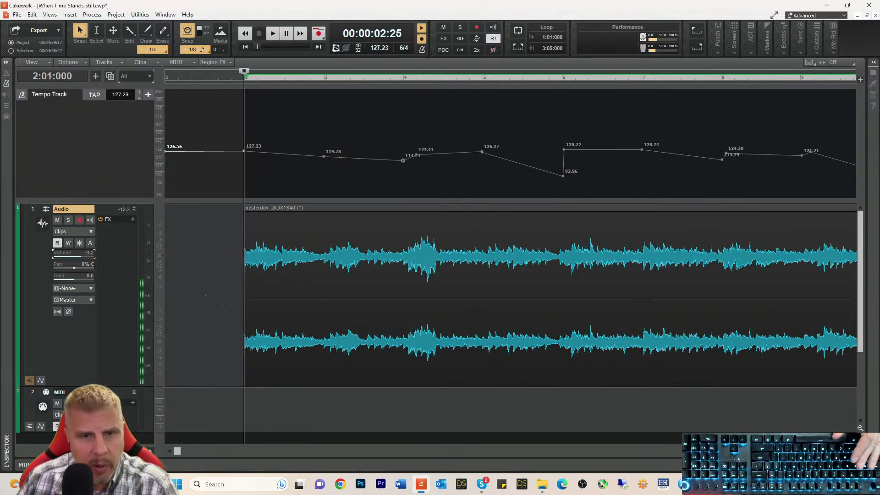
key(space)
key(space)
key(ctrl+Right)
key(ctrl+Right)
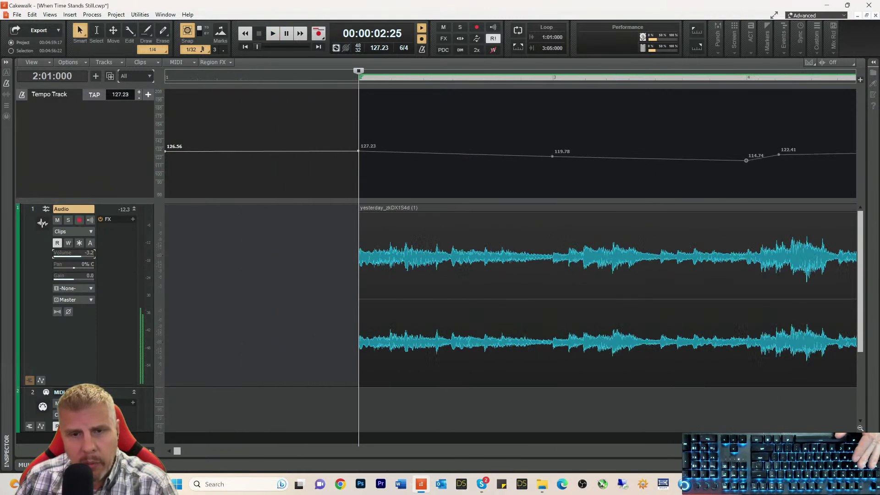
key(space)
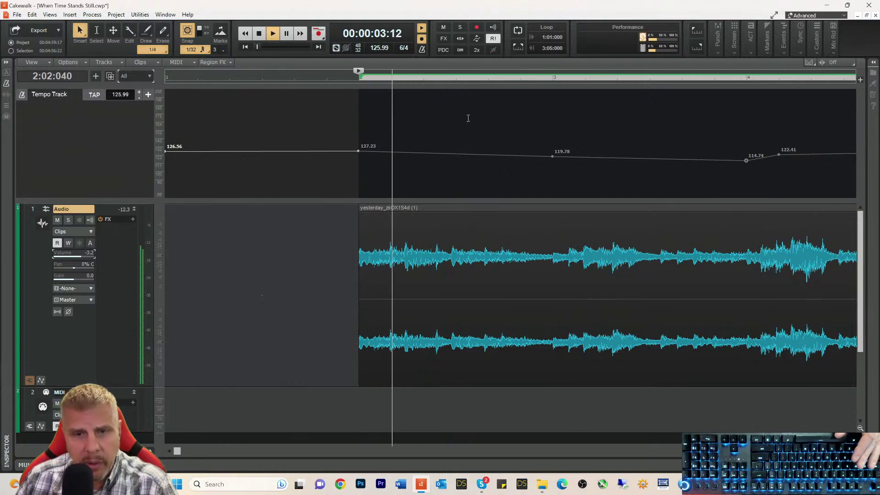
key(space)
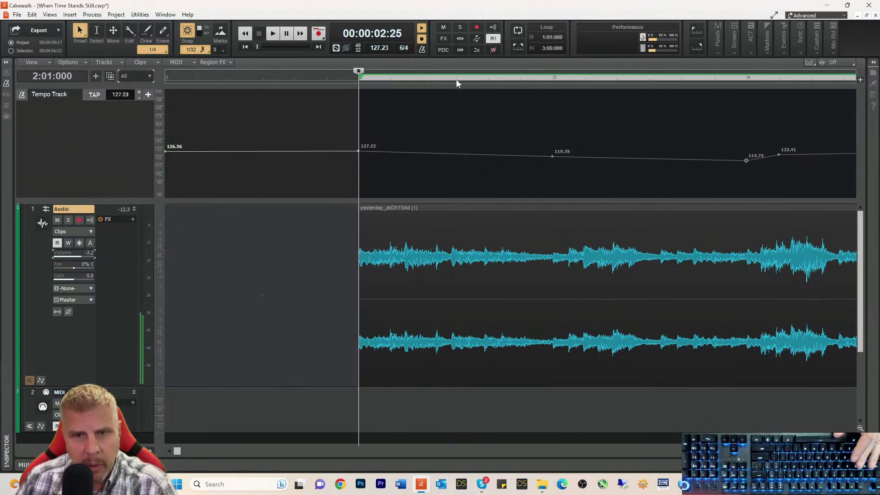
- Add a tempo node at 2:04:000, raise it to 136.46 BPM and play back from there
click(456, 78)
key(space)
key(space)
click(456, 152)
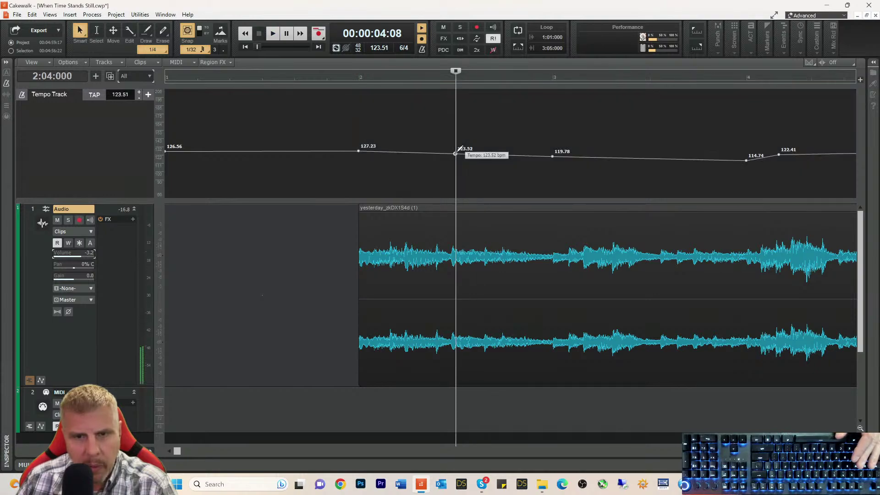
drag(456, 154, 456, 144)
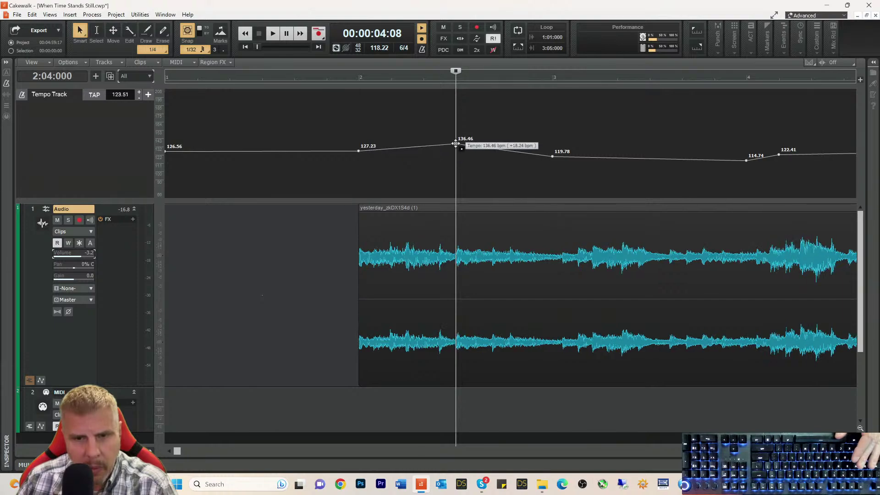
key(space)
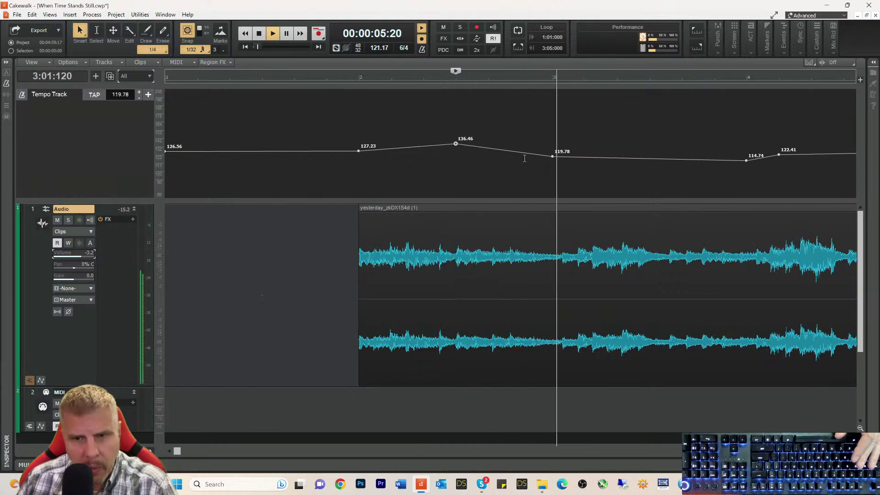
key(space)
- Lower the tempo node at the start of measure 3 to 98.02 BPM
click(552, 78)
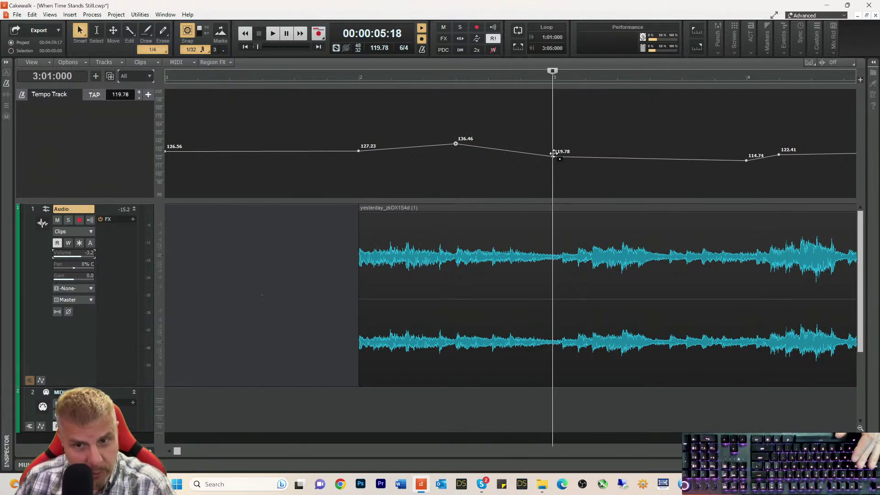
mouse_move(553, 157)
drag(553, 157, 552, 173)
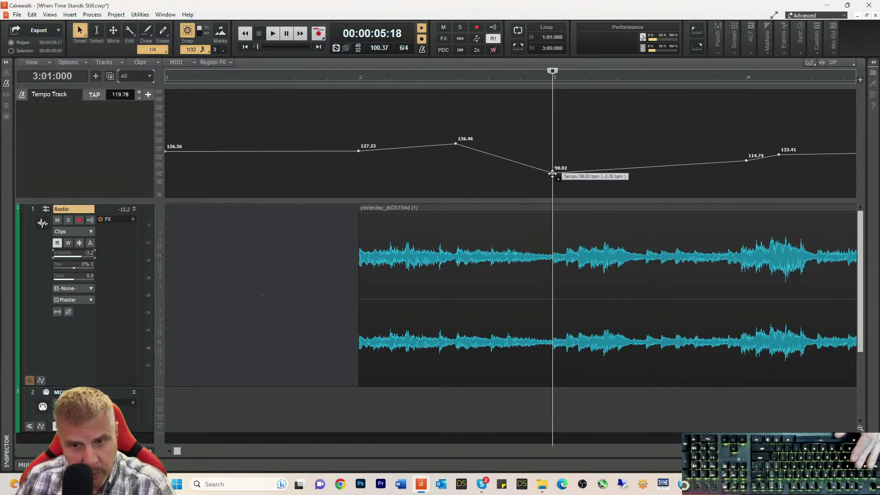
- Play the song from 1:05:600 into measure 3 to check the beats against the waveform
click(315, 79)
key(space)
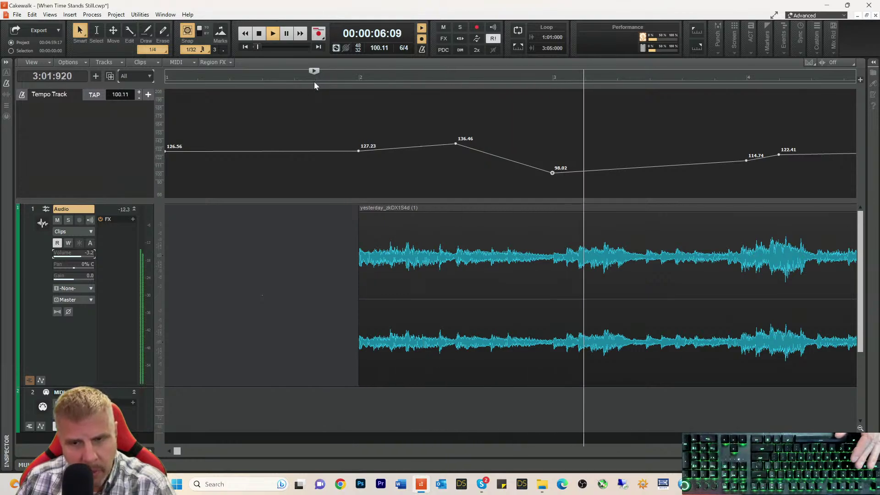
key(space)
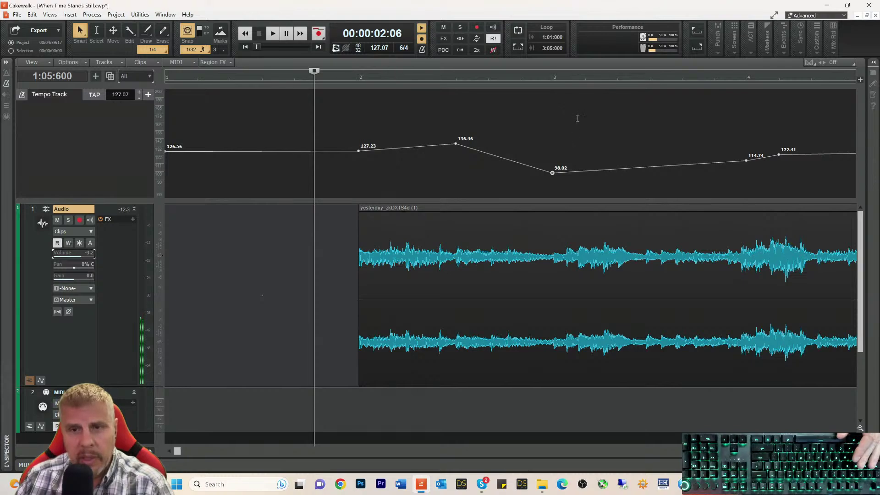
- Lower the tempo node at the start of measure 3 to 95.66 BPM and play back from 3:01:000
click(552, 78)
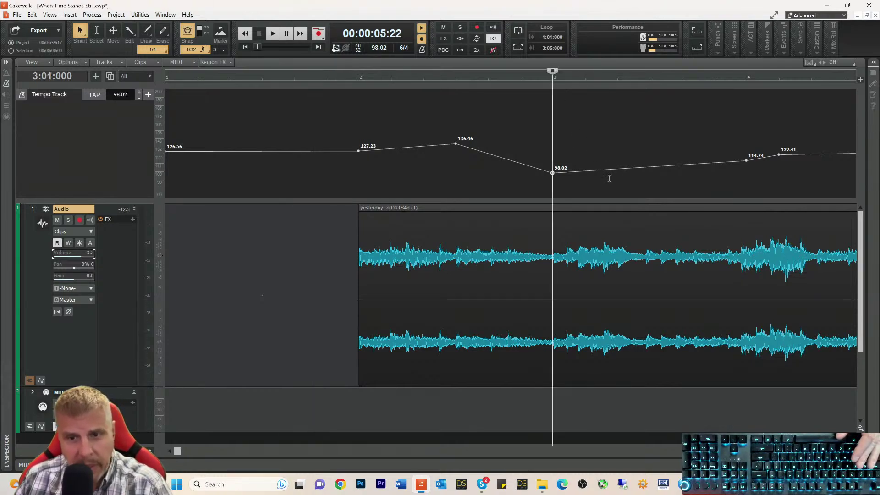
drag(553, 172, 552, 174)
key(space)
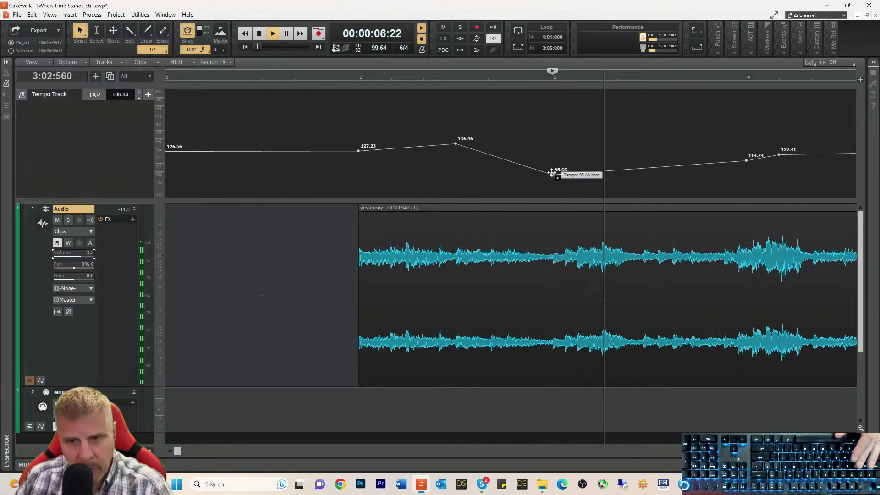
key(space)
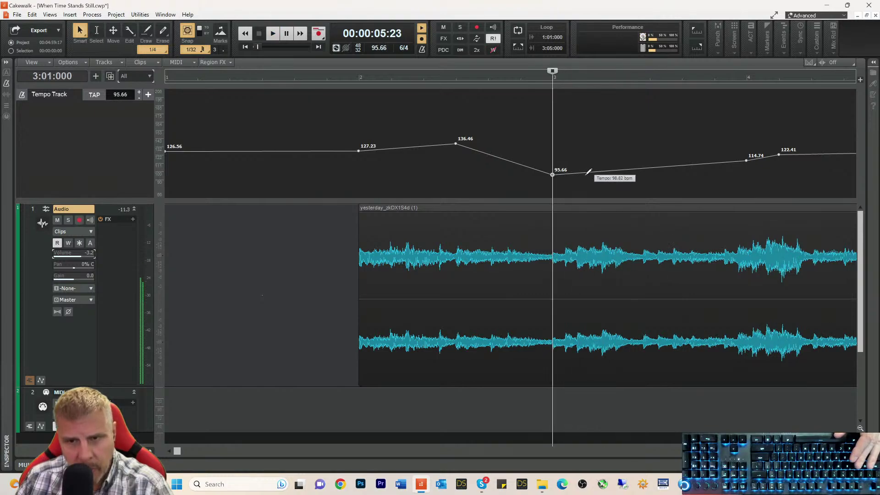
- Add a tempo node near beat 3 of measure 3, raise it to 125.59 BPM and play the measure
click(612, 170)
drag(612, 171, 611, 152)
key(space)
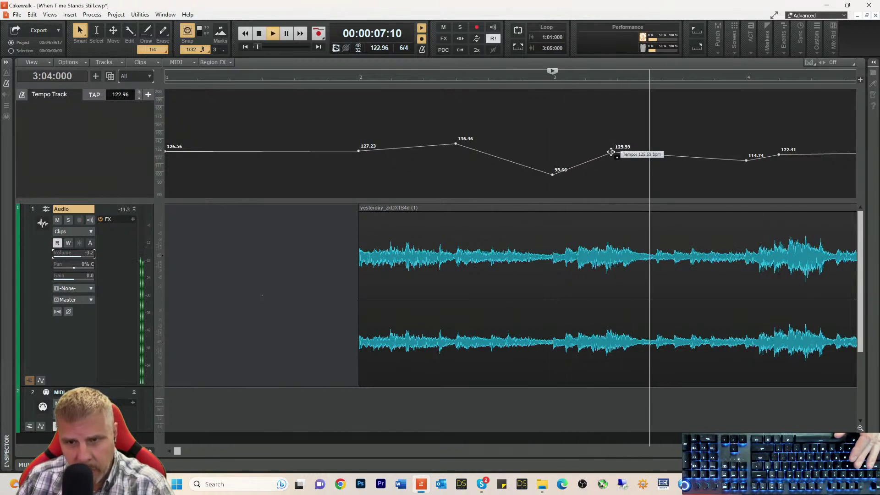
key(space)
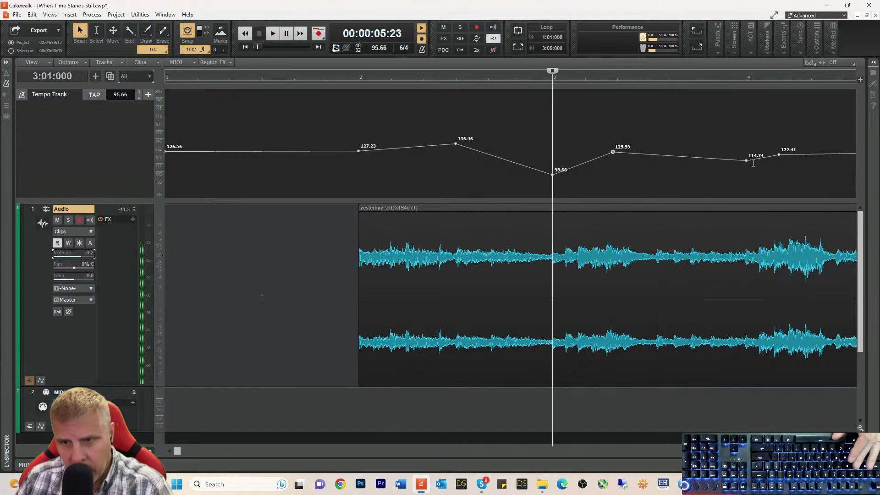
- Raise the tempo node at the start of measure 4 to 115.91 BPM and play back from 3:05:480
click(747, 79)
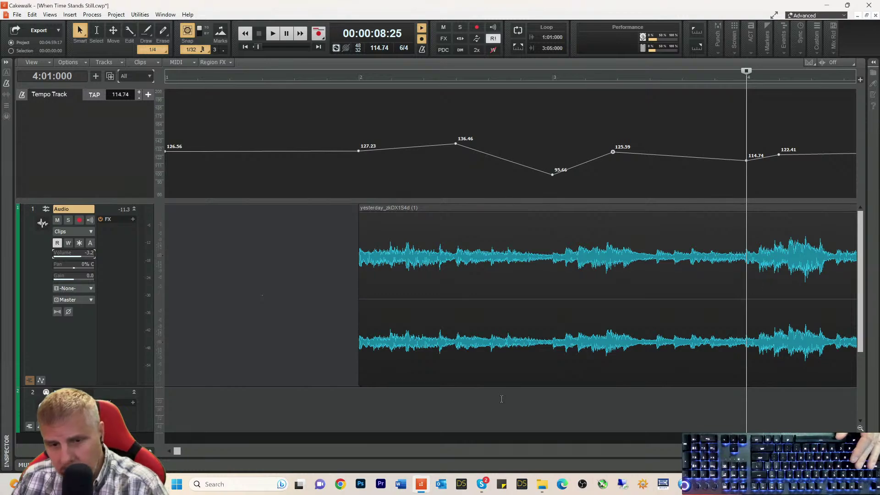
drag(178, 454, 183, 452)
drag(549, 161, 553, 160)
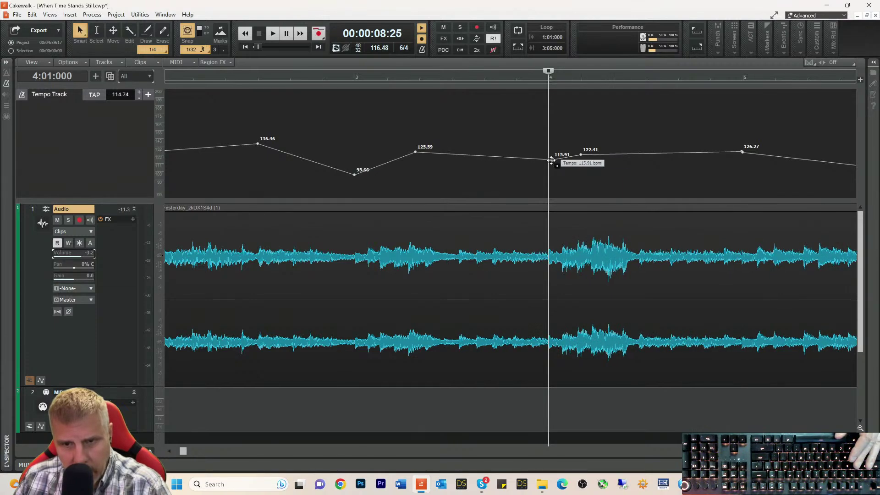
click(500, 79)
key(space)
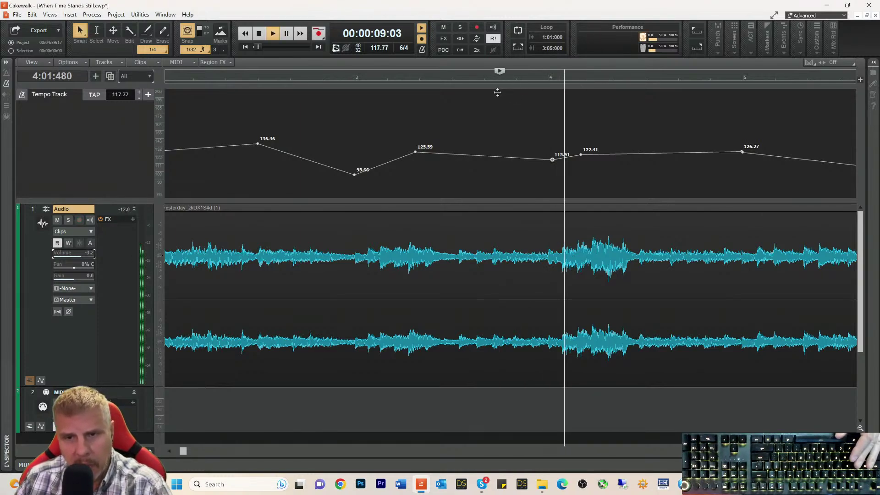
key(space)
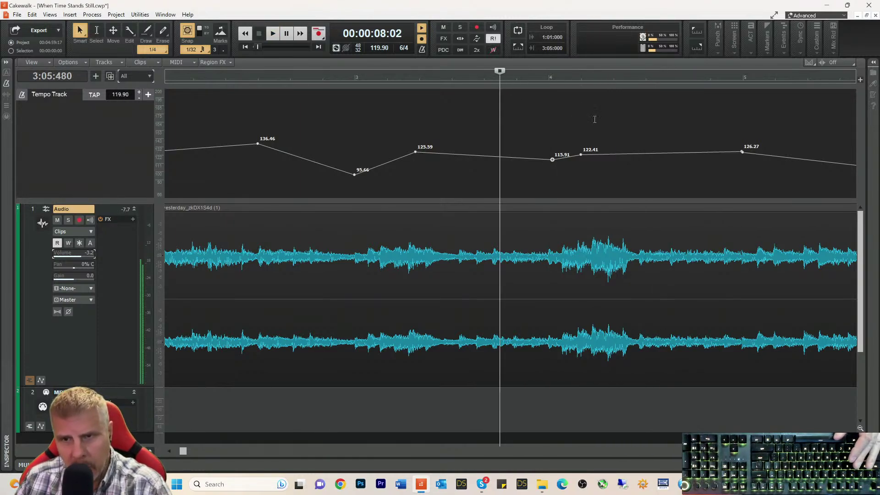
- Add a tempo node at 4:04:000 raised to 145.68 BPM and delete the 122.41 BPM node before it
click(645, 81)
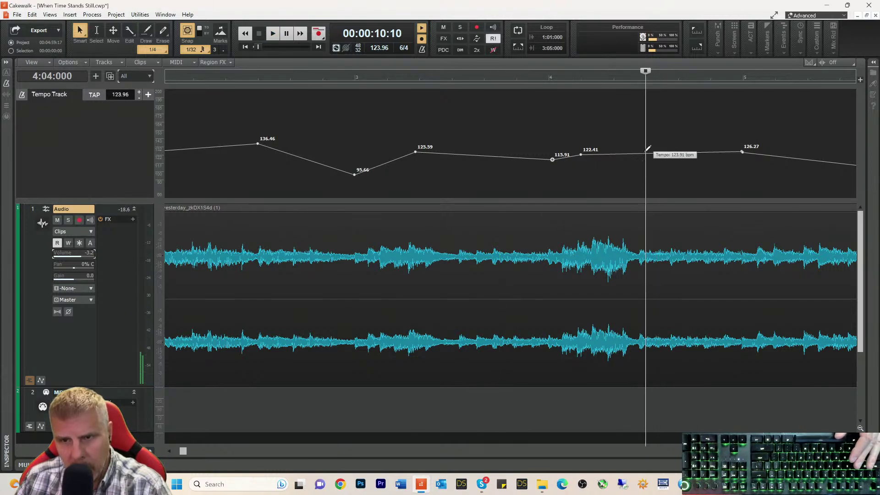
mouse_move(646, 154)
mouse_down()
mouse_move(646, 161)
mouse_move(645, 137)
mouse_up()
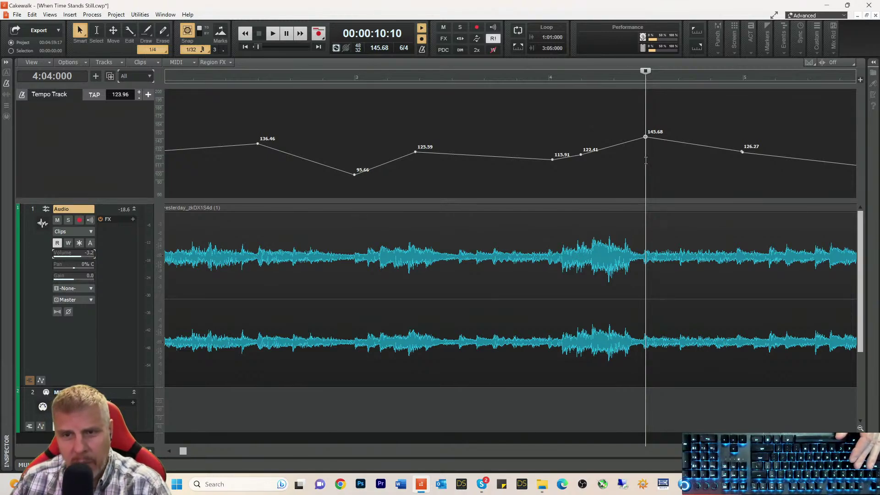
right_click(580, 155)
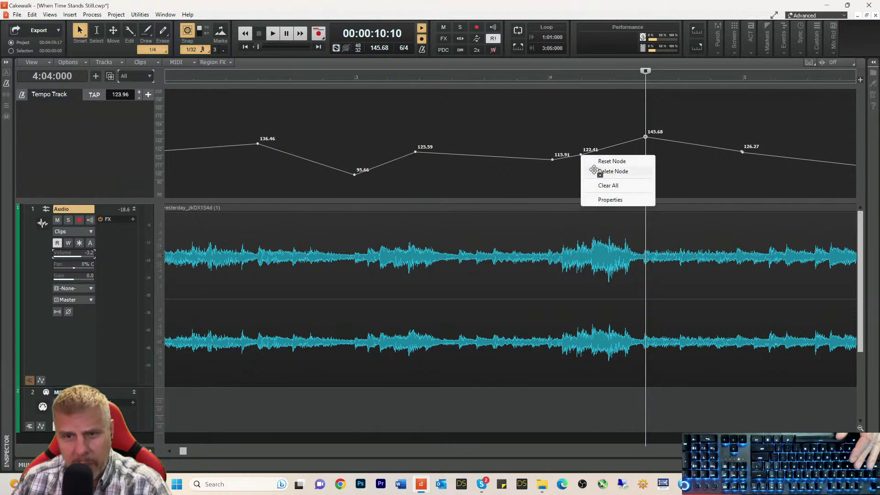
click(594, 171)
- Play measure 4 from 4:04:000 and from 3:06:480 to check its beats against the waveform
click(548, 80)
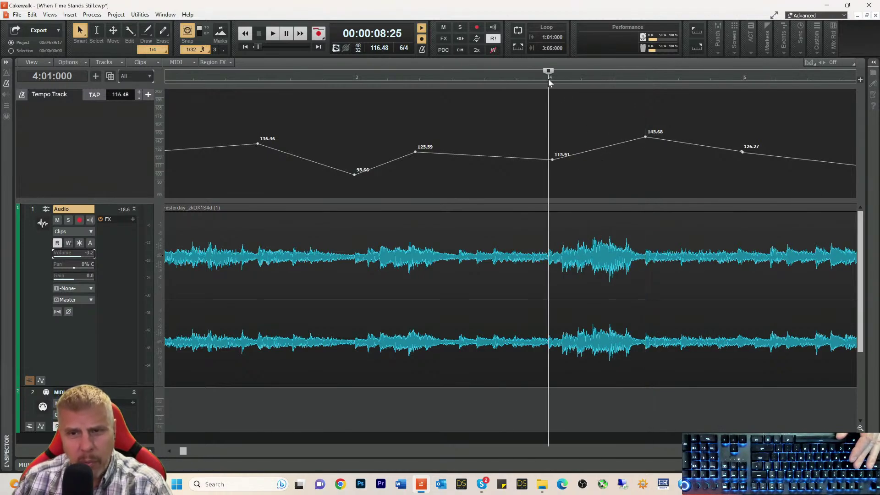
click(646, 78)
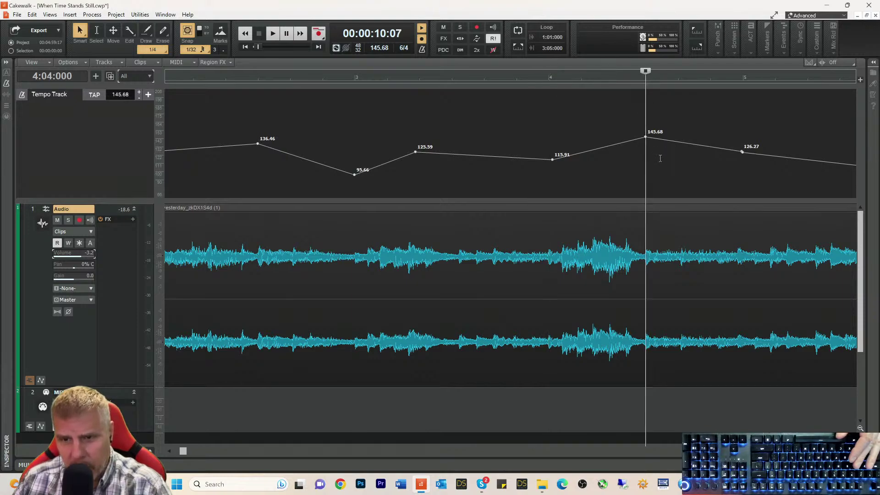
key(space)
key(space)
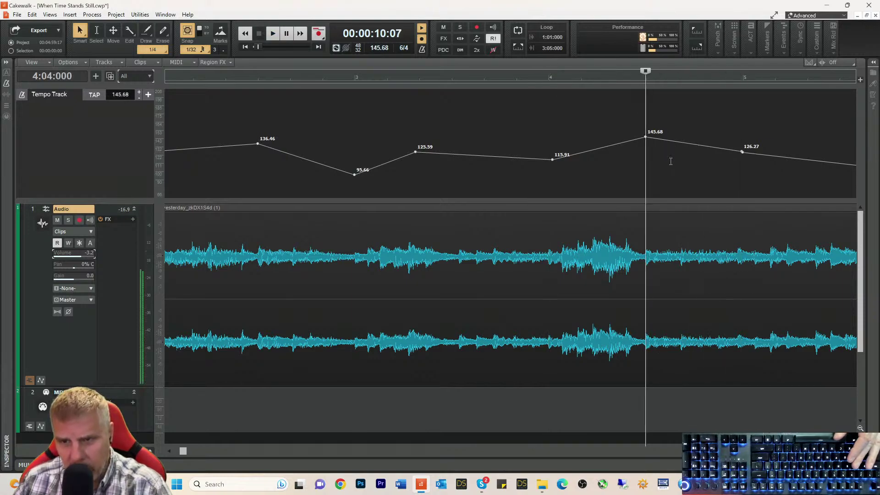
click(534, 79)
key(space)
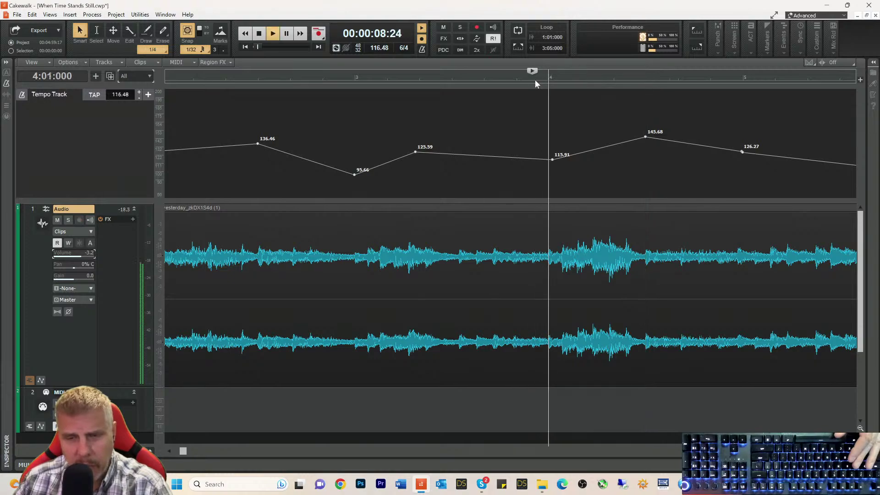
key(space)
key(space)
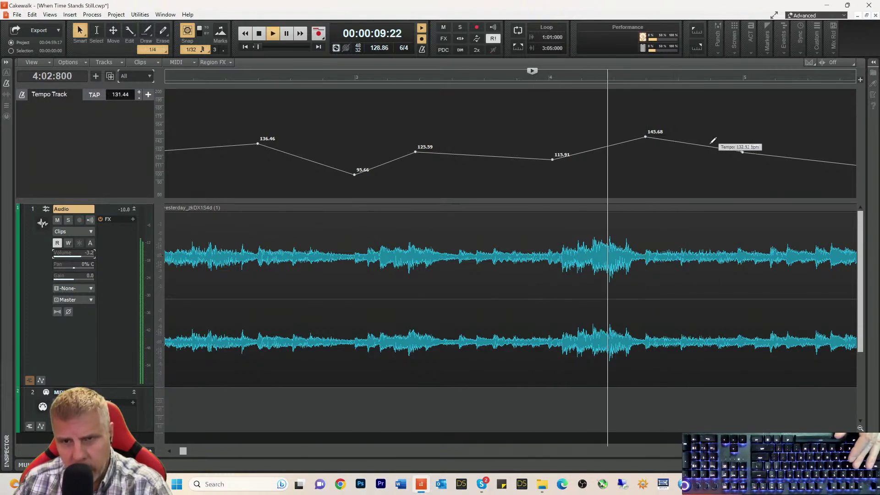
key(space)
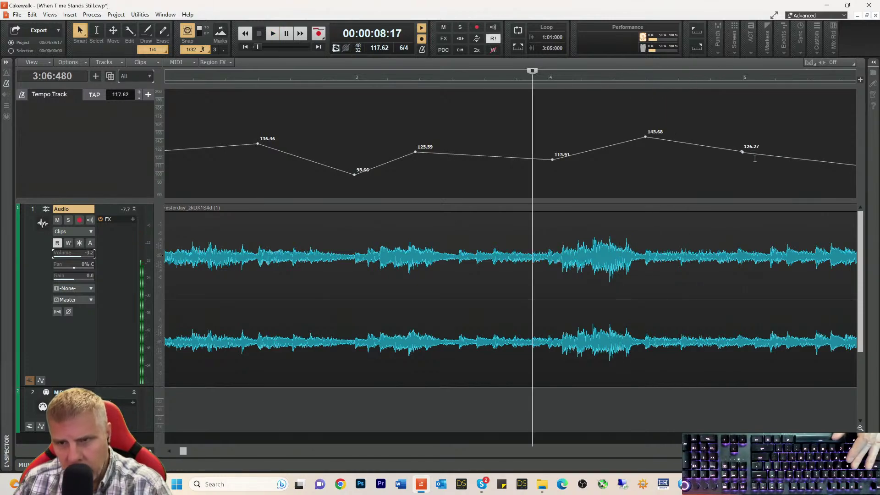
- Delete the duplicate tempo node at the start of measure 5 and set the segment following the remaining node to Linear
right_click(743, 152)
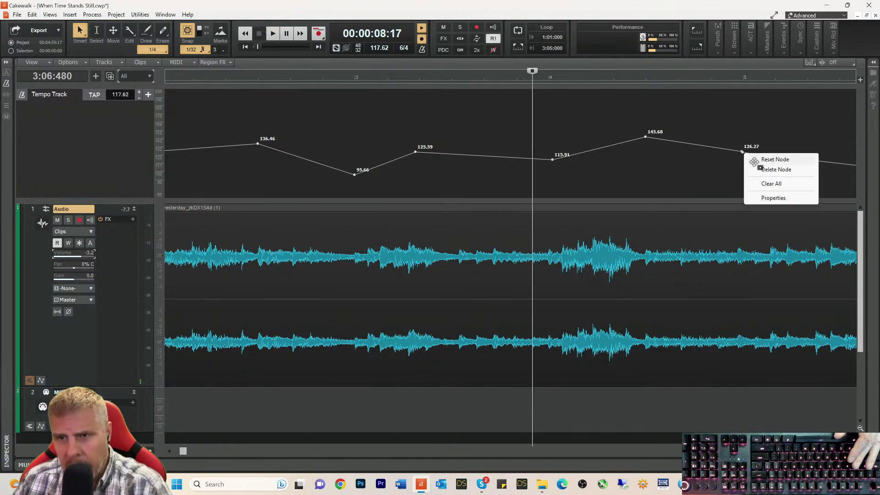
click(766, 169)
right_click(751, 148)
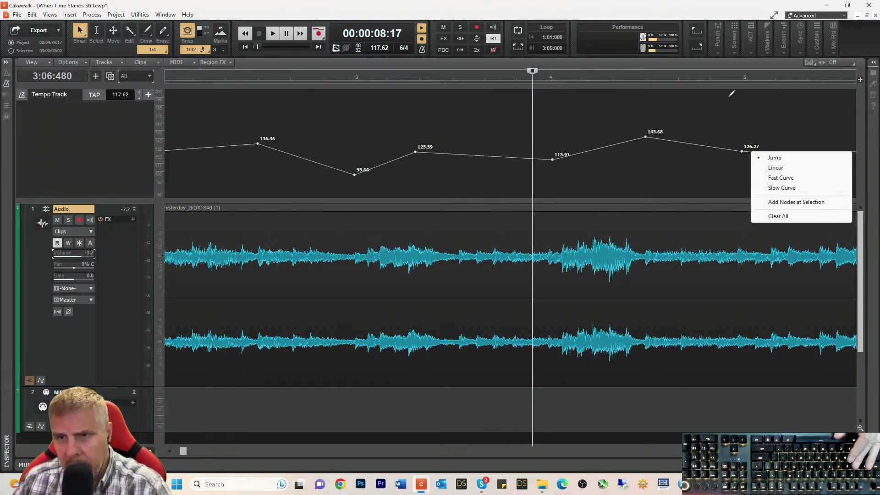
click(732, 76)
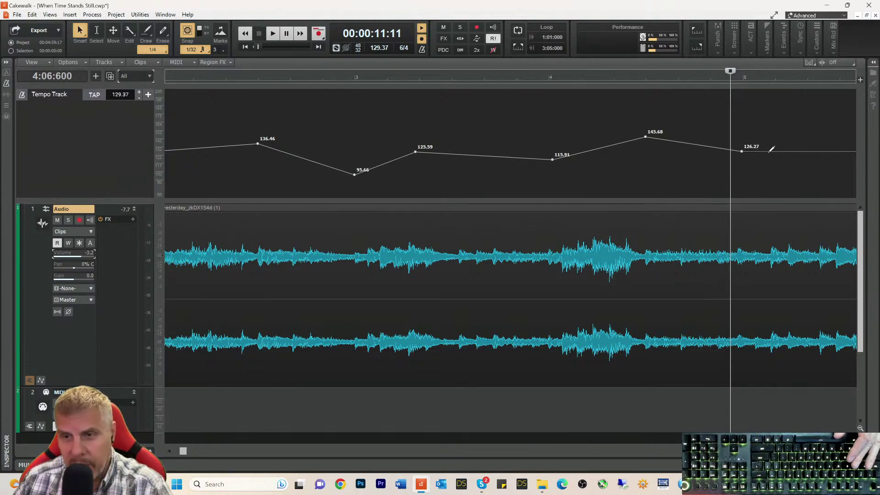
right_click(770, 151)
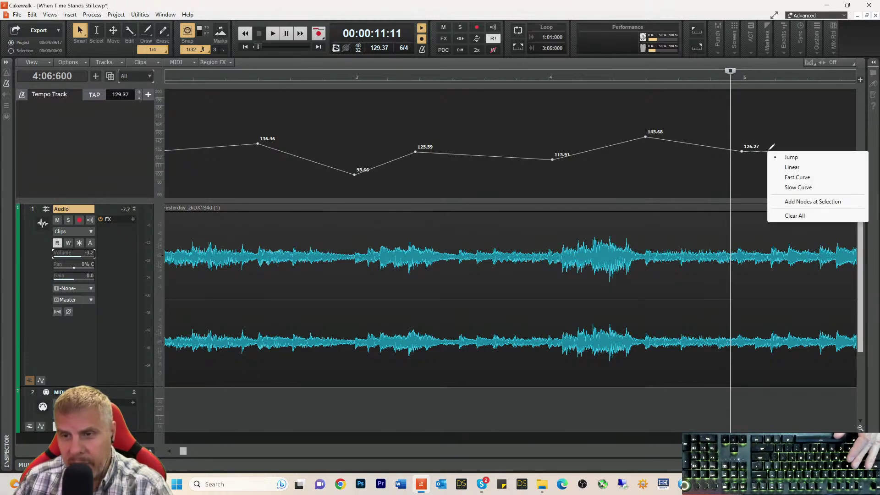
click(793, 166)
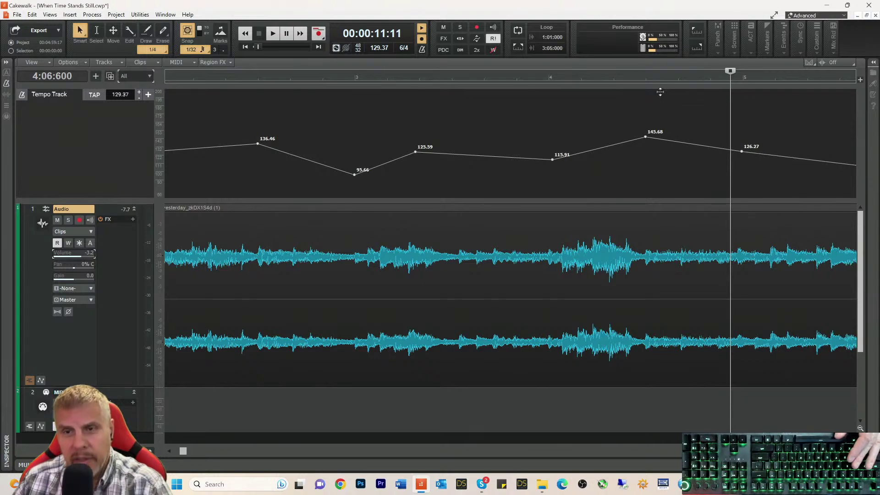
- Play the transition into measure 5 from 4:03:600 and from 5:01:360 to locate its downbeat
click(634, 78)
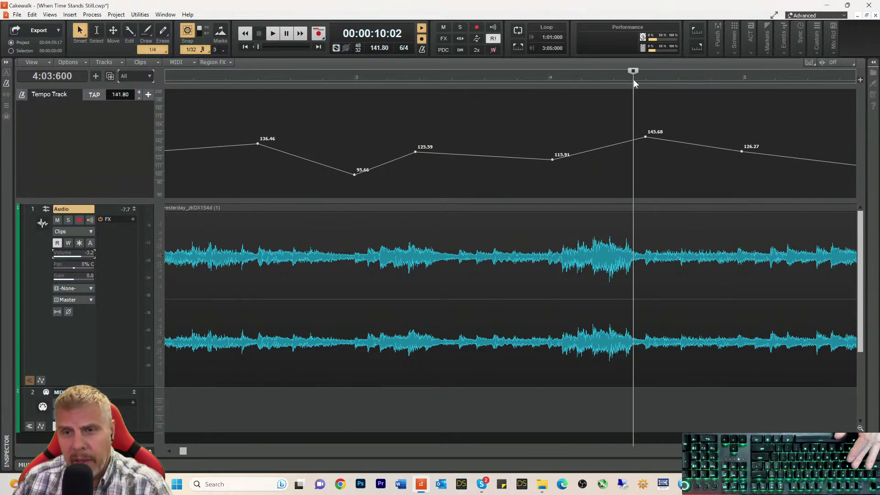
key(space)
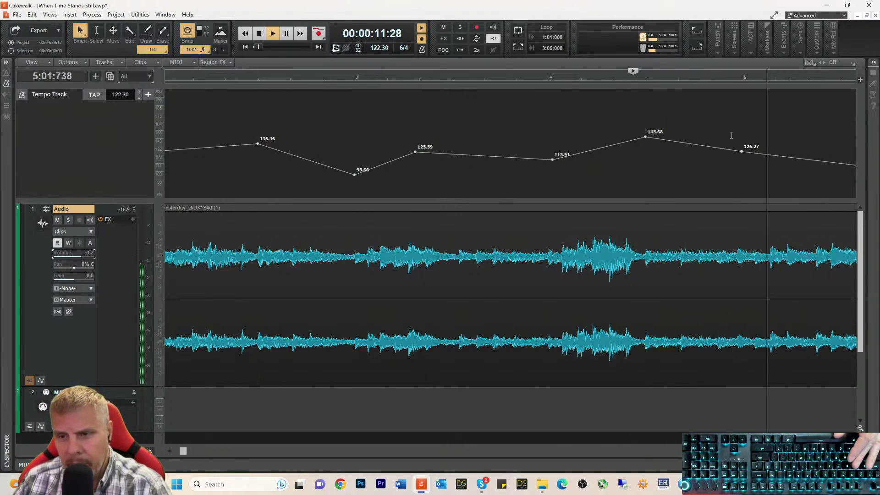
key(space)
key(space)
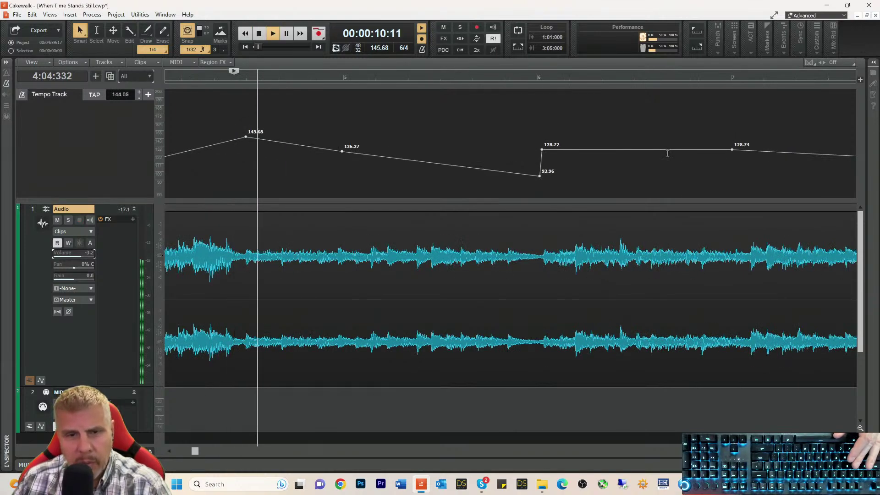
key(space)
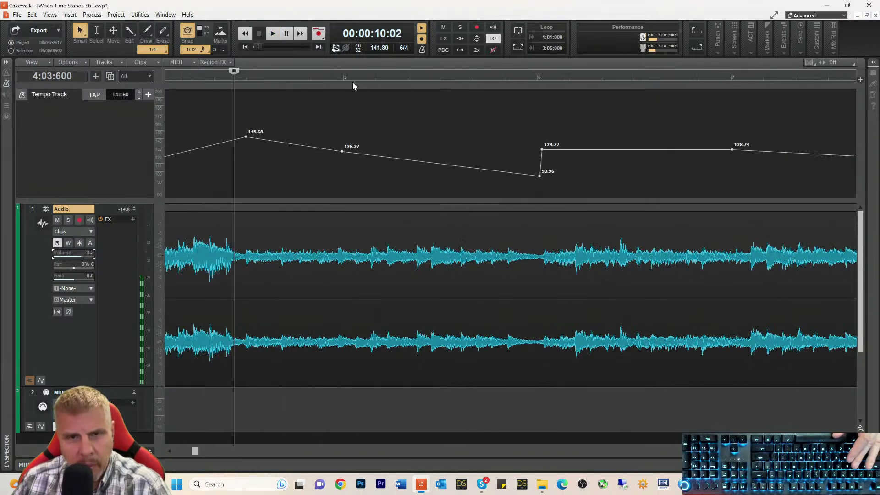
click(359, 80)
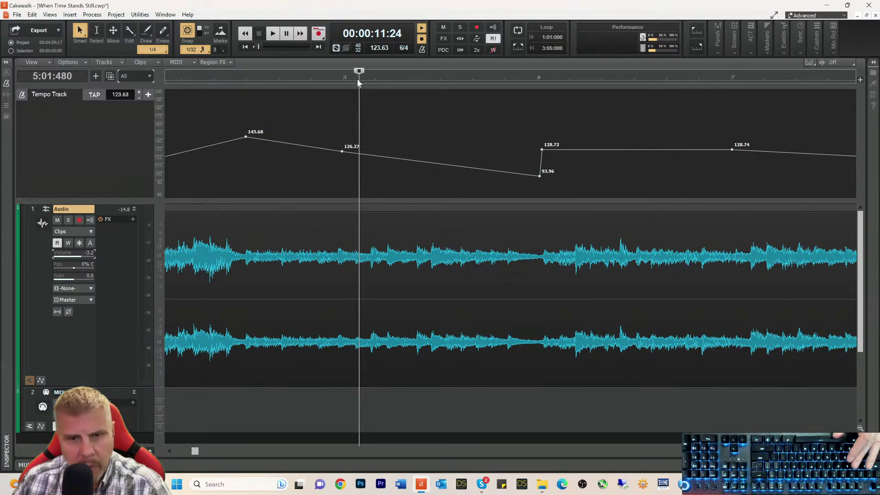
click(354, 81)
key(space)
key(space)
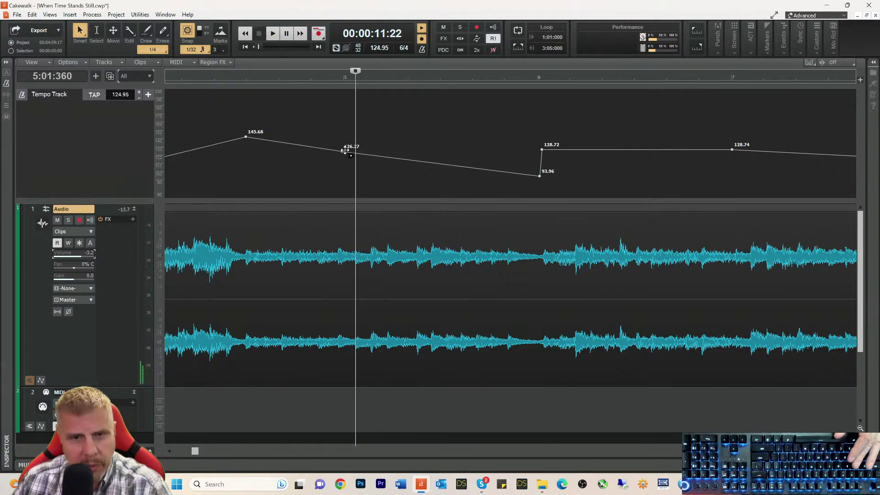
- Lower the tempo node at the start of measure 5 to 94.50 BPM and play back from 4:02:360
drag(342, 151, 347, 161)
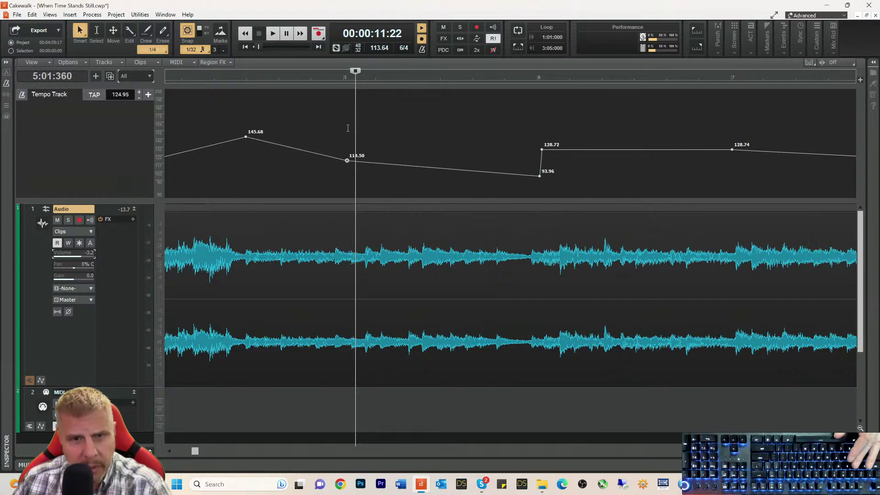
click(346, 79)
drag(349, 163, 348, 176)
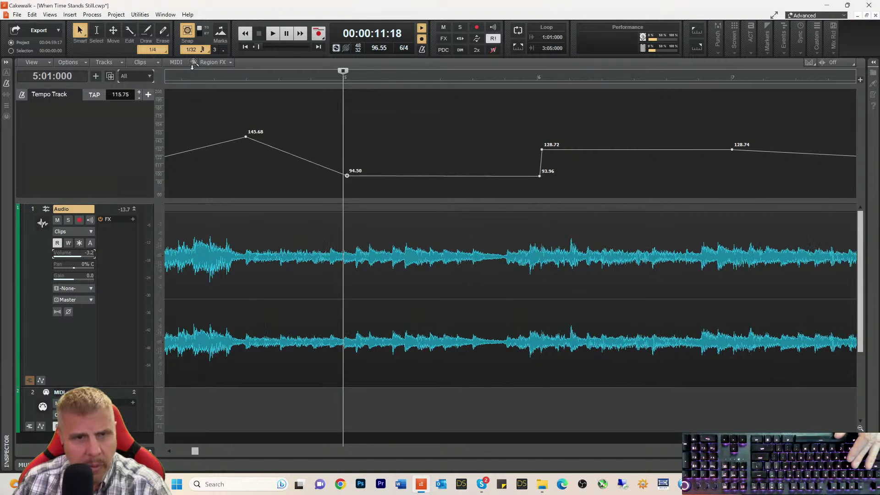
click(194, 81)
key(space)
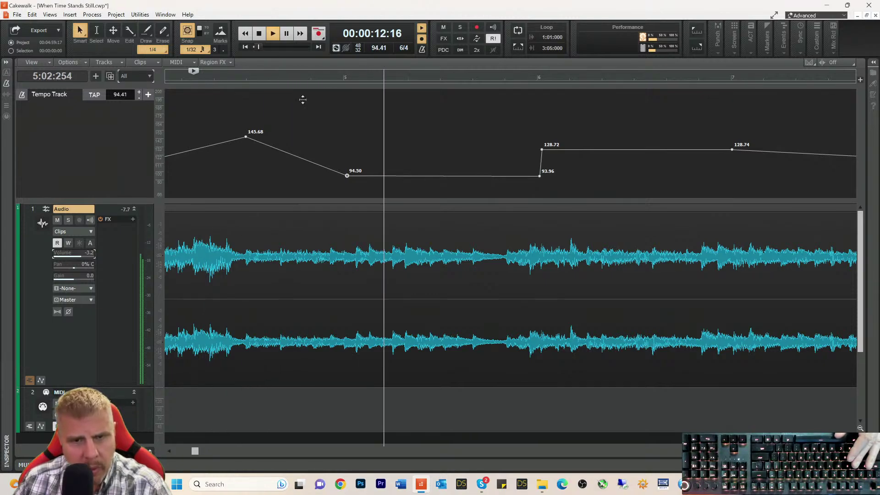
key(space)
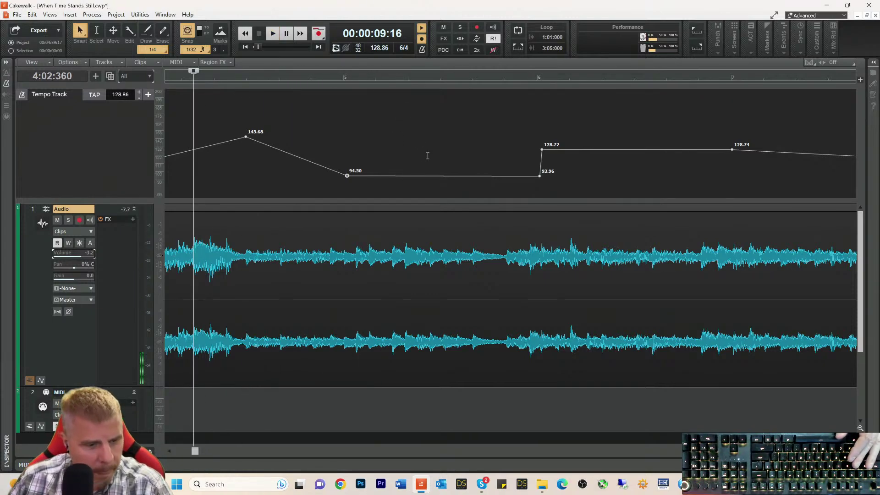
- Save the project, move the tempo node exactly onto the start of measure 5 at 92.15 BPM, and play back from 5:01:000
key(ctrl+s)
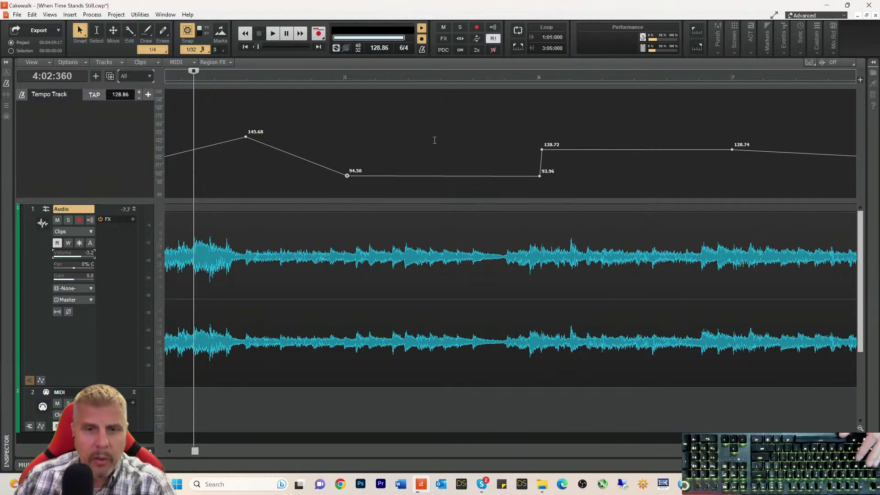
click(342, 78)
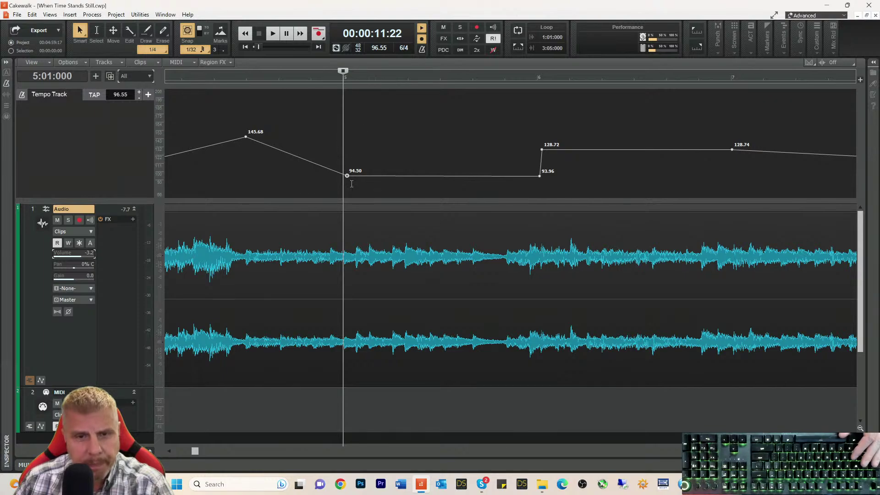
mouse_move(348, 176)
drag(346, 177, 343, 178)
key(space)
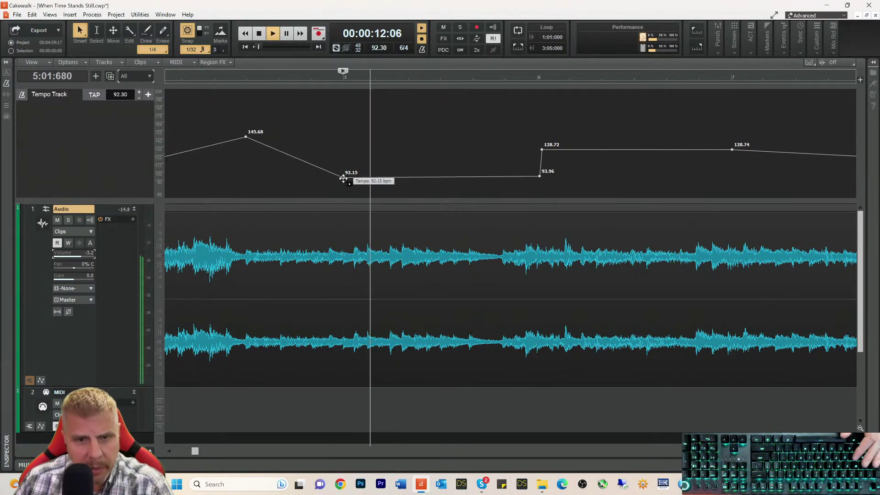
key(space)
- Add a tempo node just before beat 2 of measure 5, raise it to 116.50 and again to 130.03 BPM, playing back from 5:01:000
mouse_move(369, 176)
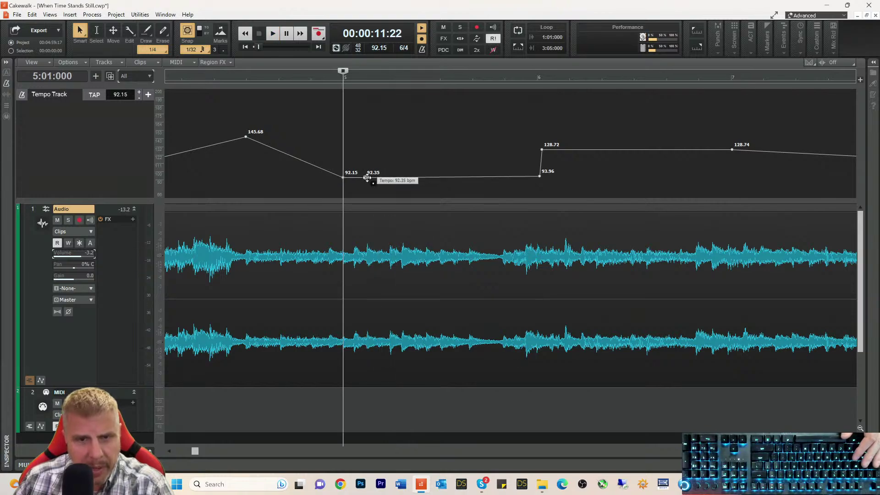
right_click(365, 178)
click(388, 194)
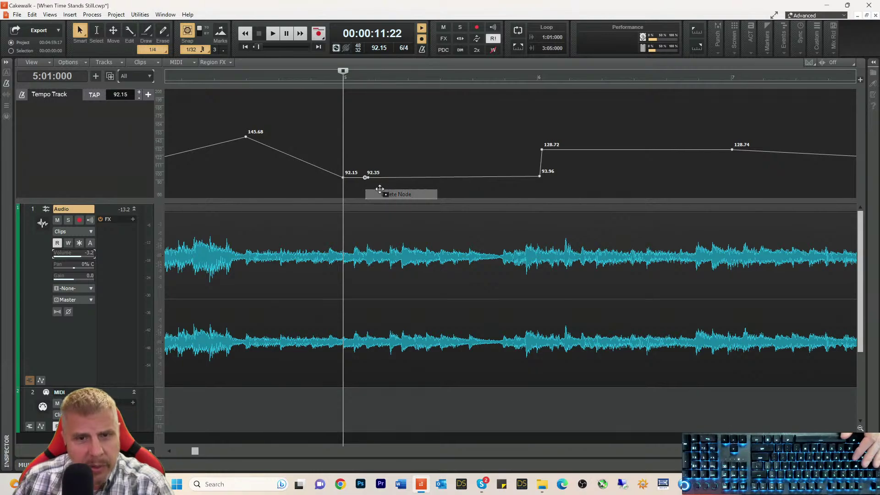
drag(368, 178, 368, 159)
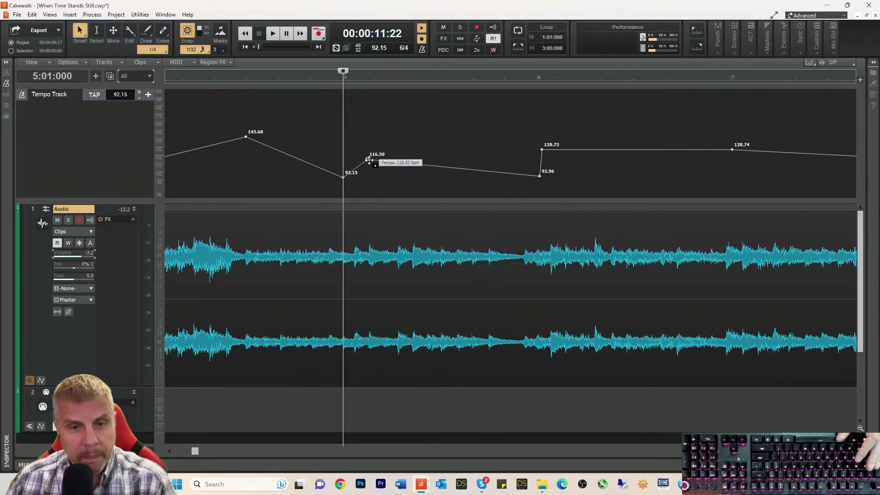
key(space)
key(space)
drag(369, 160, 369, 150)
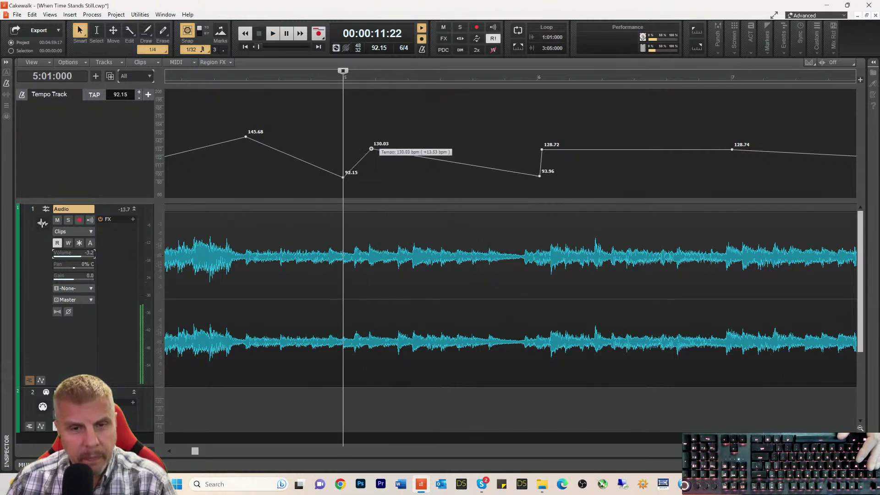
key(space)
key(space)
- Raise the tempo node just before beat 2 of measure 5 to 137.68 BPM and play the measure repeatedly from 5:01:000
drag(370, 150, 371, 142)
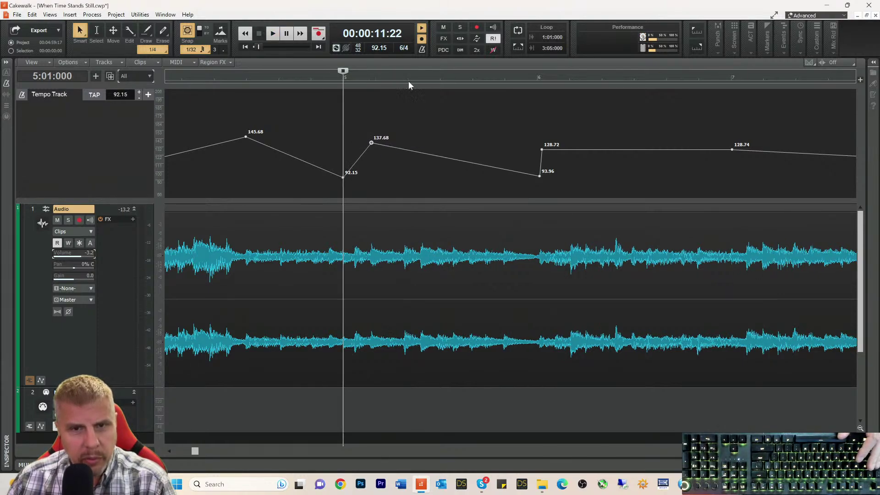
key(space)
key(space)
key(space)
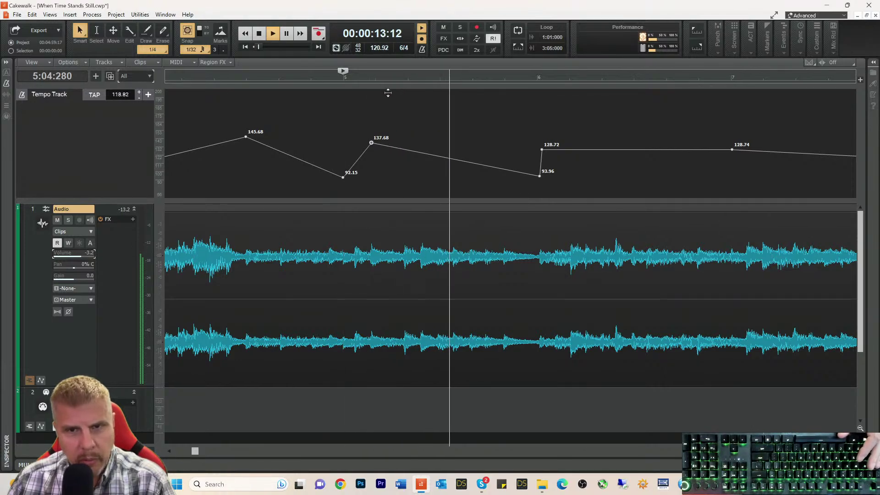
key(space)
key(space)
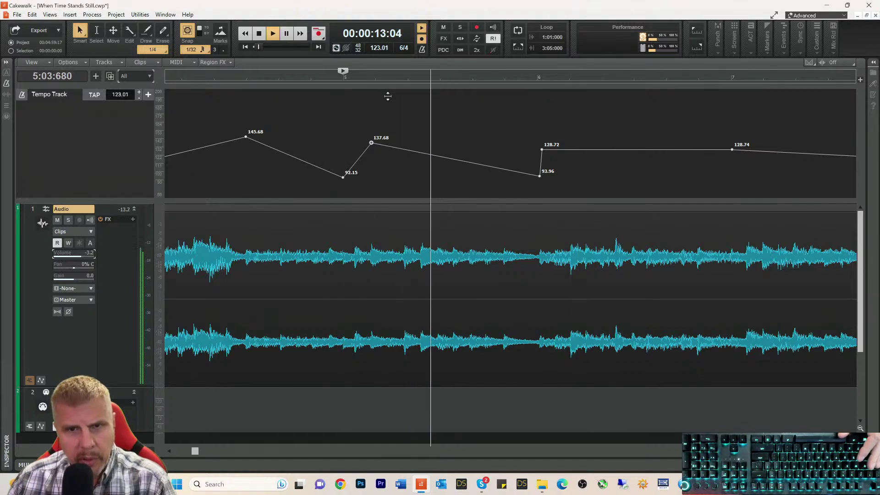
key(space)
key(space)
key(space)
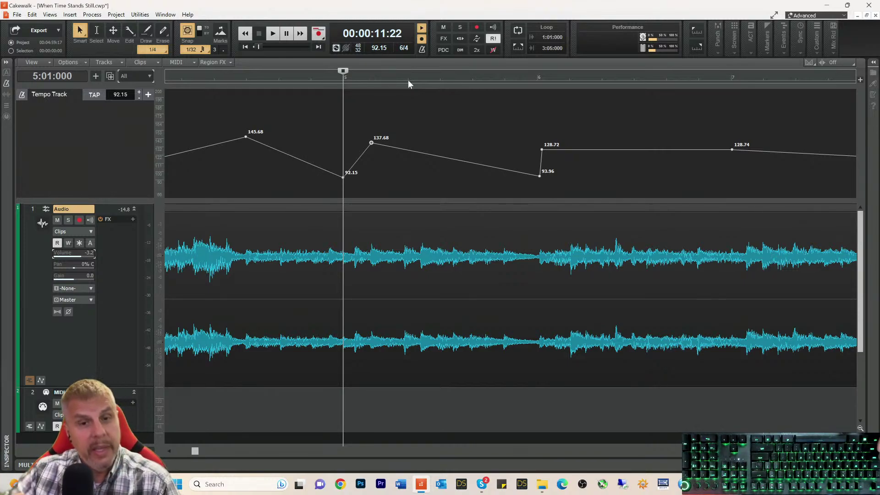
- Play measure 5 from 5:01:000 and from 5:03:000 to compare its beats with the waveform
key(space)
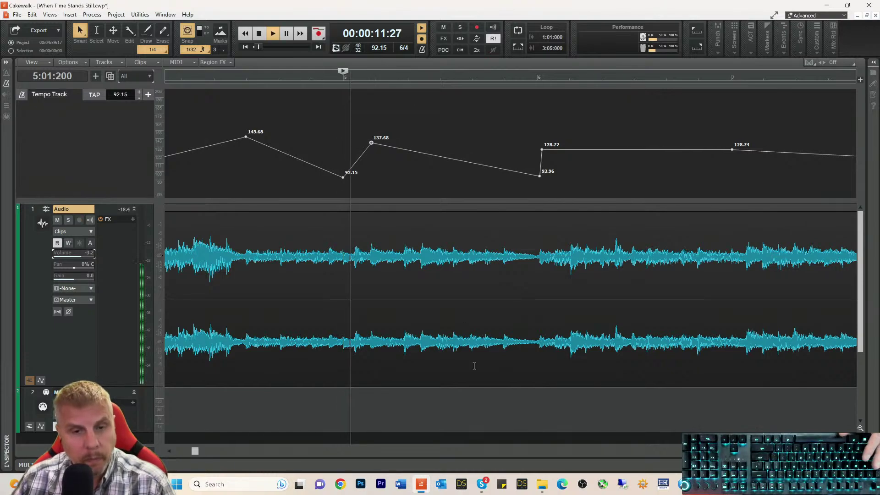
key(space)
key(space)
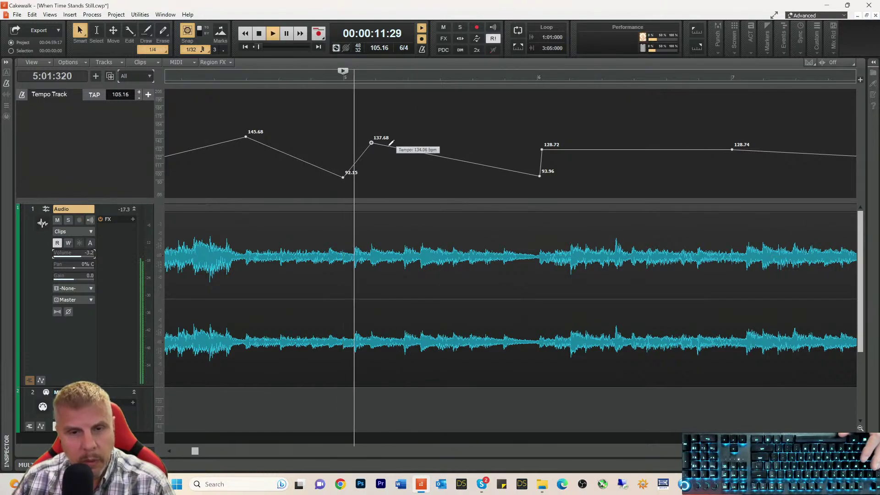
key(space)
click(407, 82)
key(space)
key(space)
- Try the measure 5 tempo peak just before beat 3 at 168.27 BPM, playing back from 4:06:840
drag(371, 143, 403, 121)
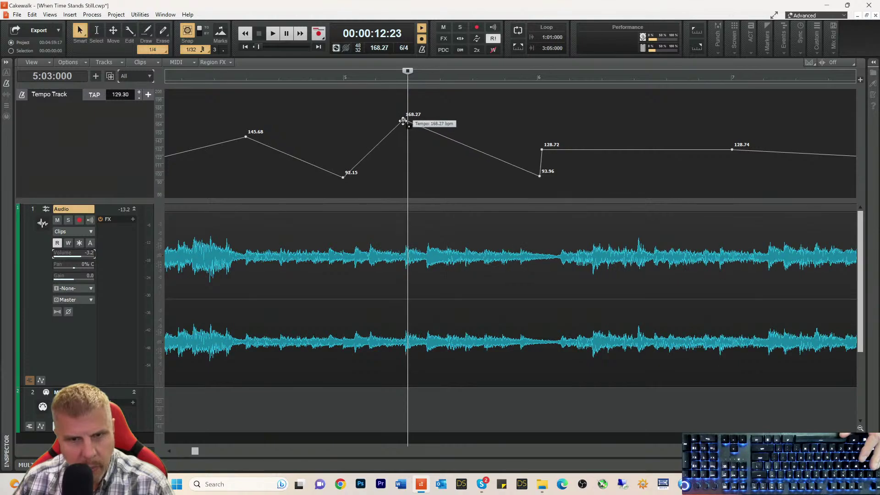
click(340, 80)
key(space)
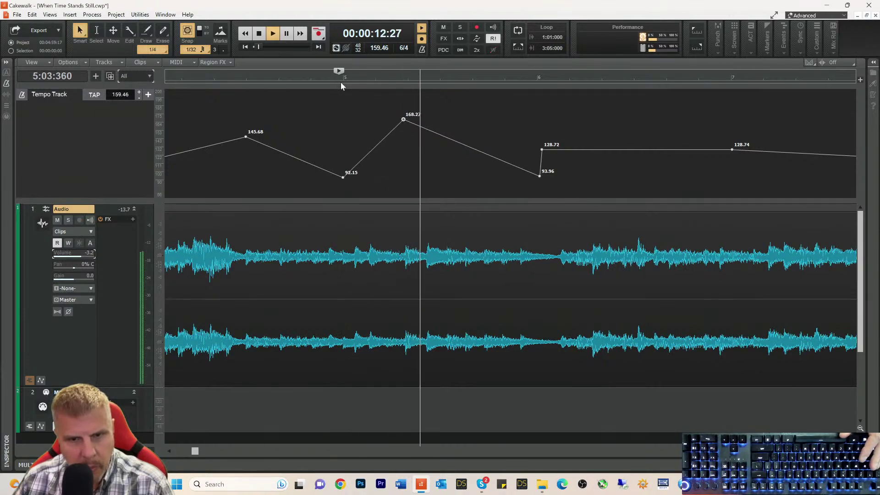
key(space)
key(space)
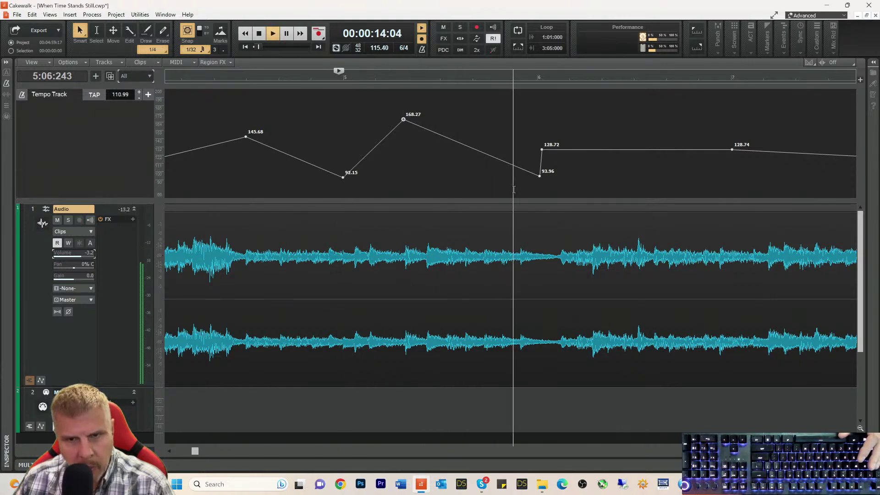
key(space)
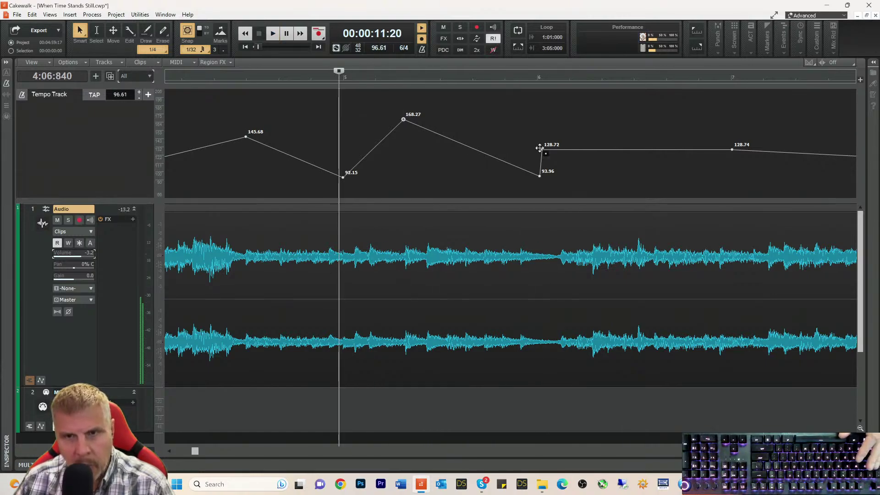
key(space)
key(space)
key(space)
key(space)
- Try the tempo node before beat 3 of measure 5 at 155.33 BPM and play back from 4:06:840
mouse_move(404, 119)
mouse_down()
mouse_move(403, 145)
mouse_move(404, 130)
mouse_up()
key(space)
key(space)
key(space)
key(space)
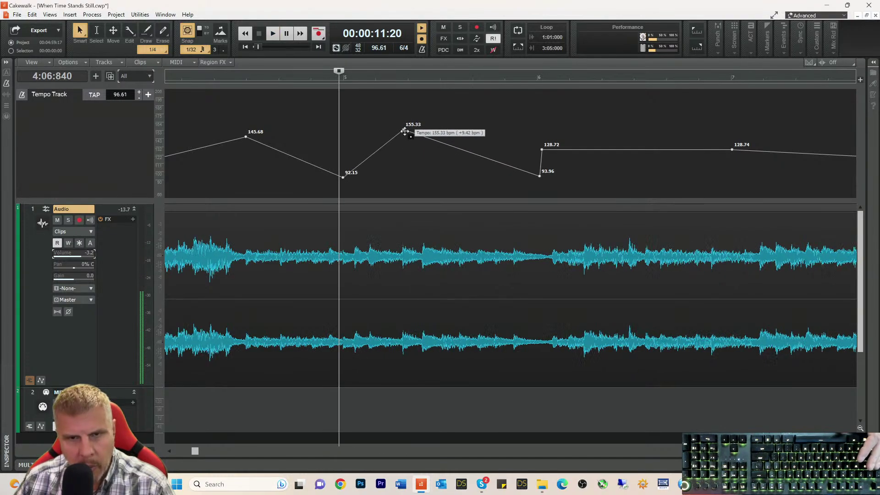
key(space)
key(space)
key(space)
key(space)
- Try the measure 5 peak tempo node on beat 3 at 151.80 BPM and play back from 4:06:840
drag(404, 132, 406, 134)
key(space)
key(space)
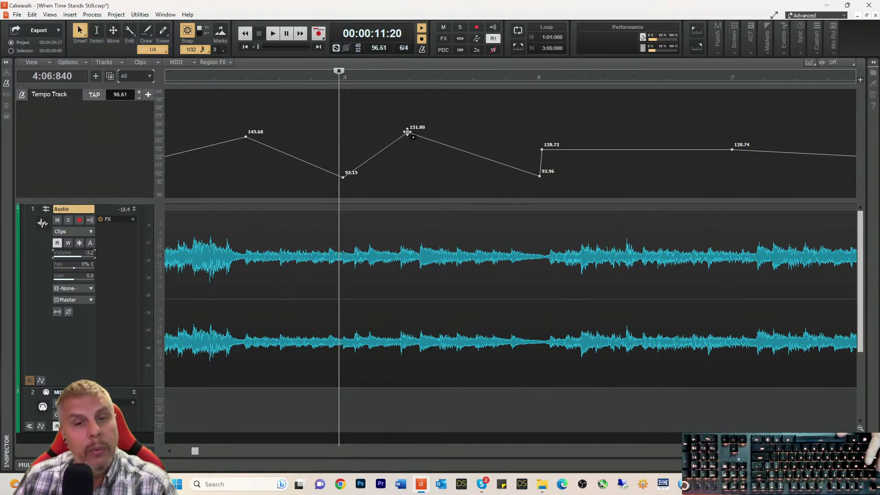
key(space)
key(space)
key(space)
- Try the tempo node at 5:03:000 at 152.97 BPM, playing back from 4:06:840 and from 5:03:000
drag(408, 132, 407, 131)
key(space)
key(space)
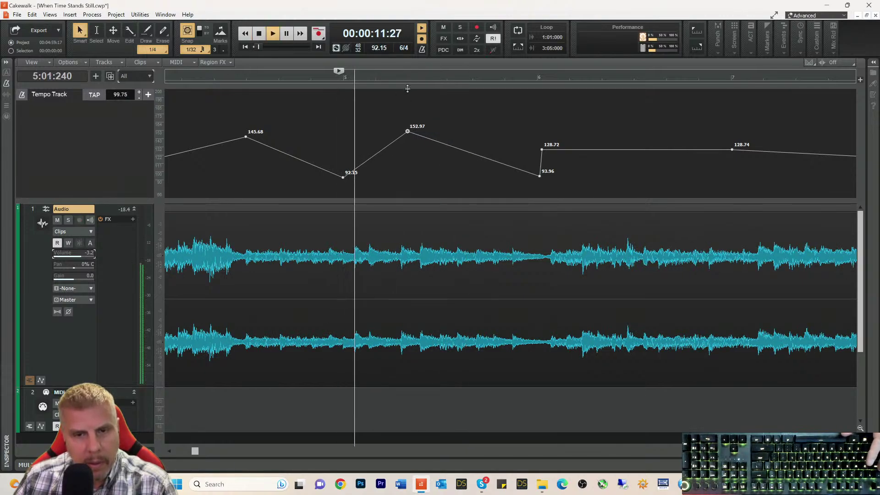
key(space)
click(408, 80)
key(space)
key(space)
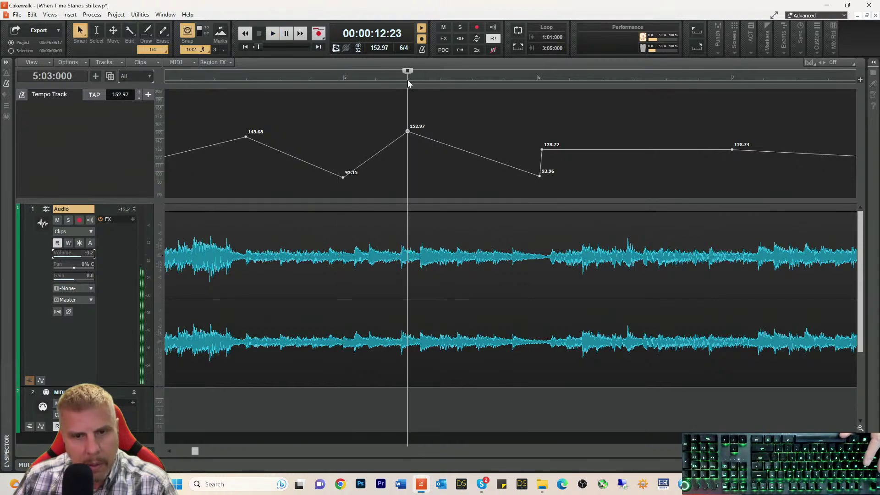
key(space)
key(space)
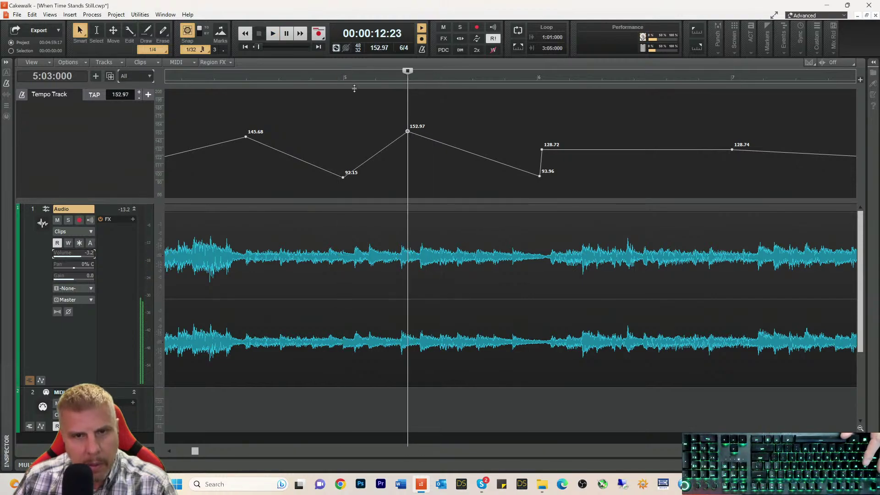
- Replay from 4:06:840, try the tempo node at 5:03:000 at 157.68 BPM, and play back from 4:06:840 and 5:01:000
click(340, 79)
key(space)
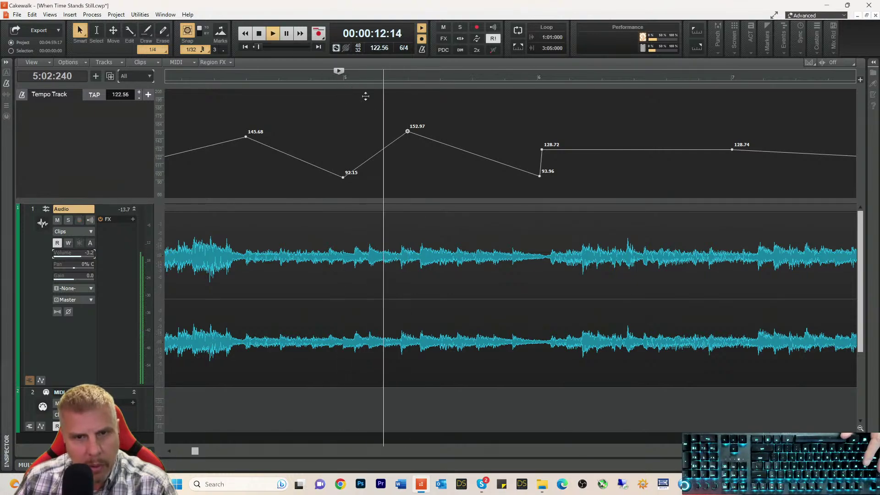
key(space)
key(space)
drag(408, 131, 408, 127)
key(space)
key(space)
key(space)
key(space)
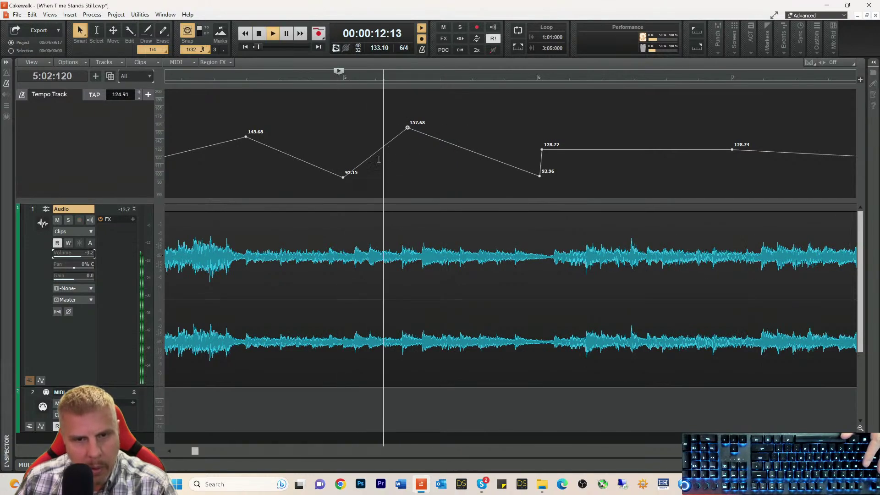
key(space)
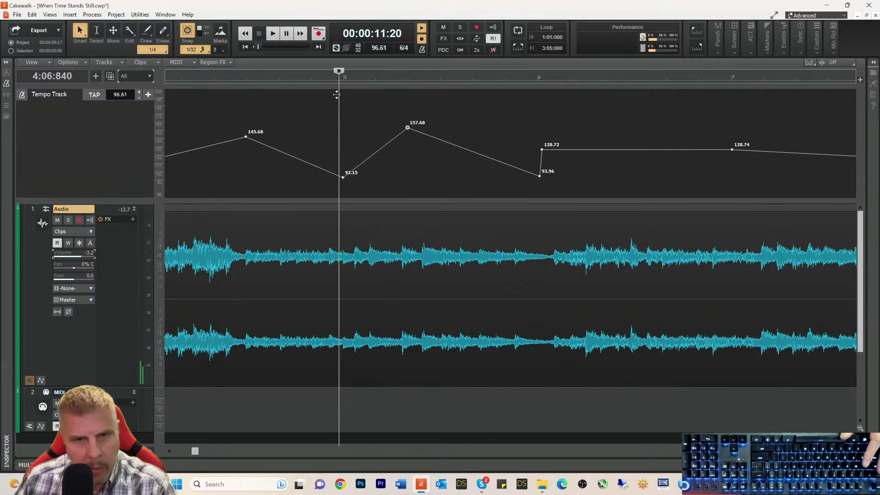
key(space)
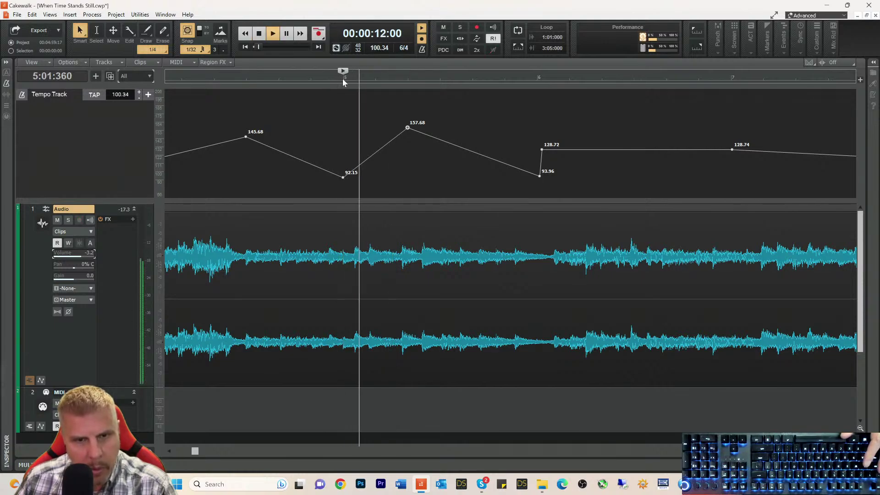
key(space)
- Try the tempo node at 5:03:000 at 150.62 BPM and play measure 5 repeatedly from 5:01:000
drag(408, 127, 407, 134)
key(space)
key(space)
key(space)
key(space)
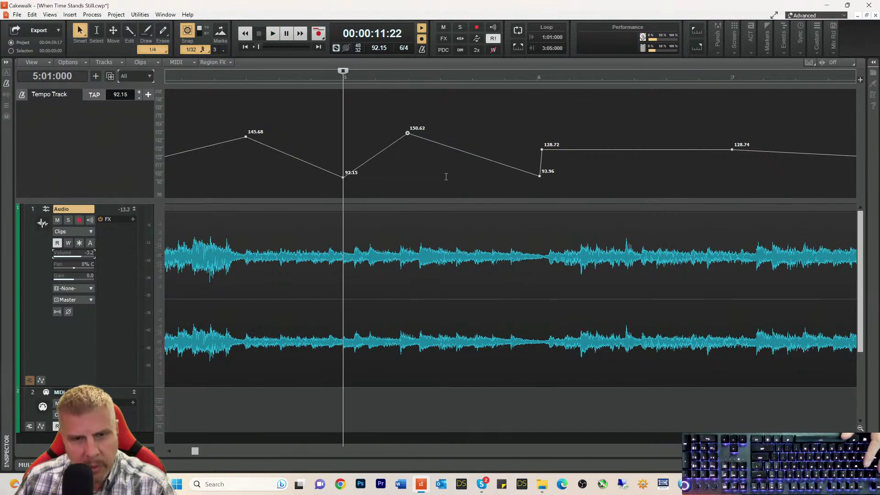
key(space)
key(space)
key(space)
key(space)
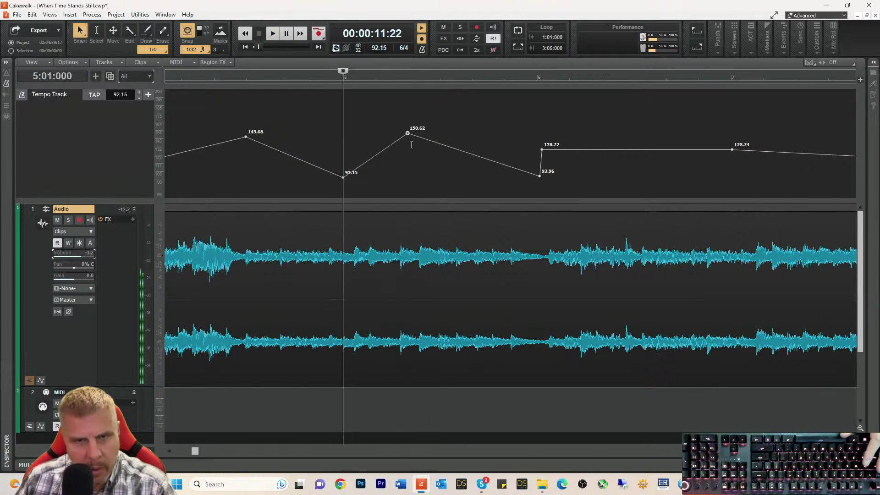
- Move the measure 5 peak tempo node back to beat 2 at 149.44 BPM and play back from 5:01:000
drag(410, 134, 375, 134)
key(space)
key(space)
key(space)
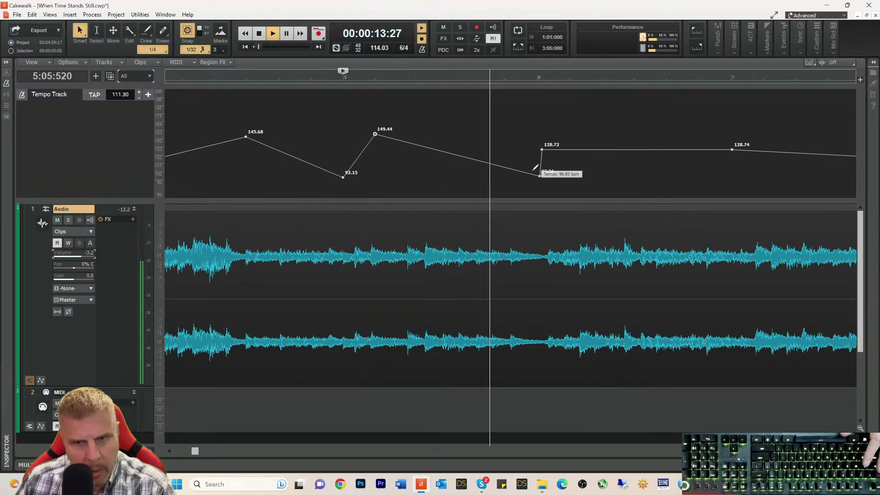
key(space)
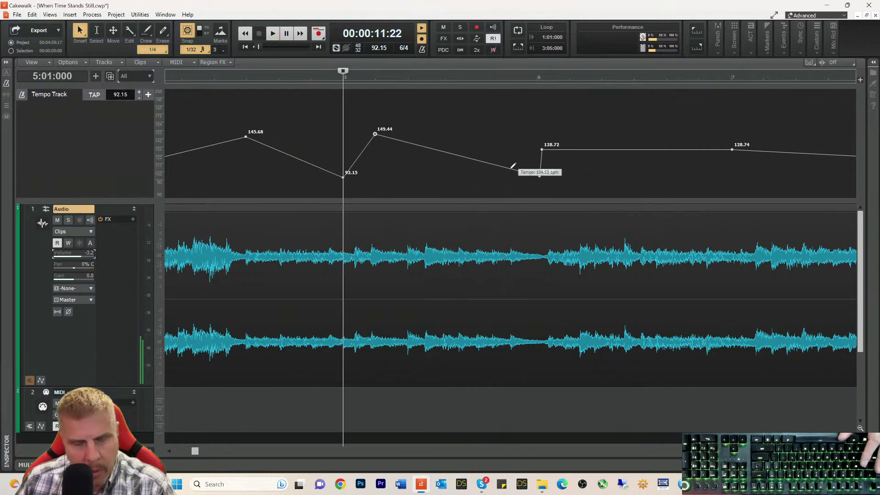
key(space)
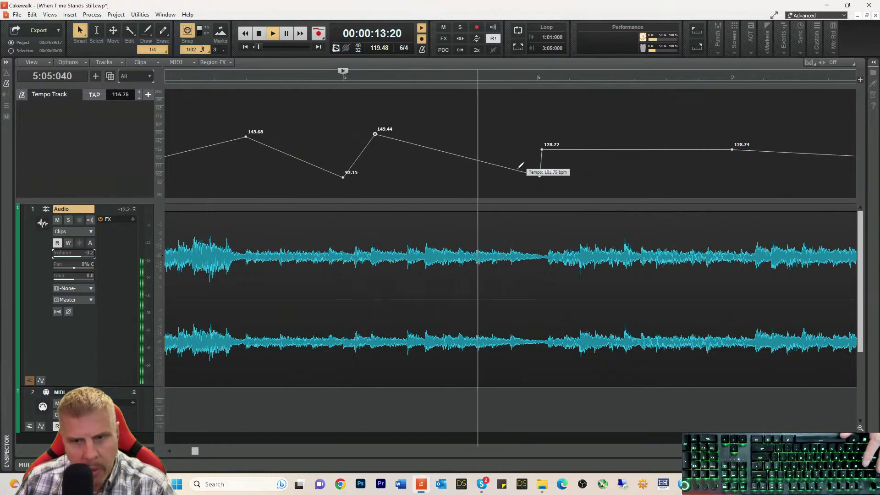
key(space)
- Play from 6:01:000, lower the tempo node at the start of measure 6 to 81.02 BPM, and play back from 4:06:480
click(538, 78)
key(space)
key(space)
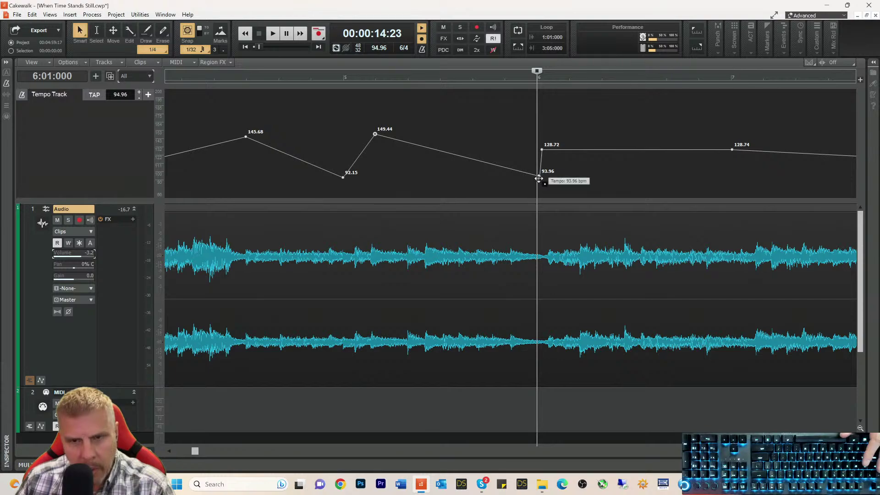
drag(539, 178, 537, 186)
click(327, 83)
key(space)
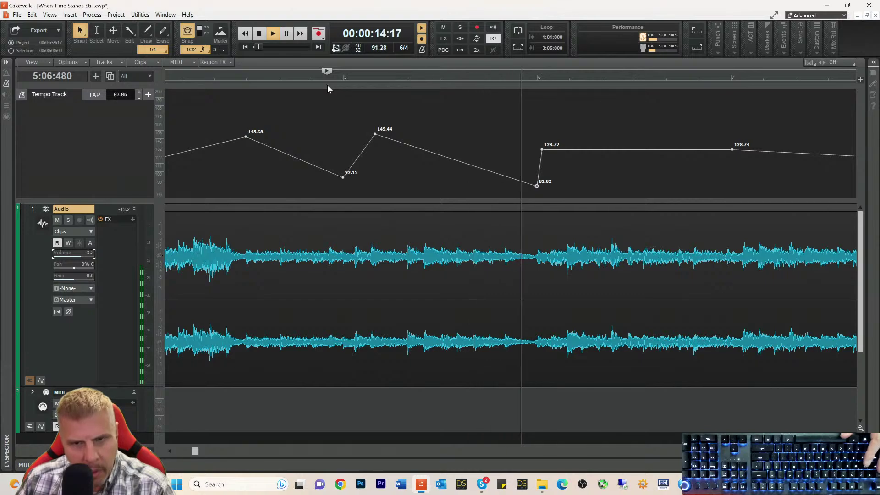
key(space)
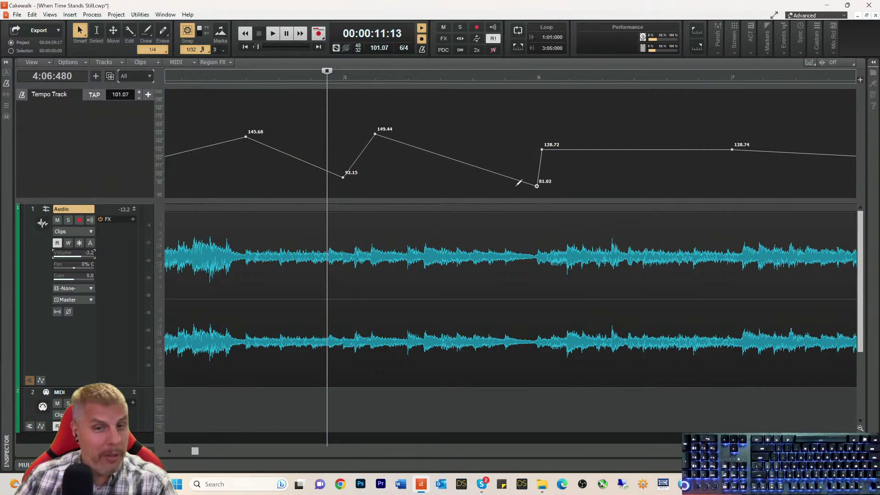
key(space)
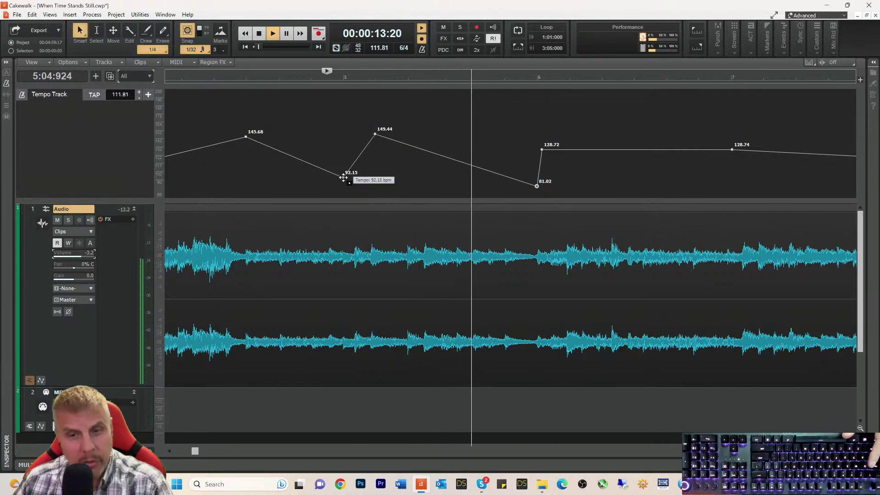
- Play back repeatedly from 4:06:480 to compare measures 5 and 6 with the audio
key(space)
key(space)
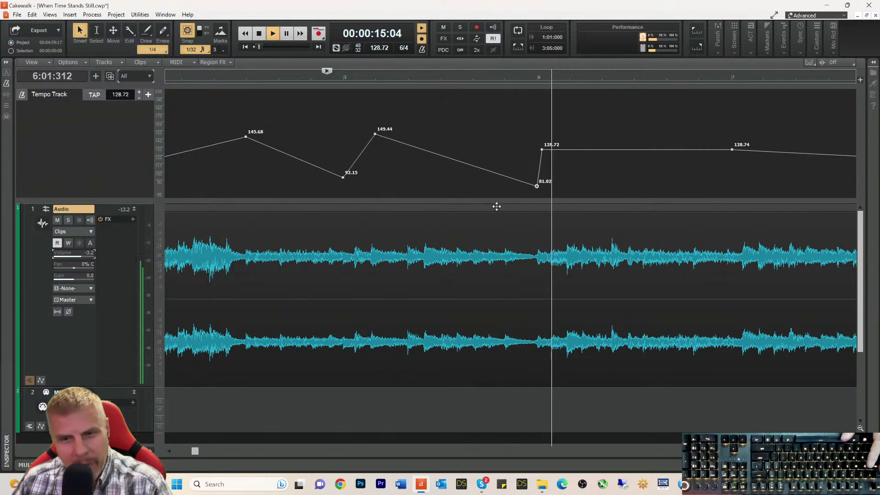
key(space)
key(space)
key(space)
key(space)
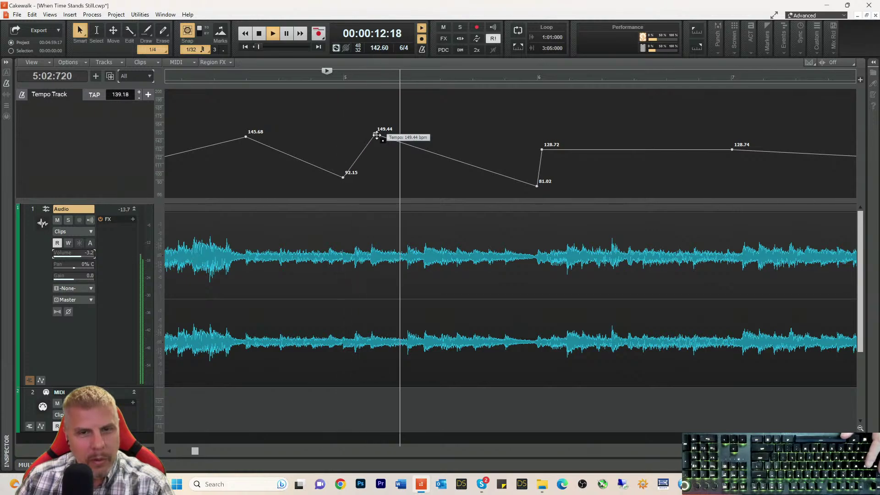
- Try the measure 5 peak tempo node slightly later at 150.03 BPM and play back from 4:06:480
key(space)
drag(376, 135, 379, 134)
key(space)
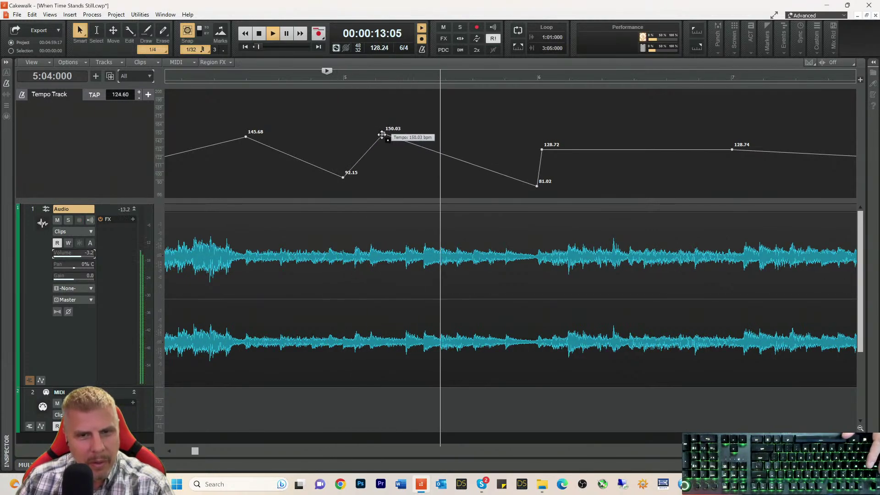
- Move the measure 5 peak tempo node to beat 2 at 139.44 BPM and play back from 4:06:480
key(space)
drag(382, 134, 376, 143)
key(space)
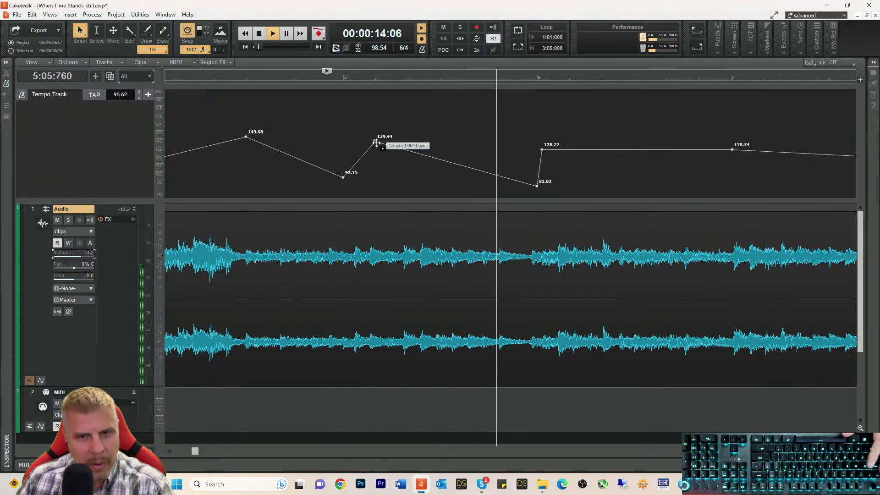
key(space)
- Raise the tempo node at the start of measure 6 to 90.43 BPM and play back from 6:01:000
click(537, 80)
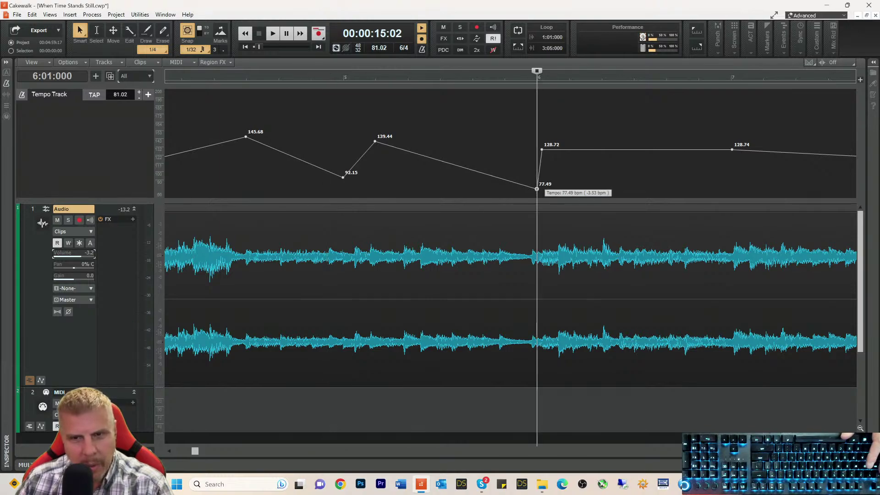
drag(537, 188, 537, 178)
key(space)
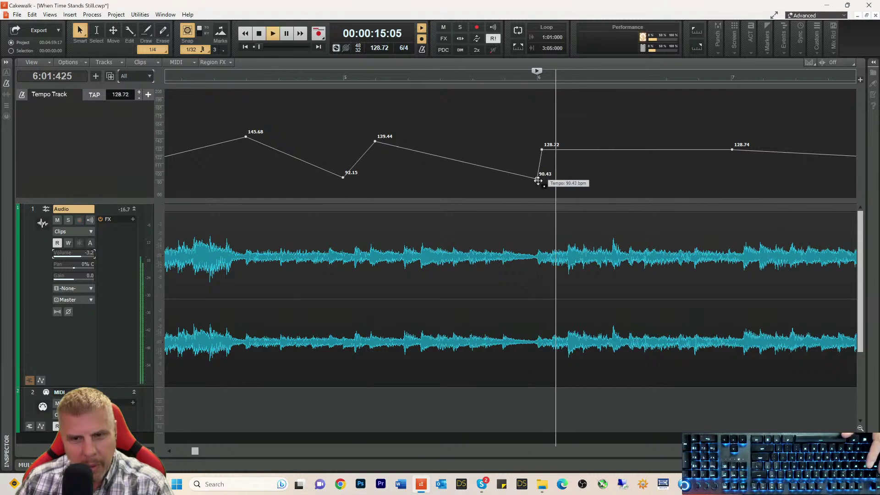
key(space)
- Try the 128.72 BPM node in measure 6 later, at beat 2, with 124.60 BPM and play back from 6:01:000
drag(542, 149, 569, 152)
key(space)
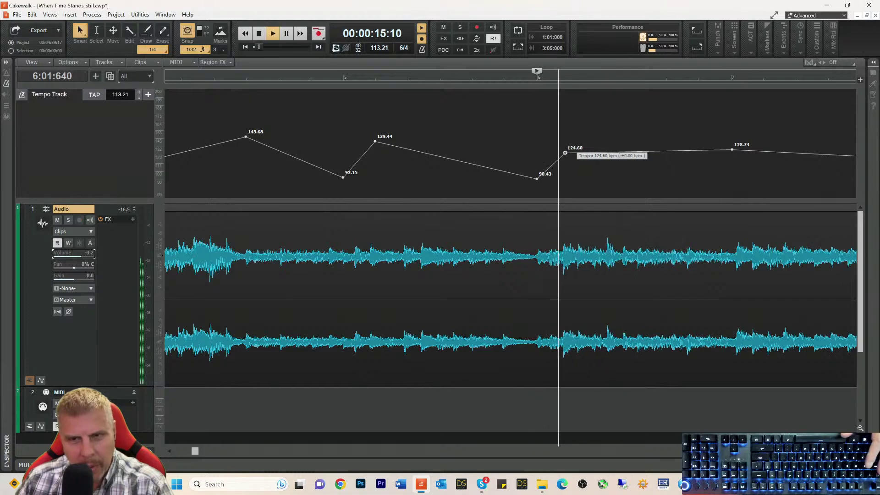
key(space)
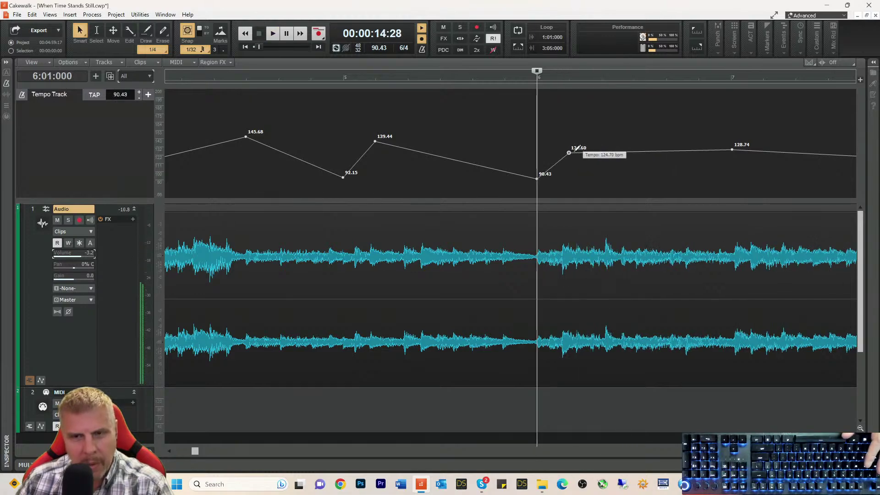
key(space)
key(space)
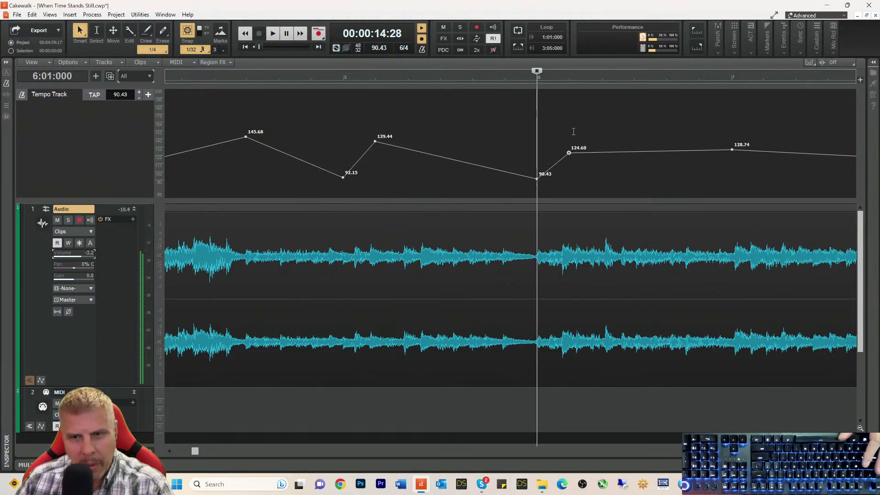
- Try the measure 6 peak tempo node near beat 3 at 144.60 BPM and play back from 6:01:000
drag(570, 153, 598, 138)
key(space)
key(space)
key(space)
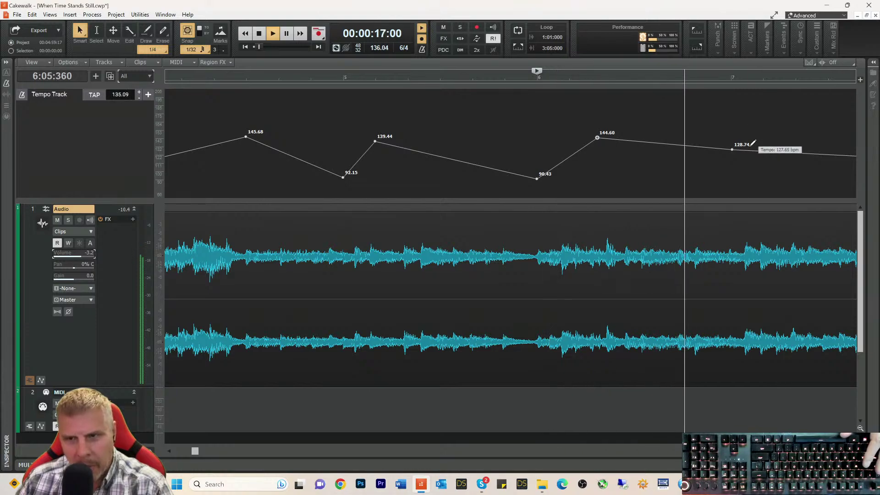
key(space)
- Play from 7:01:000, raise the tempo node at the start of measure 7 to 132.86 BPM, and play back again
click(732, 83)
key(space)
key(space)
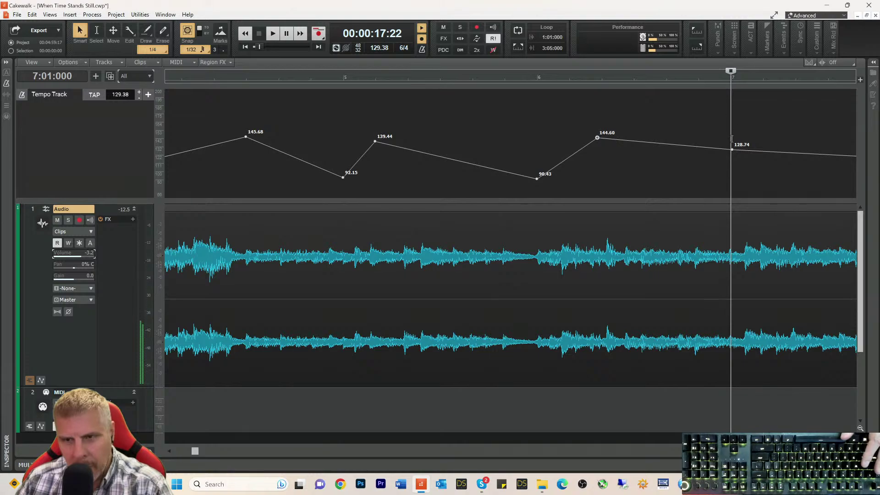
drag(733, 149, 730, 146)
key(space)
key(space)
key(space)
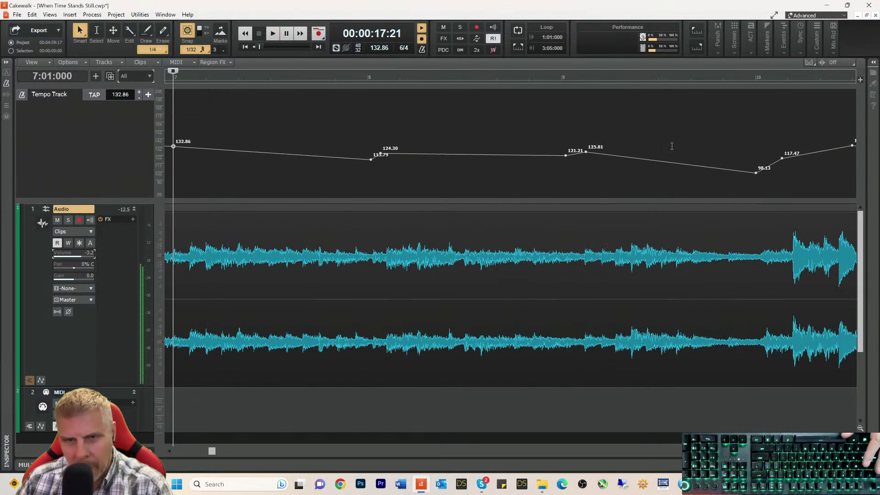
key(space)
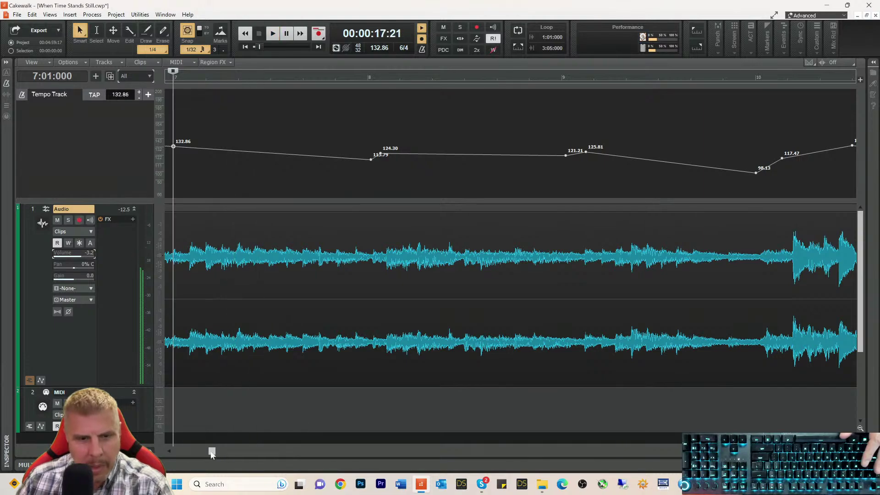
- Review the tempo nodes across measures 5 to 7 and play back from 5:01:000
drag(212, 452, 204, 455)
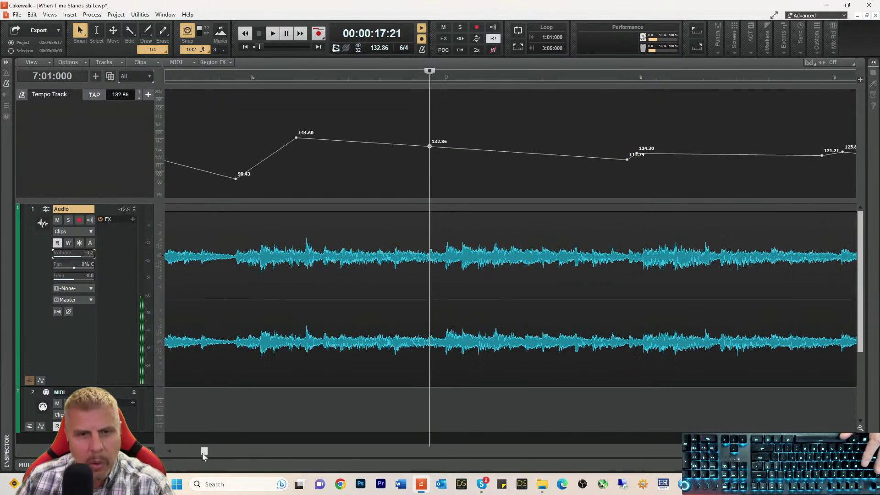
click(250, 77)
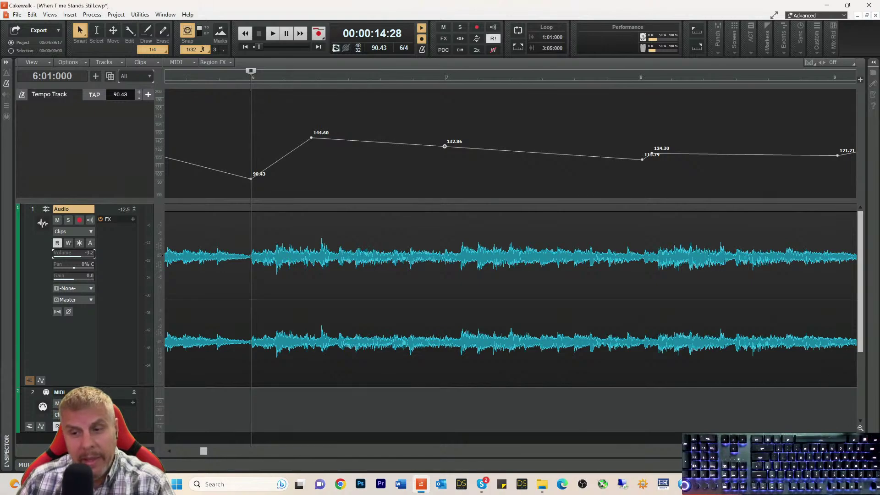
key(ctrl+Left)
key(ctrl+Left)
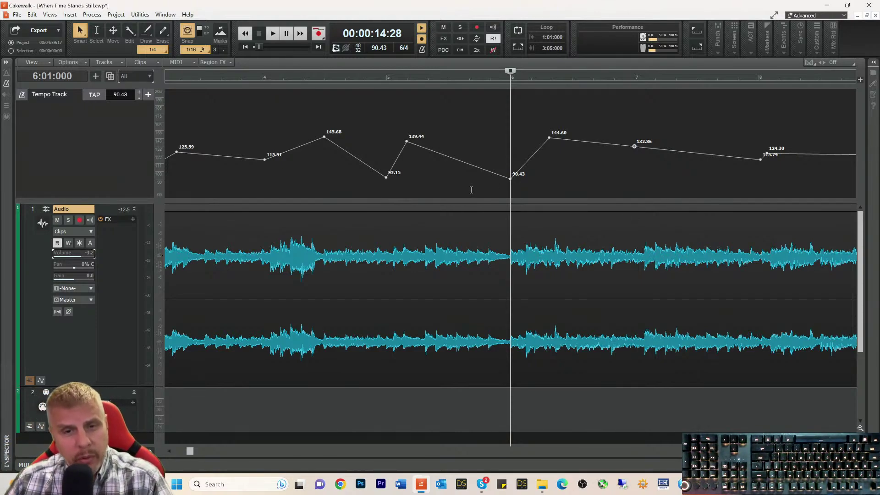
mouse_move(385, 179)
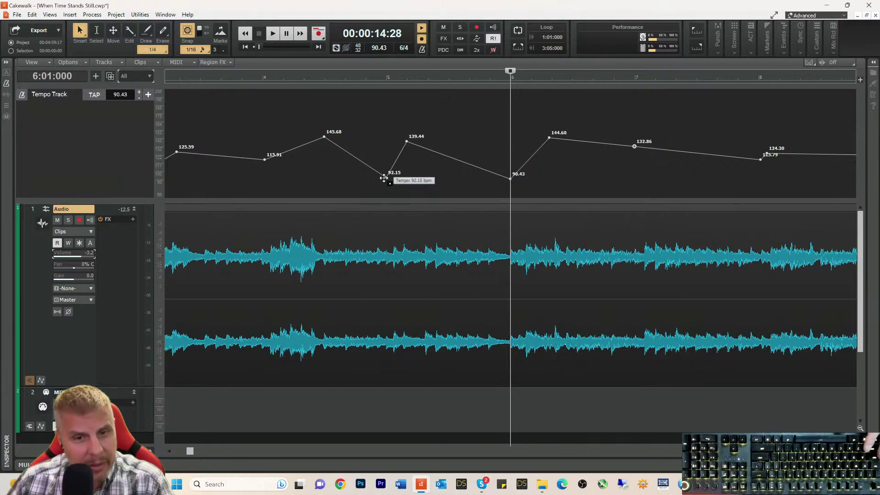
mouse_move(405, 142)
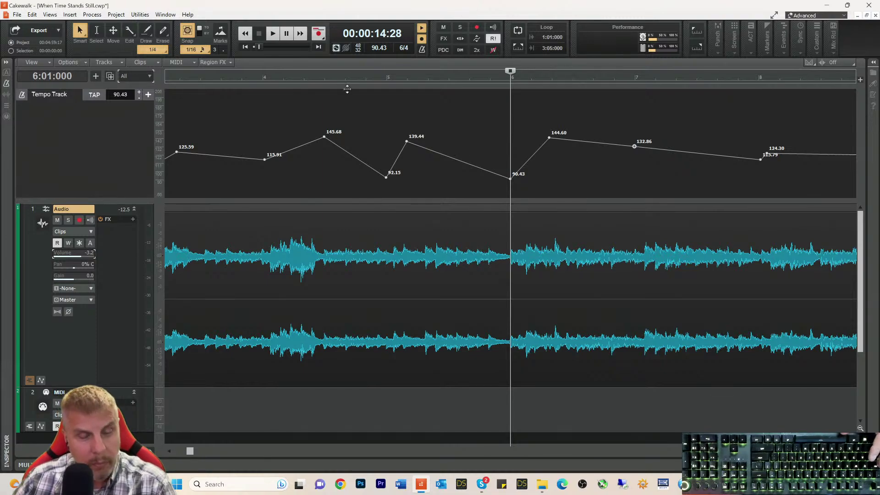
click(385, 79)
key(space)
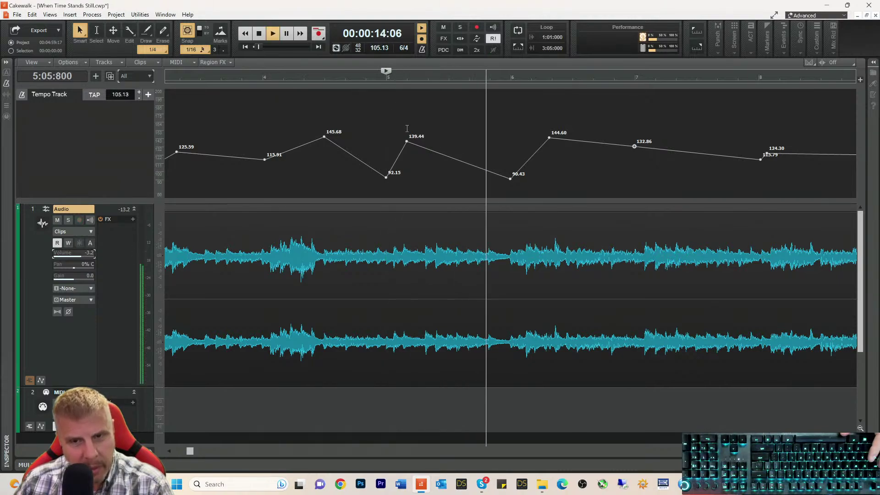
key(space)
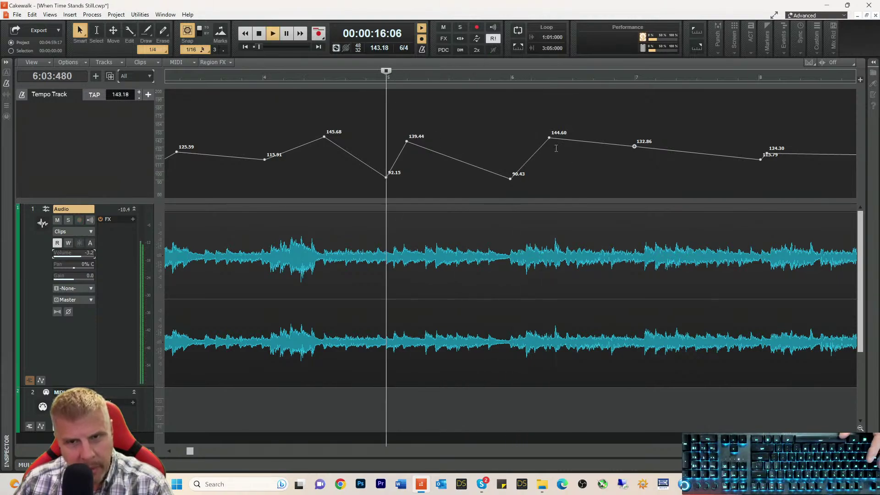
- Play from 6:01:000, try the measure 6 peak tempo node slightly earlier at 143.43 BPM, and play back again
click(511, 81)
key(space)
key(space)
mouse_move(548, 137)
drag(548, 138, 546, 139)
key(space)
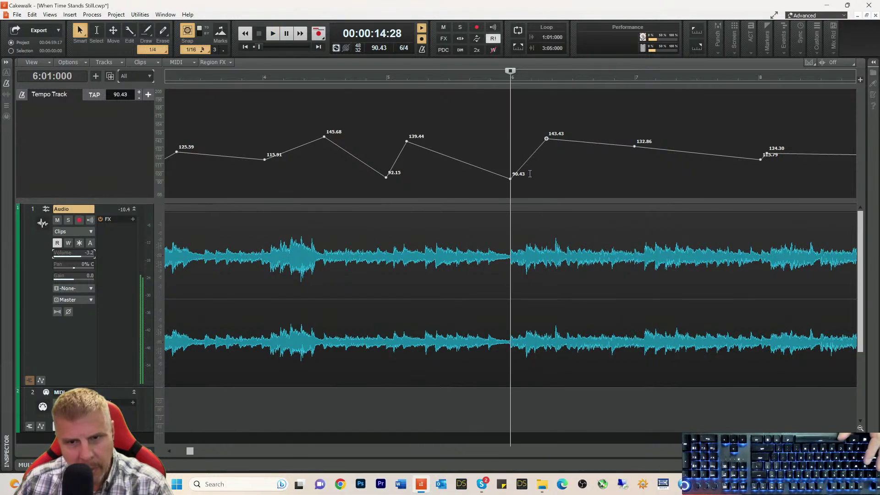
key(space)
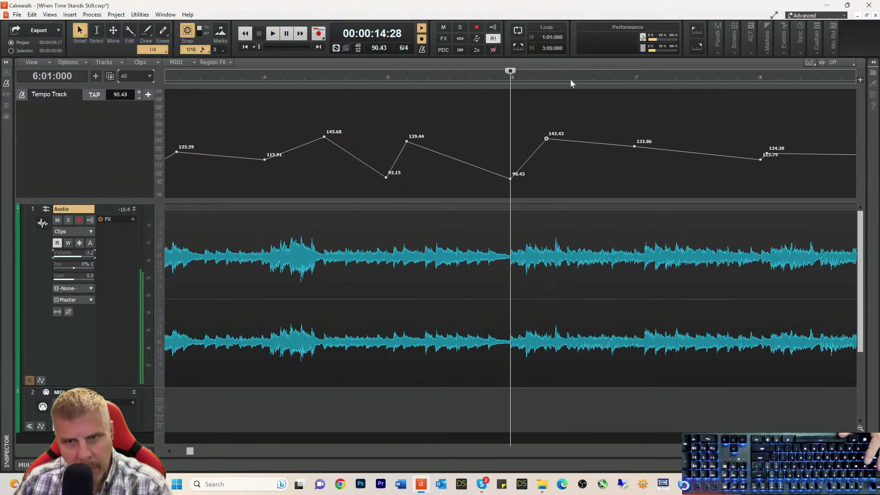
- Move the measure 6 peak tempo node to 6:01:480 at 139.90 BPM and play back from 6:01:000
click(572, 79)
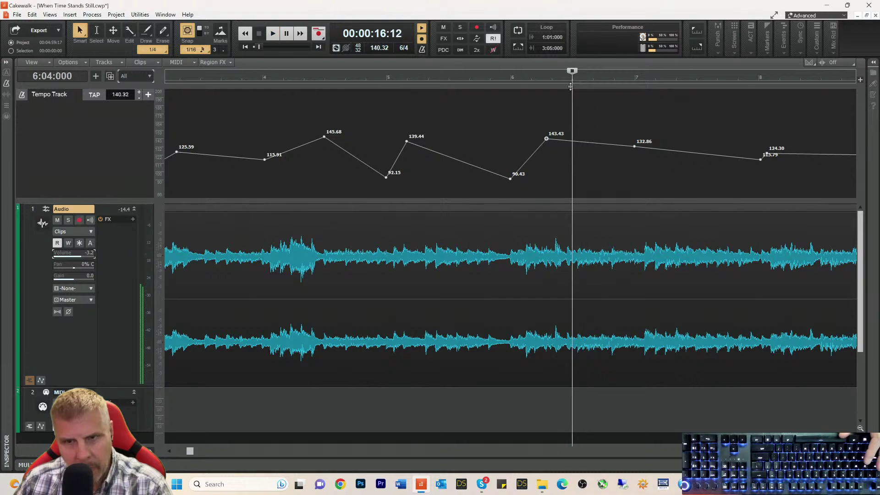
drag(548, 140, 521, 141)
click(509, 81)
key(space)
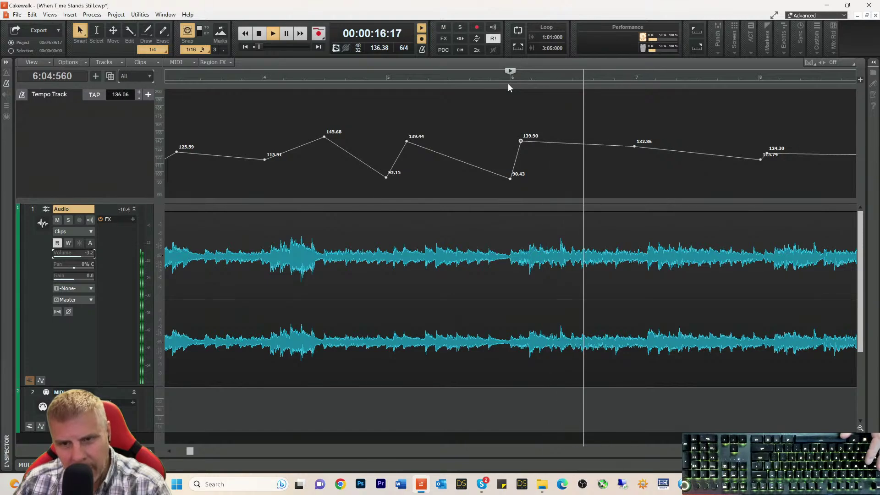
key(space)
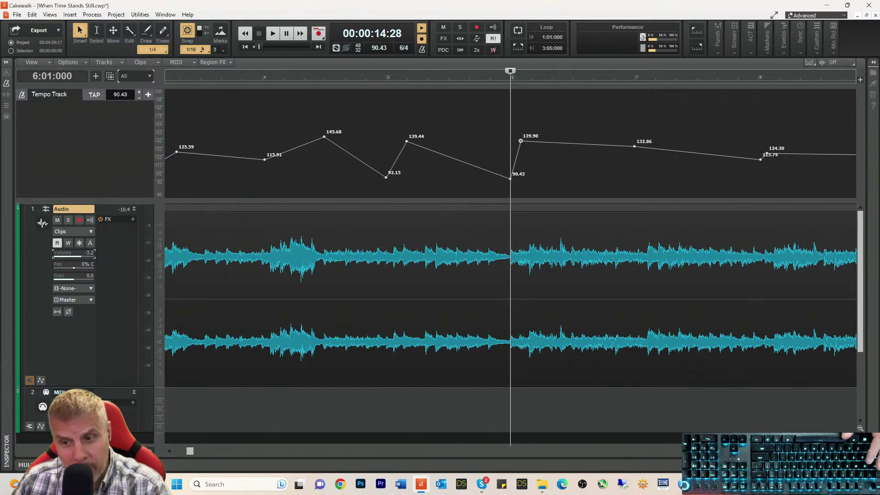
- Raise the measure 6 peak tempo node to 142.84 BPM and play back from 7:01:000
scroll(511, 298, up, 2)
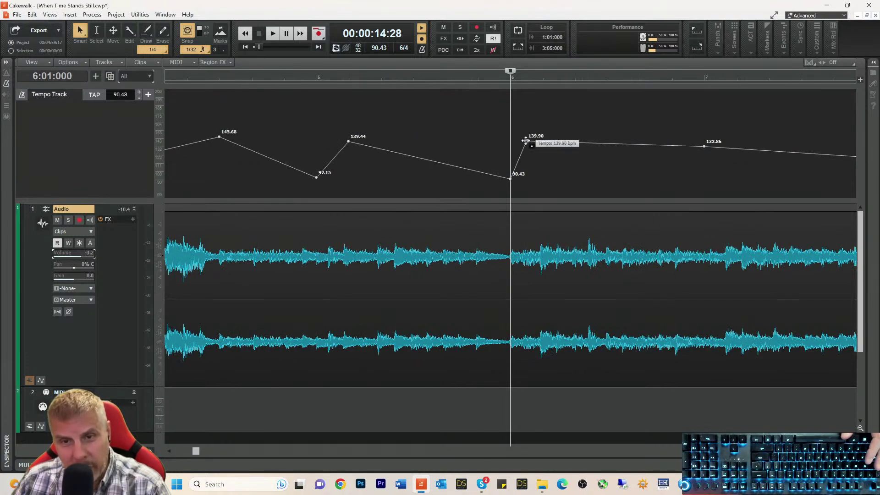
drag(526, 141, 527, 139)
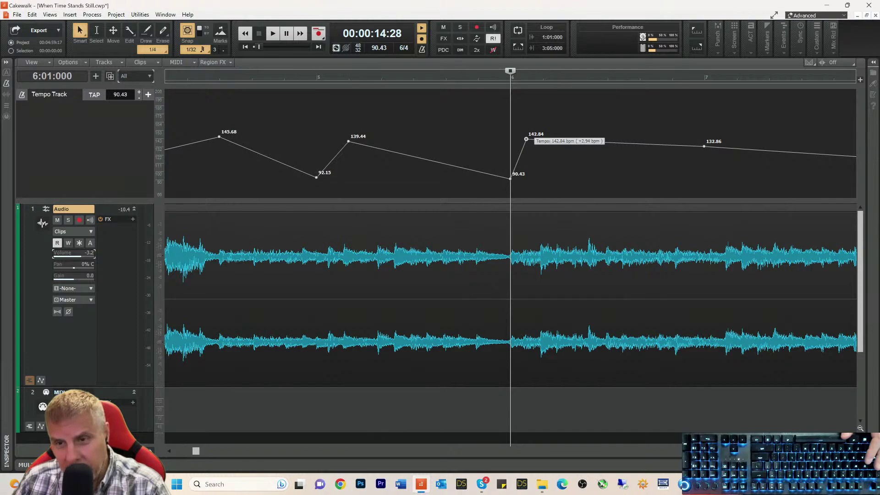
click(704, 79)
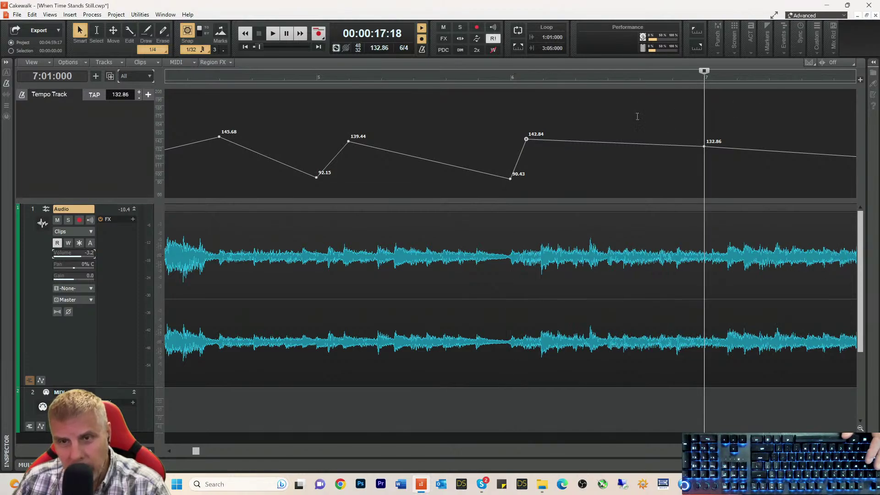
key(space)
key(space)
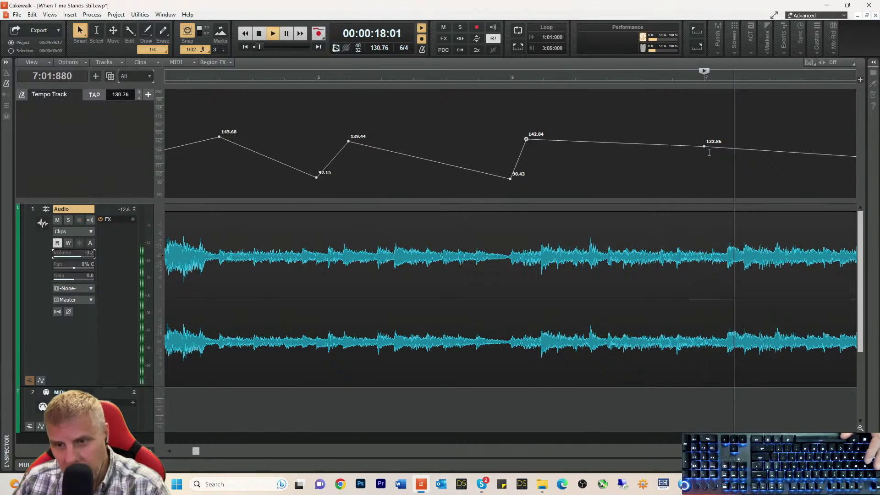
- Play back from 5:06:840 to check the transition into measure 6
click(507, 82)
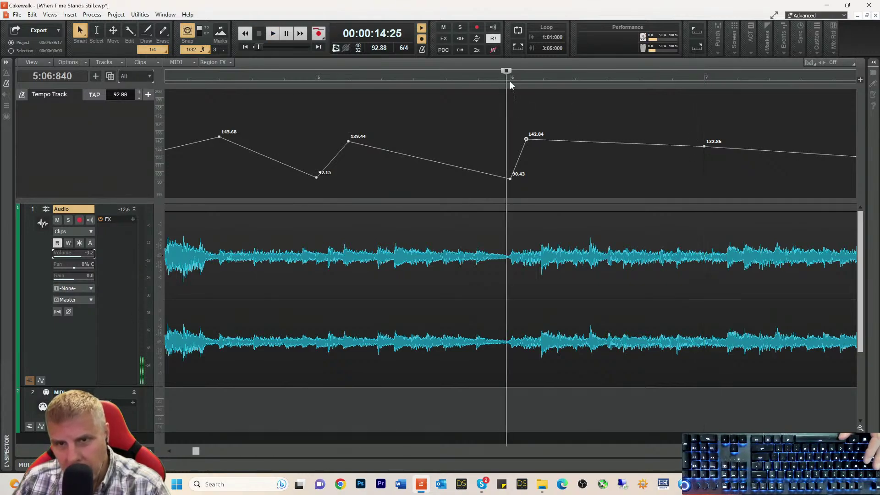
key(space)
key(space)
key(space)
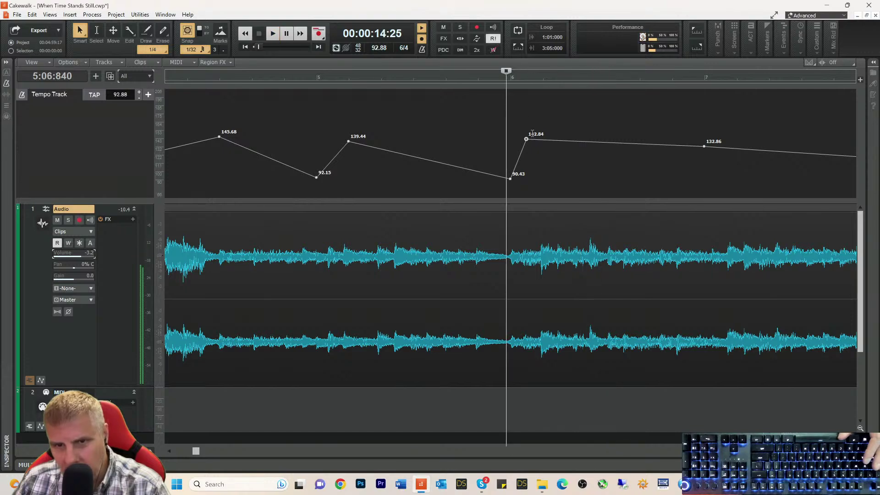
- Try the measure 6 peak tempo node slightly later, move it back to 6:01:480, and play from 5:06:840 after each move
mouse_move(527, 140)
key(space)
drag(527, 140, 530, 139)
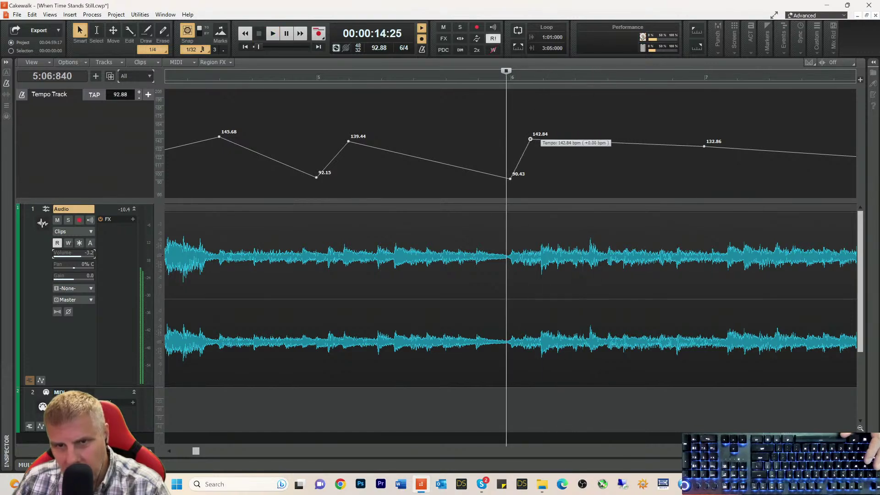
key(space)
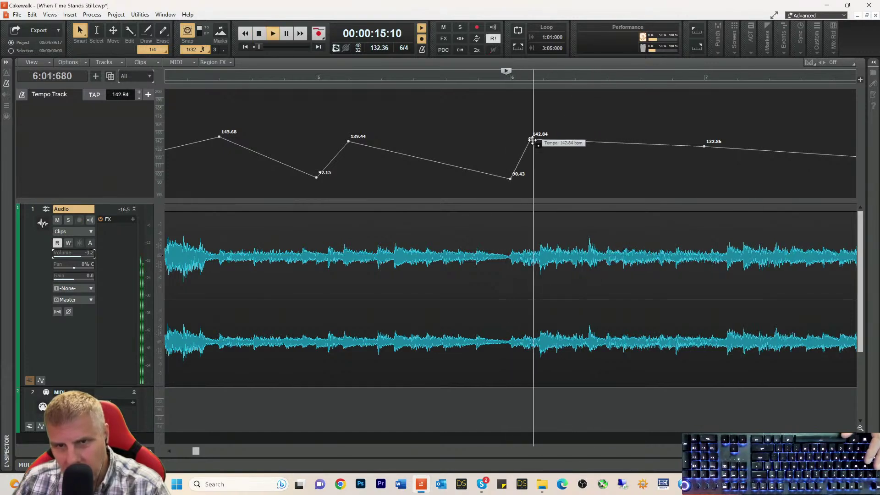
key(space)
drag(532, 140, 527, 139)
key(space)
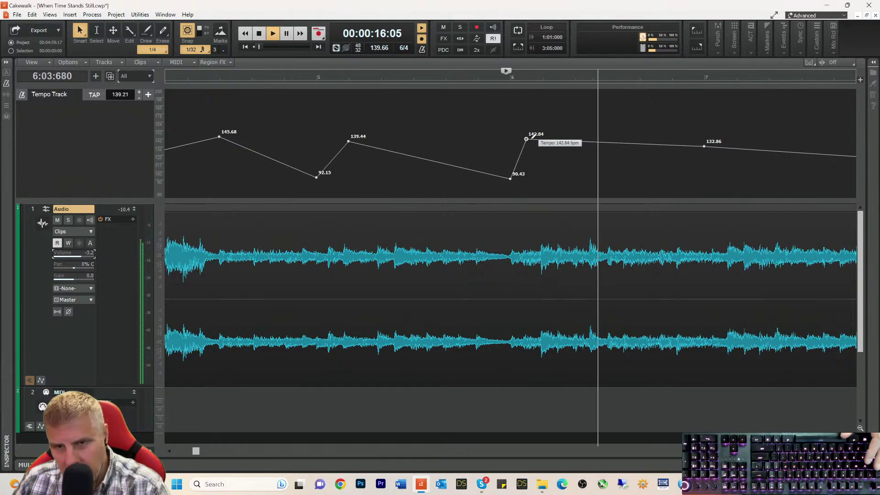
key(space)
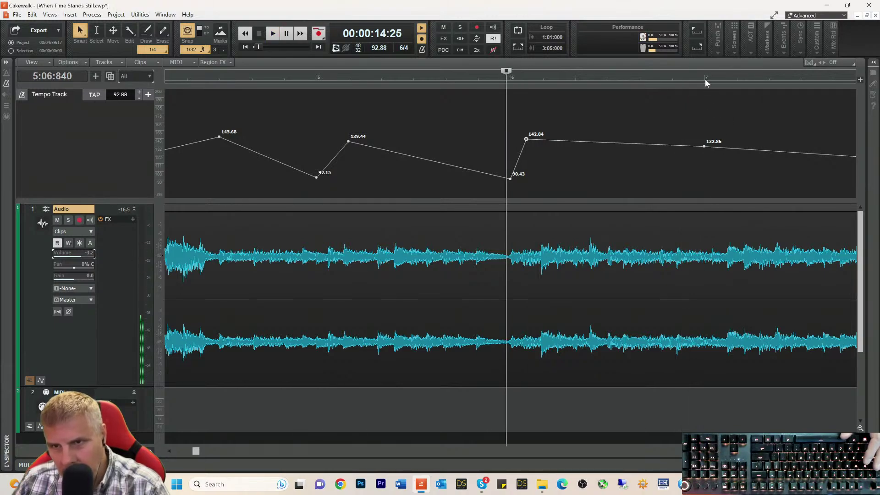
- Lower the measure 7 tempo node to 121.09 BPM and play back from 5:06:600
click(705, 79)
drag(704, 146, 702, 156)
key(space)
key(space)
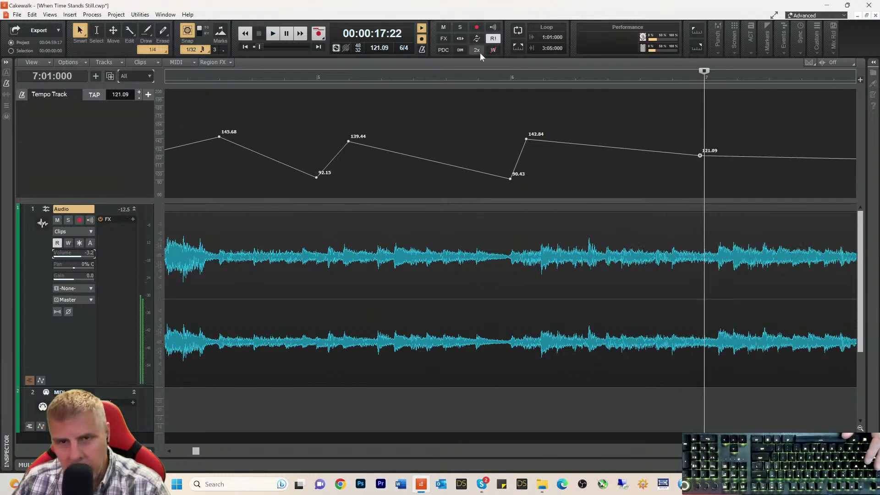
click(499, 79)
key(space)
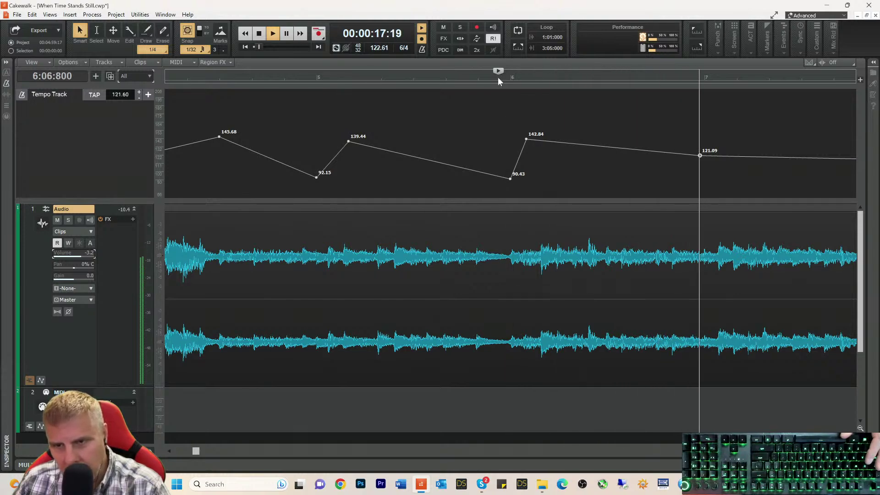
key(space)
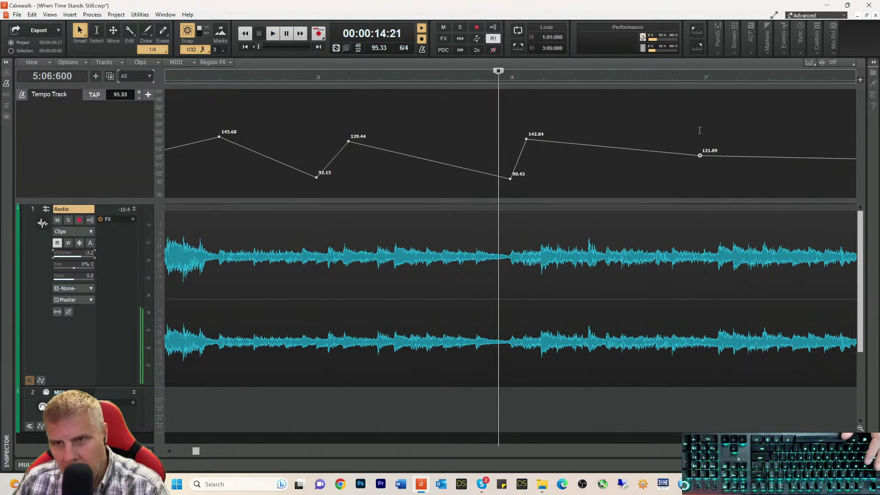
- Realign the measure 7 tempo node to 7:01:000 at 121.68 BPM and play back from 5:06:720
click(705, 78)
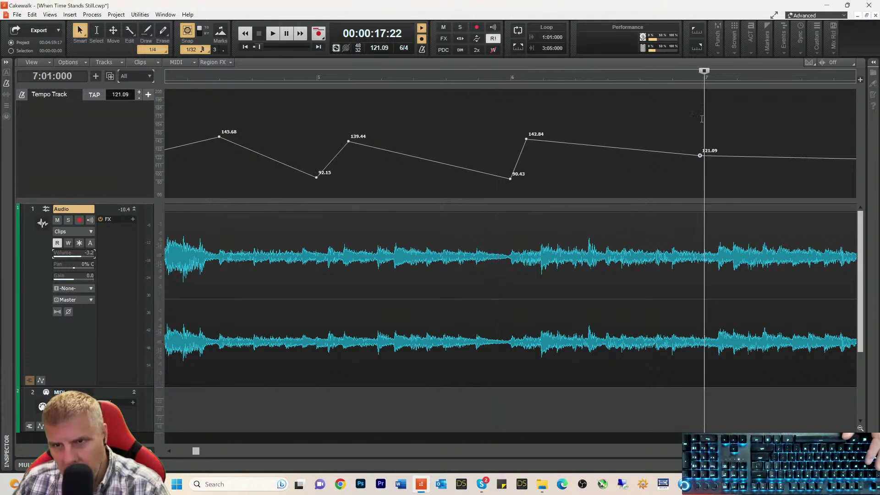
drag(701, 155, 703, 153)
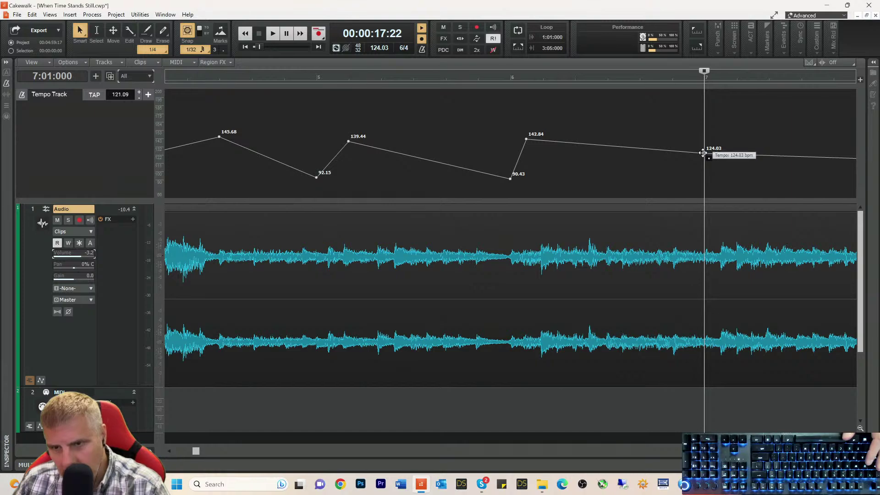
drag(703, 152, 703, 153)
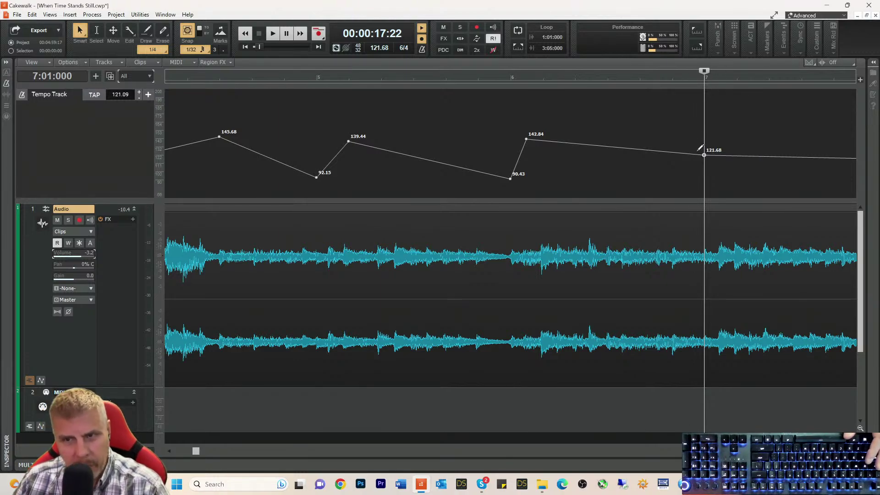
click(501, 81)
key(space)
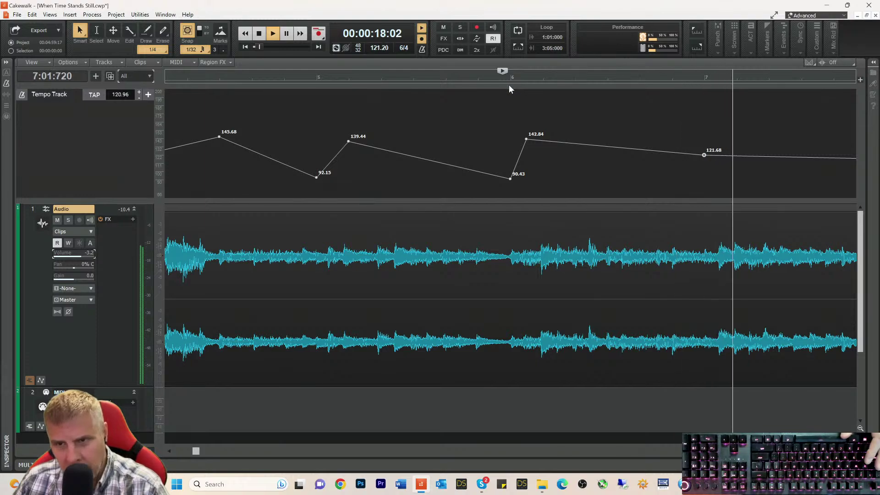
key(space)
key(space)
key(space)
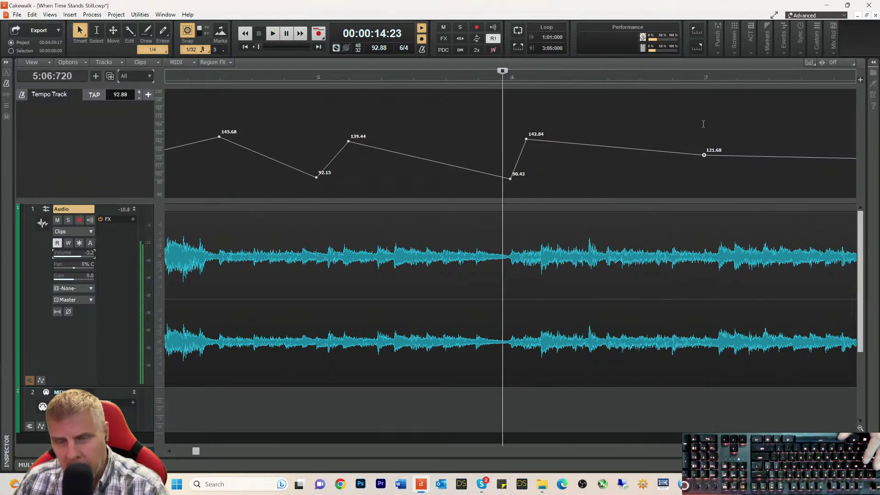
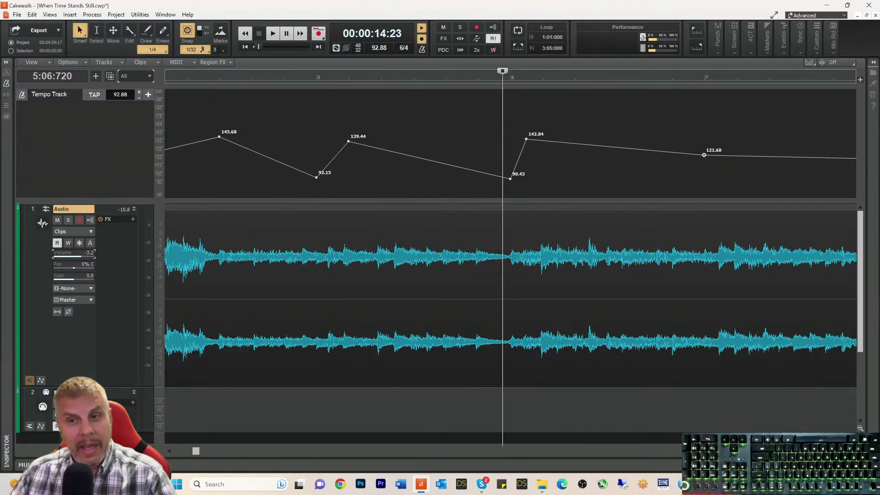
- Play back from 5:06:720 and repeatedly from 6:01:000 to check the beats of measure 6
mouse_move(662, 50)
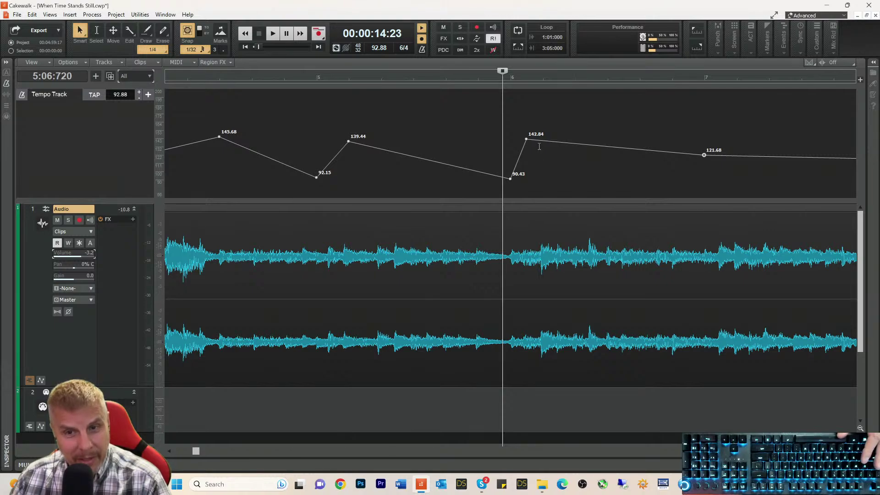
key(space)
key(space)
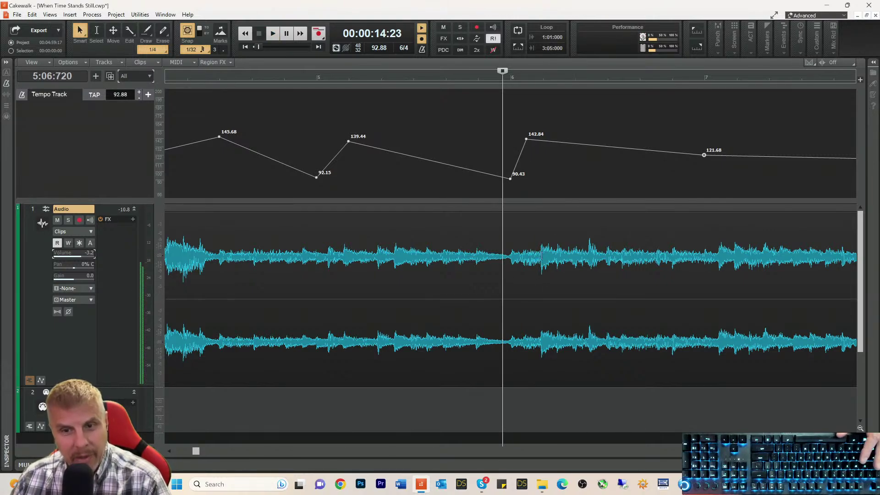
click(510, 79)
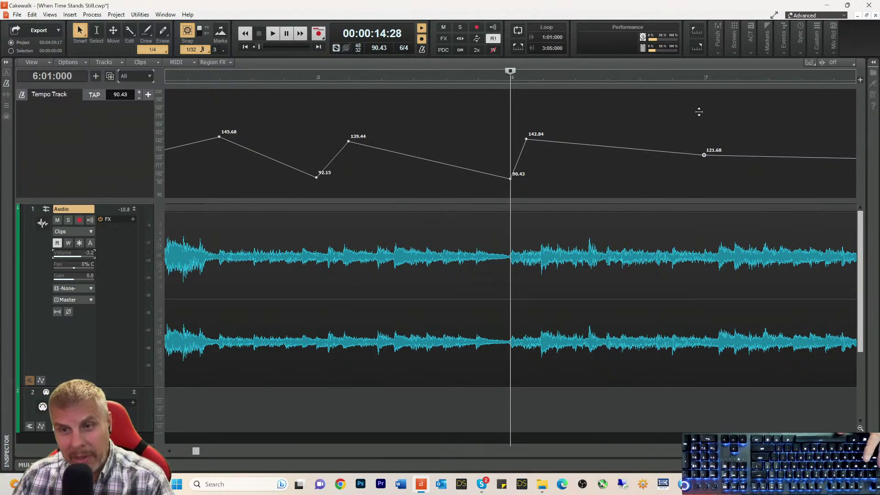
click(706, 81)
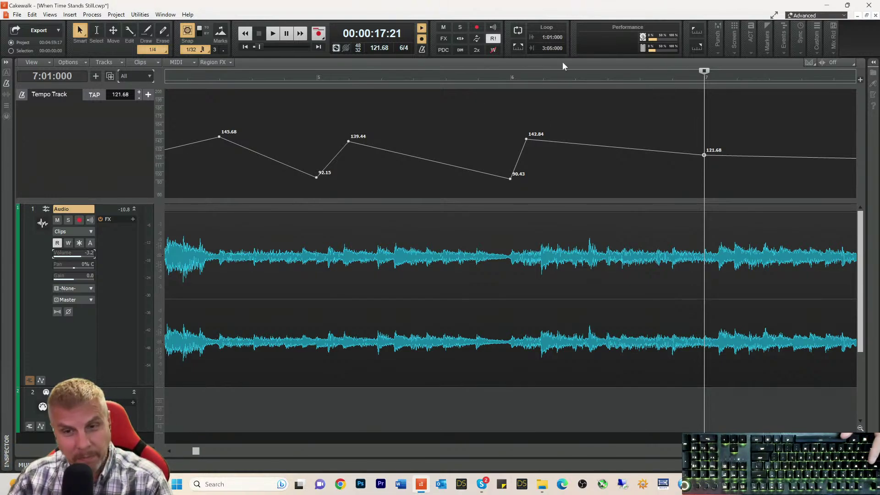
click(511, 77)
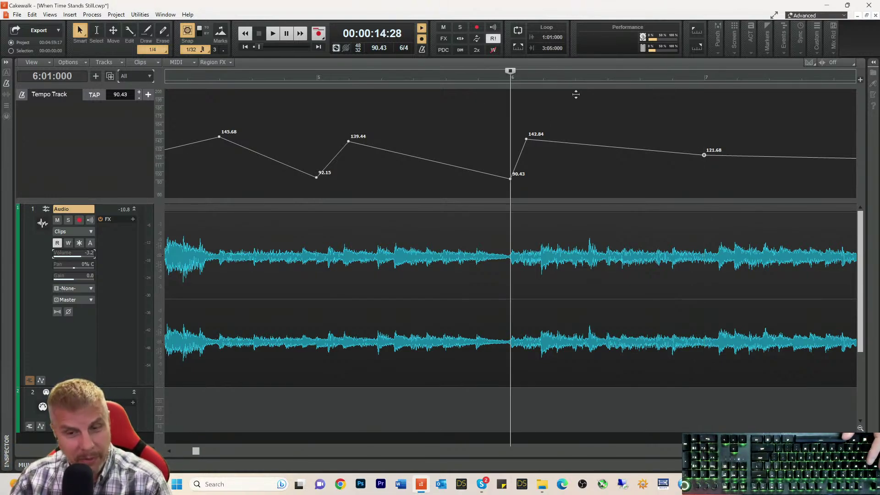
key(space)
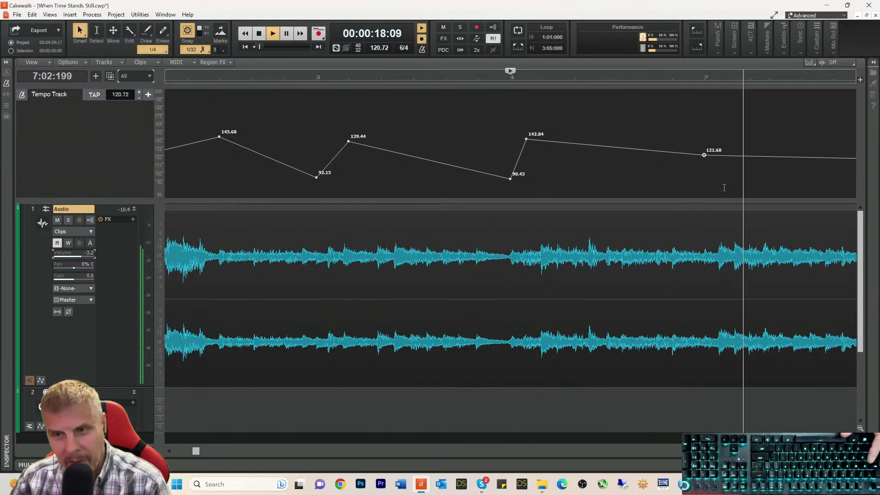
key(space)
key(space)
key(space)
key(space)
key(space)
key(space)
key(space)
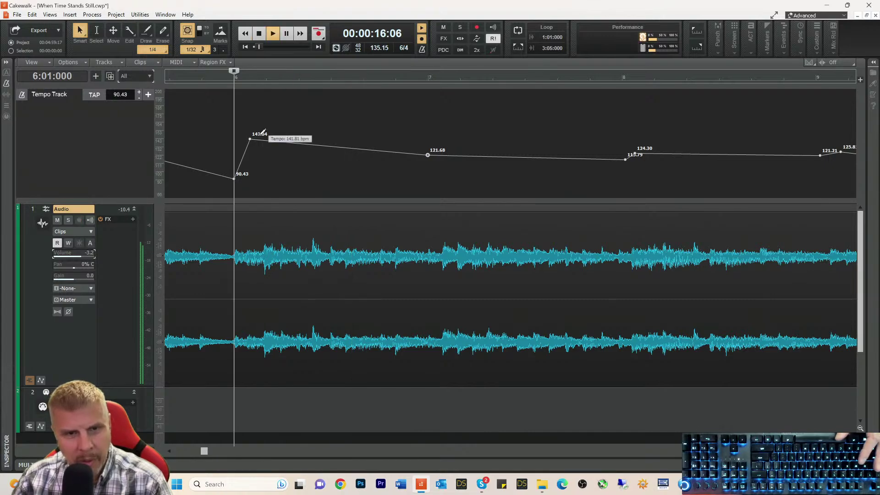
key(space)
- Play back repeatedly from 6:03:000 to check the middle of measure 6 against the audio
click(298, 80)
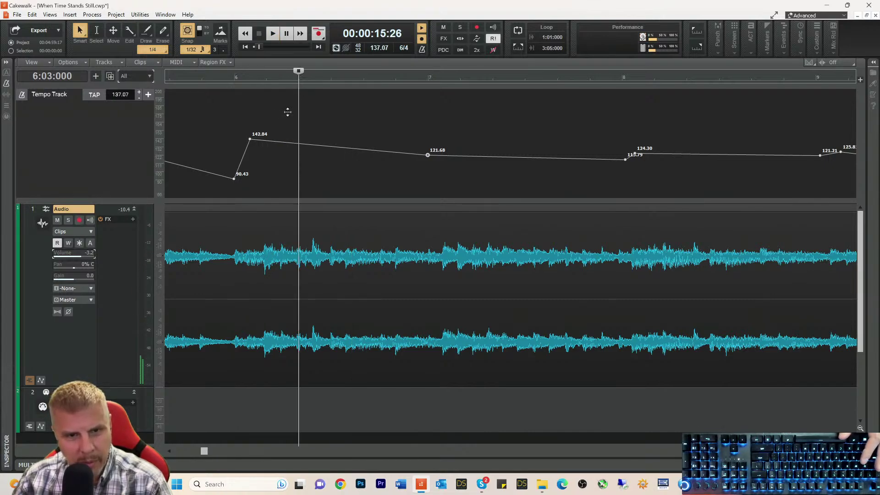
key(space)
key(space)
key(space)
key(space)
key(space)
key(space)
- Add a tempo node at 6:04:000 at 139.94 BPM and lower the measure 7 node to 113.45 BPM
click(331, 82)
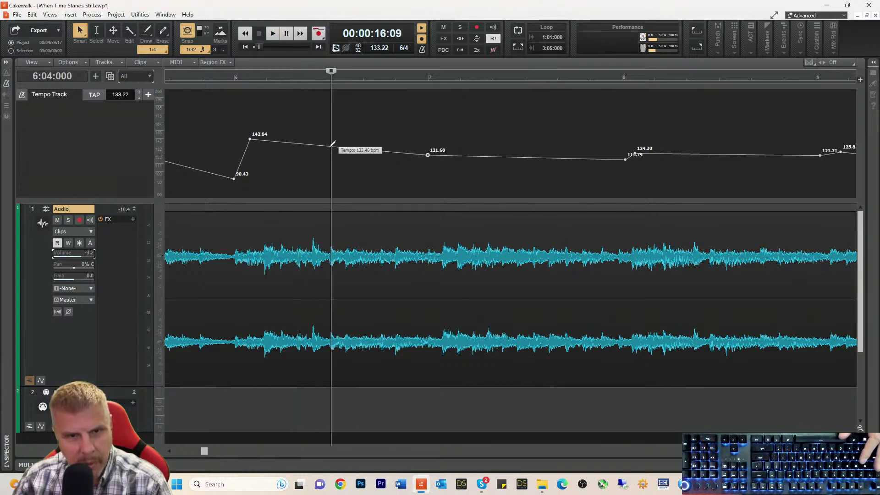
drag(330, 147, 331, 141)
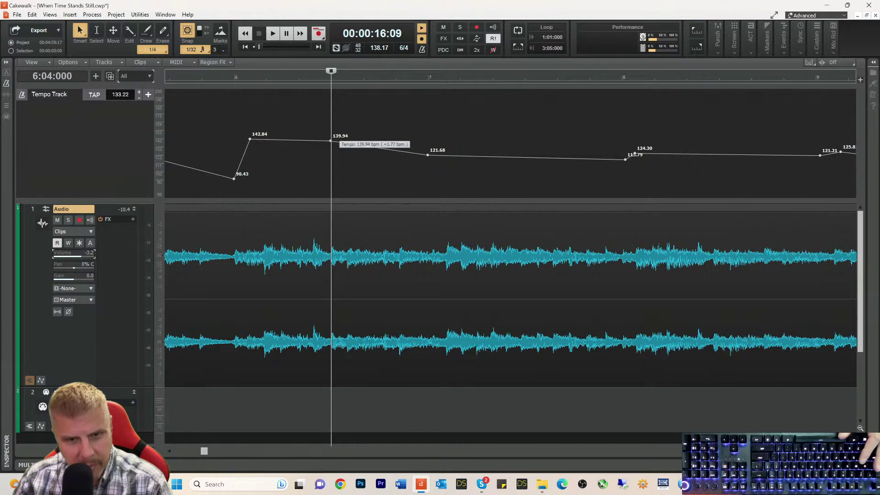
click(428, 80)
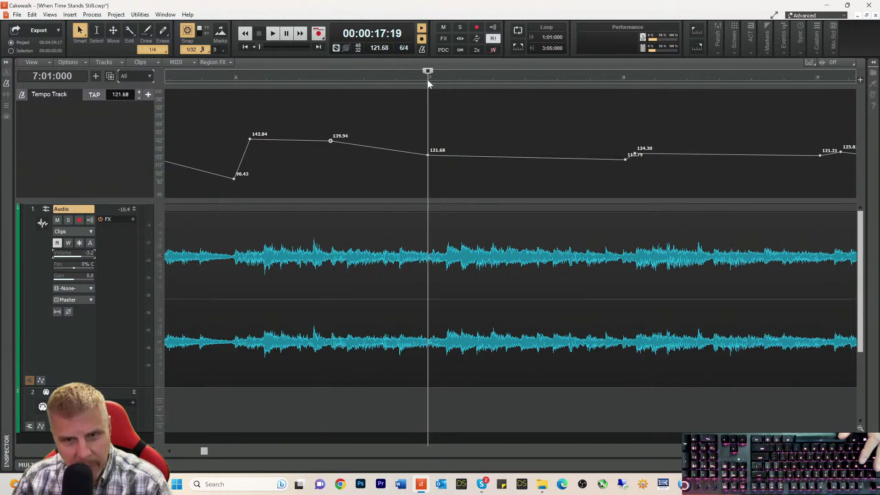
drag(427, 155, 425, 161)
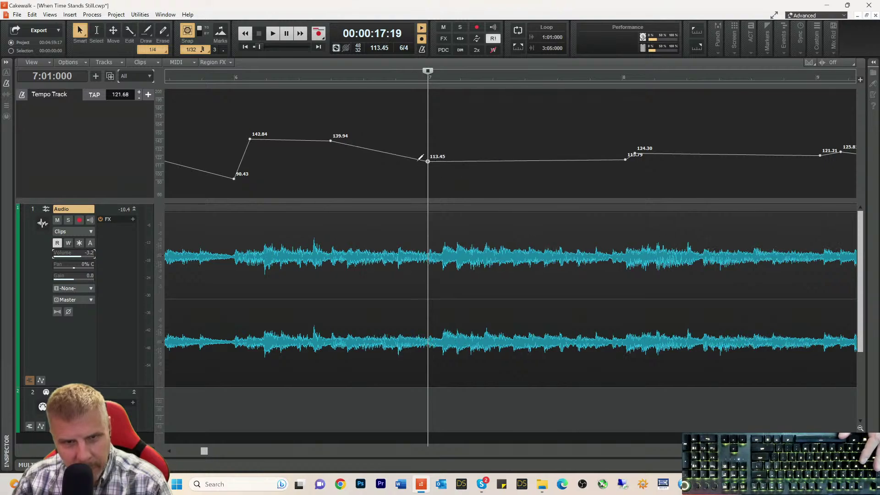
- Play back repeatedly from 5:06:720 to check the tempo changes through measure 6
click(226, 81)
key(space)
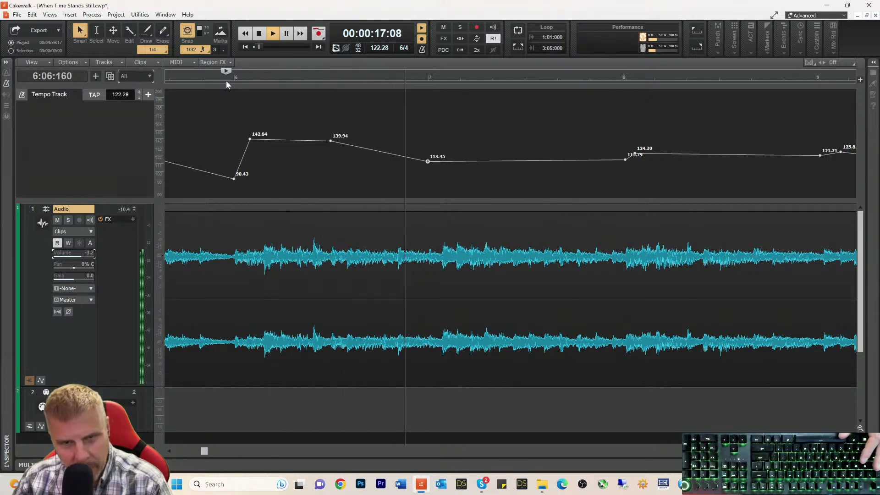
key(space)
key(space)
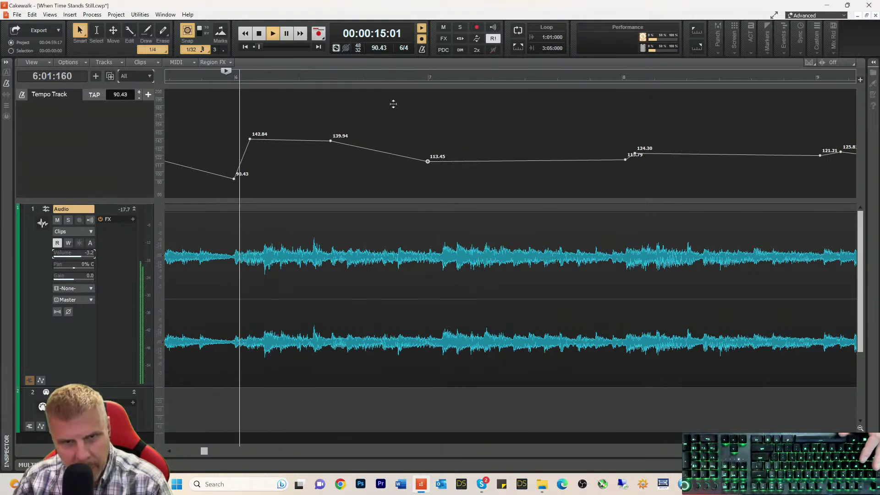
key(space)
key(space)
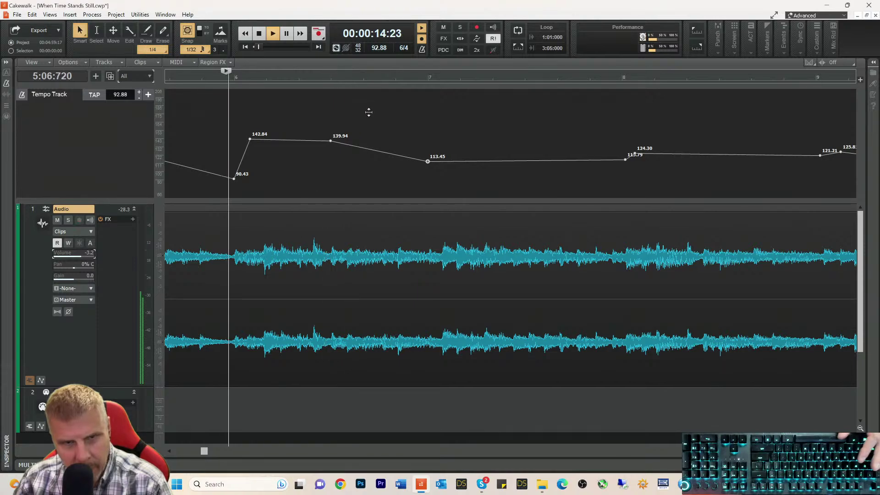
- Lower the 6:04:000 tempo node to 136.41 BPM and play back repeatedly from 5:06:720
drag(331, 140, 332, 144)
key(space)
key(space)
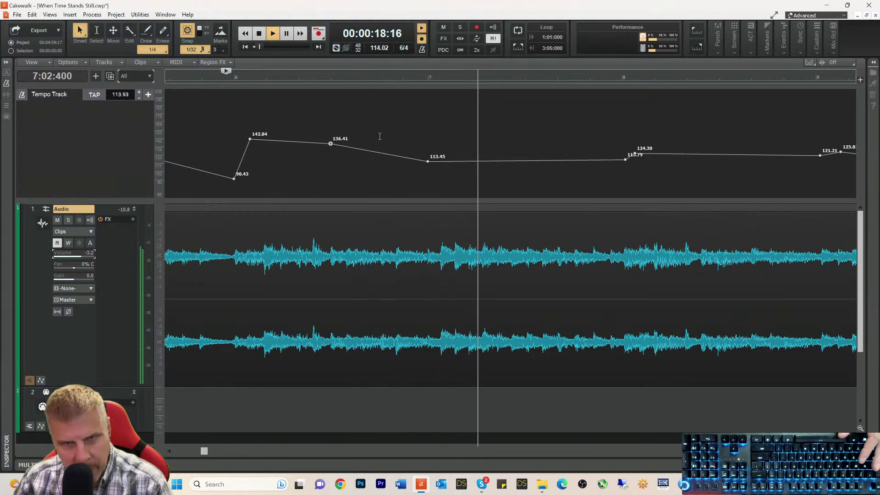
key(space)
key(space)
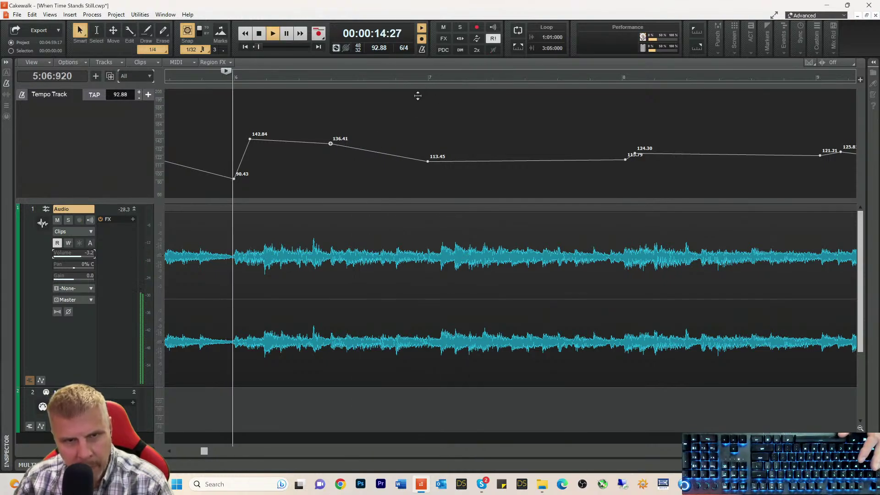
key(space)
key(space)
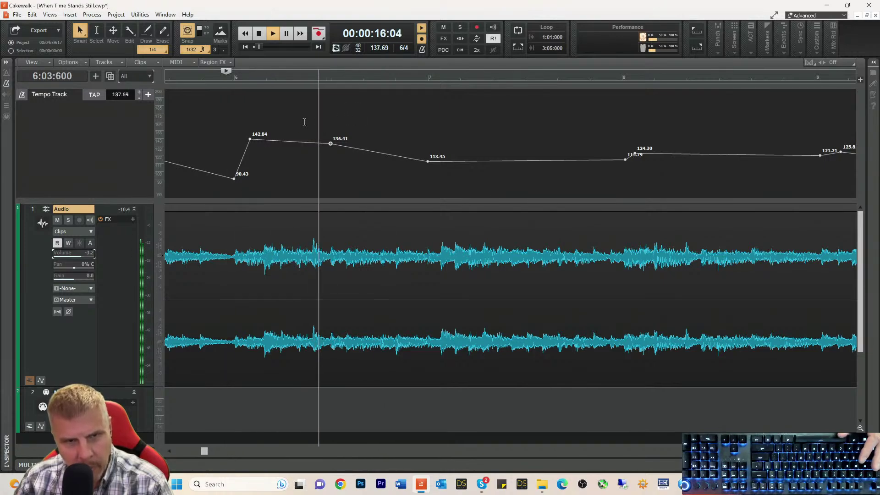
key(space)
key(space)
key(space)
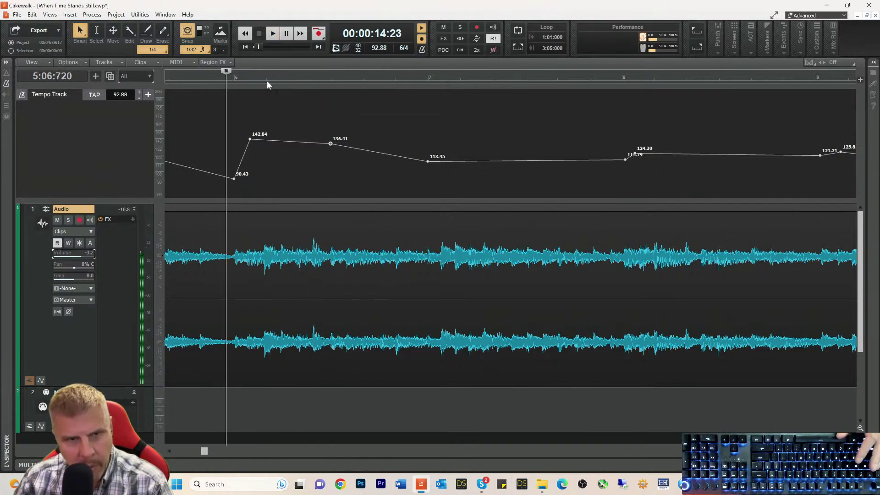
- Move the measure 6 peak tempo node later to about 6:01:720 at 161.66 BPM and play back from 5:06:720
click(267, 81)
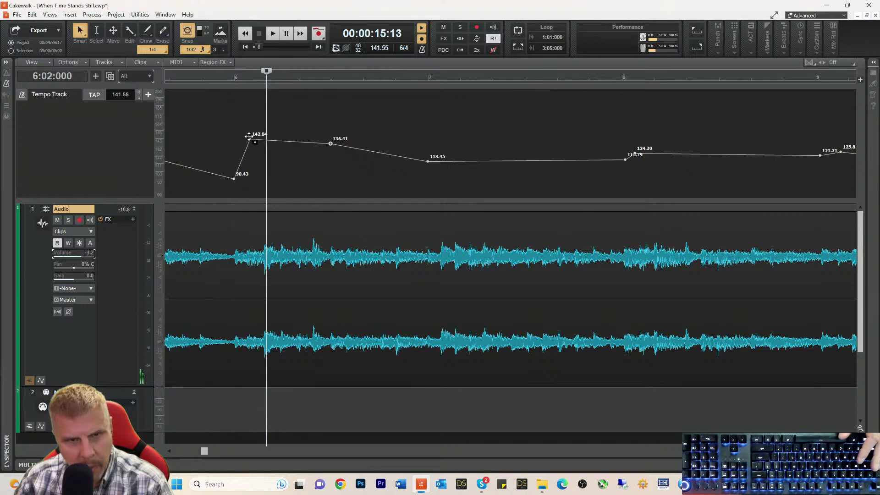
drag(250, 139, 258, 125)
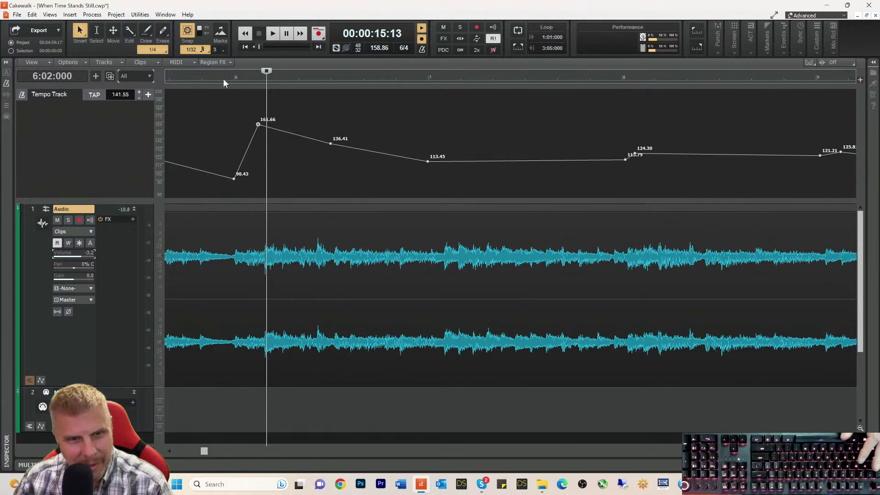
click(224, 79)
key(space)
key(space)
key(space)
- Raise the measure 6 peak tempo node to 164.02 BPM and play back from 5:06:720
drag(259, 127, 258, 122)
key(space)
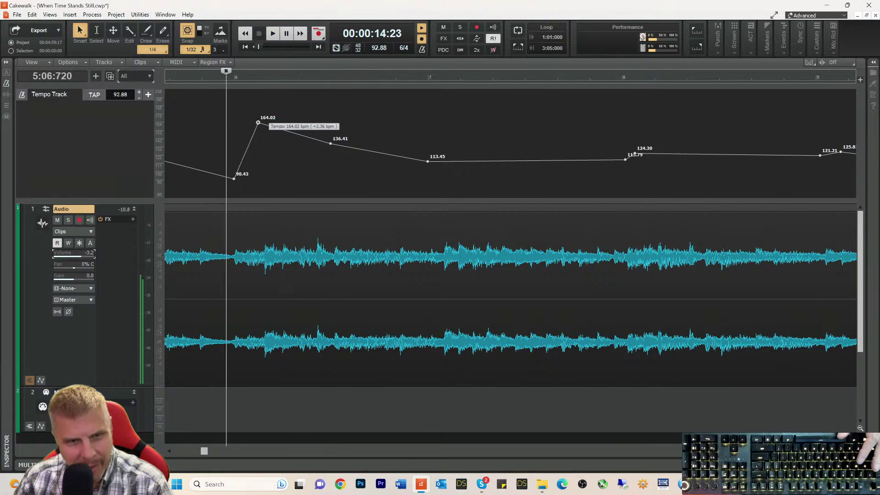
key(space)
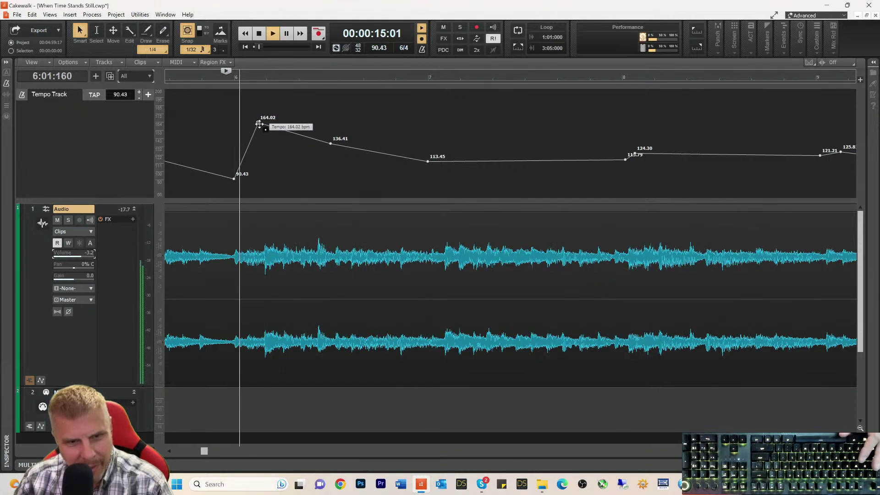
key(space)
key(space)
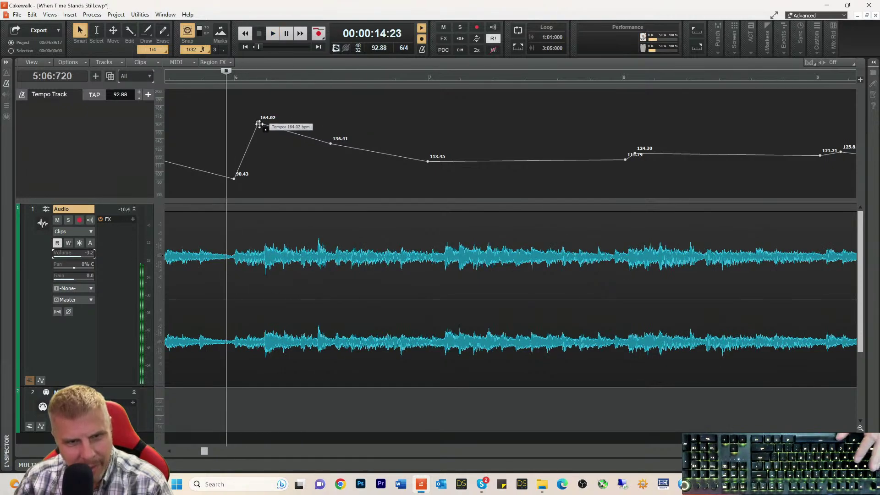
key(space)
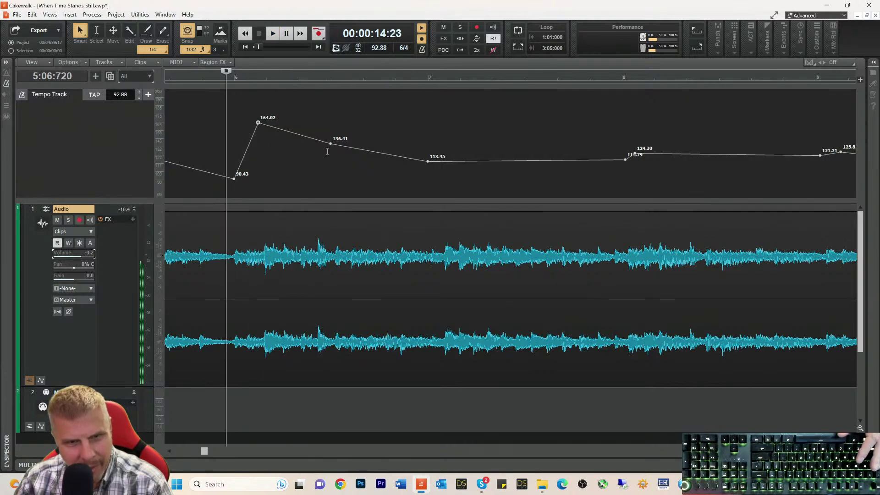
- Move the 136.41 BPM tempo node earlier, between beats 2 and 3 of measure 6, at 123.47 BPM and play back from 5:06:720
drag(329, 146, 287, 154)
key(space)
key(space)
key(space)
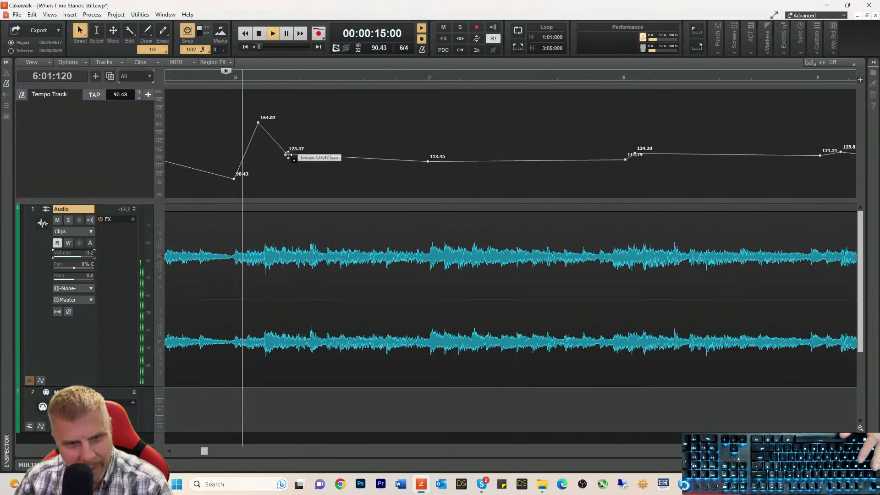
- Move the measure 7 tempo node (113.45 BPM) earlier, just before beat 5 of measure 6, at 124.62 BPM, checking playback from 5:06:720
key(space)
key(space)
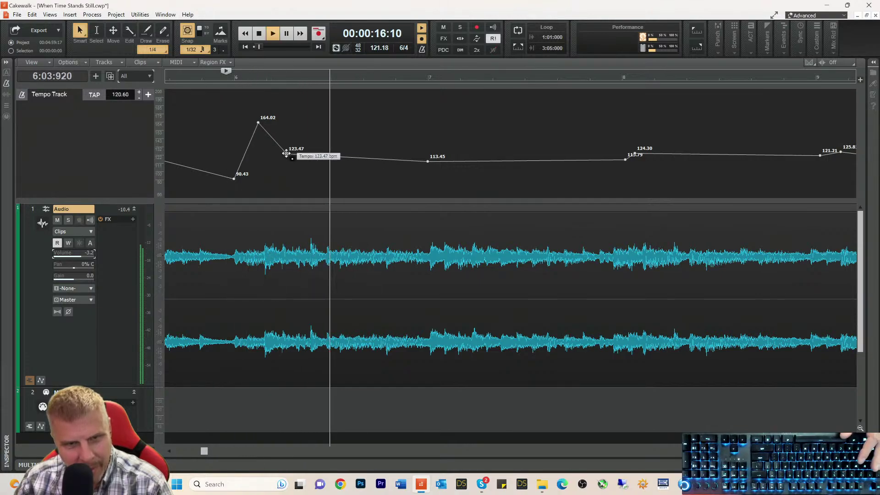
key(space)
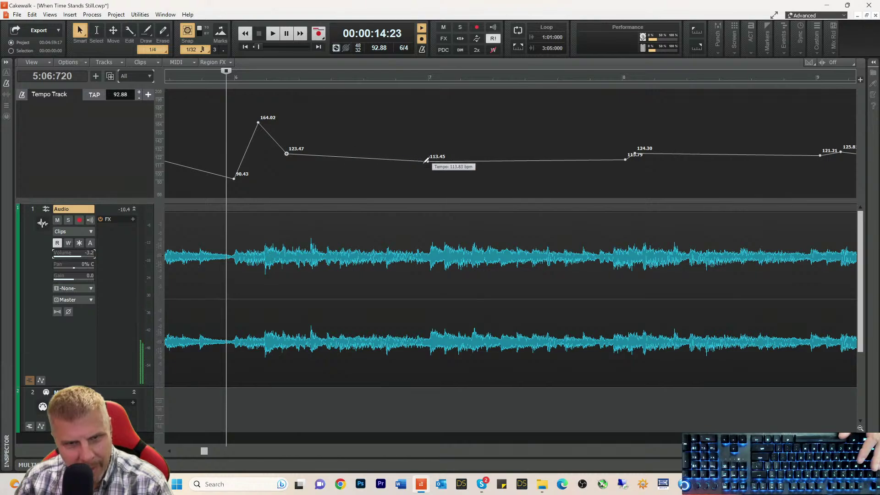
drag(427, 163, 347, 151)
key(space)
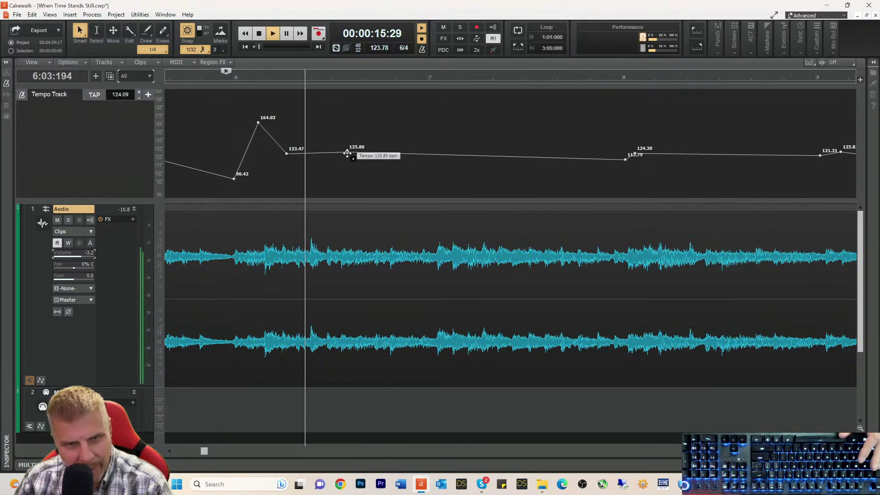
key(space)
drag(348, 153, 355, 153)
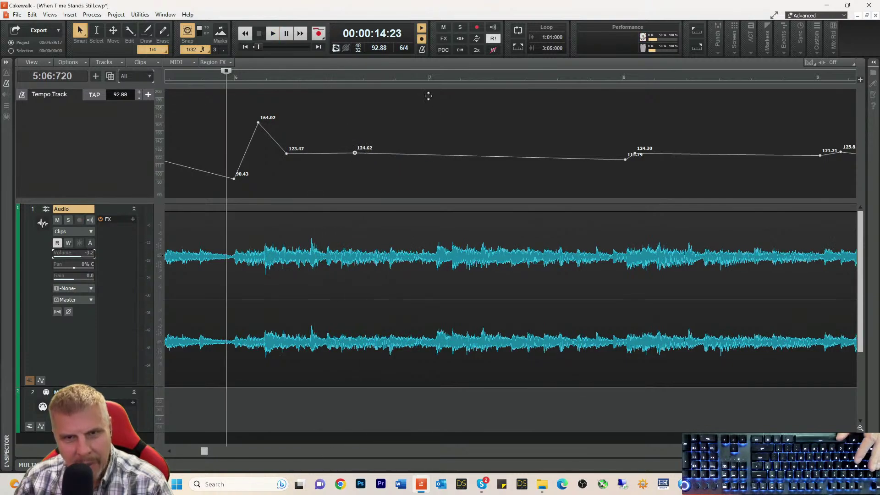
key(space)
- Add a tempo node just before 7:01:000 at 144.07 BPM and play back repeatedly from 5:06:600
click(428, 79)
key(space)
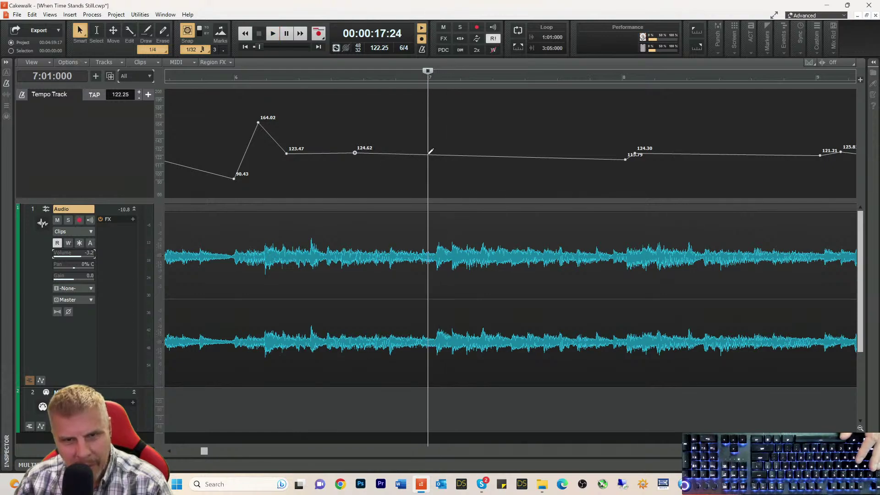
mouse_move(429, 151)
mouse_down()
mouse_move(419, 168)
mouse_move(424, 138)
mouse_up()
key(space)
key(space)
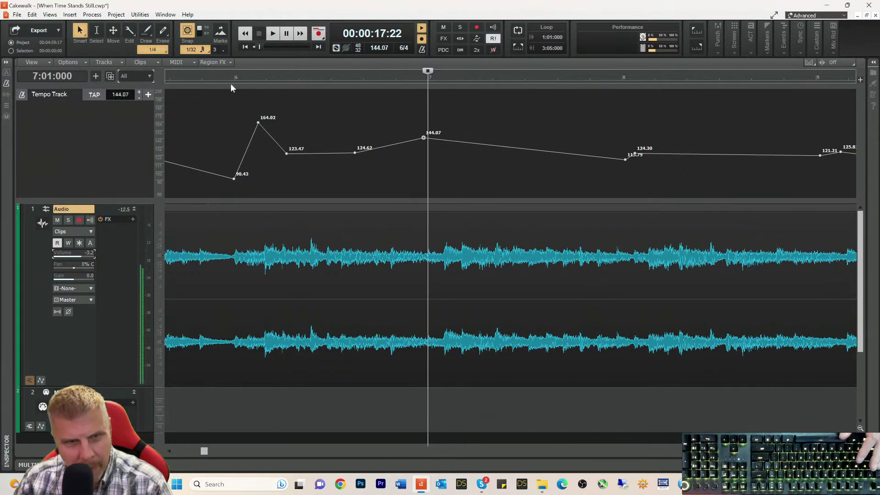
click(221, 81)
key(space)
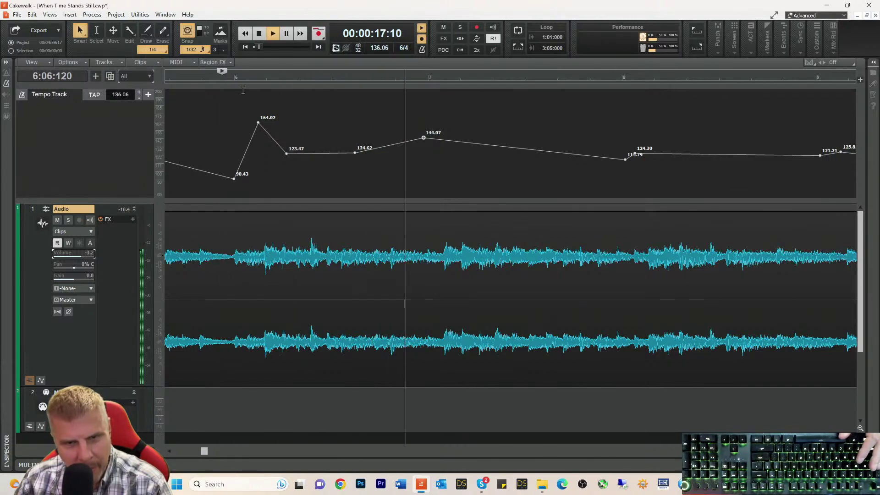
key(space)
key(space)
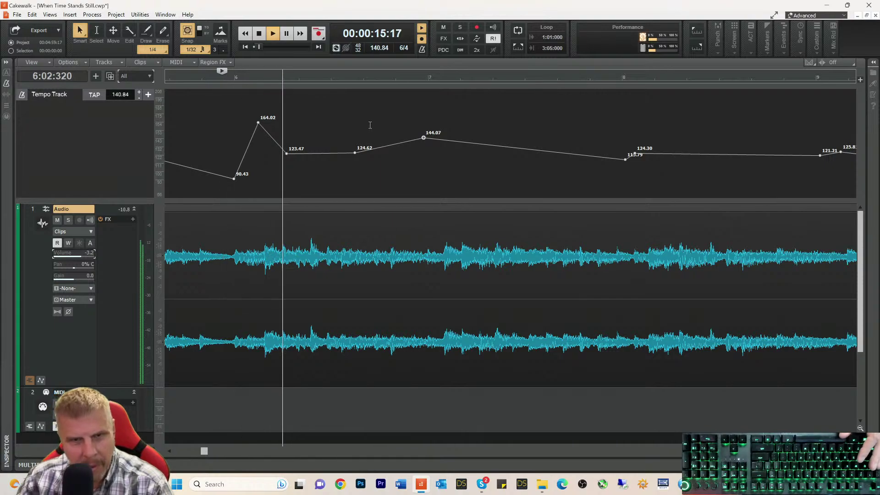
key(space)
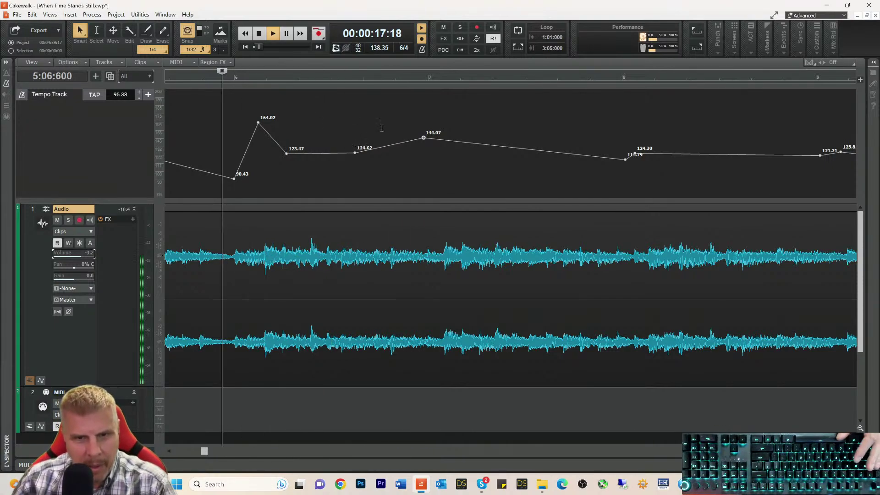
- Move the 124.62 BPM node between beats 5 and 6 of measure 6 at 138.74 BPM and lower the node before measure 7 to 117.60 BPM
click(395, 80)
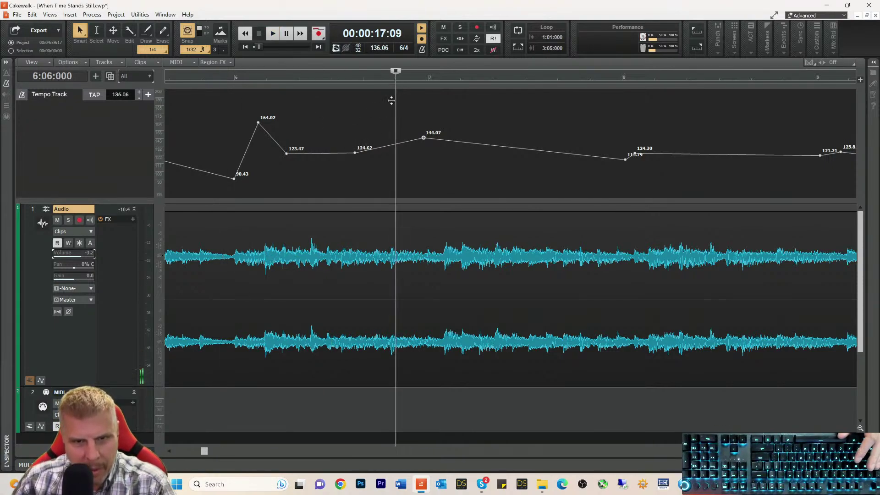
drag(357, 153, 379, 142)
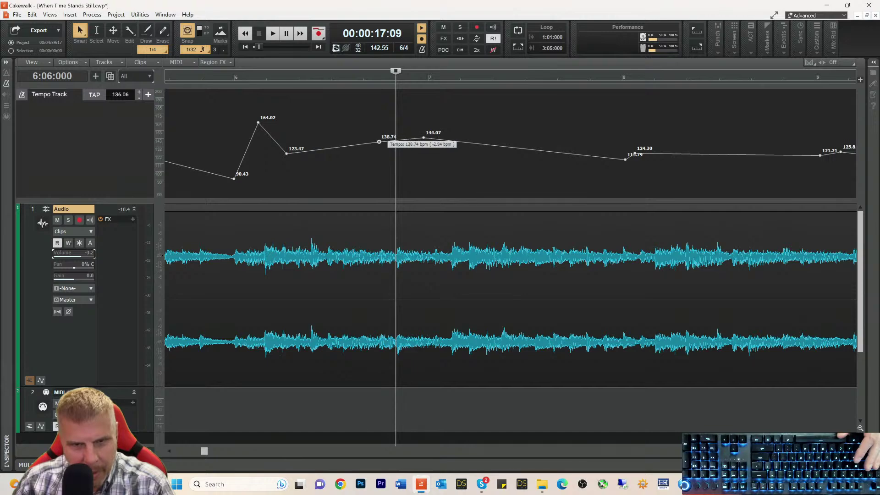
click(429, 80)
drag(425, 136, 419, 158)
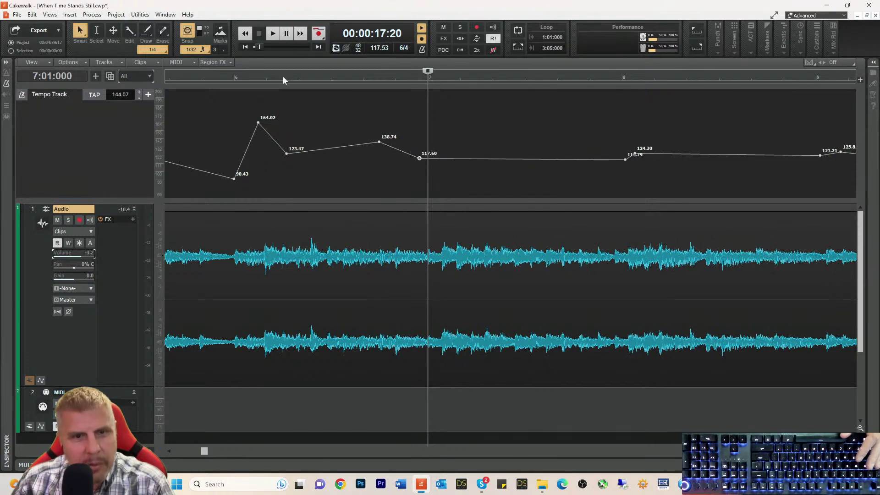
- Play back measure 6 repeatedly from 5:06:840 to check how the beats line up with the audio
click(232, 78)
key(space)
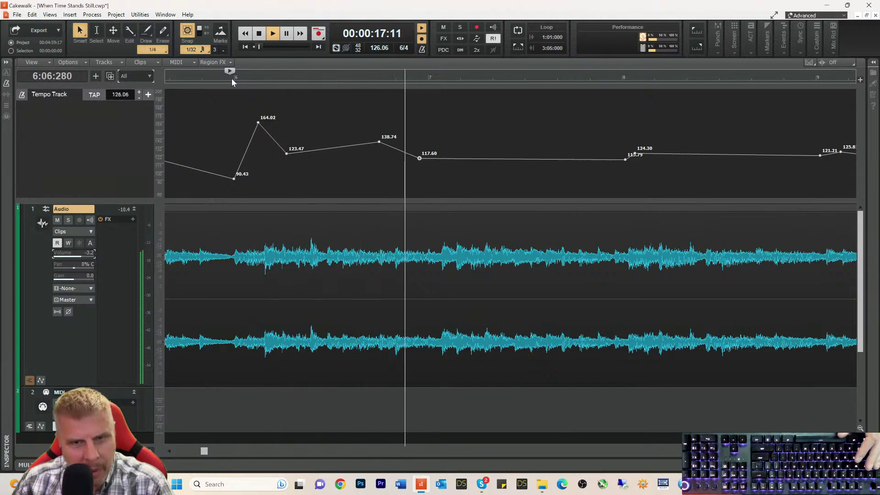
key(space)
key(space)
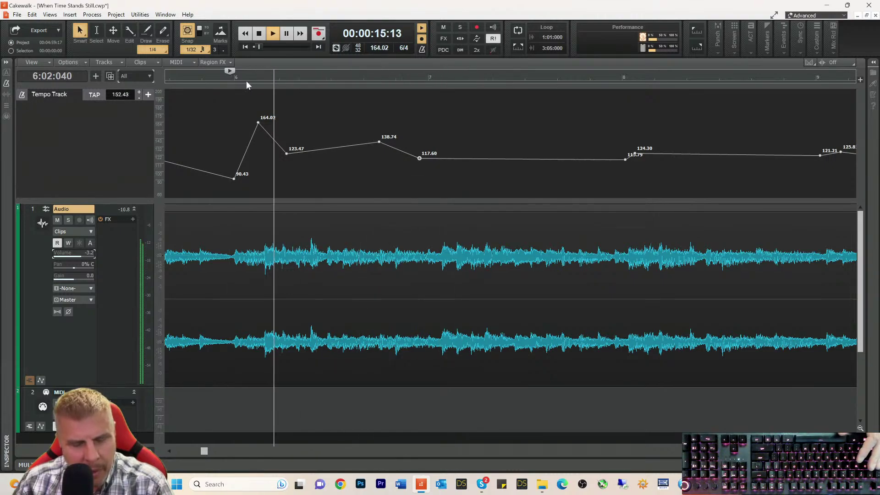
key(space)
key(space)
key(space)
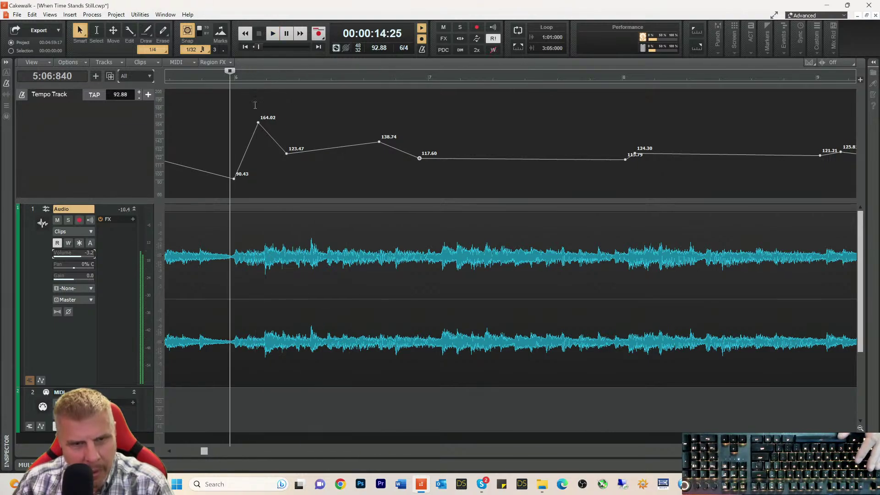
key(space)
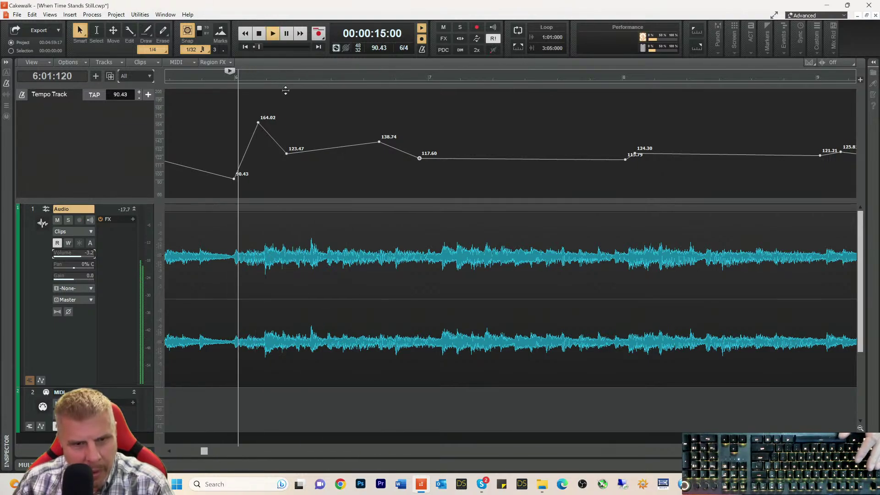
key(space)
- Add a tempo node just before 6:04:000 at 155.19 BPM and play back from 6:01:120
click(331, 79)
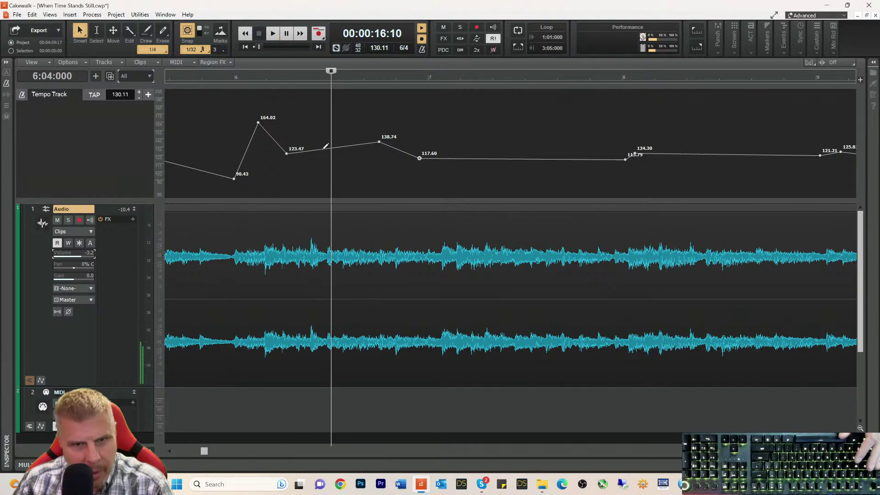
drag(323, 150, 327, 130)
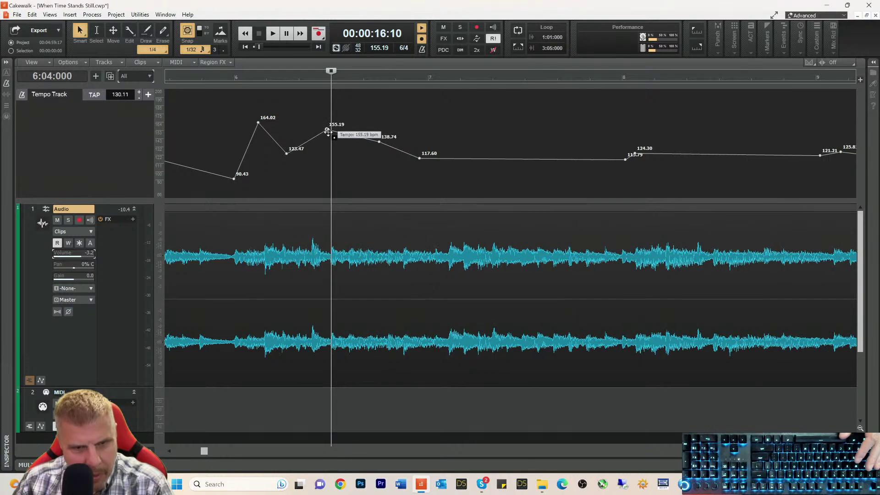
click(239, 78)
key(space)
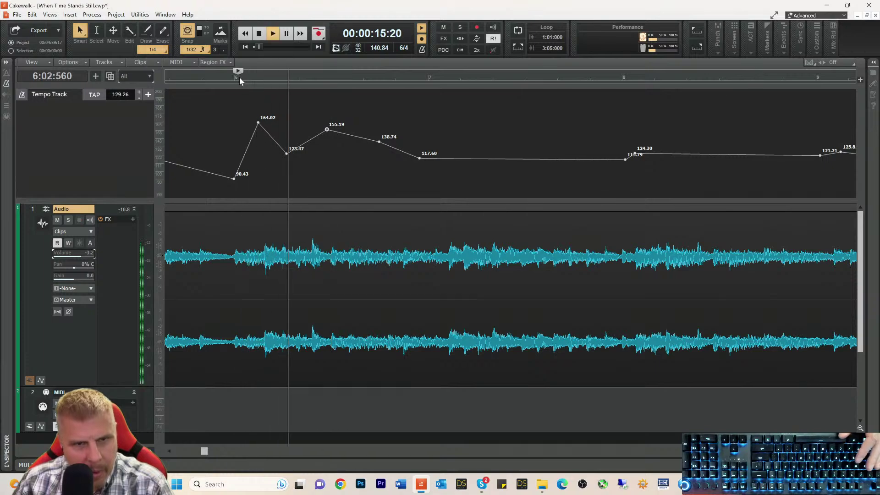
key(space)
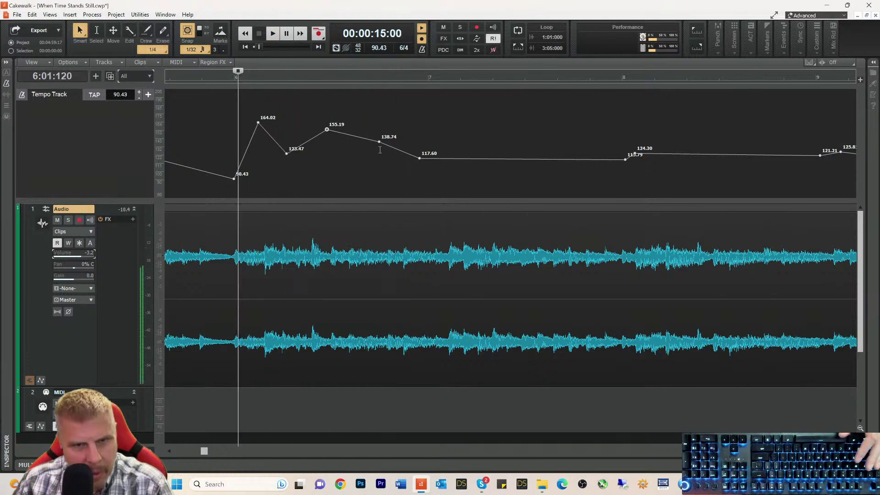
- Lower the 138.74 BPM tempo node in measure 6 to 115.21 BPM and play back from 6:06:000
click(395, 81)
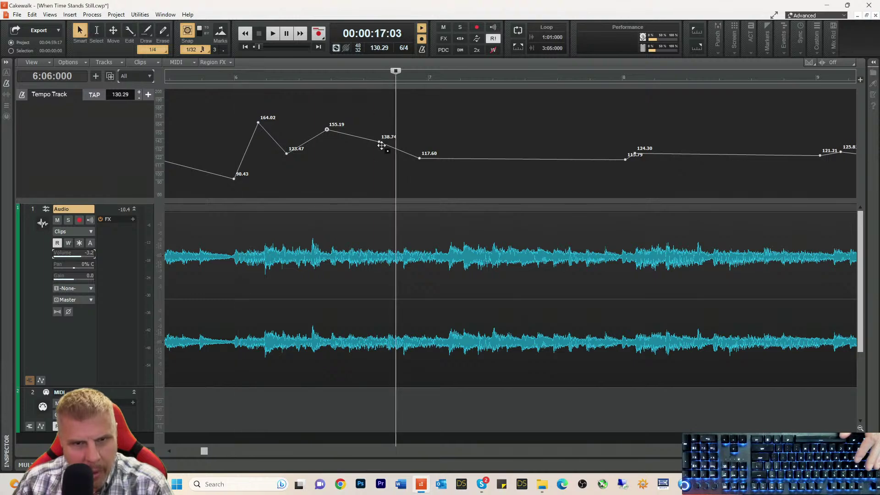
drag(380, 143, 377, 160)
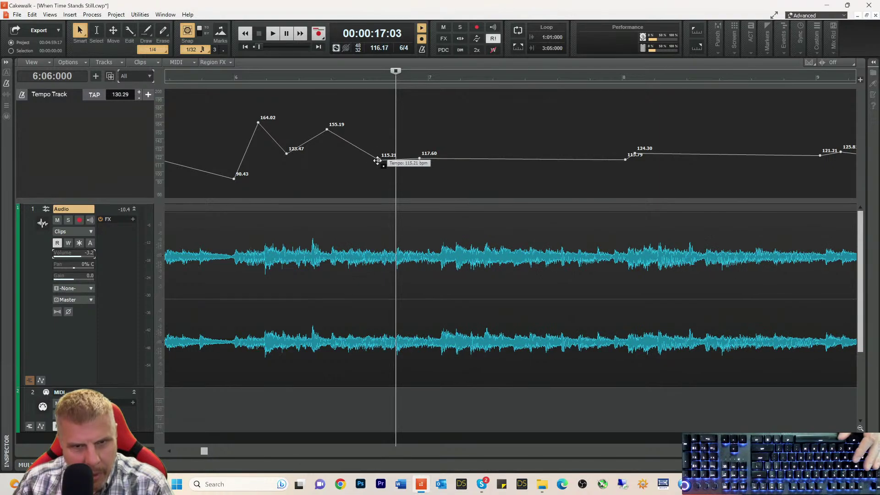
key(space)
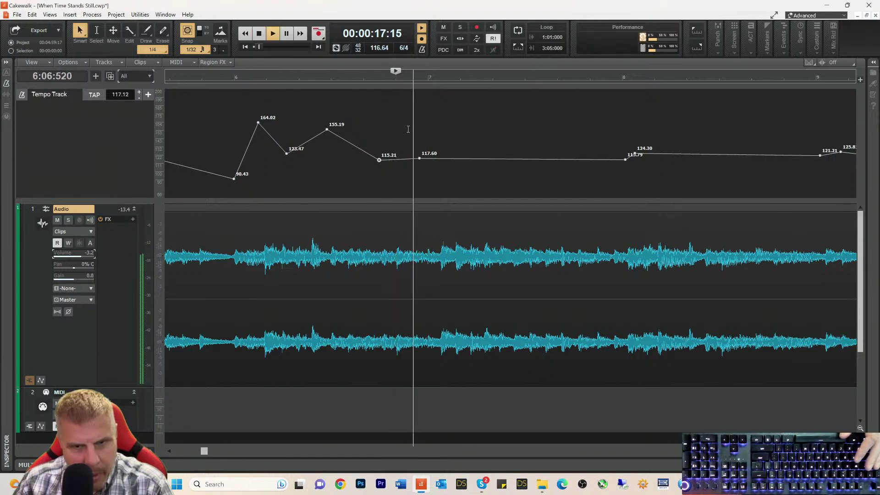
key(space)
- Lower the 115.21 BPM tempo node to 113.45 BPM and play back repeatedly from 6:01:120
mouse_move(381, 162)
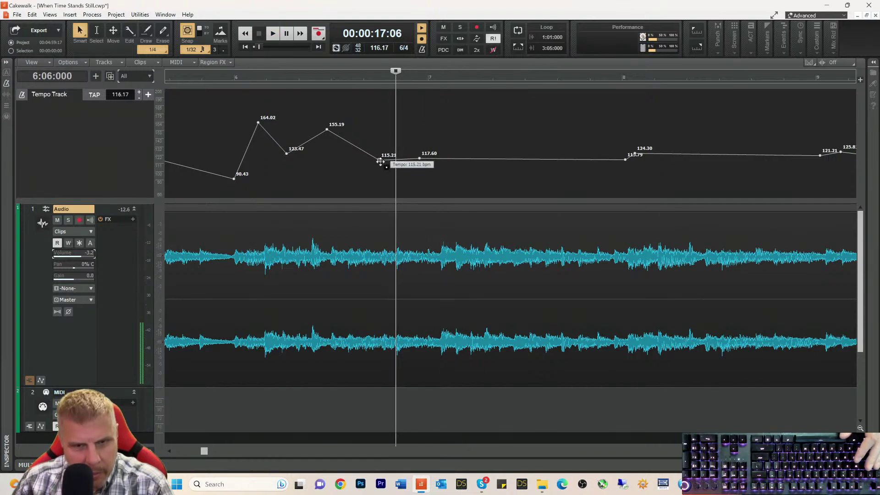
drag(380, 162, 380, 164)
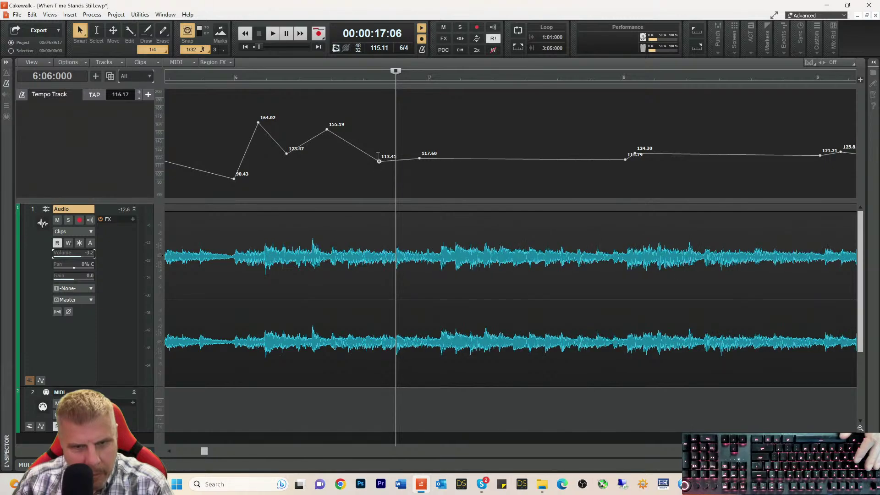
click(240, 77)
key(space)
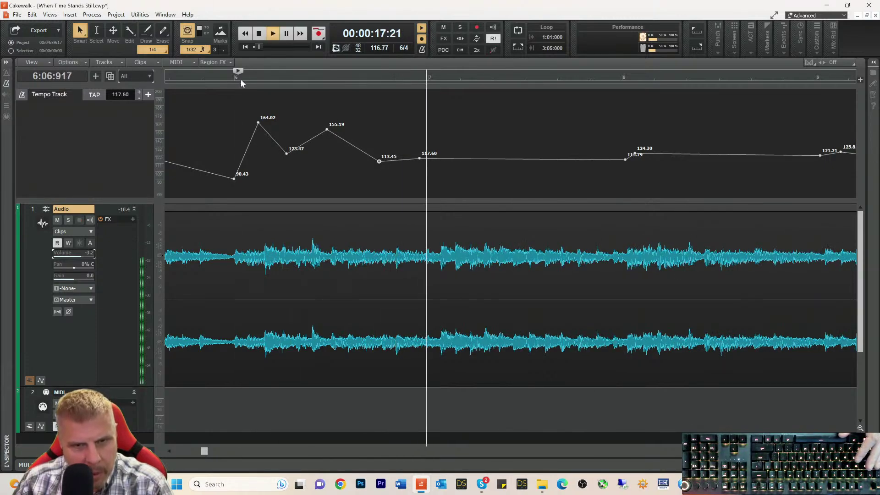
key(space)
key(space)
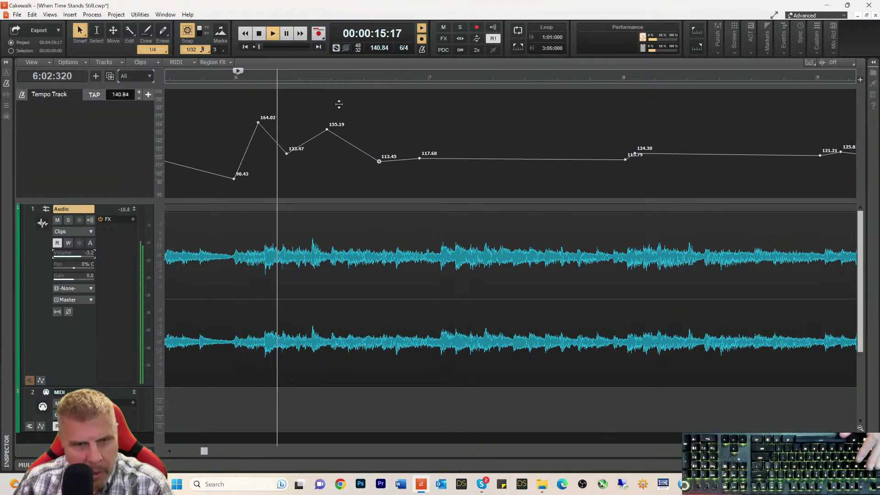
key(space)
key(space)
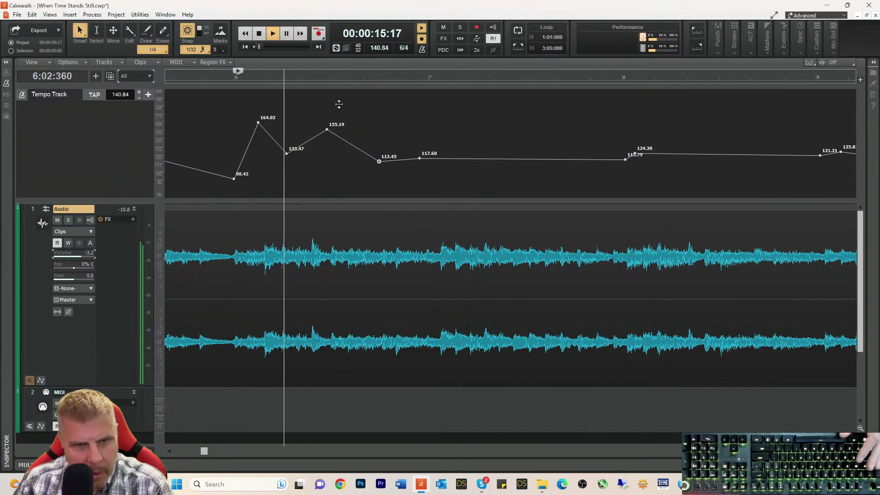
key(space)
key(space)
key(space)
- Move the 123.47 BPM tempo node later to 6:03:000 at 124.64 BPM and play back repeatedly from 6:01:000
click(298, 78)
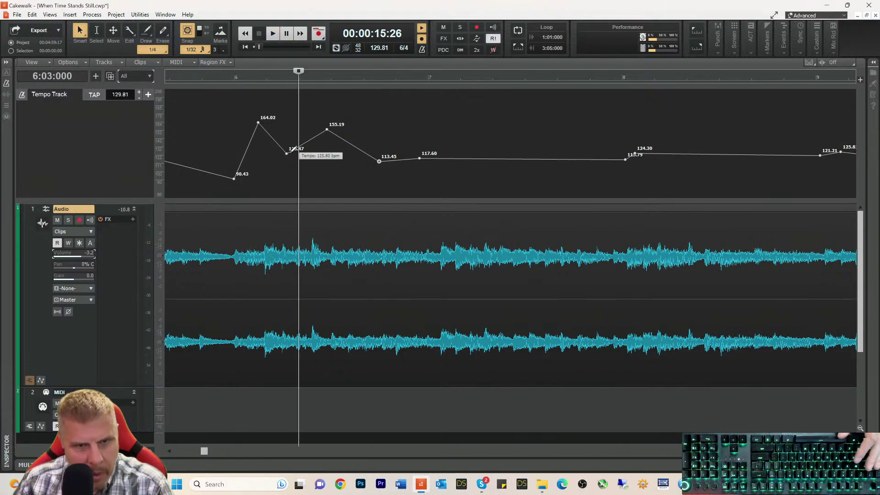
mouse_move(286, 154)
mouse_down()
mouse_move(298, 162)
mouse_move(298, 153)
mouse_up()
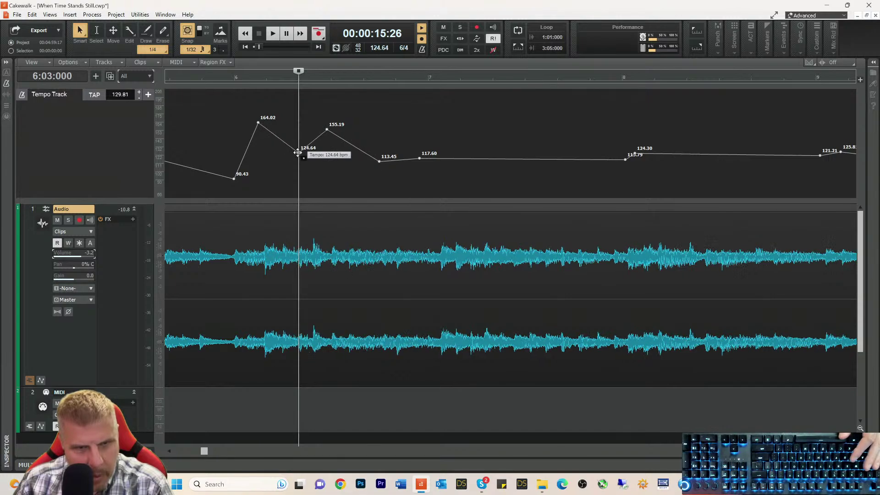
key(space)
key(space)
click(235, 79)
key(space)
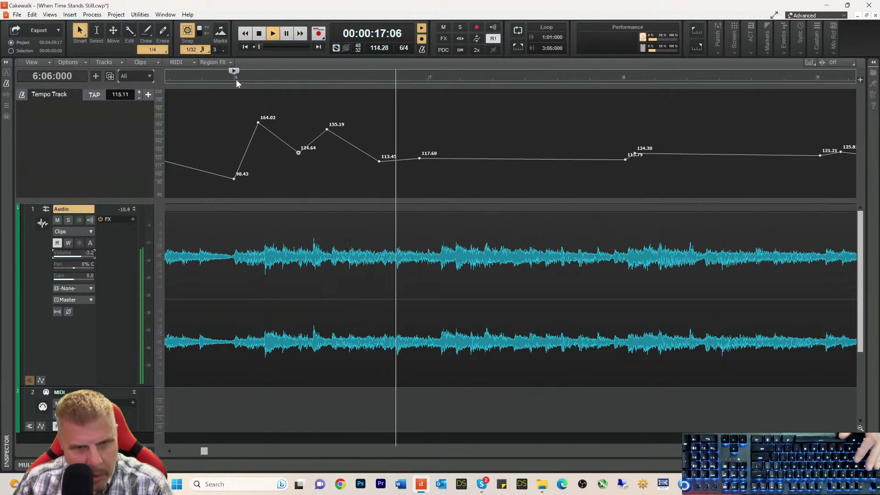
key(space)
key(space)
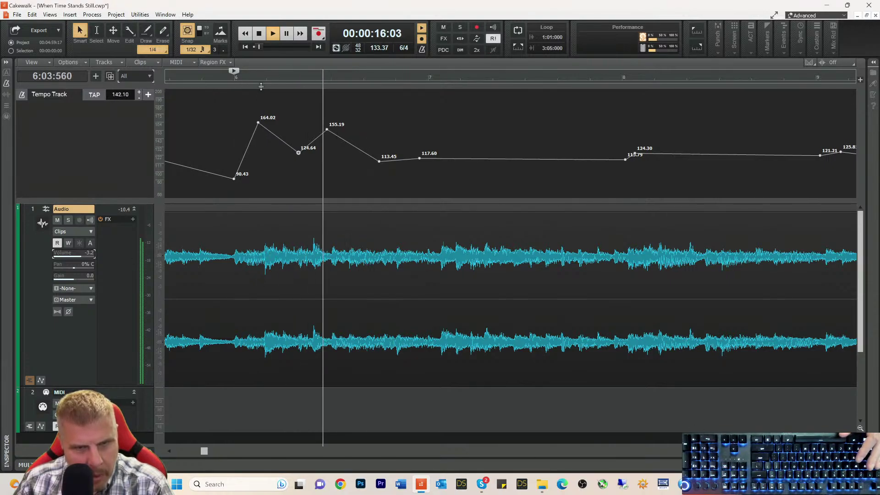
key(space)
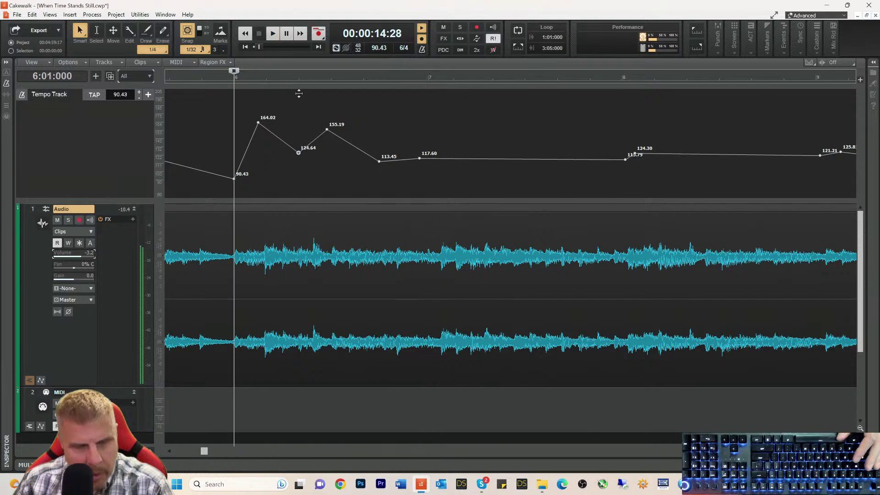
- Move the 117.60 BPM tempo node later to 7:01:000 at 118.78 BPM
click(429, 82)
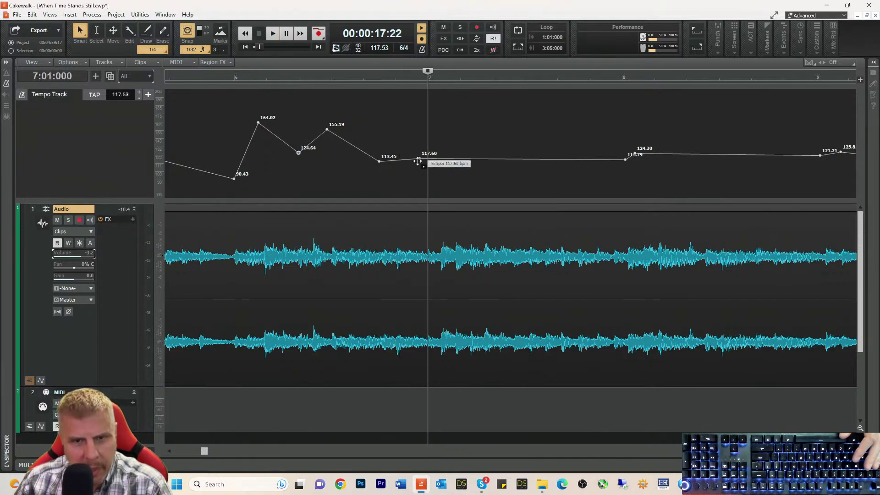
drag(418, 160, 427, 158)
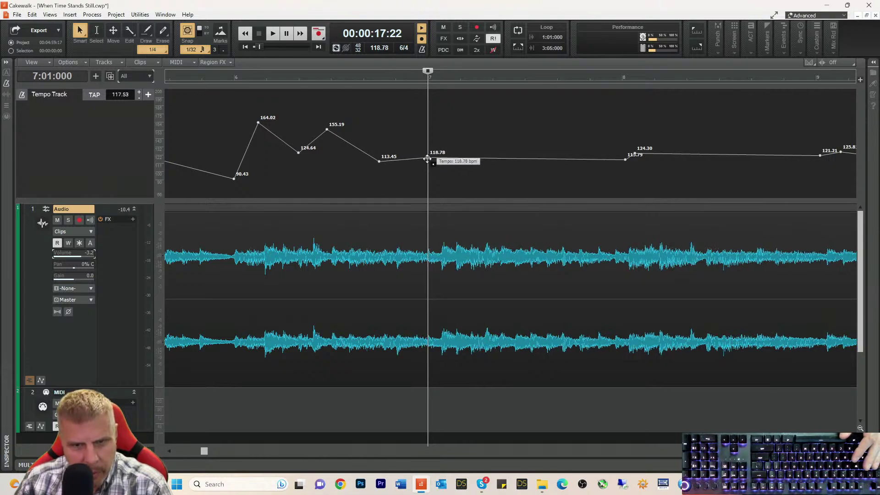
- Play back from 5:06:720, and move the 113.45 BPM tempo node later to 6:06:000 at 103.45 BPM
click(226, 77)
key(space)
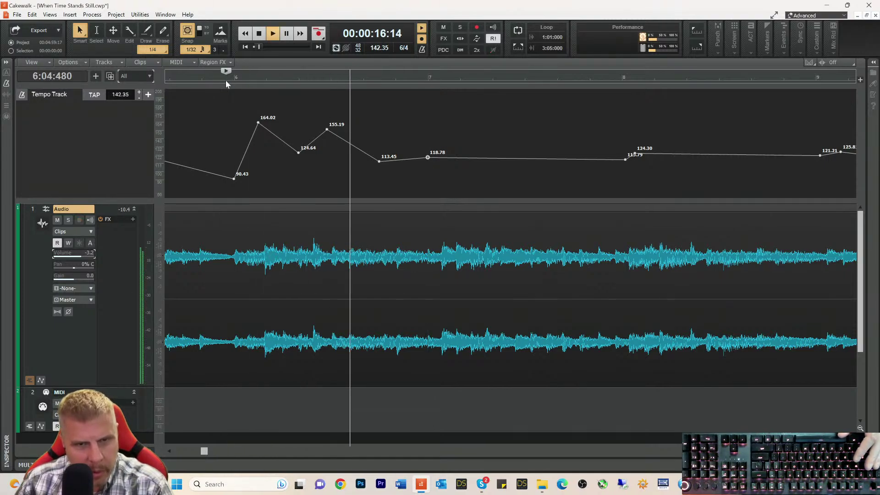
click(225, 80)
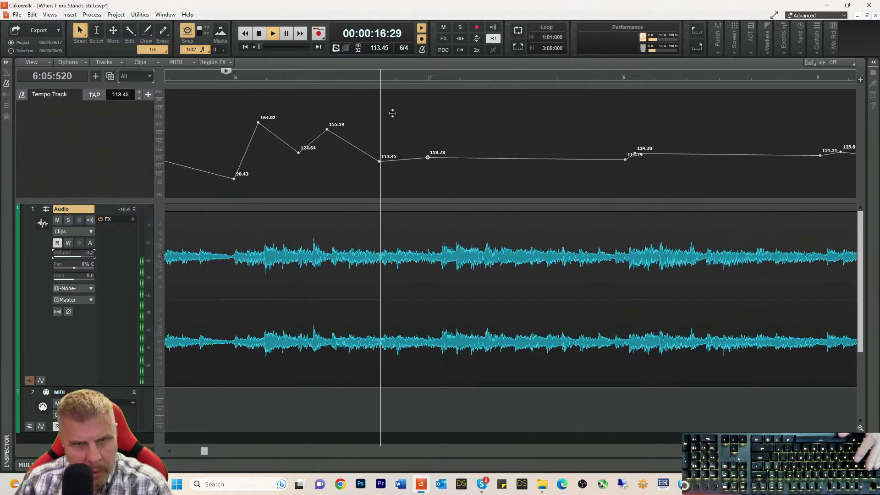
key(space)
click(395, 80)
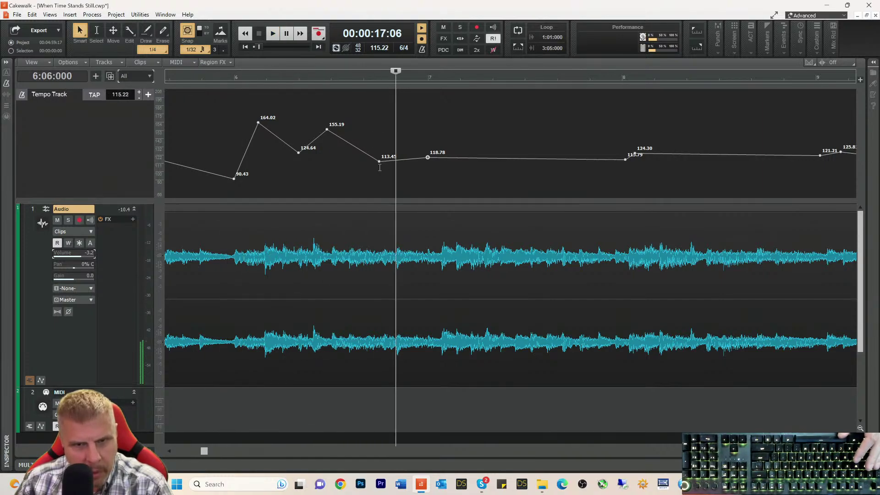
drag(379, 162, 395, 169)
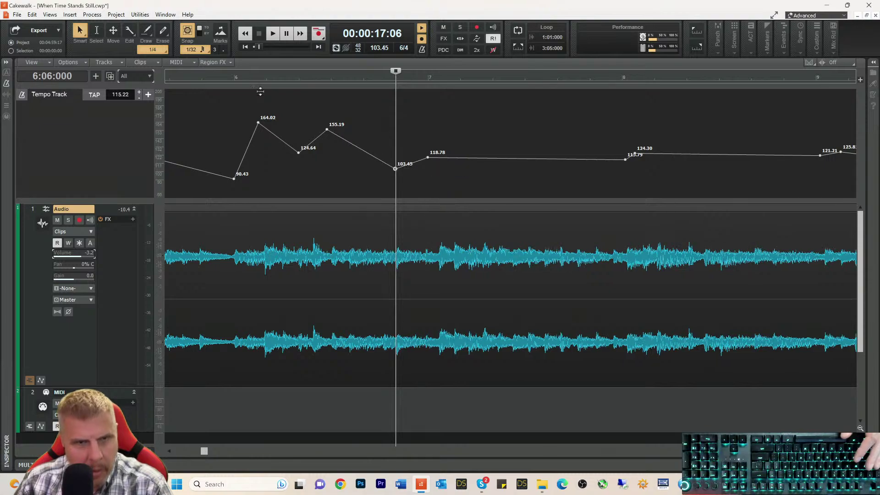
- Play back repeatedly from 5:06:840 to check the tempo of measure 6 against the audio
click(231, 78)
key(space)
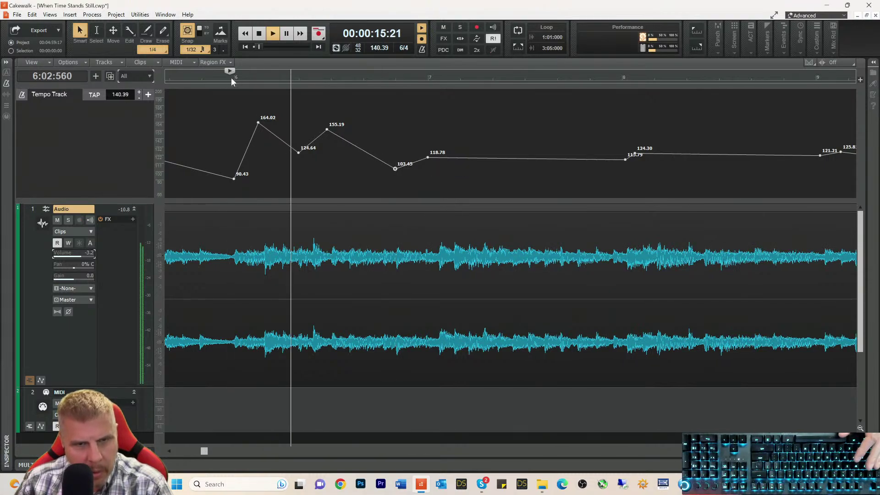
key(space)
key(space)
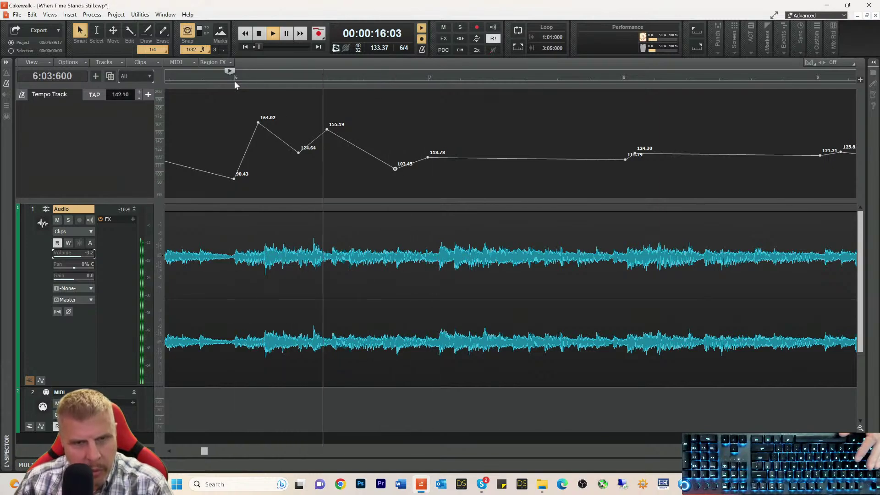
key(space)
key(space)
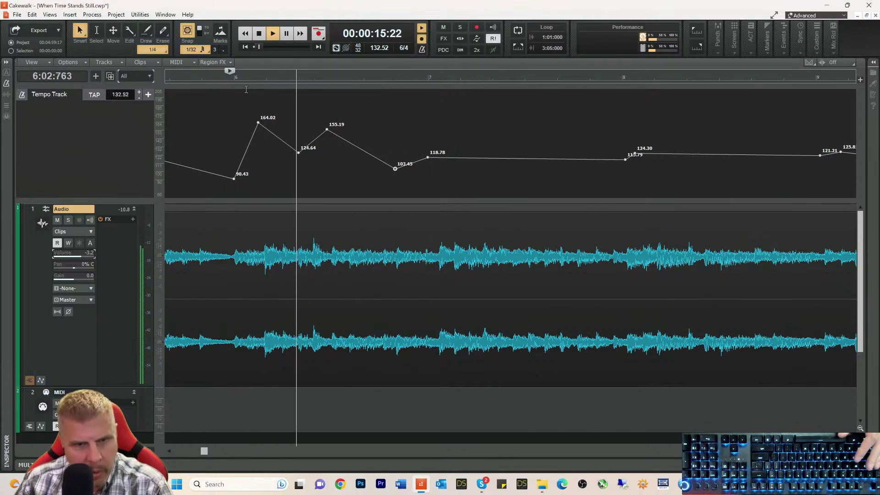
key(space)
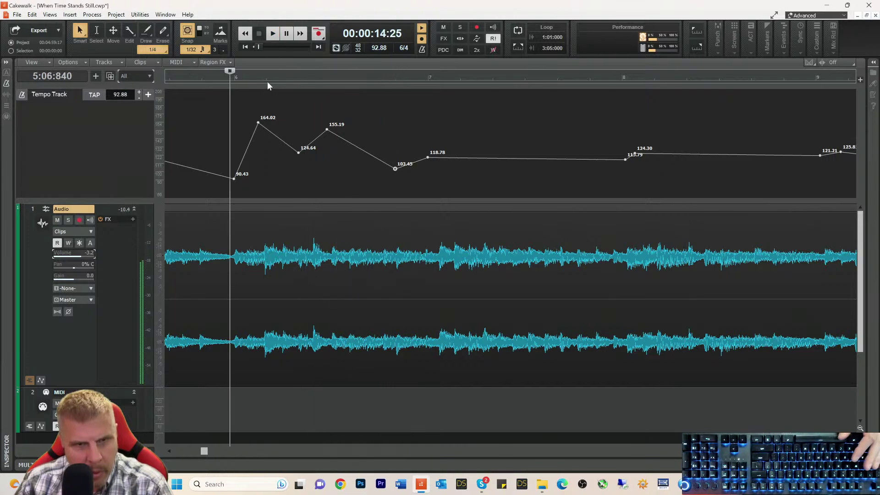
- Move the 164.02 BPM tempo node later to 6:02:000 at 194.02 BPM and play back repeatedly from 5:06:840
click(267, 80)
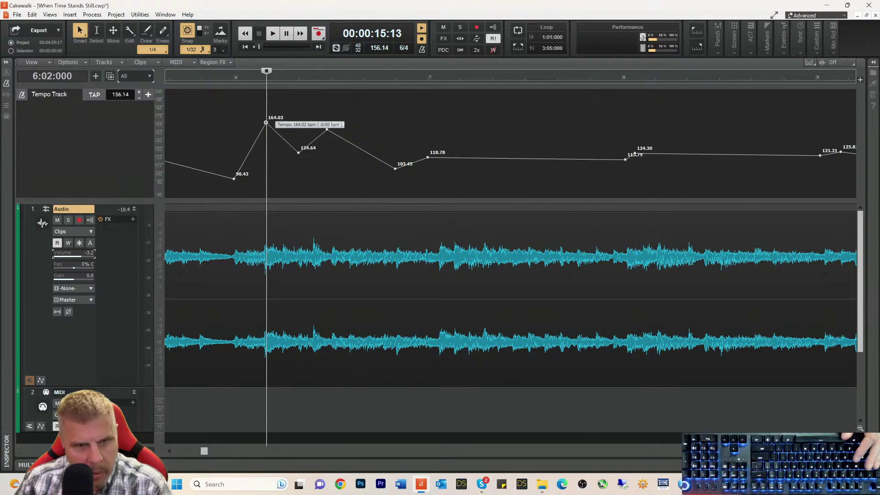
drag(266, 123, 266, 100)
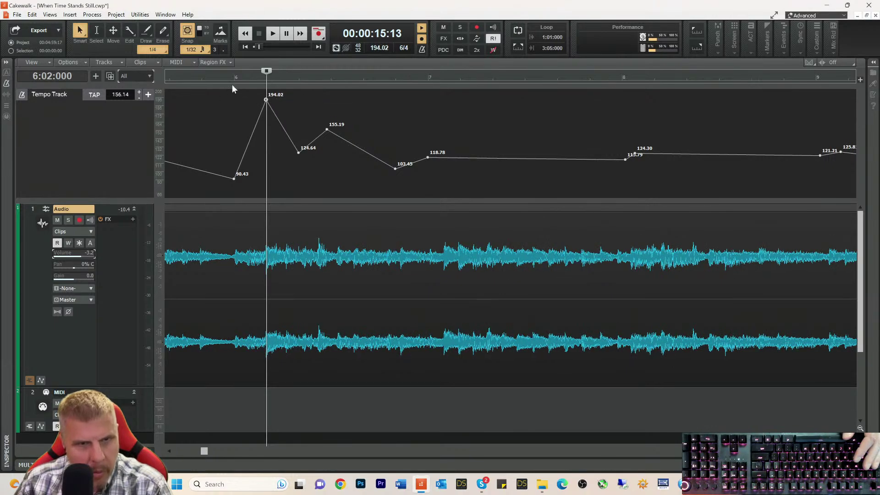
click(228, 79)
key(space)
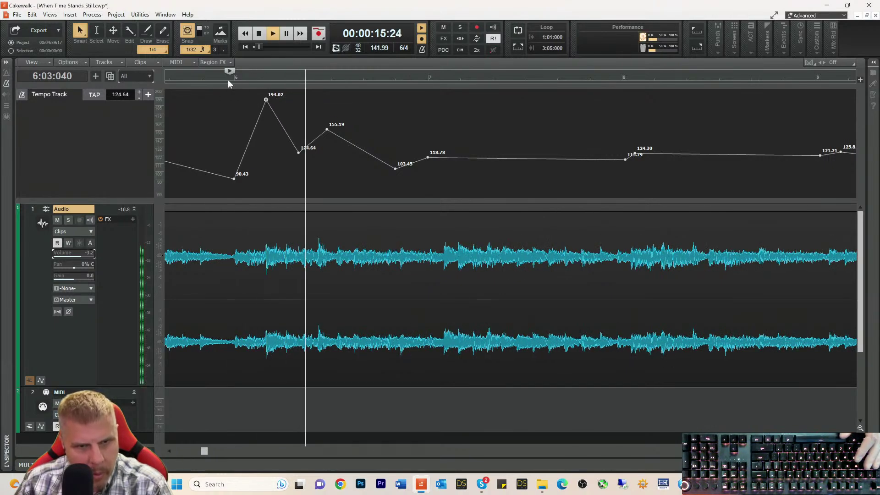
click(230, 81)
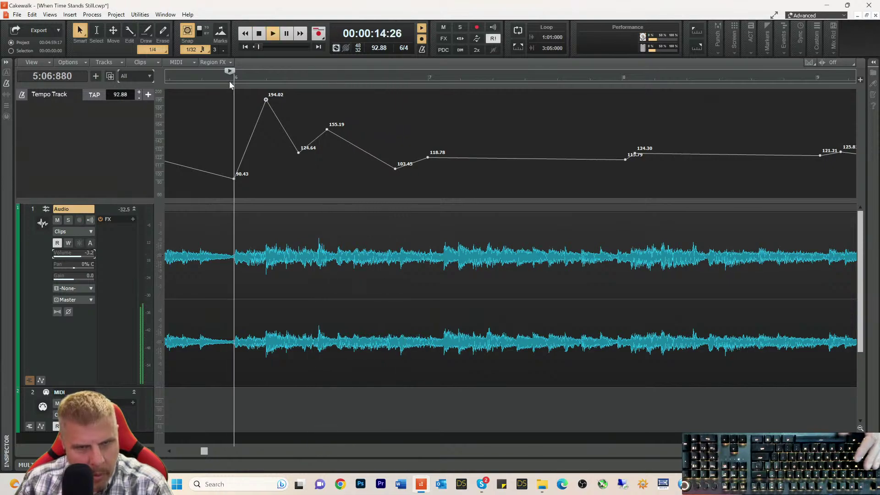
click(231, 83)
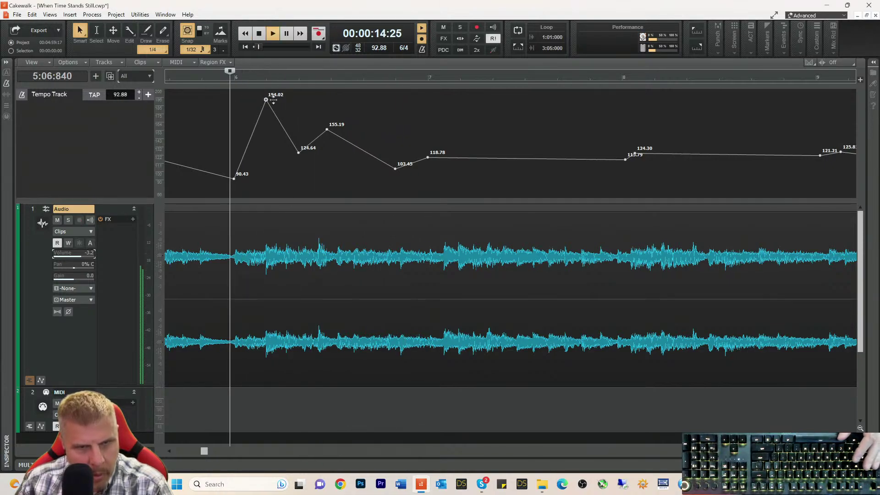
key(space)
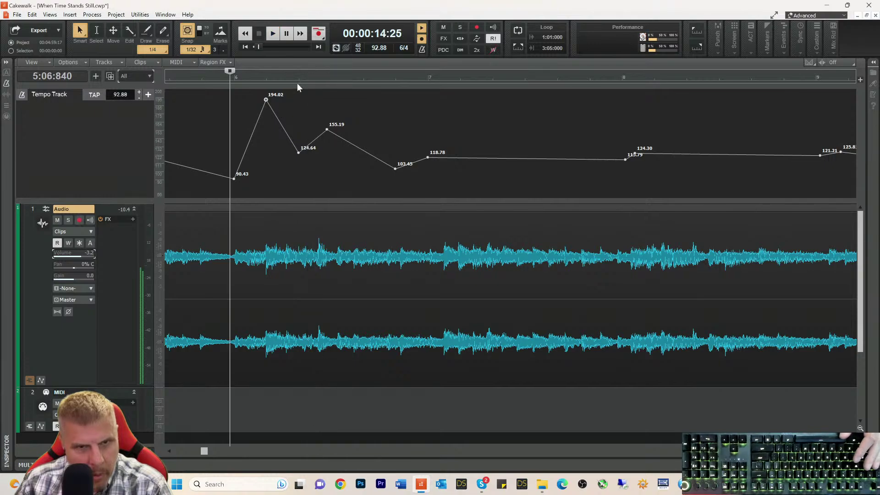
- Move the 124.64 BPM tempo node slightly earlier than 6:03:000 at 112.88 BPM and play back from 5:06:720
click(297, 81)
key(space)
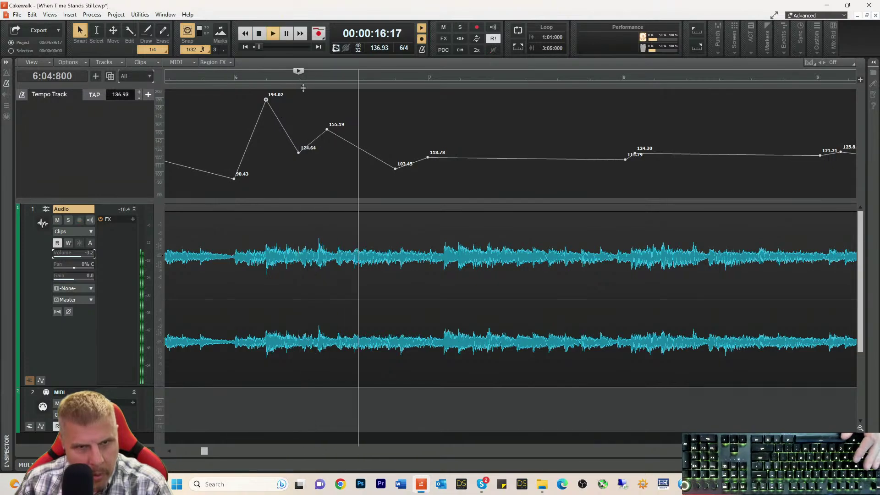
key(space)
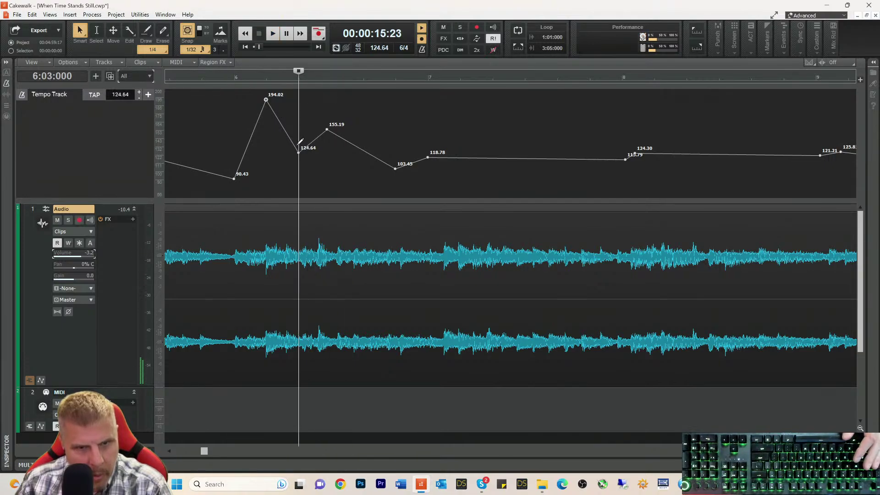
mouse_move(297, 153)
mouse_down()
mouse_move(294, 139)
mouse_move(294, 163)
mouse_up()
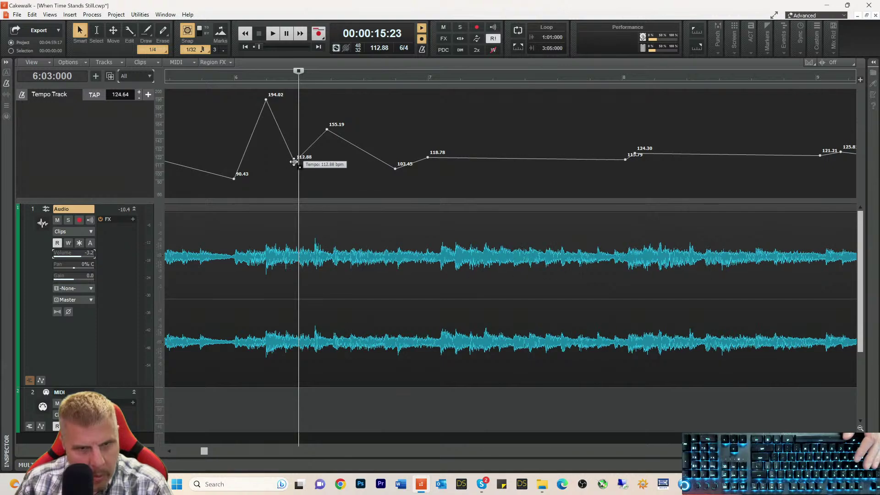
click(226, 78)
key(space)
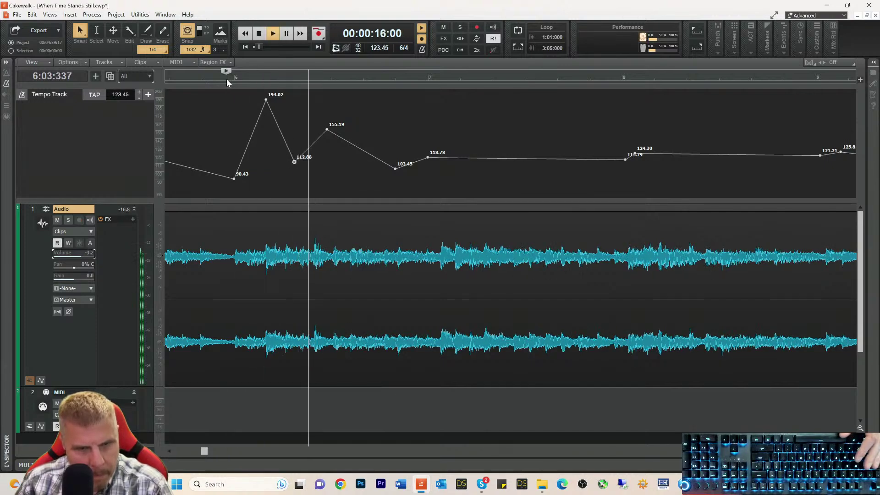
key(space)
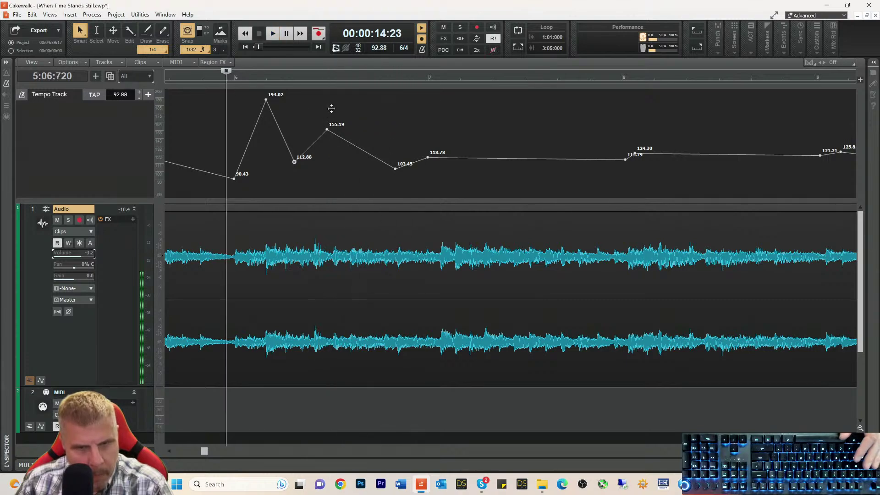
key(space)
key(space)
- Lower the 112.88 BPM tempo node to 108.76 BPM and play back repeatedly from 5:06:720
drag(295, 162, 294, 165)
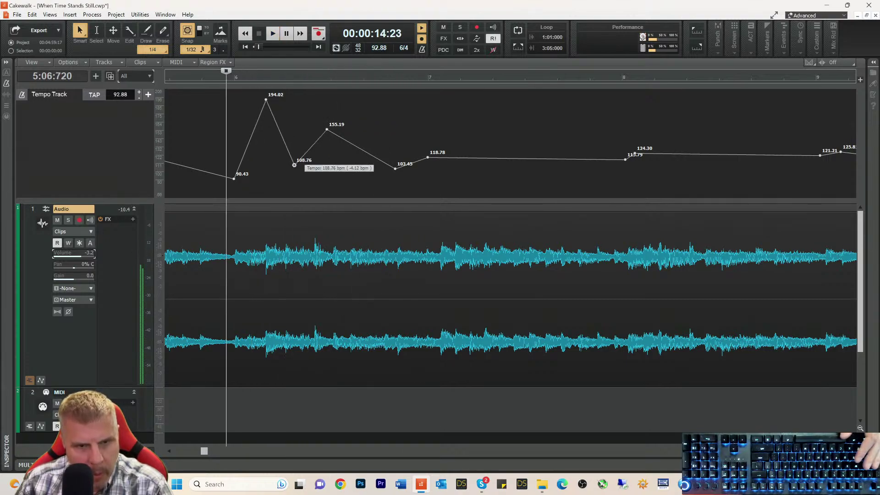
key(space)
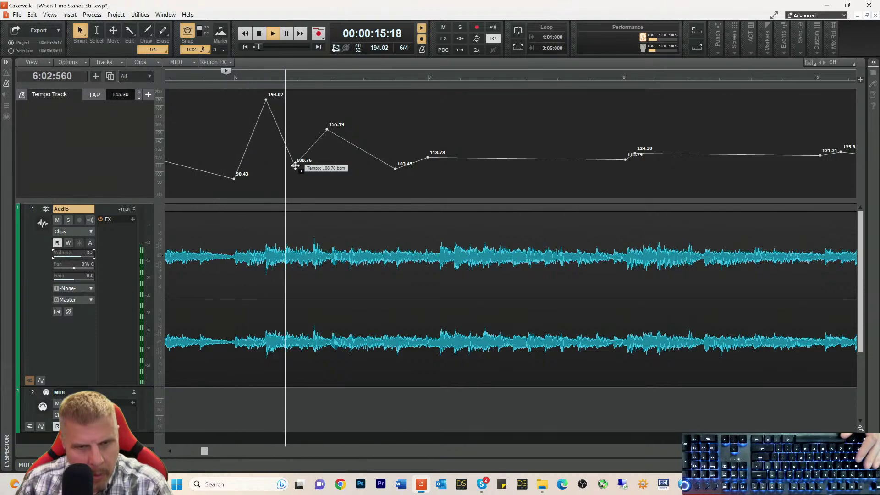
key(space)
key(space)
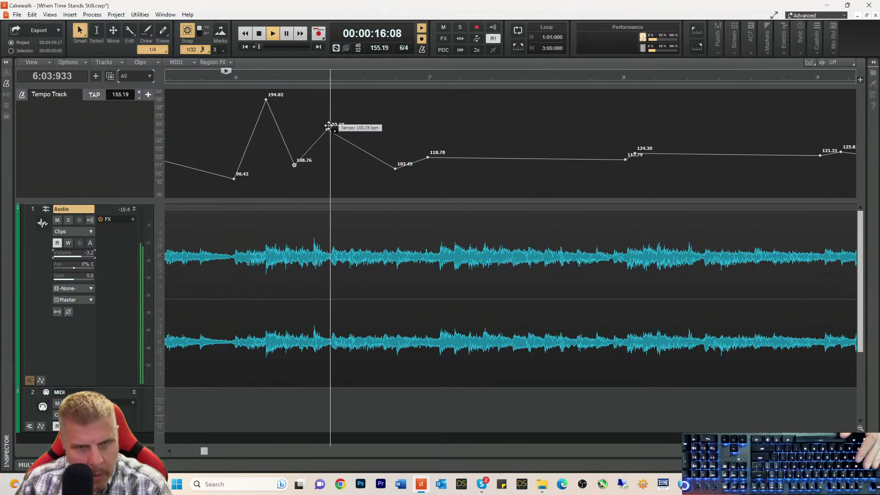
key(space)
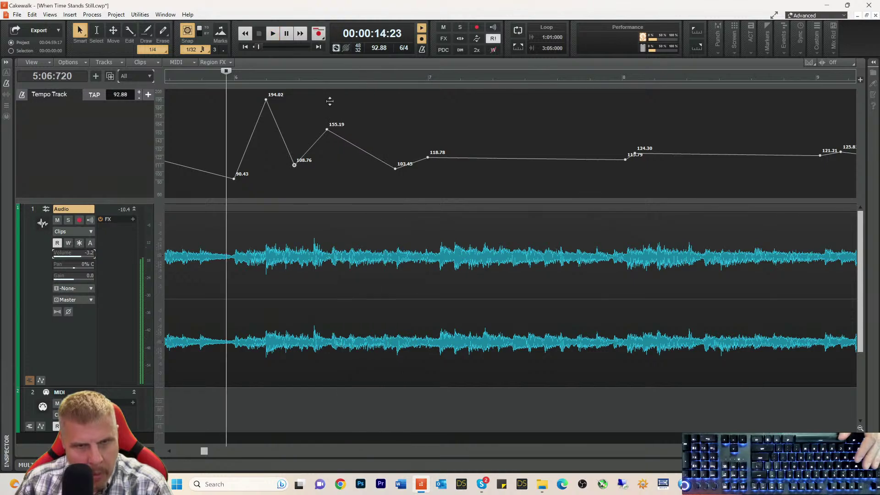
- Move the 155.19 BPM tempo node slightly later to about 6:04:000 at 153.42 BPM and play back from 6:04:000
click(330, 78)
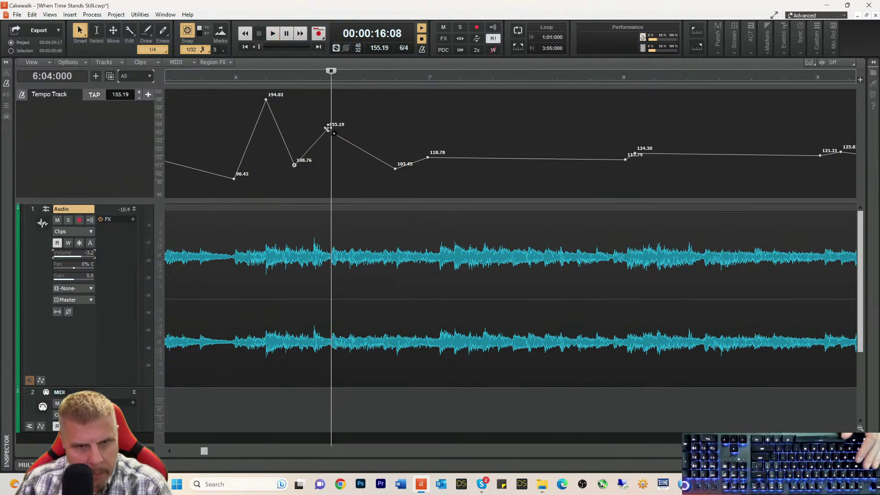
drag(330, 128, 331, 131)
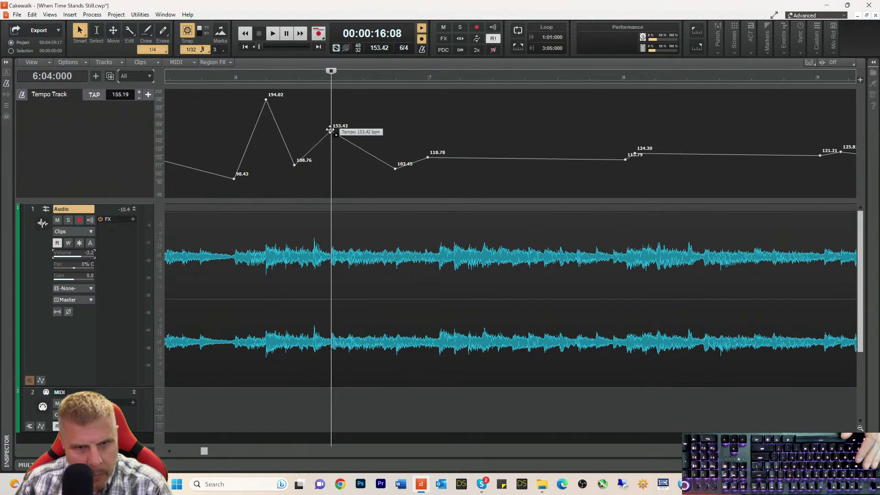
key(space)
key(space)
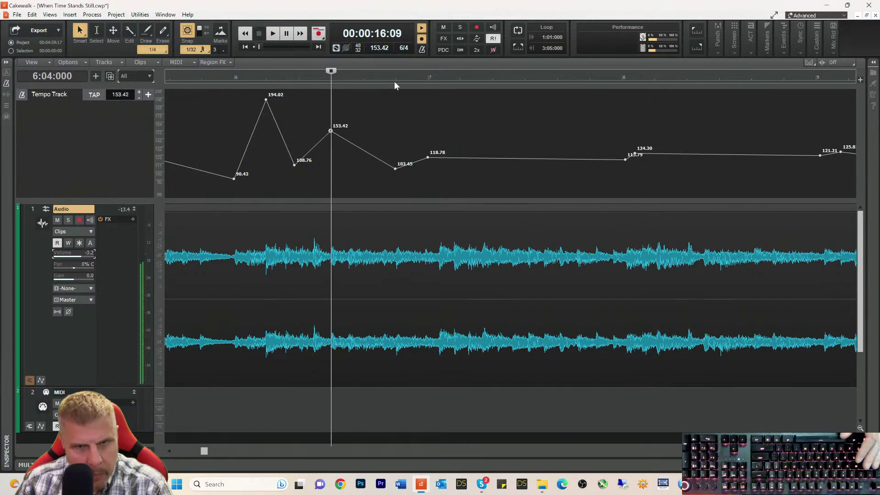
- Play back repeatedly from 6:06:000 to check the last beat of measure 6 against the audio
click(395, 79)
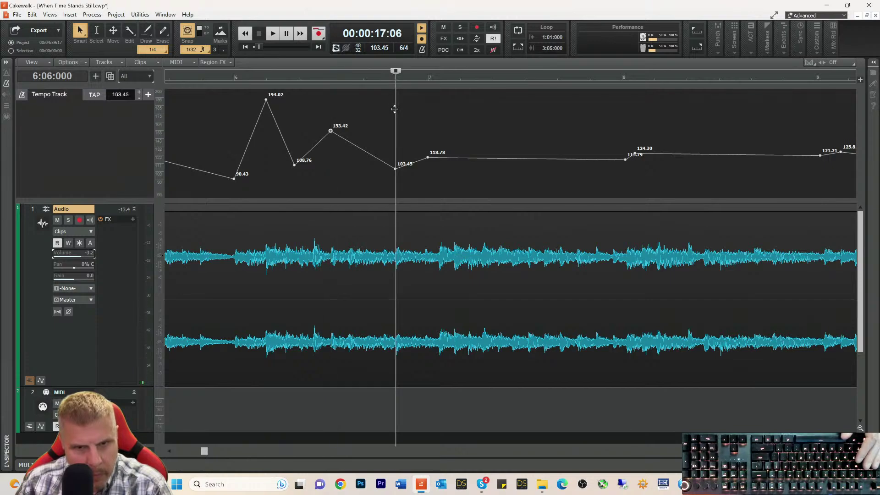
key(space)
key(space)
key(space)
key(space)
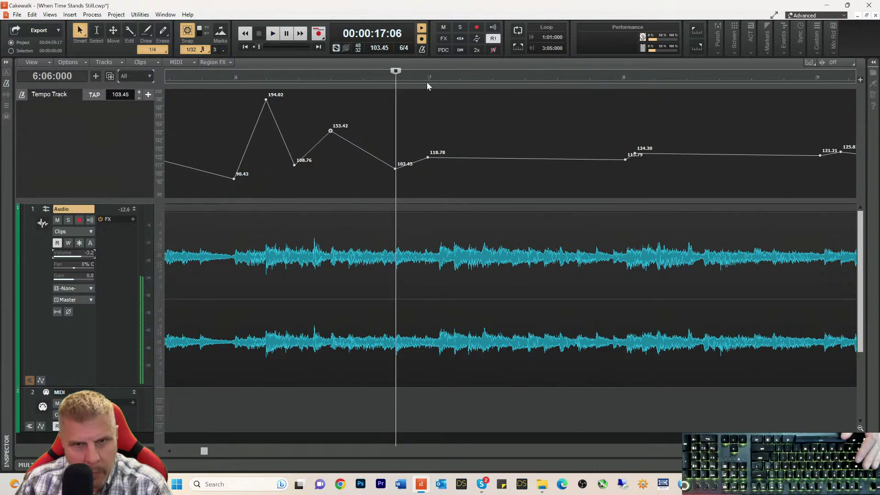
- Move the 118.78 BPM tempo node slightly earlier than 7:01:000 at 134.07 BPM and play back repeatedly from 6:01:000
click(427, 79)
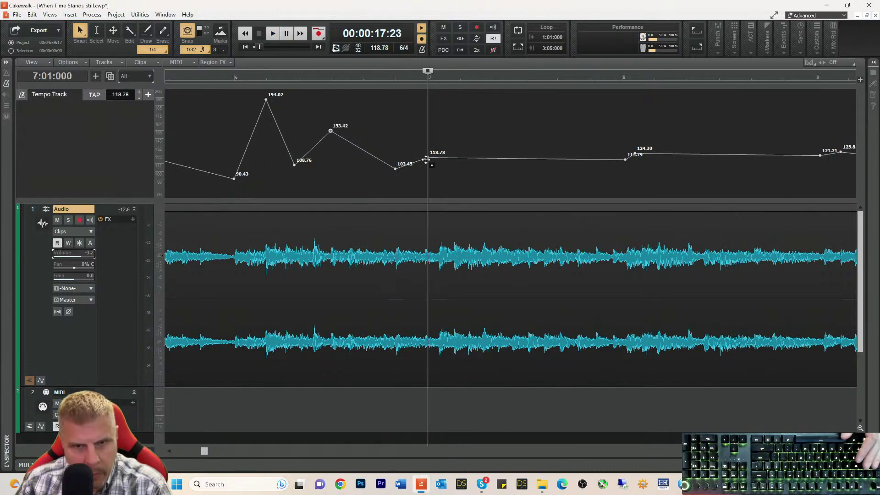
drag(426, 157, 426, 145)
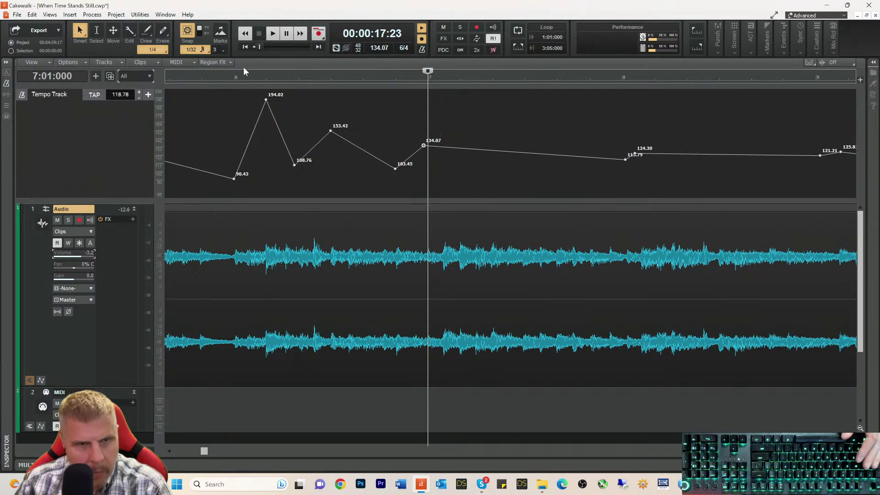
click(232, 74)
key(space)
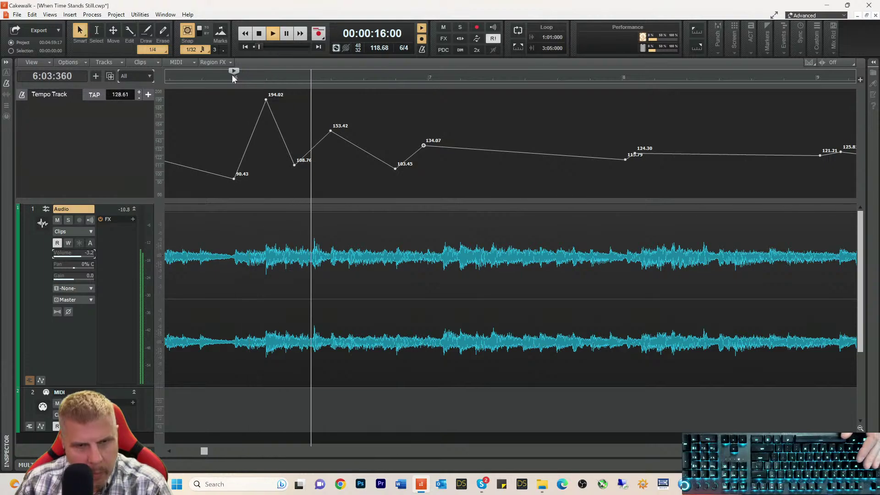
click(232, 75)
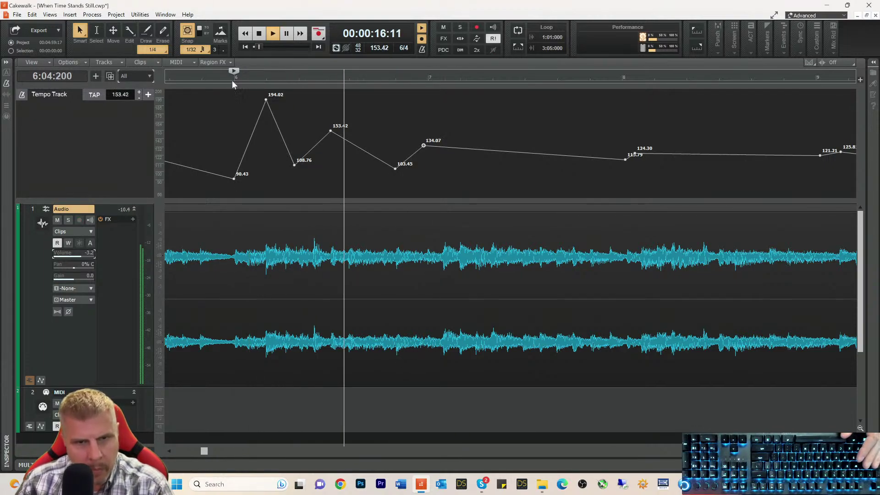
click(231, 81)
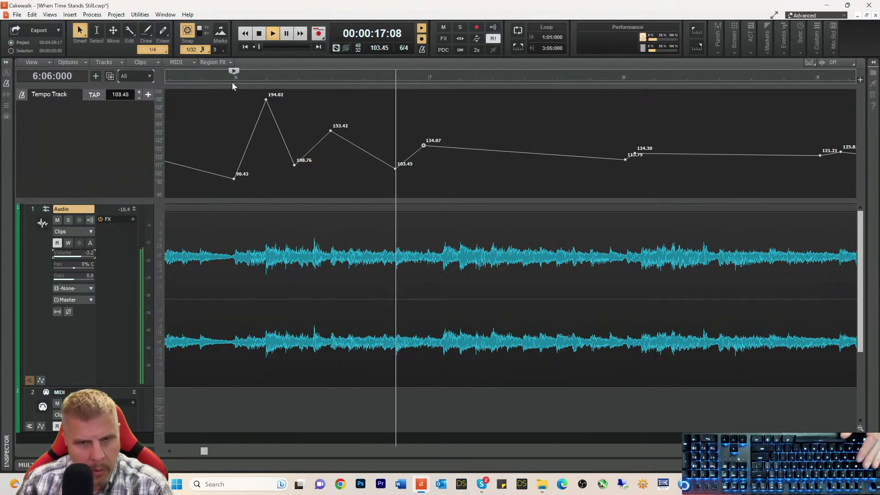
key(space)
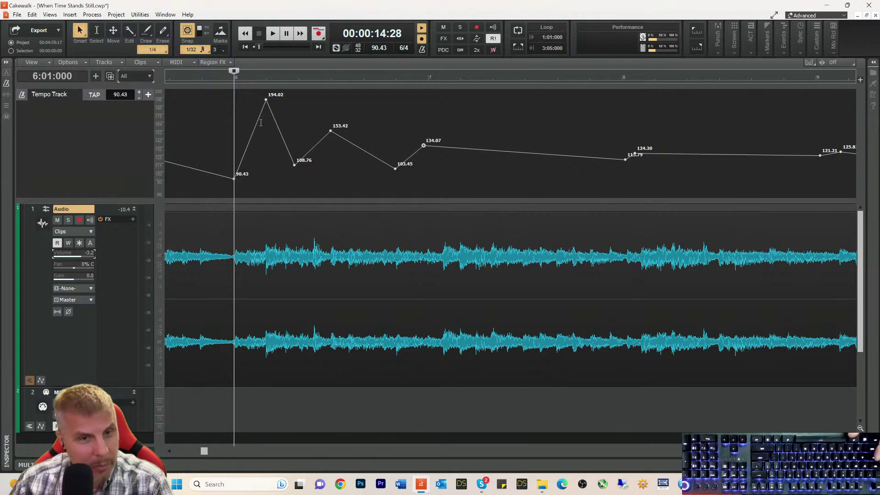
key(space)
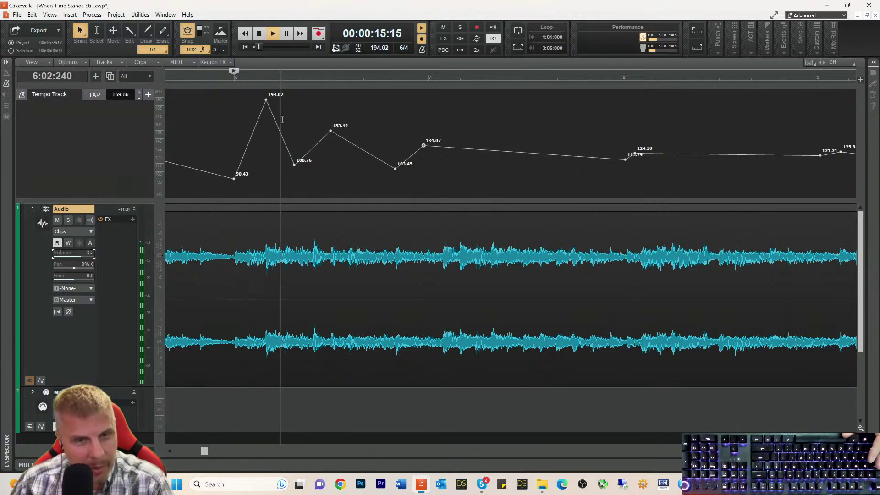
- Raise the 153.42 BPM tempo node at 6:04:000 to 154.60 BPM and play back from 5:06:840
key(space)
key(space)
key(space)
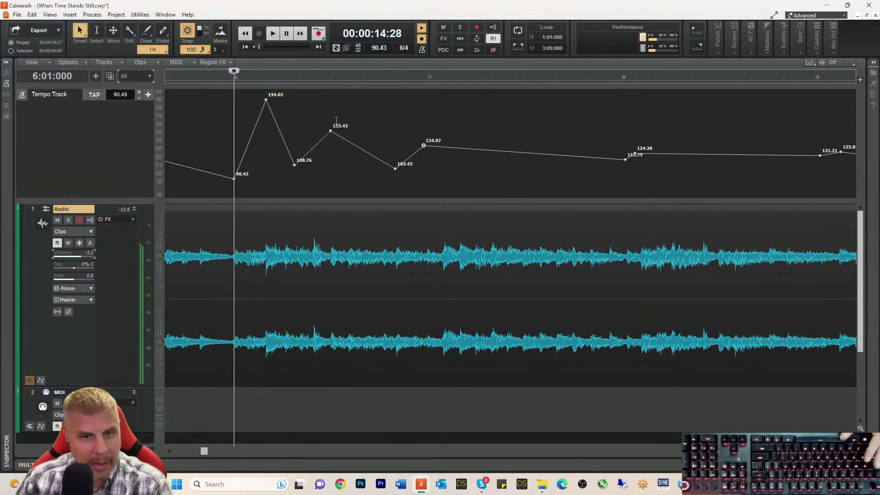
click(331, 80)
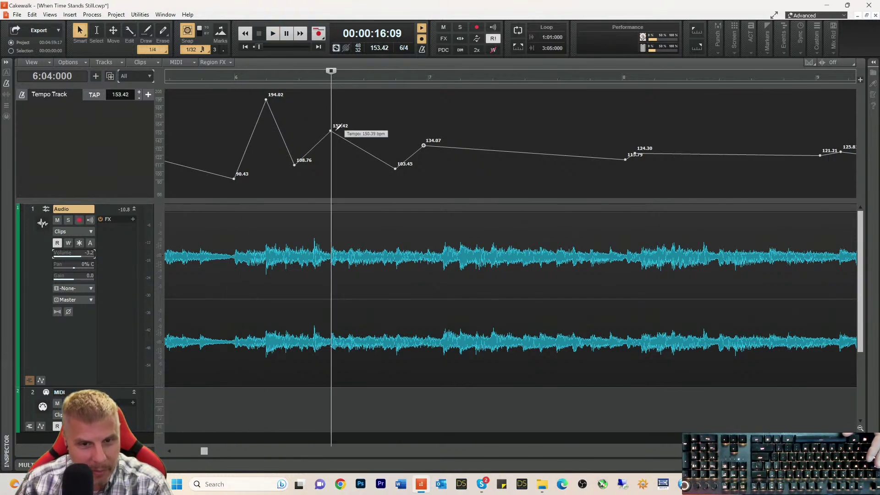
drag(331, 132, 330, 130)
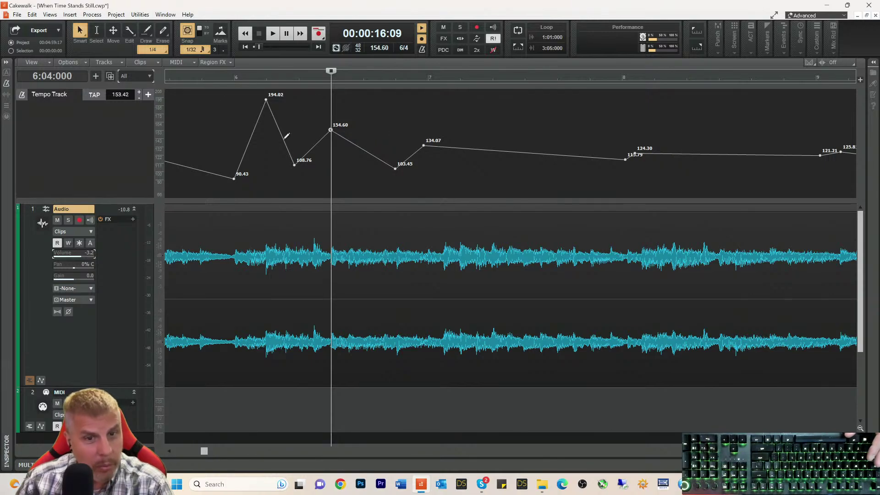
click(228, 80)
key(space)
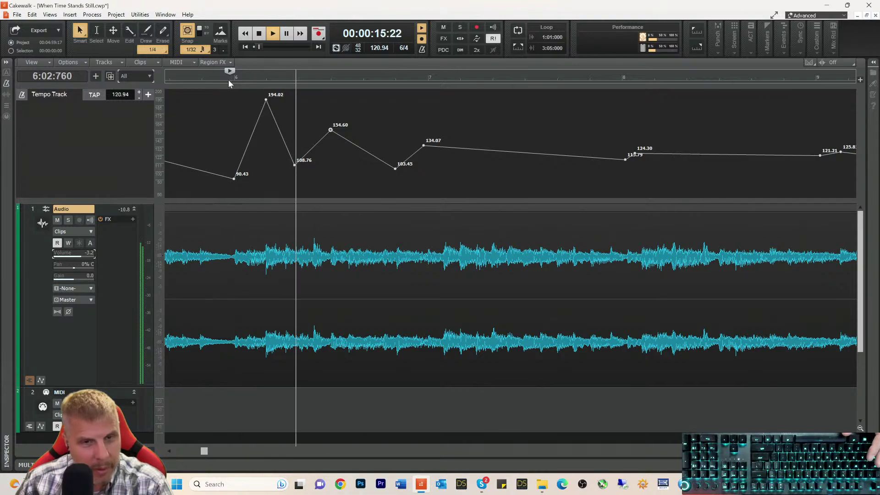
key(space)
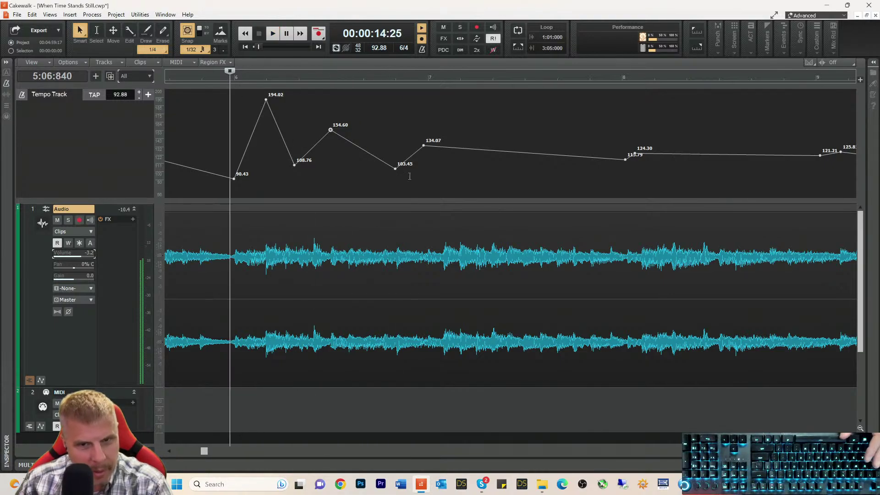
- Raise the 103.45 BPM tempo node at 6:06:000 to 104.03 BPM and play back from 5:06:600 through measure 7
click(396, 80)
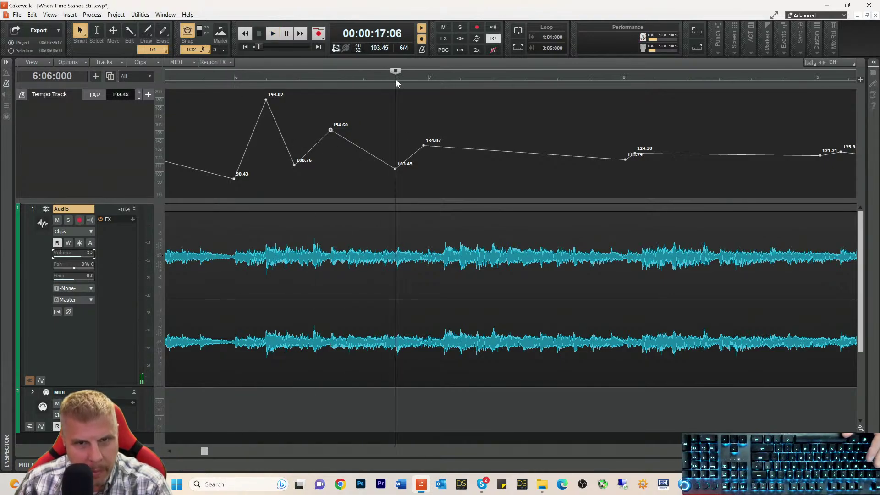
drag(397, 171, 396, 170)
click(221, 79)
key(space)
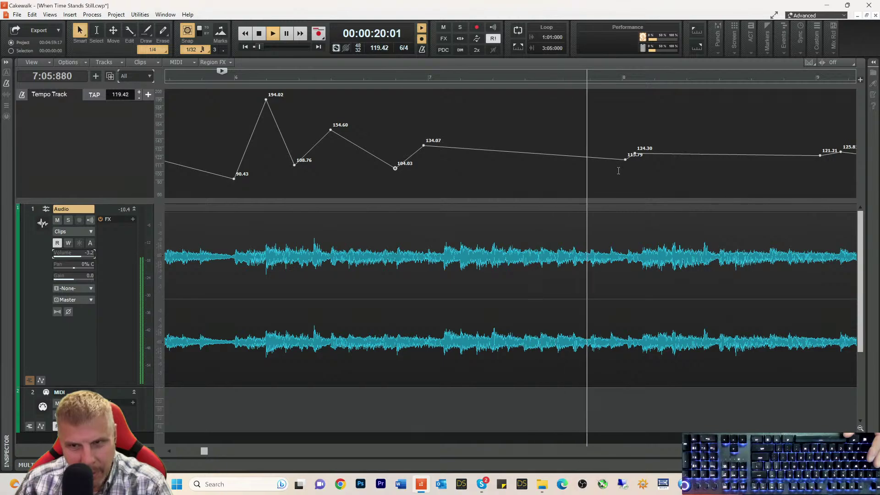
key(space)
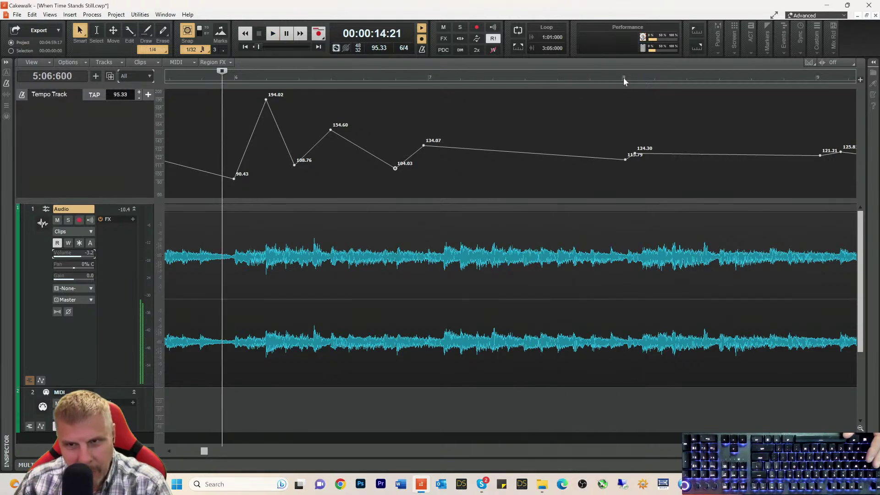
- Play back from 8:01:000 and from 7:05:720 to check the start of measure 8 against the audio
click(623, 77)
key(space)
key(space)
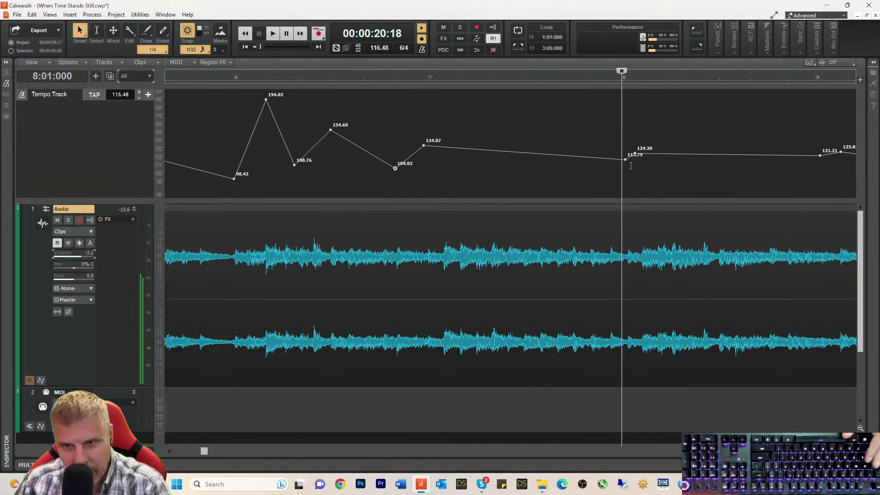
key(space)
key(space)
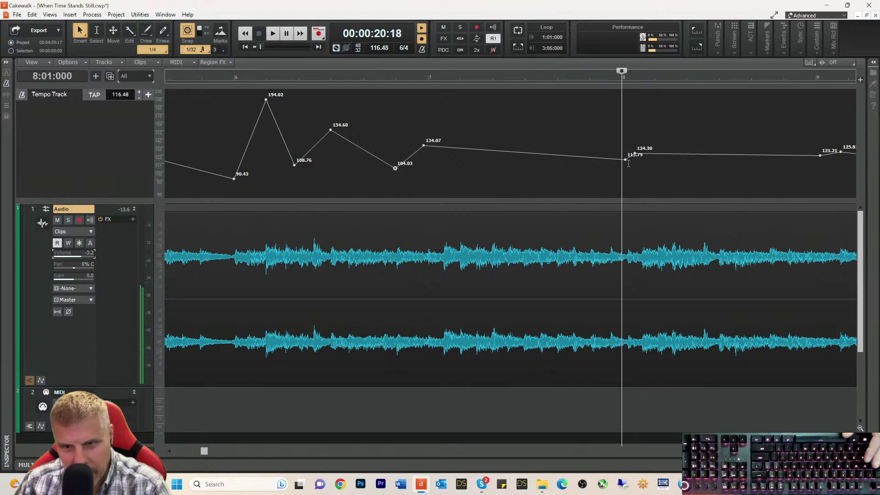
click(580, 76)
key(space)
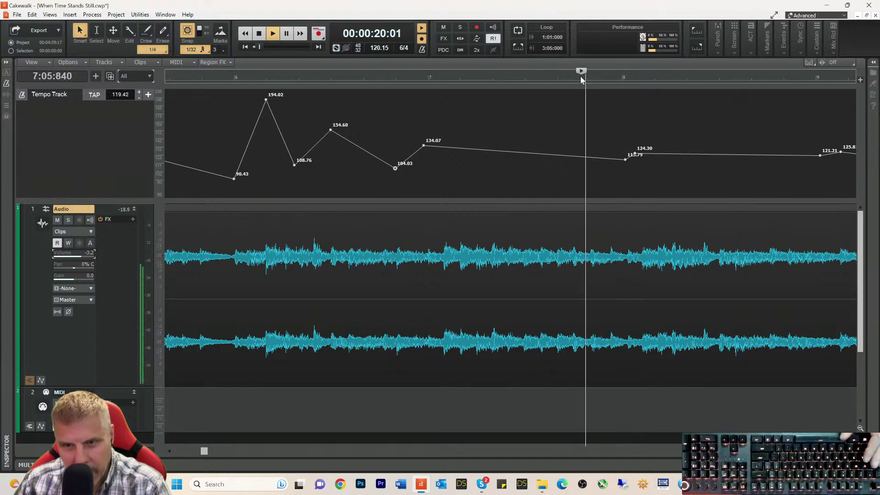
key(space)
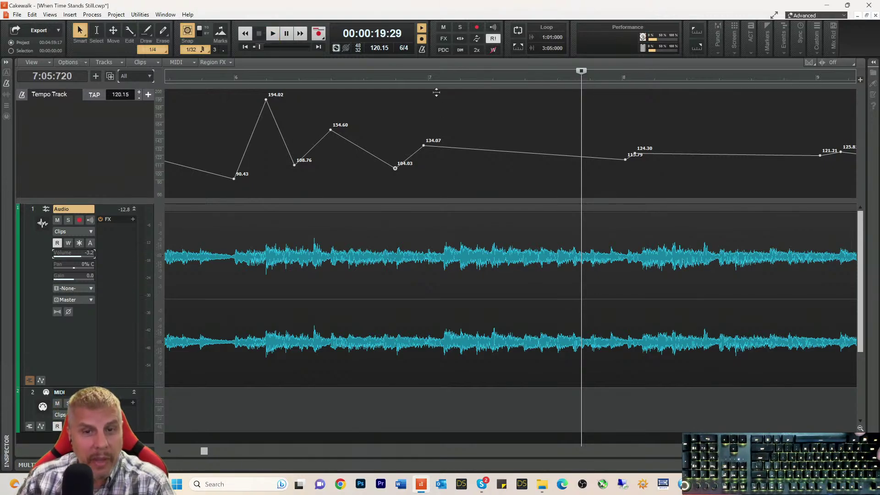
- Move the 134.07 BPM tempo node onto 7:01:000 and raise it to 138.78 BPM
click(429, 77)
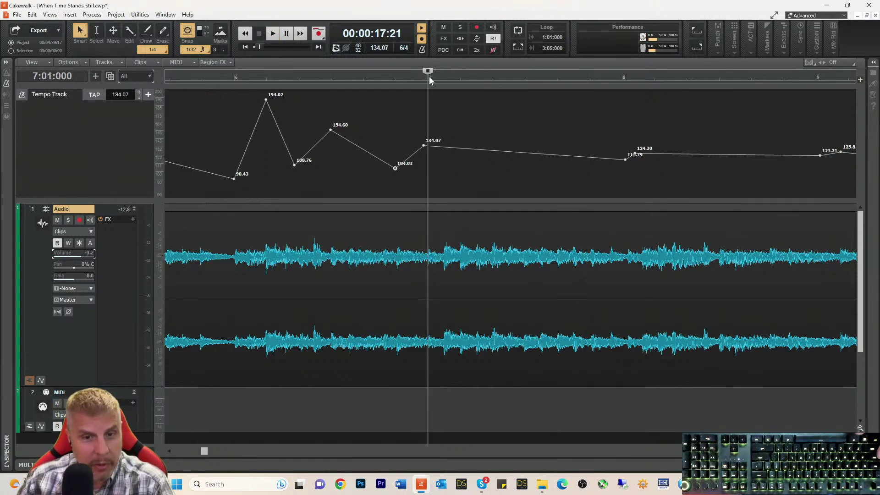
drag(424, 143, 425, 145)
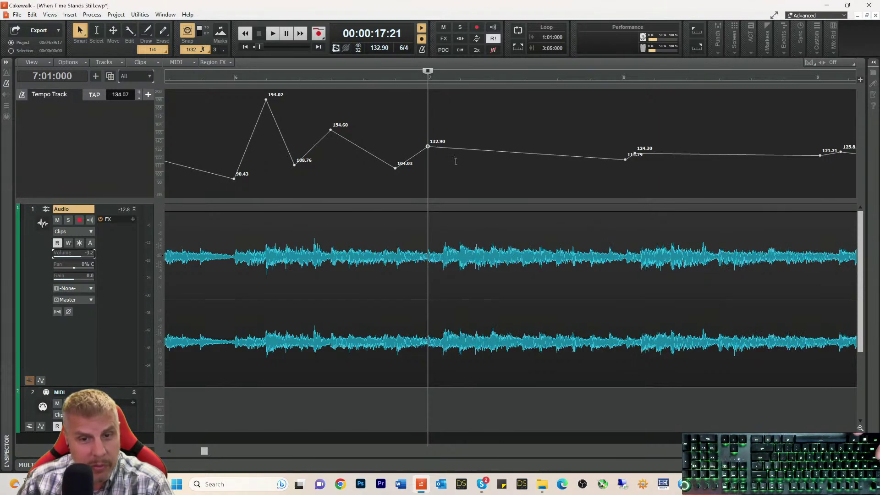
mouse_move(430, 146)
drag(429, 145, 428, 142)
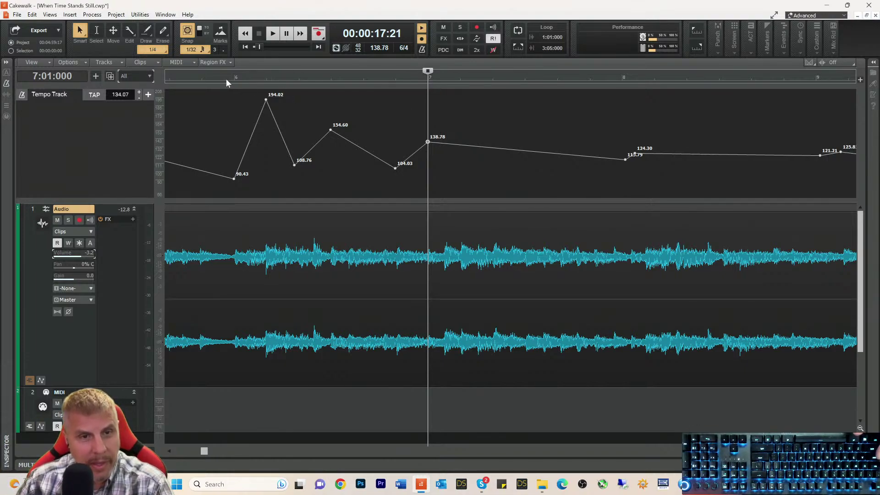
- Play back repeatedly from 5:06:720 to check measures 6 and 7 against the audio
click(226, 80)
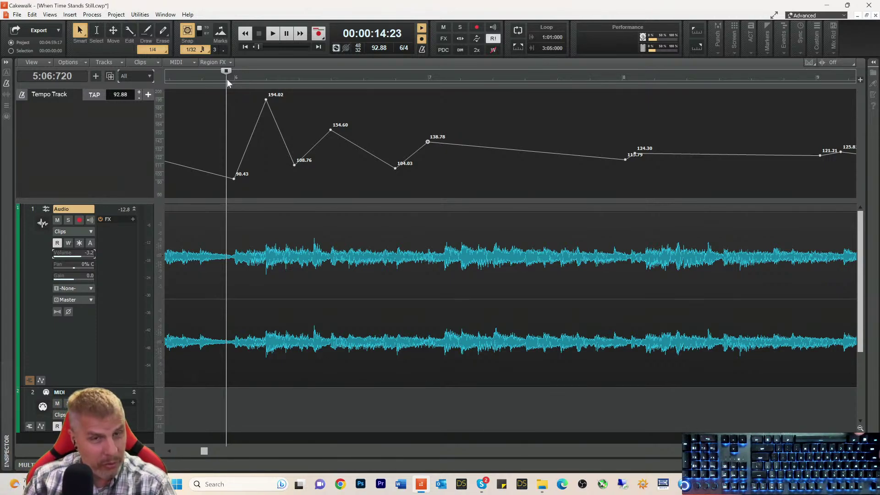
key(space)
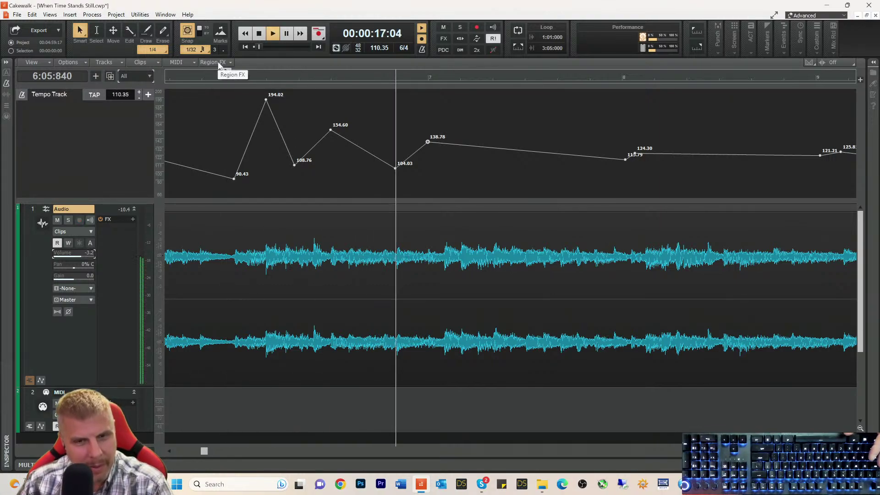
key(space)
key(space)
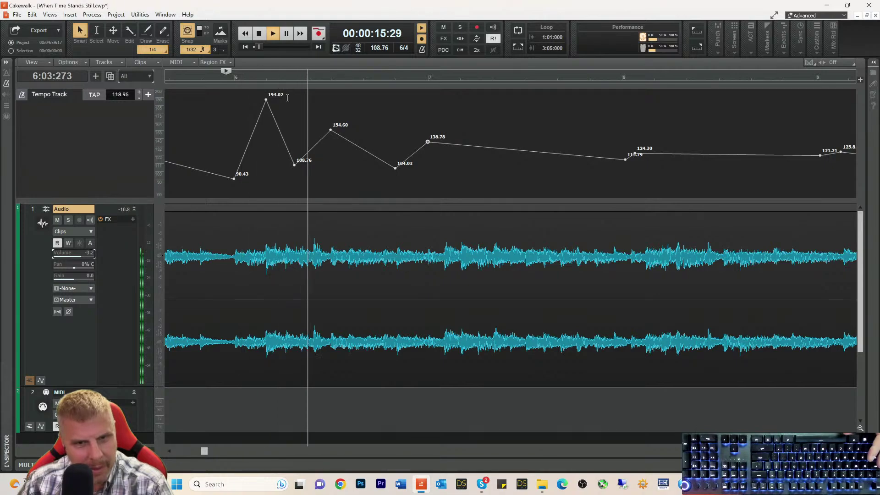
key(space)
key(space)
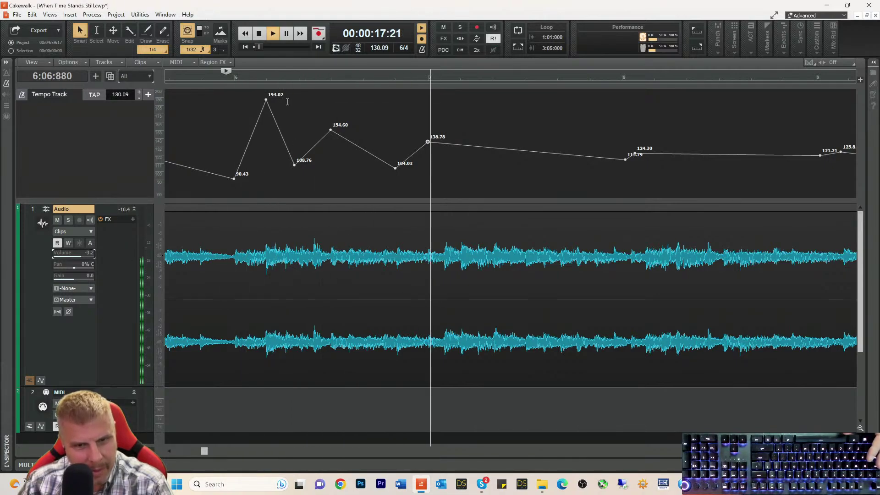
key(space)
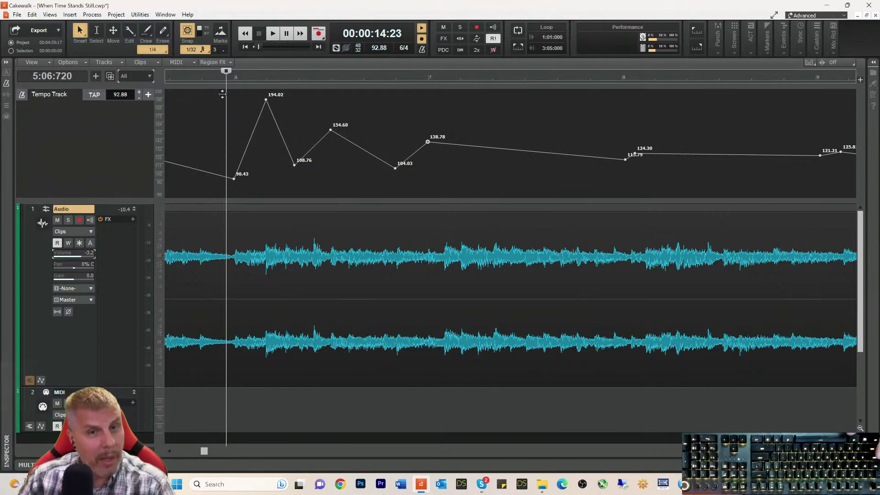
key(space)
key(space)
key(space)
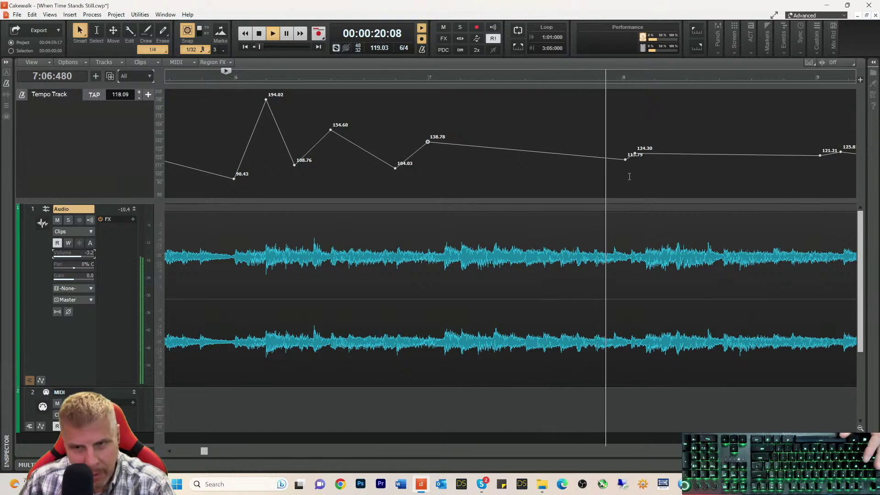
key(space)
- Play back repeatedly from 8:01:000 and lower the tempo node just after it to 102.85 BPM
click(622, 83)
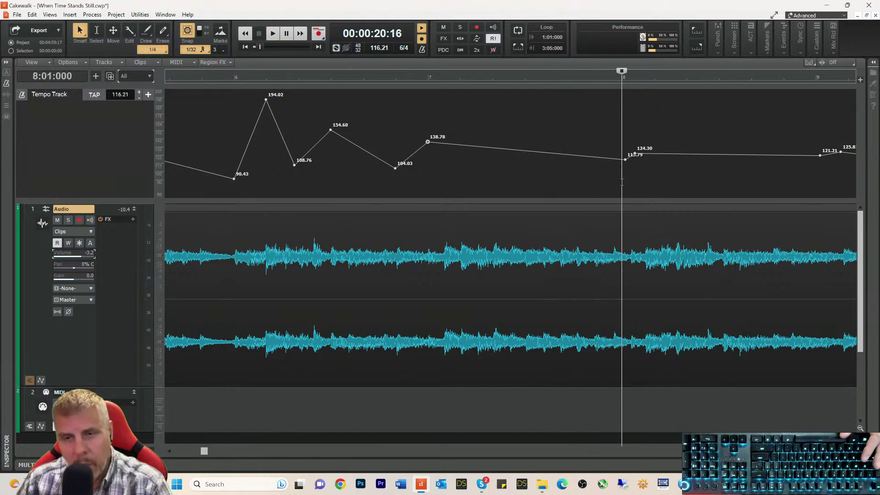
key(space)
key(space)
key(space)
key(space)
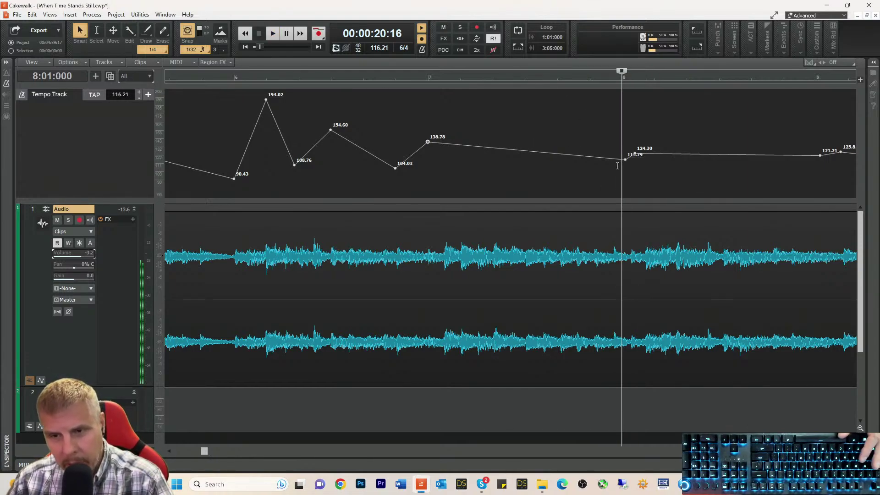
key(space)
key(space)
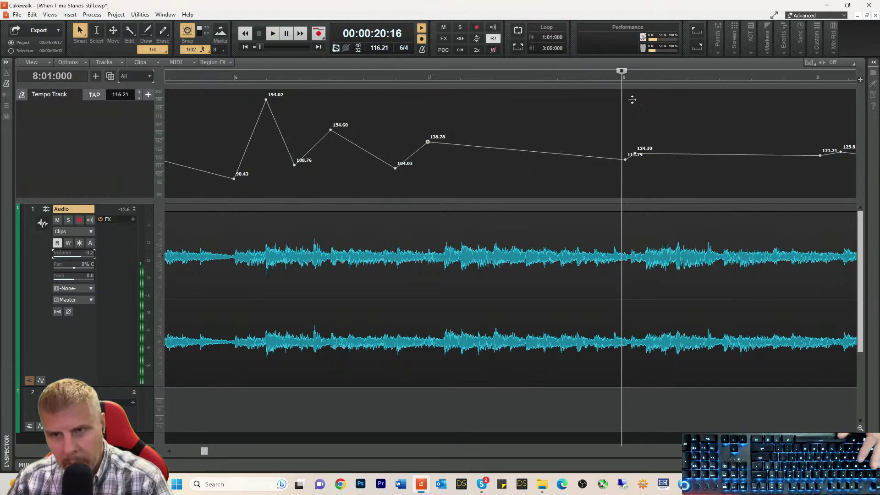
drag(628, 162, 628, 170)
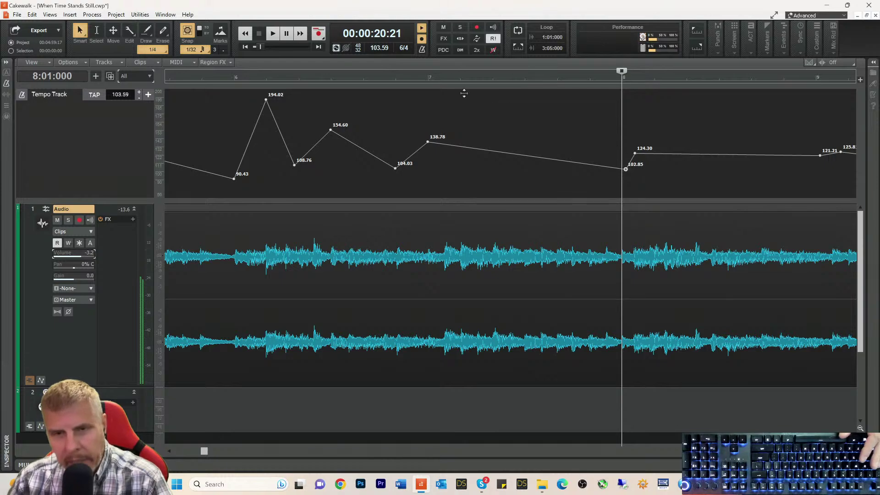
- Play back repeatedly from 7:01:000 to check measure 7 and the start of measure 8 against the audio
click(428, 79)
key(space)
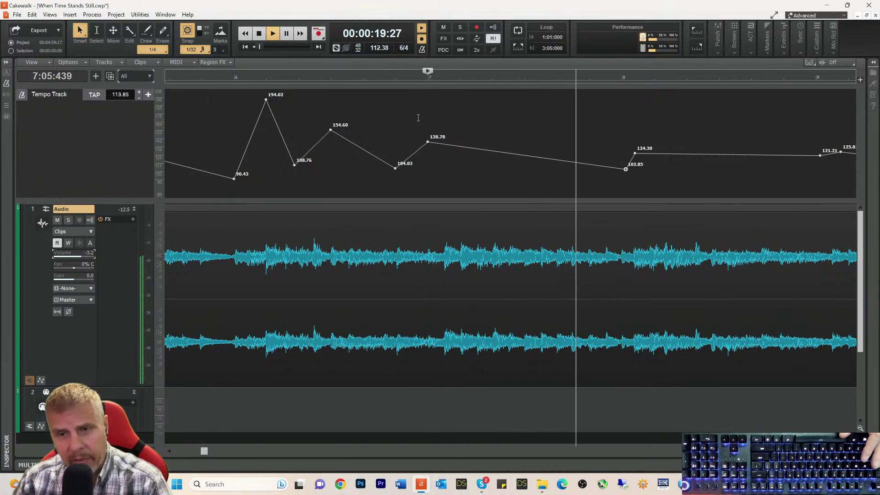
key(space)
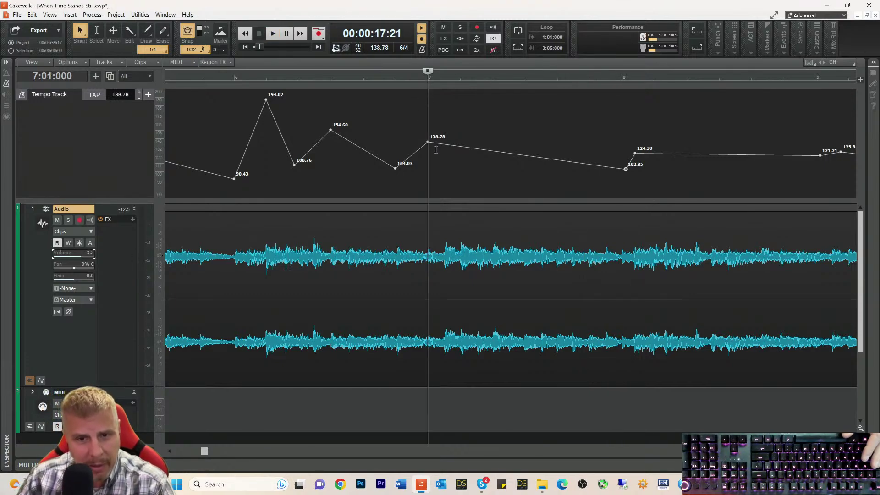
key(space)
key(space)
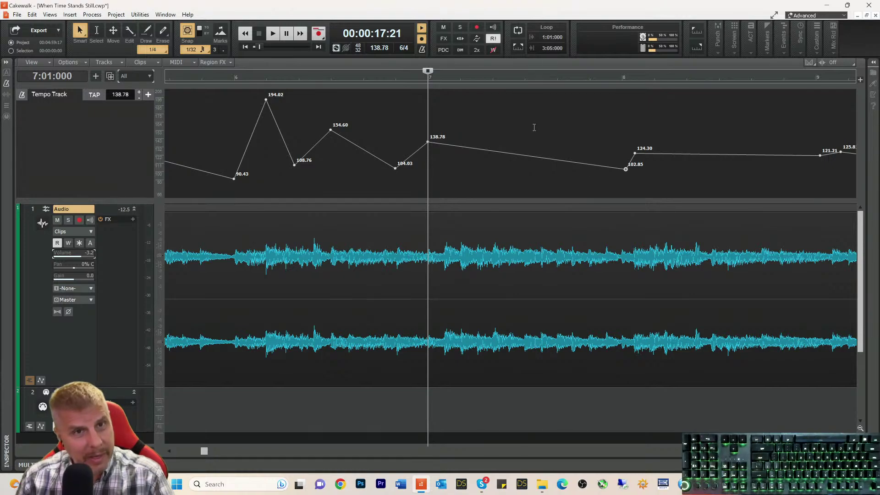
key(space)
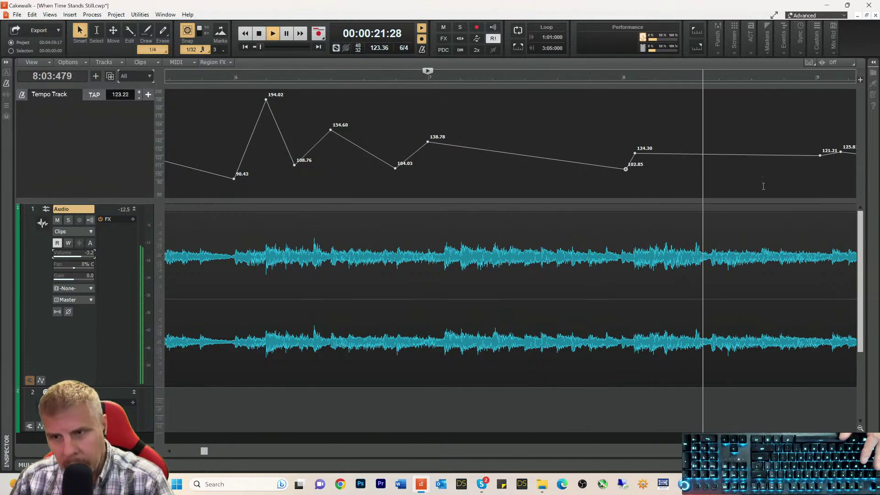
key(space)
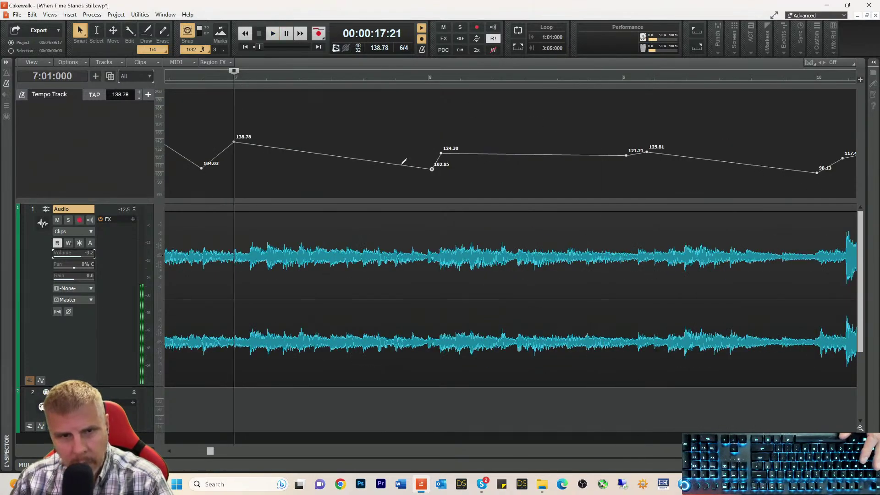
key(space)
key(space)
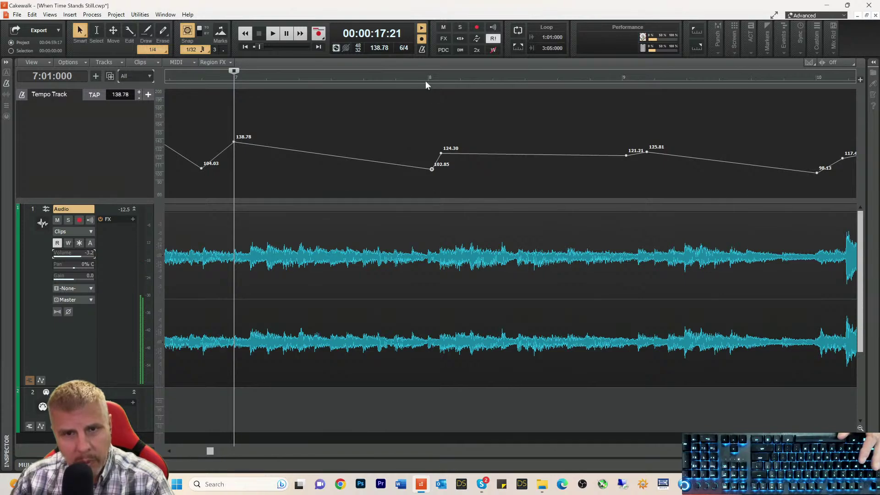
- Play back from 8:01:000, then move the 121.21 BPM tempo node onto 9:01:000 at 121.80 BPM
click(427, 77)
key(space)
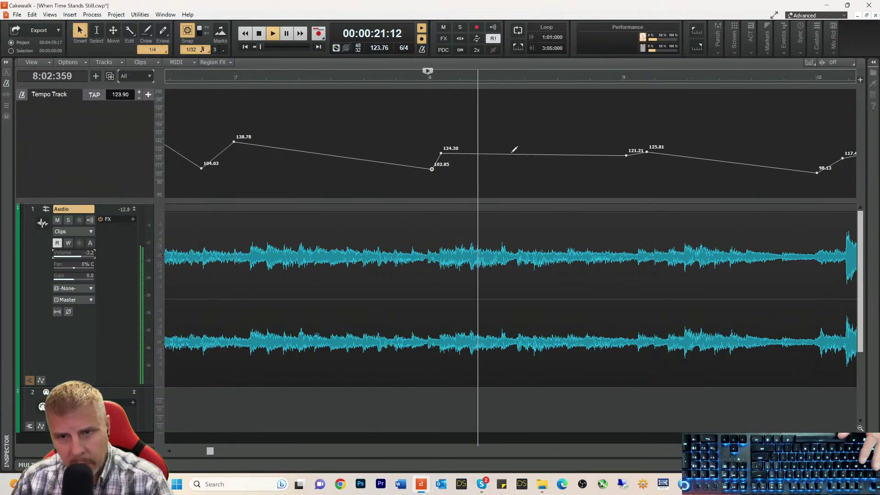
key(space)
click(623, 80)
drag(627, 159, 622, 155)
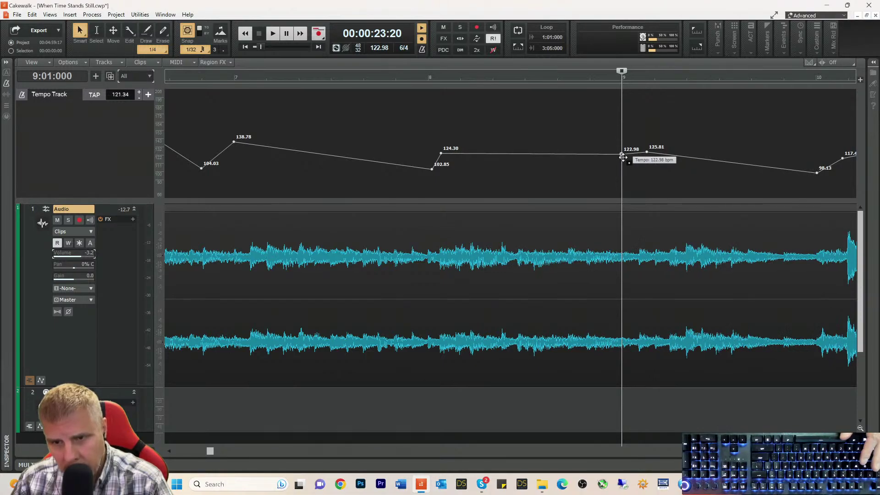
drag(623, 155, 622, 157)
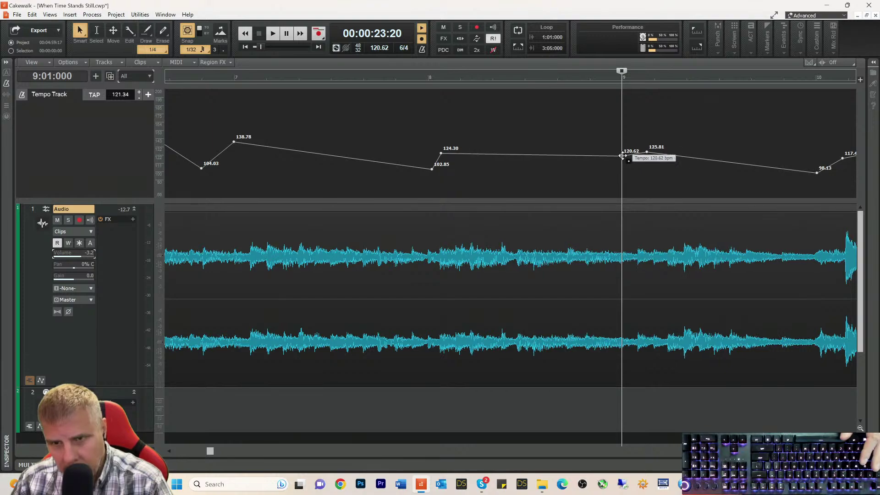
drag(620, 158, 622, 155)
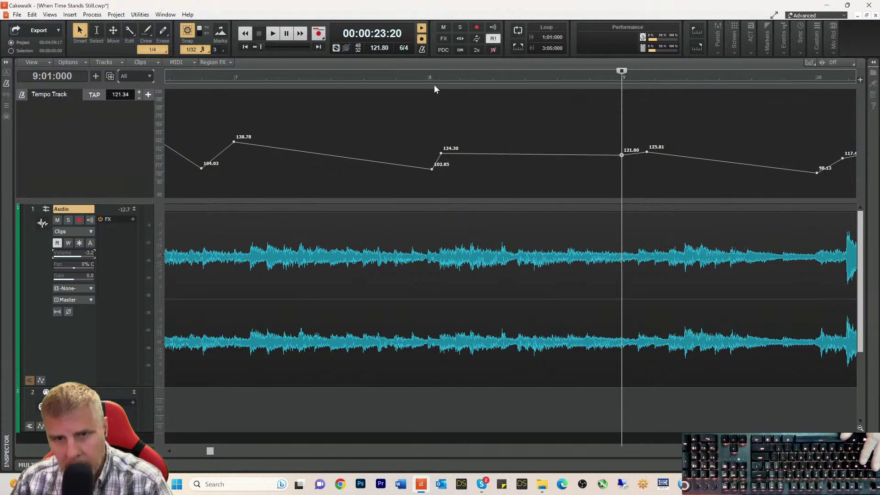
- Play back repeatedly from 7:06:840 to check measure 8 against the audio
click(423, 81)
key(space)
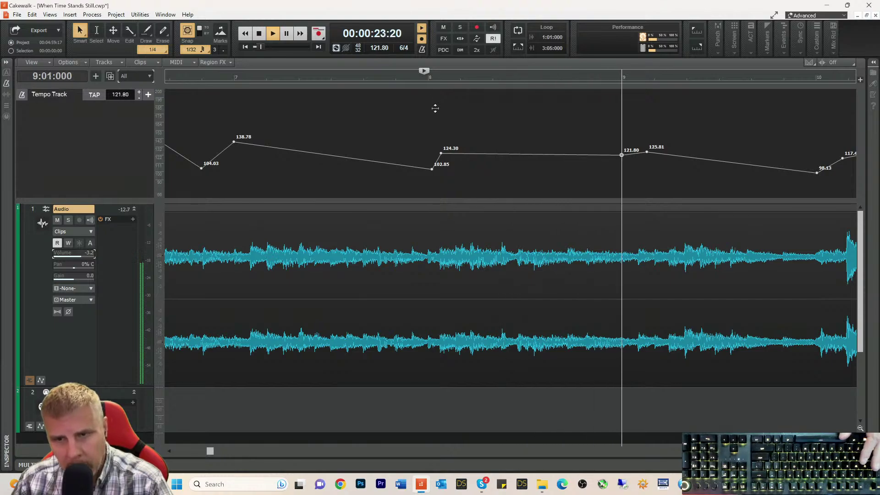
key(space)
key(space)
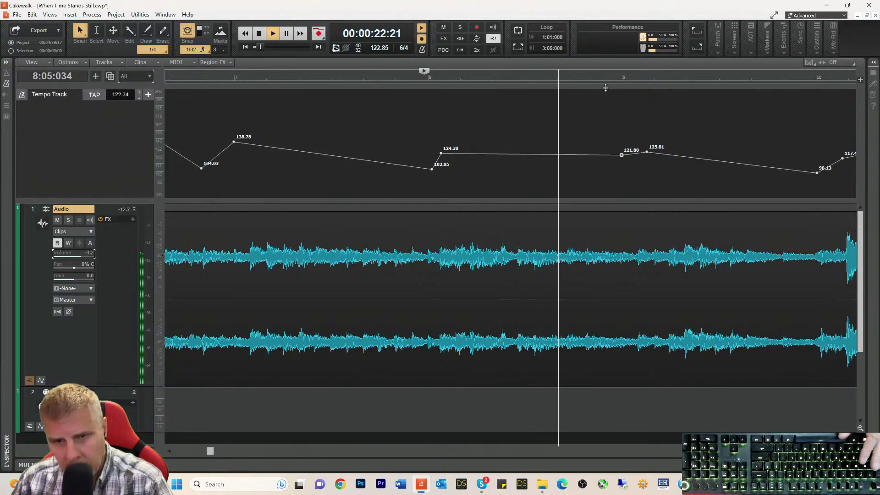
key(space)
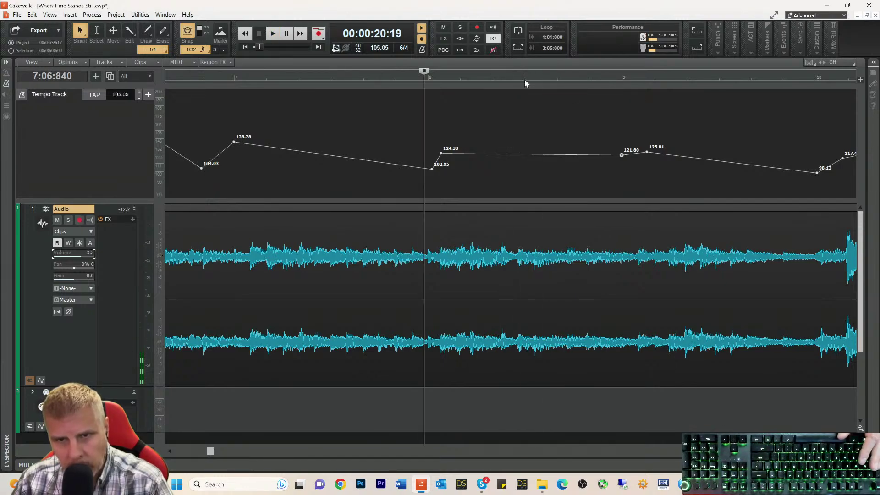
- Add a tempo node at 8:04:000, raise it to 150.80 BPM, and play back from there to check the rest of measure 8
click(524, 83)
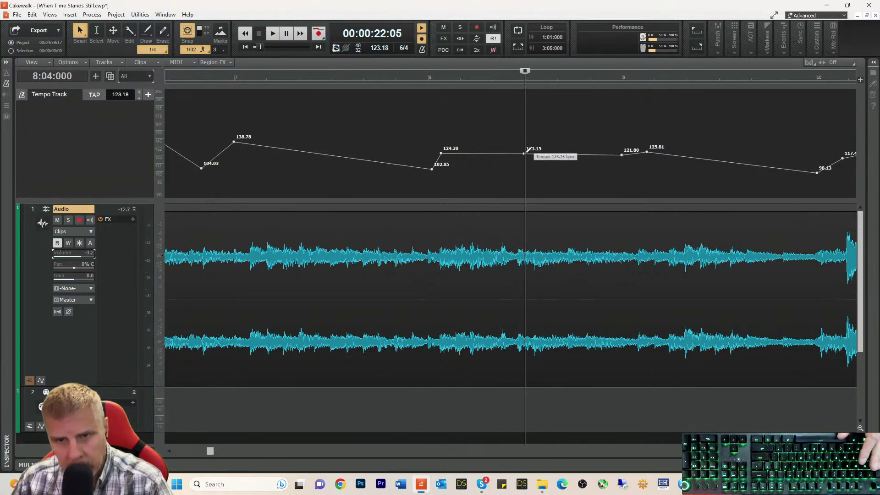
drag(526, 153, 521, 132)
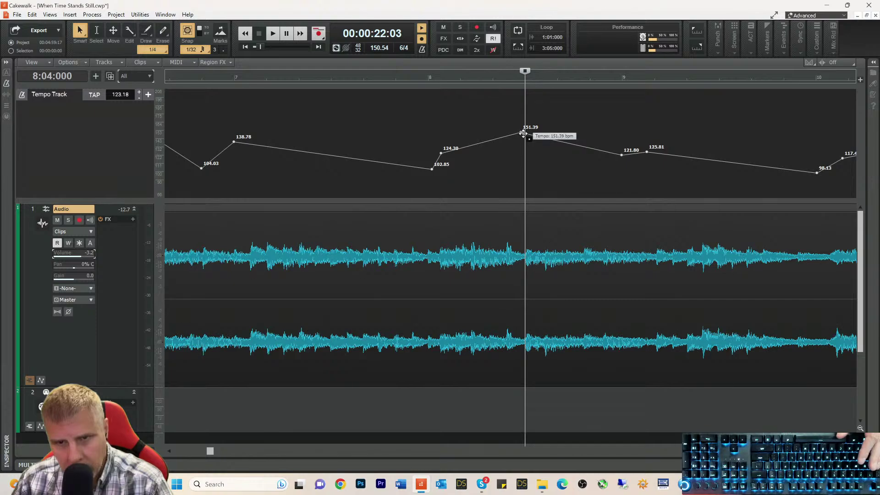
right_click(522, 133)
click(547, 150)
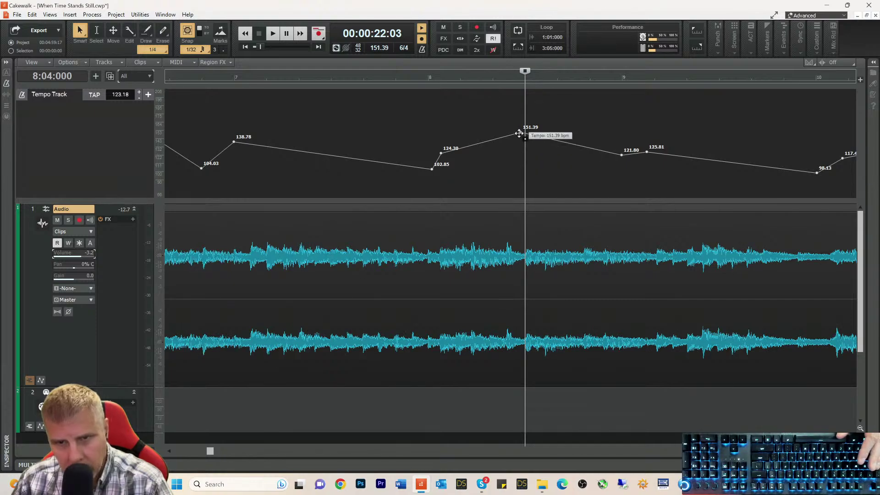
drag(522, 133, 524, 137)
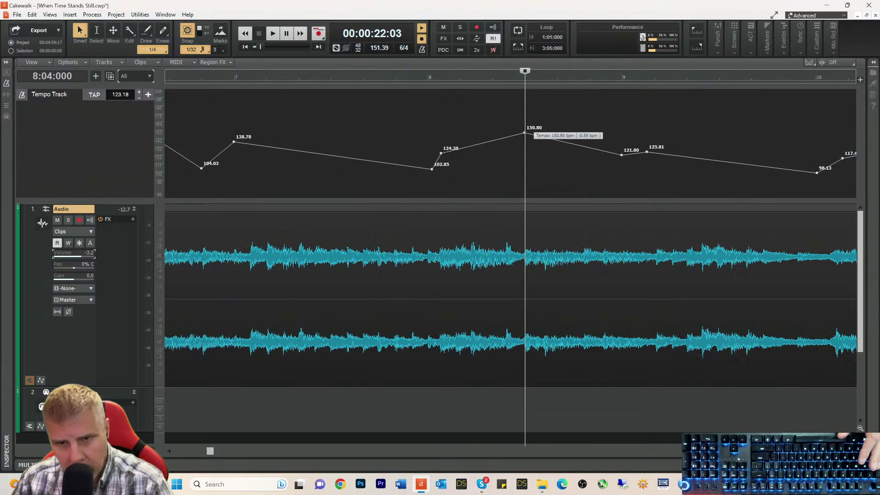
key(space)
key(space)
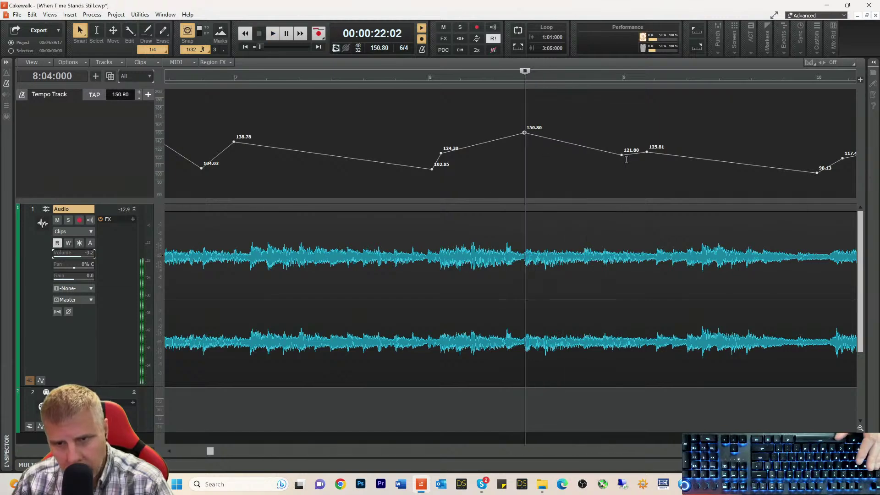
key(space)
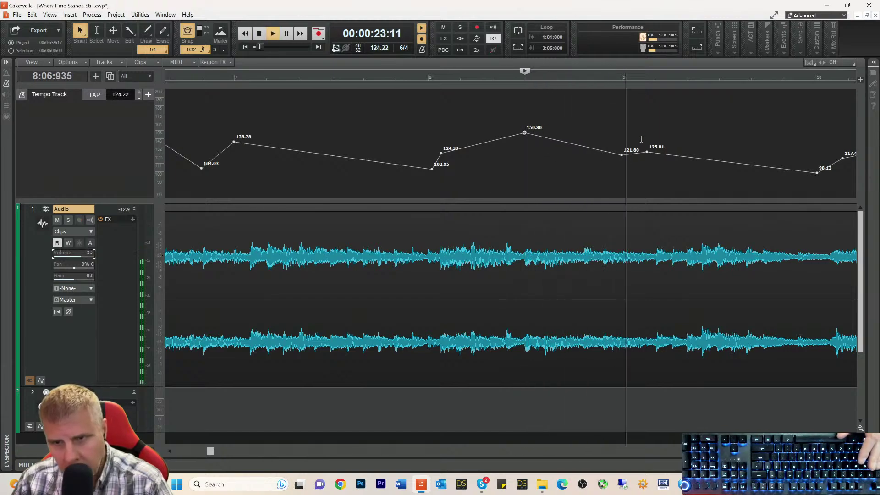
key(space)
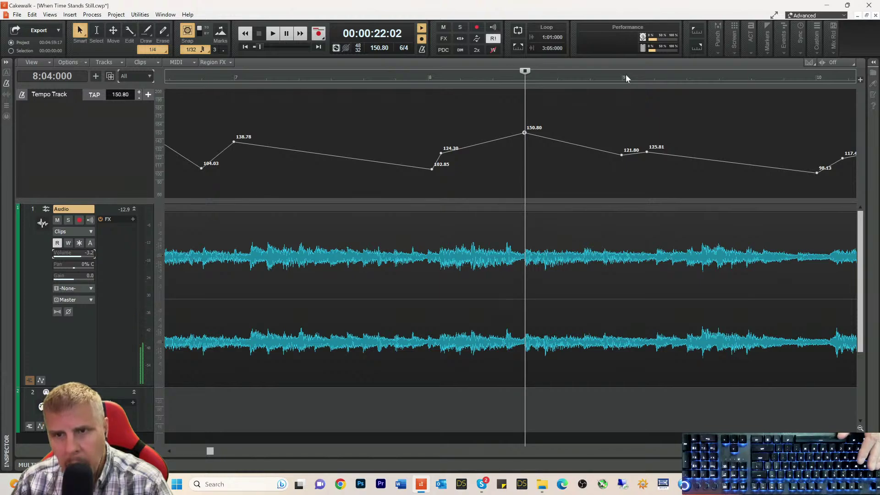
- Lower the tempo node at 9:01:000 to 100.62 BPM and play back from there to check the start of measure 9
drag(622, 157, 626, 166)
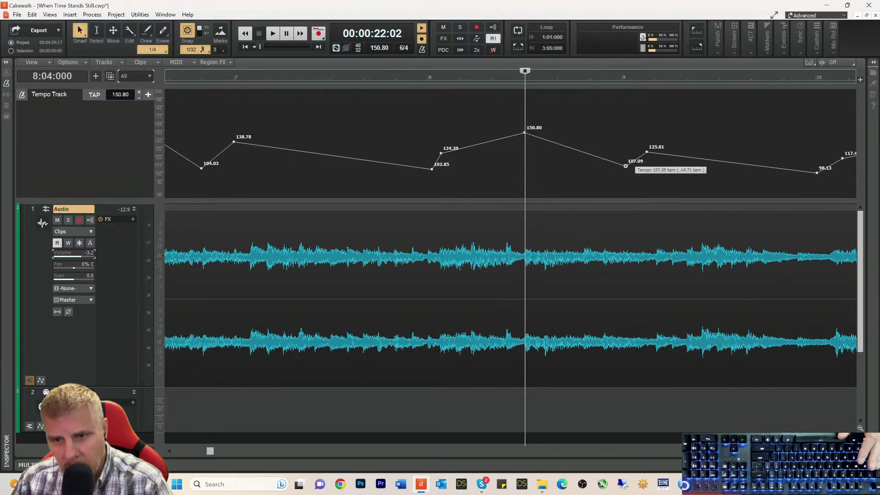
click(623, 79)
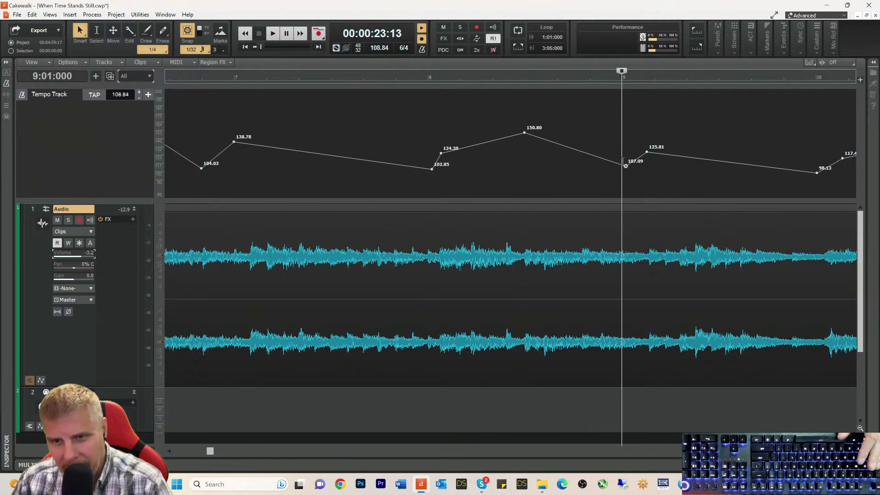
drag(625, 168, 626, 171)
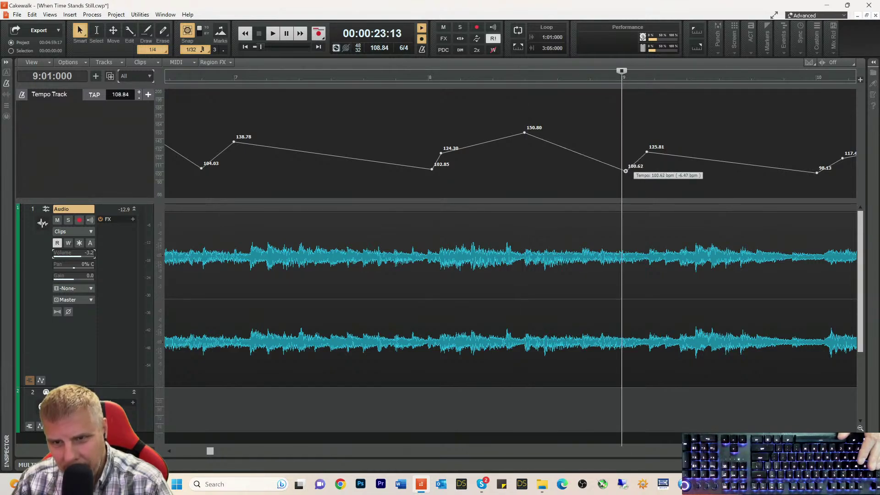
key(space)
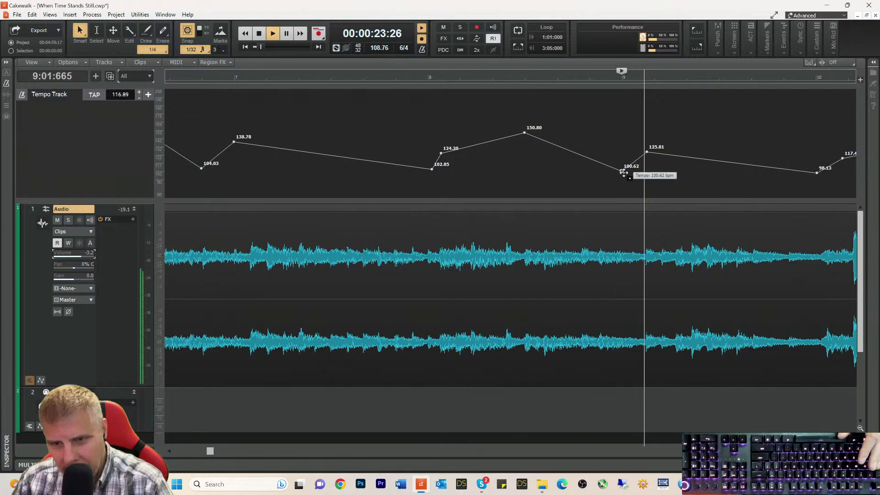
key(space)
key(space)
key(space)
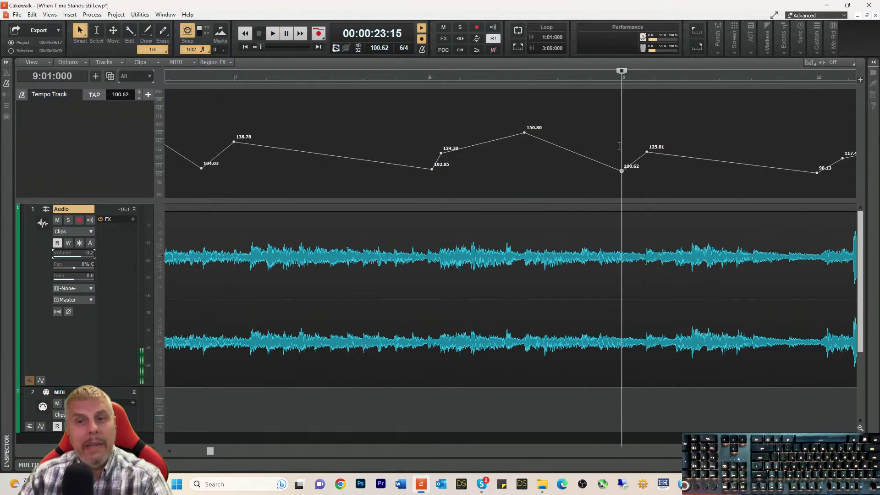
- Play back from 7:06:720 to check measure 8 with the adjusted tempo nodes
click(419, 78)
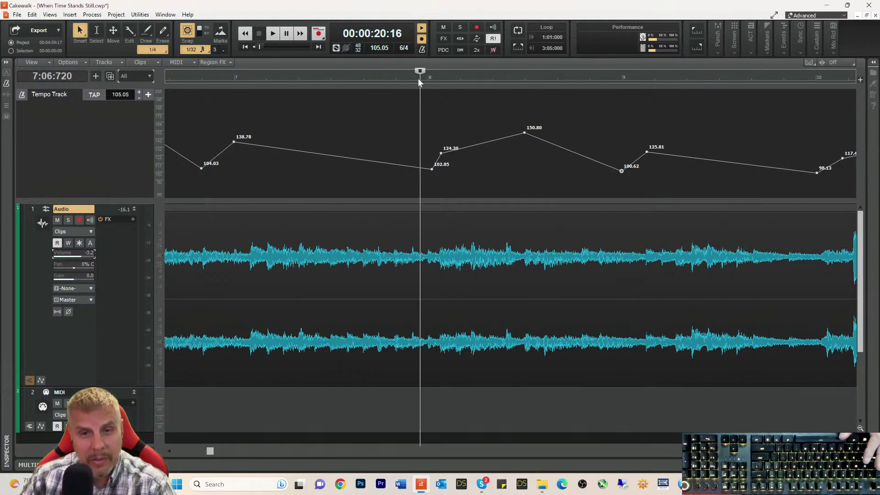
key(space)
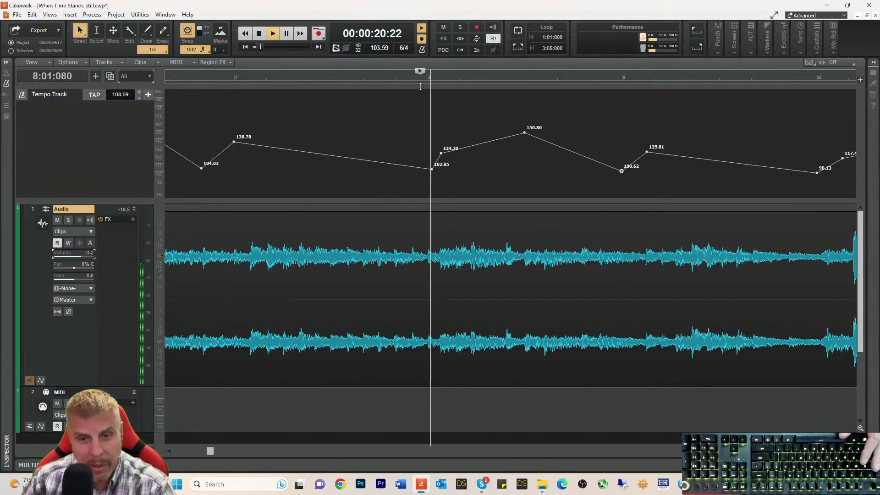
- Stop playback, move the tempo node just after the start of measure 8 to beat 2, and raise it to about 182 bpm
key(space)
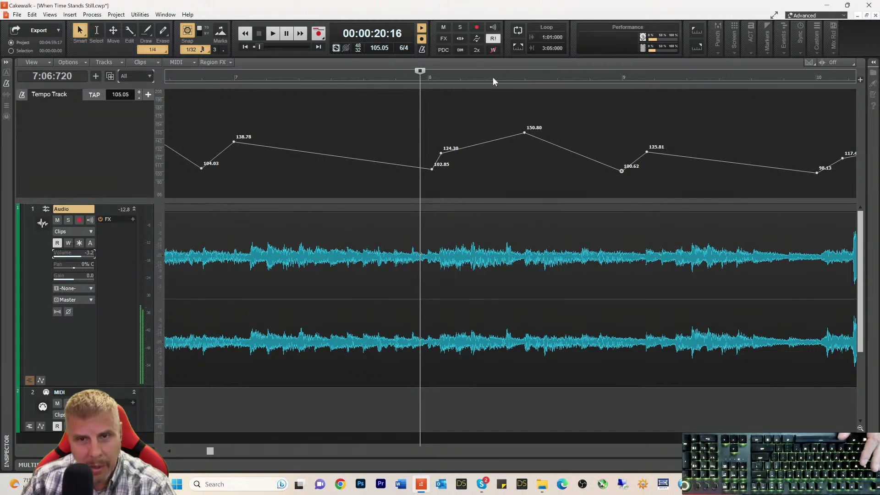
click(494, 78)
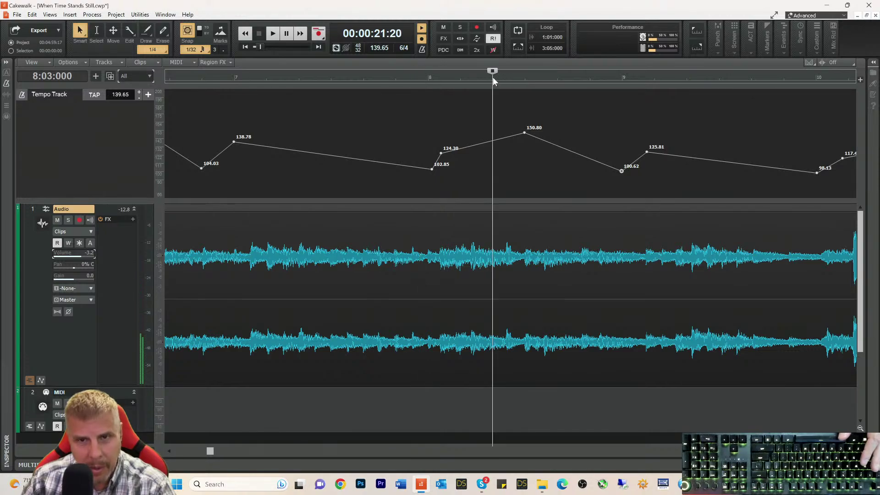
click(460, 78)
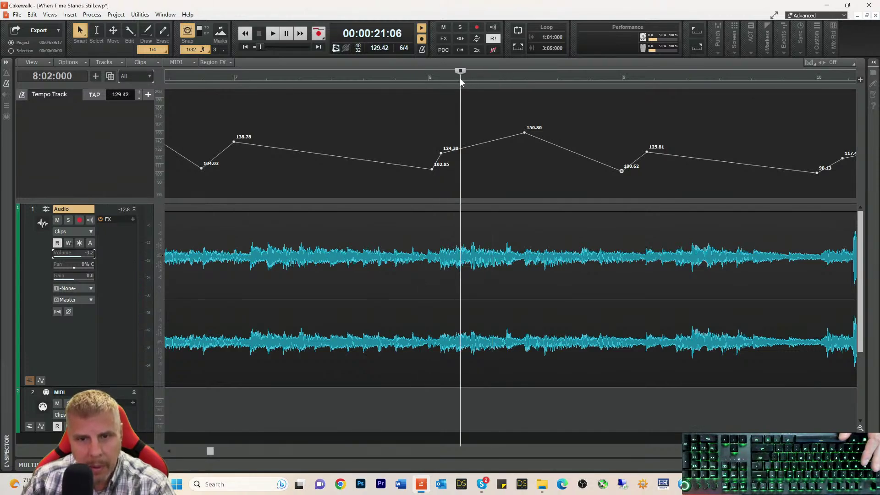
drag(443, 154, 463, 110)
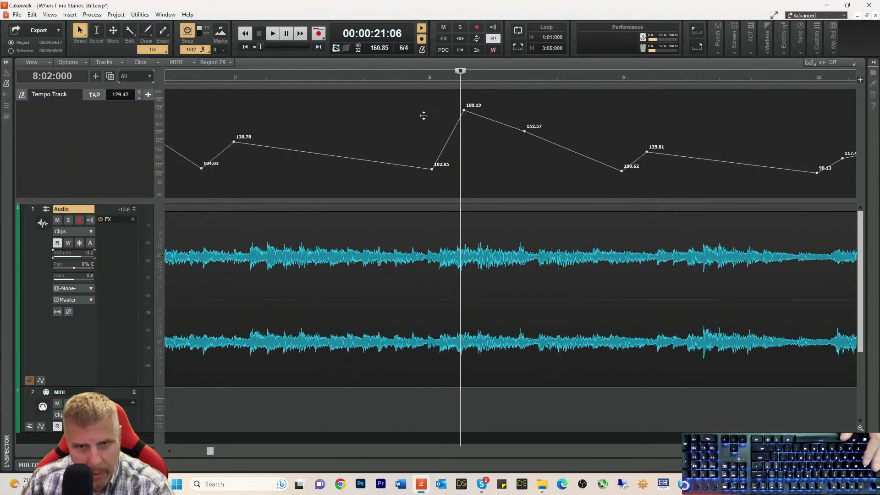
click(424, 115)
click(448, 113)
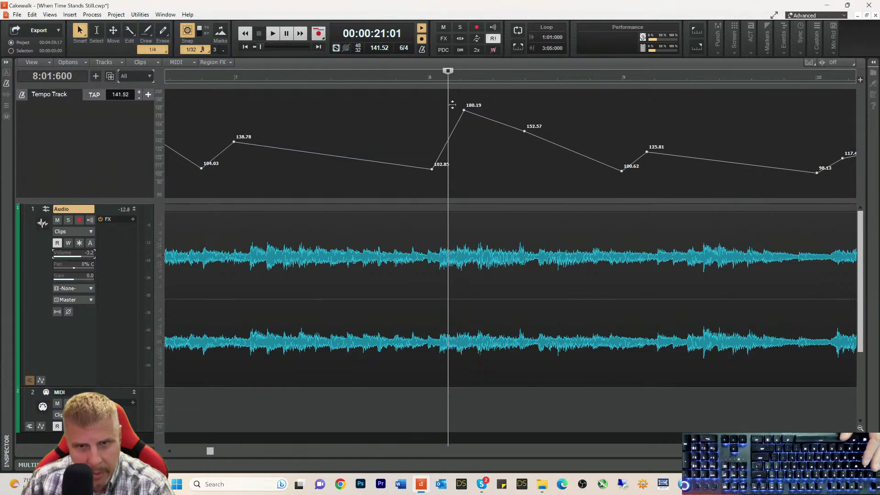
click(460, 81)
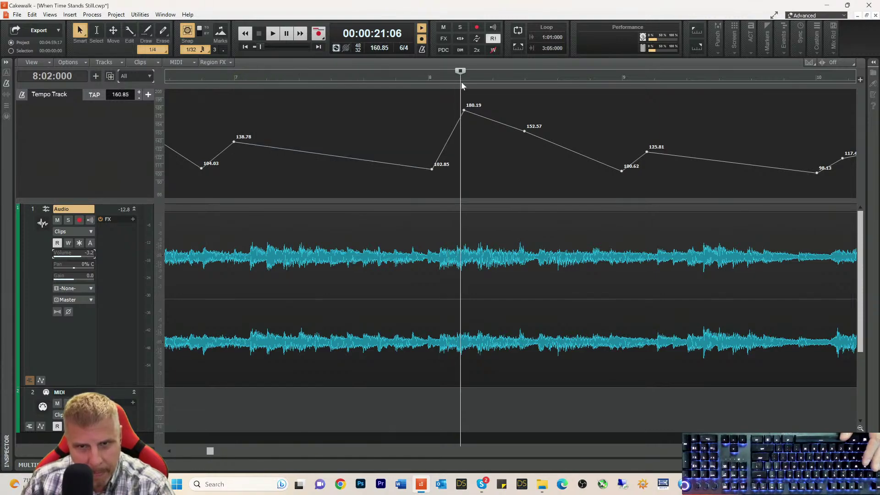
drag(464, 110, 460, 109)
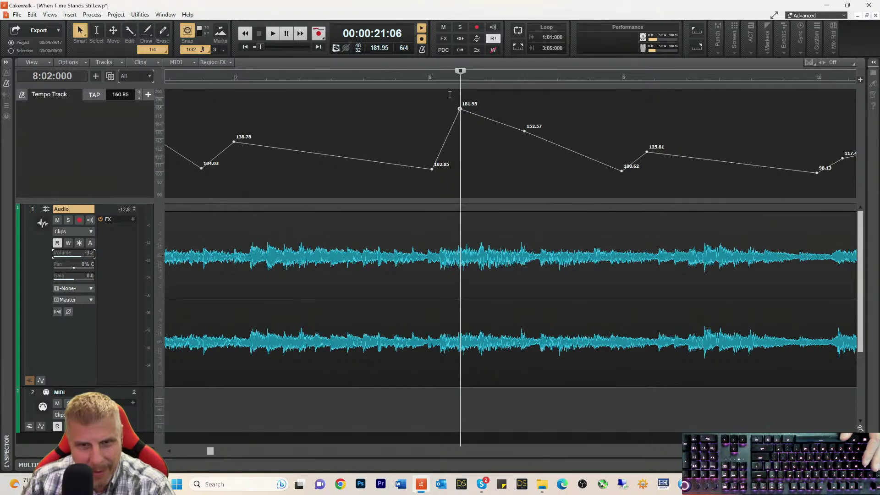
- Play the audio repeatedly from the start of measure 8 to check its first beats against the tempo curve
click(426, 81)
key(space)
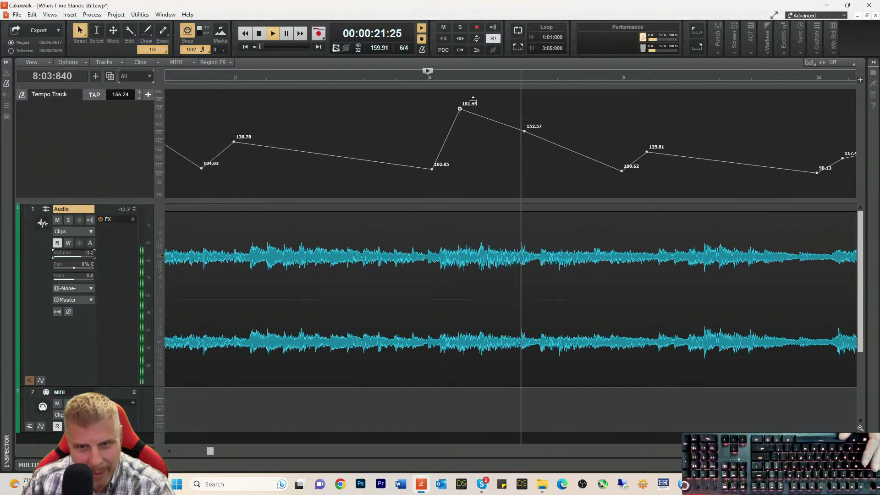
key(space)
key(space)
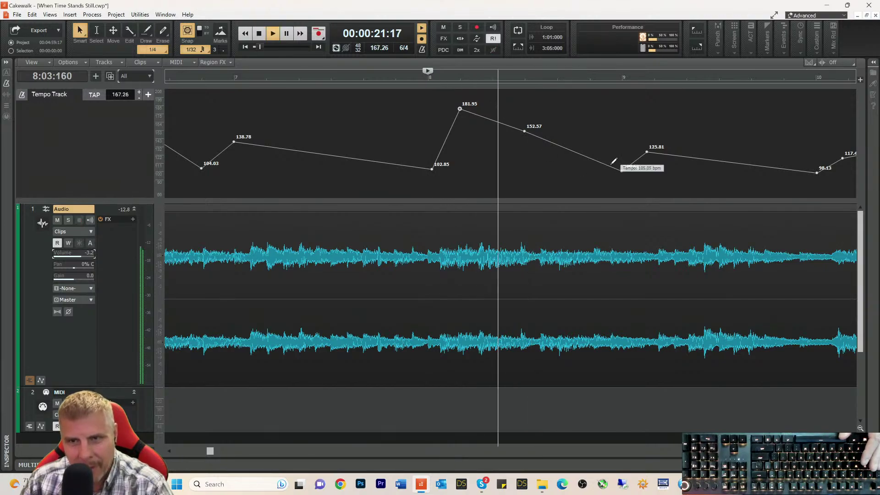
key(space)
key(space)
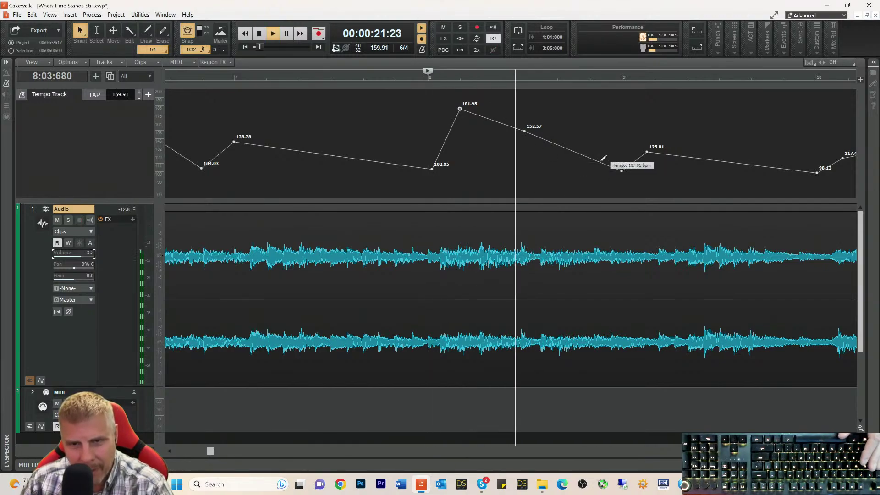
key(space)
- Move the tempo node at beat 4 of measure 8 back to just after beat 3 at about 141 bpm and check playback
drag(526, 132, 504, 141)
key(space)
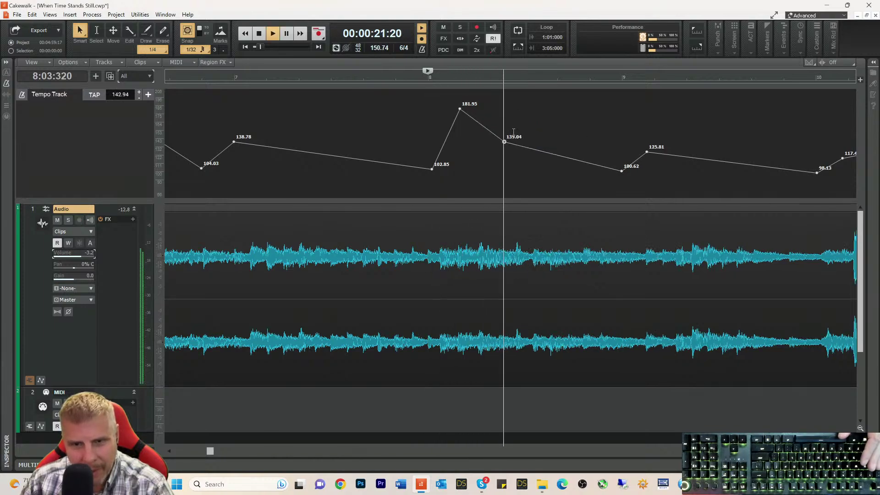
key(space)
click(491, 80)
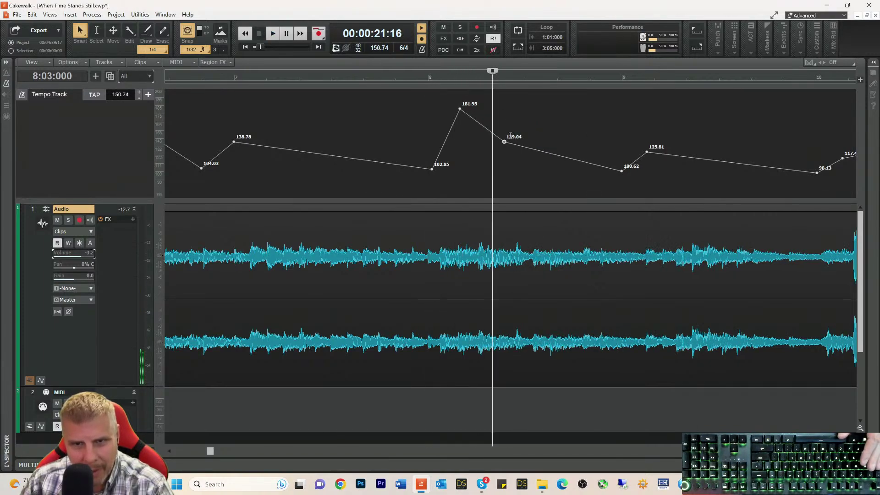
mouse_move(504, 142)
mouse_down()
mouse_move(493, 157)
mouse_move(498, 143)
mouse_up()
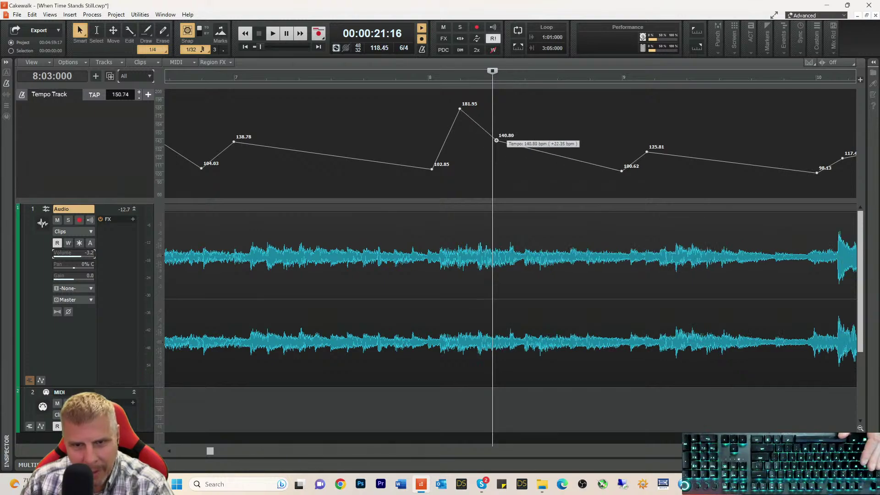
key(space)
key(space)
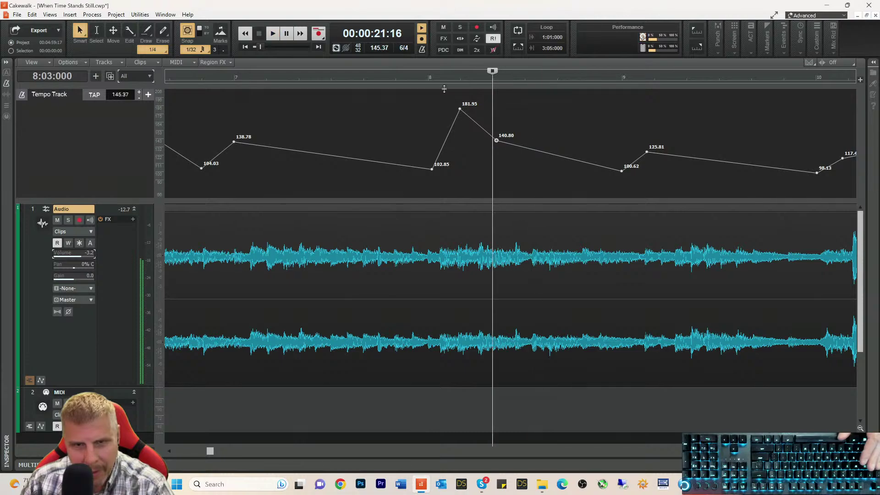
click(419, 76)
key(space)
key(space)
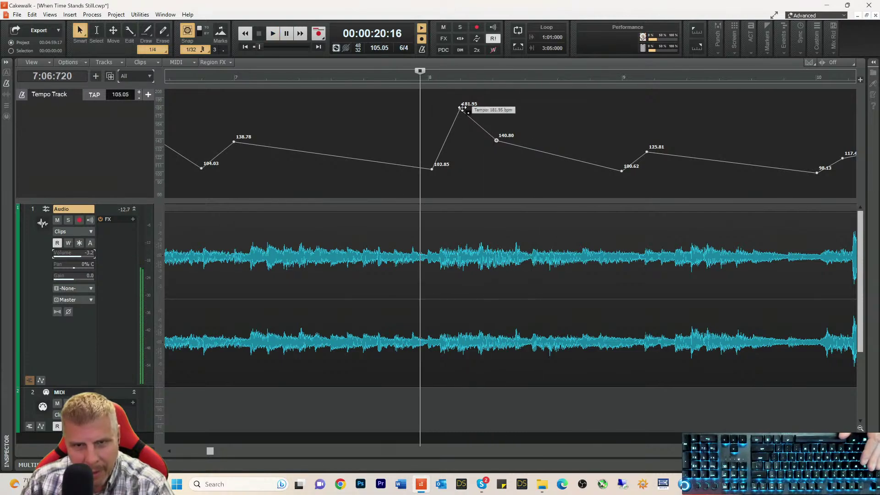
- Lower the tempo node near beat 3 of measure 8 to about 116 bpm and play the result
drag(497, 138, 490, 159)
key(space)
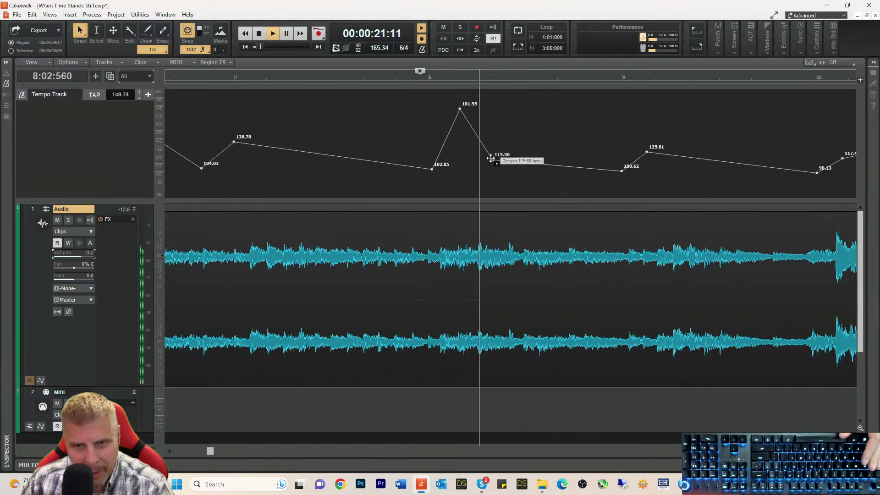
key(space)
- Shift the tempo node near beat 3 of measure 8 to between beats 2 and 3 at about 118 bpm, replaying the passage
mouse_move(490, 158)
mouse_down()
mouse_move(492, 132)
mouse_move(480, 157)
mouse_up()
key(space)
key(space)
key(space)
key(space)
key(space)
key(space)
key(space)
key(space)
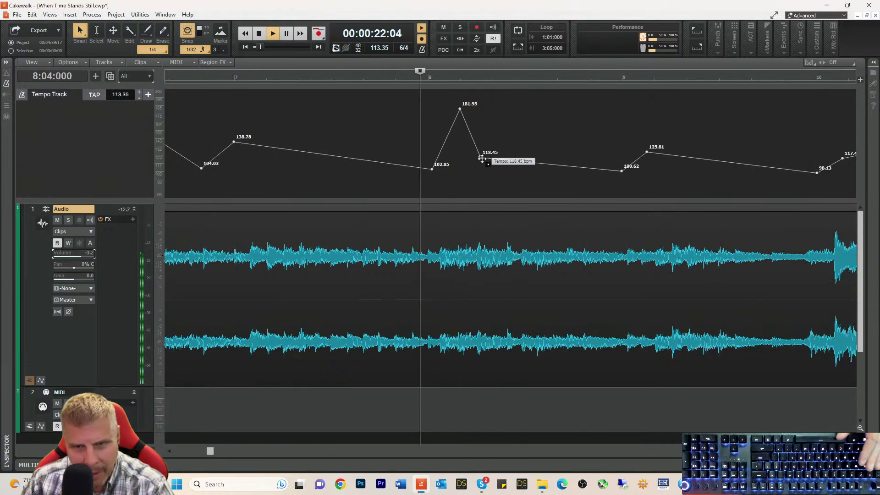
- Lower the tempo node between beats 2 and 3 of measure 8 to about 112 bpm and check playback from beats 3 and 1
drag(482, 158, 480, 163)
key(space)
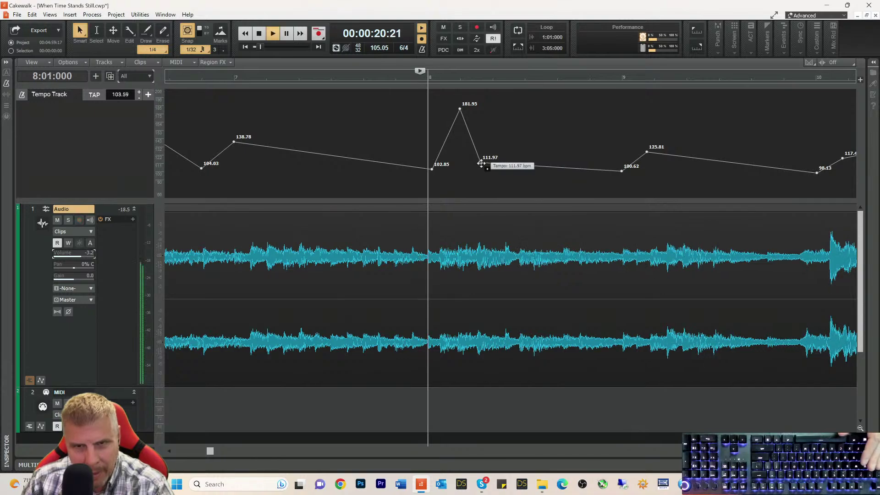
key(space)
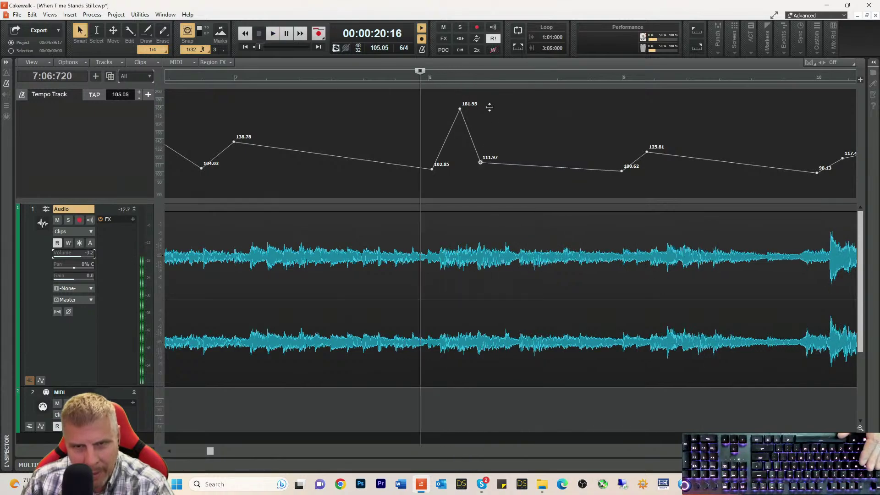
click(494, 81)
key(space)
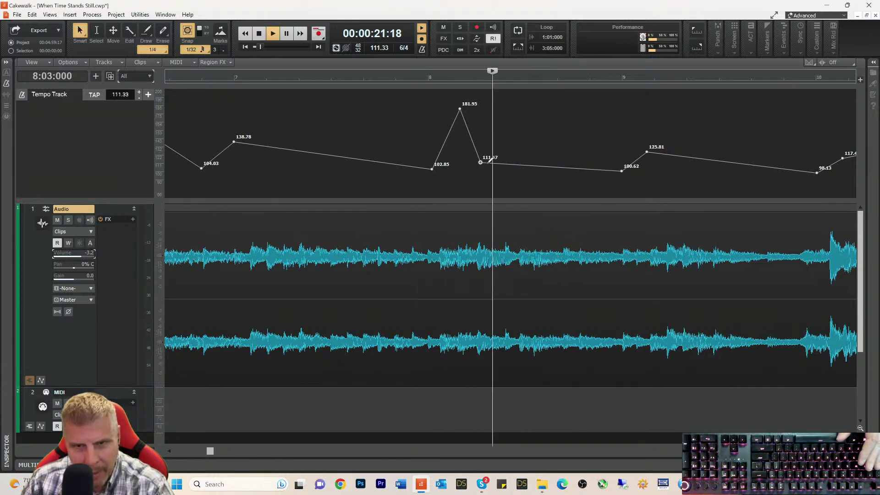
click(428, 80)
key(space)
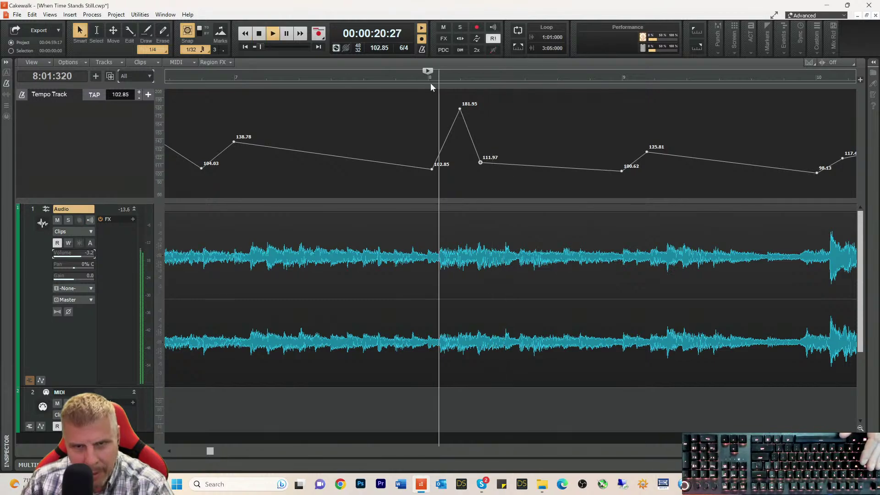
key(space)
- Move the tempo node following the measure 8 peak onto beat 3 at about 109 bpm and replay the measure from its start
drag(481, 164, 492, 164)
key(space)
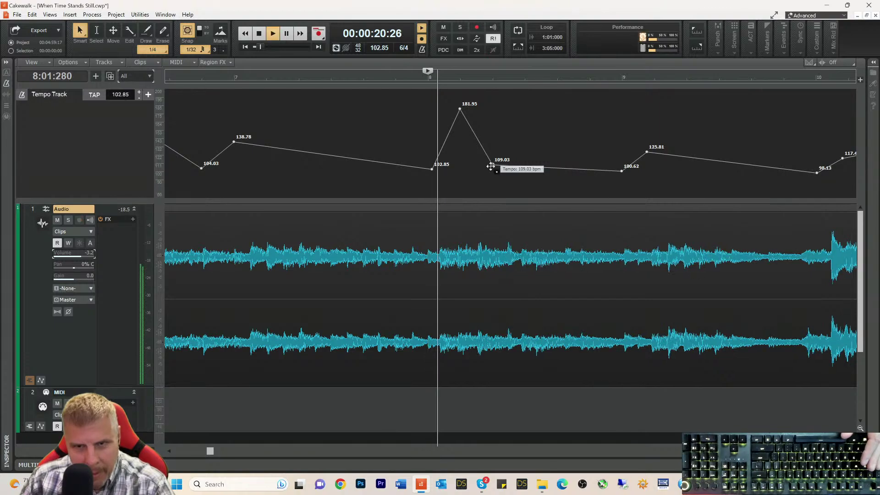
key(space)
key(space)
key(space)
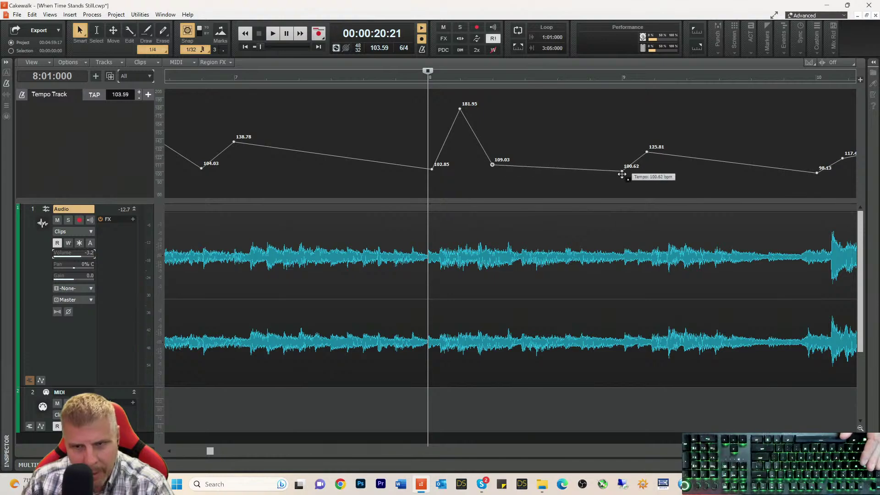
key(space)
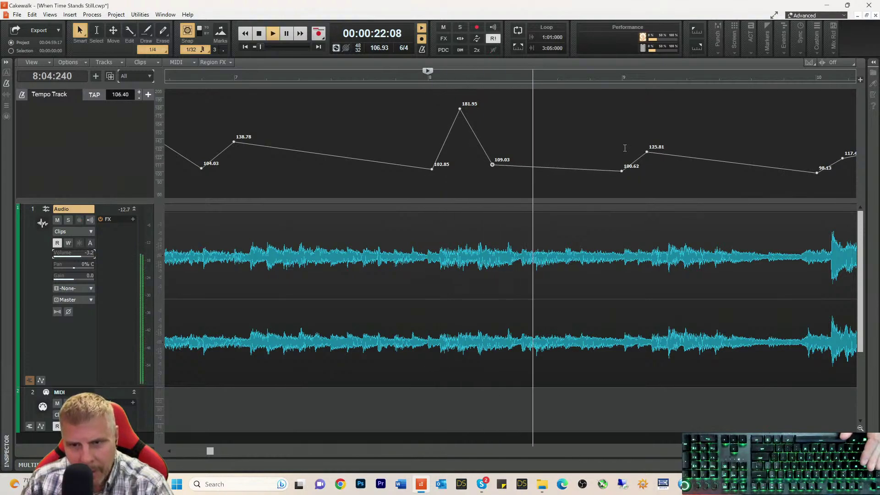
key(space)
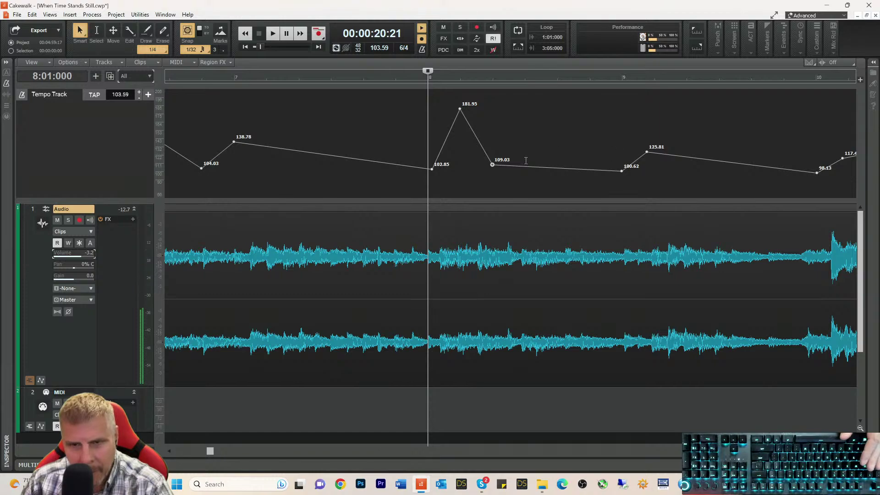
key(space)
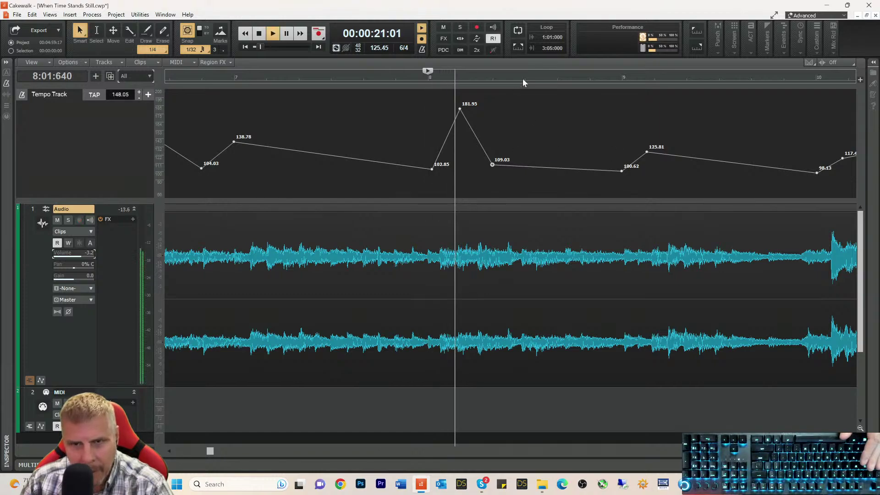
key(space)
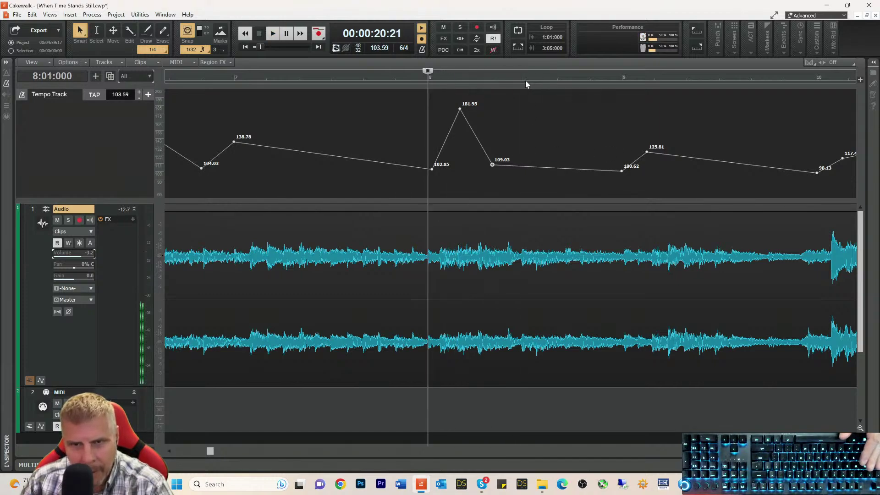
- Add a tempo node at beat 4 of measure 8, raise it to about 133 bpm, and play from there
click(524, 80)
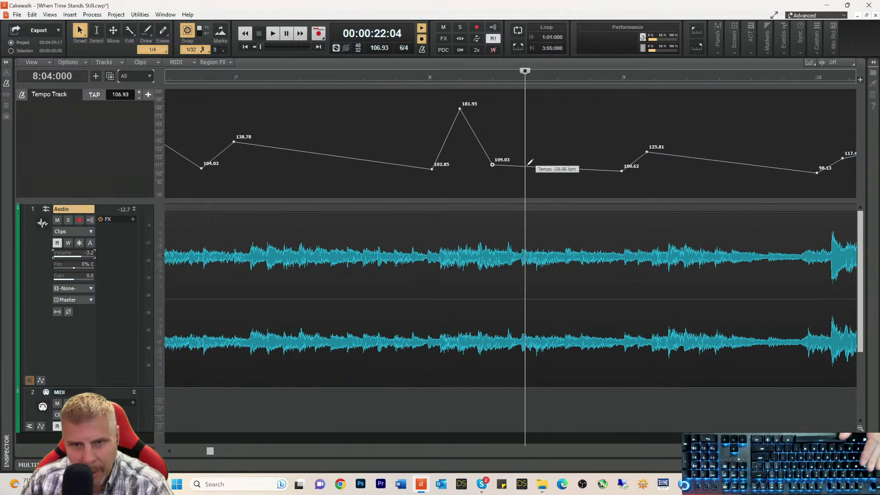
drag(527, 165, 525, 146)
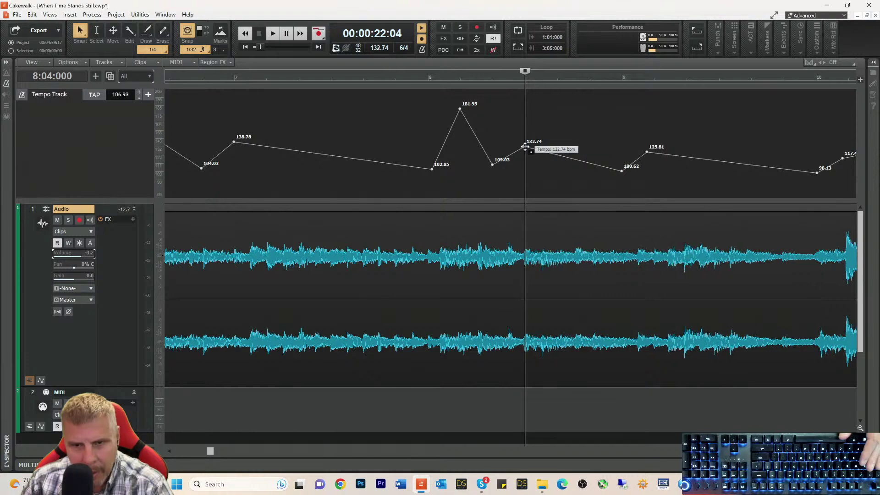
key(space)
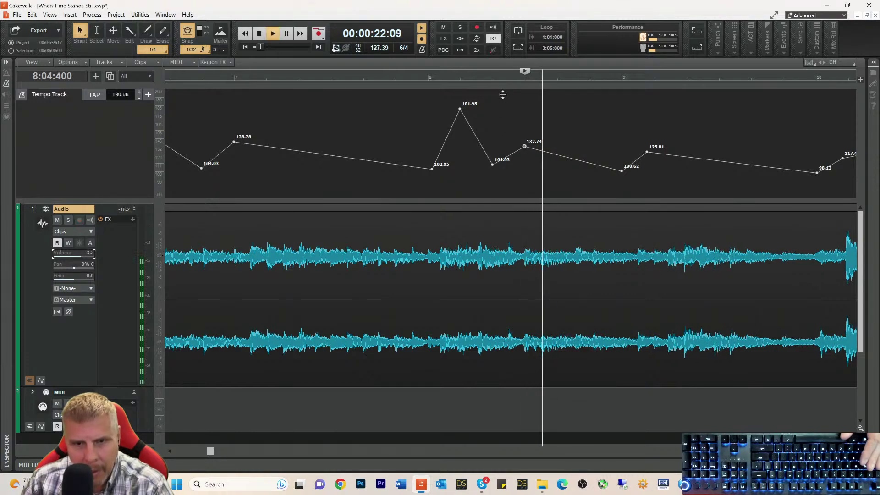
key(space)
key(space)
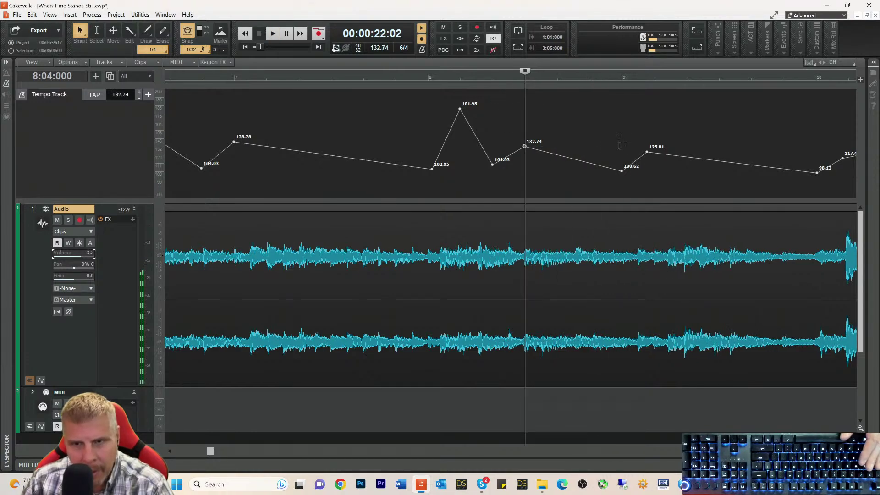
key(space)
- Locate the start of measure 9, and play from just before measure 8 to check the adjusted beats
click(622, 79)
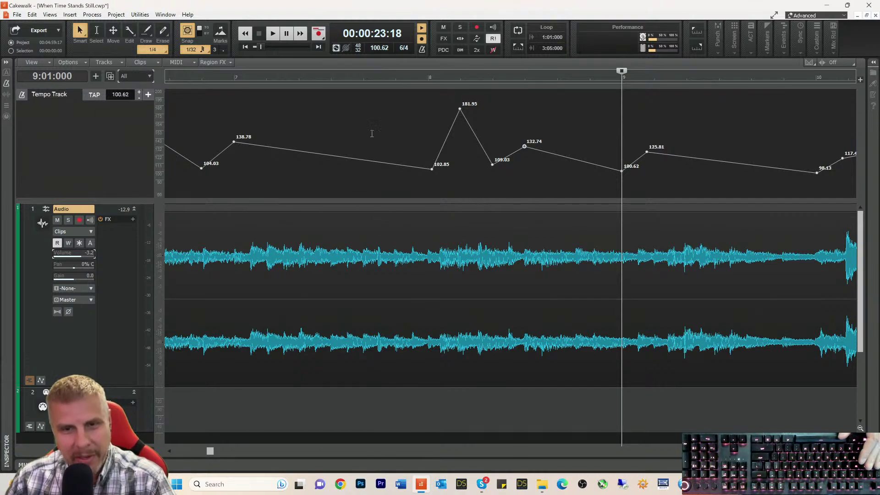
click(414, 76)
key(space)
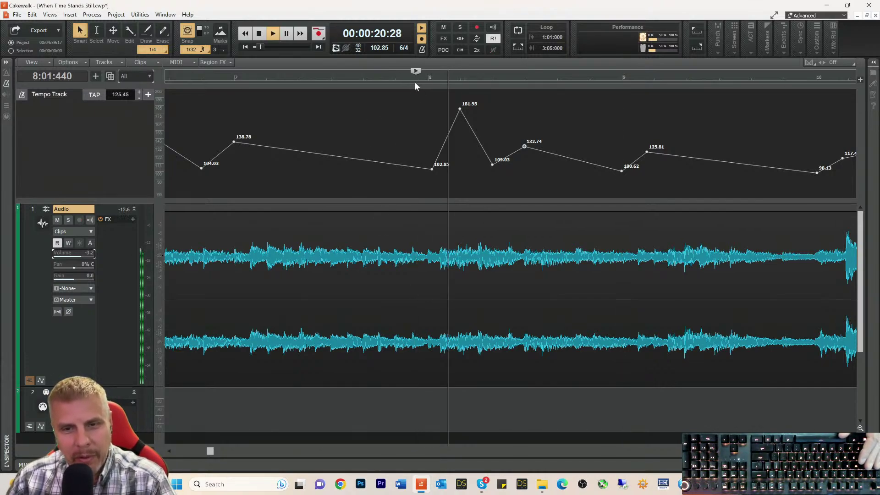
key(space)
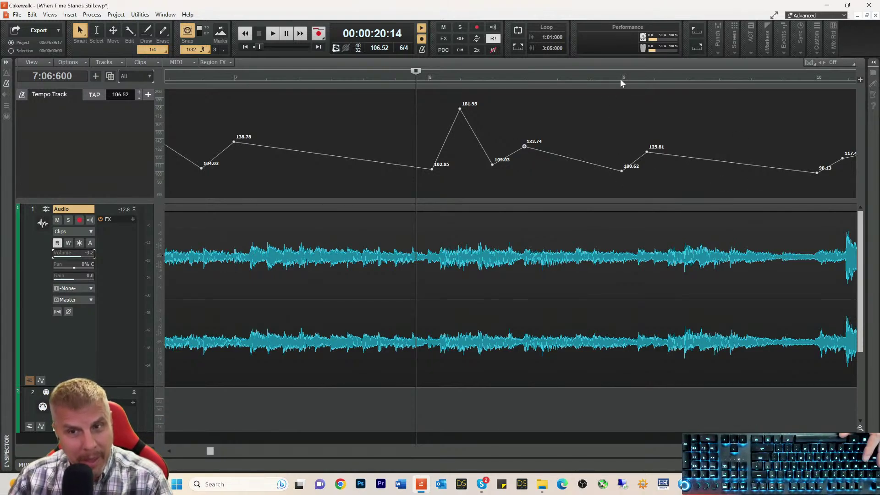
key(space)
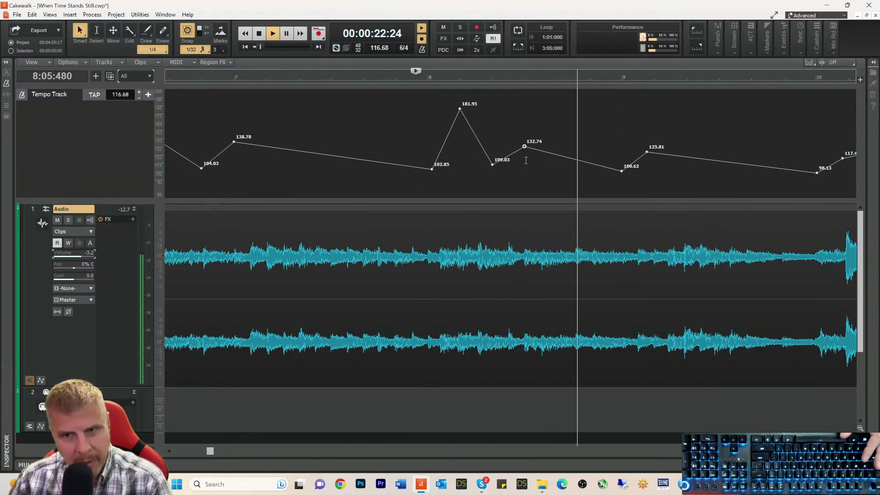
- Stop playback and listen briefly from the start of measure 9
key(space)
click(622, 80)
key(space)
key(space)
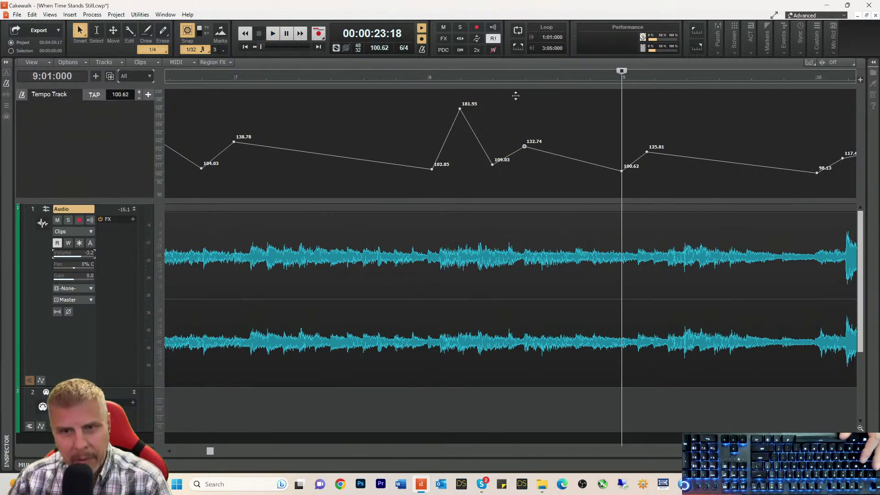
- Raise the tempo node at beat 4 of measure 8 to about 143 bpm and replay from just before the measure
click(524, 79)
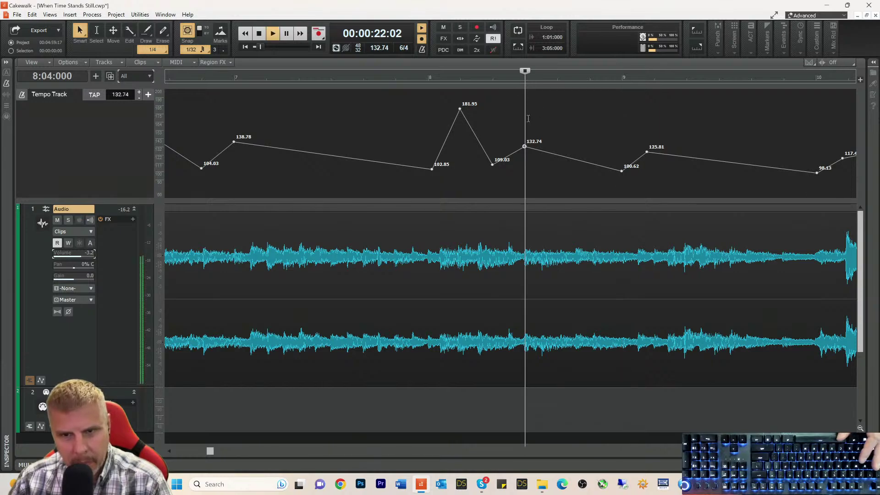
drag(525, 146, 525, 138)
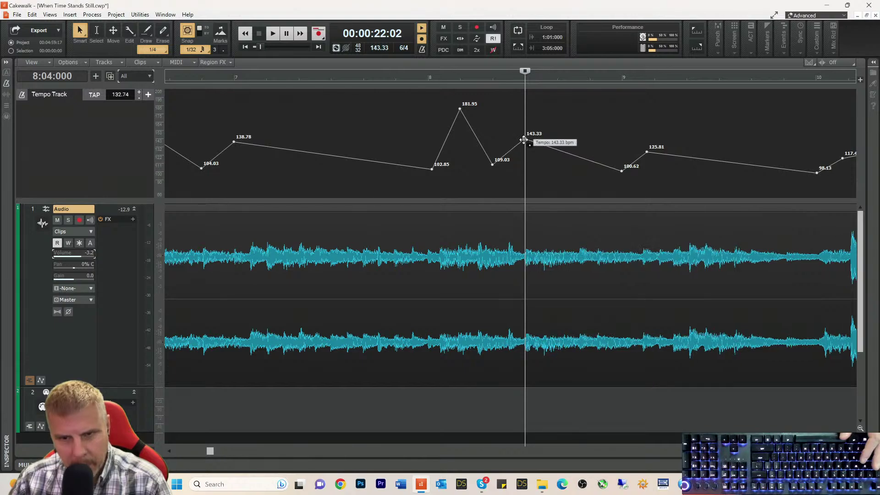
click(423, 83)
key(space)
key(space)
key(space)
key(space)
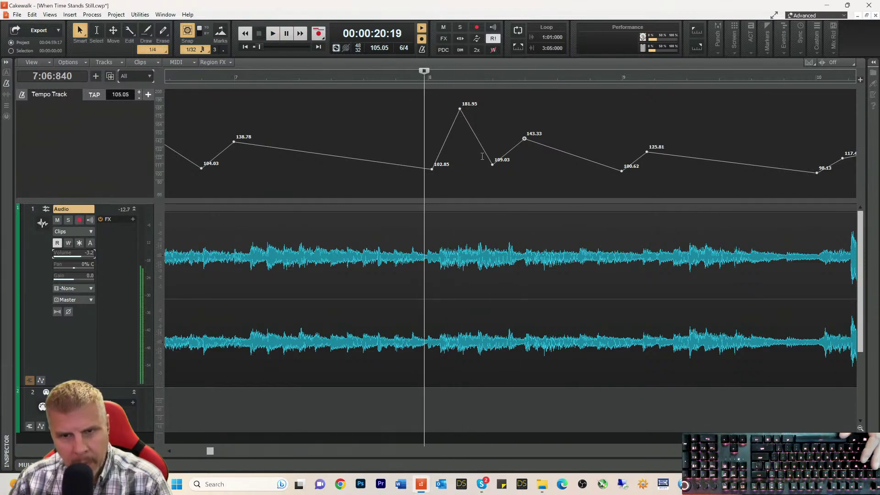
- Lower the tempo node at beat 3 of measure 8 to about 100 bpm and replay from just before the measure
drag(492, 164, 492, 173)
key(space)
key(space)
key(space)
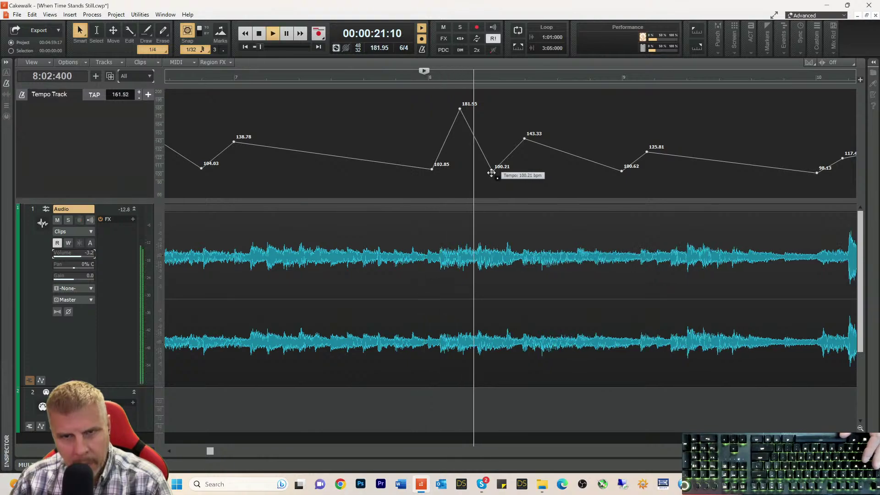
key(space)
key(space)
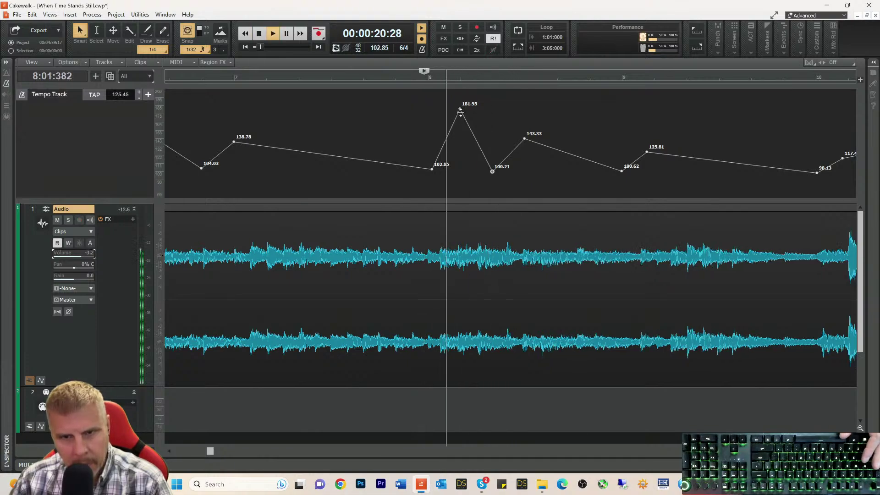
key(space)
- Raise the peak tempo node at beat 2 of measure 8 to about 194 bpm and replay from just before the measure
click(460, 79)
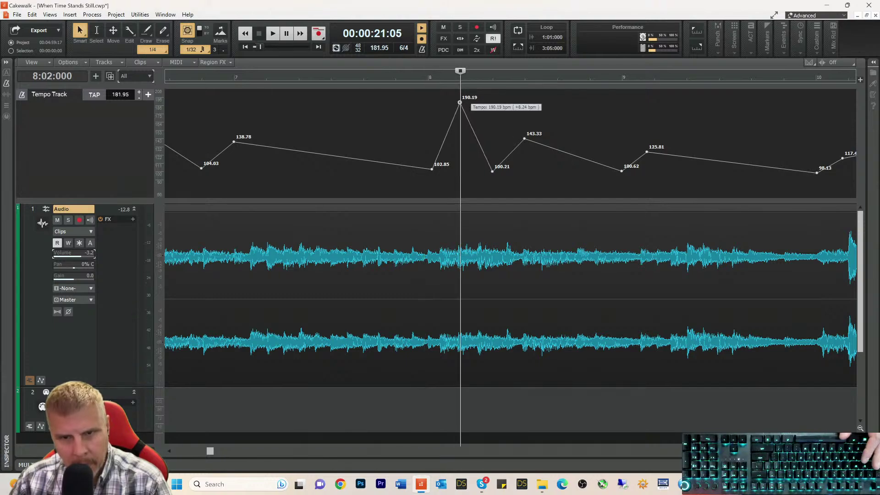
drag(459, 108, 459, 100)
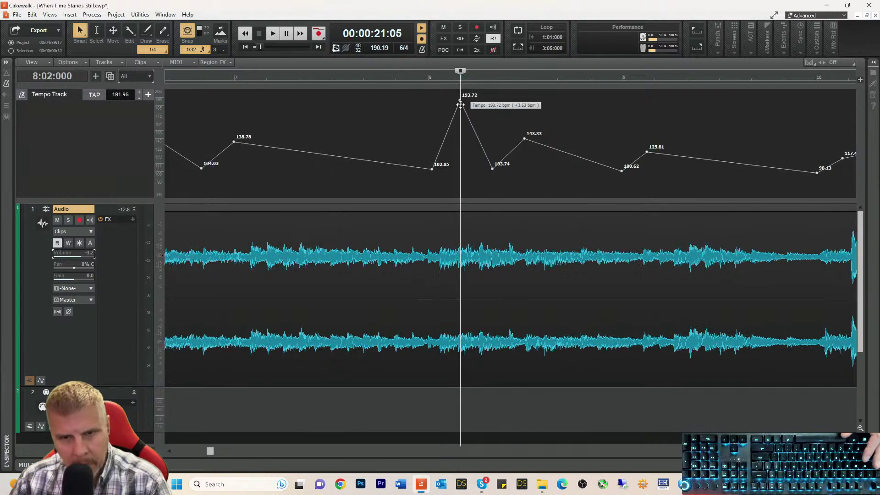
key(space)
key(space)
click(422, 76)
key(space)
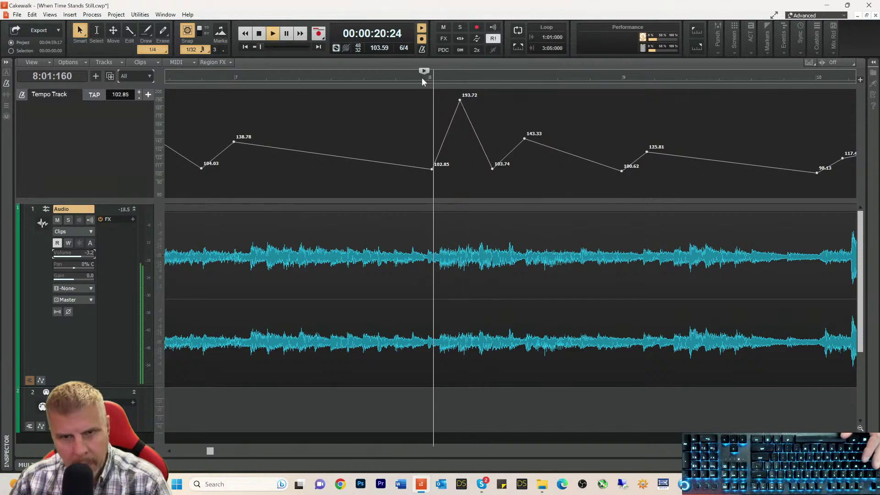
key(space)
- Lower the beat 3 tempo node of measure 8 to about 98 bpm and check the measure by playing it
drag(492, 168, 493, 171)
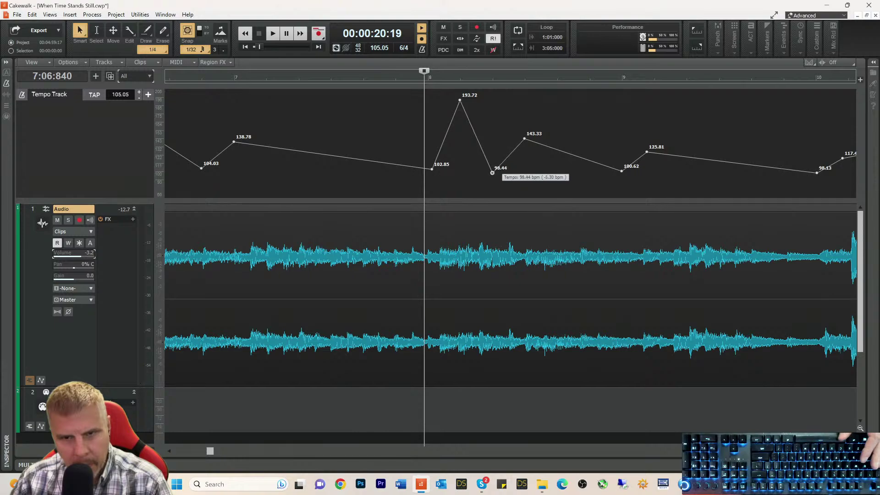
key(space)
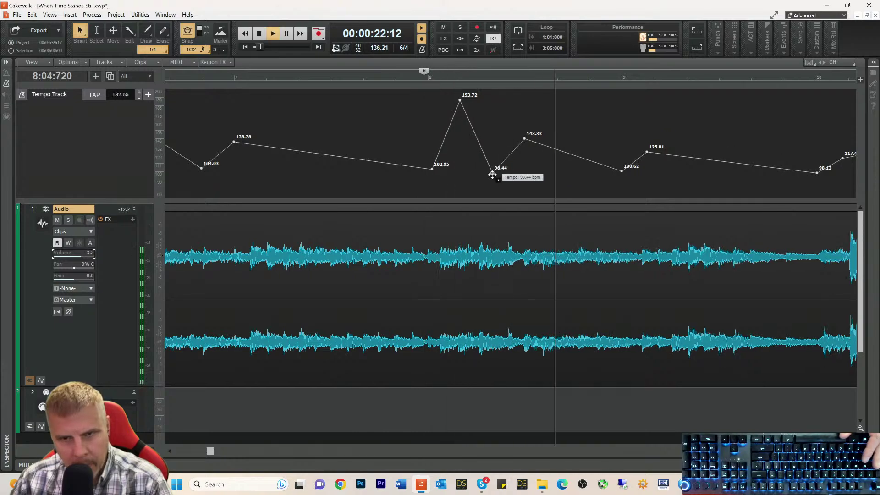
key(space)
key(space)
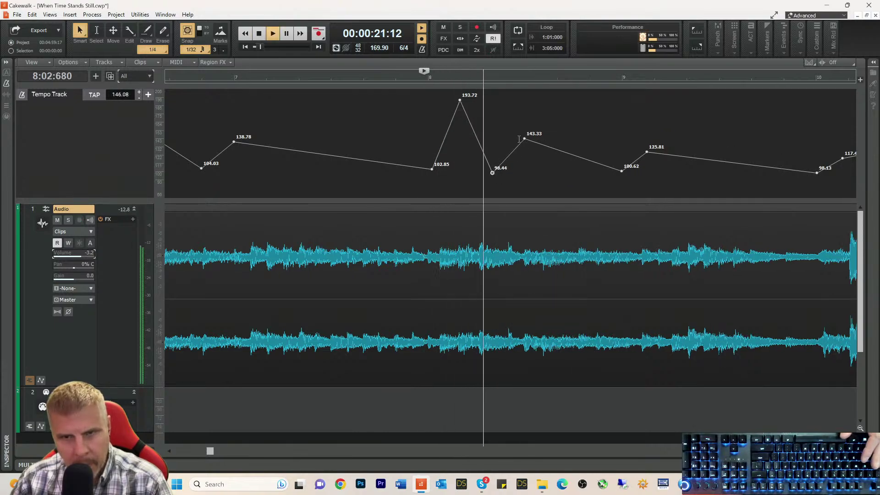
key(space)
- Raise the beat 4 tempo node of measure 8 to about 152 bpm and play from that beat
click(525, 83)
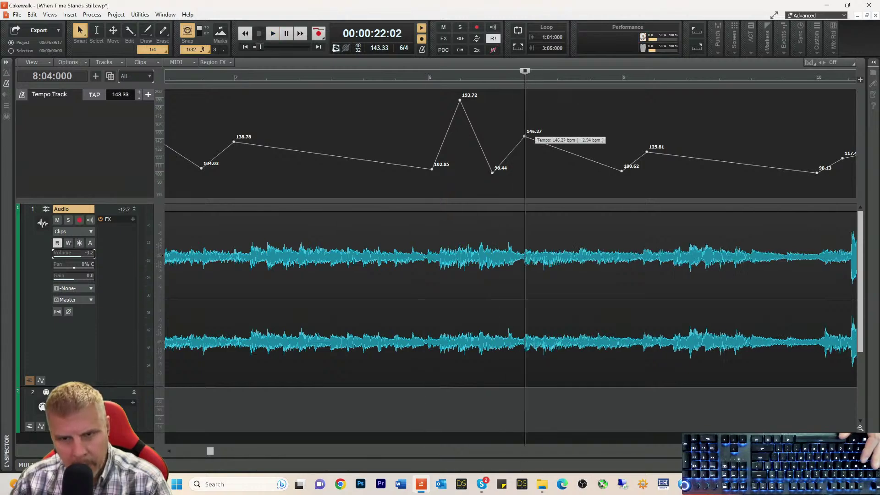
drag(526, 138, 525, 133)
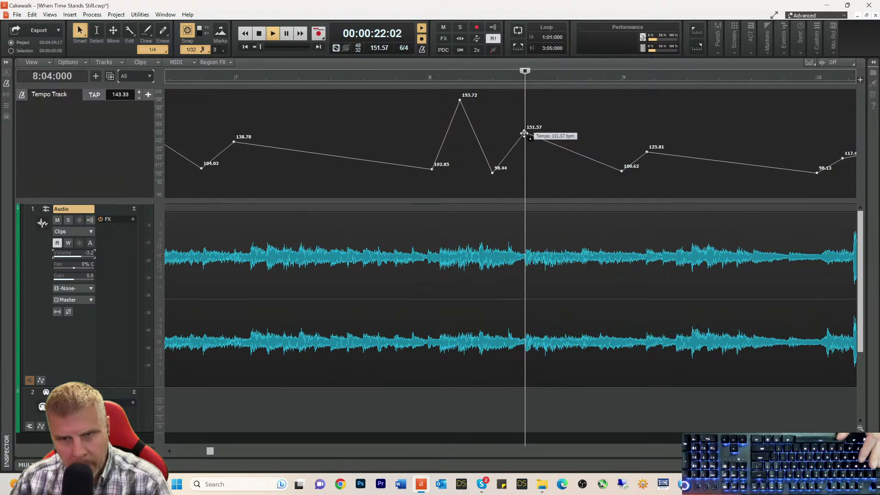
key(space)
key(space)
key(space)
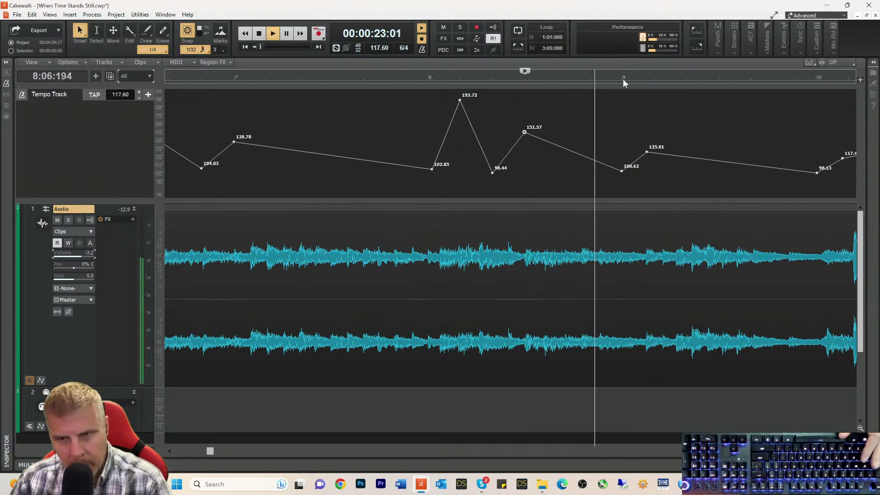
key(space)
- Listen from the start of measure 9, and move its second tempo node onto beat 2 at about 140 bpm
click(623, 79)
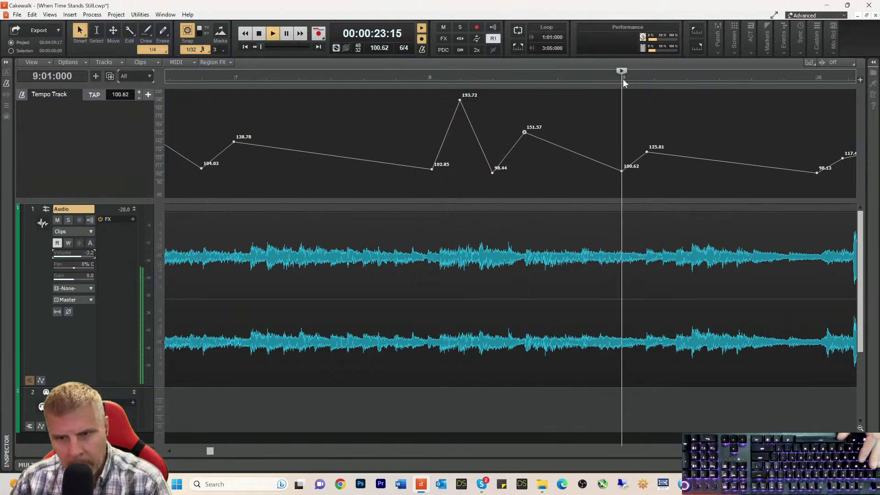
key(space)
key(space)
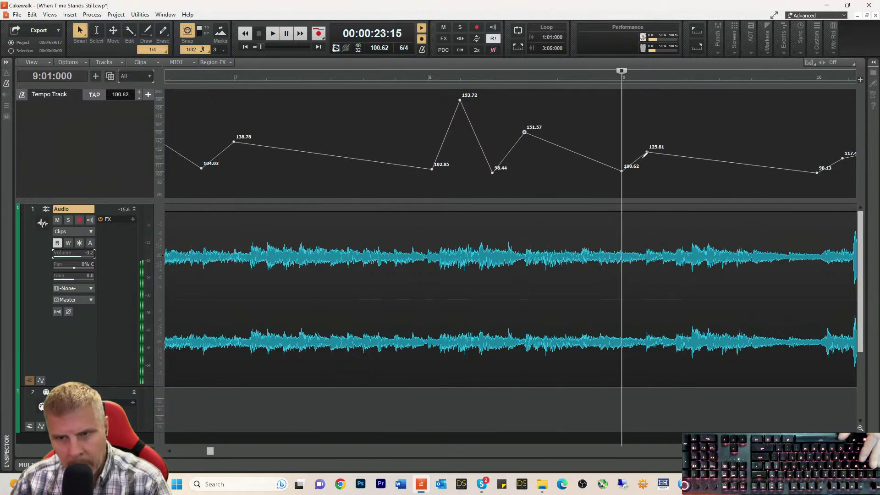
click(655, 81)
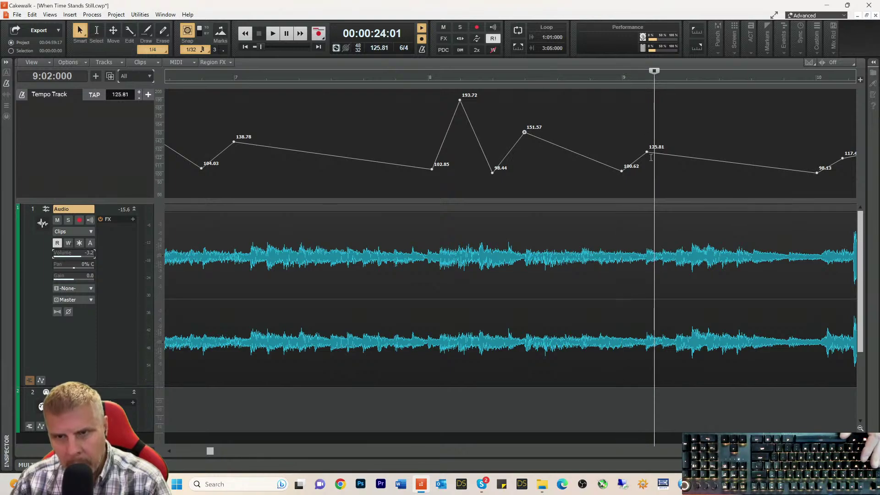
mouse_move(649, 153)
mouse_down()
mouse_move(654, 100)
mouse_move(654, 145)
mouse_up()
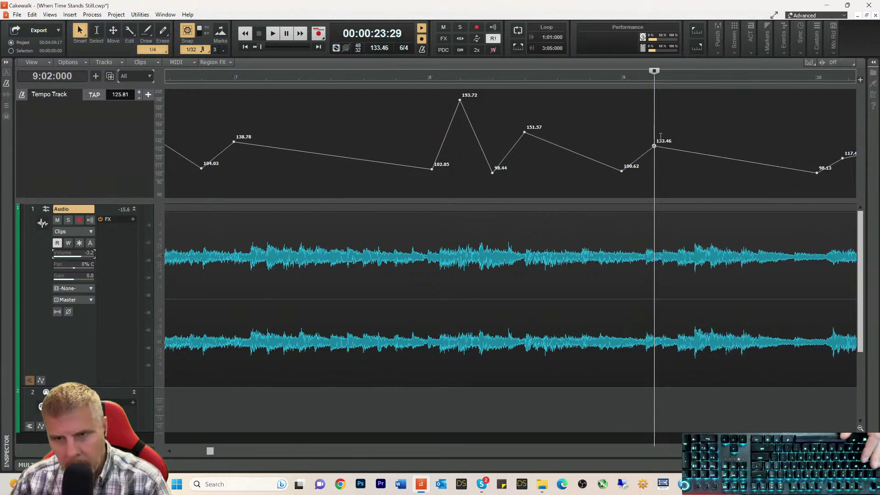
mouse_move(654, 146)
mouse_down()
mouse_move(658, 122)
mouse_move(650, 162)
mouse_move(654, 141)
mouse_up()
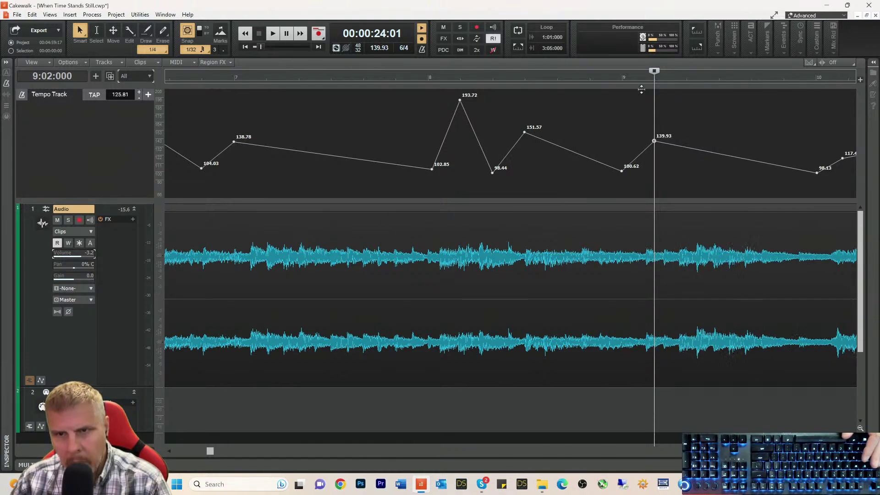
- Play from the start of measure 9 into measure 10 to check the beats against the audio
click(621, 80)
key(space)
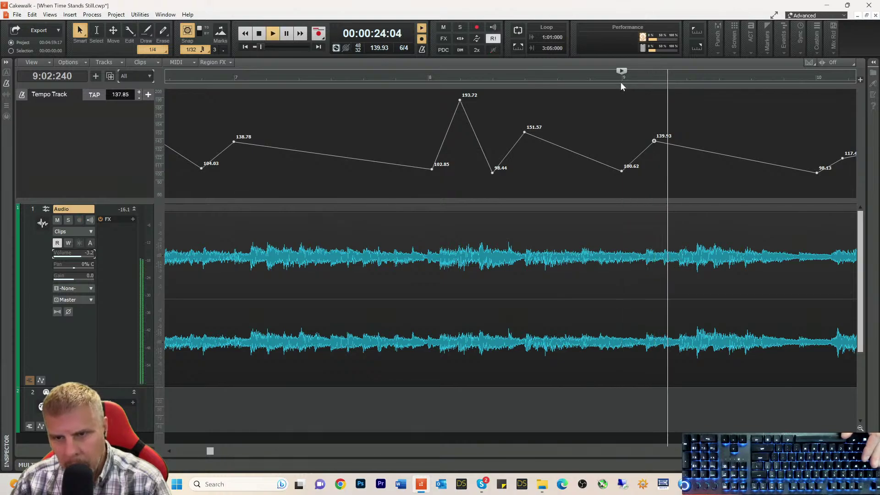
key(space)
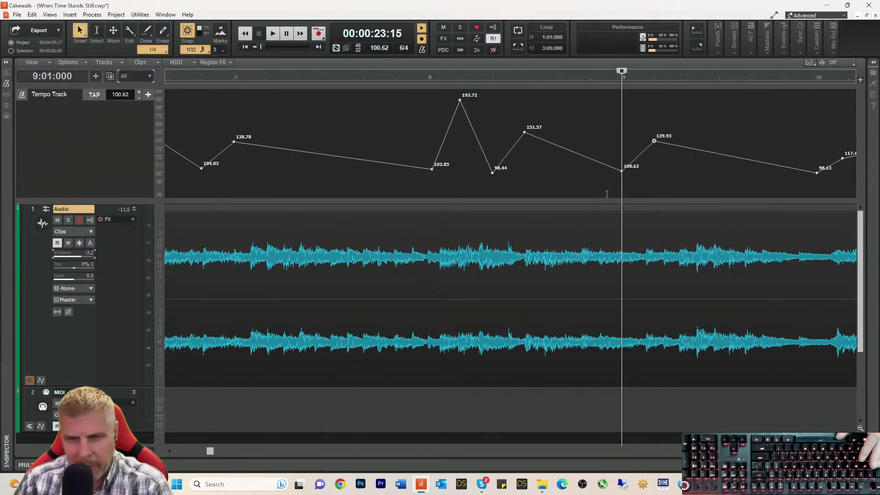
key(space)
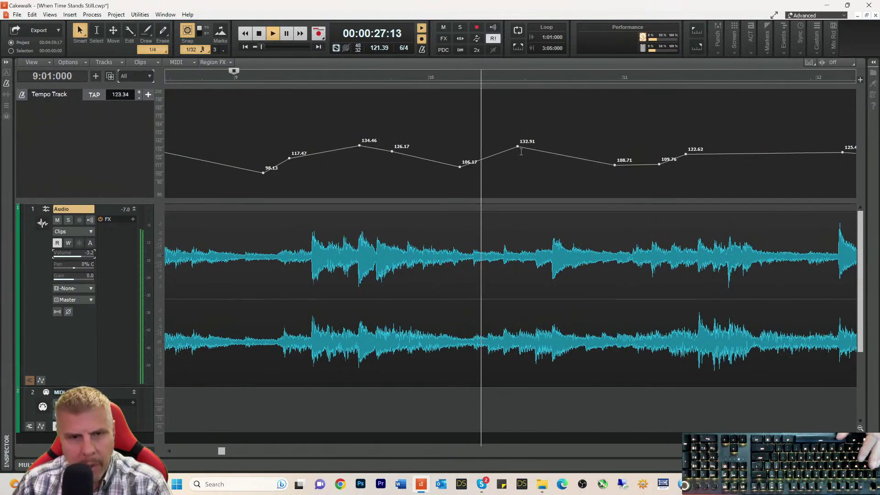
key(space)
key(space)
key(space)
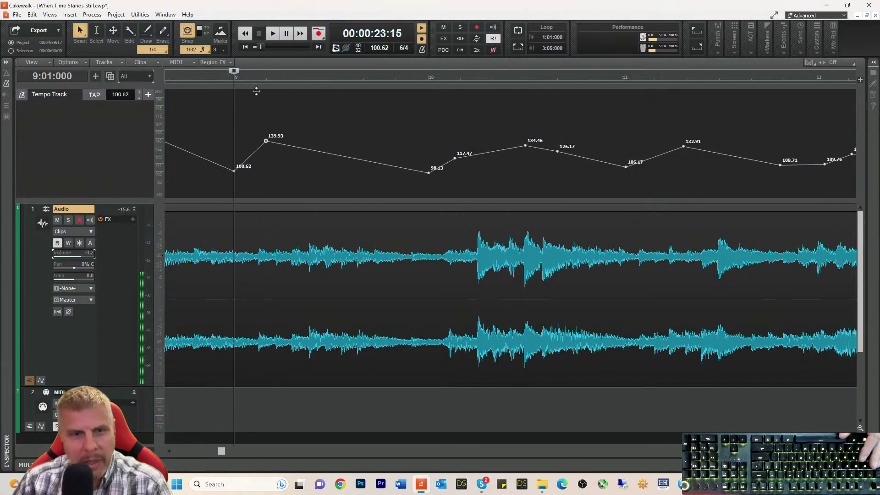
- Move the tempo node onto the start of measure 10 at about 79 bpm, removing the stray node beside it
click(429, 82)
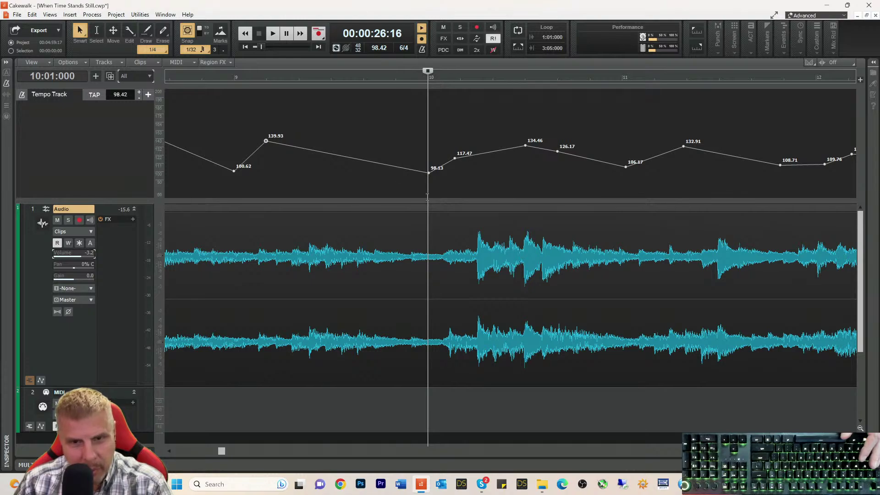
drag(430, 173, 423, 182)
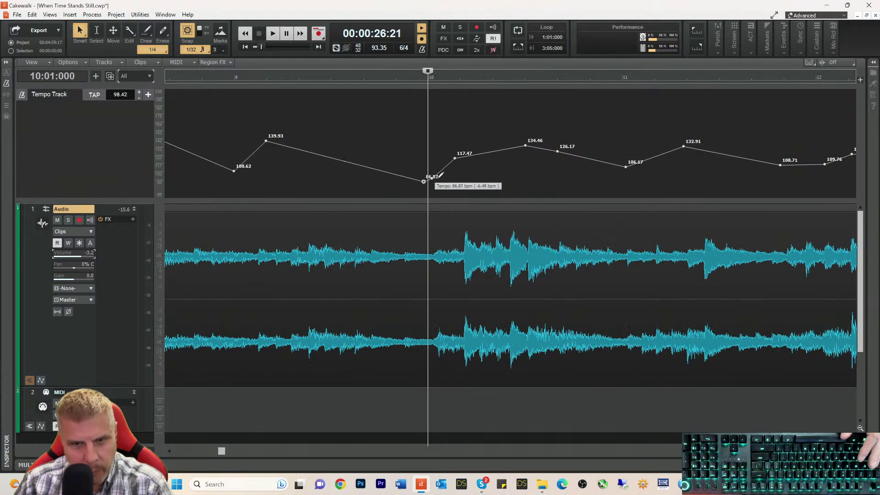
right_click(430, 180)
click(449, 196)
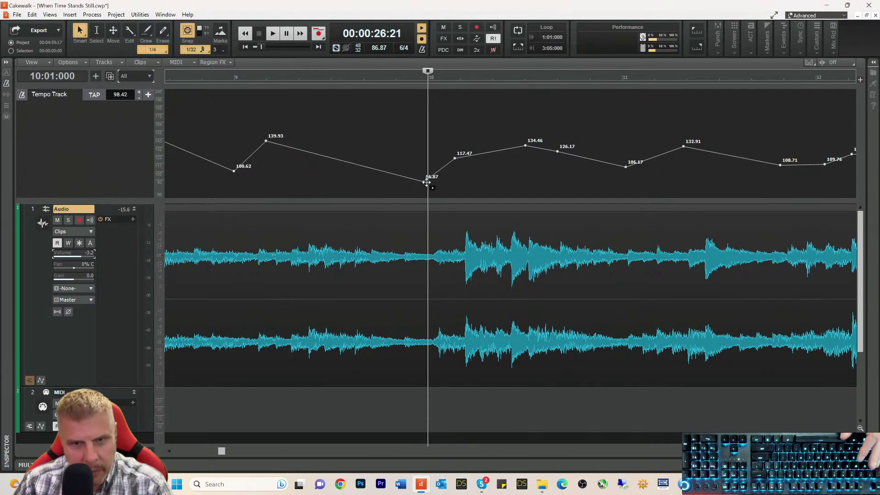
drag(428, 185, 428, 188)
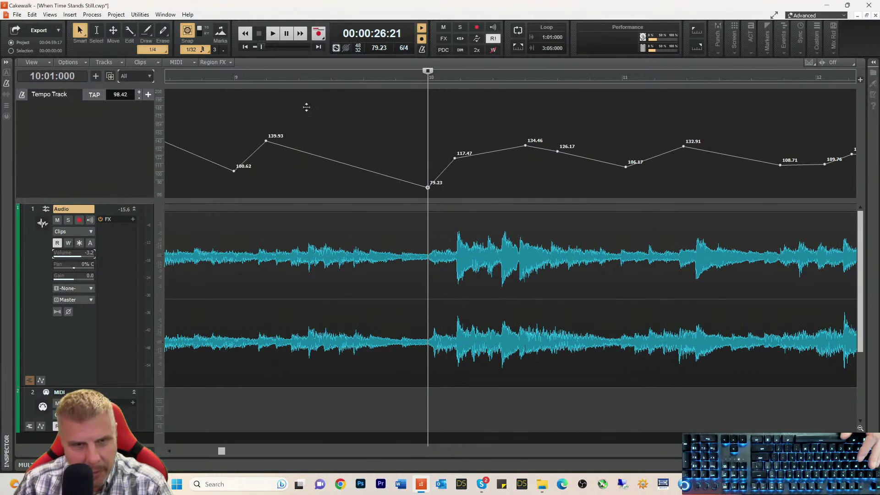
- Play from just before measure 9 and from the start of measure 10 to check the beat alignment
click(217, 76)
key(space)
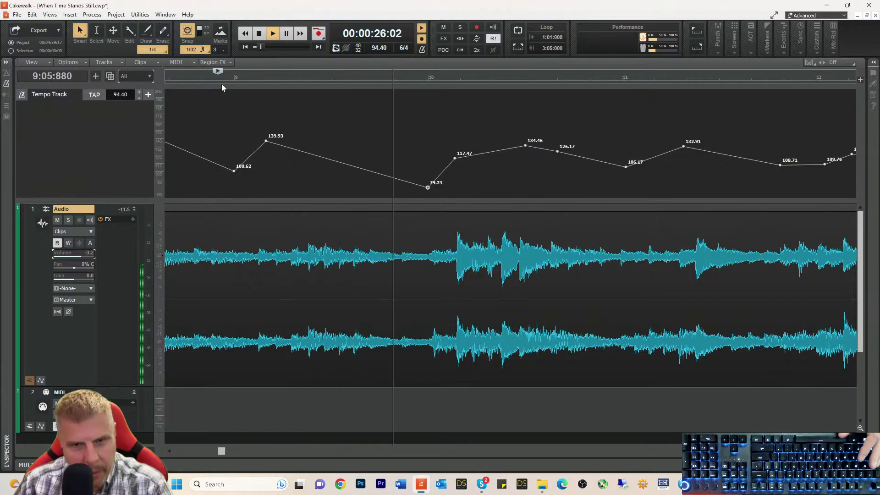
key(space)
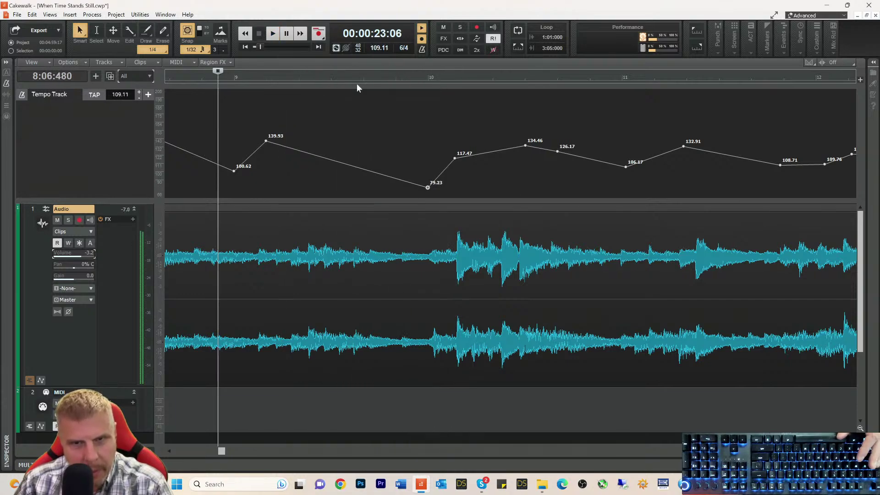
click(428, 77)
key(space)
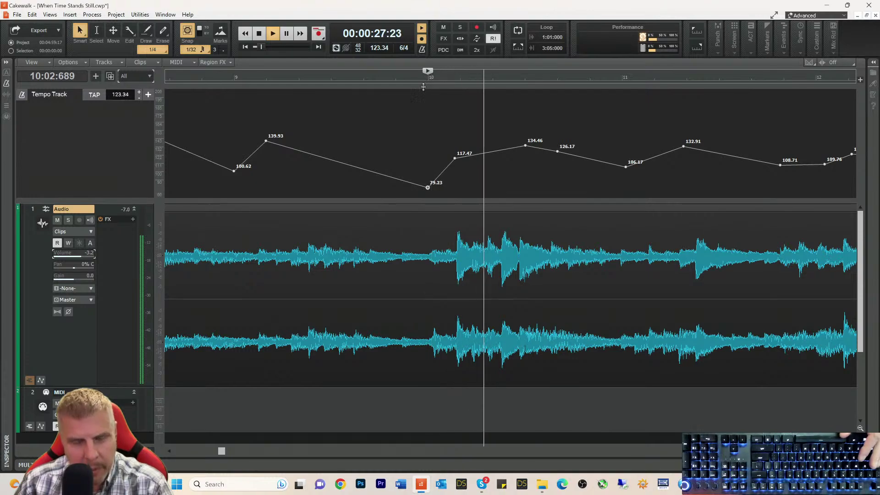
key(space)
key(space)
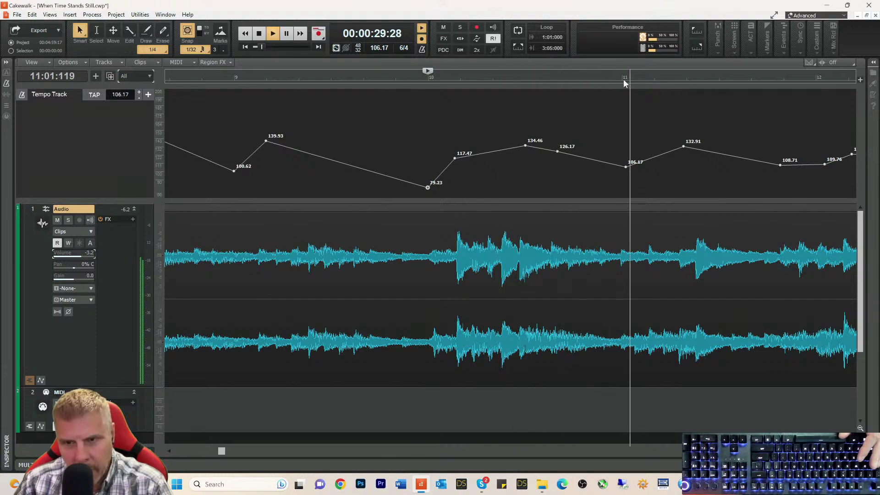
- Move the tempo node onto the start of measure 11 at about 115 bpm and replay from there and just before measure 10
key(space)
click(622, 81)
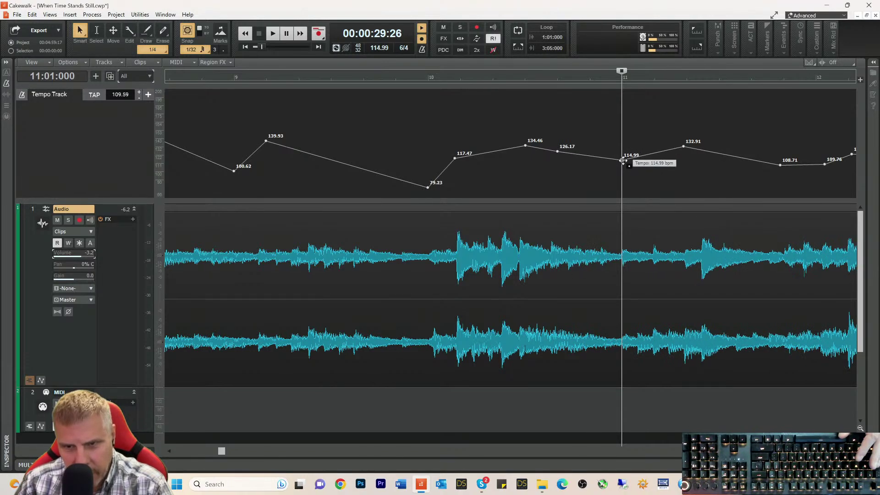
key(space)
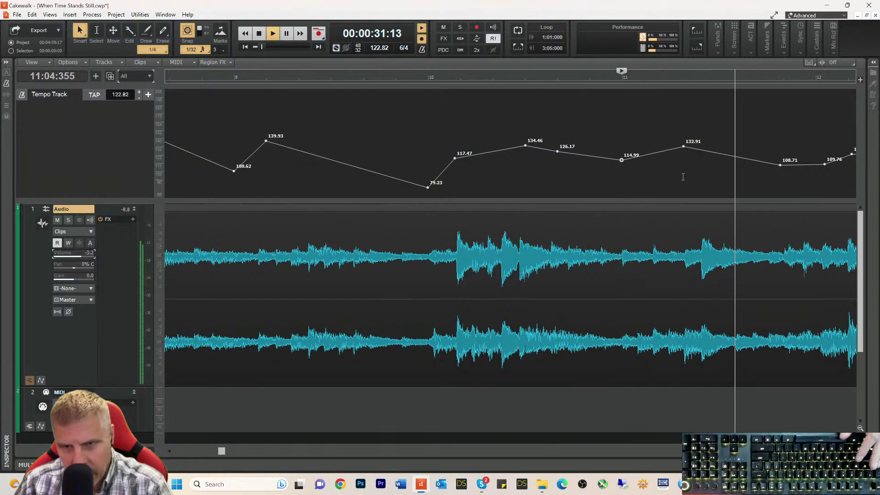
key(space)
click(419, 77)
key(space)
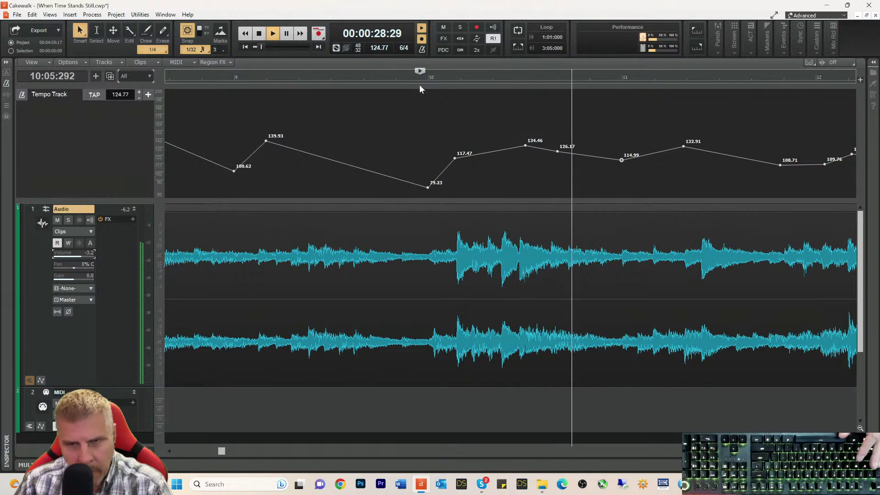
- Play from just before measure 10 and raise the tempo node just after its start to about 132 bpm, replaying to check
click(420, 84)
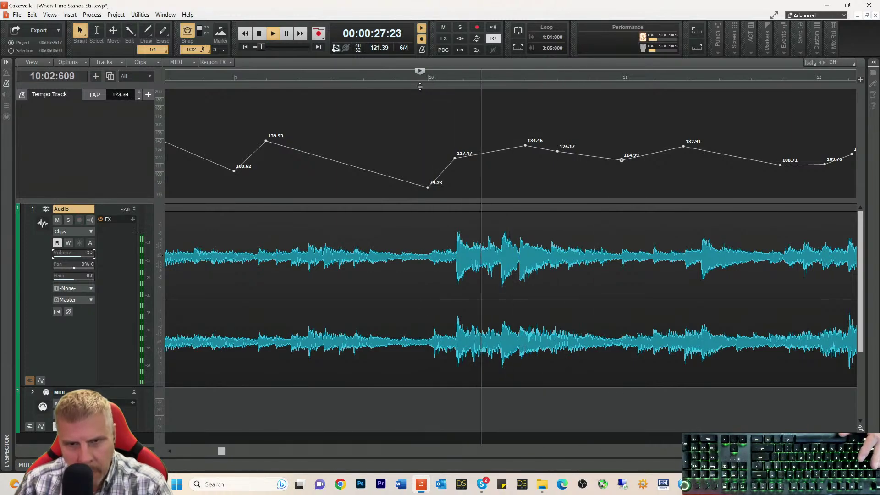
key(space)
key(space)
drag(455, 158, 456, 147)
key(space)
key(space)
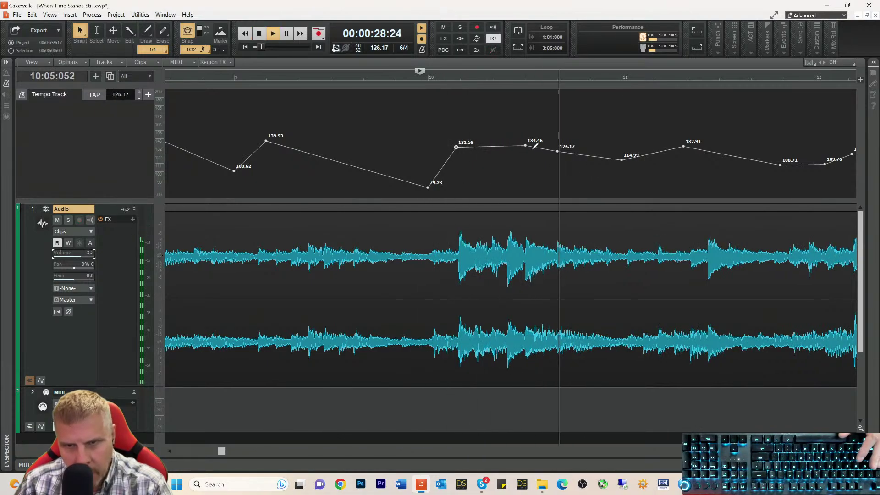
key(space)
key(space)
- Lower the tempo nodes near beats 4 and 5 of measure 10 to about 128 and 120 bpm and replay the passage
drag(554, 150, 525, 150)
key(space)
key(space)
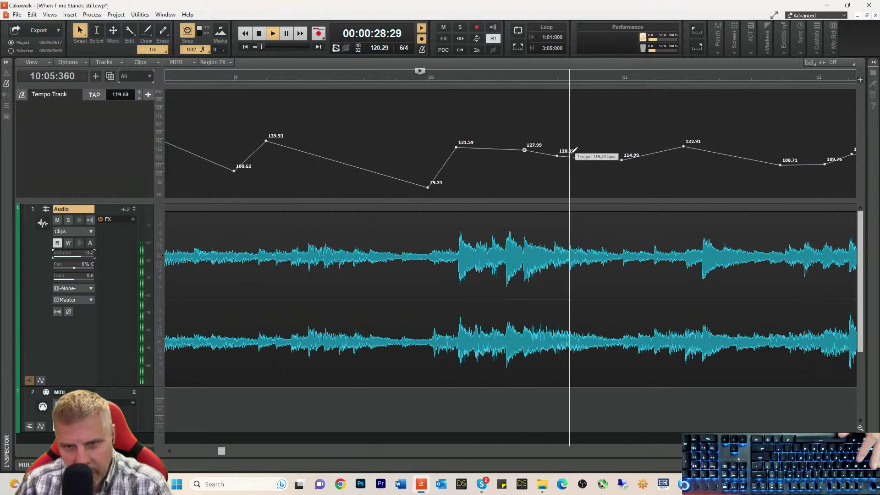
key(space)
key(space)
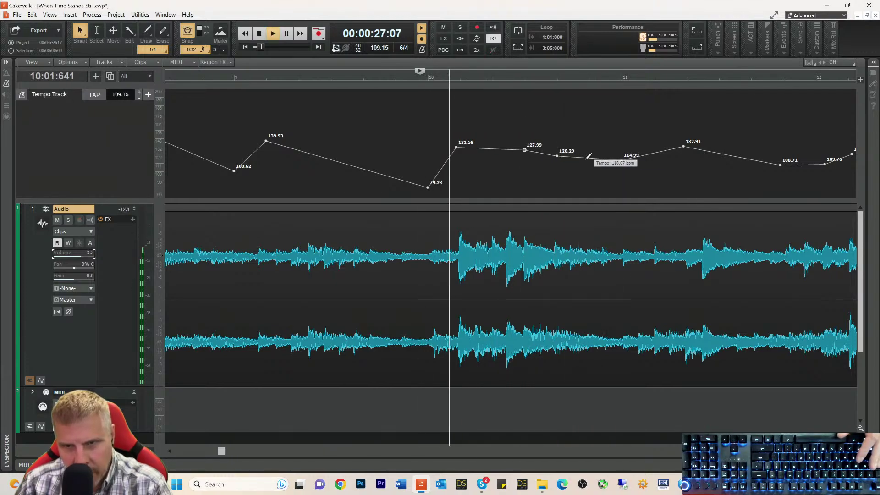
key(space)
- Add a tempo node on beat 6 of measure 10, set it to about 138 bpm and play from there
click(590, 83)
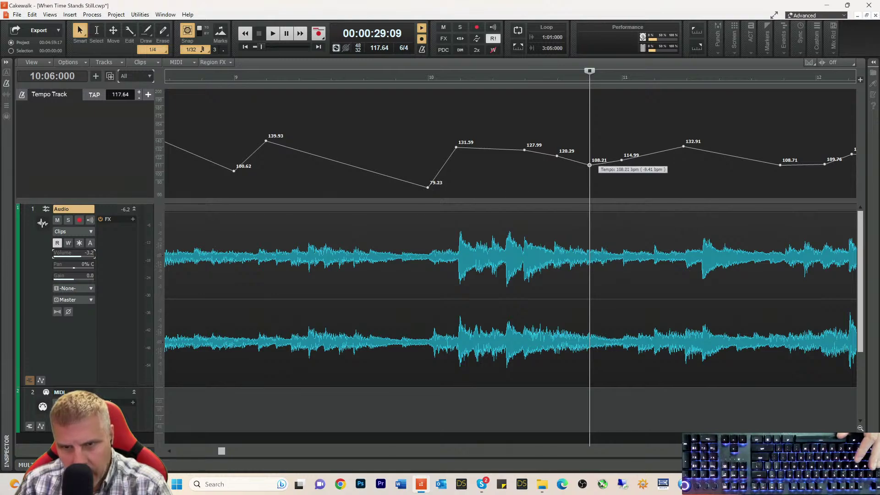
drag(589, 165, 590, 145)
key(space)
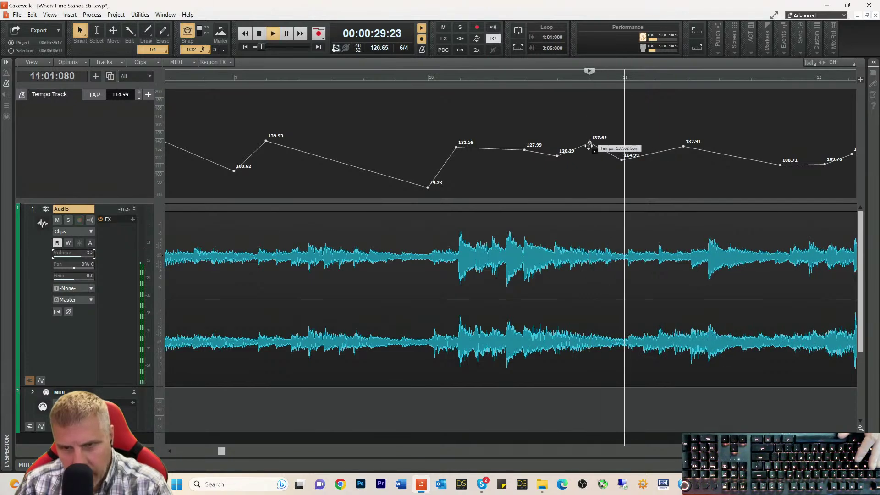
key(space)
- Play from early in measure 10 and raise its beat 5 tempo node to about 126 bpm, replaying to check
click(452, 81)
key(space)
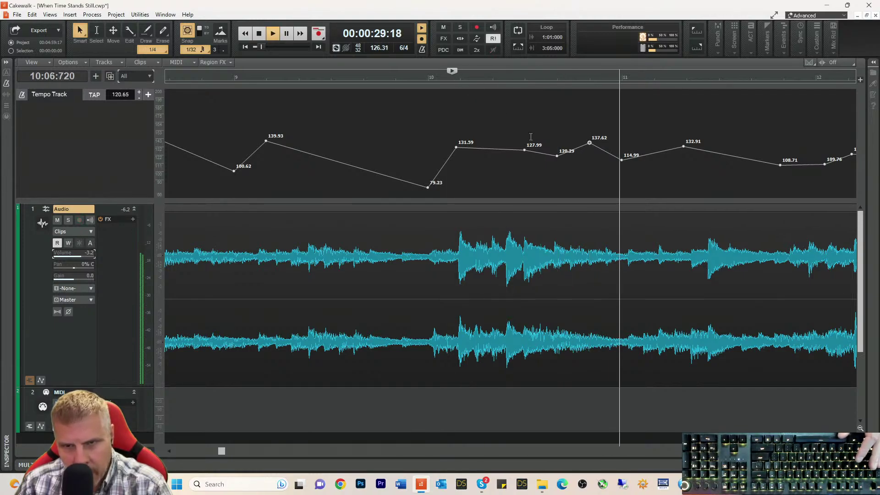
key(space)
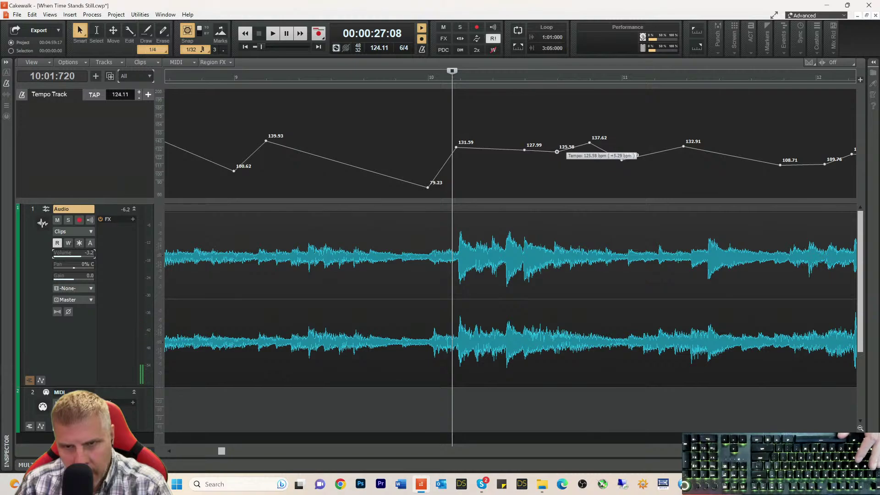
key(space)
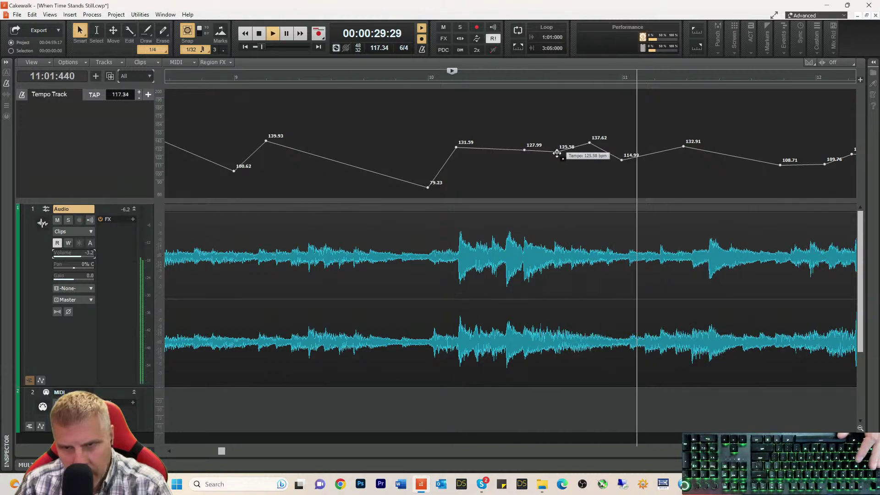
key(space)
- Lower the tempo node at the start of measure 11 to about 95 bpm and replay from early in measure 10
key(space)
drag(621, 164, 623, 178)
key(space)
key(space)
key(space)
key(space)
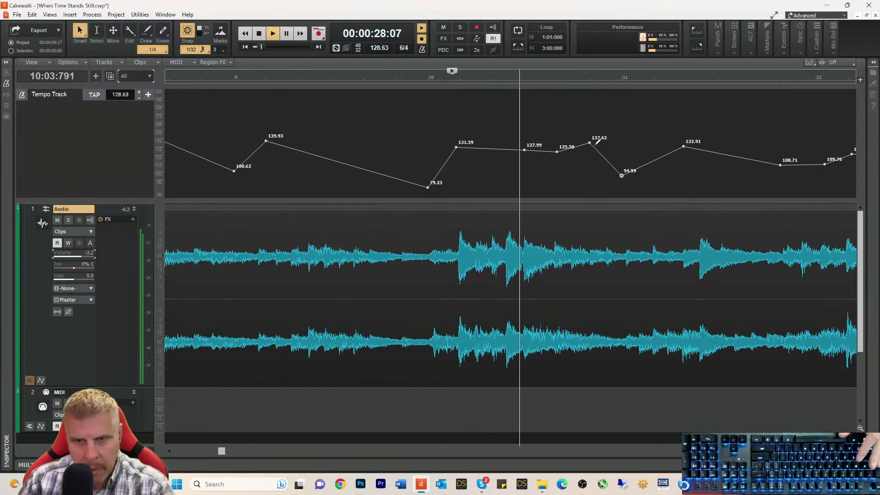
- Lower the beat 6 tempo node of measure 10 to about 134 bpm, play from measure 11 and save the project
key(space)
key(space)
drag(589, 143, 590, 149)
key(space)
click(624, 81)
key(space)
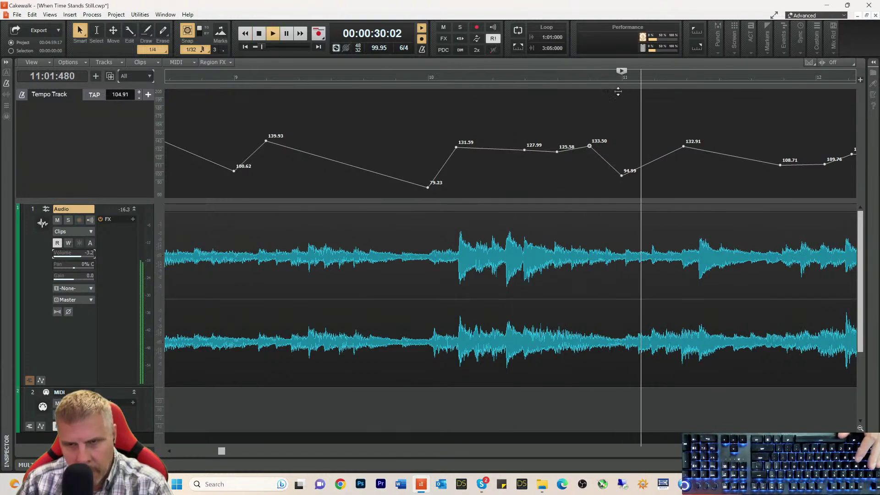
key(space)
key(ctrl+s)
- Play repeatedly from just before measure 10 to check the beats against the audio up to measure 11
key(space)
key(space)
click(411, 77)
key(space)
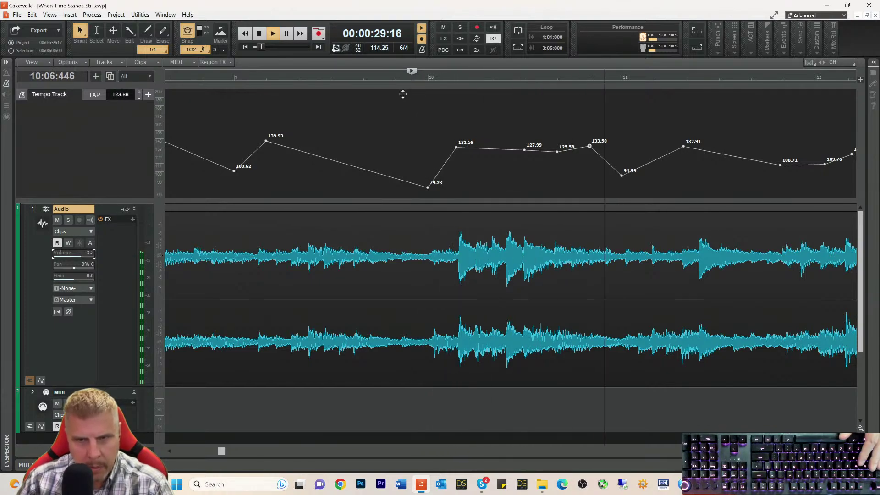
key(space)
key(space)
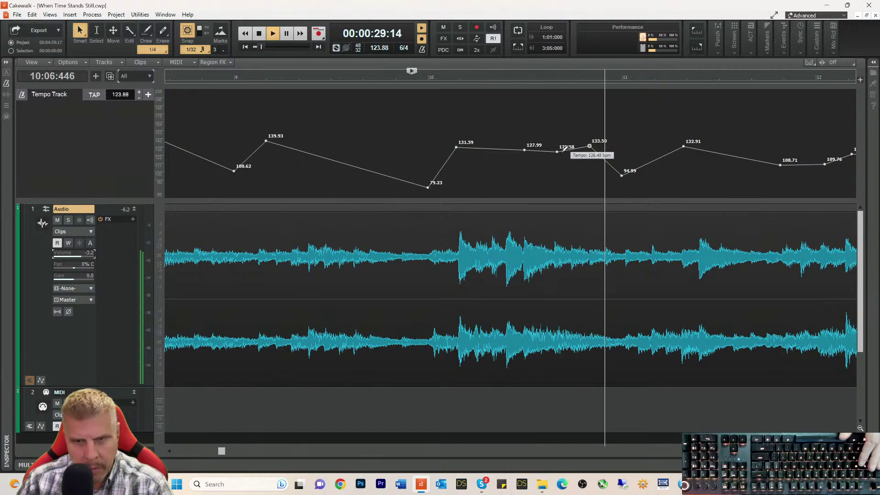
key(space)
key(space)
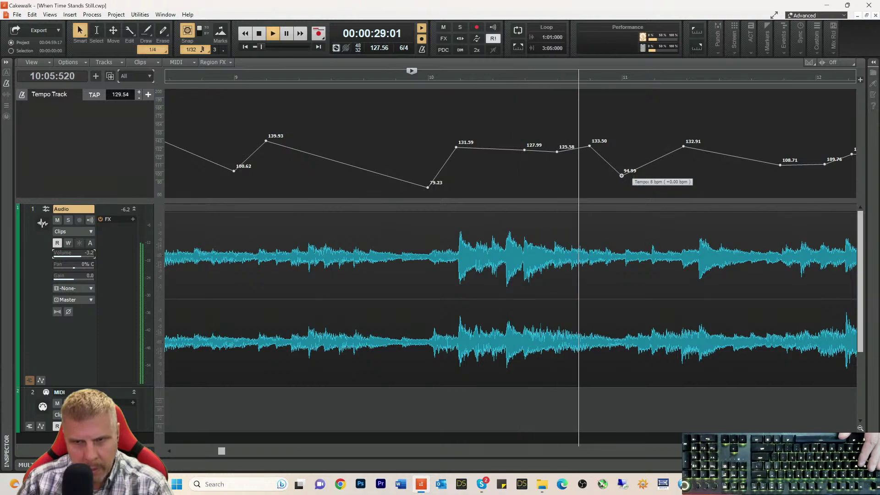
key(space)
- Lower the measure 11 start node to about 79 bpm and measure 10's beat 6 node to about 129 bpm, replaying from before measure 10
drag(622, 176, 622, 182)
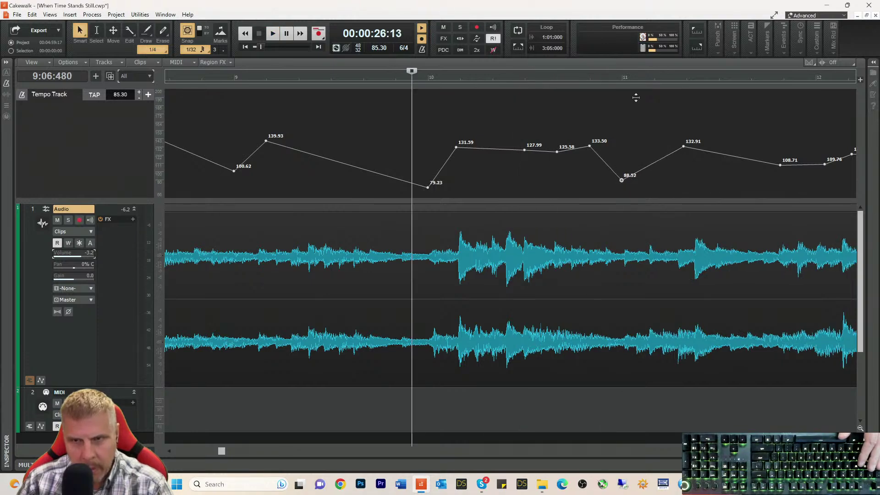
click(623, 81)
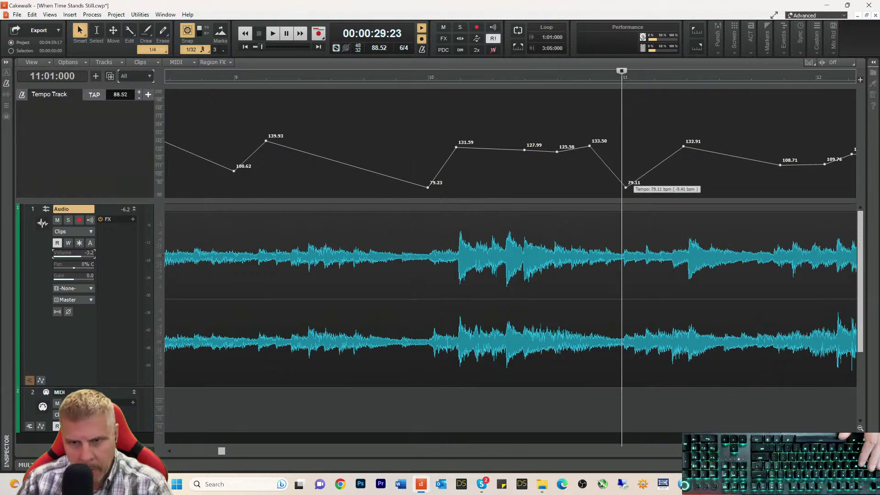
drag(589, 149, 589, 150)
click(420, 76)
key(space)
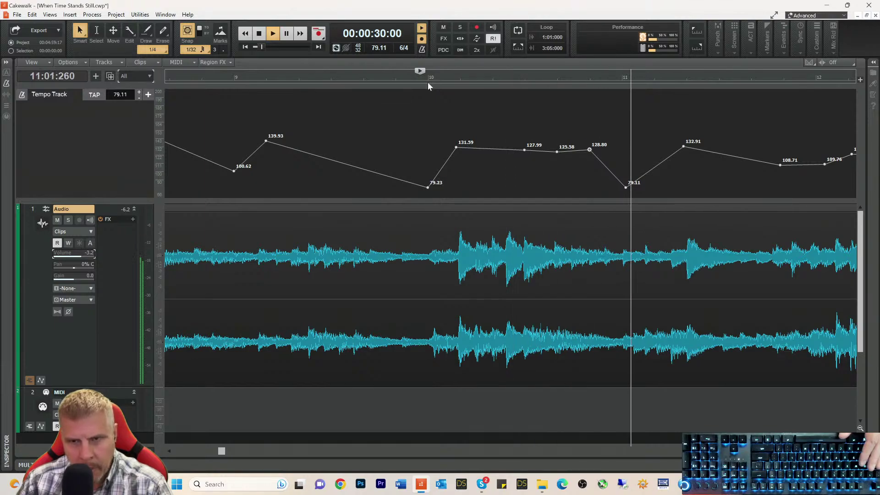
key(space)
- Move the second tempo node of measure 11 earlier, close to beat 2, and raise it to about 166 bpm, checking by playback
drag(683, 145, 650, 139)
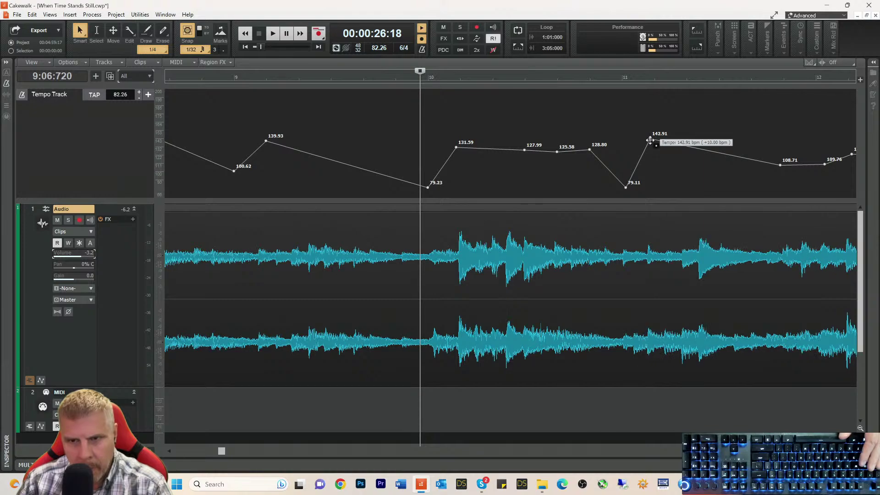
click(615, 81)
key(space)
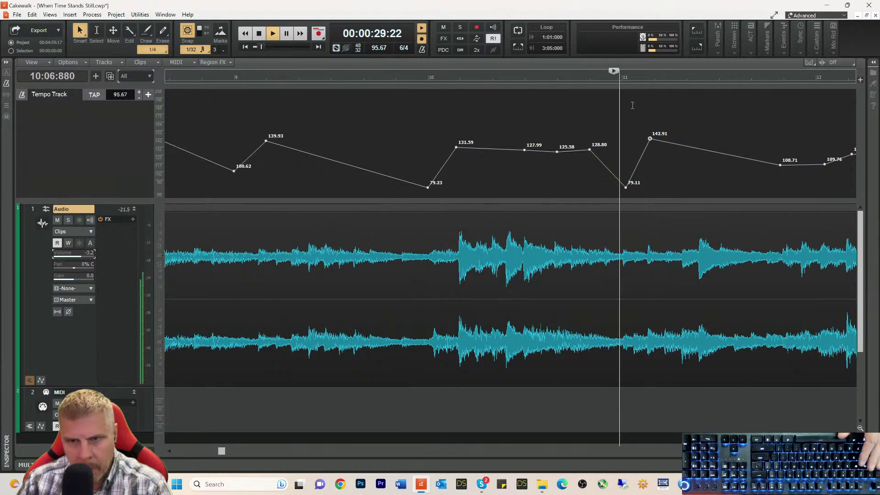
key(space)
drag(652, 137, 650, 122)
key(space)
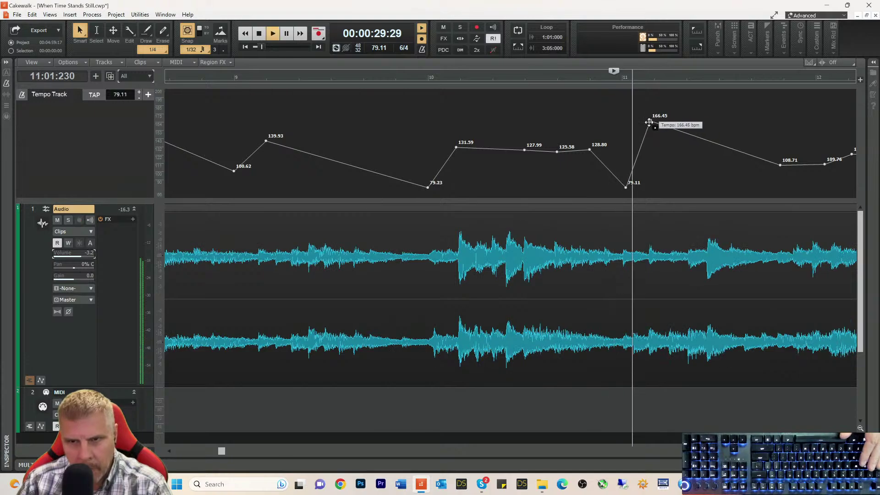
key(space)
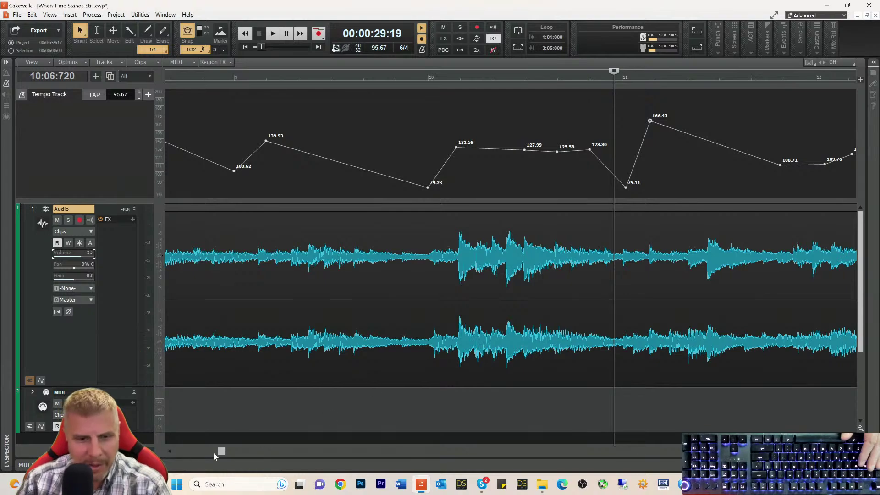
- Add a tempo node on beat 3 of measure 11 at about 96 bpm and play from the start of the measure
drag(218, 454, 226, 455)
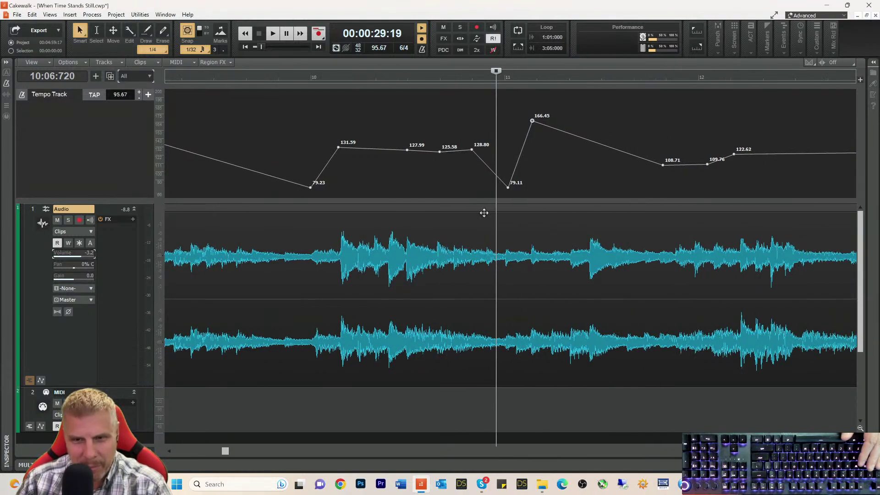
key(space)
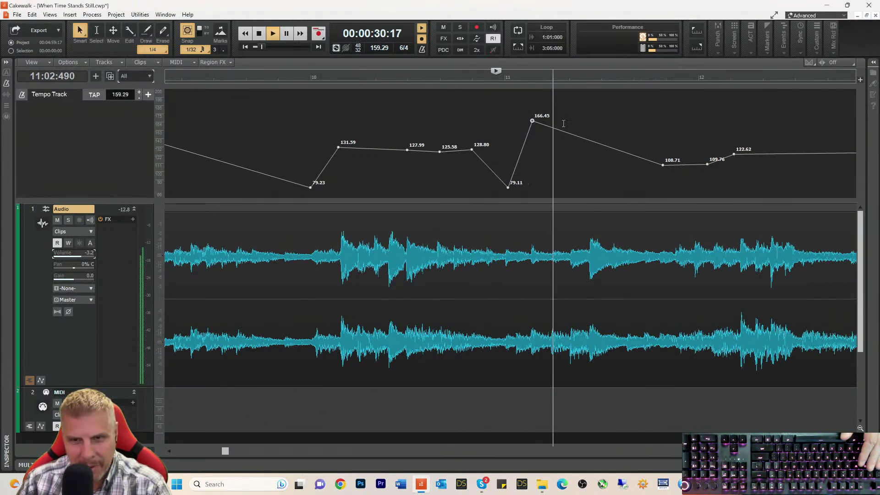
key(space)
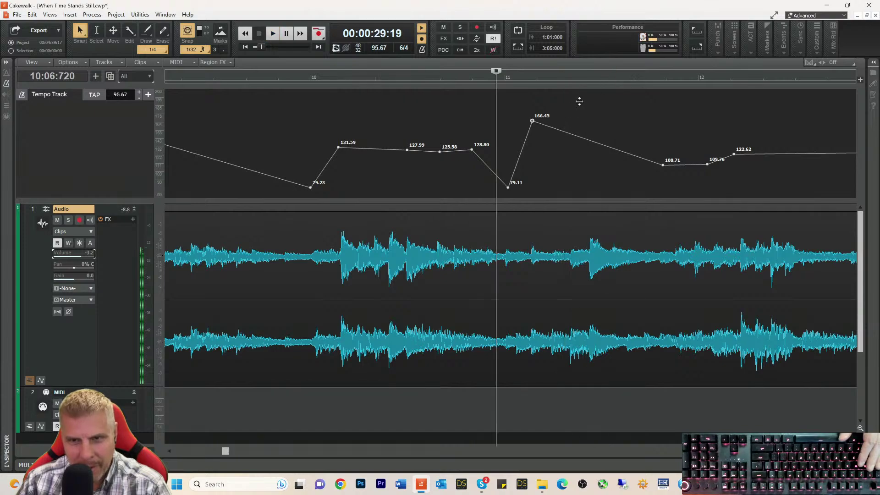
click(571, 78)
click(568, 133)
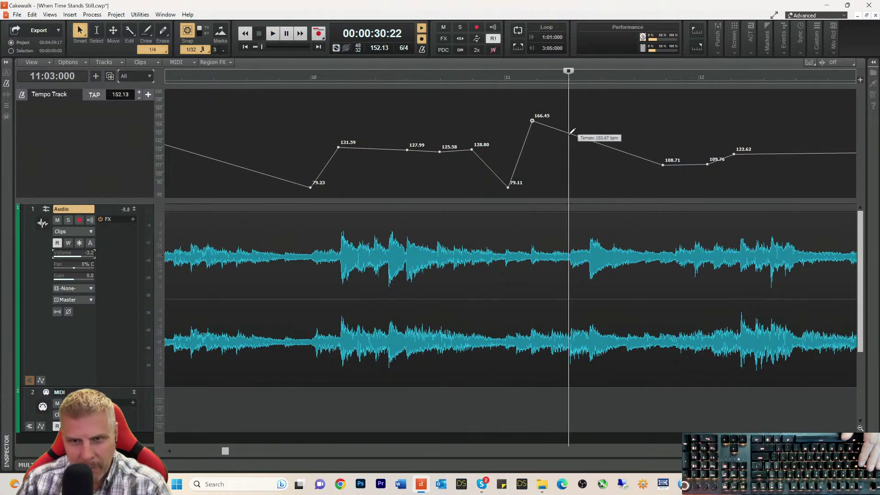
drag(568, 133, 569, 176)
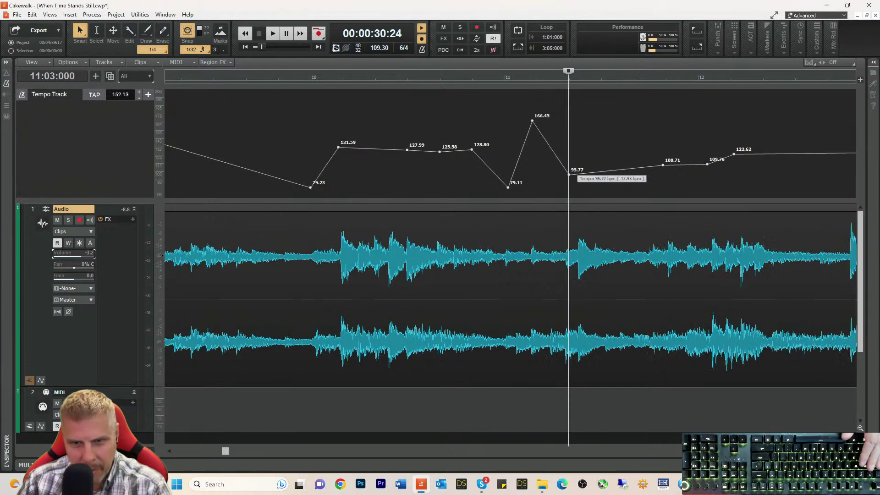
click(514, 78)
key(space)
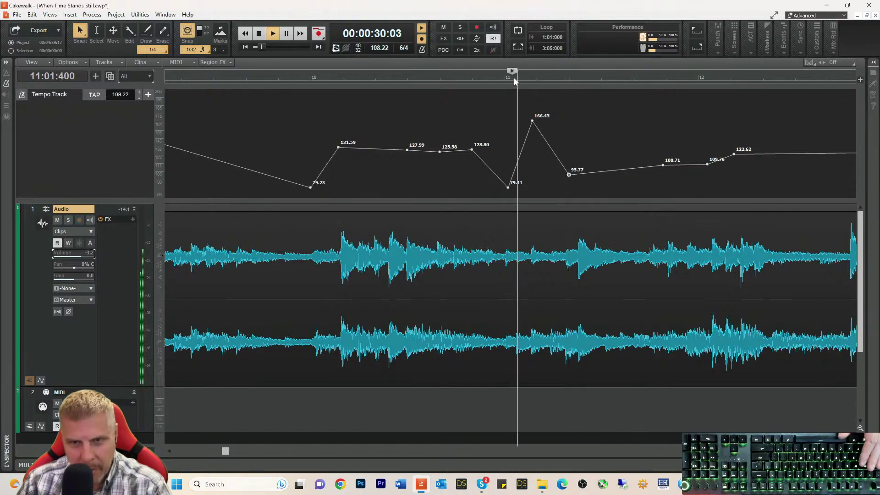
key(space)
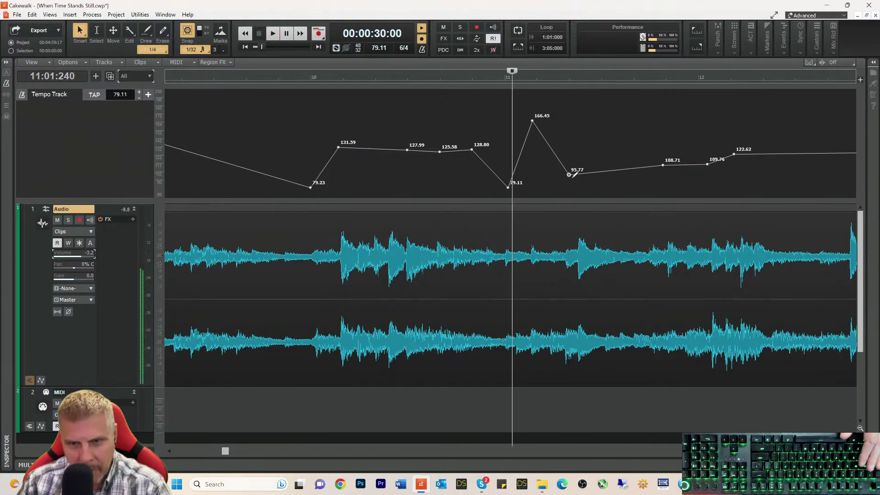
- Raise the beat 3 tempo node of measure 11 to about 120 bpm and replay from the start of the measure
click(568, 81)
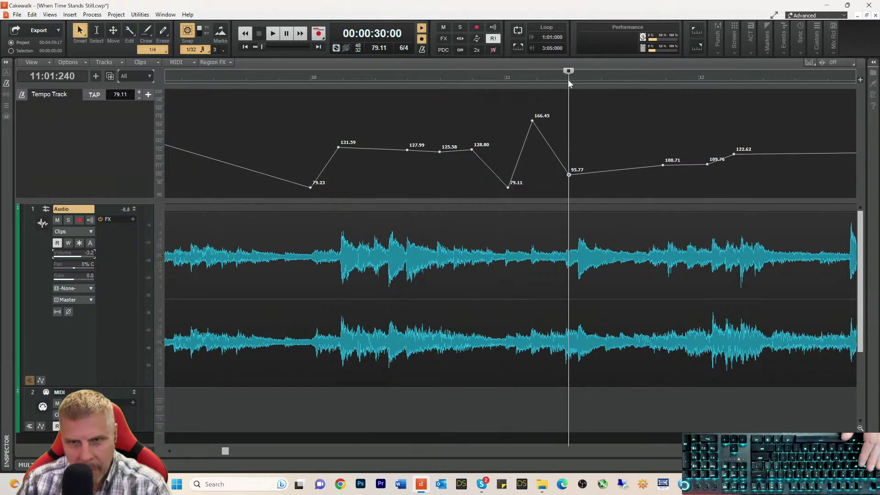
drag(570, 175, 569, 156)
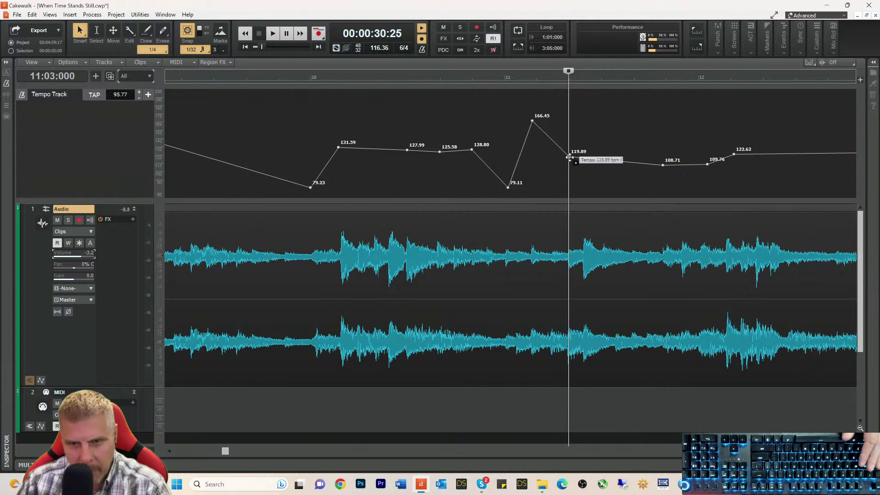
click(504, 79)
key(space)
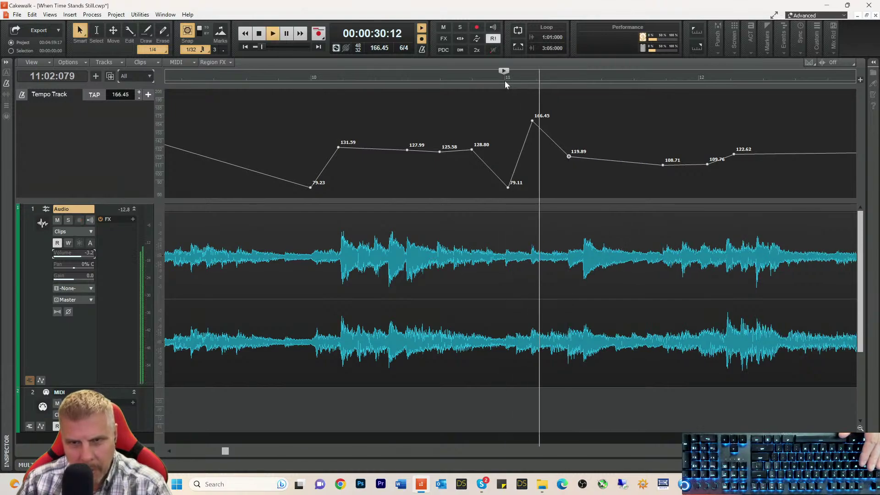
key(space)
key(space)
key(space)
- Shift measure 11's peak tempo node slightly earlier at about 166 bpm and lower its beat 3 node to about 113 bpm, replaying between edits
drag(532, 124, 524, 121)
key(space)
key(space)
key(space)
drag(570, 159, 569, 162)
key(space)
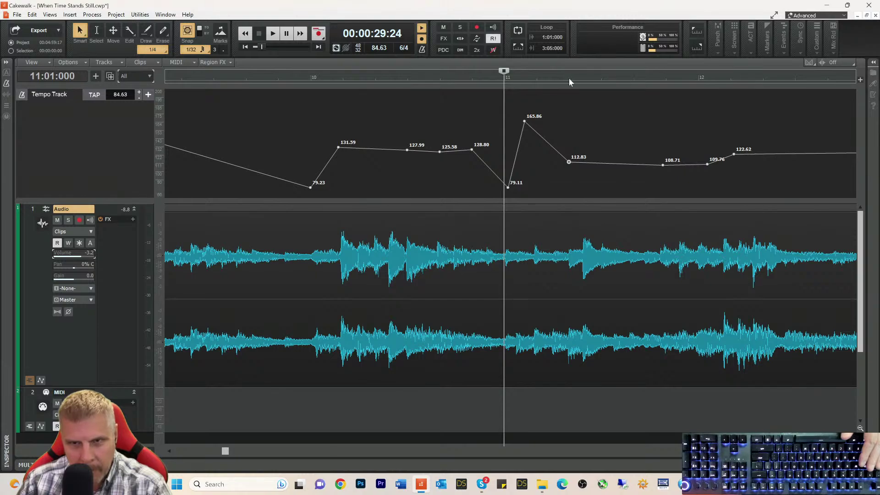
- Play from beat 3 of measure 11 and from just before the measure to check the alignment, and save the project
click(568, 78)
key(space)
key(space)
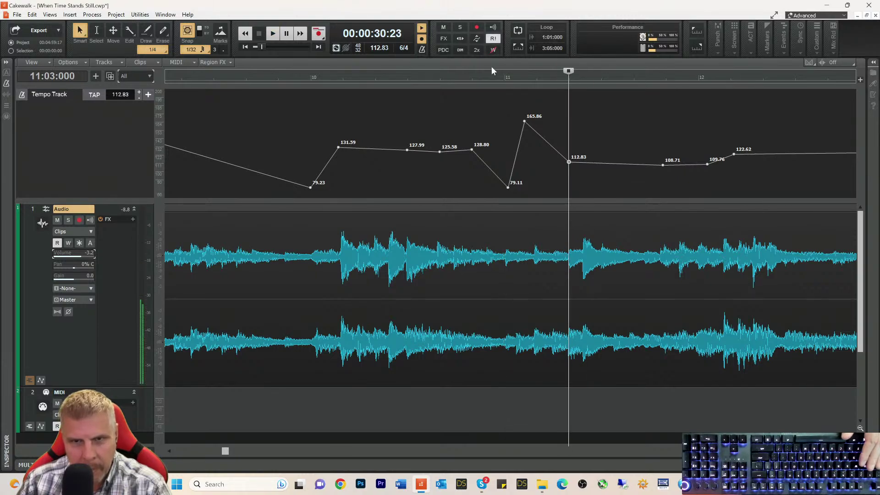
click(489, 78)
key(space)
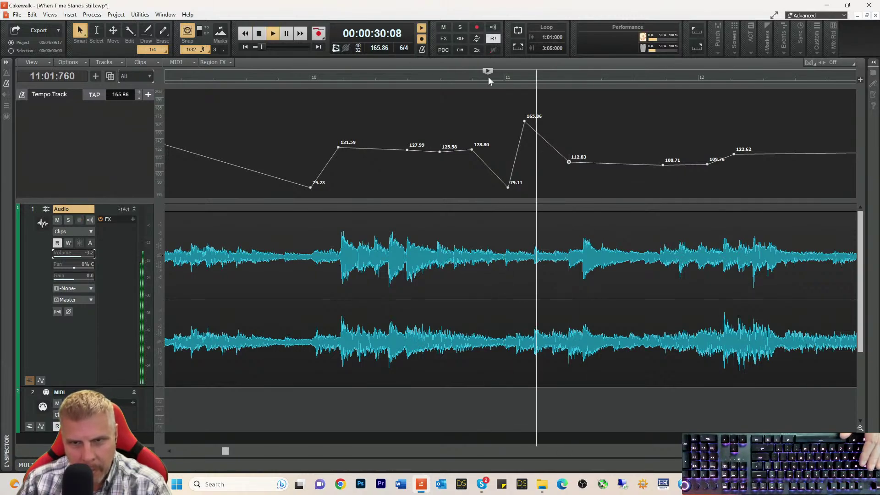
key(space)
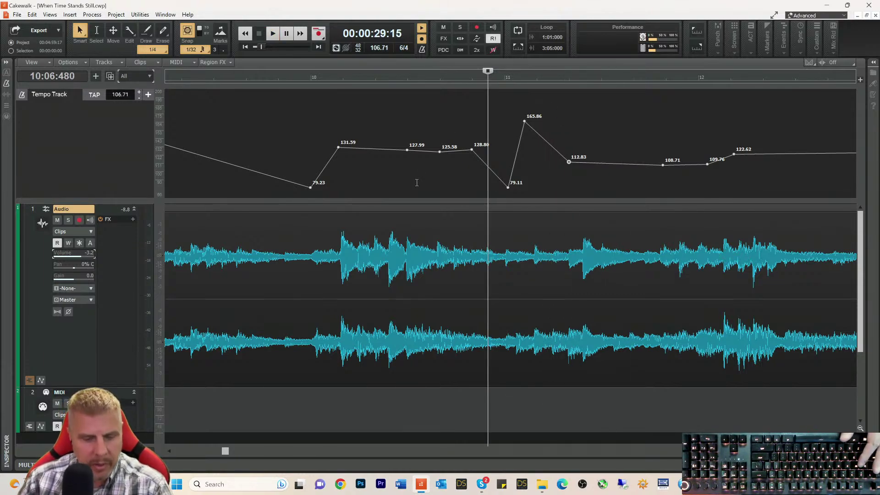
- Play the project from its beginning into measure 3 and return to just before that measure
key(Home)
key(space)
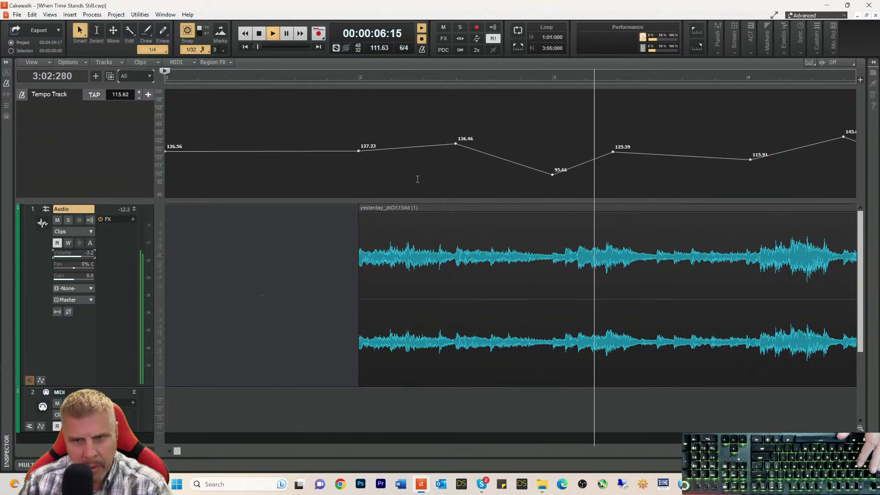
key(space)
click(550, 81)
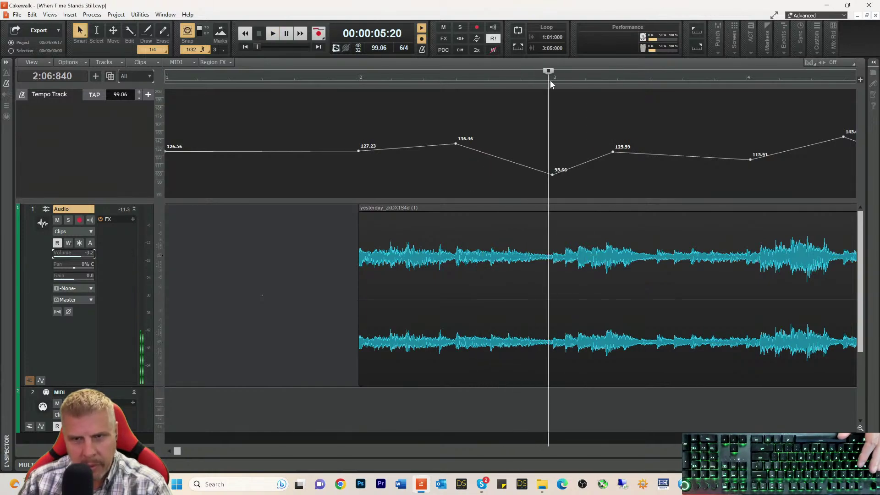
- Shift measure 3's second tempo node earlier to half a beat into the measure at about 163 bpm, and replay from the measure's start
click(553, 75)
click(613, 151)
drag(614, 150, 568, 123)
key(space)
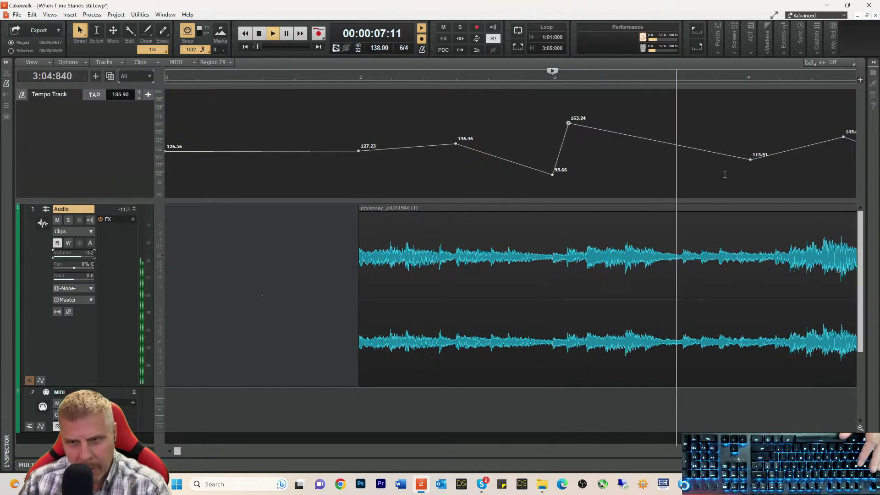
key(space)
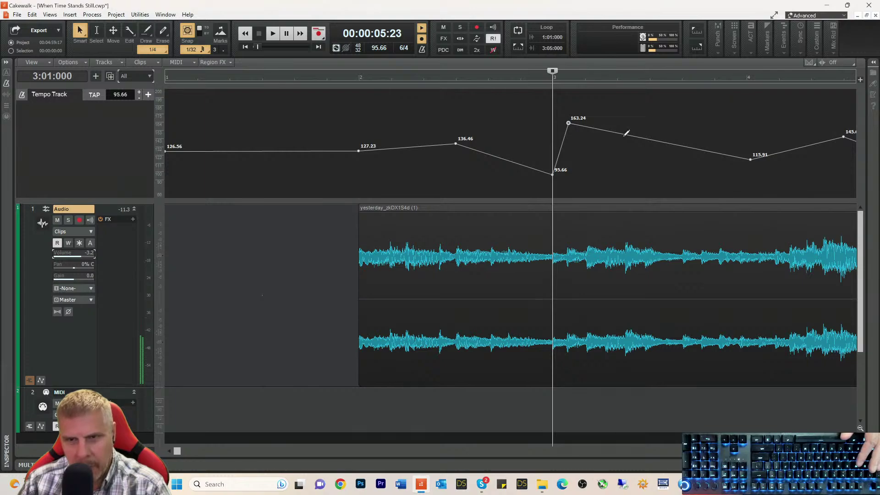
key(space)
key(space)
- Add a tempo node on beat 3 of measure 3 at about 112 bpm and play from that beat
click(617, 81)
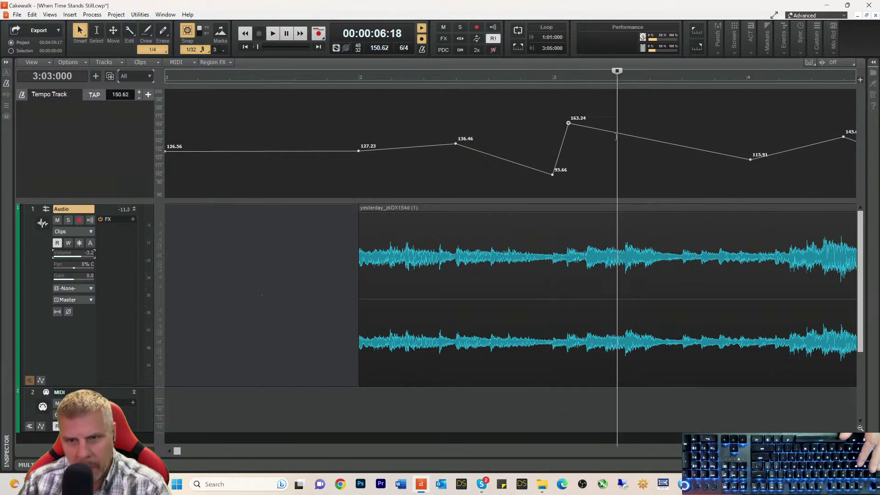
drag(617, 134, 618, 164)
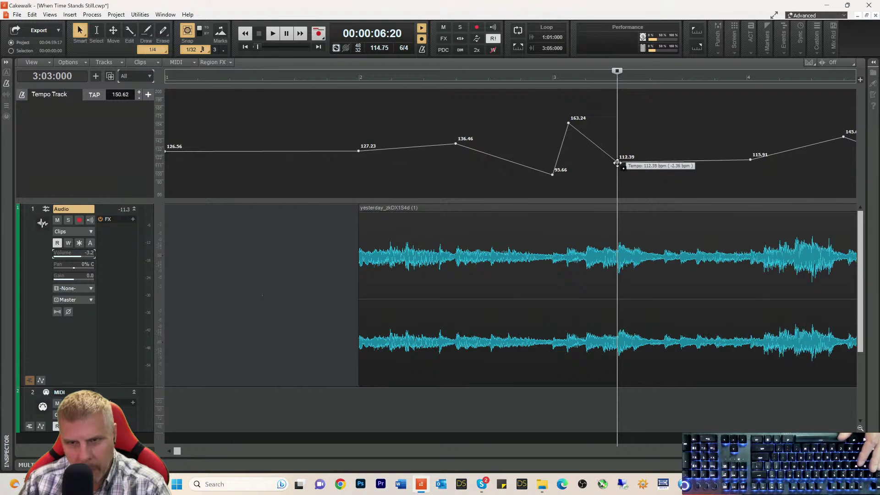
key(space)
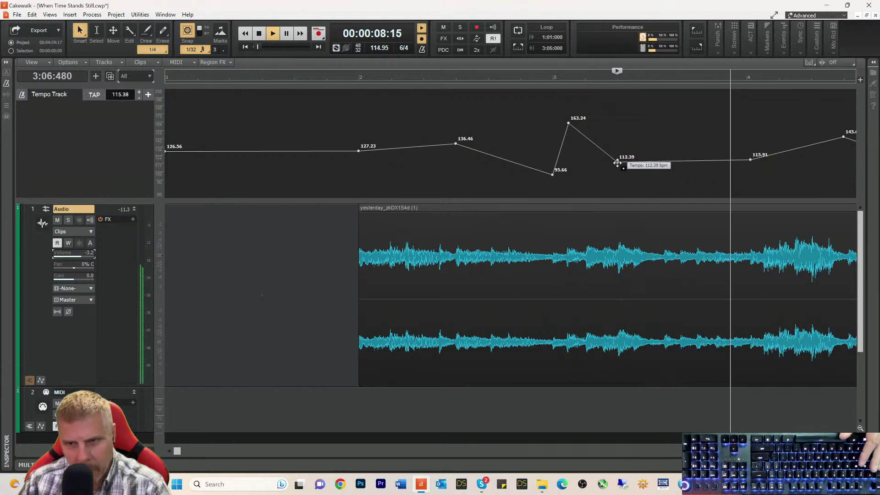
key(space)
key(space)
key(space)
- Play from shortly before measure 3 and from its beat 6 to check the click alignment
click(529, 79)
key(space)
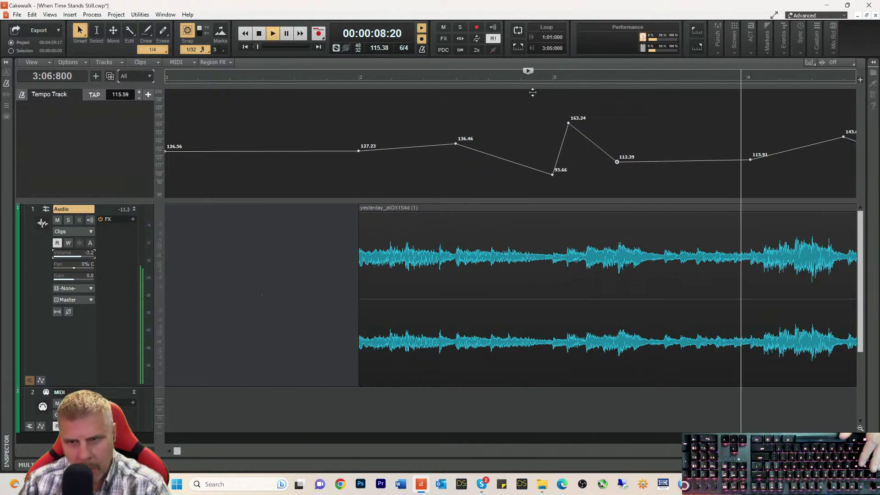
key(space)
key(space)
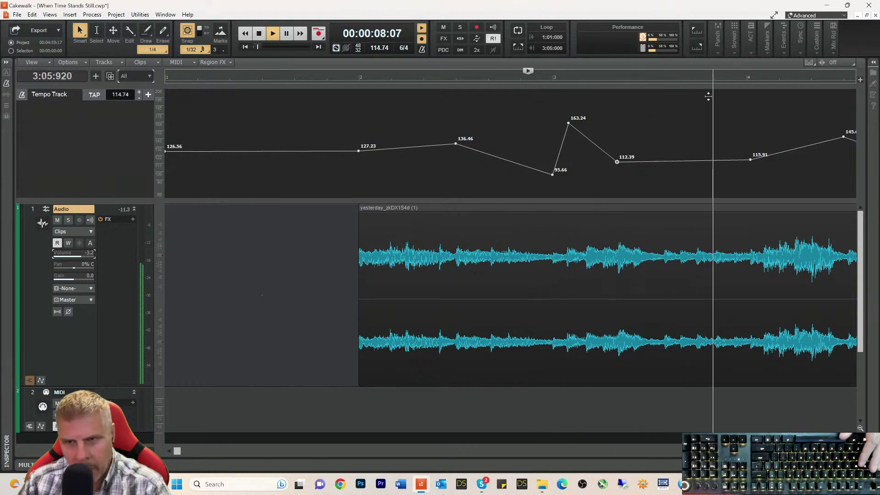
key(space)
click(714, 79)
key(space)
key(space)
key(space)
key(space)
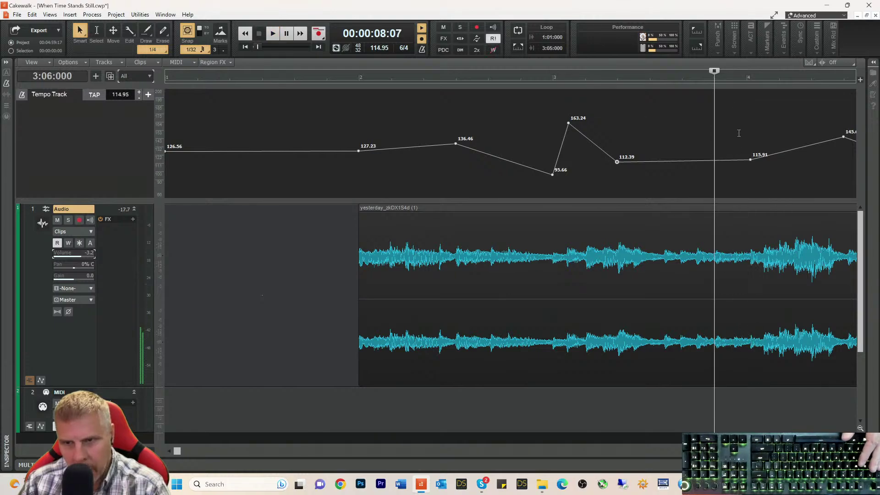
- Move the tempo node near the start of measure 4 onto the downbeat at about 112 bpm and play from there
click(746, 78)
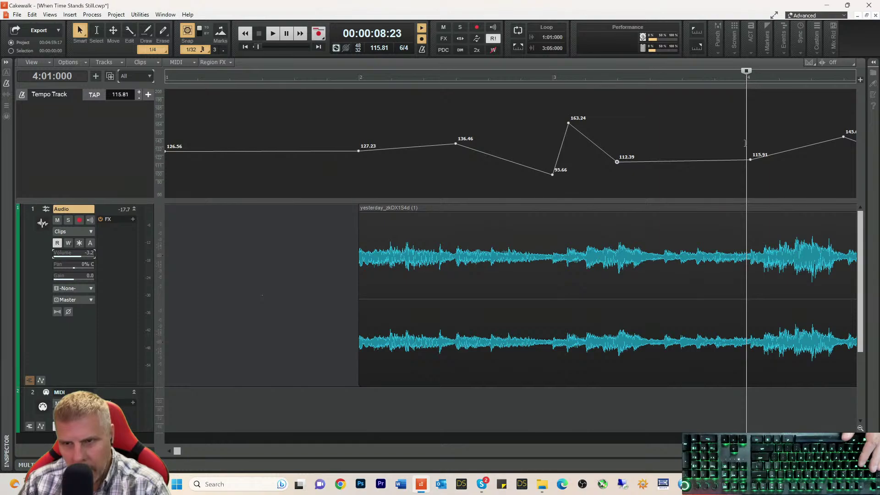
drag(751, 161, 747, 162)
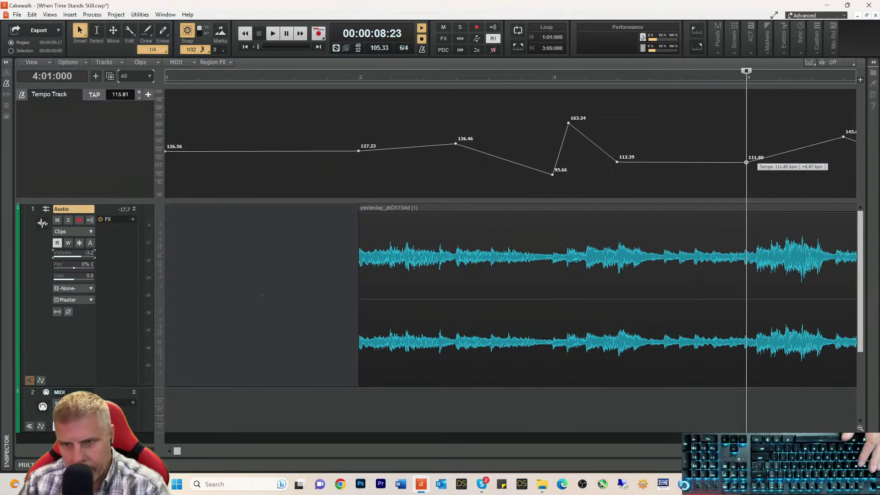
key(space)
key(space)
- Play from just before beat 4 of measure 2 to check measures 3 and 4, and save the project
click(452, 78)
key(space)
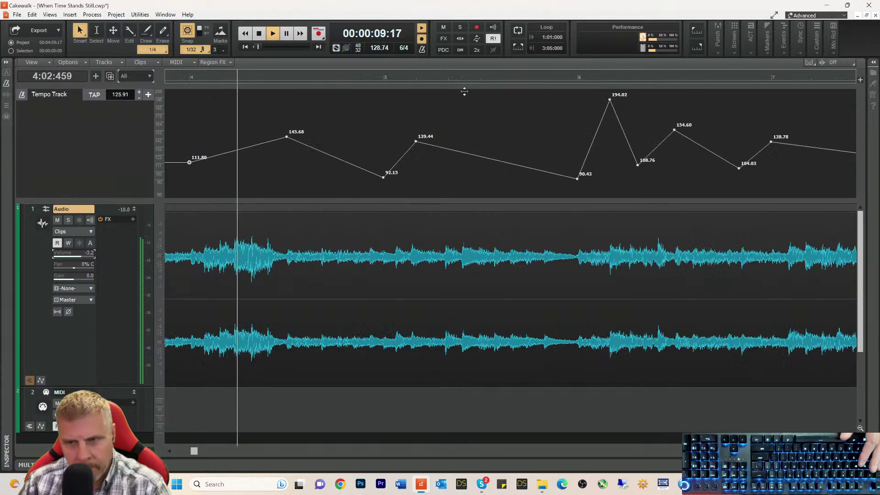
key(space)
key(space)
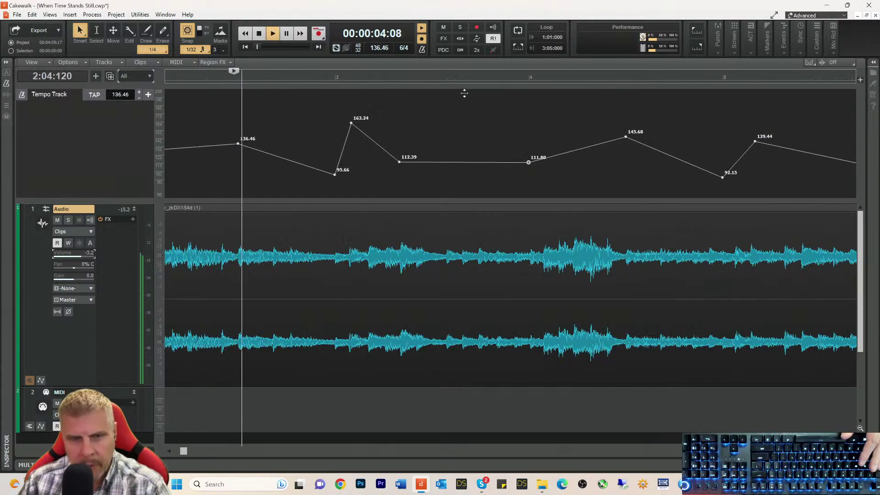
key(space)
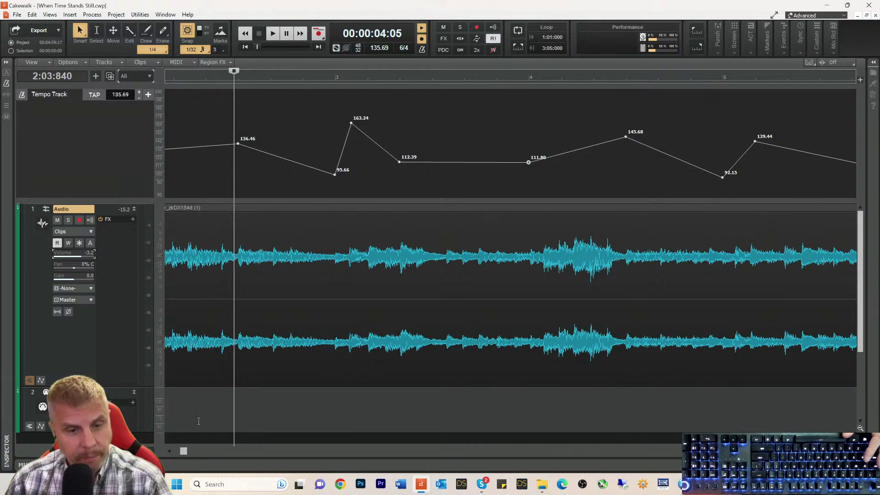
- Review the tempo nodes and waveform across measures 16 to 26 and back at the project's beginning
drag(183, 456, 263, 455)
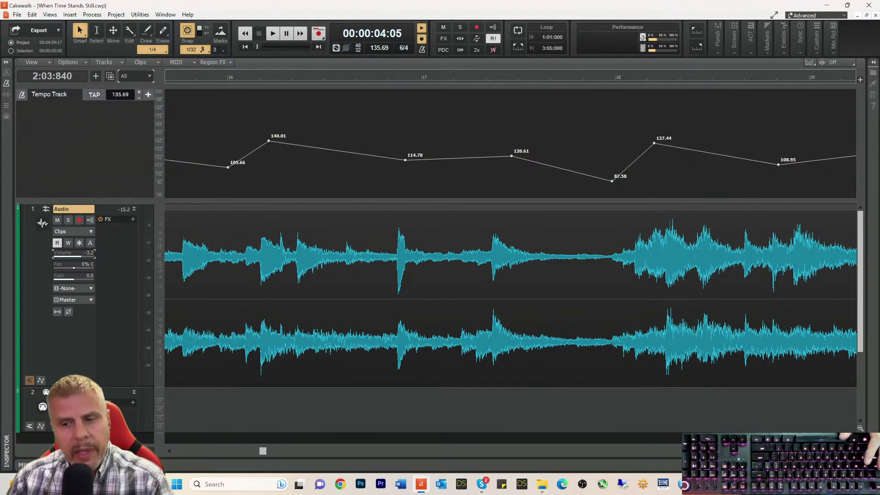
scroll(167, 257, down, 4)
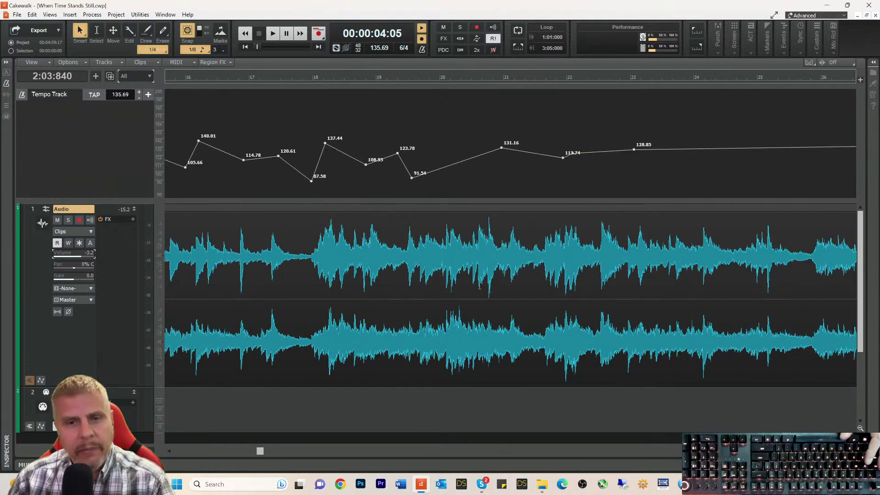
scroll(360, 227, down, 3)
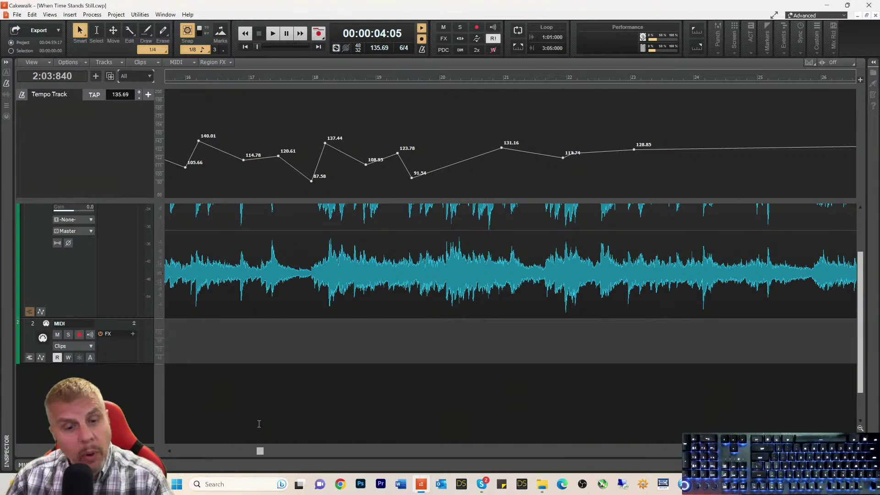
drag(268, 451, 186, 451)
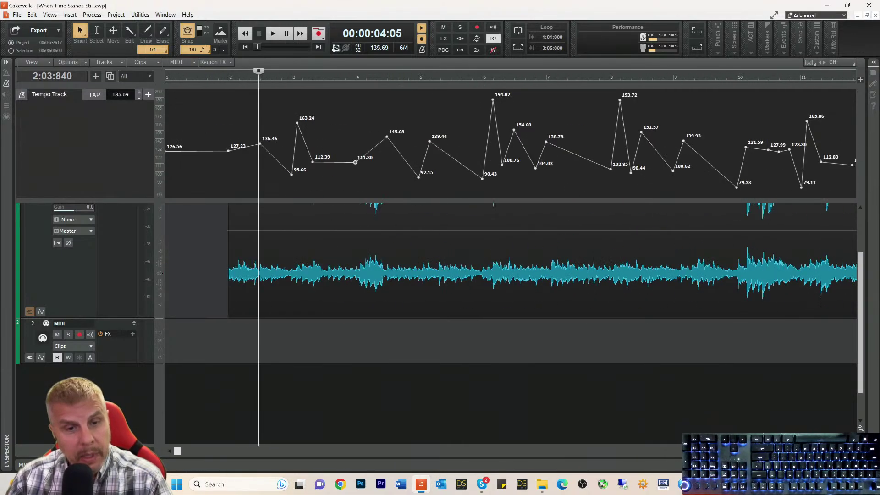
scroll(195, 265, up, 3)
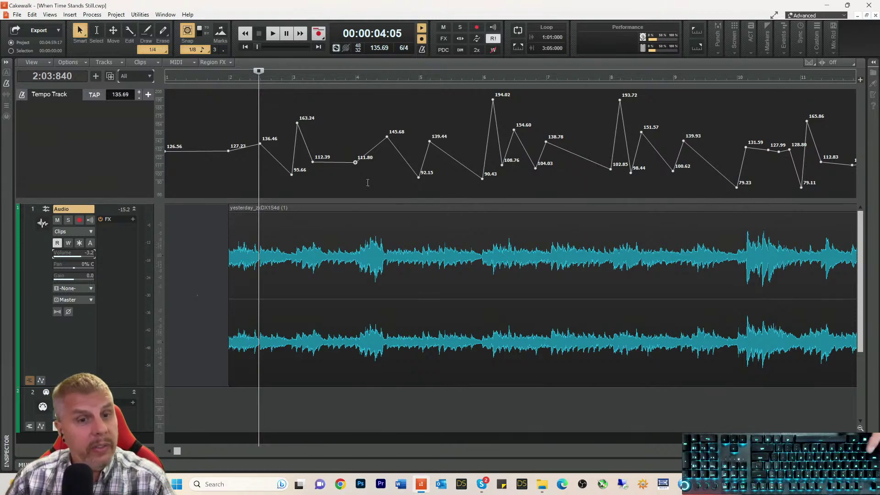
- Play from the start of measure 2 and from the start of measure 4 to check the tempo map
click(228, 81)
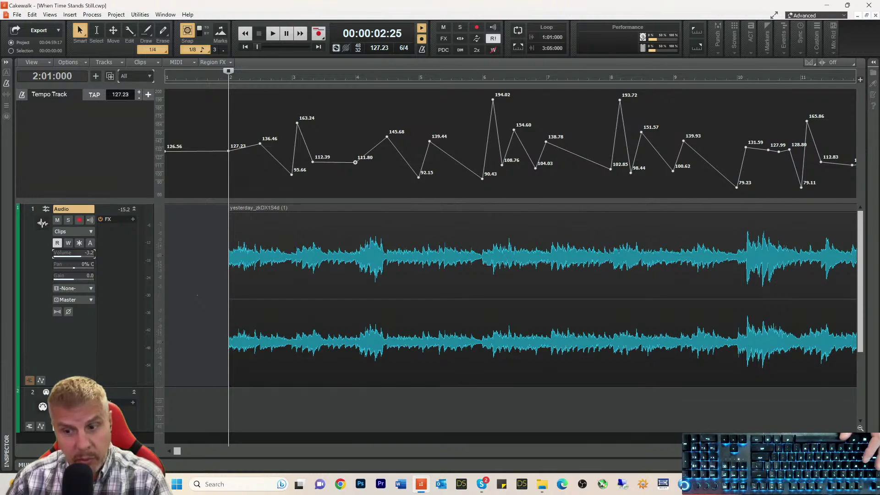
scroll(510, 262, down, 1)
key(space)
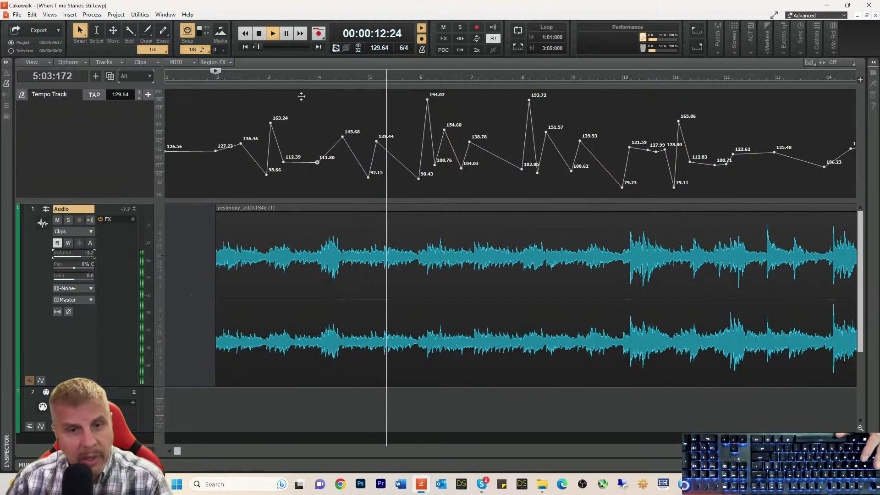
click(315, 76)
key(space)
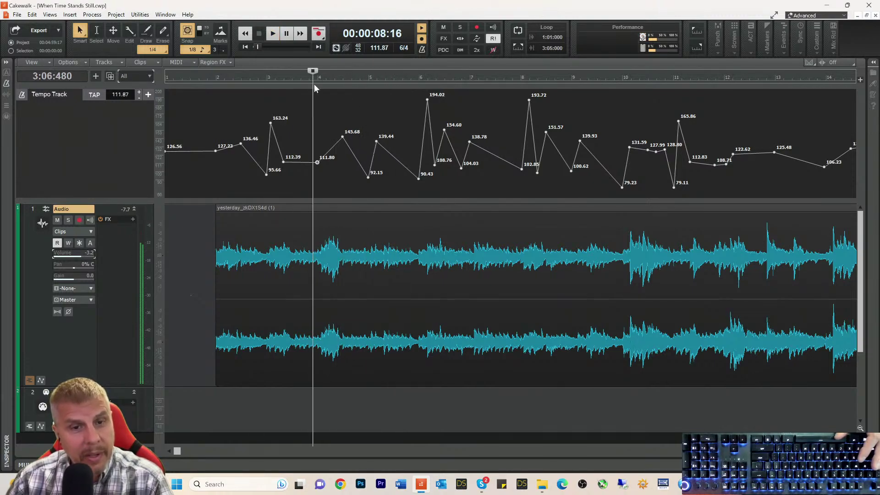
key(space)
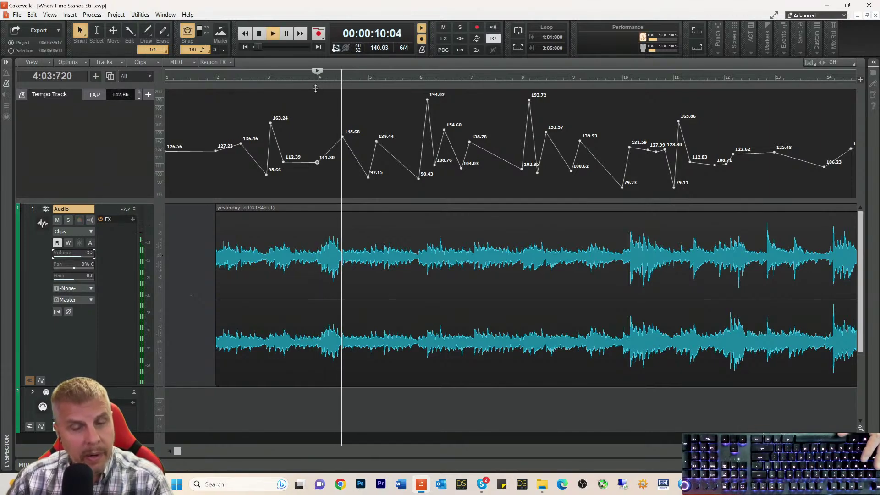
key(space)
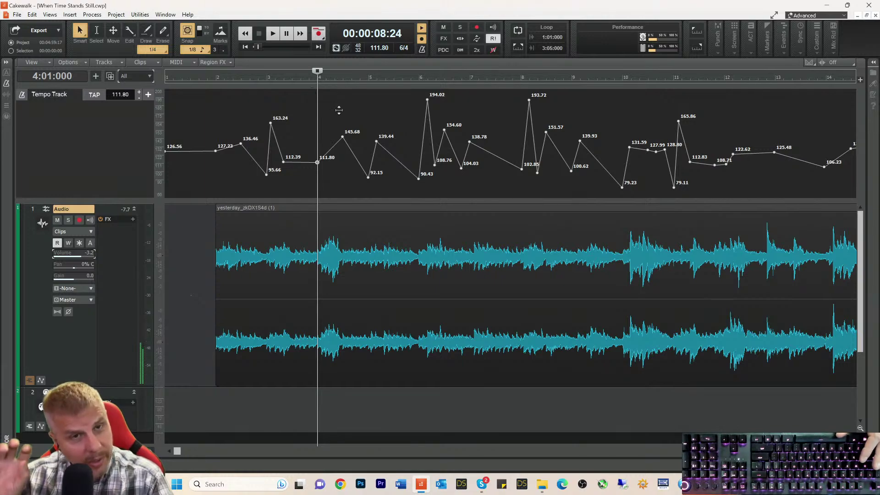
key(space)
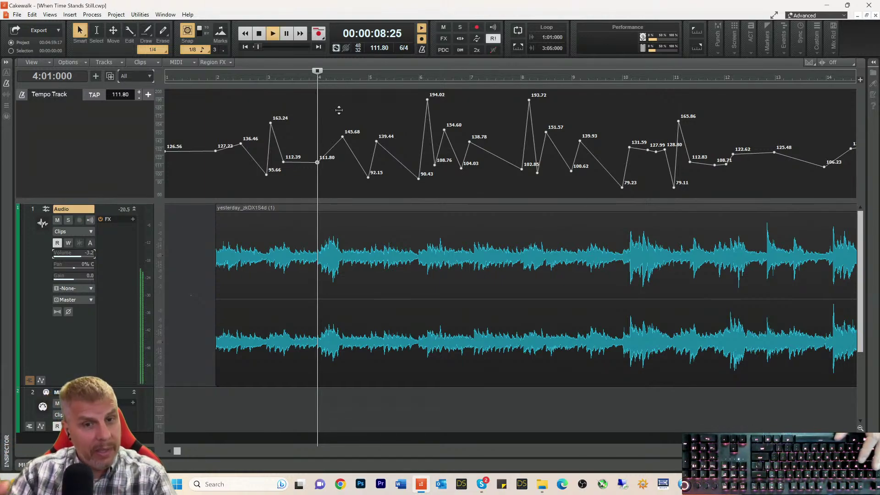
key(space)
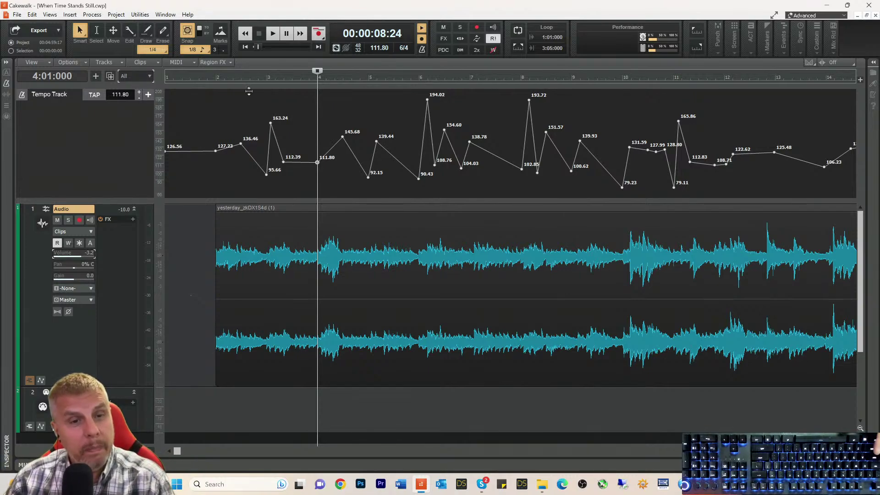
click(215, 81)
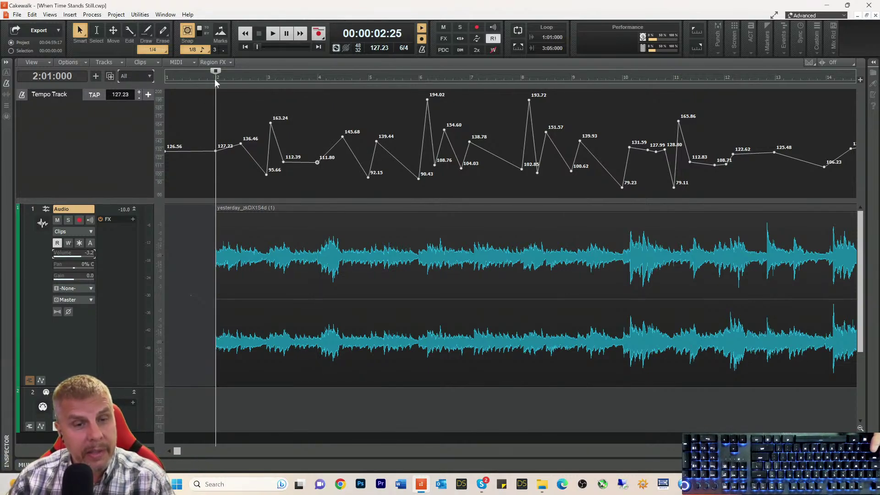
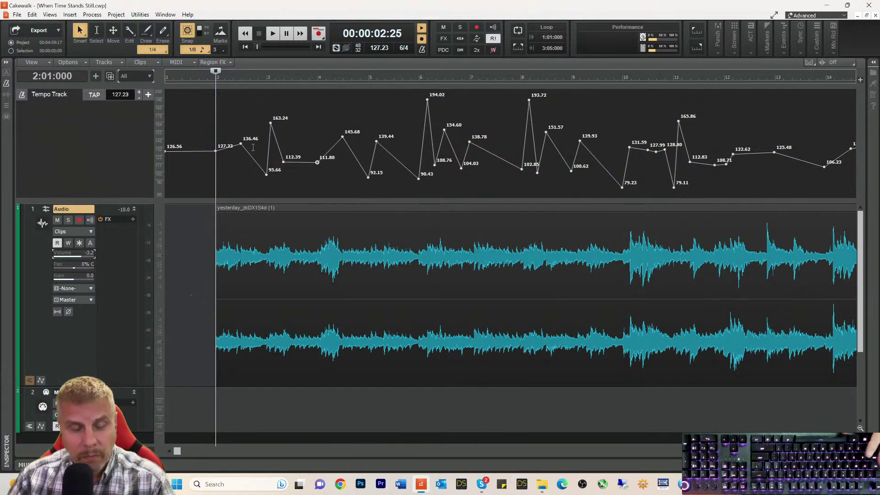
key(space)
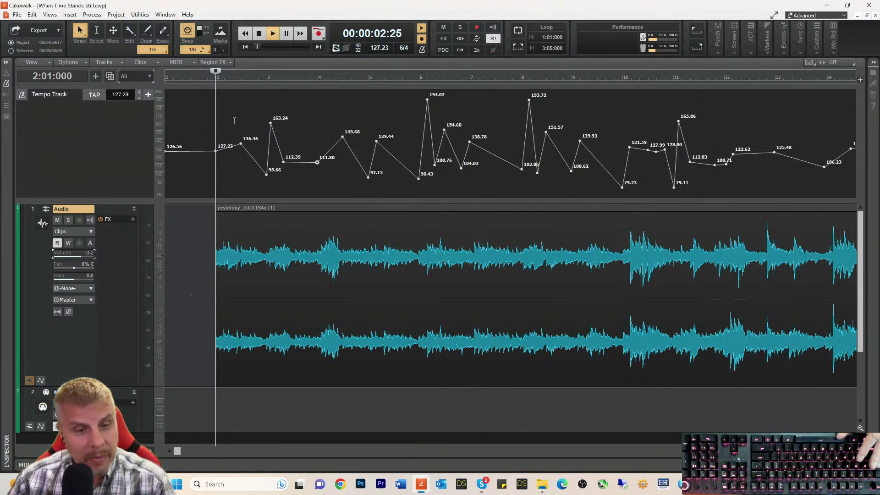
key(space)
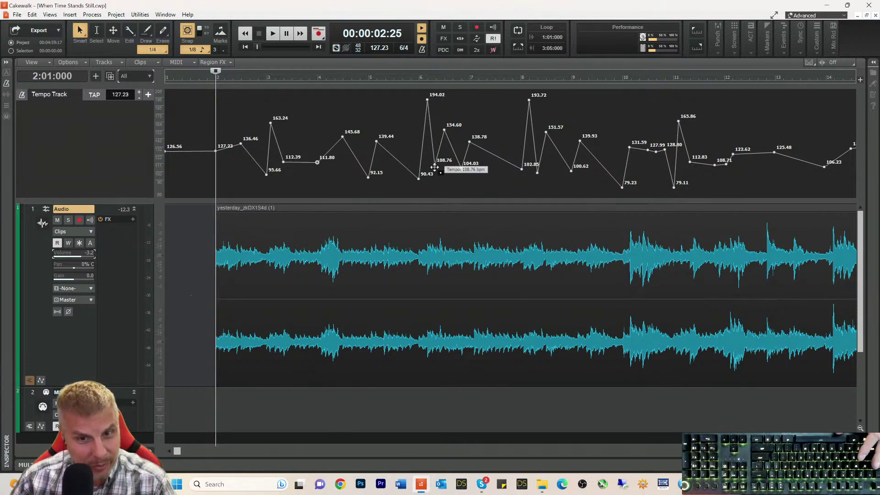
- Raise measure 6's first low tempo node after its 194 bpm peak to about 111 bpm, playing from beat 6 of measure 5 between edits
click(408, 80)
key(space)
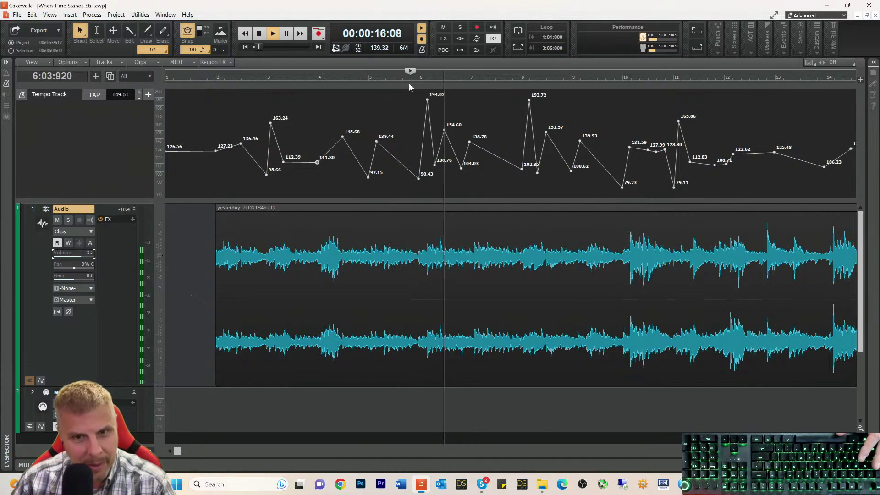
key(space)
key(space)
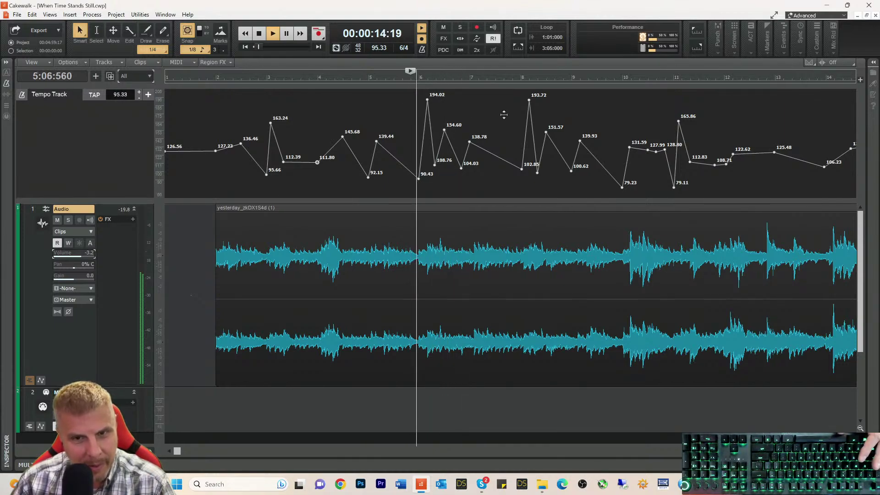
key(space)
key(space)
key(space)
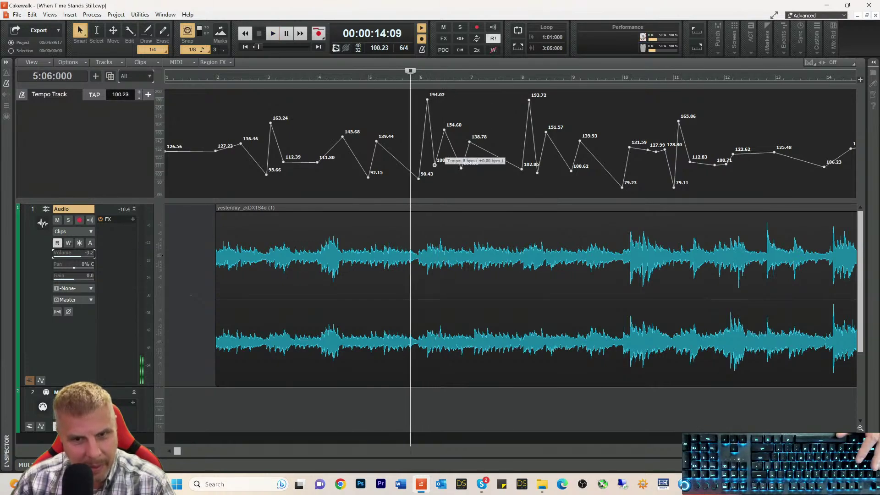
drag(435, 165, 436, 163)
key(space)
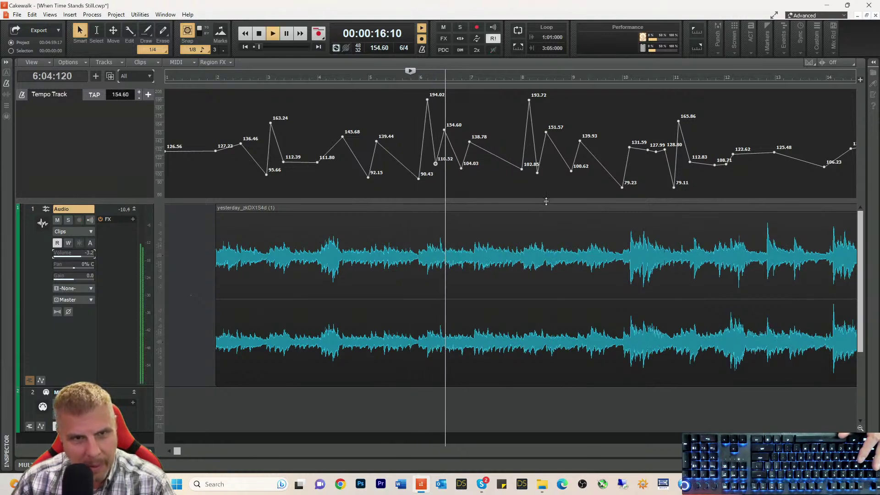
- Lower the 194 bpm tempo peak in measure 6 to about 190 bpm, playing from beat 6 of measure 5 before and after
key(space)
key(space)
scroll(564, 226, up, 1)
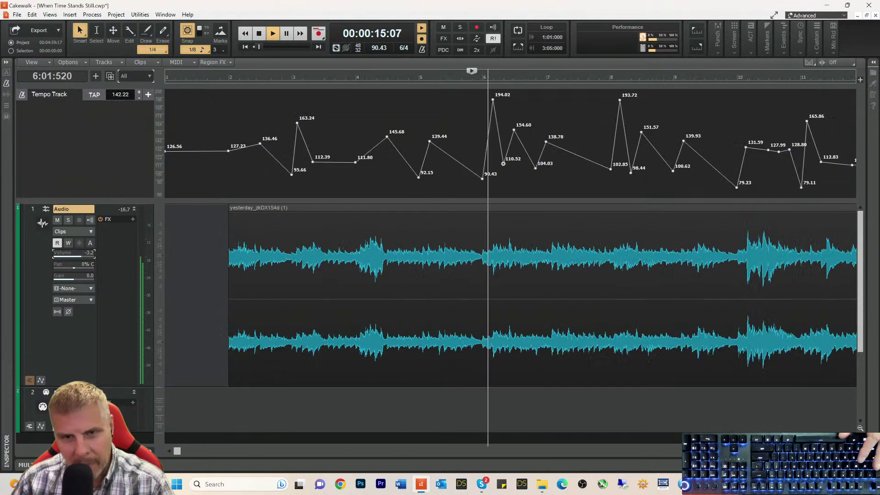
scroll(489, 103, up, 1)
key(space)
key(space)
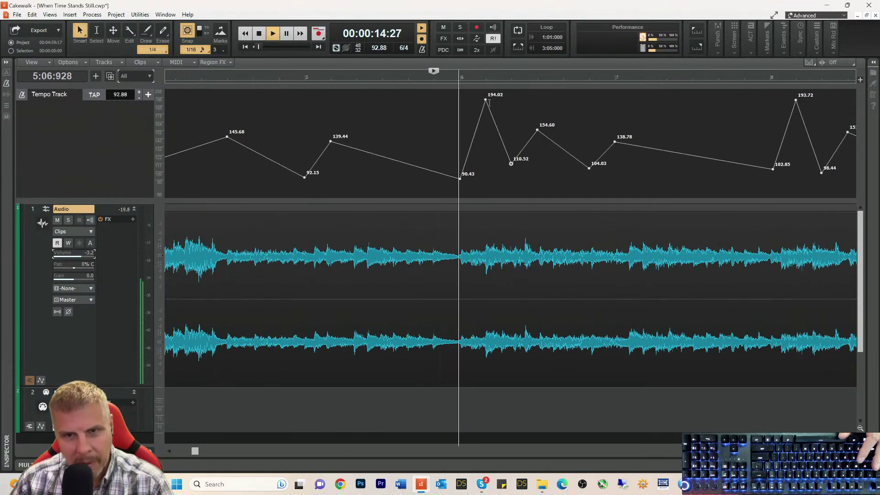
key(space)
drag(486, 100, 486, 103)
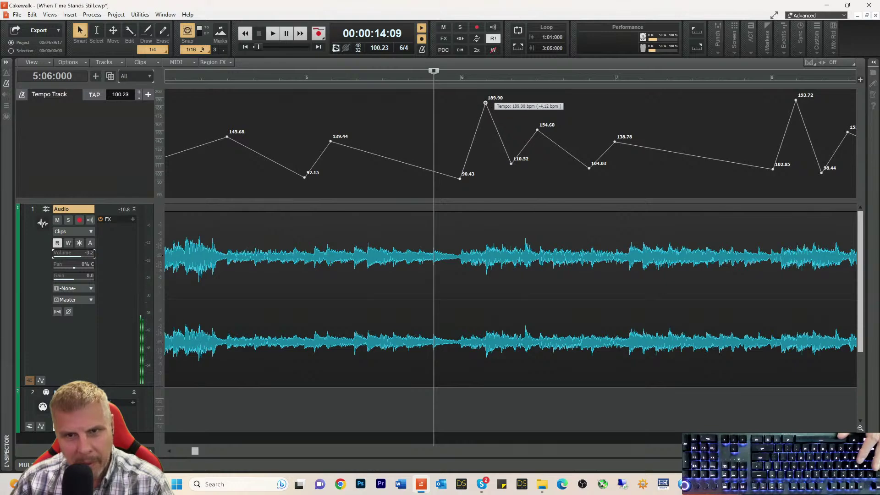
key(space)
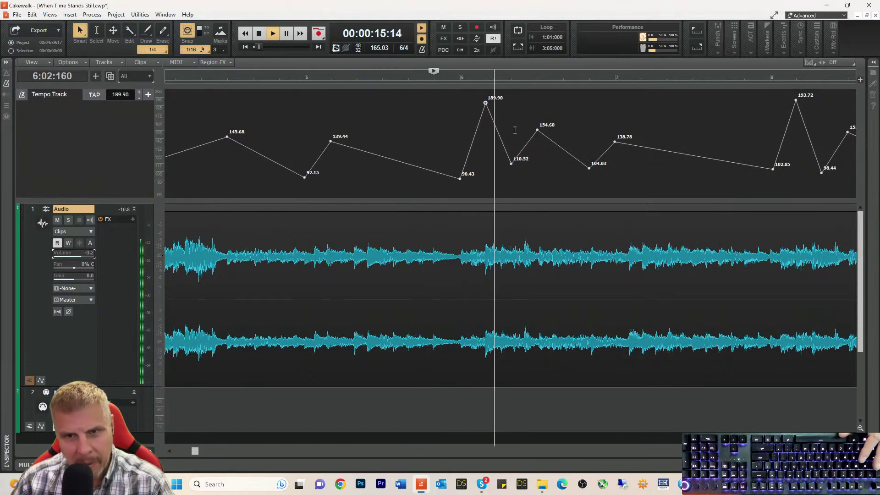
key(space)
- Lower the tempo node right after measure 6's first peak to about 103 bpm, and play from beat 6 of measure 5 and from measure 7
drag(511, 164, 512, 169)
key(space)
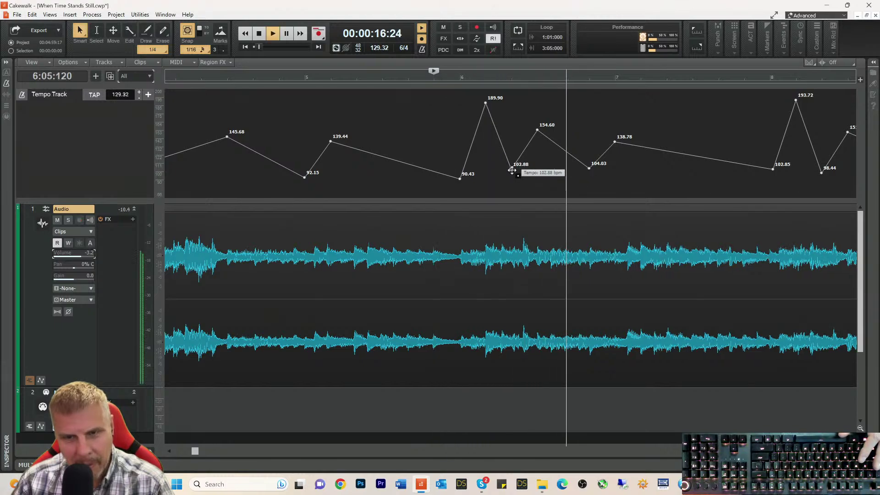
key(space)
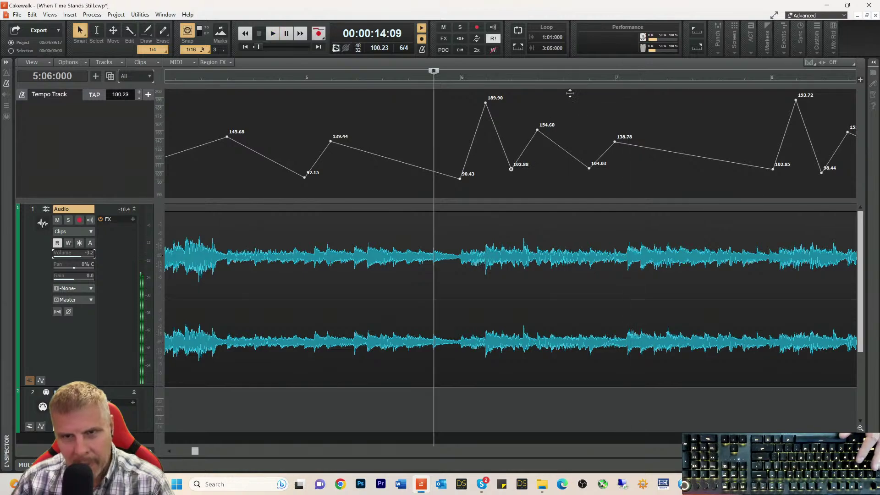
click(615, 78)
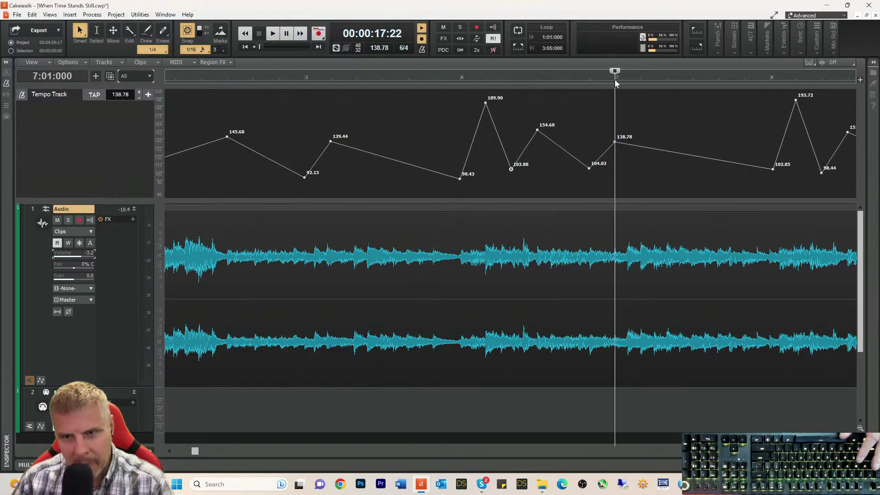
key(space)
key(space)
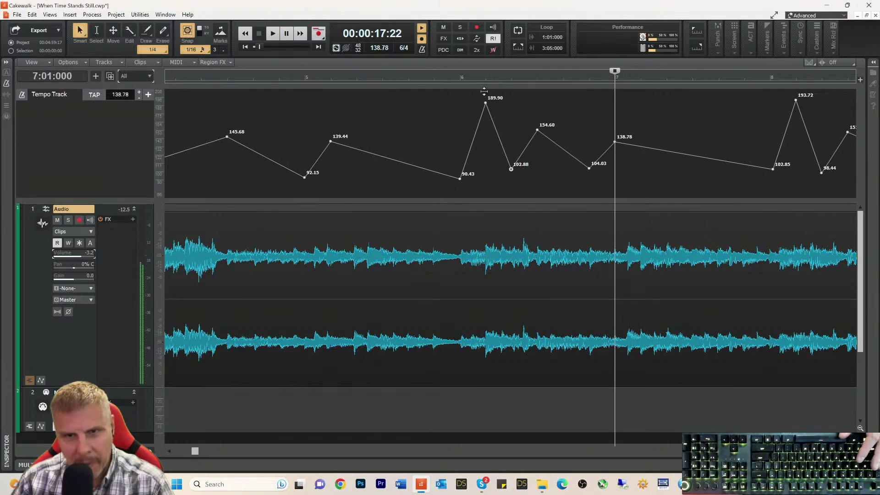
- Lower the tempo node at the start of measure 6 to about 88 bpm and play from there to check it
click(460, 79)
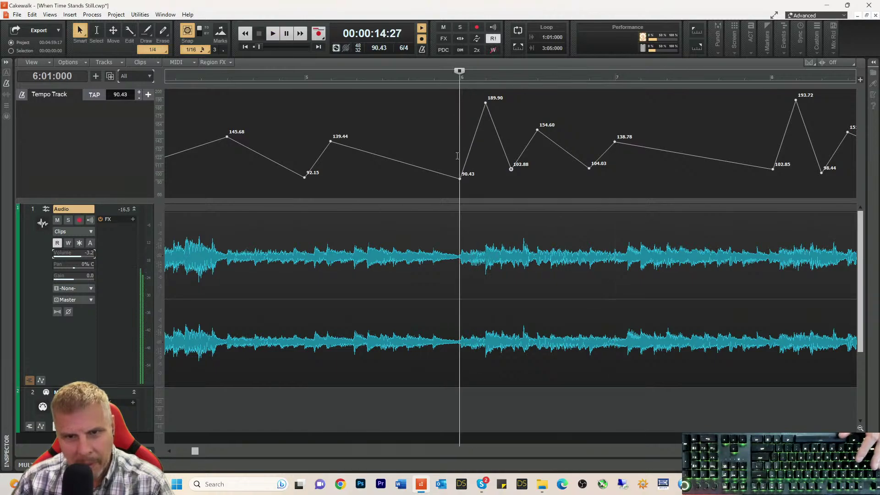
drag(459, 184, 459, 181)
key(space)
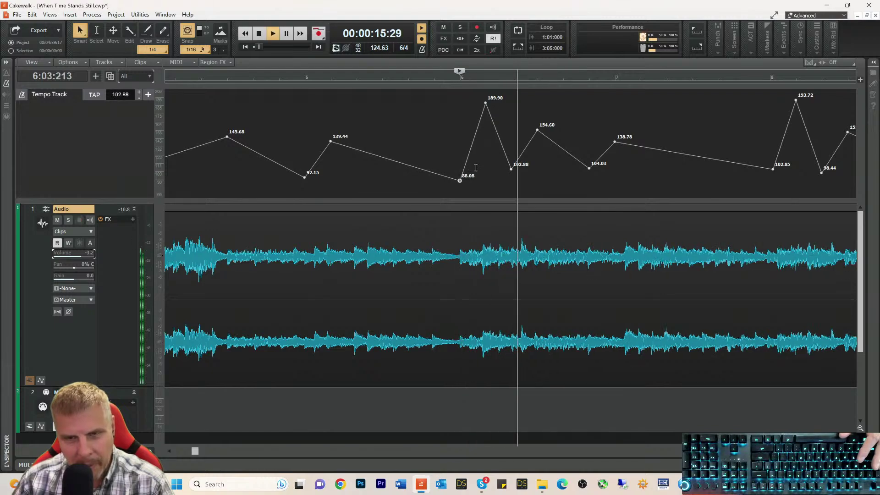
key(space)
key(space)
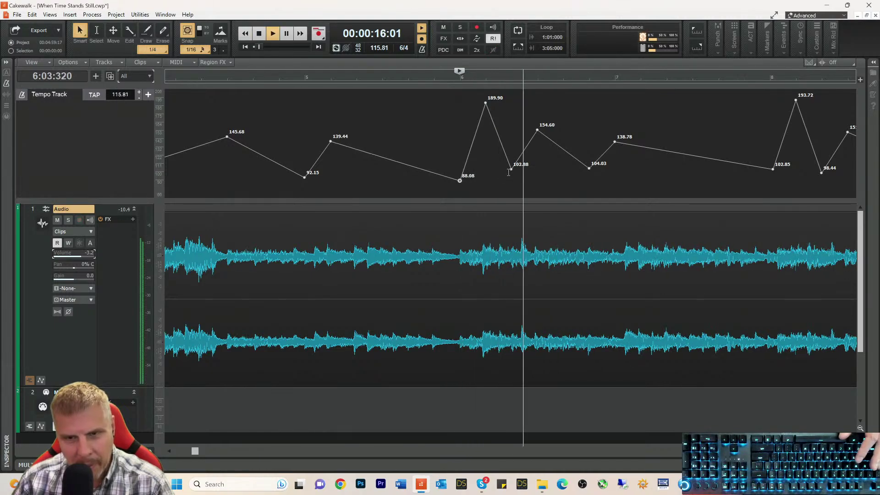
key(space)
- Lower the tempo node after measure 6's first peak to about 96 bpm and play from the start of measure 6
drag(512, 170, 510, 175)
key(space)
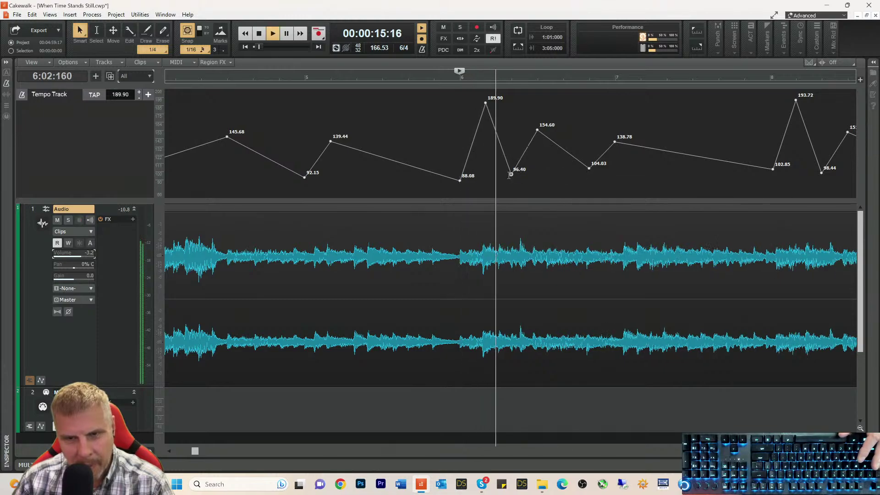
key(space)
key(space)
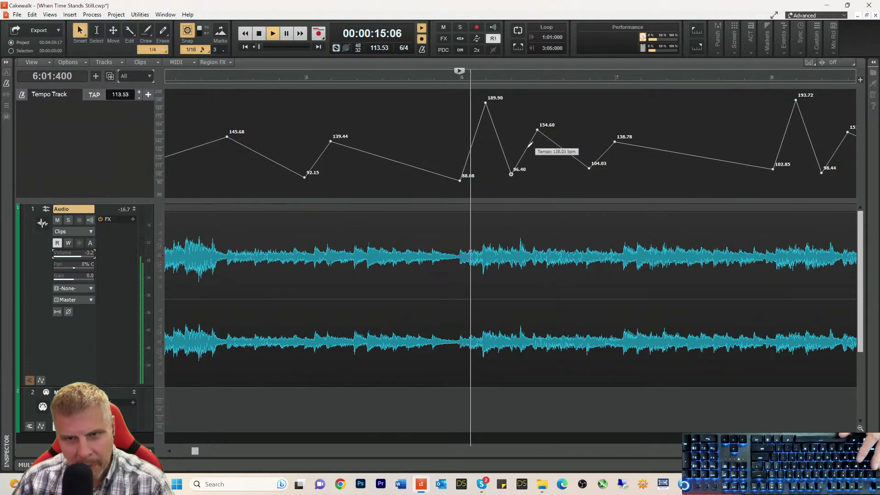
key(space)
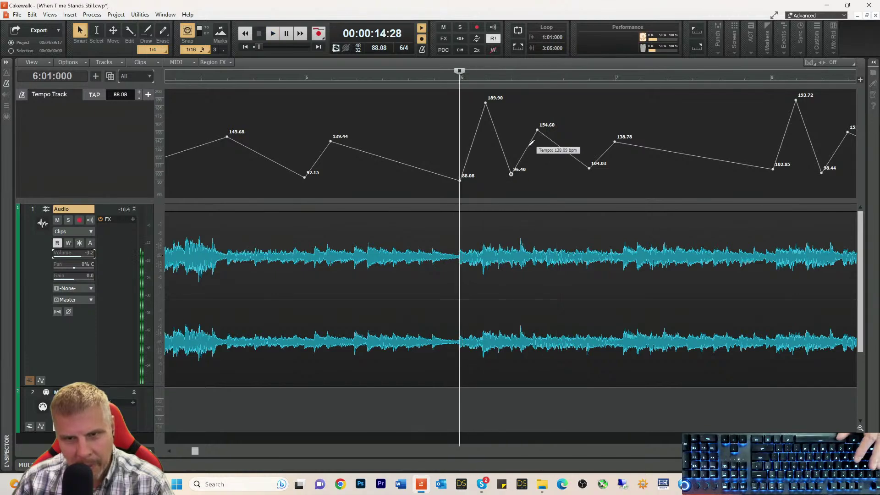
- Raise the tempo node at beat 4 of measure 6 to about 186 bpm, playing from the start of measure 6 between adjustments
click(538, 83)
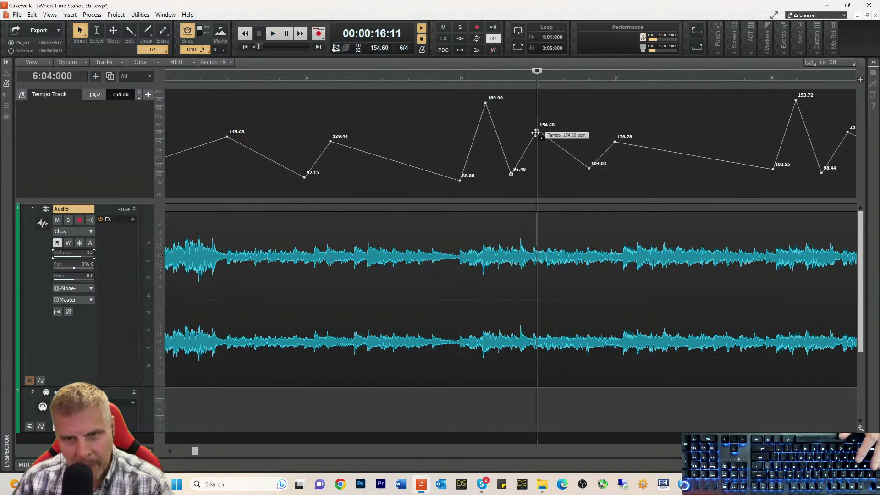
drag(536, 131, 538, 117)
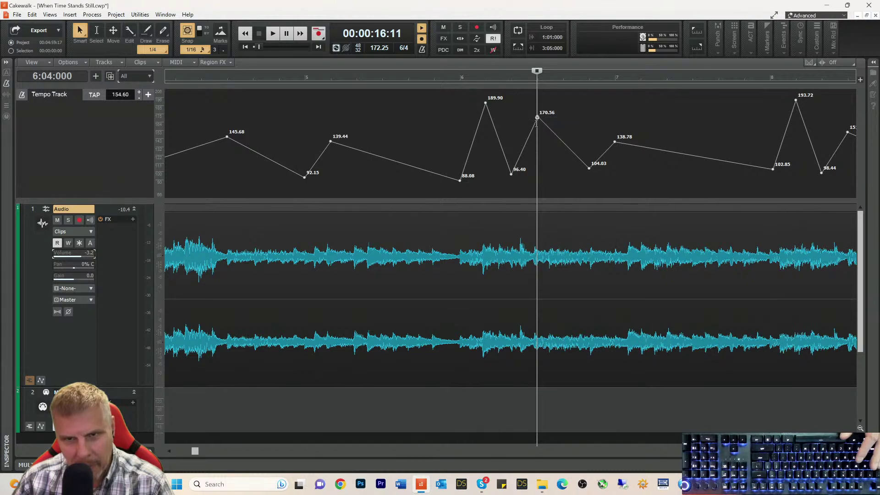
right_click(536, 120)
click(546, 134)
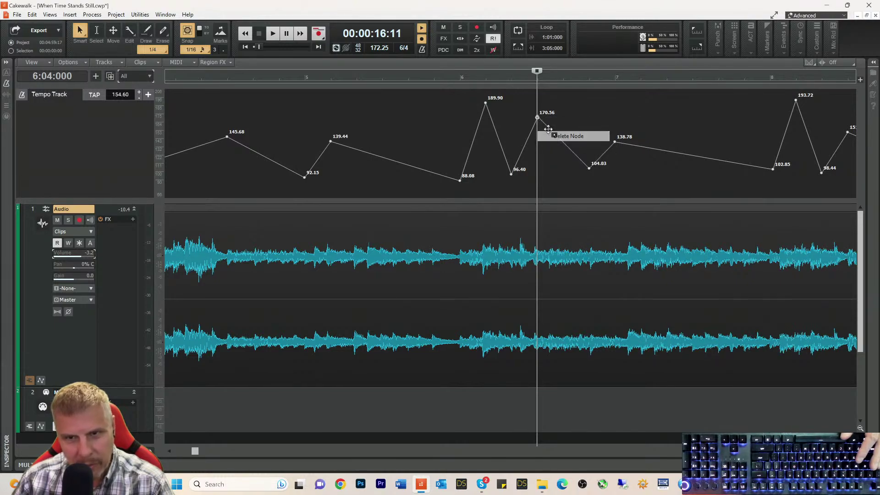
drag(541, 117, 537, 103)
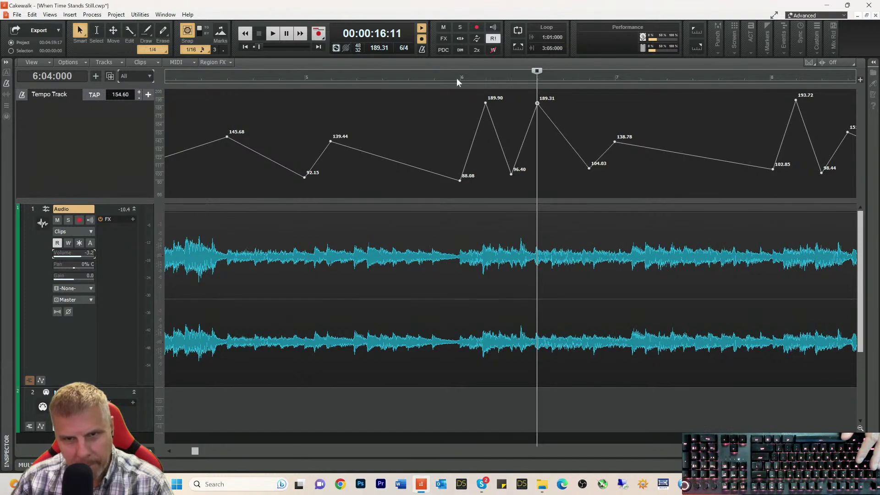
click(457, 79)
key(space)
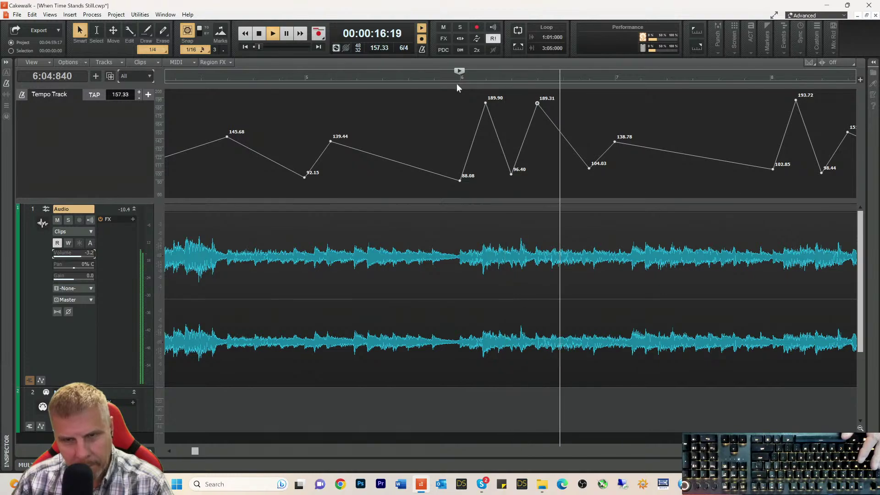
key(space)
drag(537, 104, 537, 125)
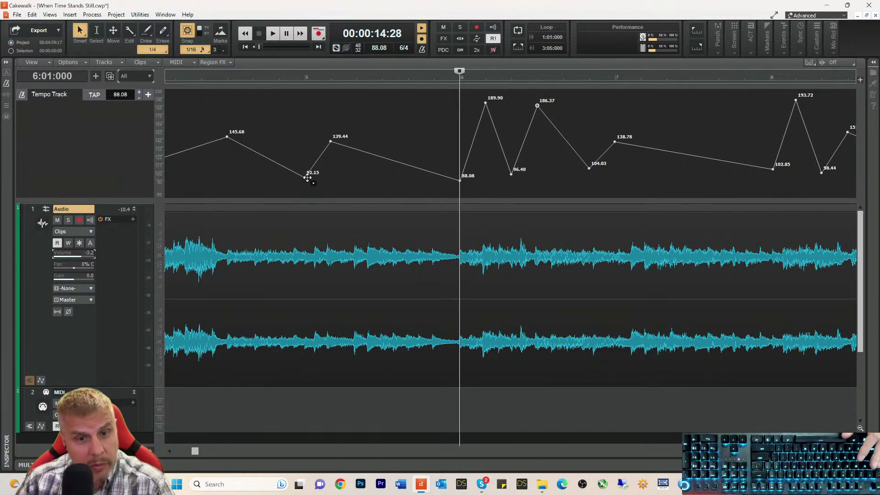
- Return to the project's beginning and place the playhead near the end of measure 1, at 1:05:720
scroll(205, 299, down, 3)
scroll(205, 298, up, 3)
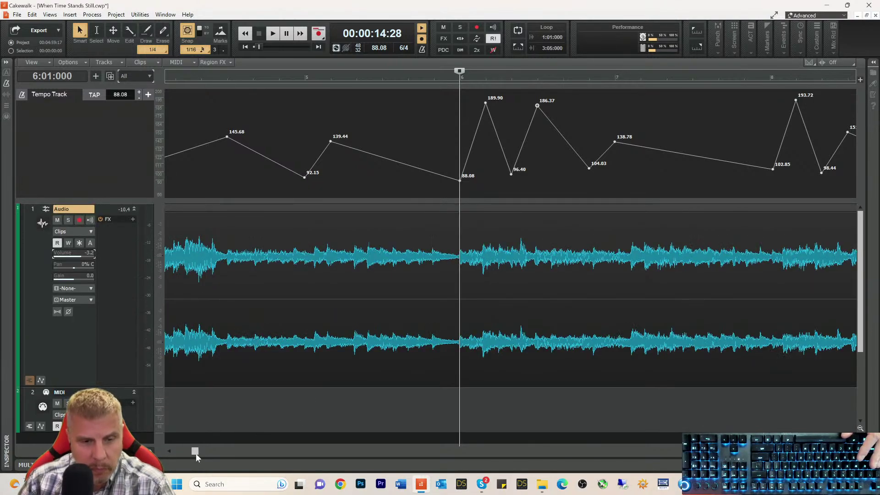
drag(195, 452, 161, 453)
click(288, 76)
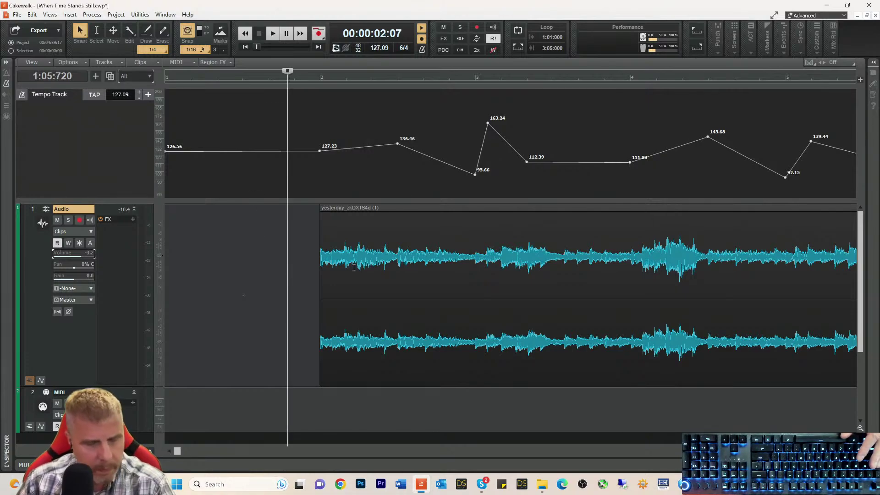
scroll(398, 265, down, 4)
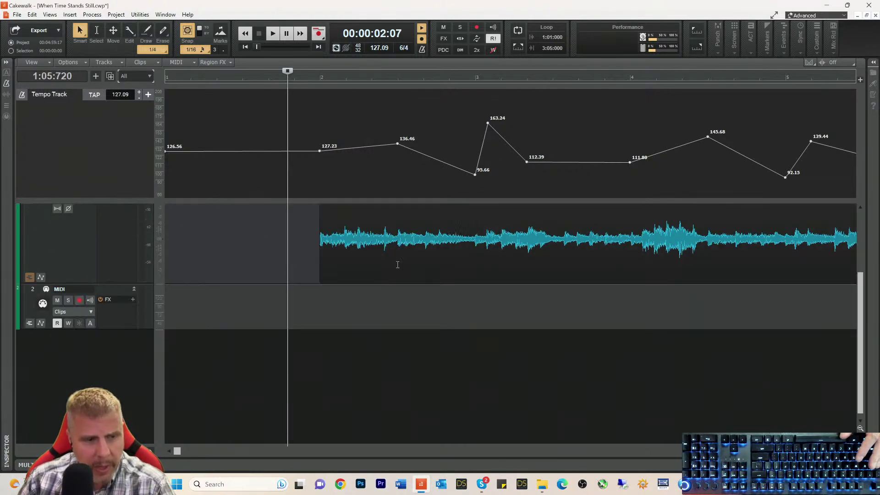
scroll(398, 265, up, 1)
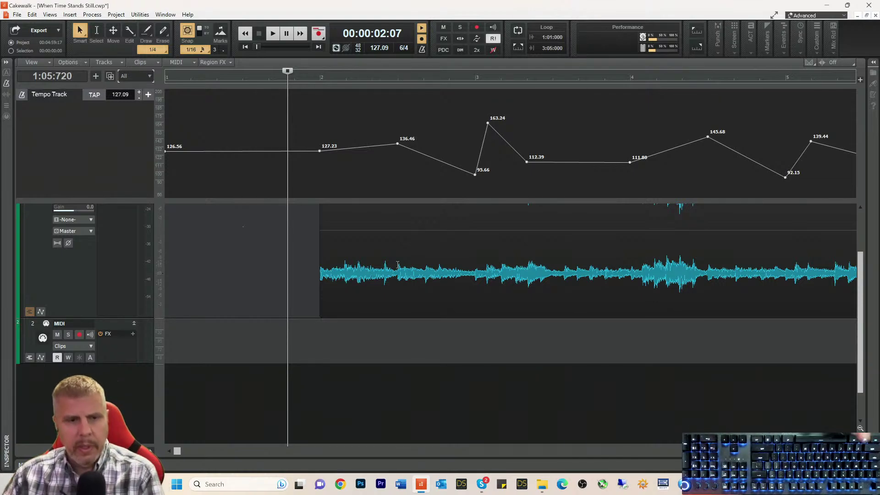
- Insert XLN Audio's Addictive Drums 2 as a soft synth, move its window aside, and close the Phone Link window
click(65, 18)
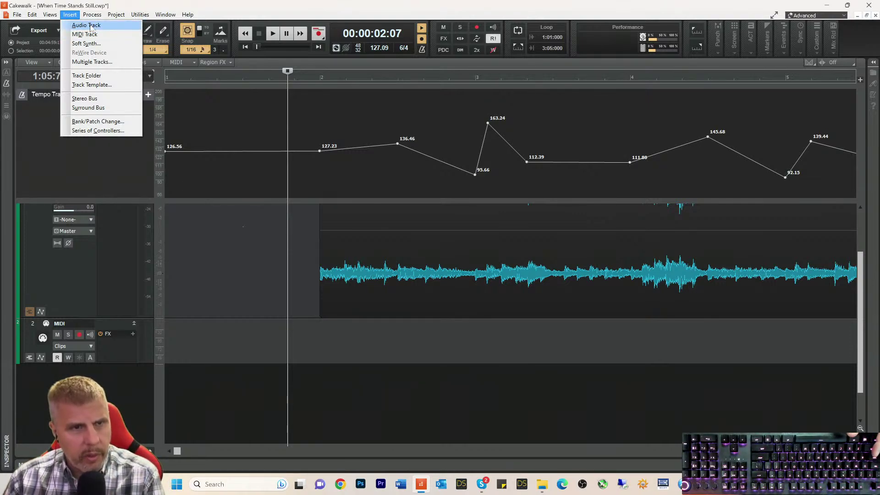
click(87, 43)
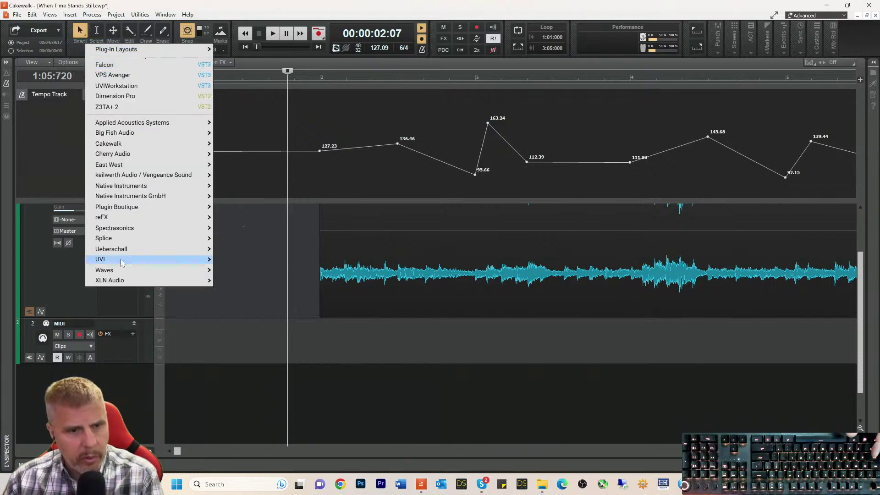
mouse_move(117, 281)
click(243, 280)
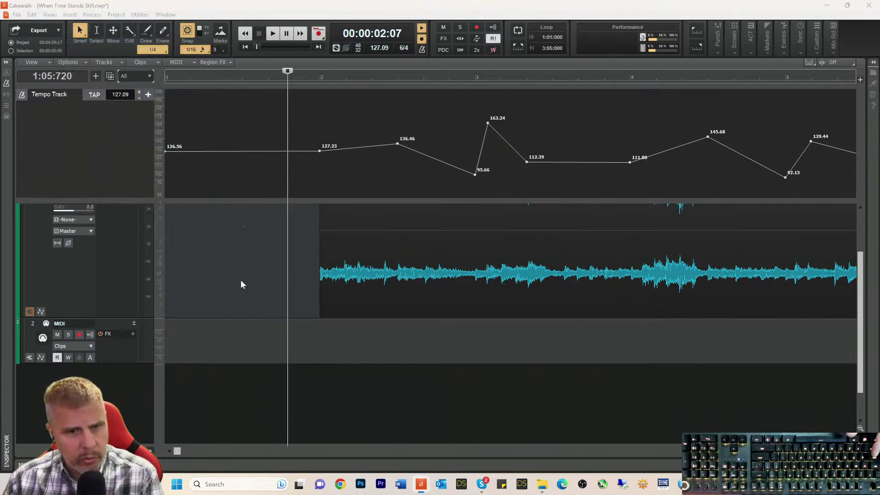
click(534, 156)
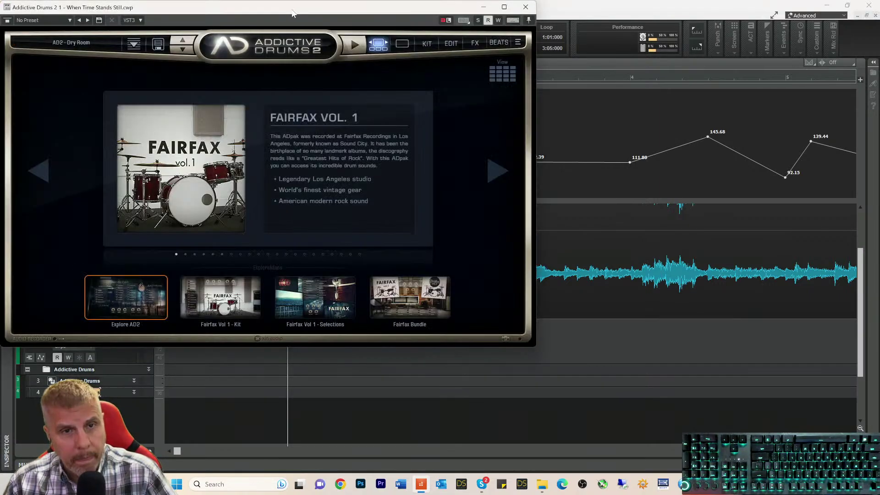
drag(292, 14, 589, 102)
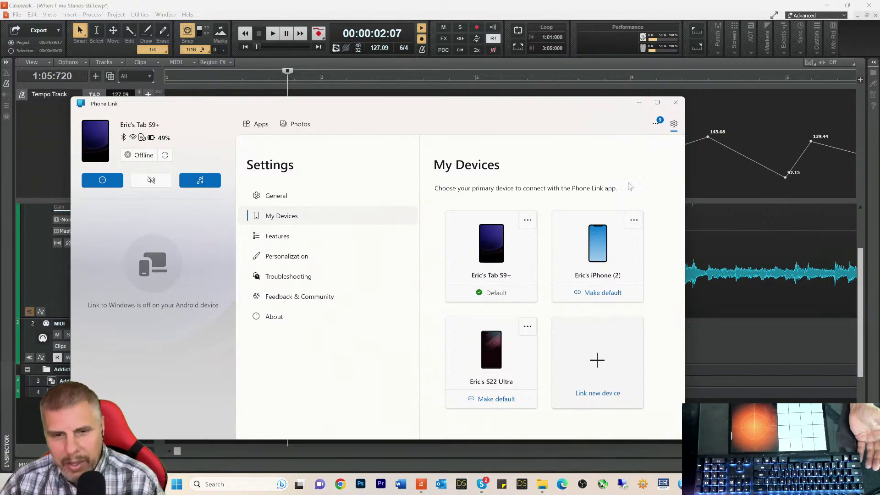
click(676, 102)
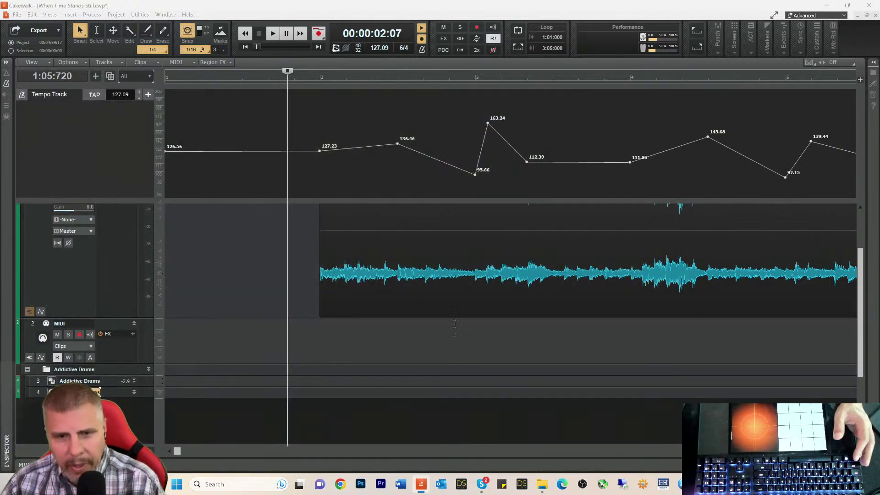
- Place the playhead at 1:04:720, enlarge the Addictive Drums MIDI track and arm it for recording
click(262, 77)
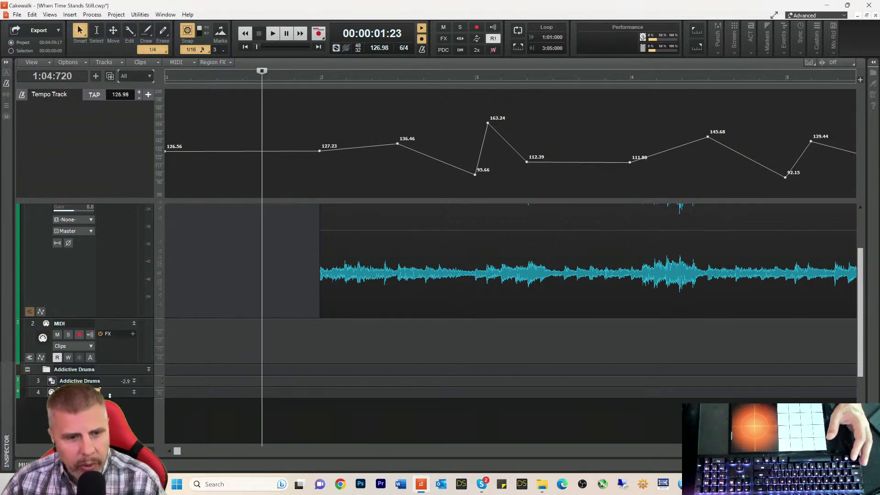
drag(110, 396, 110, 435)
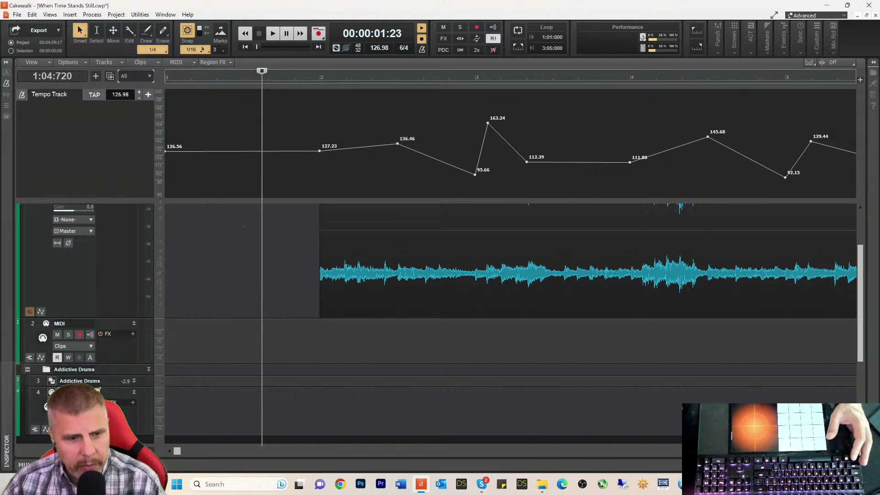
click(85, 404)
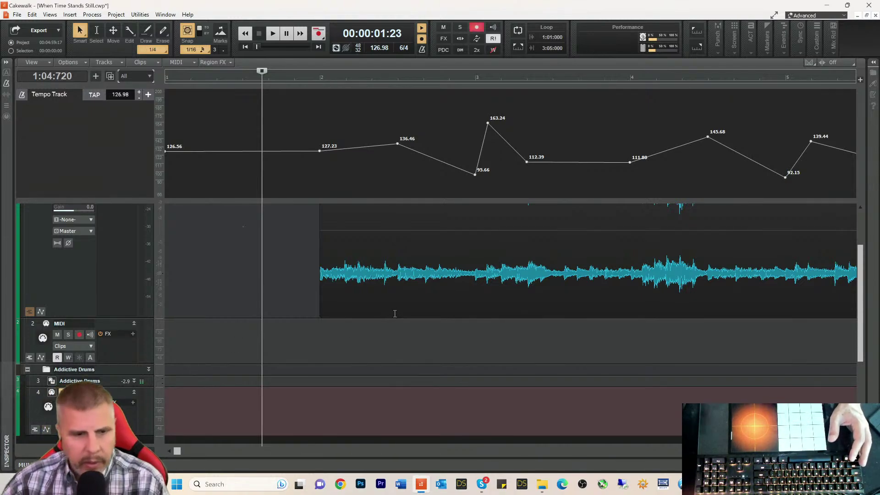
- Enlarge the Addictive Drums instrument track to show its controls and set its volume to -8.4
drag(110, 387, 110, 427)
scroll(116, 345, down, 3)
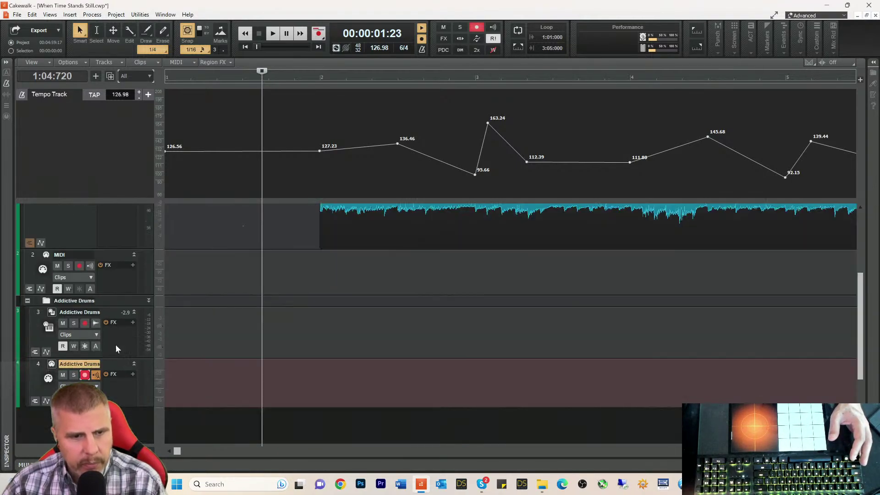
drag(111, 358, 79, 357)
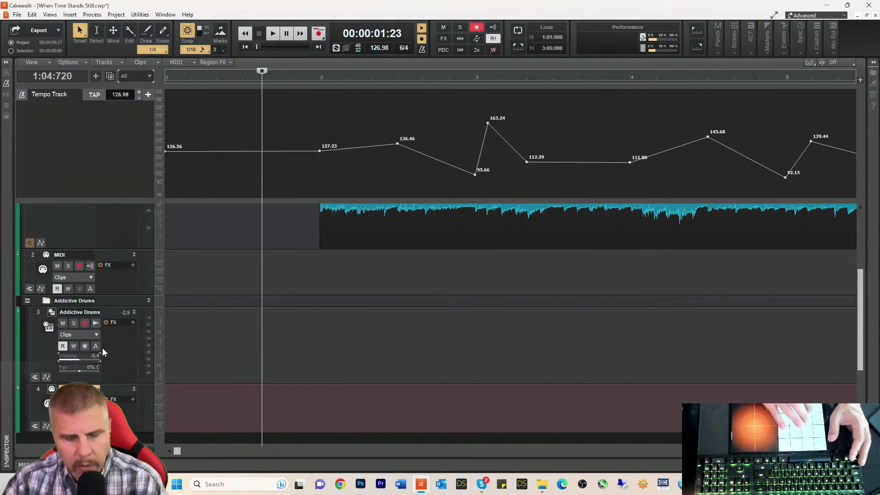
- Check playback briefly, and mute the Metronome bus, shrinking the bus pane again to keep the Addictive Drums tracks in view
key(space)
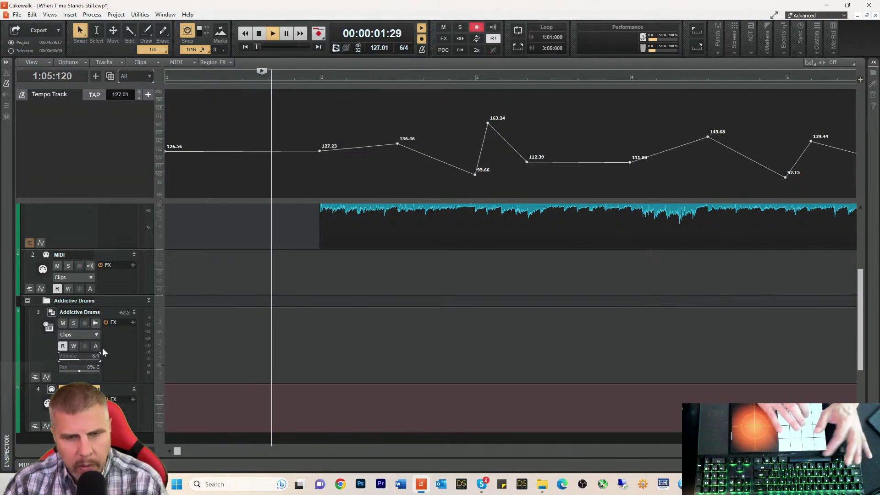
key(space)
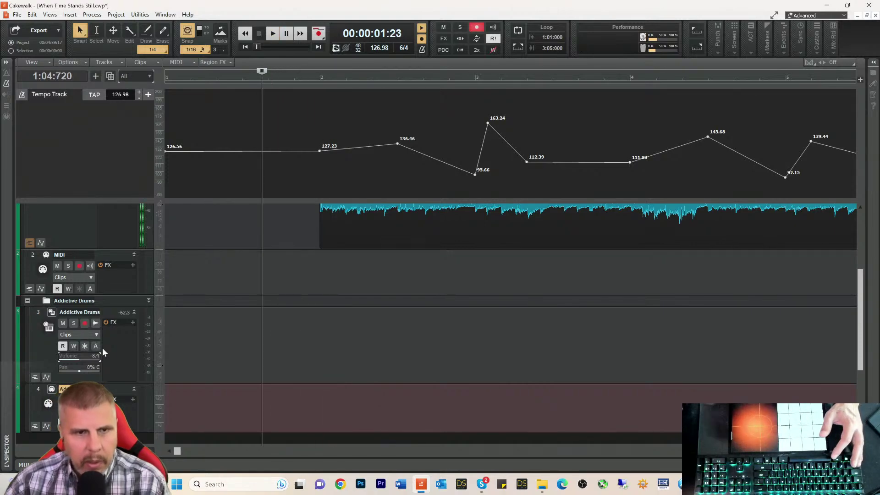
scroll(197, 321, up, 3)
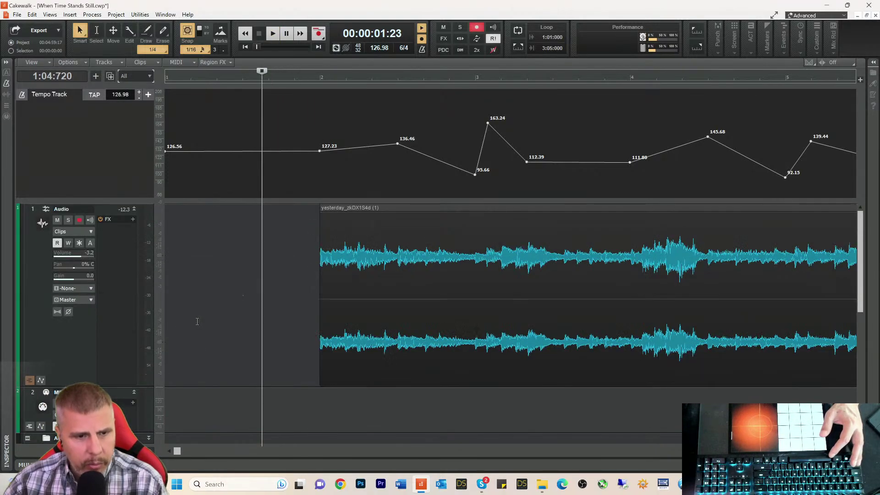
scroll(176, 316, down, 3)
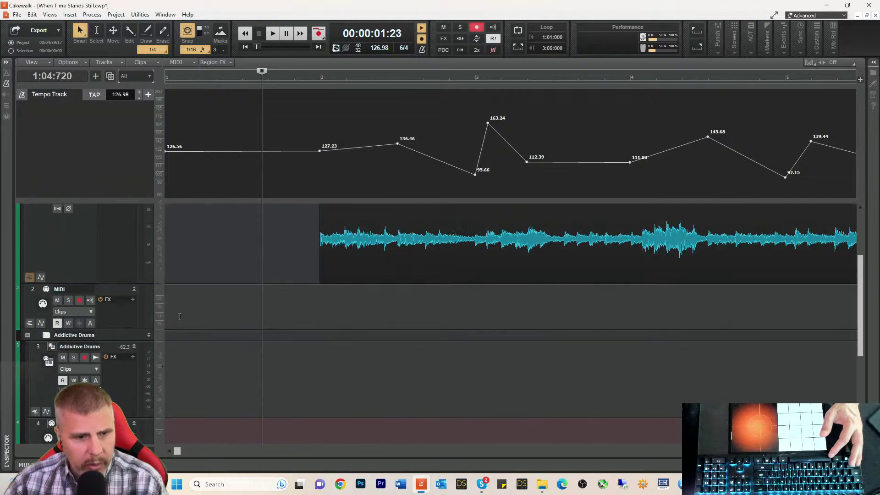
scroll(160, 369, down, 1)
drag(127, 445, 127, 290)
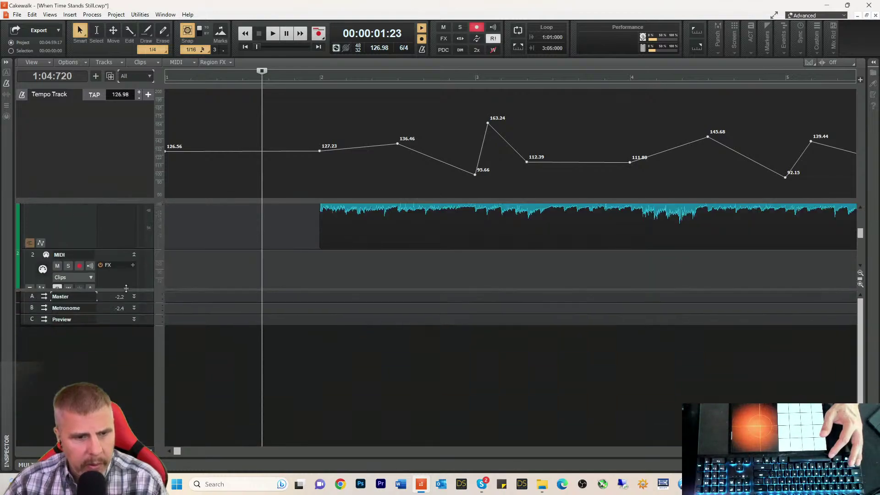
drag(50, 315, 49, 377)
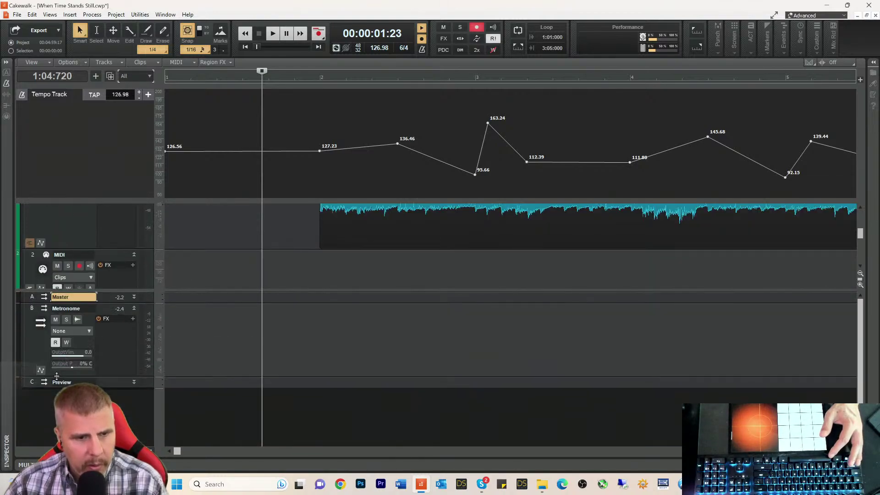
click(80, 305)
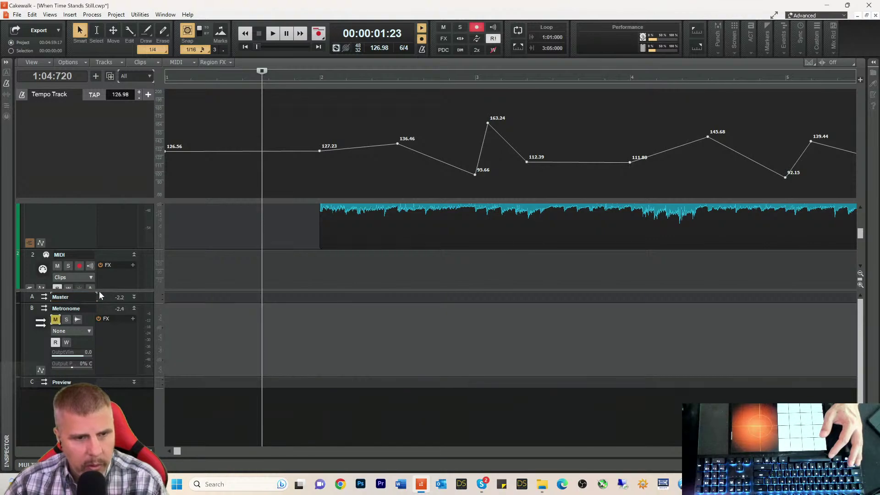
drag(99, 291, 99, 417)
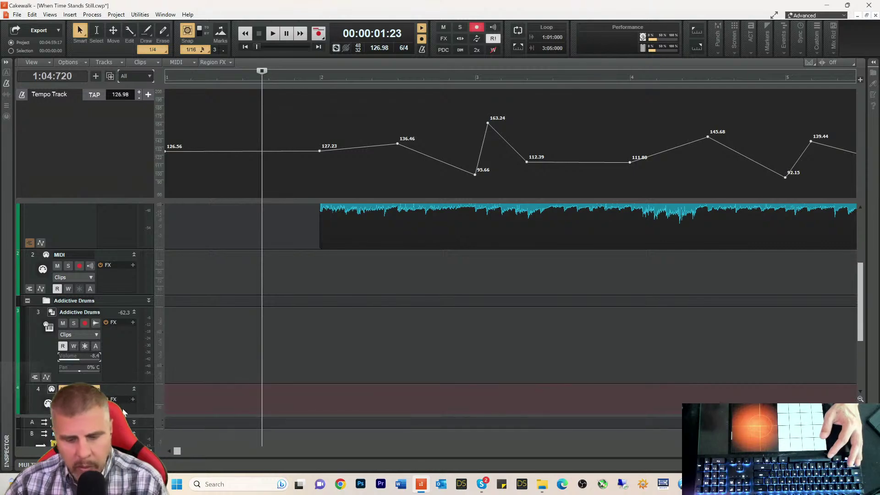
- Rehearse against the audio from 1:04:720, and record a drum take on the Addictive Drums MIDI track past measure 28
key(space)
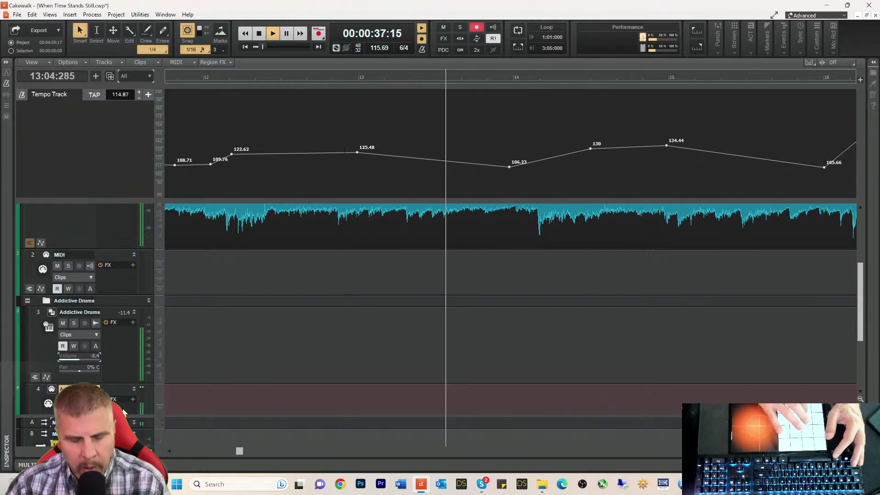
key(space)
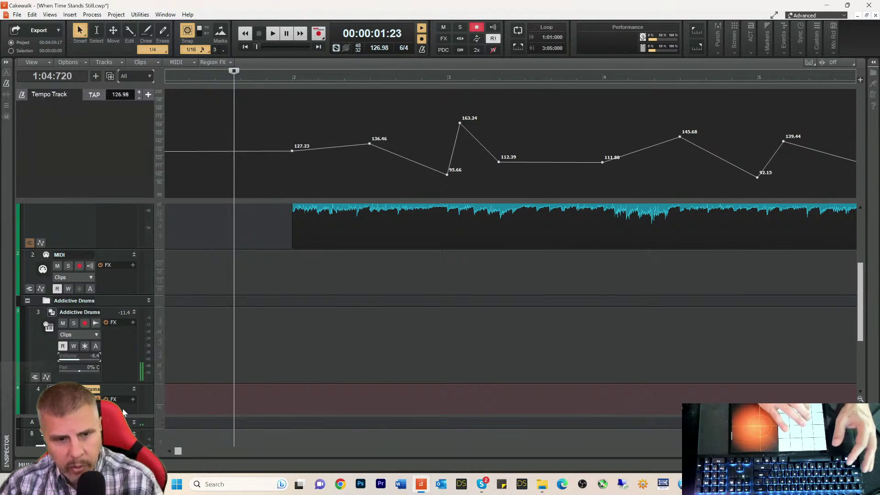
key(space)
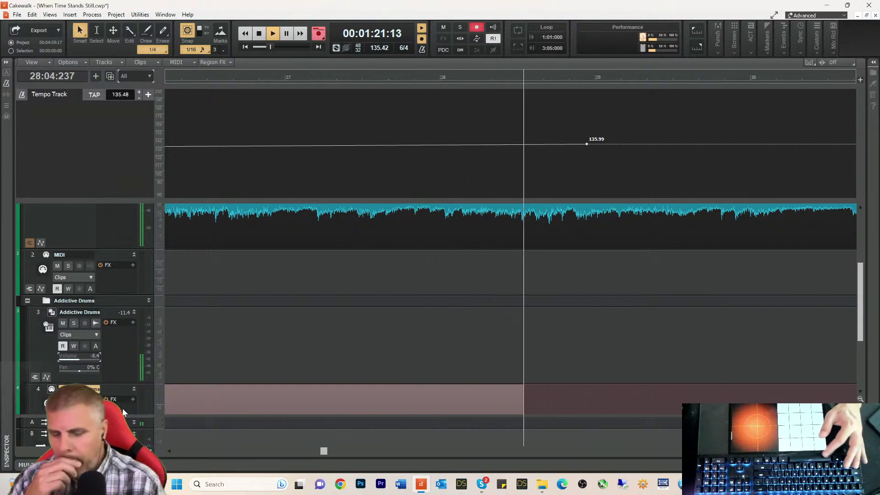
key(space)
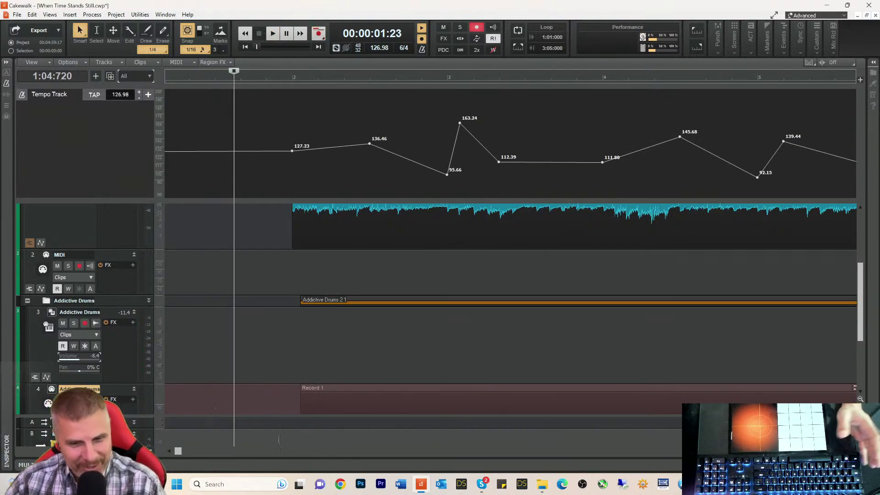
- Play the start of the recorded drum take and open its clip in an enlarged Piano Roll, zoomed in on measures 1 and 2
scroll(427, 330, down, 3)
key(space)
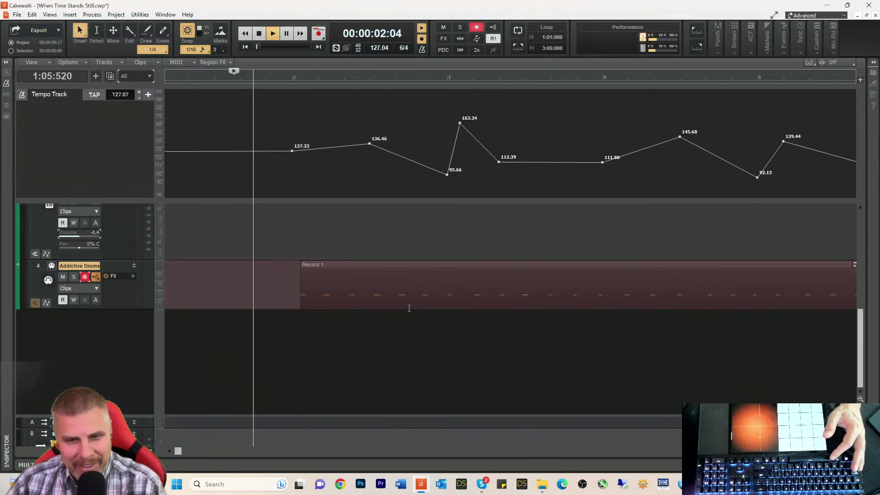
key(space)
double_click(312, 305)
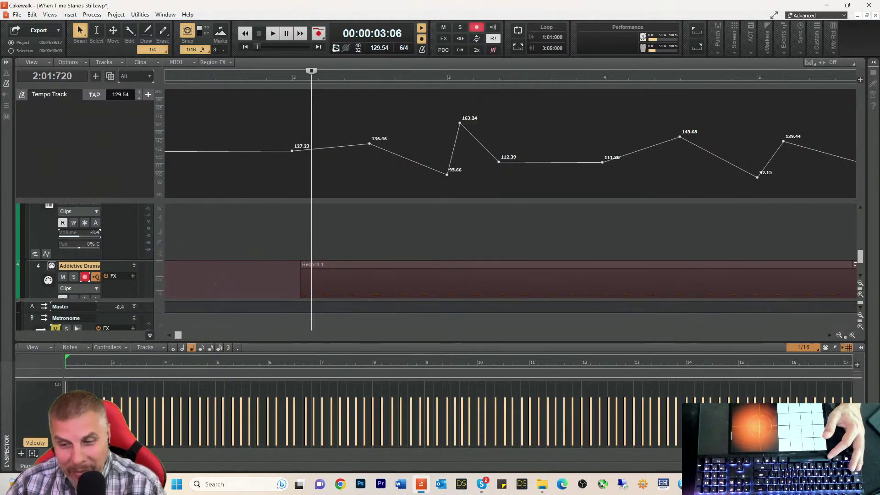
drag(372, 379, 369, 456)
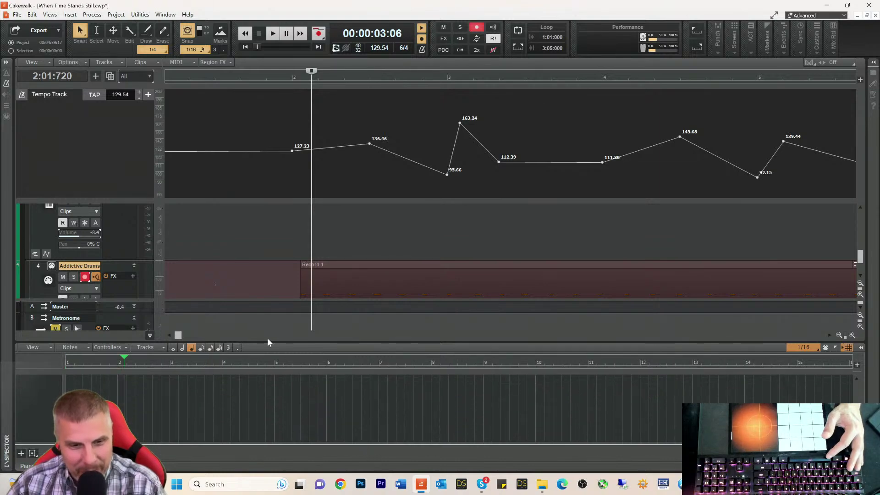
drag(266, 343, 274, 224)
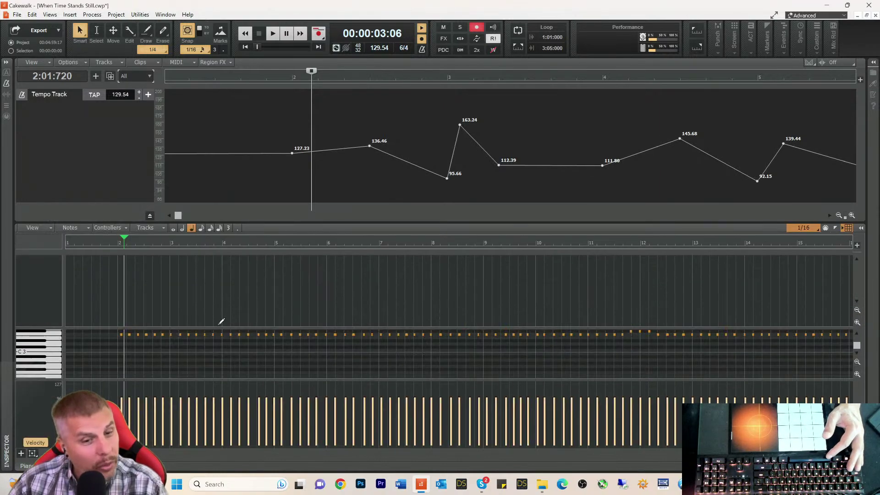
drag(119, 379, 120, 413)
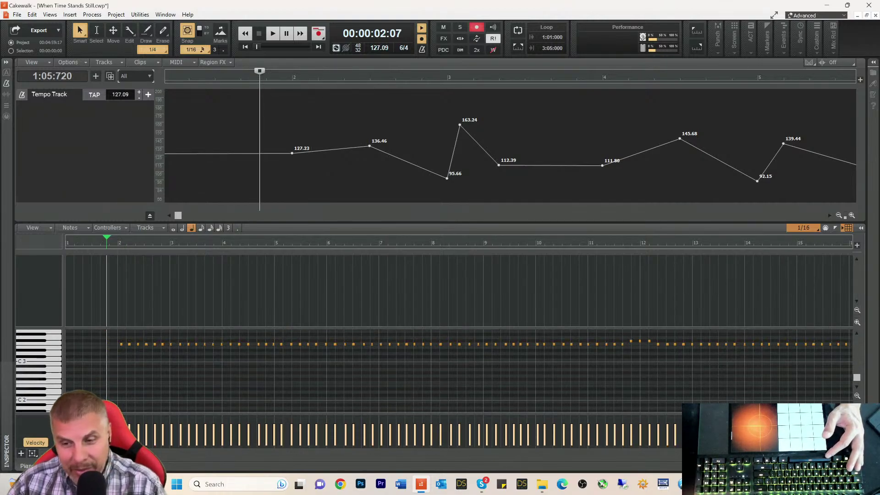
scroll(458, 334, up, 8)
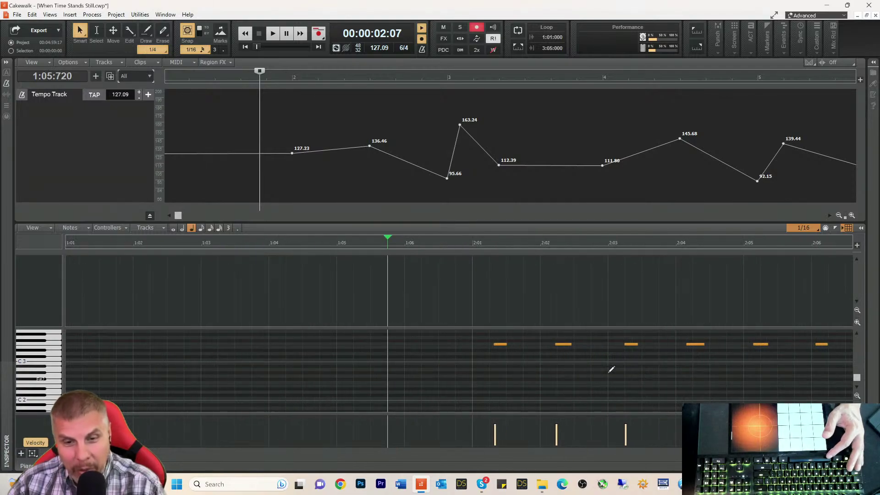
- Align the first three recorded drum notes with beats 2:01, 2:02 and 2:03, checking them by playing from 2:01:000
click(472, 241)
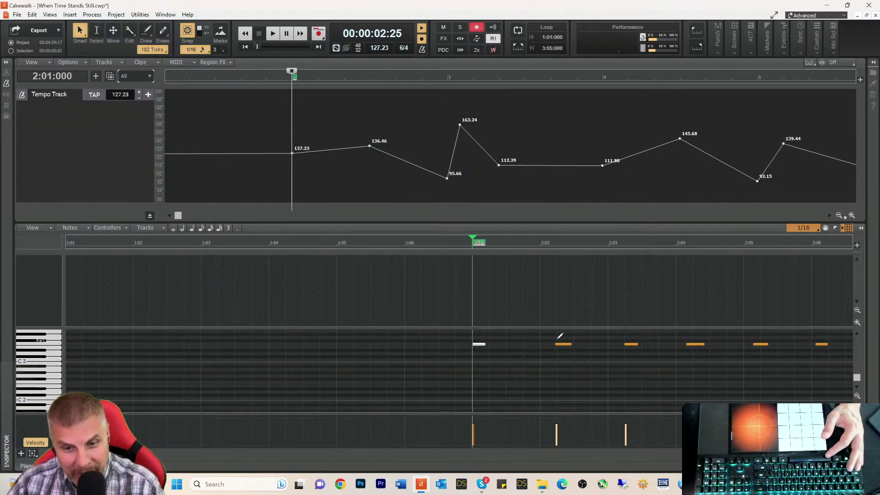
key(space)
key(space)
key(space)
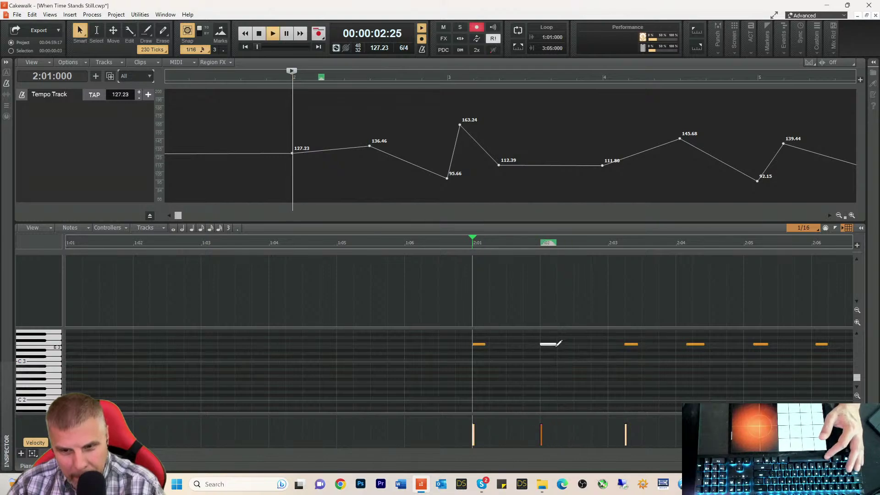
key(space)
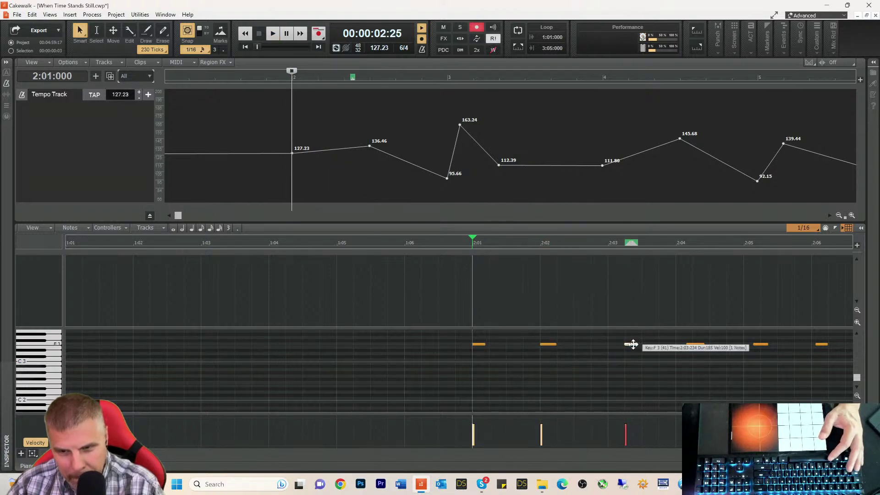
key(space)
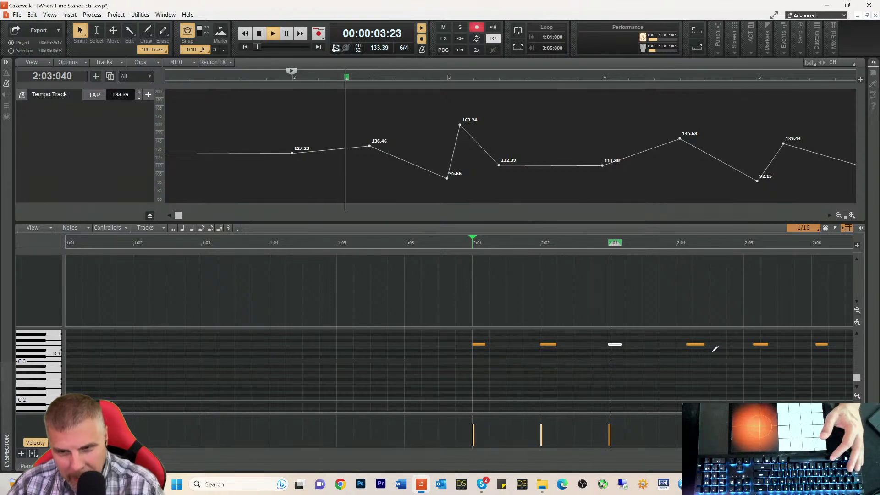
key(space)
- Move the next three drum notes onto beats 2:04, 2:05 and 2:06, checking the timing by playback
drag(696, 345, 690, 345)
key(space)
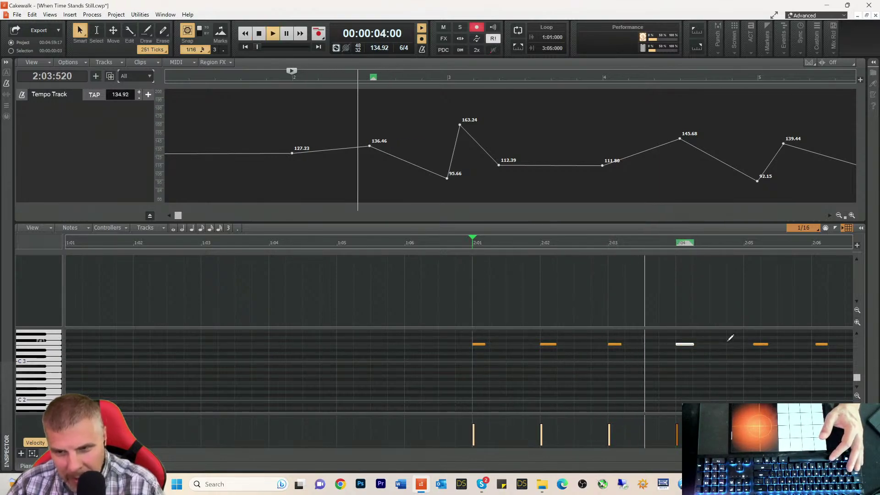
key(space)
key(space)
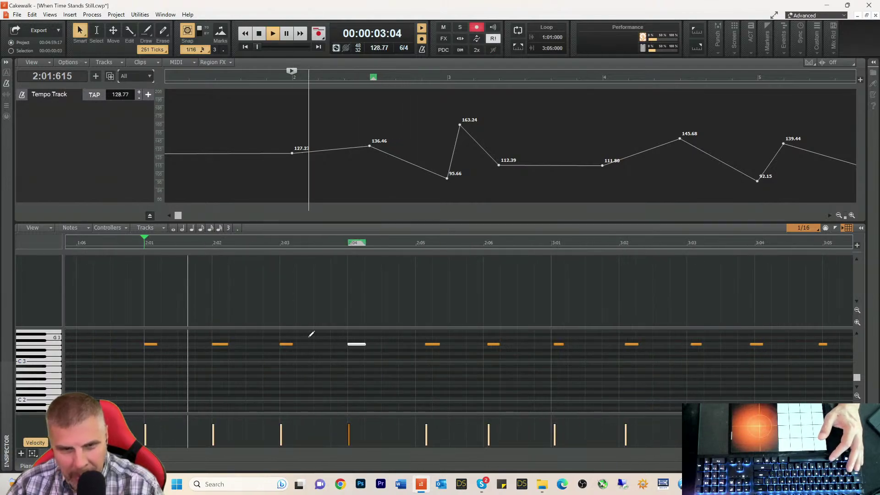
drag(430, 343, 422, 344)
key(space)
click(493, 344)
key(space)
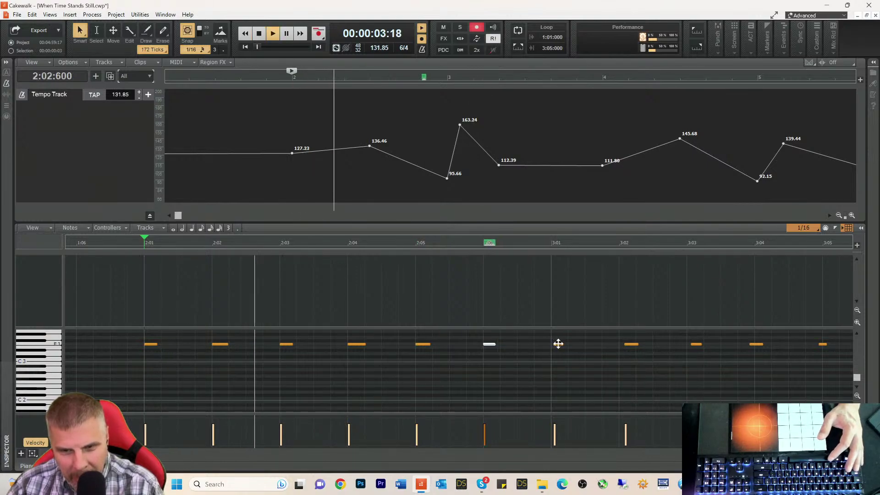
- Move the first four drum notes of measure 3 onto beats 3:01, 3:02, 3:03 and 3:04, listening between moves
drag(559, 344, 555, 344)
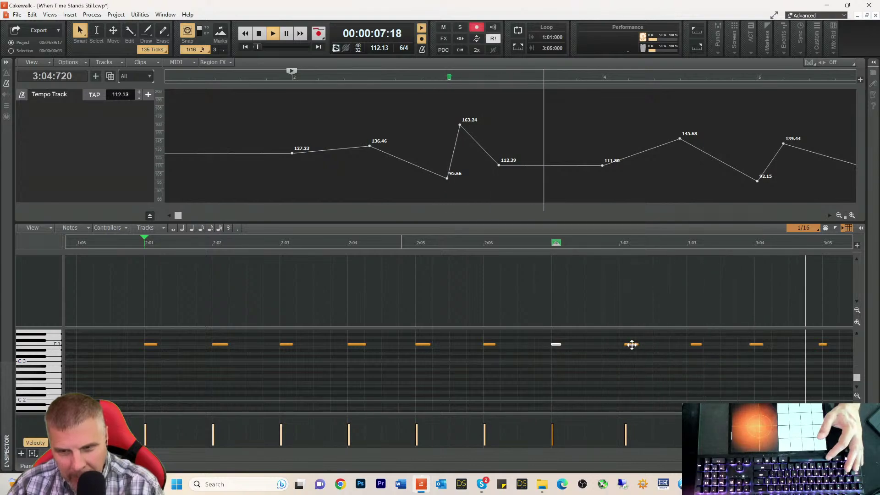
drag(632, 345, 626, 345)
key(space)
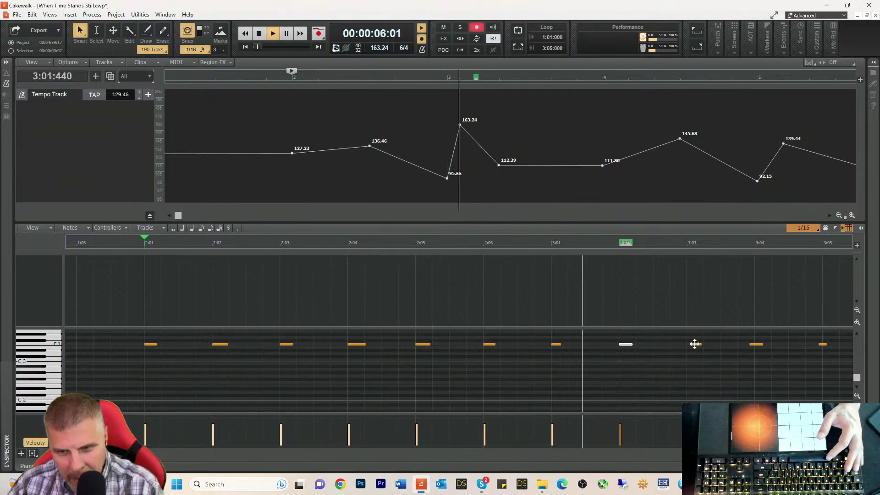
key(space)
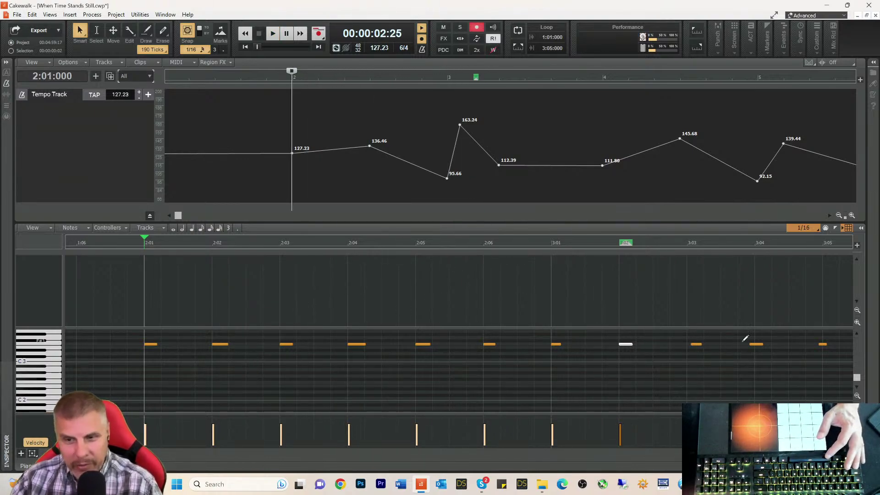
drag(697, 344, 697, 343)
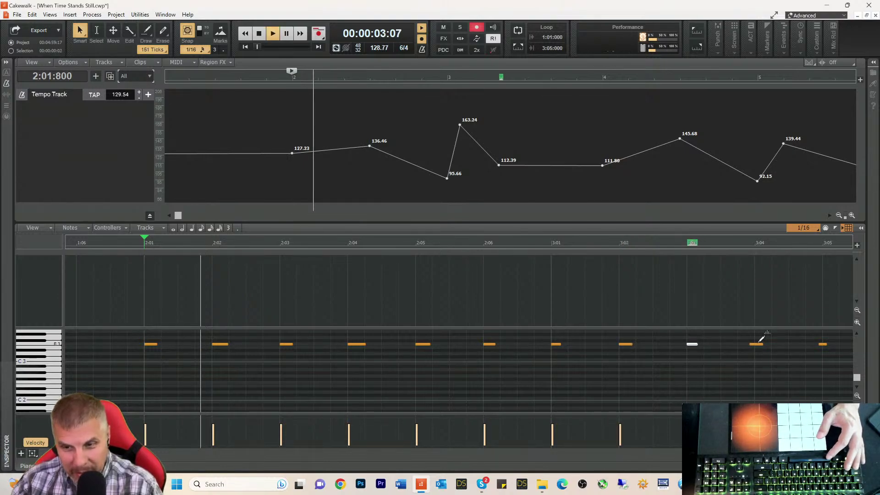
drag(758, 344, 756, 344)
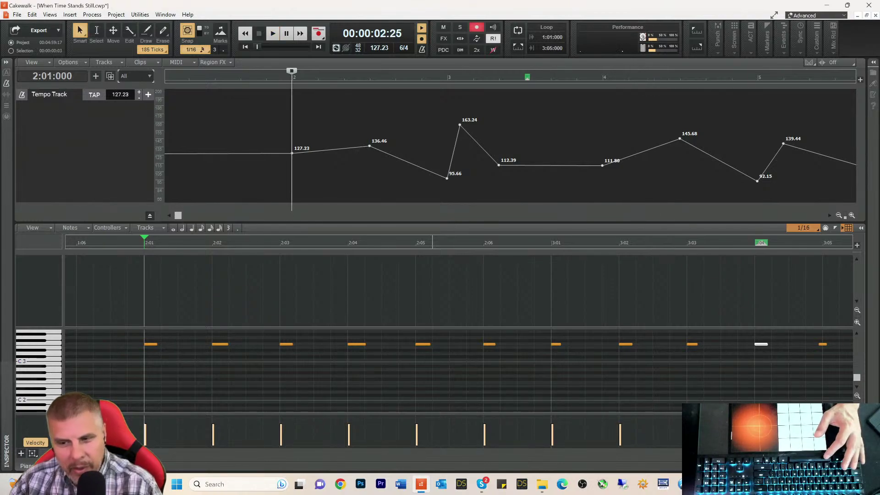
- Close the Piano Roll, play the unedited drum notes from 4:06:720, and place the playhead at 6:01:000
key(d)
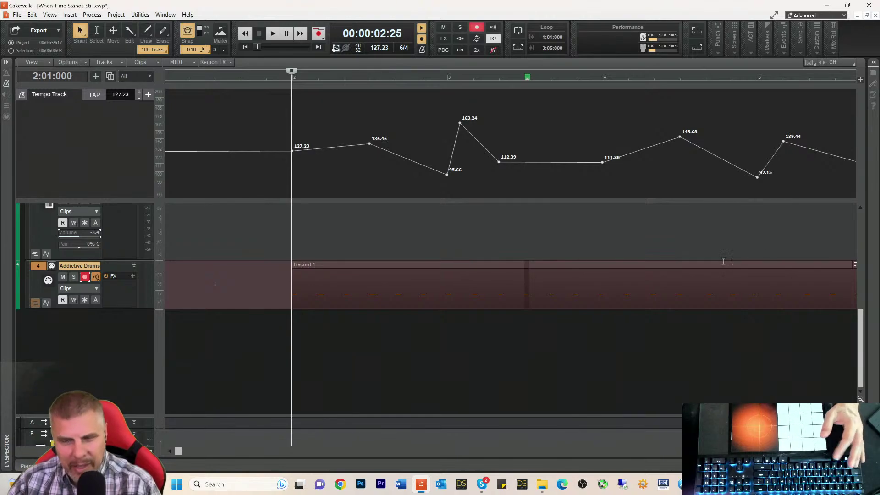
click(751, 81)
key(space)
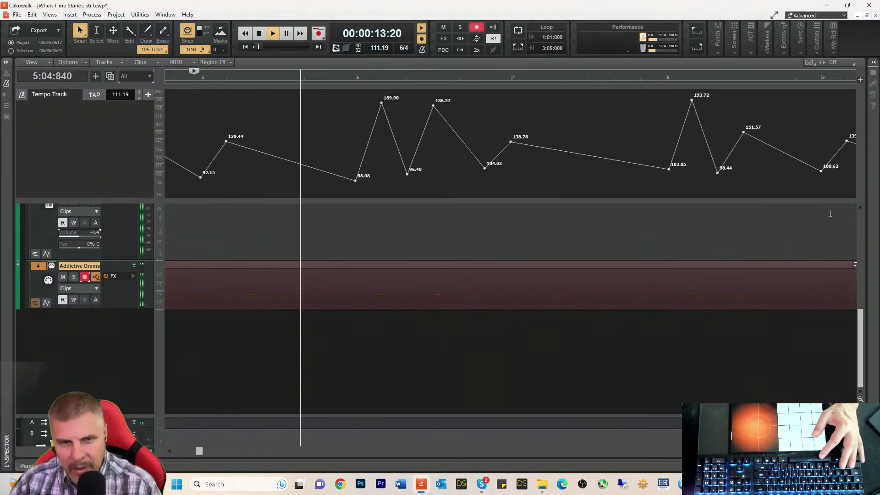
key(space)
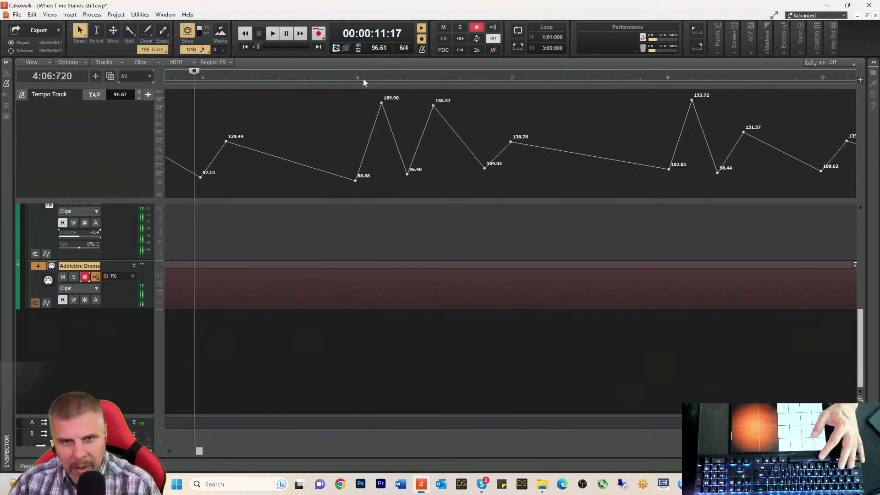
click(357, 81)
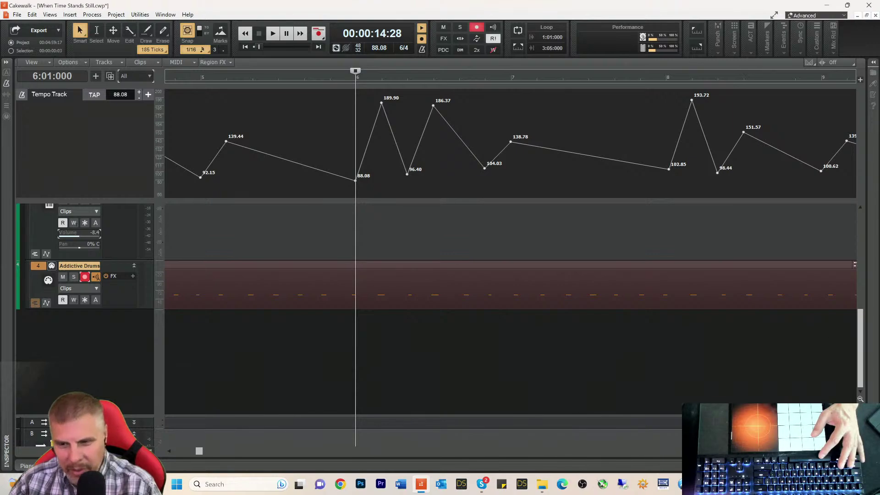
scroll(511, 257, down, 5)
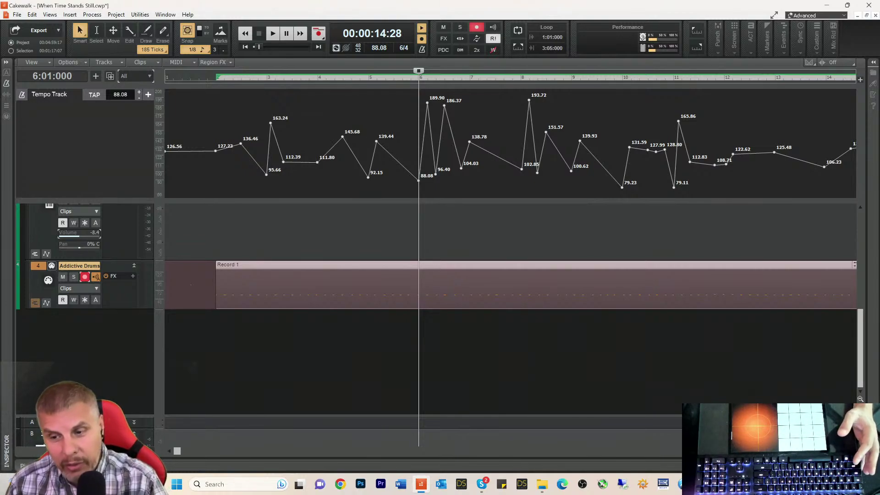
- Delete the recorded drum clip from the Addictive Drums MIDI track
key(ctrl+Left)
key(ctrl+Left)
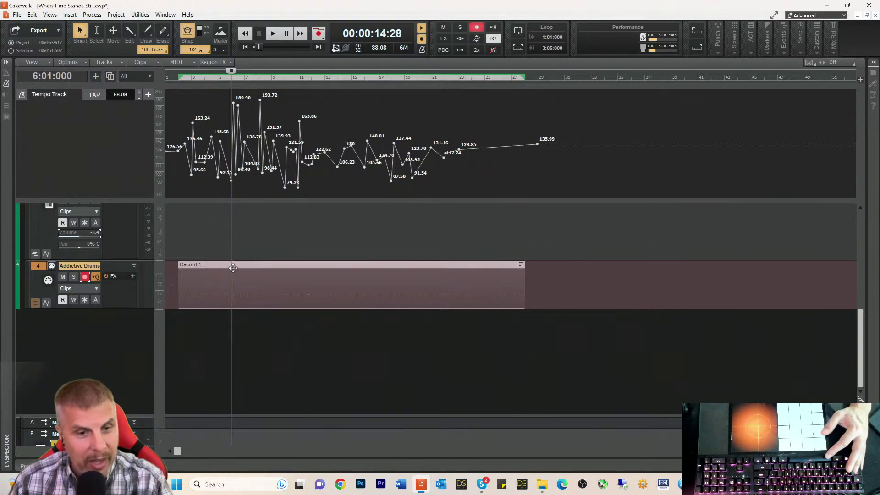
scroll(218, 224, up, 2)
scroll(219, 245, up, 5)
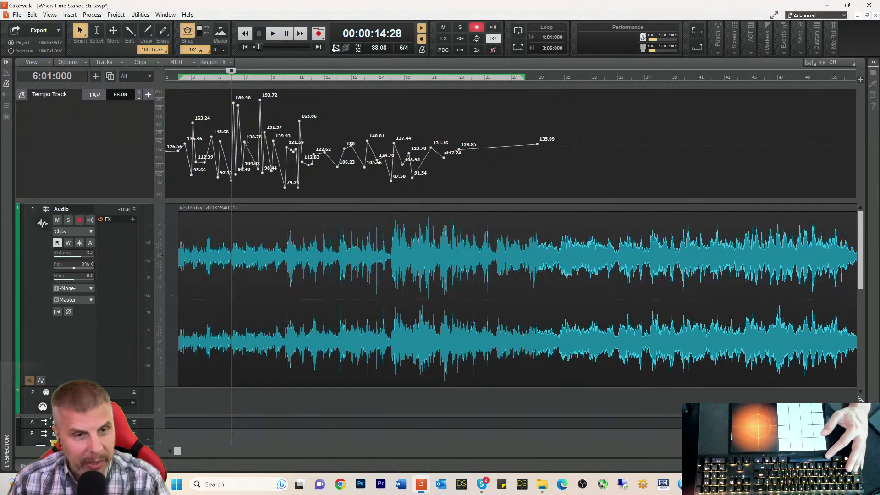
scroll(242, 241, down, 5)
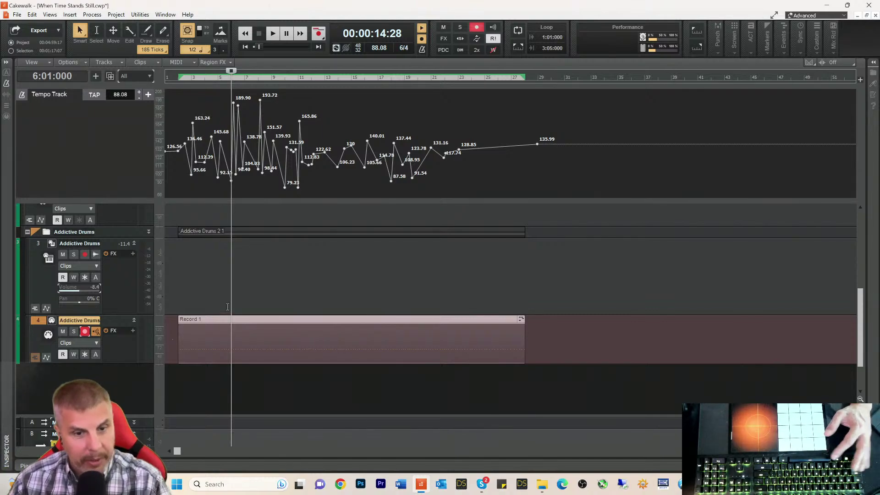
key(Delete)
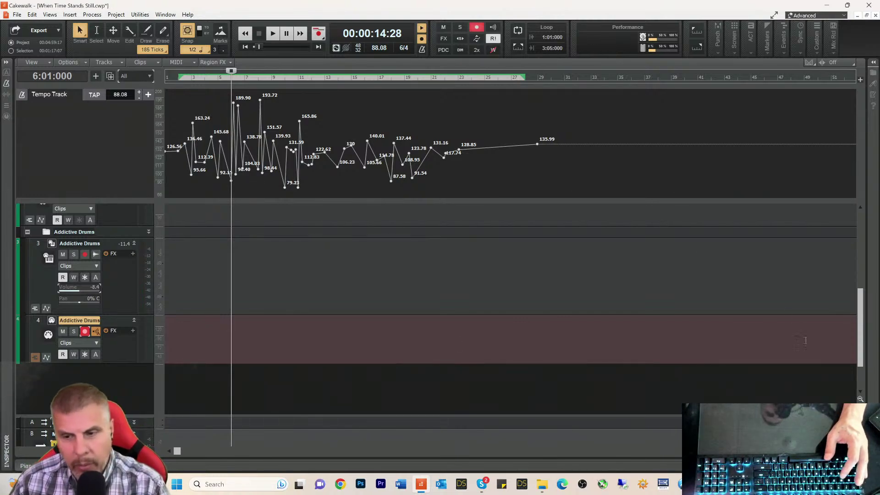
- Listen to the start of measure 6 from 6:01:000, and unmute the Metronome bus
scroll(510, 275, up, 8)
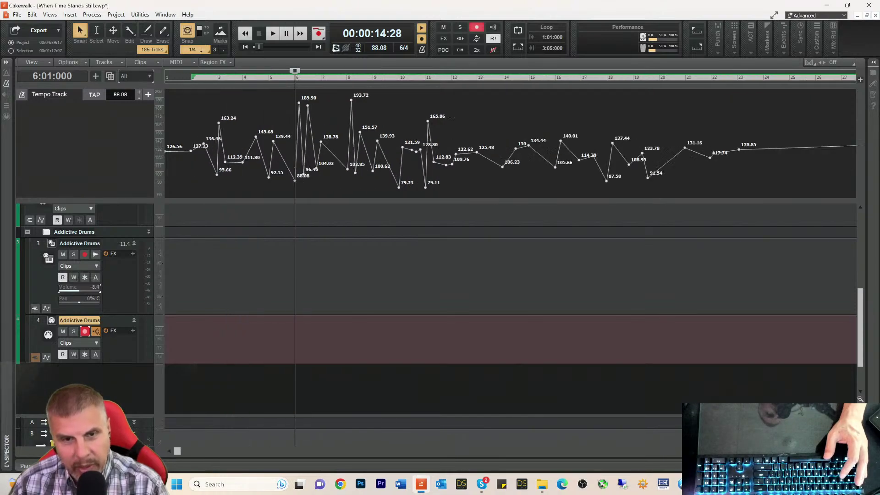
key(space)
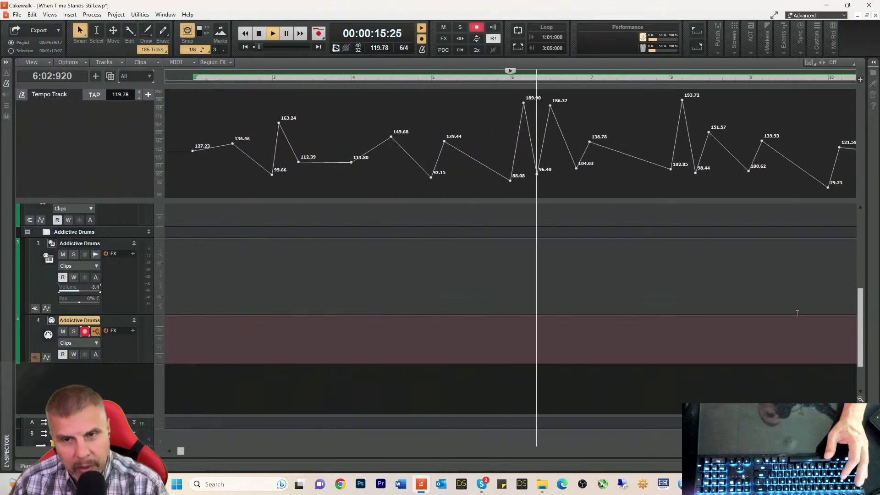
key(space)
key(space)
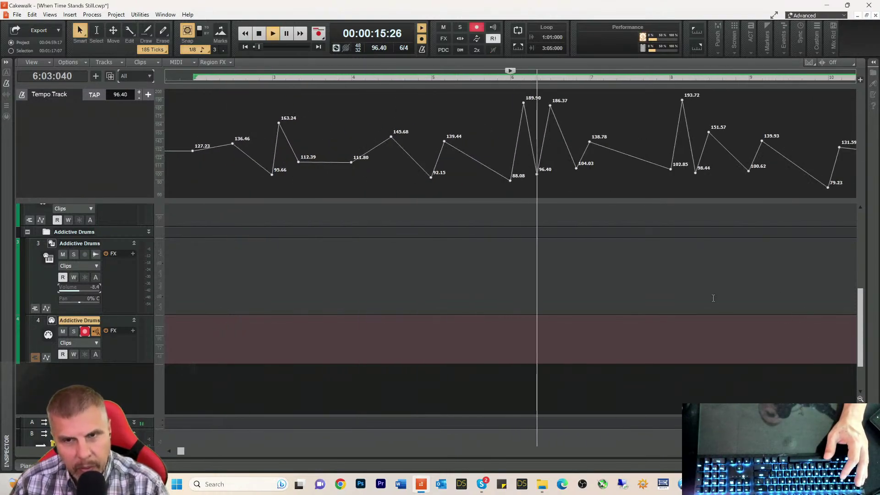
key(space)
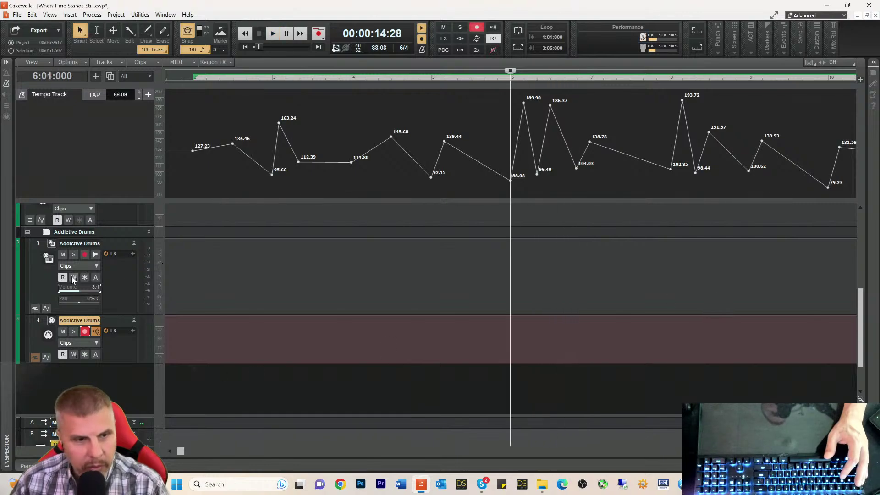
drag(92, 416, 85, 303)
click(55, 333)
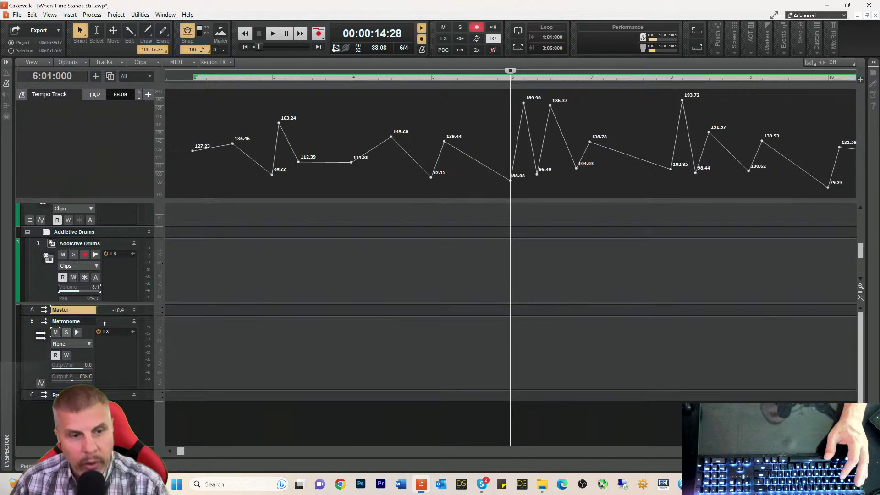
- Play measure 6 repeatedly from 6:01:000 with the metronome, comparing the clicks with the audio waveform
key(space)
key(space)
key(space)
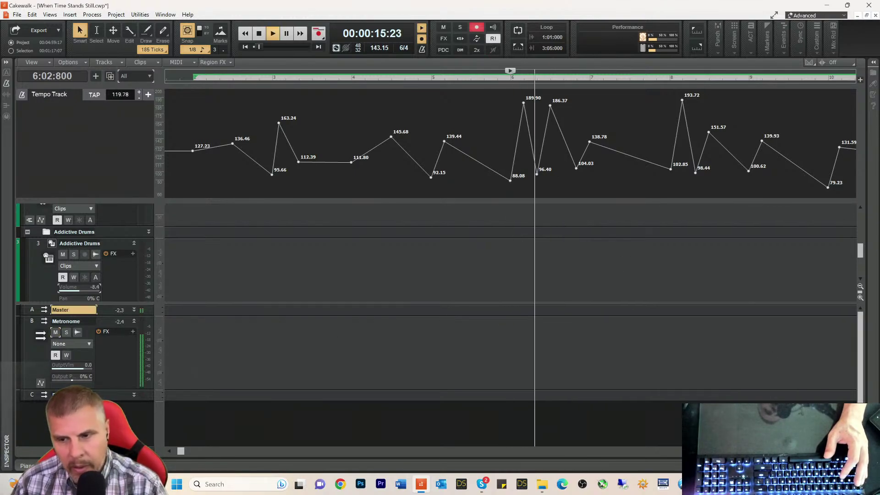
key(space)
scroll(772, 332, up, 7)
key(space)
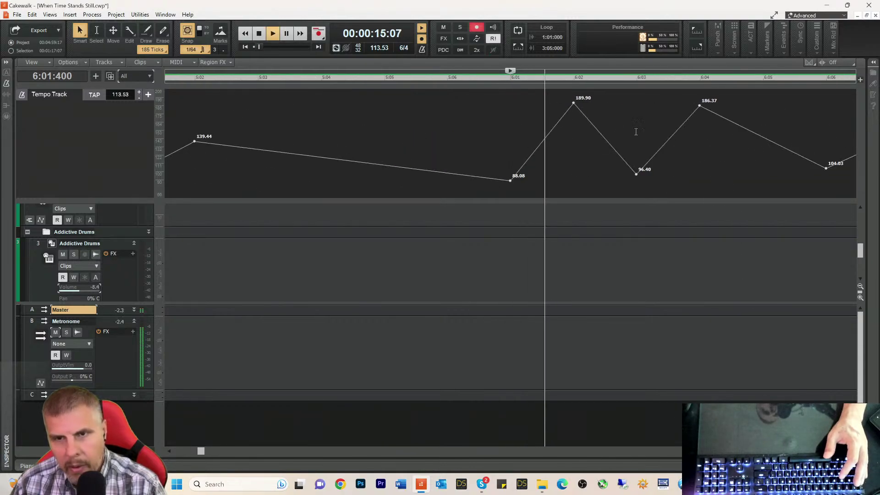
key(space)
key(space)
key(space)
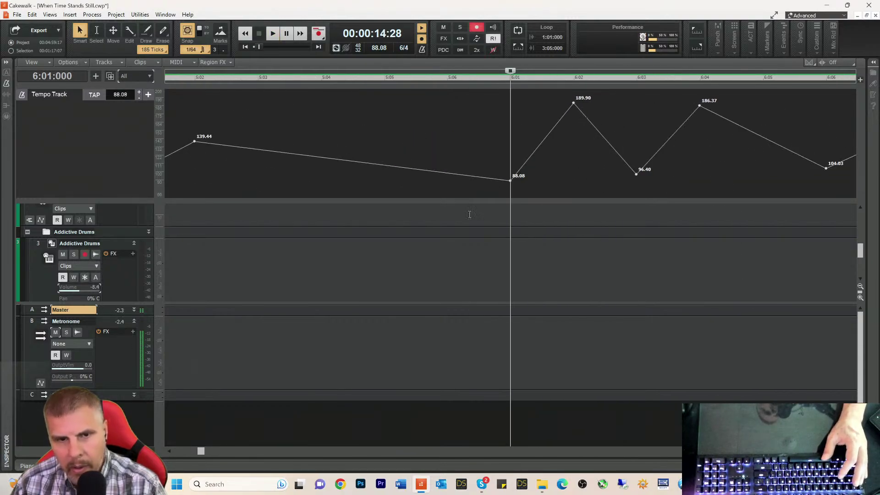
scroll(518, 238, up, 3)
scroll(522, 248, up, 1)
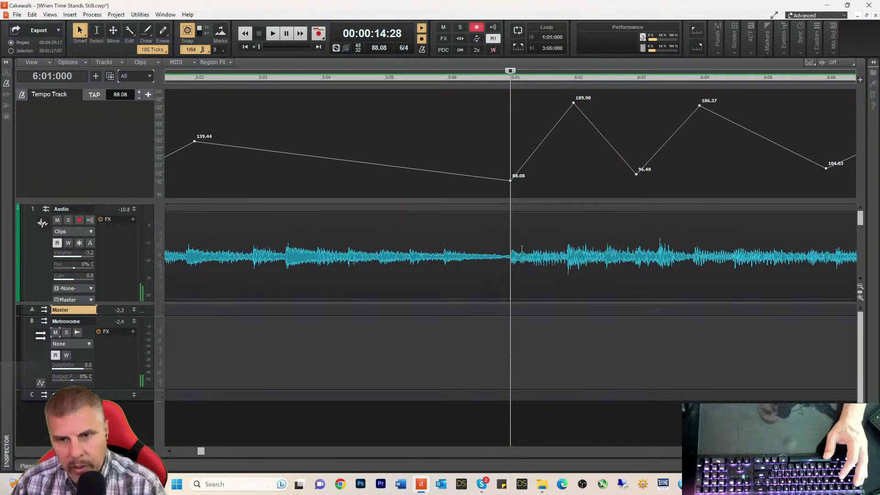
key(space)
key(space)
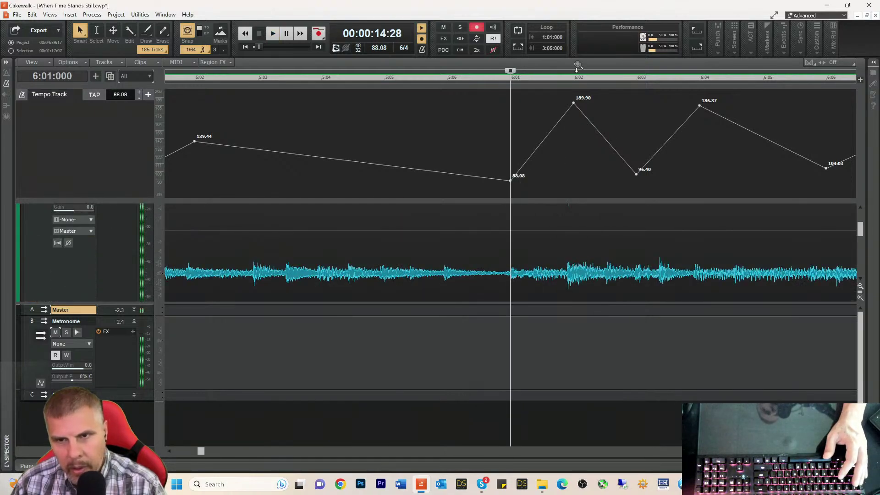
- Lower the tempo point at 6:02:000 to 178.72 bpm, listening from that beat before and after the change
click(574, 78)
key(space)
key(space)
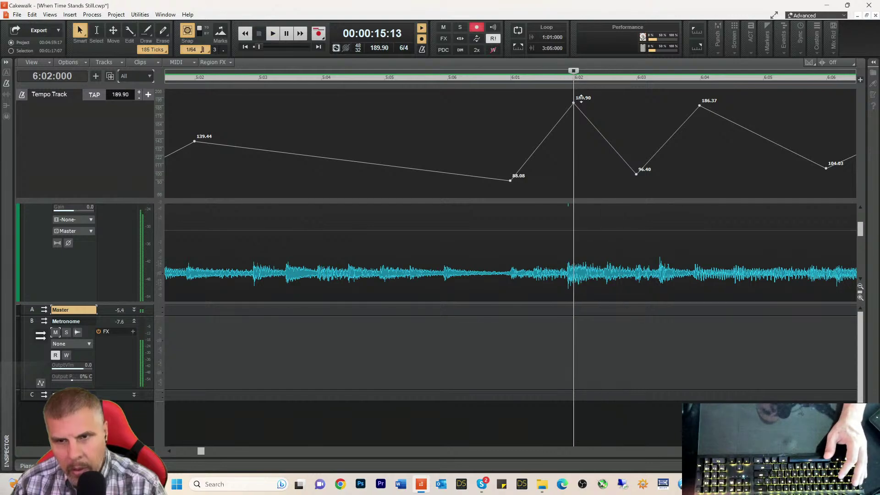
drag(574, 104, 574, 112)
key(space)
key(space)
key(space)
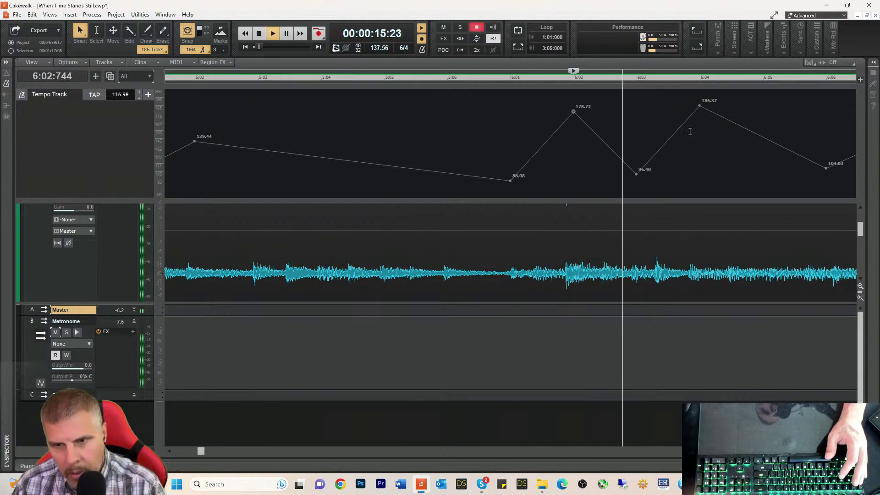
key(space)
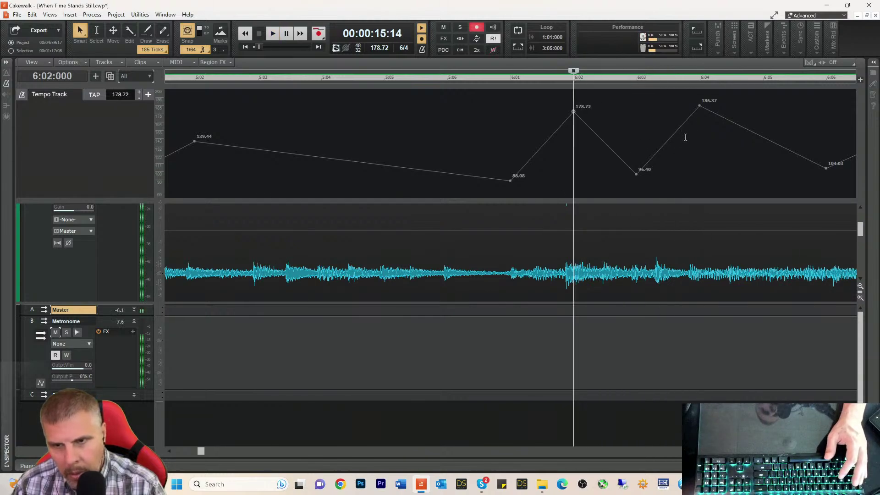
- Play from 6:03:000 to check that beat's metronome click against the audio
click(639, 83)
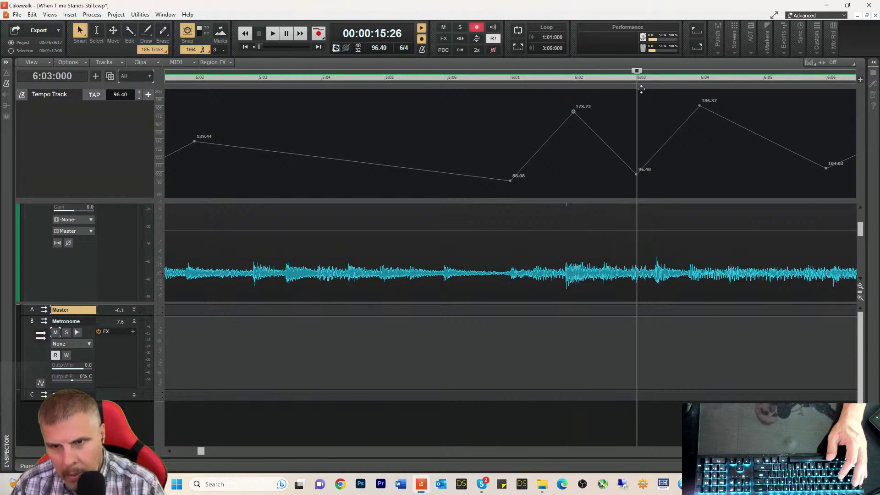
key(space)
key(space)
key(space)
key(space)
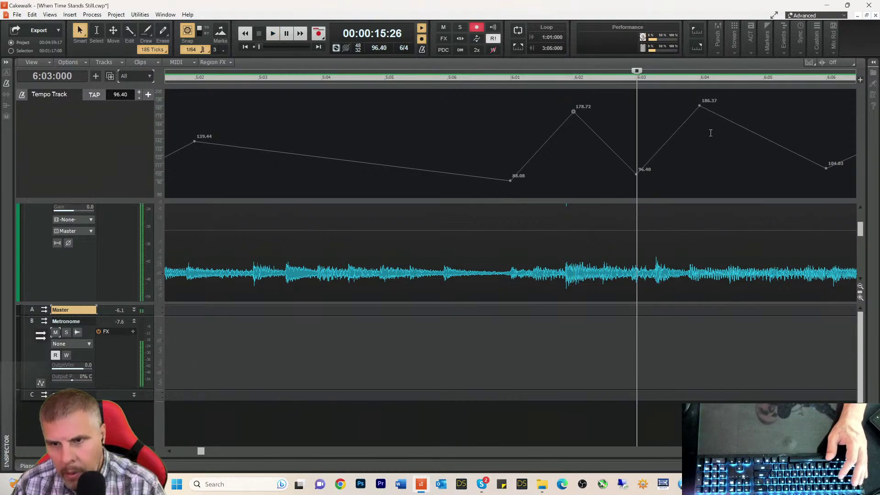
- Lower the tempo point at 6:04:000 to 168.72 bpm and check the timing by playing from 6:01:120
click(701, 81)
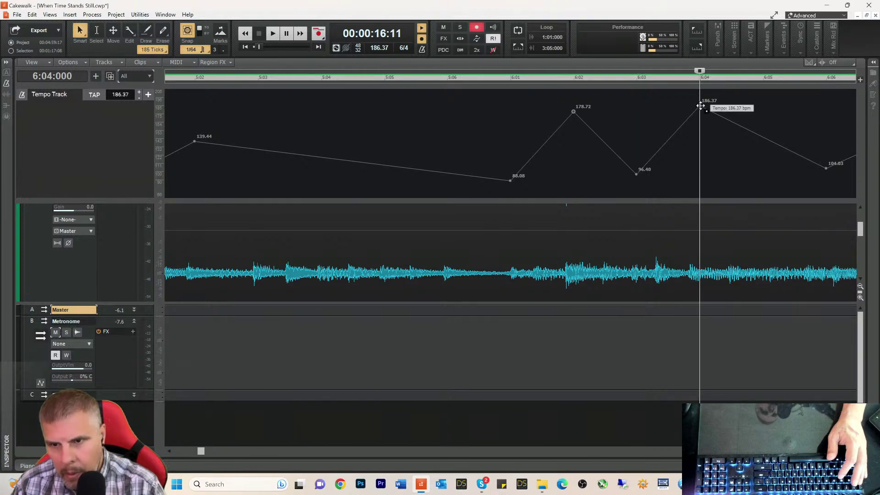
mouse_move(701, 106)
mouse_down()
mouse_move(702, 127)
mouse_move(700, 106)
mouse_up()
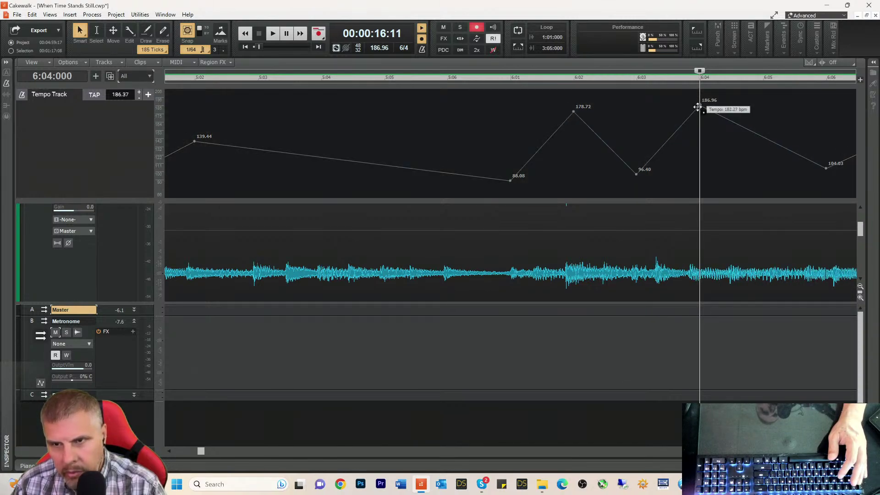
drag(700, 104, 700, 119)
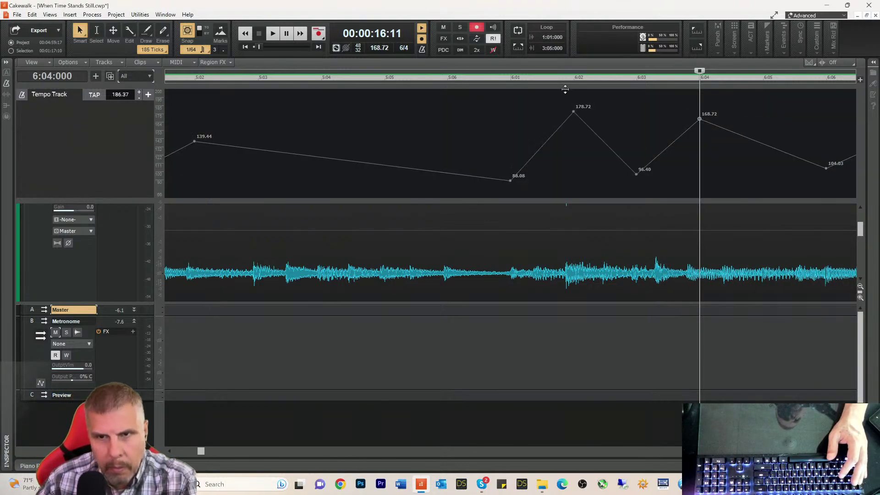
click(517, 78)
key(space)
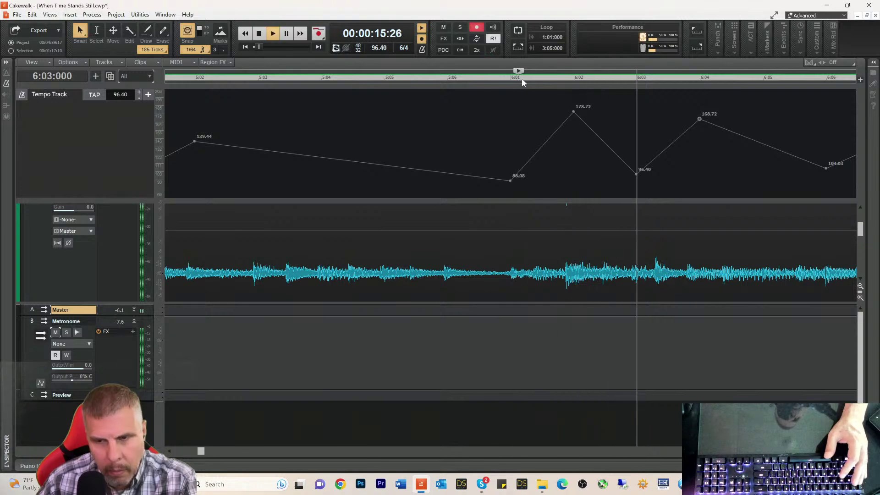
key(space)
key(space)
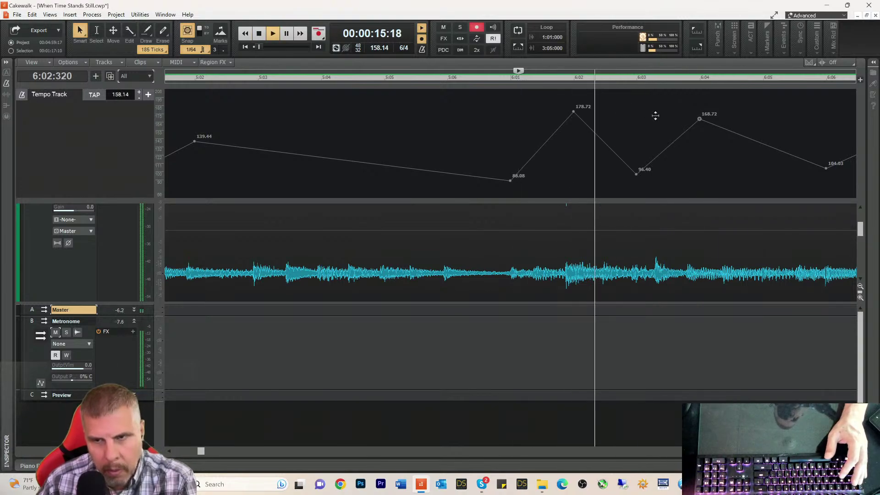
key(space)
key(space)
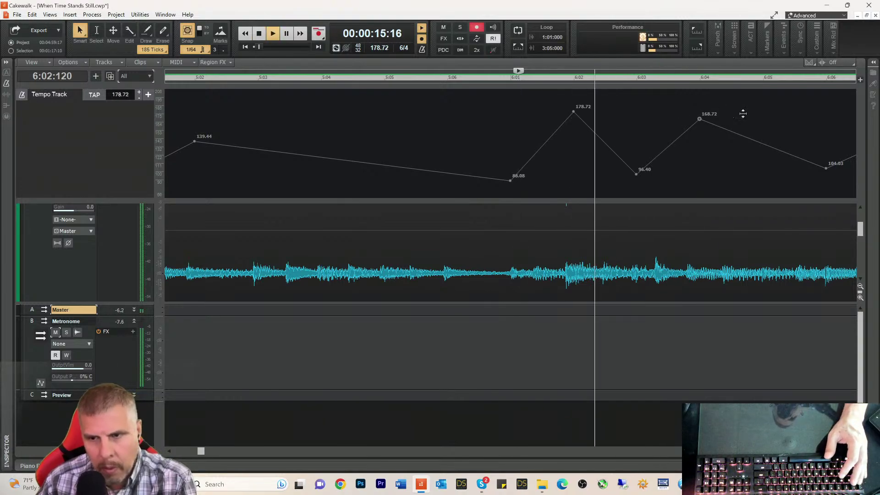
key(space)
key(space)
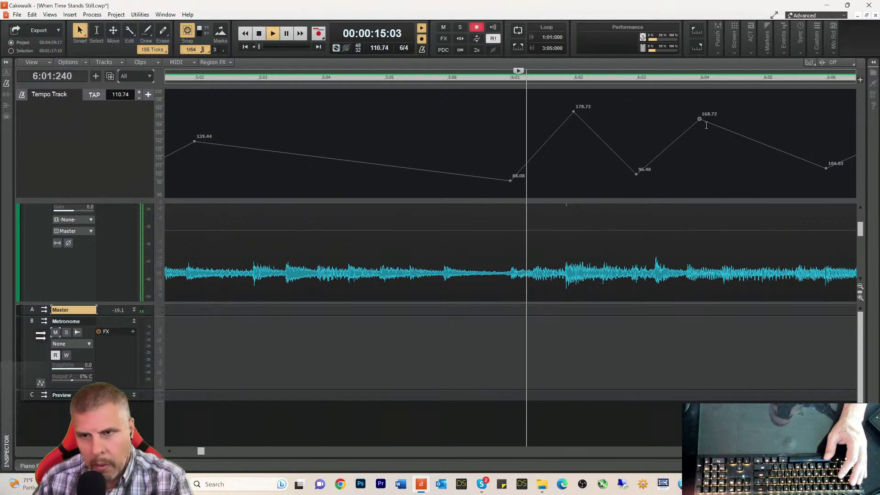
- Raise the 6:04:000 tempo point in stages to 188.72 bpm, replaying from 6:01:120 after each change
drag(700, 119, 699, 115)
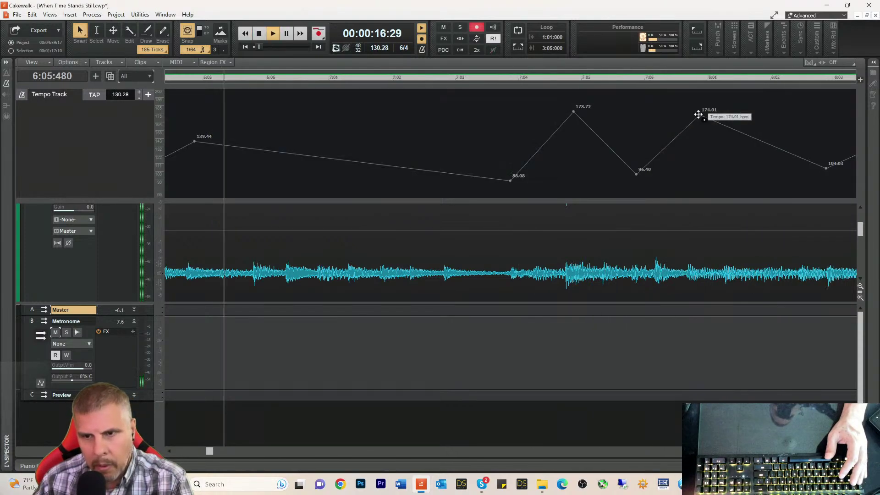
key(space)
key(space)
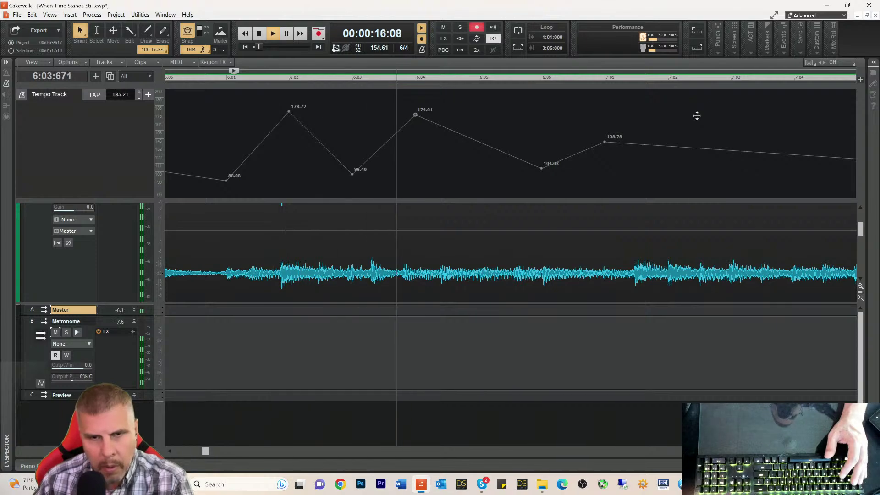
key(space)
mouse_move(415, 117)
drag(416, 115, 416, 112)
key(space)
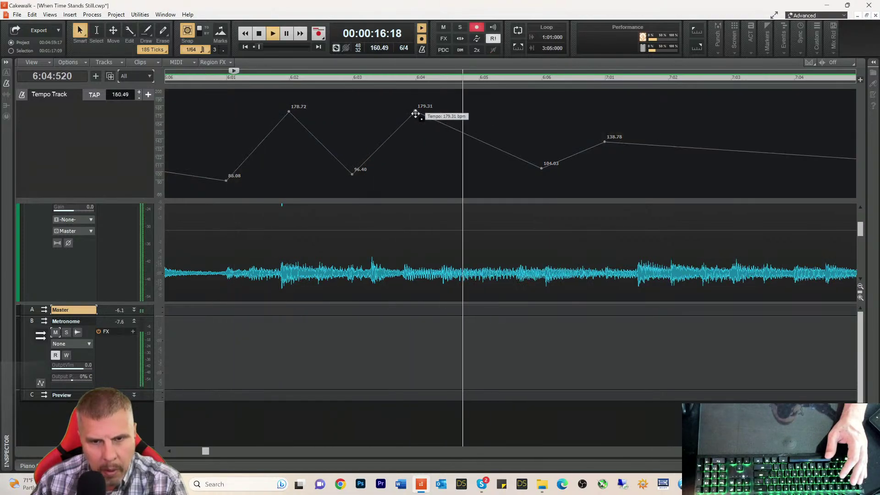
key(space)
drag(415, 112, 415, 104)
key(space)
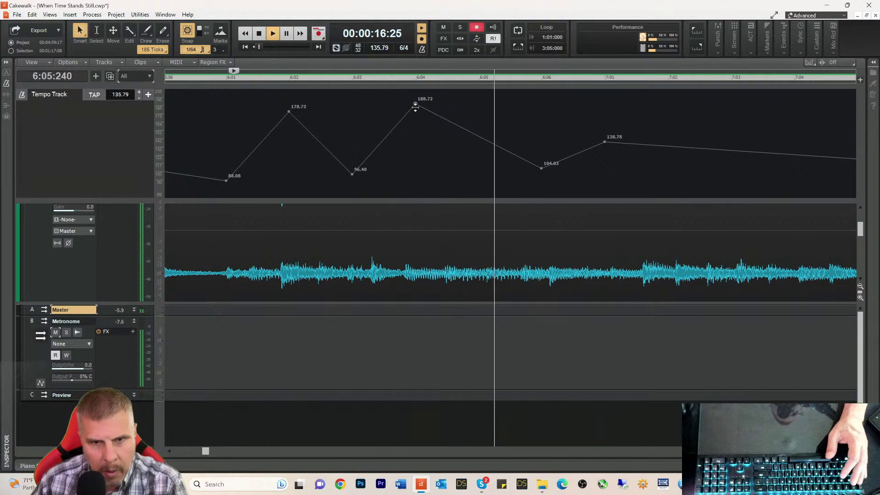
key(space)
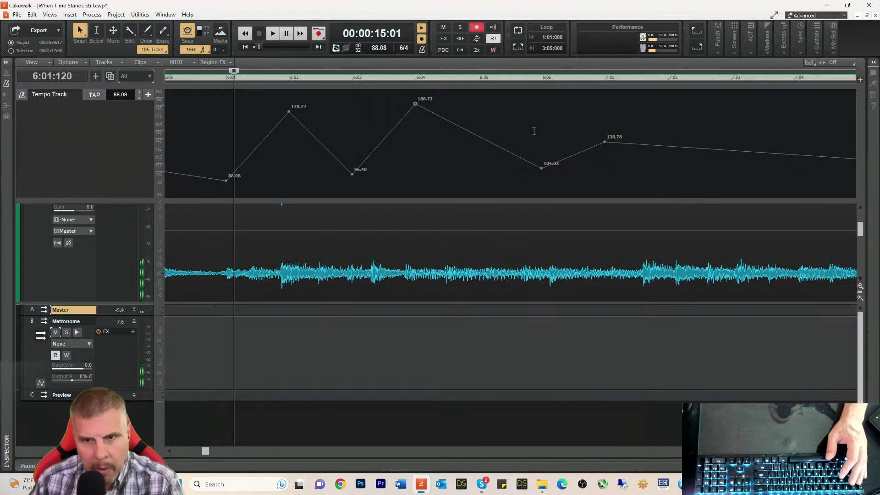
key(space)
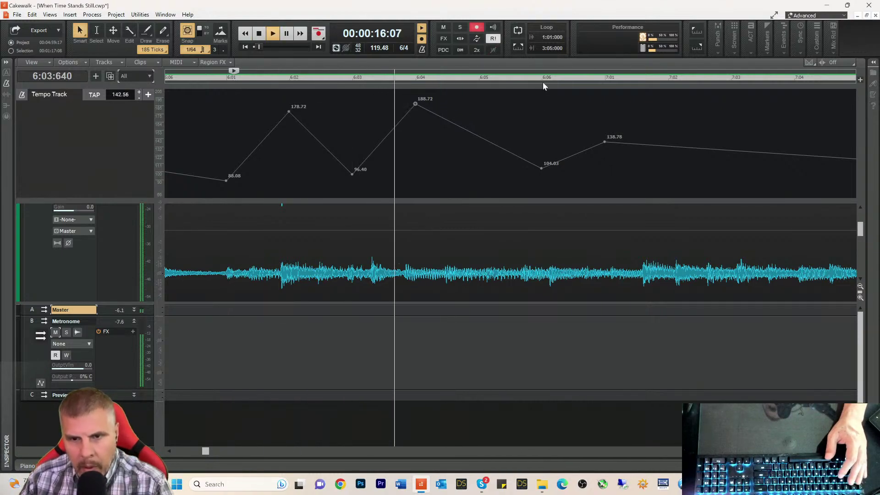
key(space)
- Lower the tempo point at 6:06:000 to 88.15 bpm and check measure 6 by playing from 5:06:900
click(543, 80)
key(space)
key(space)
mouse_move(539, 169)
drag(540, 169, 541, 182)
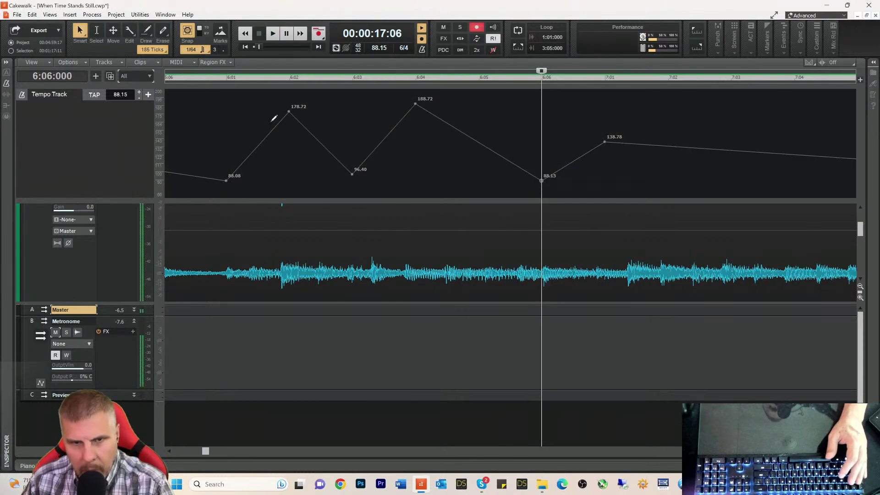
click(222, 79)
key(space)
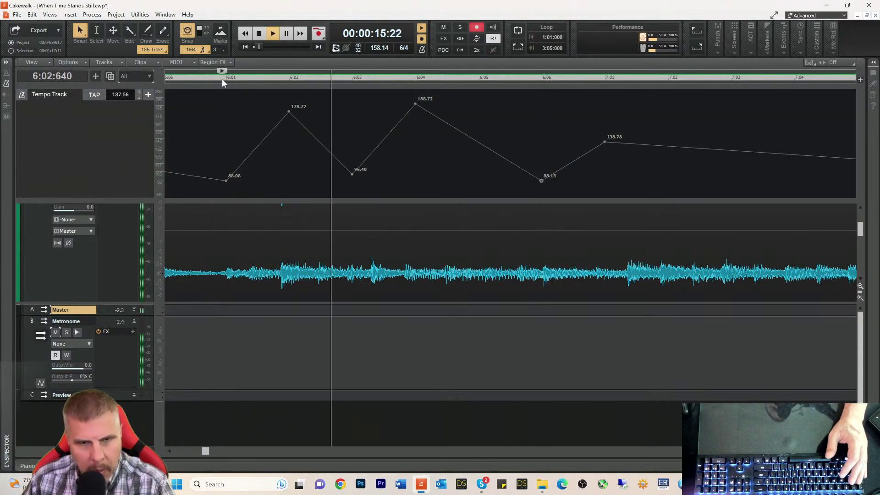
key(space)
key(space)
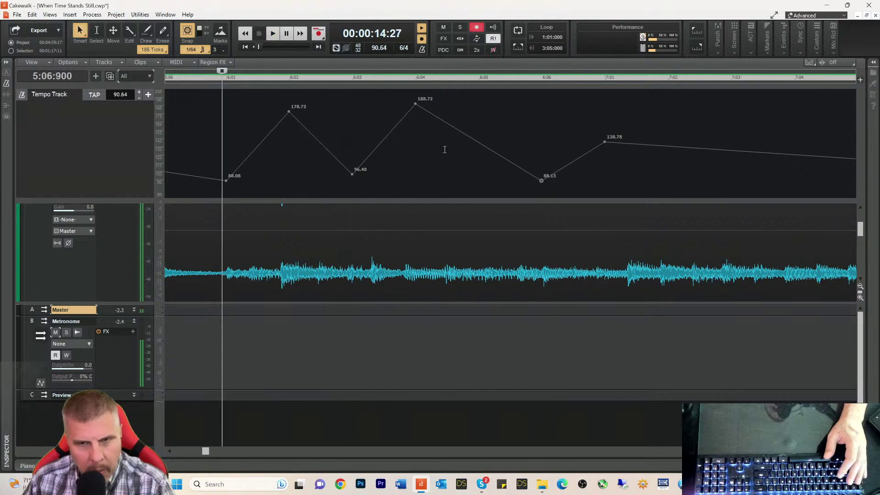
- Adjust the 6:04:000 tempo point to 179.90, 171.66 and 176.37 bpm in turn, replaying from 5:06:900 after the changes
key(space)
key(space)
drag(419, 109, 416, 112)
key(space)
key(space)
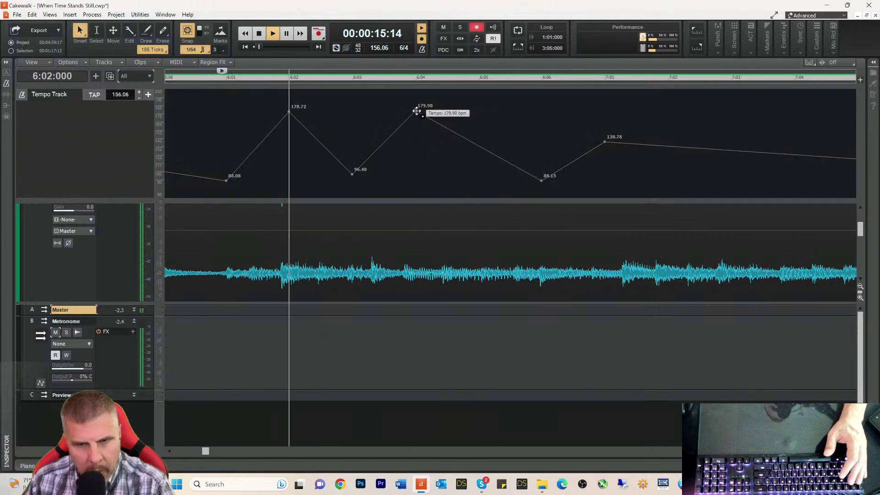
key(space)
drag(416, 112, 417, 120)
key(space)
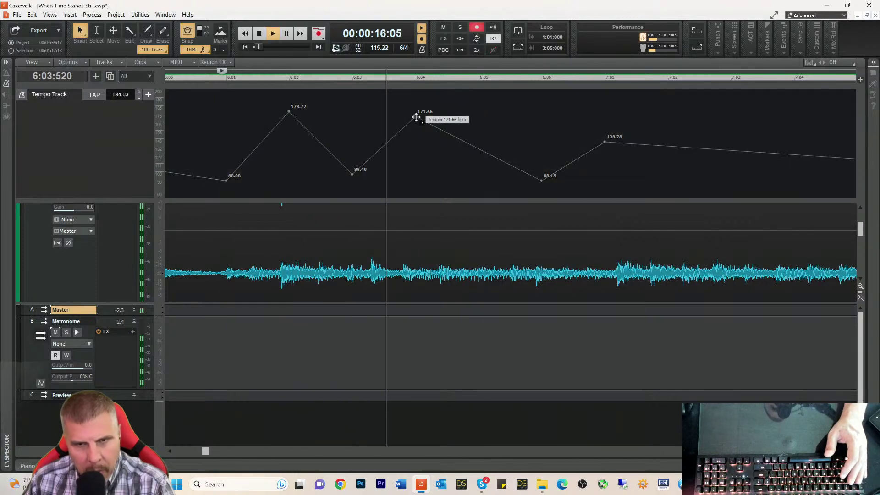
key(space)
drag(417, 117, 415, 113)
key(space)
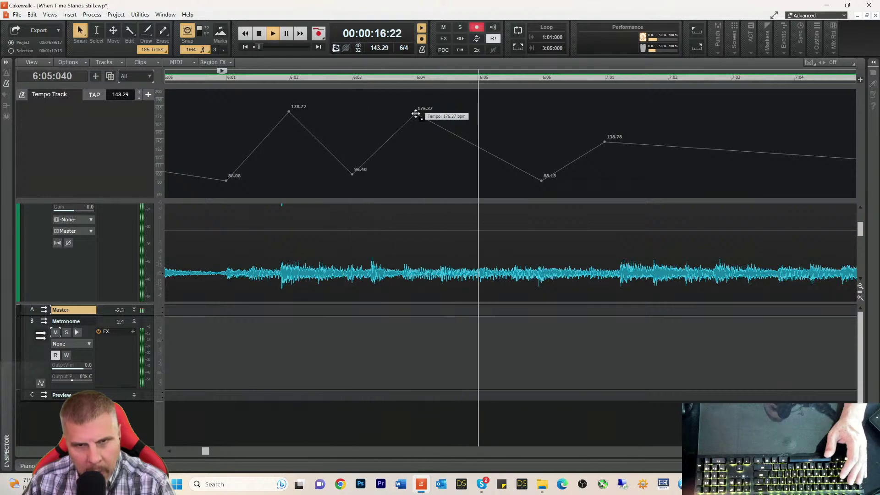
key(space)
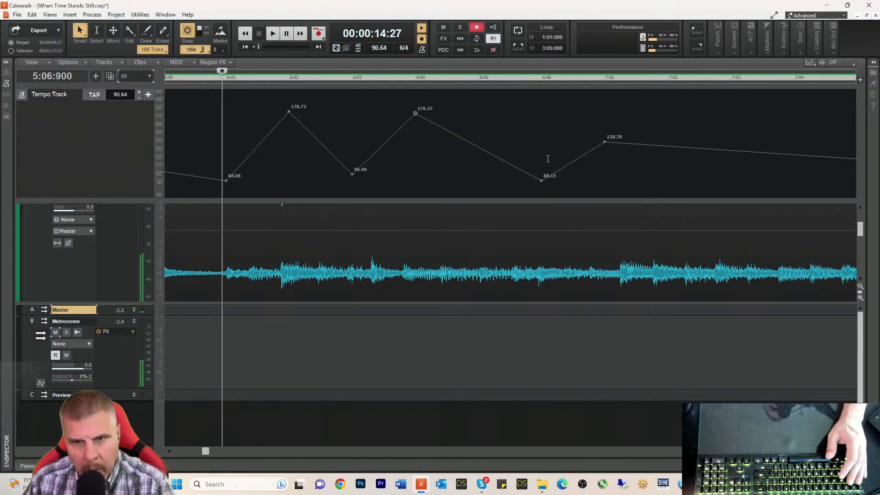
- Raise the 6:06:000 tempo point to 100.50 bpm and check the timing by playing from 5:06:900
drag(542, 180, 542, 173)
key(space)
key(space)
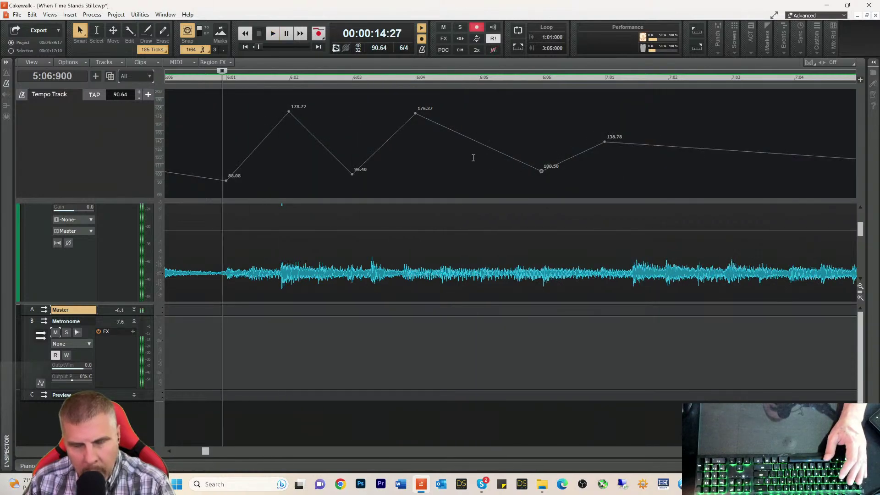
key(space)
key(space)
- Play from 6:04:000, from midway through the first beat of measure 6, and from 5:06:720 to compare the metronome with the audio
click(416, 80)
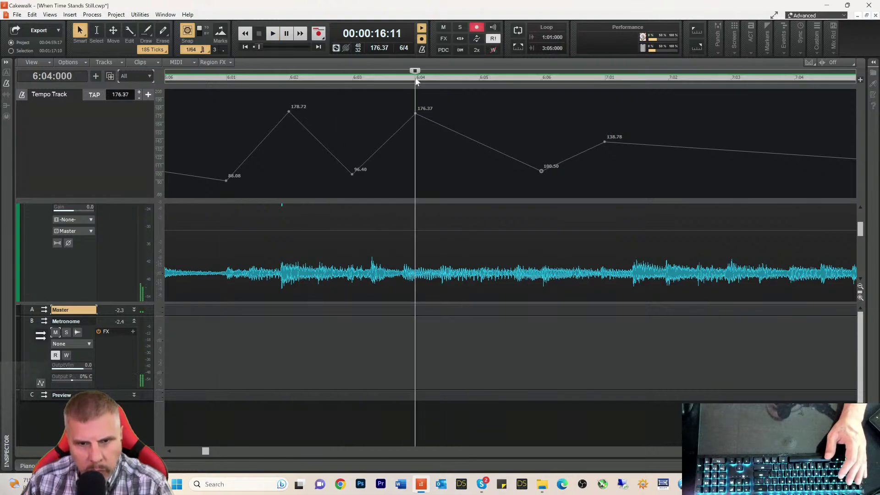
key(space)
key(space)
key(space)
key(space)
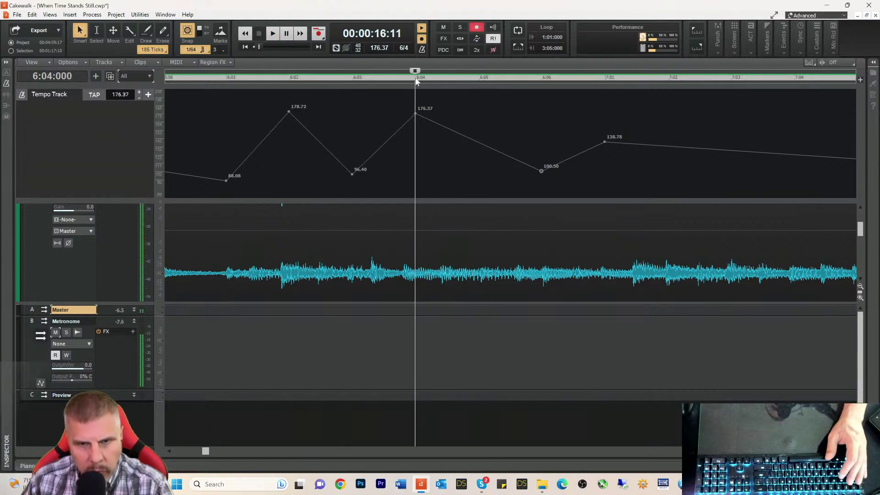
click(258, 78)
key(space)
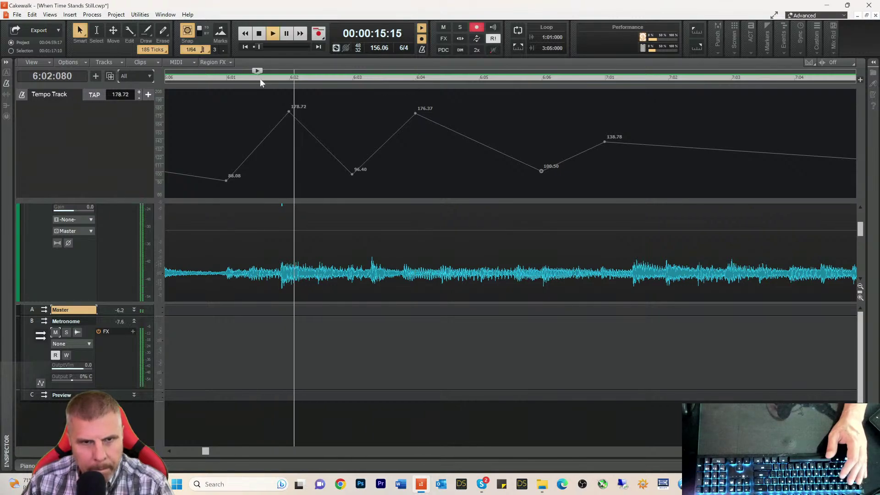
key(space)
click(211, 79)
key(space)
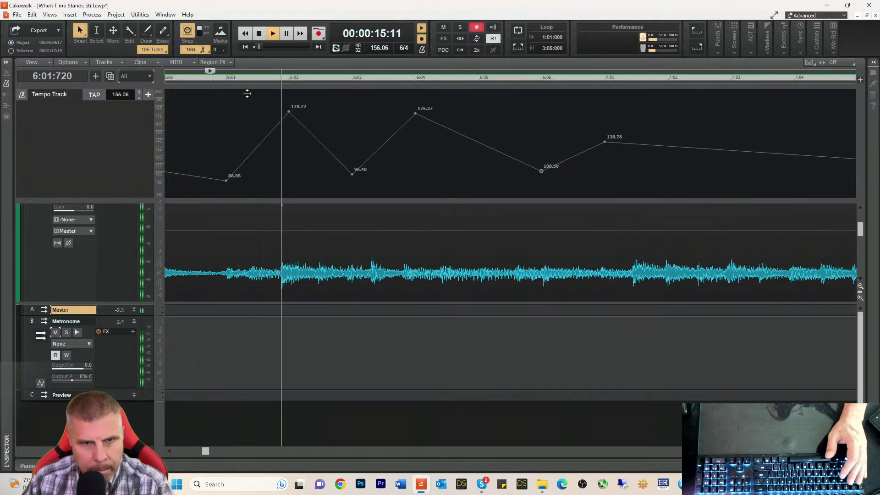
key(space)
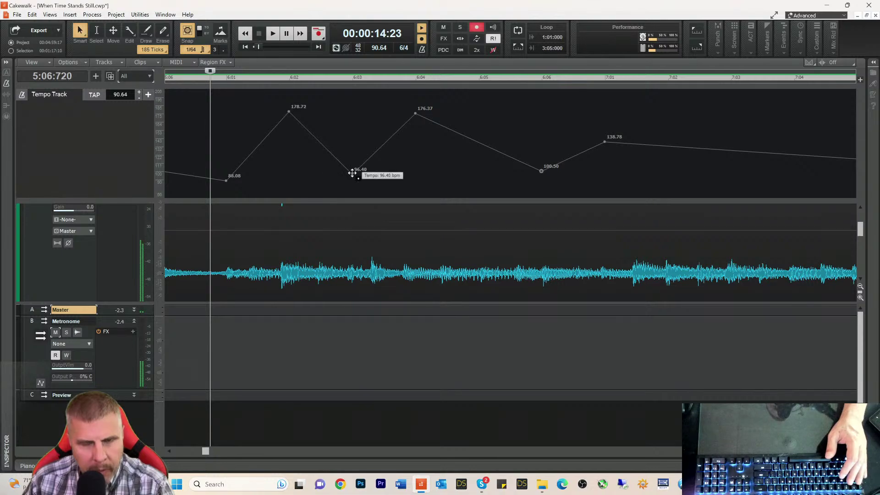
- Lower the 6:03:000 tempo point to 91.11 and then 88.76 bpm, replaying from 5:06:720 after each change
drag(352, 173, 352, 177)
key(space)
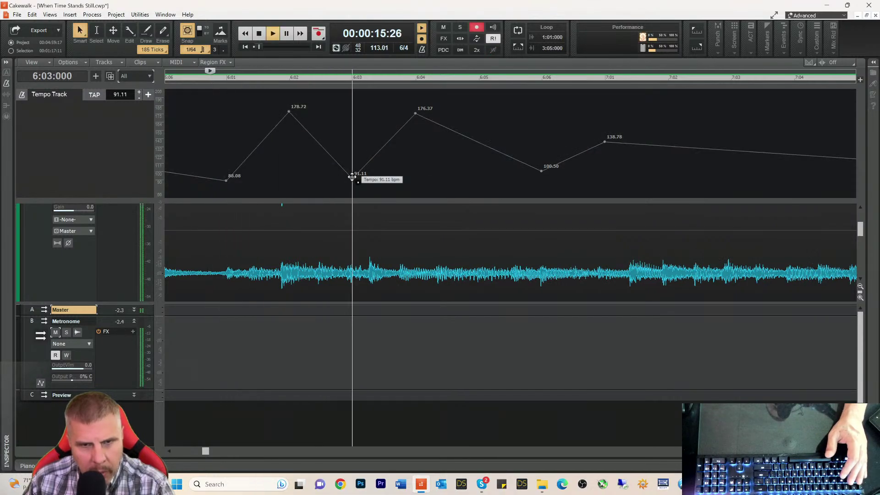
key(space)
key(space)
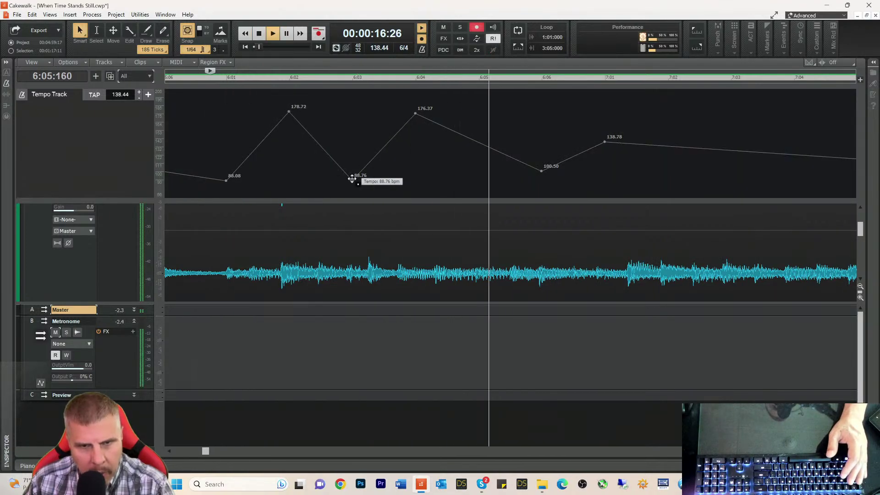
key(space)
- Lower the 6:04:000 tempo point to 166.95 bpm and check measure 6 by playing from 5:06:720
key(space)
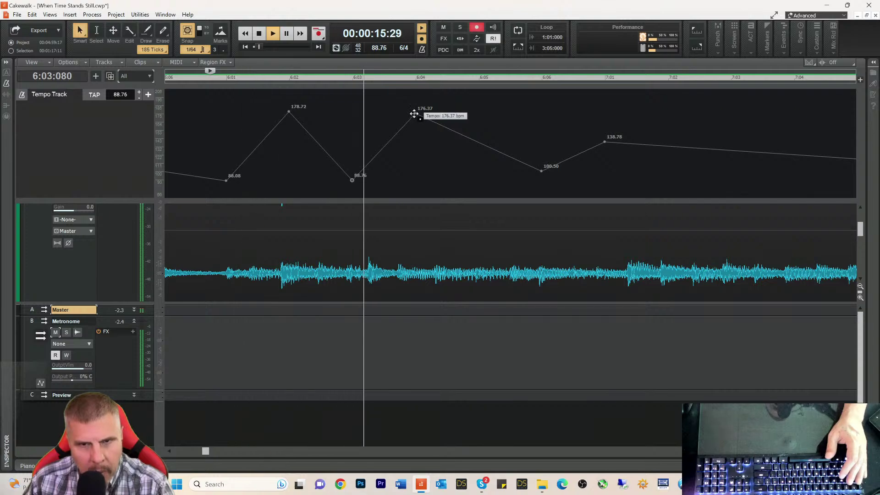
drag(414, 114, 414, 122)
key(space)
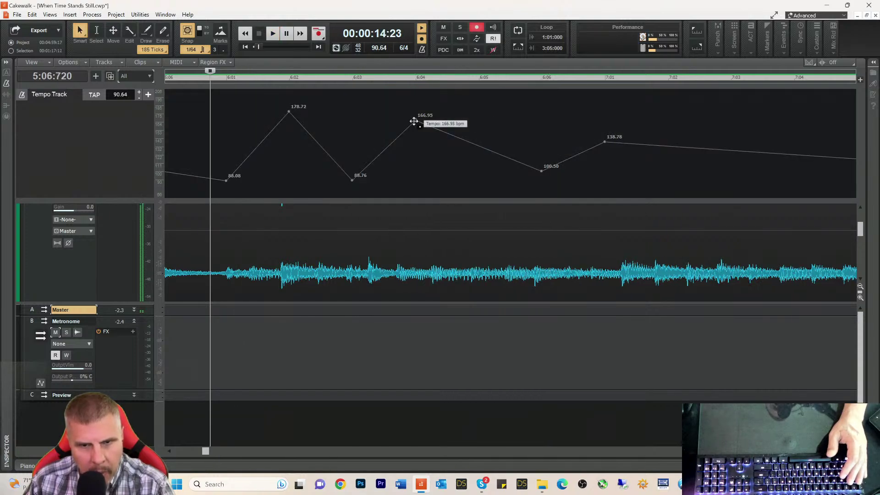
key(space)
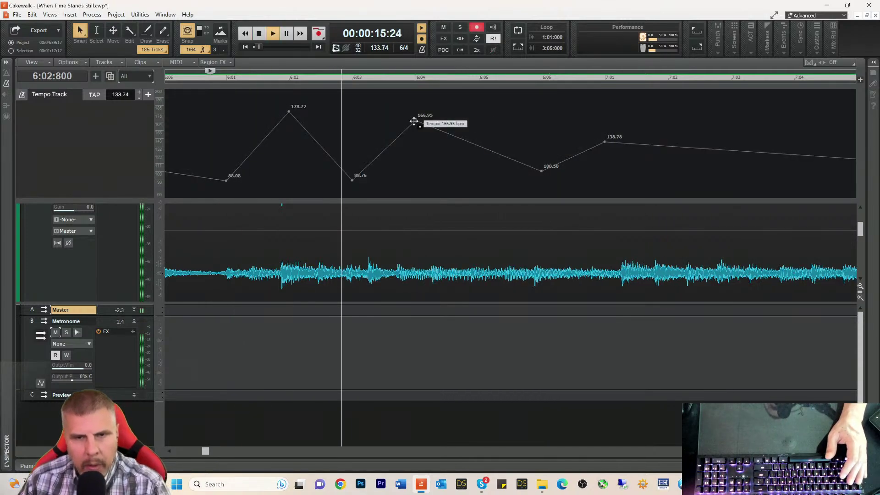
key(space)
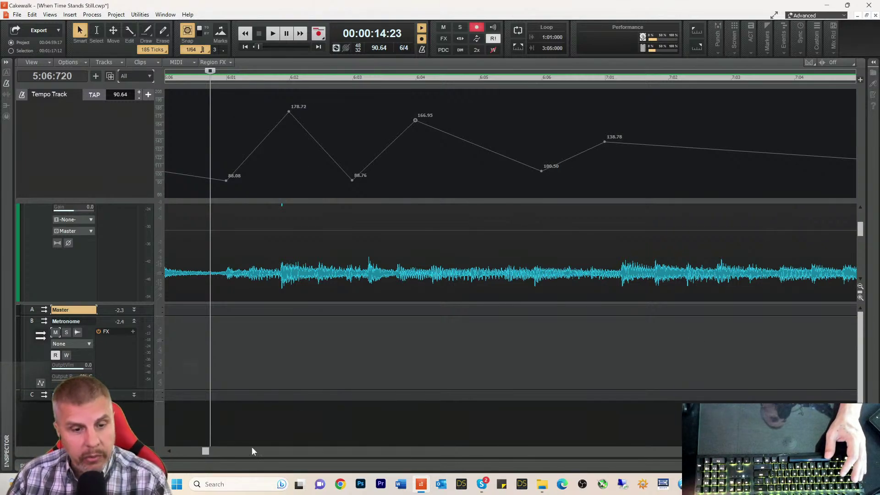
- Examine the tempo curve and waveform around measures 14 to 22 and play from 18:01:000
drag(204, 451, 259, 460)
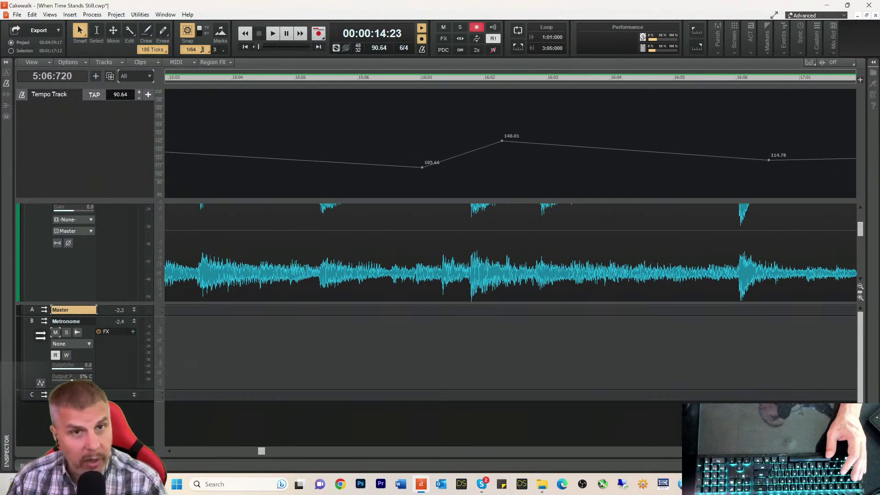
scroll(511, 257, down, 5)
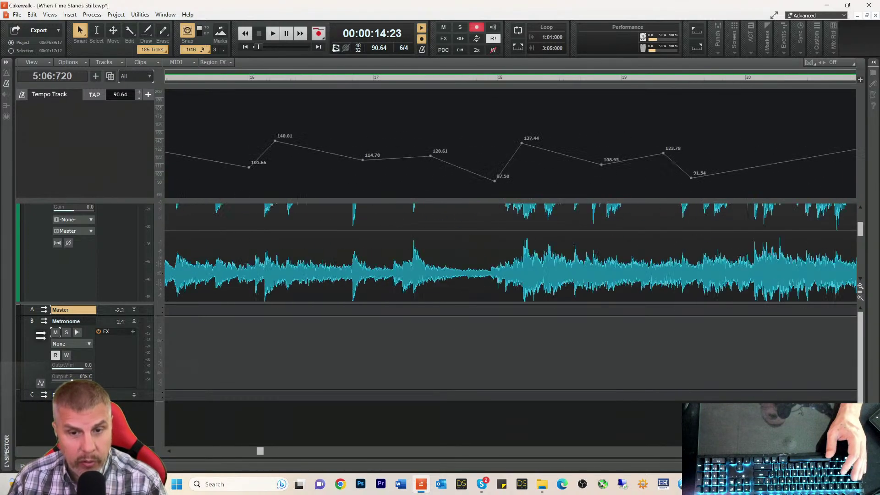
scroll(433, 257, up, 2)
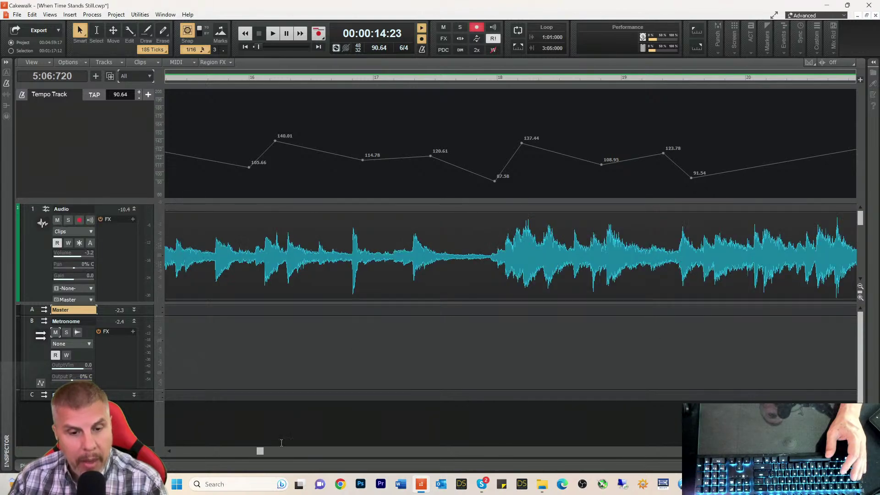
drag(260, 452, 272, 454)
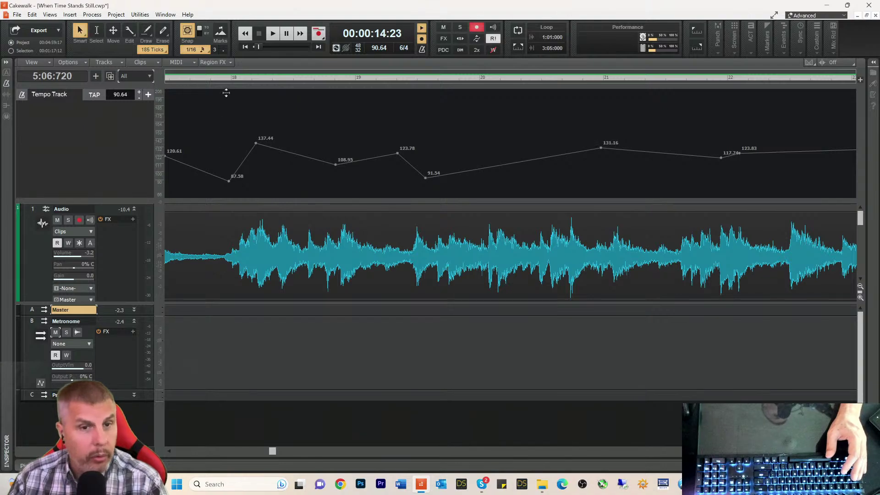
click(231, 79)
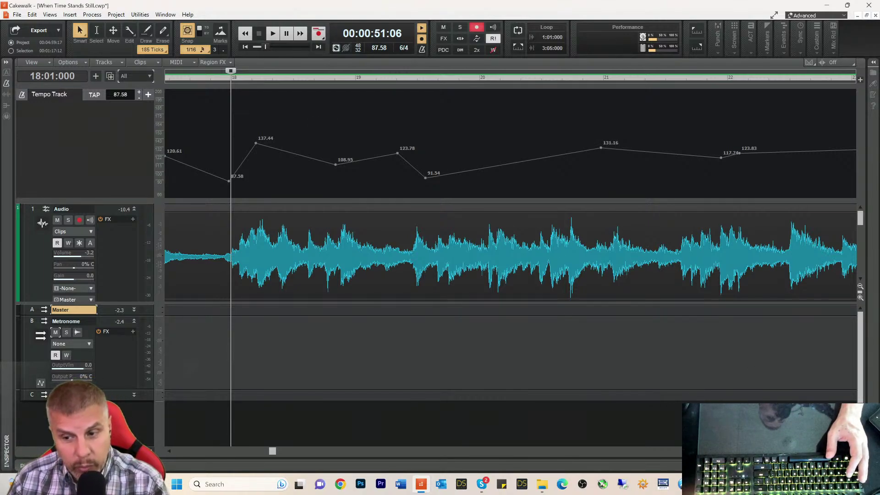
scroll(511, 257, down, 1)
scroll(511, 256, down, 1)
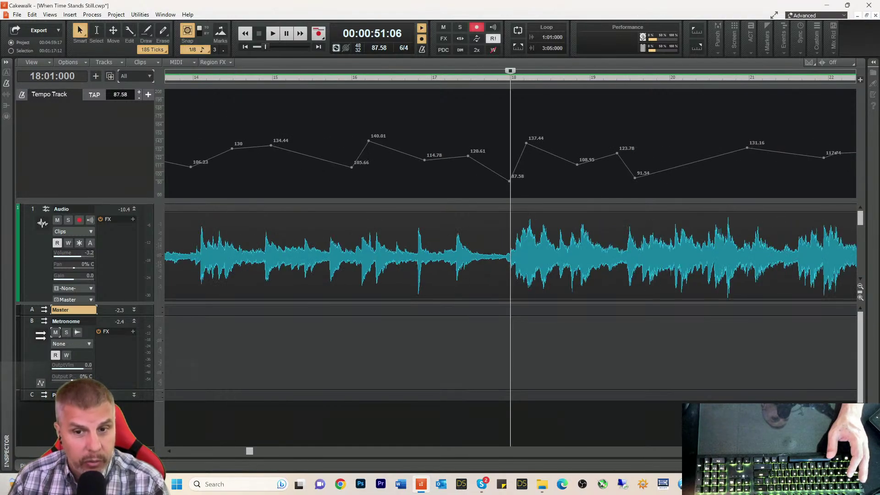
key(space)
key(space)
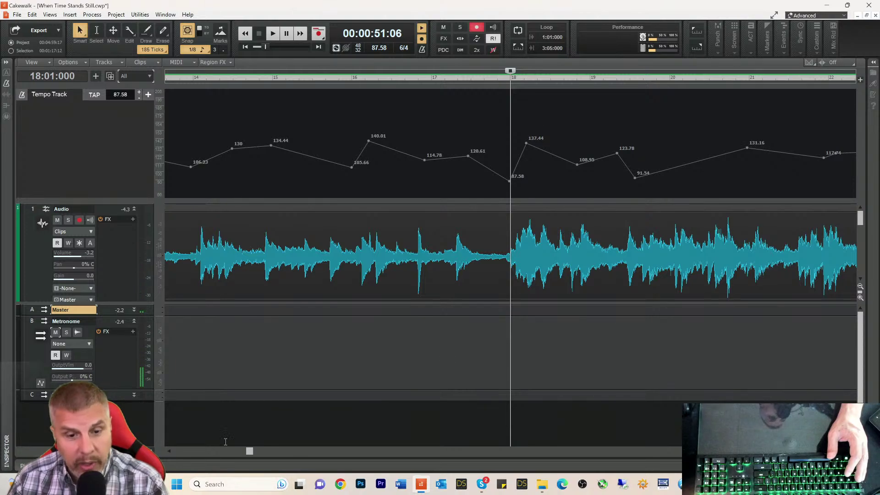
- Return to the start of the song and play from 2:01:000 to check the metronome against the opening measures
drag(251, 454, 172, 463)
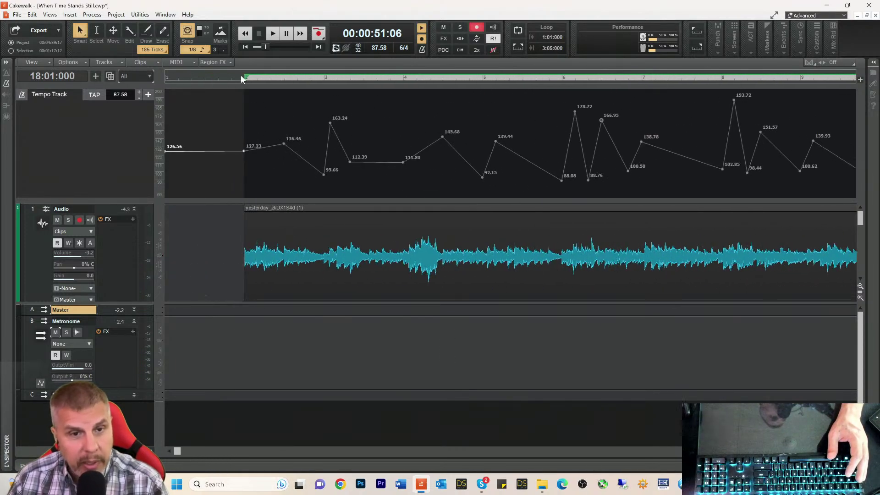
click(241, 75)
key(space)
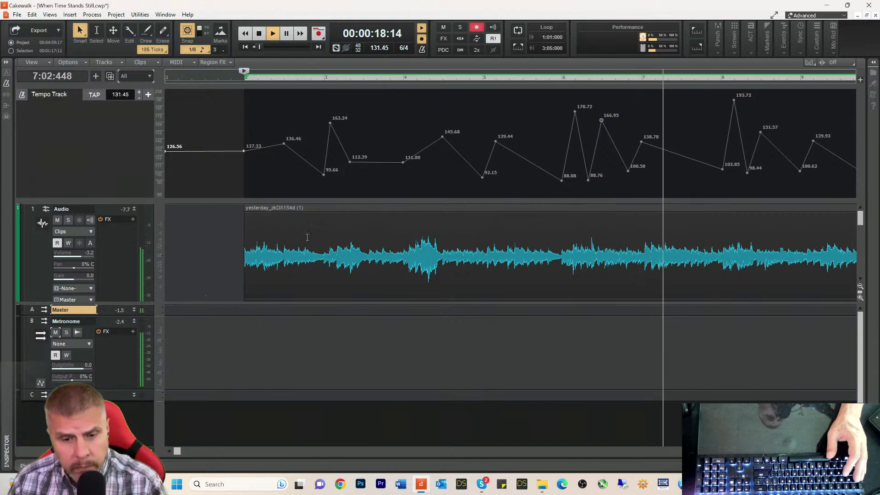
key(space)
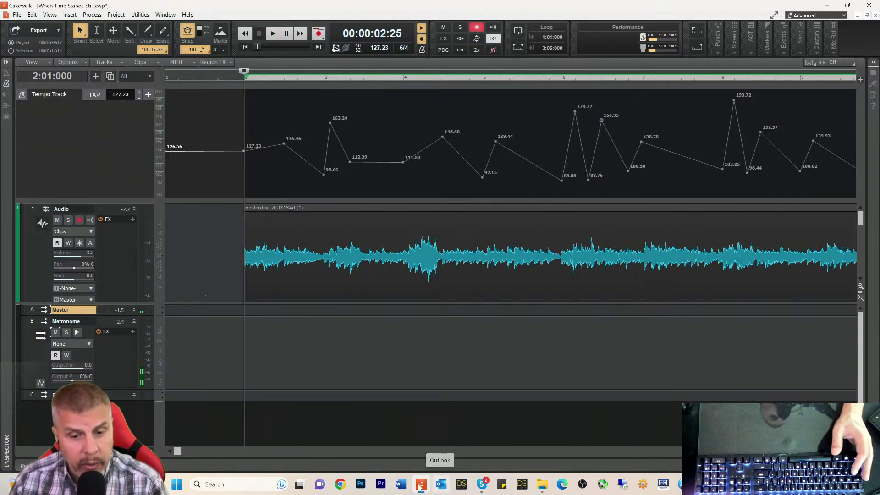
click(399, 488)
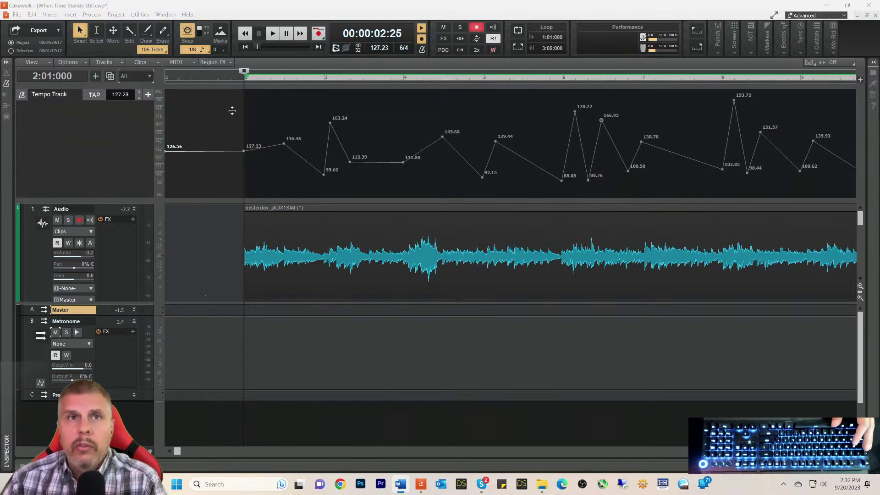
- Play from just before measure 2, from 2:02:480 and from 2:03:480 to check the metronome through measures 2 to 4
click(232, 84)
key(space)
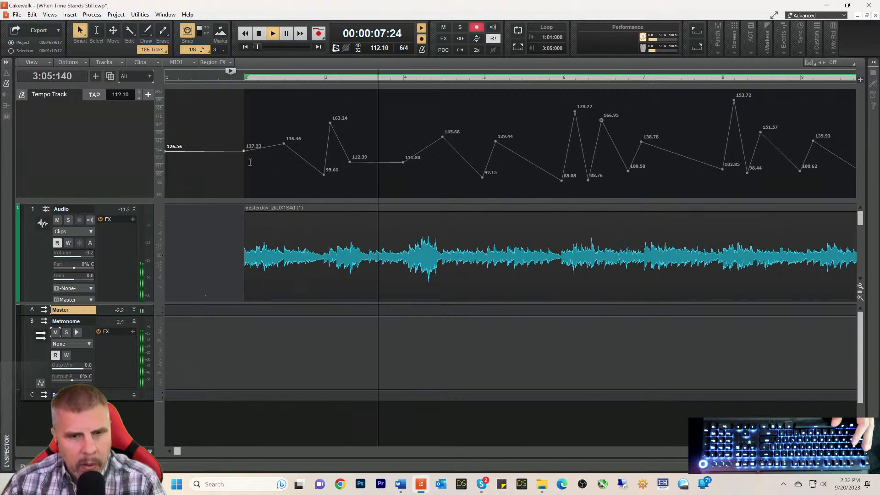
key(space)
click(265, 82)
key(space)
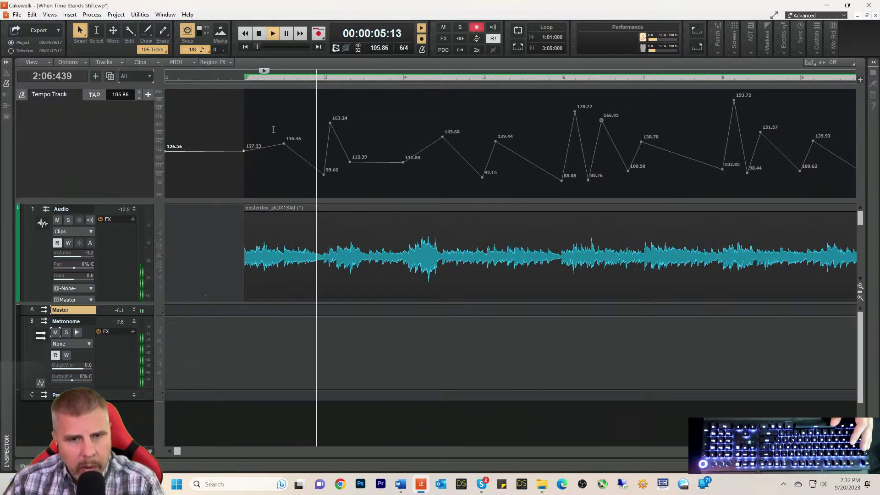
key(space)
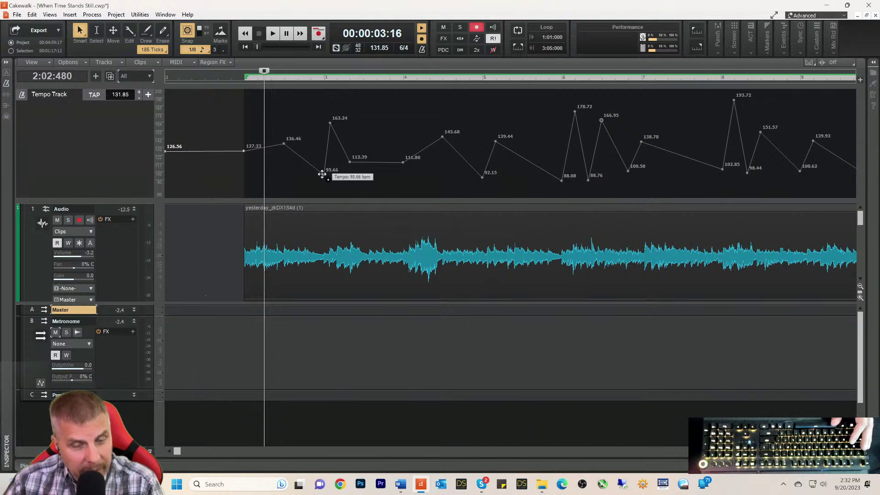
key(space)
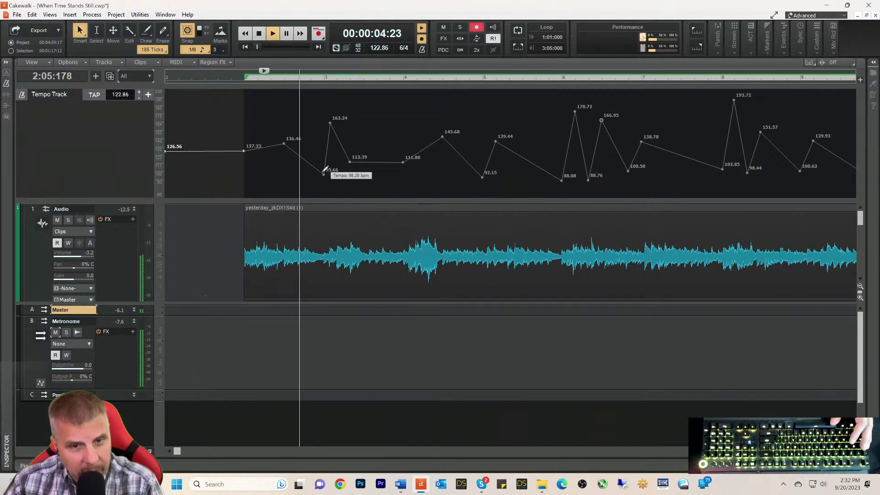
key(space)
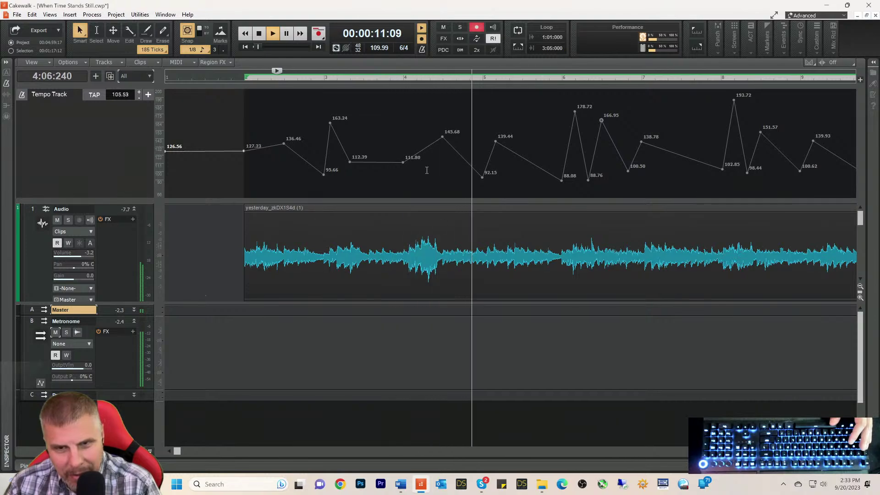
key(space)
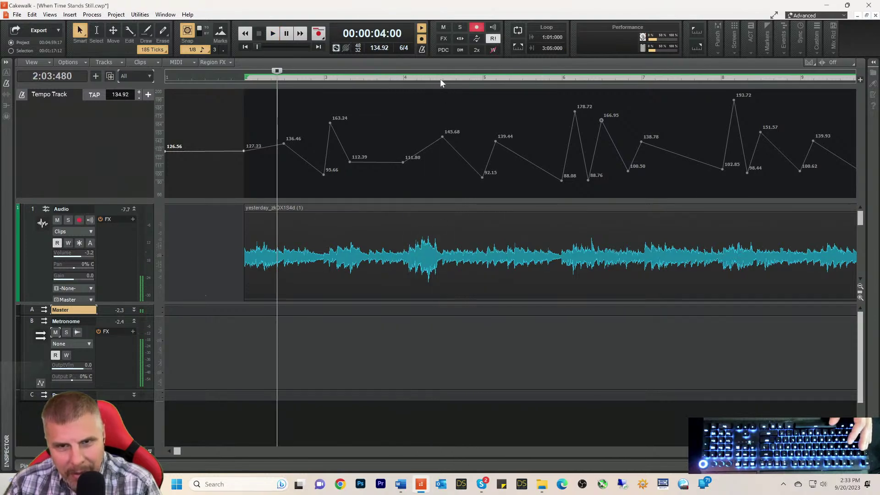
- Play from 4:04:000 and replay it to check that beat's metronome click against the audio
click(443, 79)
key(space)
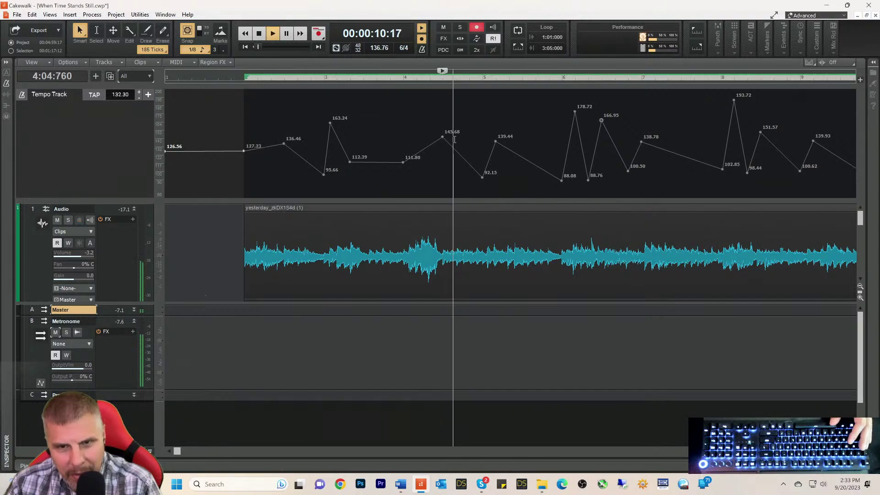
key(space)
key(space)
key(space)
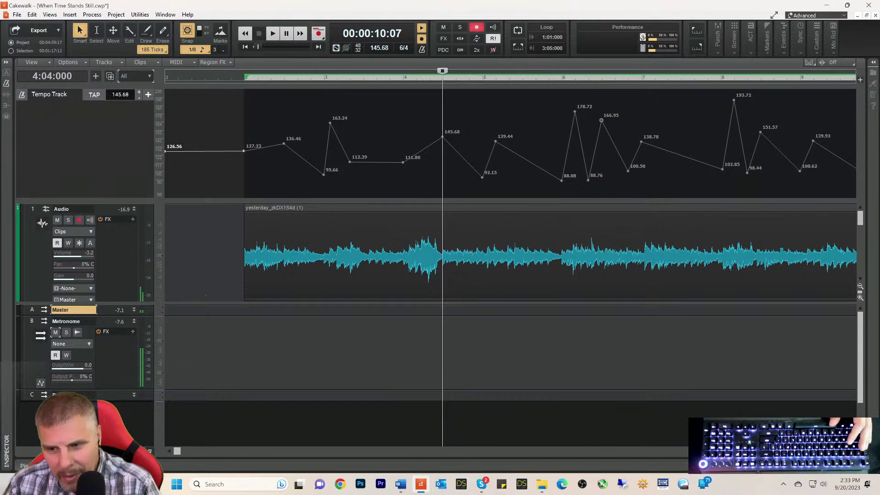
- Play twice from 4:04:000 to compare the rest of measure 4 with the metronome click
scroll(808, 405, up, 5)
key(space)
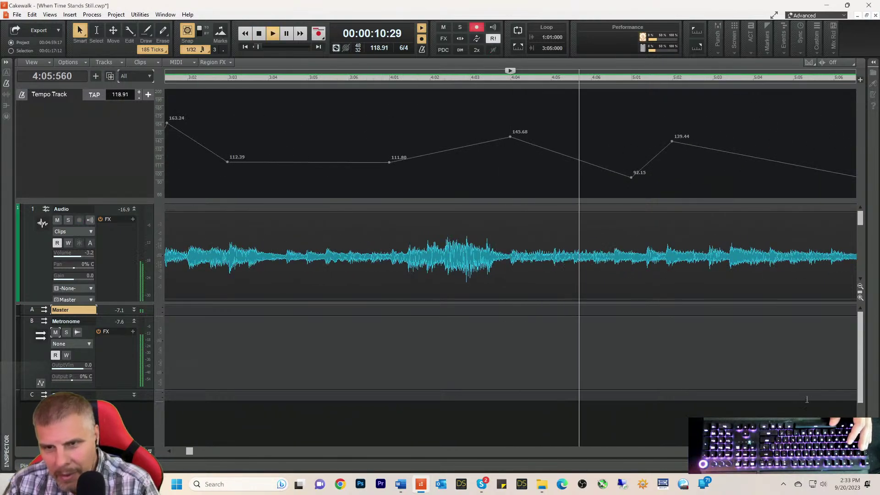
key(space)
key(space)
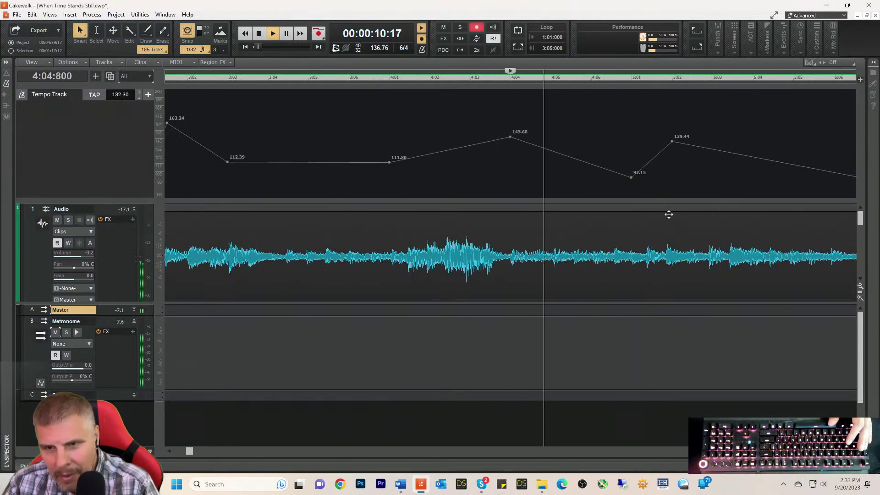
key(space)
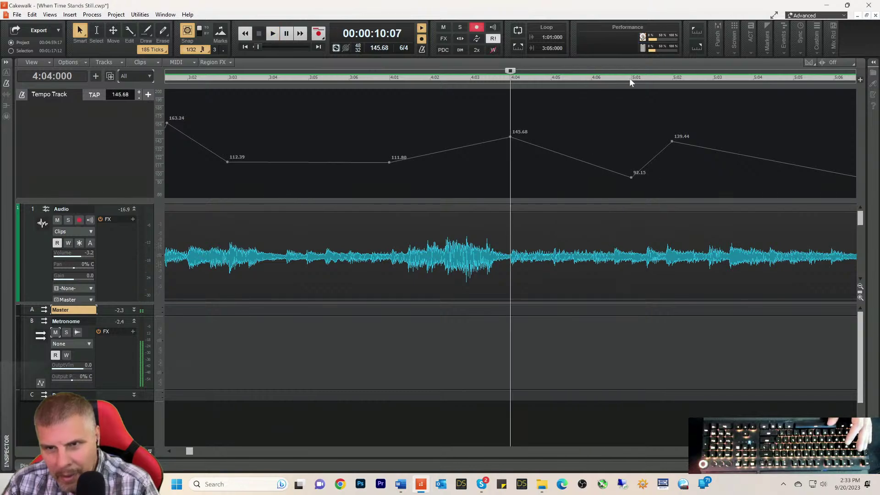
- Play from 5:01:000 and from 5:02:000 to check the first beats of measure 5 against the metronome
click(631, 79)
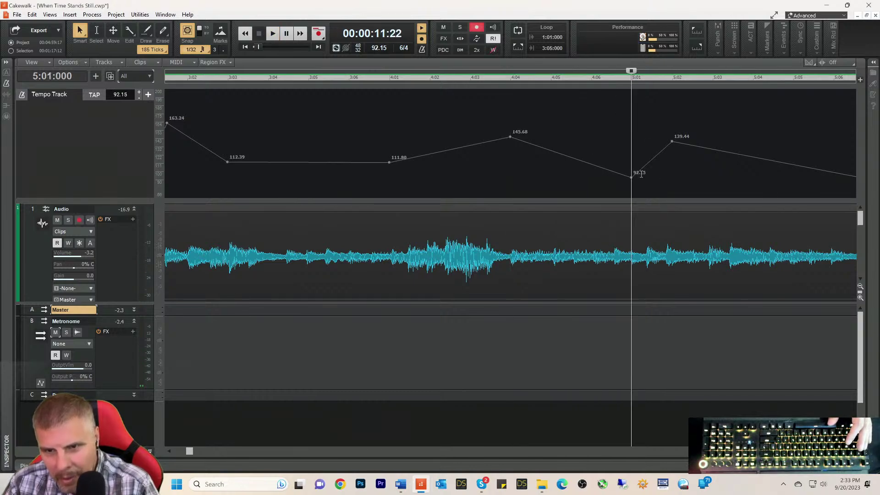
key(space)
key(space)
key(space)
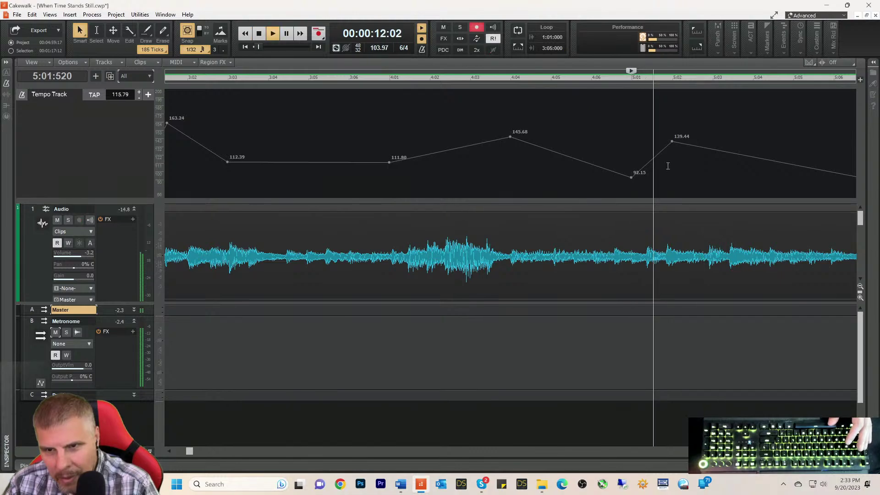
key(space)
click(672, 79)
key(space)
key(space)
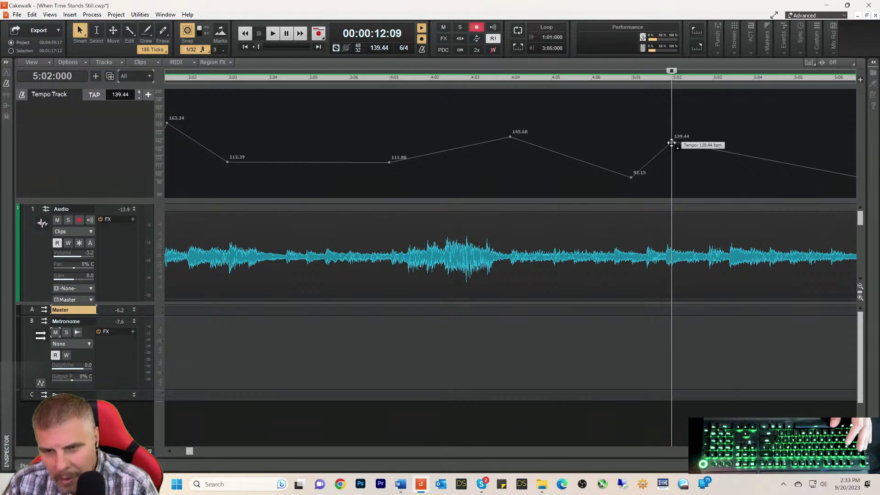
- Raise the tempo point at 5:02:000 to 144.15 bpm and check it by playing from there and from 4:06:600
drag(671, 143, 672, 137)
key(space)
key(space)
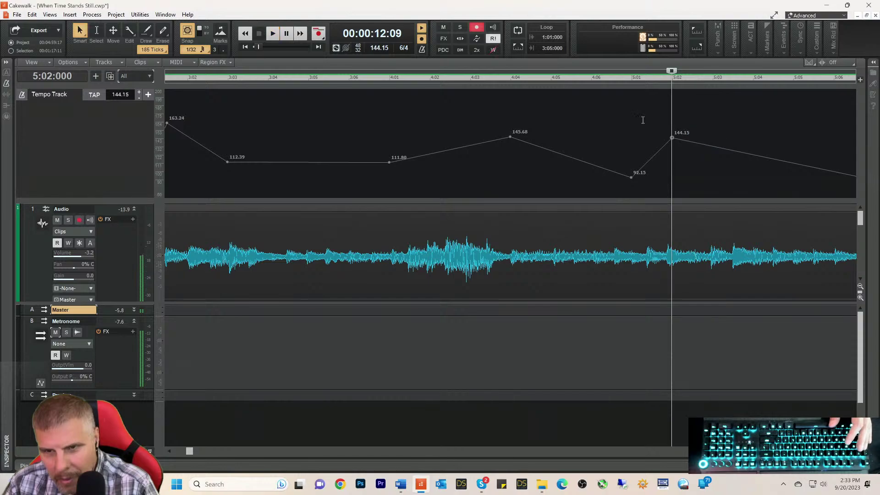
click(614, 81)
key(space)
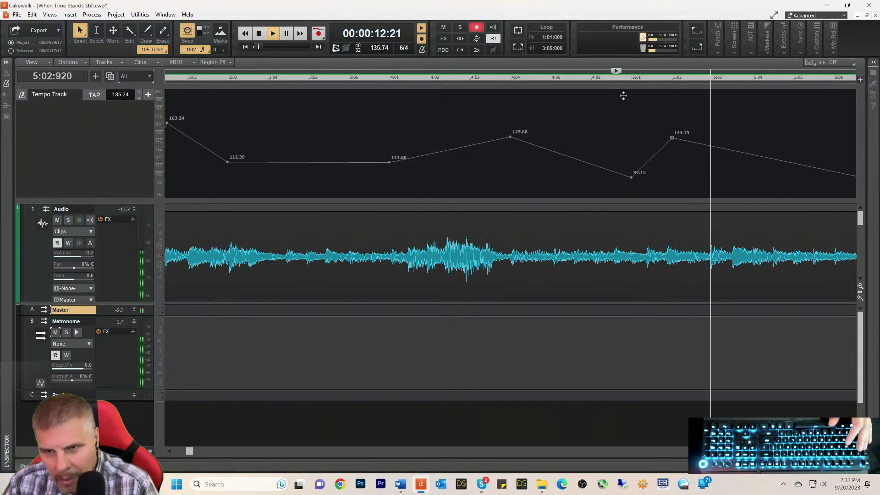
key(space)
key(space)
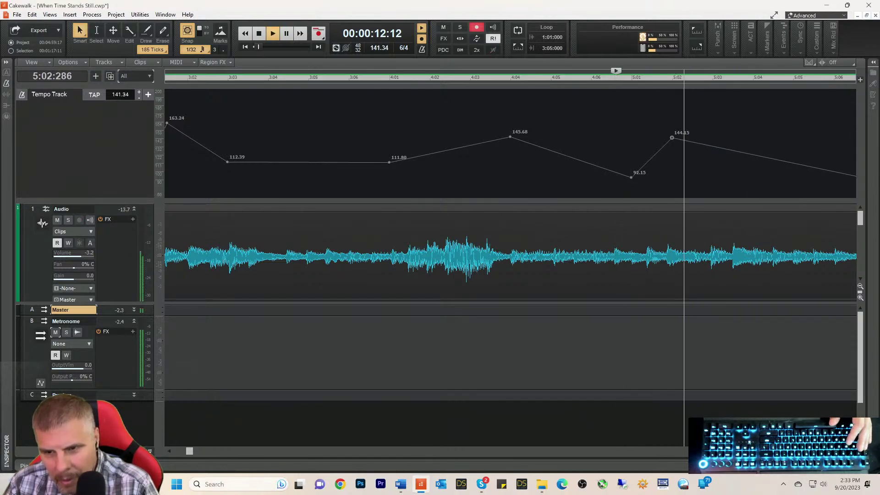
key(space)
- Add a tempo point at 5:03:000 and set it to 131.95 bpm
scroll(510, 256, down, 1)
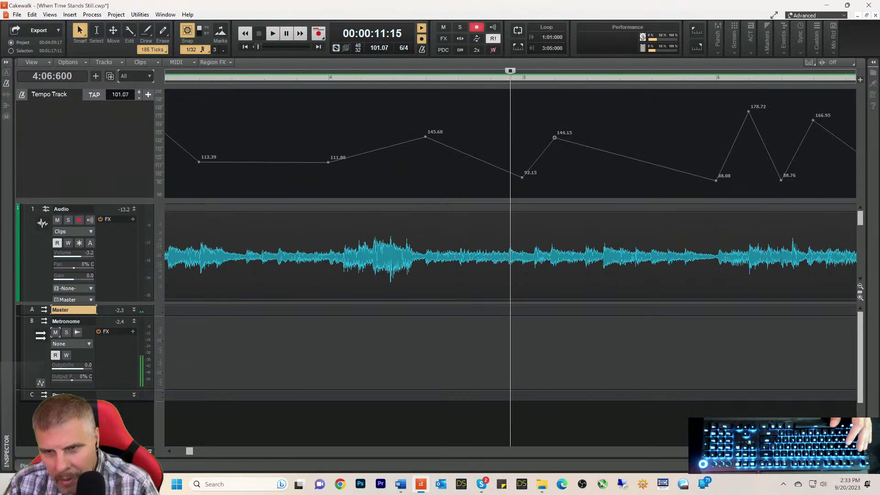
click(594, 148)
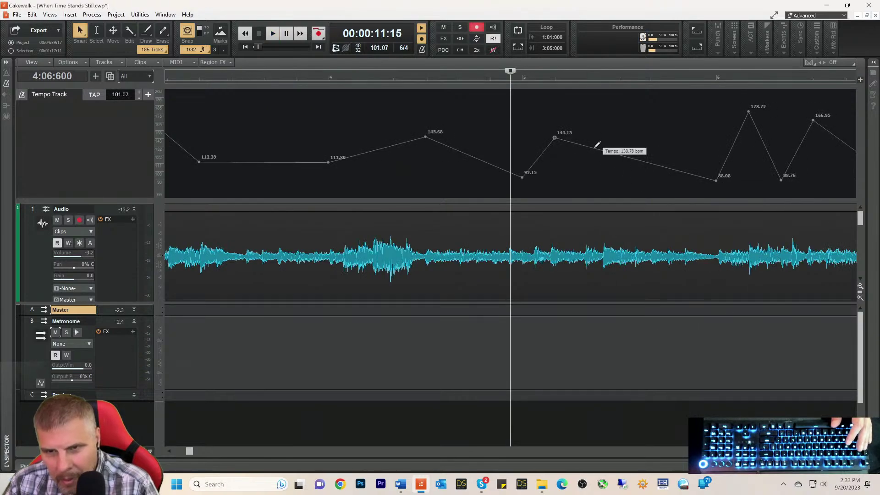
click(587, 79)
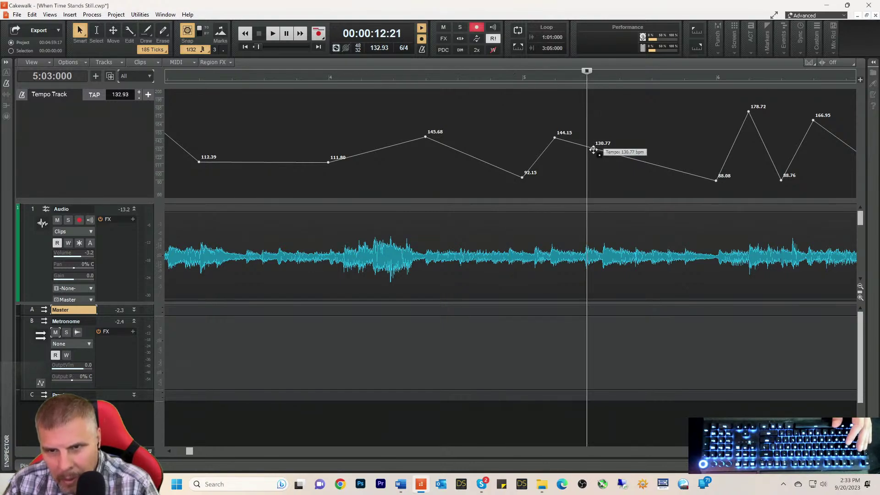
drag(591, 151, 588, 149)
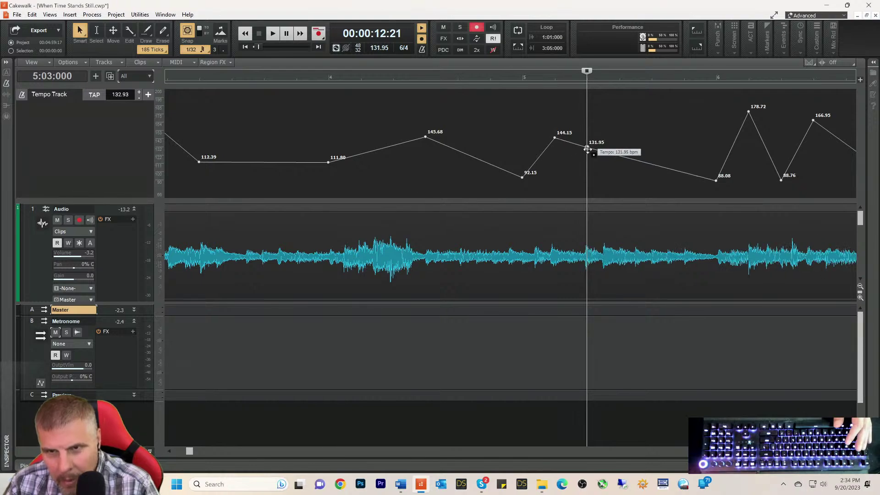
- Play twice from just before 5:02:000 to check the middle of measure 5 against the metronome
click(547, 77)
key(space)
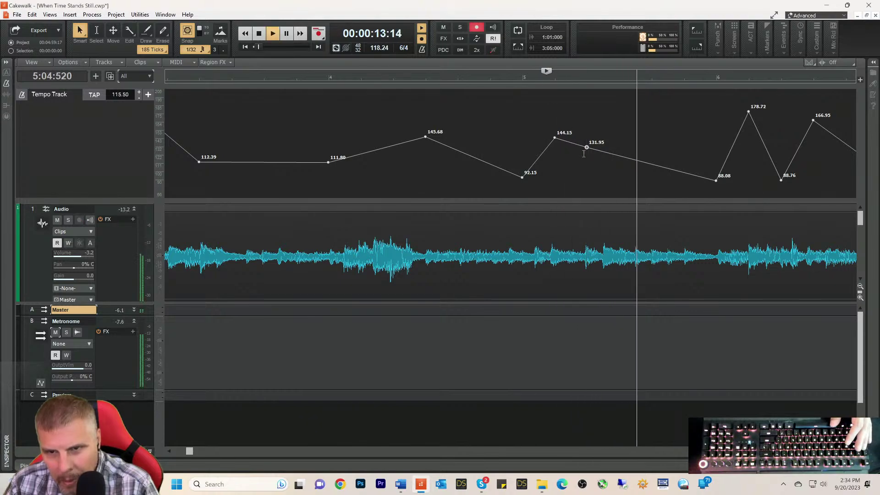
key(space)
key(space)
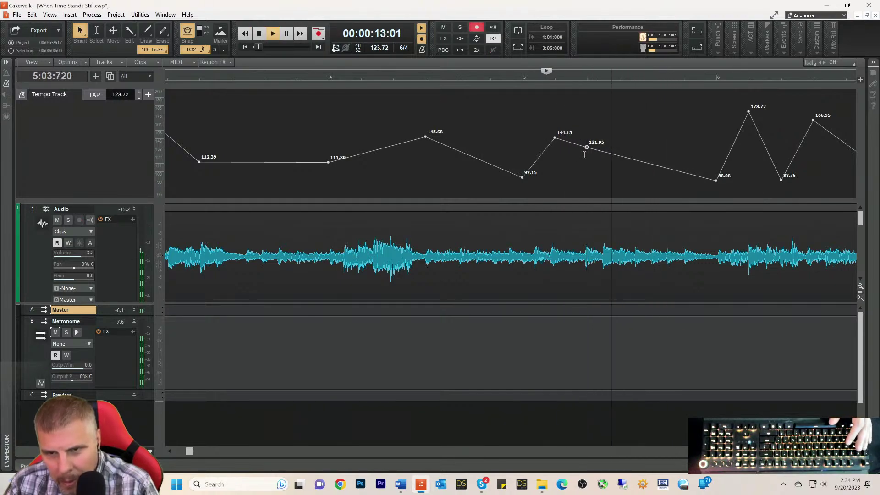
key(space)
- Add a 114.05 bpm tempo point at 5:05:000 and lower the tempo point at 6:01:000 to 78.66 bpm
click(652, 80)
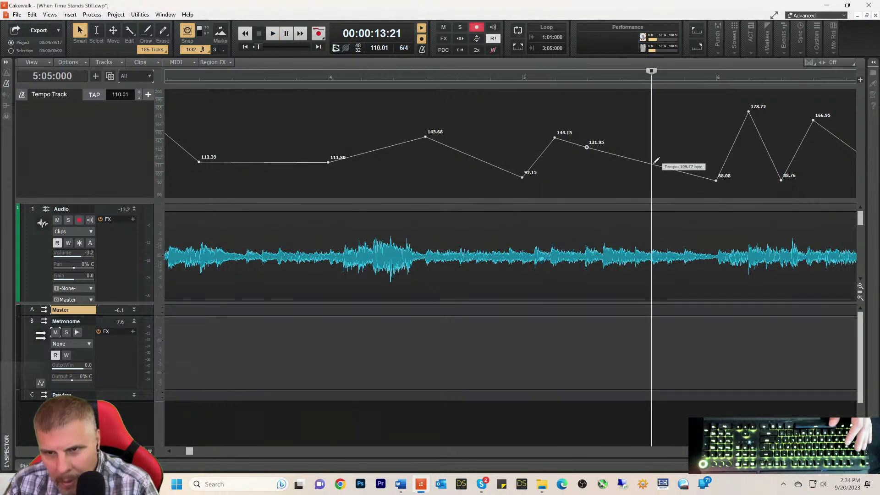
click(652, 164)
drag(652, 164, 650, 161)
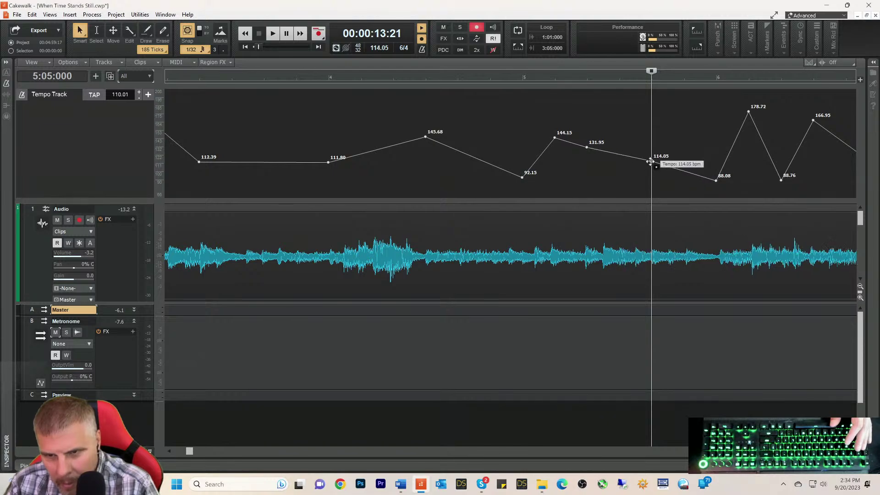
click(718, 81)
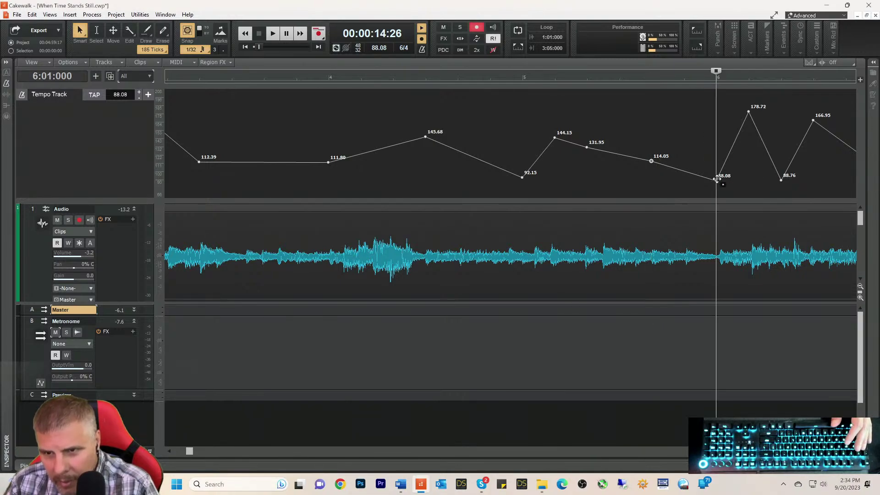
drag(716, 184, 717, 188)
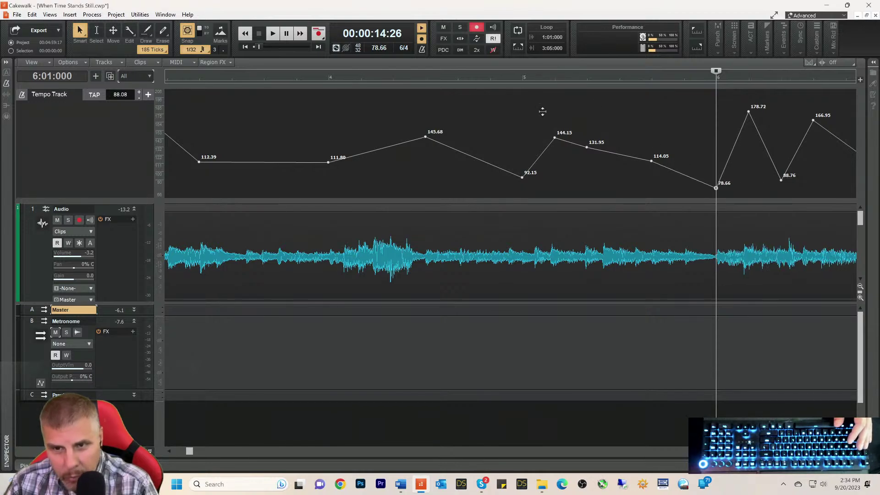
- Play repeatedly from 4:06:600 to check the reshaped tempo curve through measure 5
click(510, 78)
key(space)
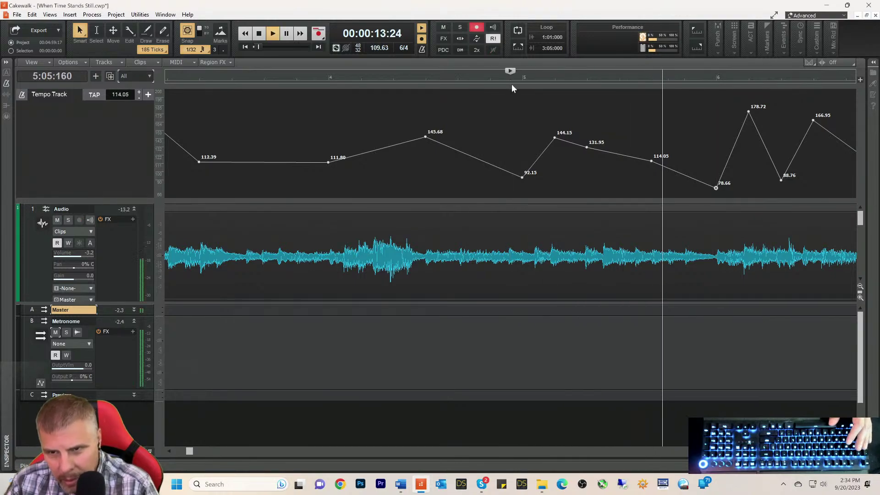
key(space)
key(space)
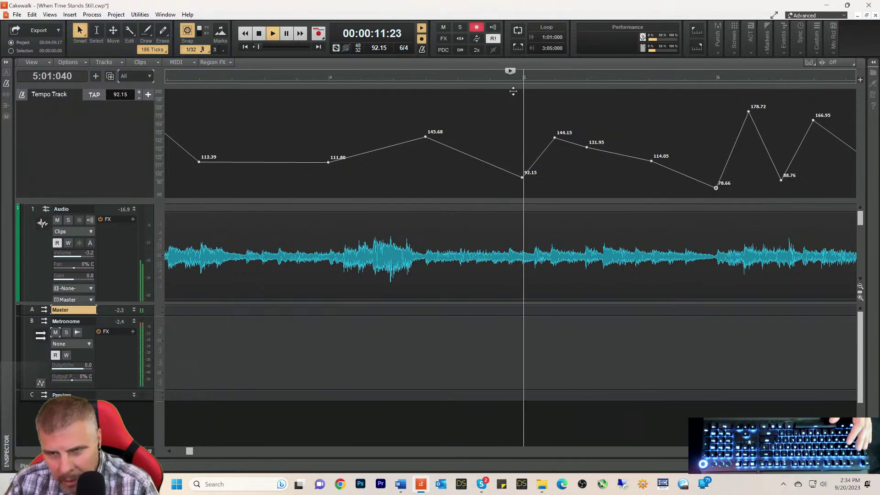
key(space)
key(space)
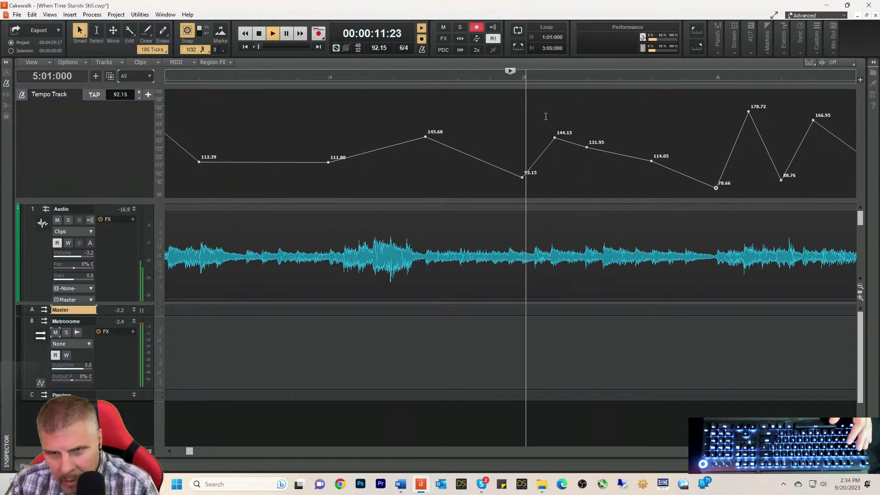
key(space)
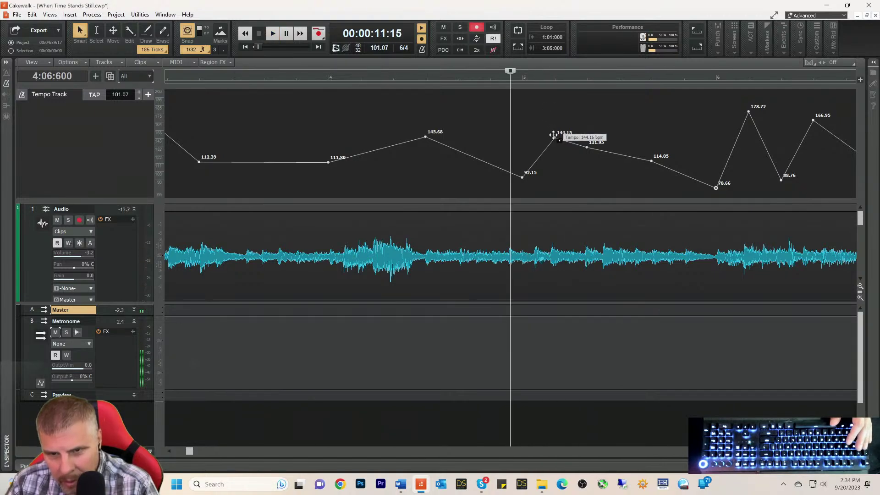
- Try lowering the tempo point near 5:02:000 to 140.03 bpm and play from 4:06:600 to check it
drag(554, 135, 553, 140)
key(space)
key(space)
key(space)
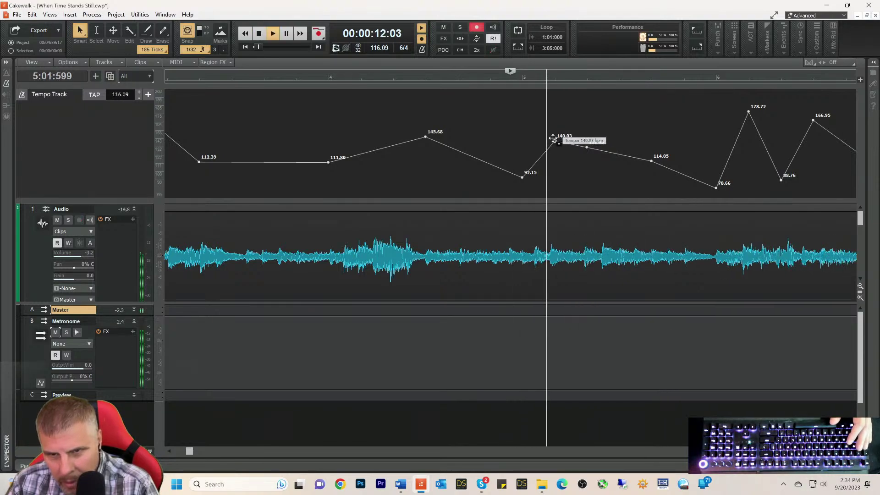
key(space)
- Set the tempo point near 5:02:000 to 144.15 bpm, slightly ahead of the beat, and replay from 4:06:600
drag(553, 138, 553, 136)
key(space)
key(space)
key(space)
- Lower the tempo point at 5:03:000 to 129.01 bpm and play through measure 5 to check it
drag(587, 147, 587, 151)
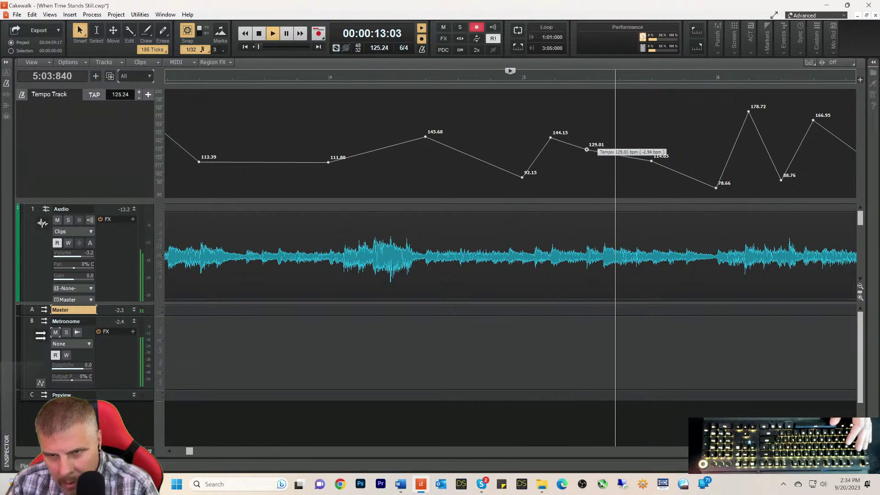
key(space)
key(space)
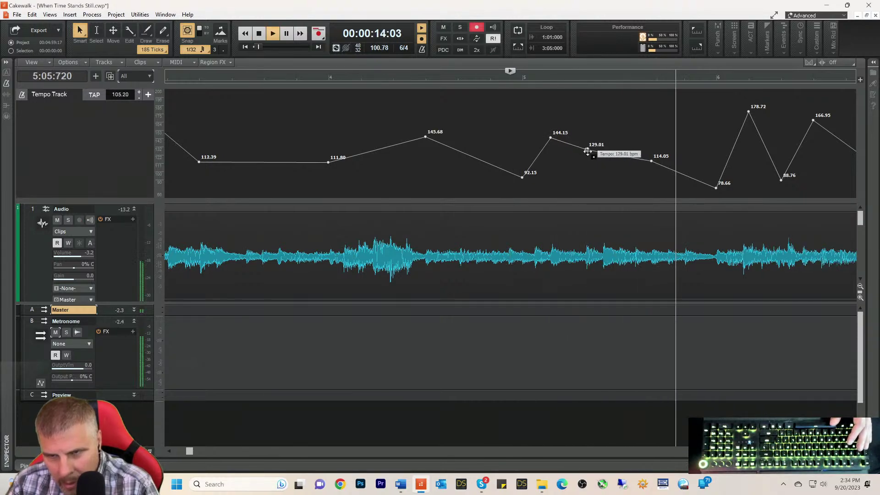
key(space)
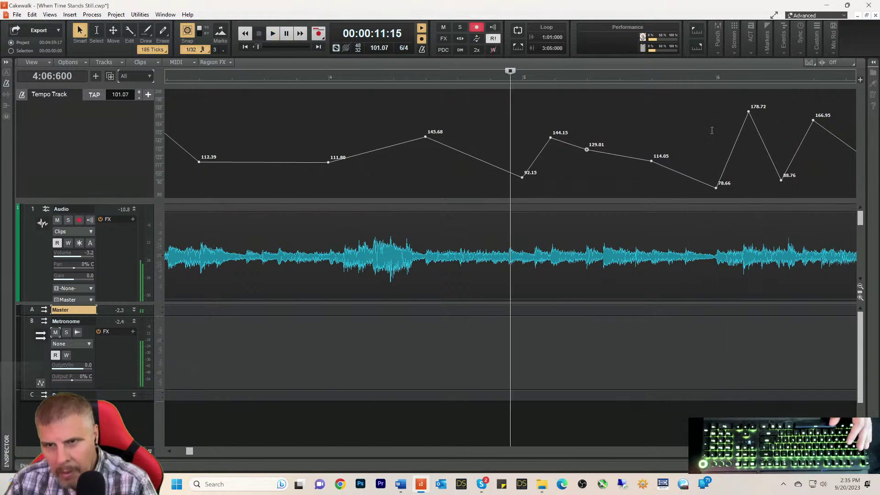
- Lower the tempo point at 6:01:000 to 77.49 bpm and play from there to check measure 6
click(718, 80)
key(space)
key(space)
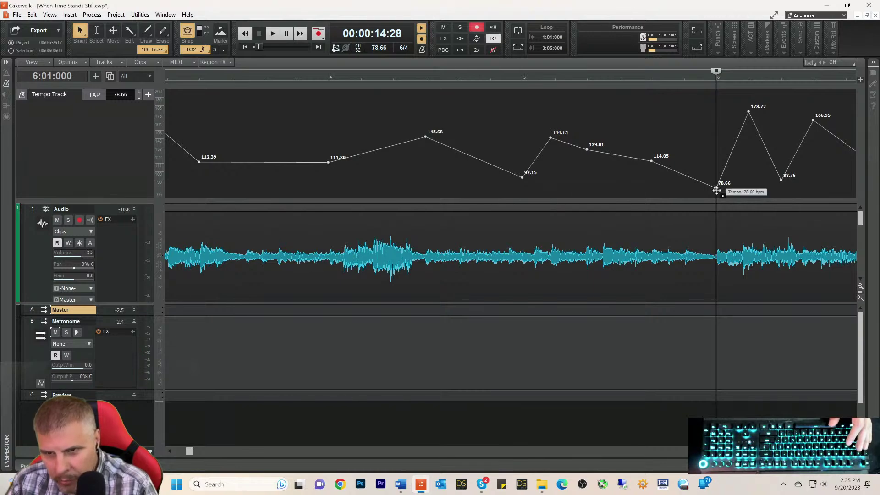
key(space)
key(space)
key(space)
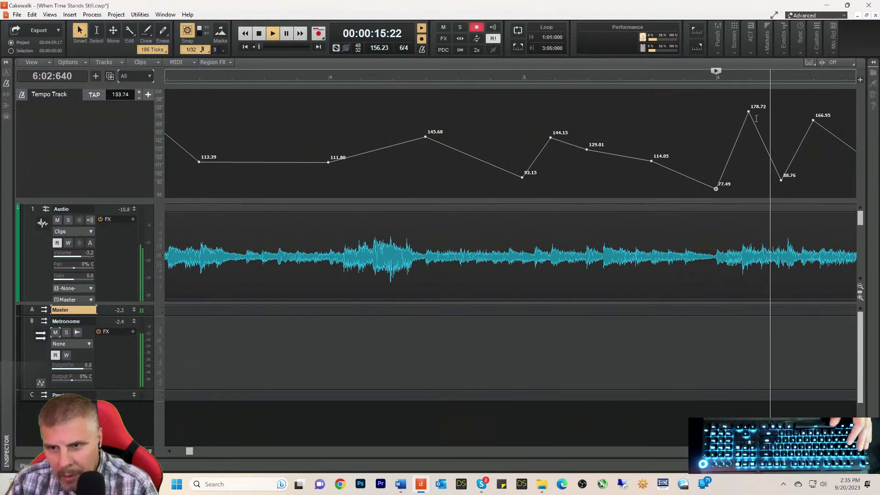
key(space)
key(space)
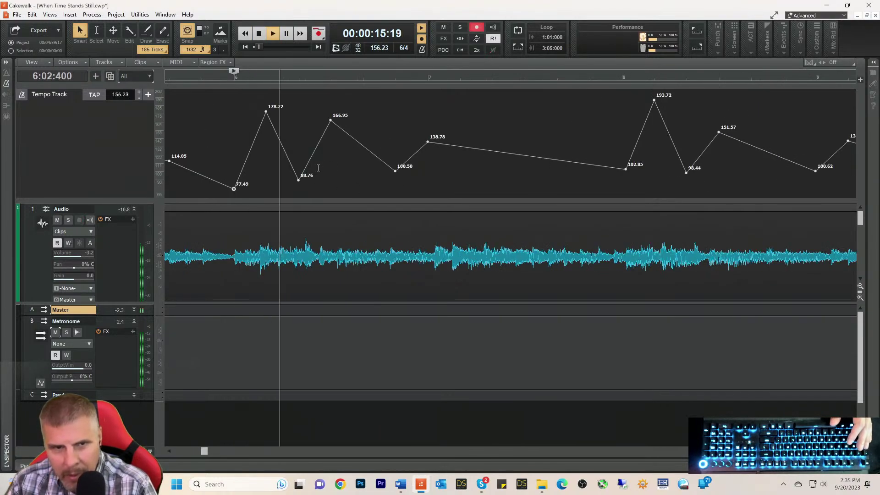
- Lower the tempo point at 6:03:000 to 83.46 bpm and replay from 6:01:000
key(space)
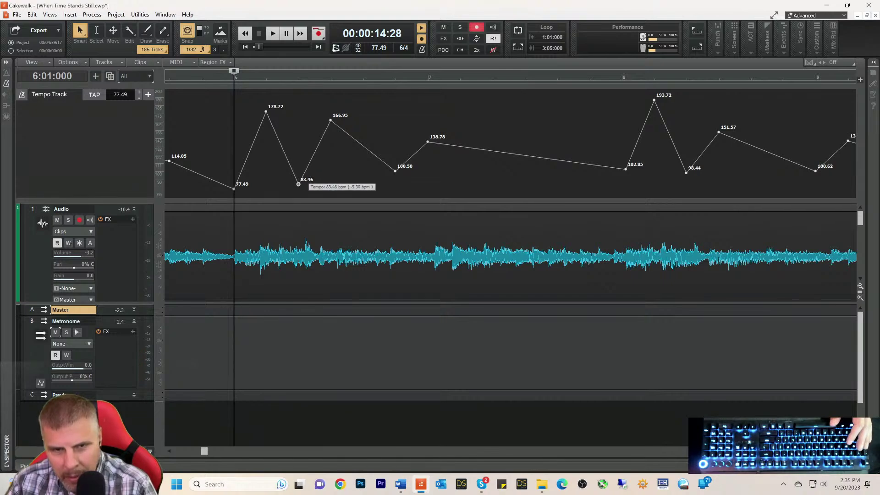
key(space)
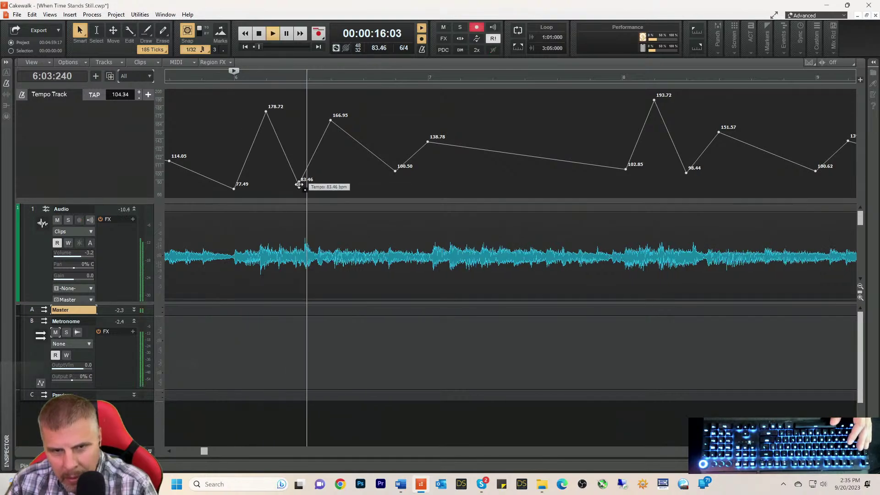
key(space)
key(space)
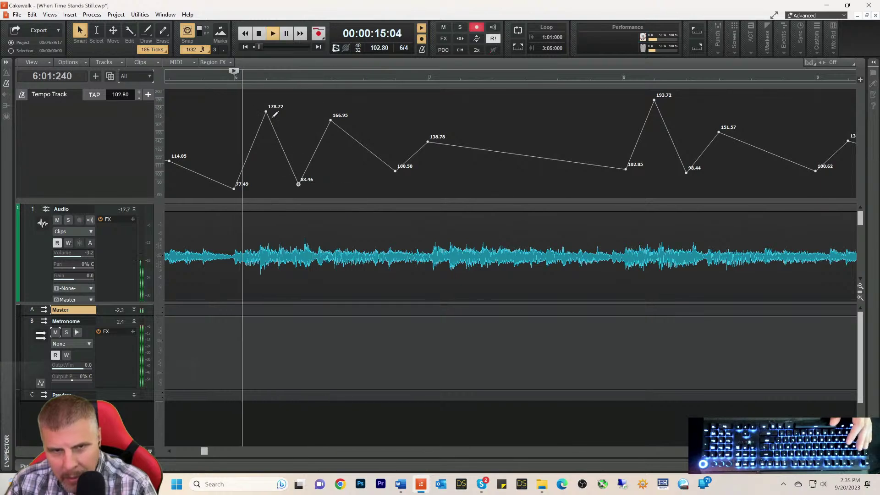
key(space)
- Set the tempo point at 6:02:000 to 179.31 bpm, checking it with repeated playback from 6:01:000
key(space)
key(space)
key(space)
key(space)
drag(266, 115, 267, 111)
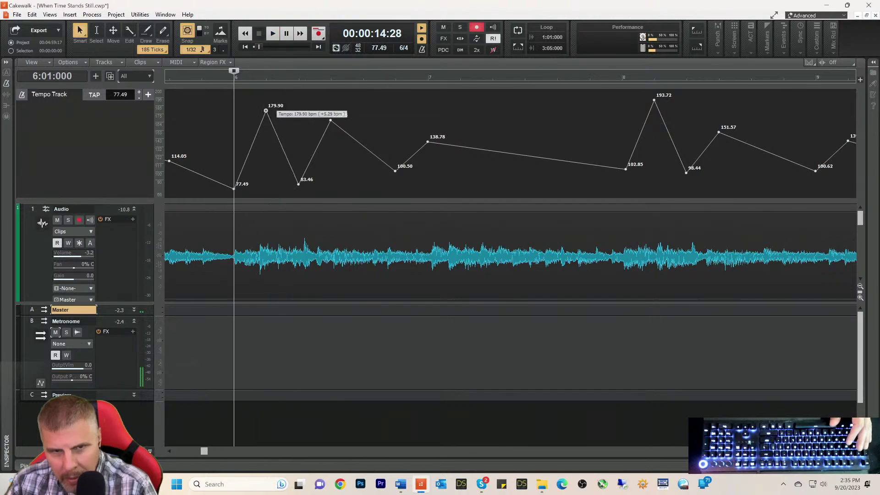
key(space)
key(space)
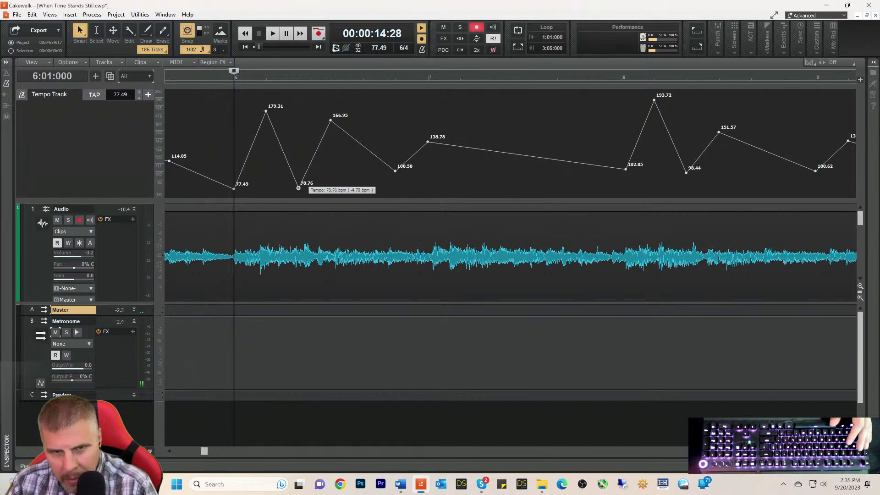
- Play measure 6 from 6:01:000, from 6:03:000 and from 5:06:840 to check the beats against the metronome
key(space)
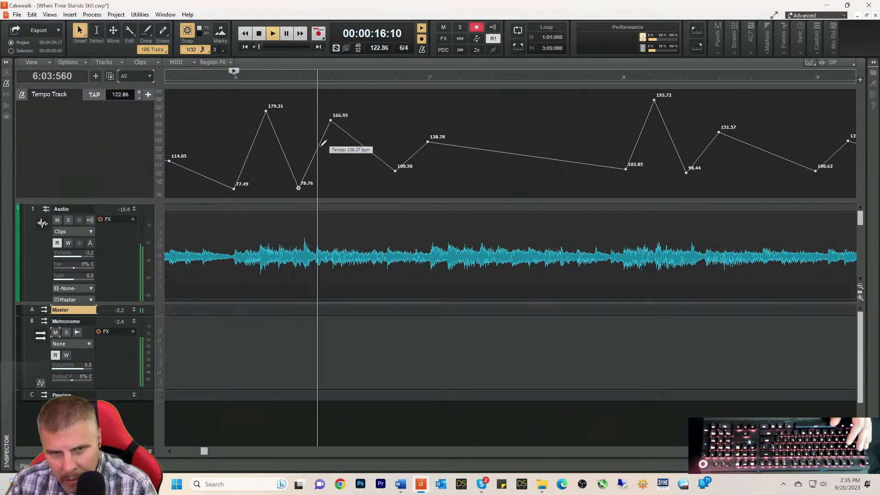
key(space)
click(297, 82)
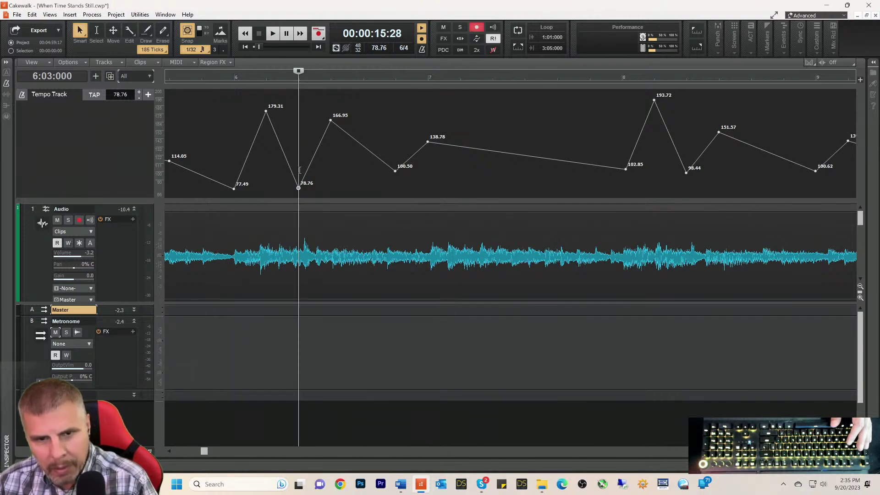
mouse_move(310, 167)
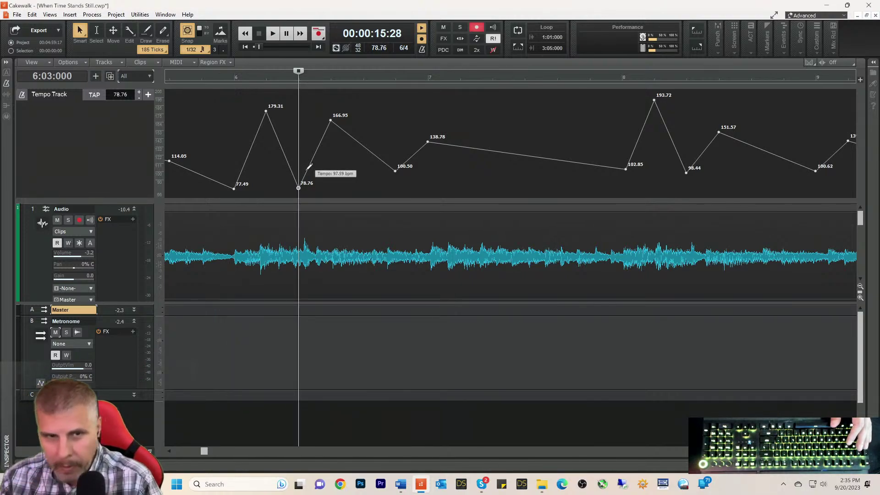
key(space)
key(space)
click(232, 85)
key(space)
key(space)
- Raise the tempo point at 6:02:000 to 183.43 bpm and replay from 5:06:840
mouse_move(265, 113)
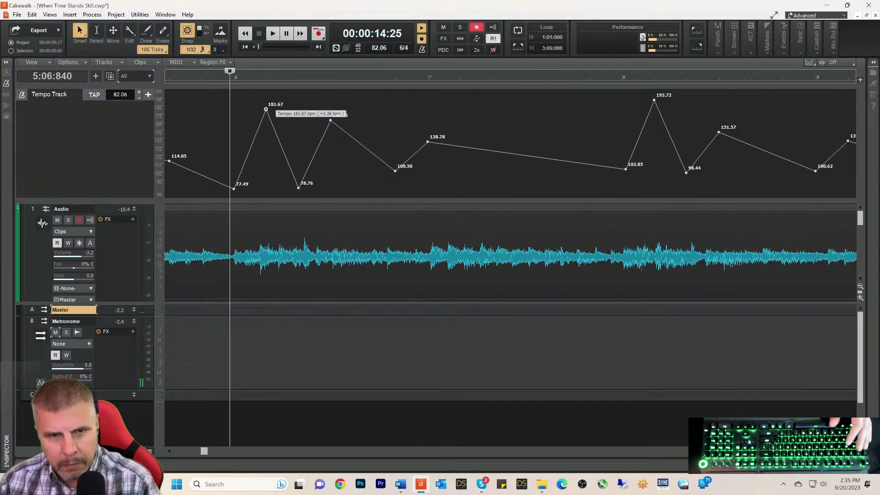
drag(266, 109, 266, 109)
key(space)
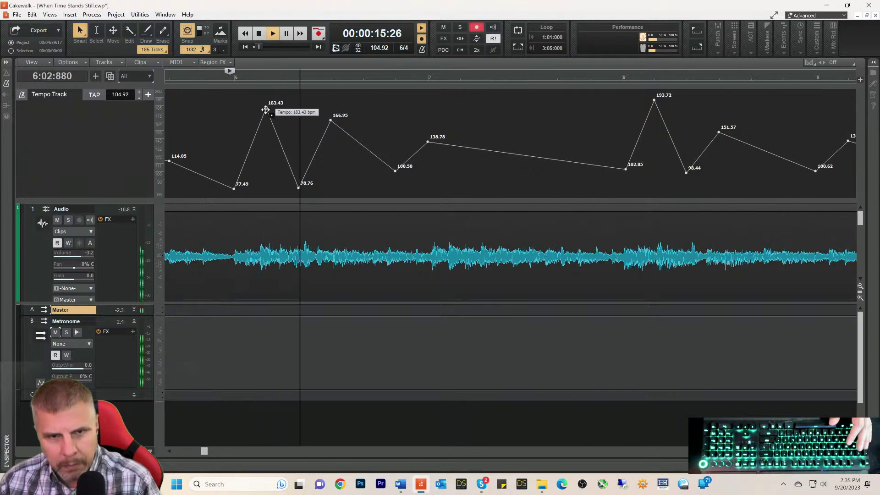
key(space)
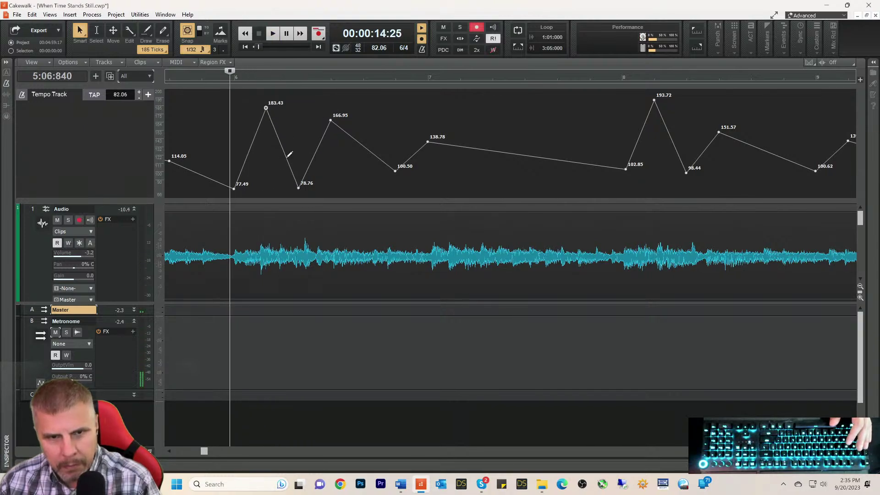
- Move the tempo point at 6:03:000 slightly earlier and set it to 109.94 bpm, checking it with playback from 5:06:840
drag(282, 137, 294, 152)
key(space)
key(space)
key(space)
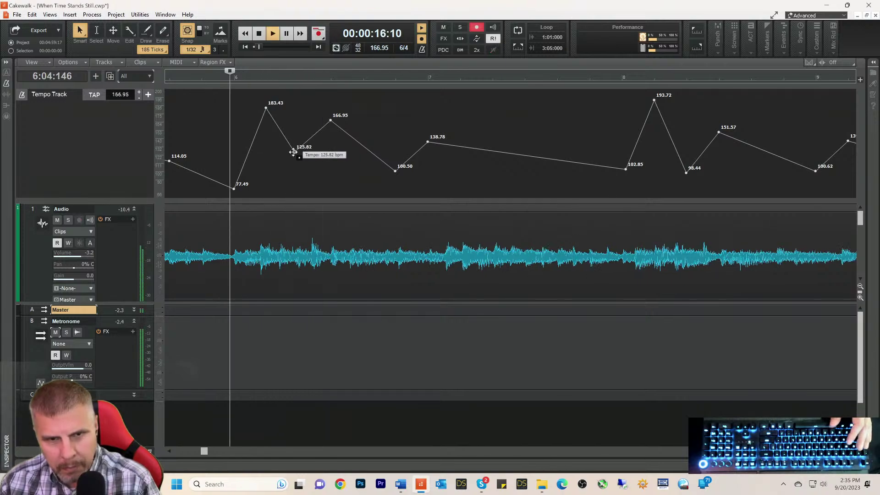
key(space)
drag(294, 151, 290, 164)
key(space)
key(space)
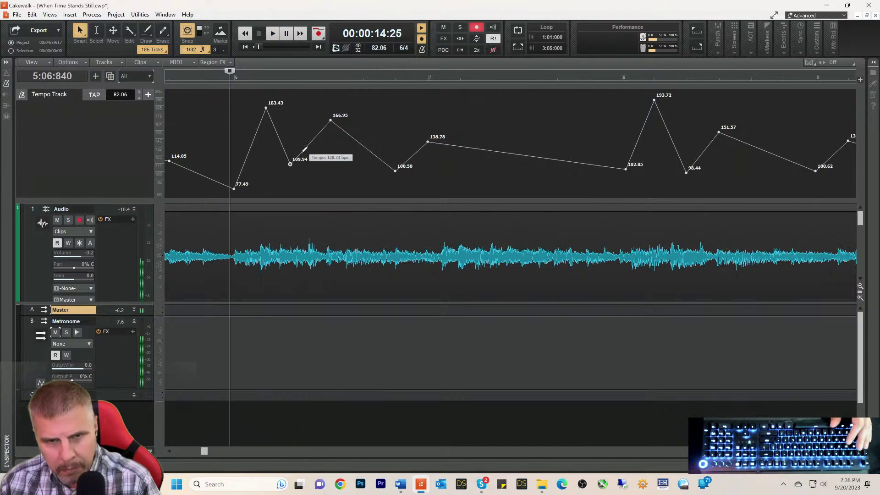
- Lower the tempo point at 6:04:000 to 157.54 bpm, shifting it slightly earlier, and replay from 5:06:840
drag(328, 121, 329, 128)
key(space)
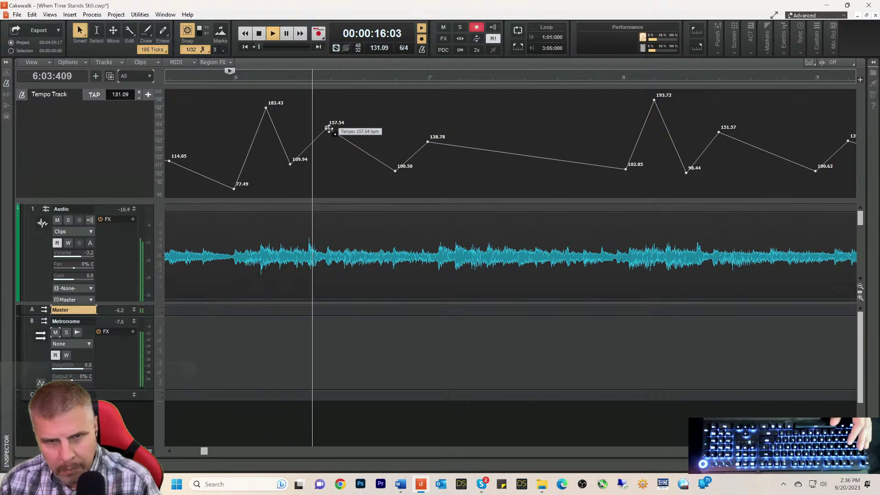
key(space)
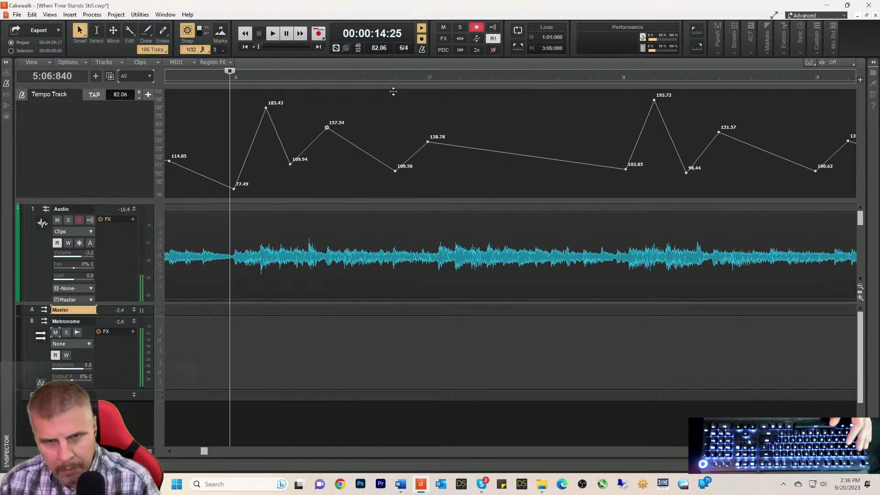
- Raise the tempo point at 6:06:000 to 114.62 bpm, checking it with repeated playback from that position
click(396, 81)
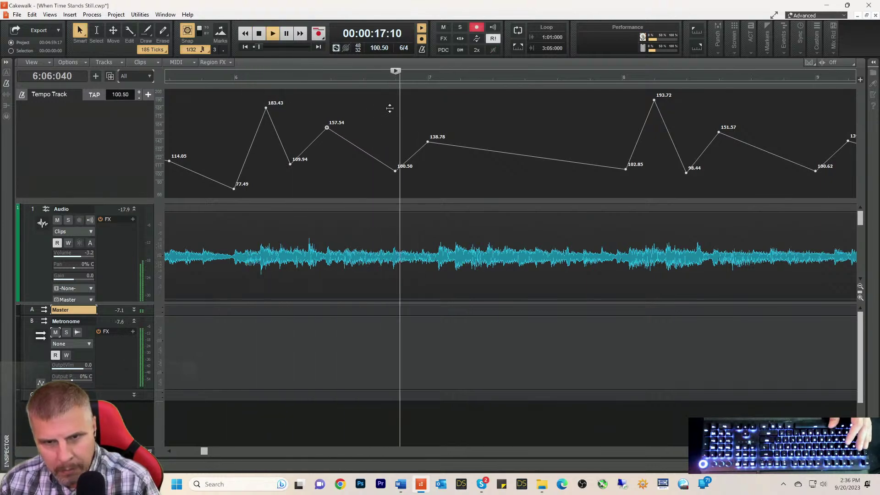
key(space)
key(space)
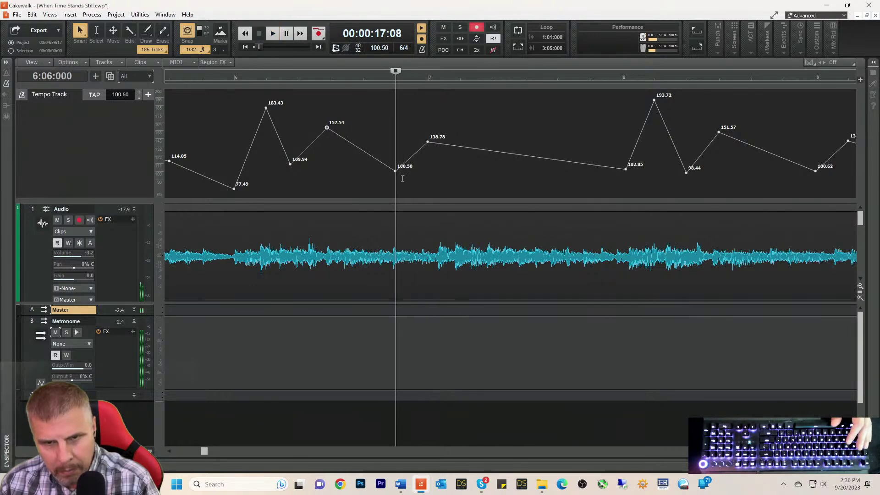
drag(395, 171, 395, 161)
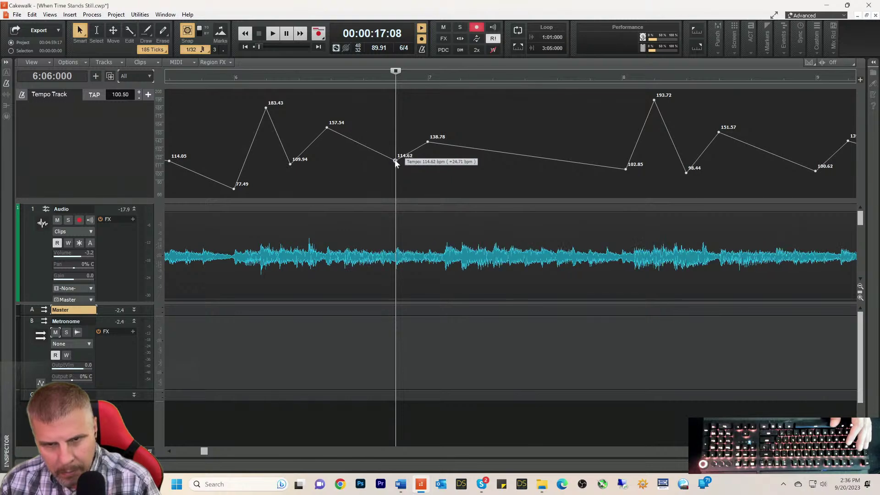
key(space)
key(space)
key(space)
key(space)
key(space)
key(space)
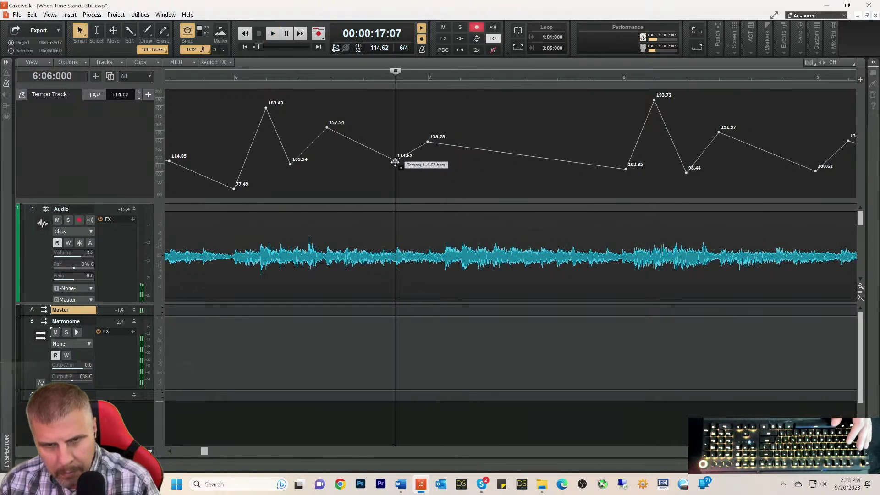
- Replay measure 6 from 6:01:000 and lower the tempo point just before 6:03:000 to 88.17 bpm, shifting it slightly later
click(232, 79)
key(space)
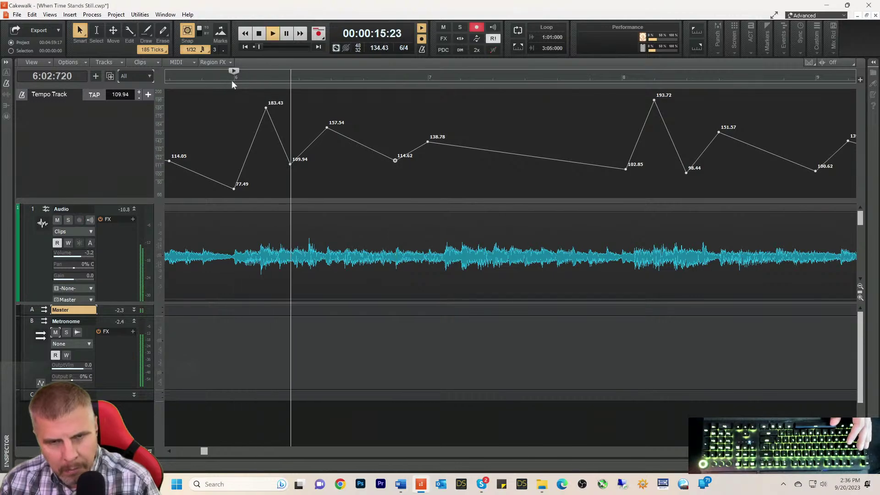
key(space)
key(space)
key(space)
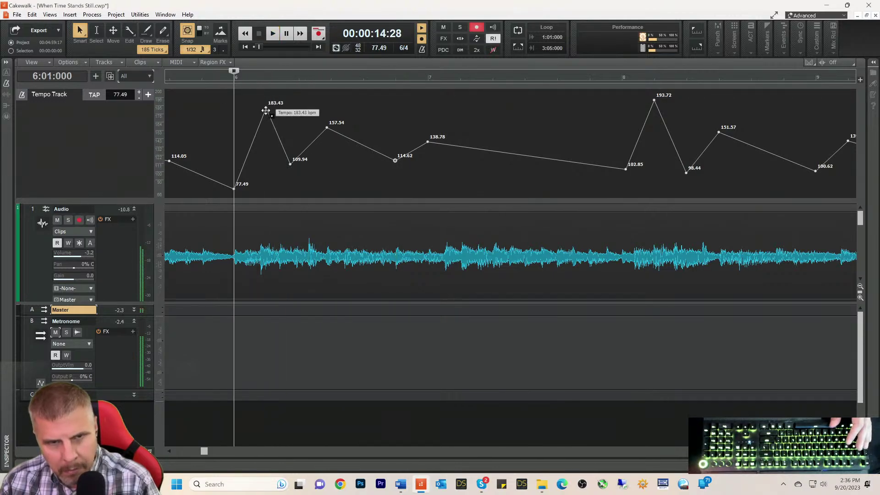
key(space)
key(space)
drag(291, 165, 295, 182)
key(space)
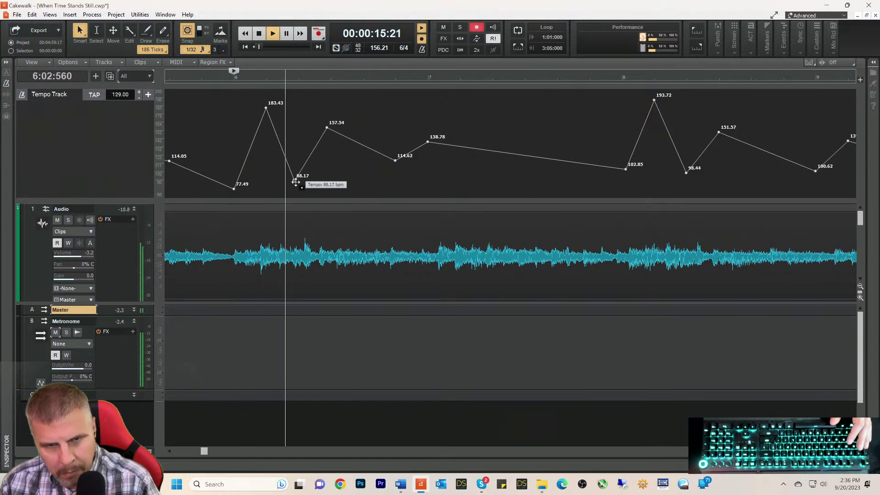
- Lower the 157.54 bpm tempo node in measure 6 to about 145.19 bpm and play the passage back
key(space)
key(space)
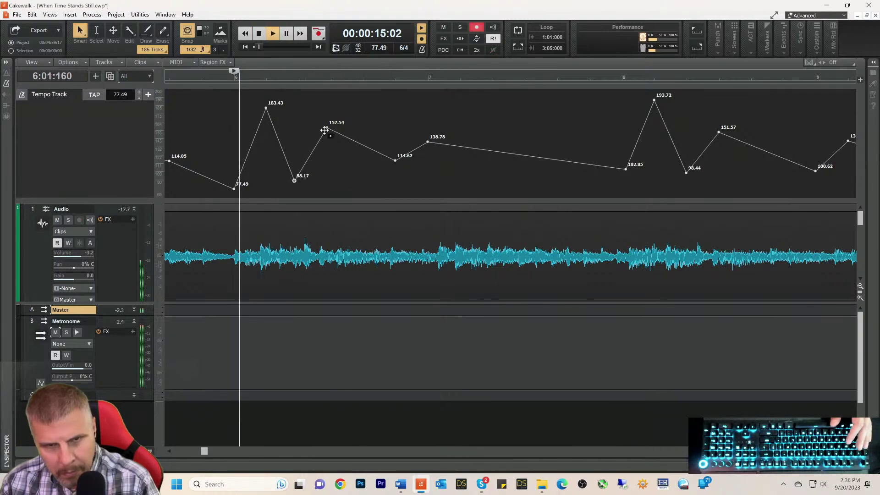
drag(327, 128, 329, 137)
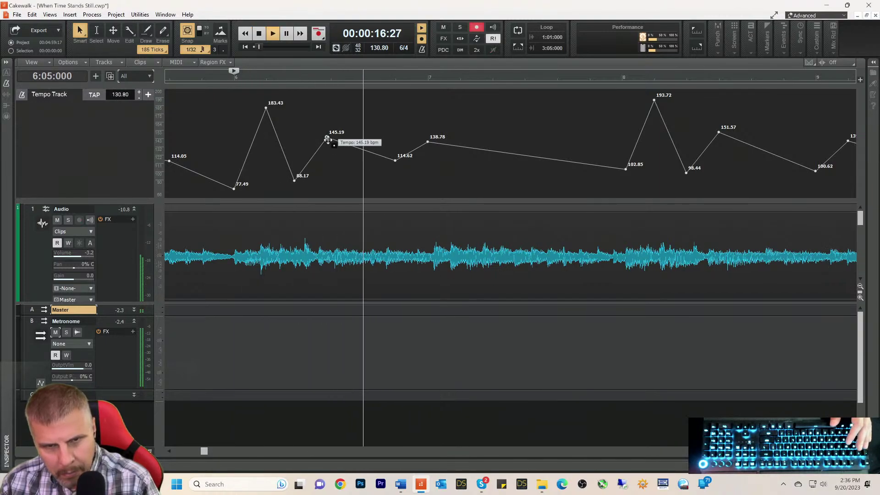
key(space)
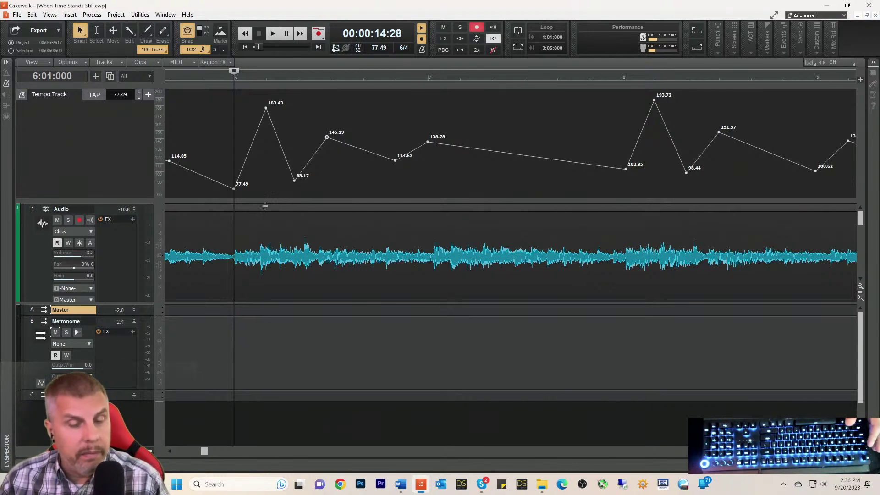
- Play the song from the start of measure 23 to check the metronome against the audio
scroll(510, 257, down, 5)
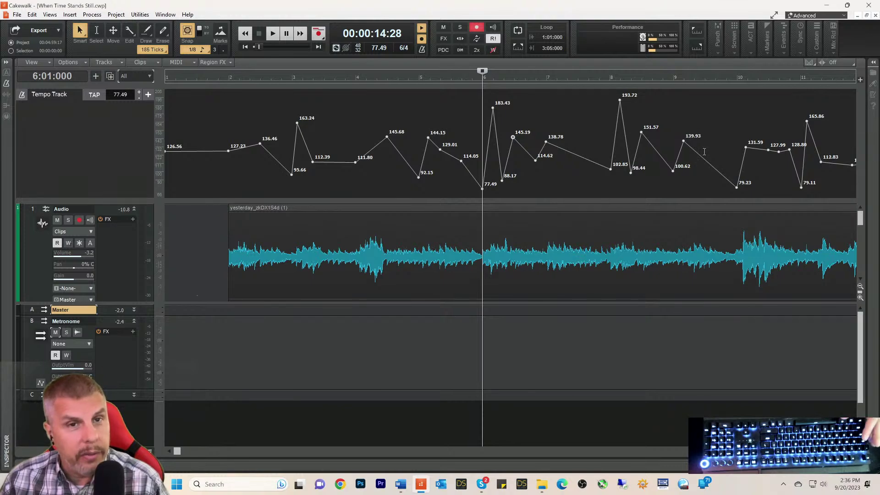
drag(175, 453, 275, 455)
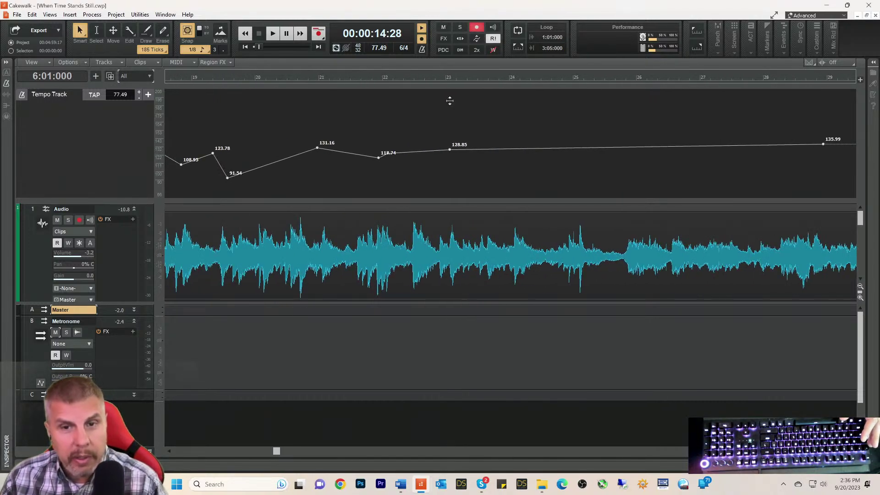
click(446, 79)
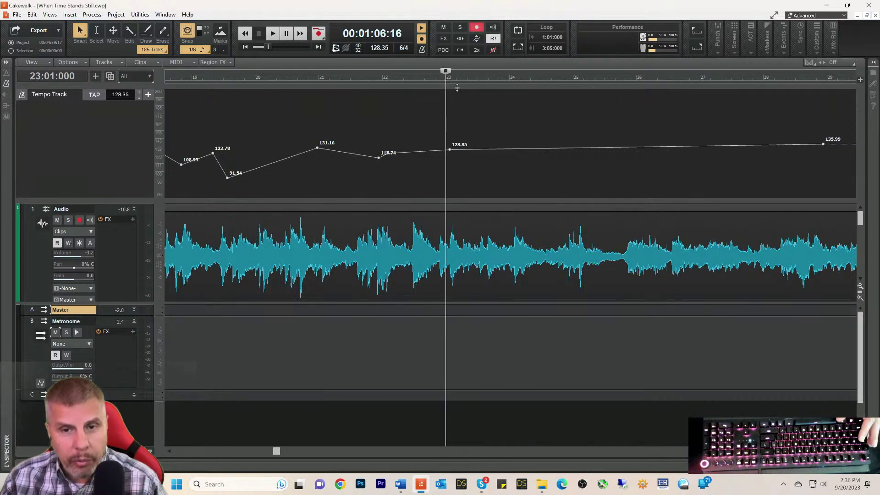
key(space)
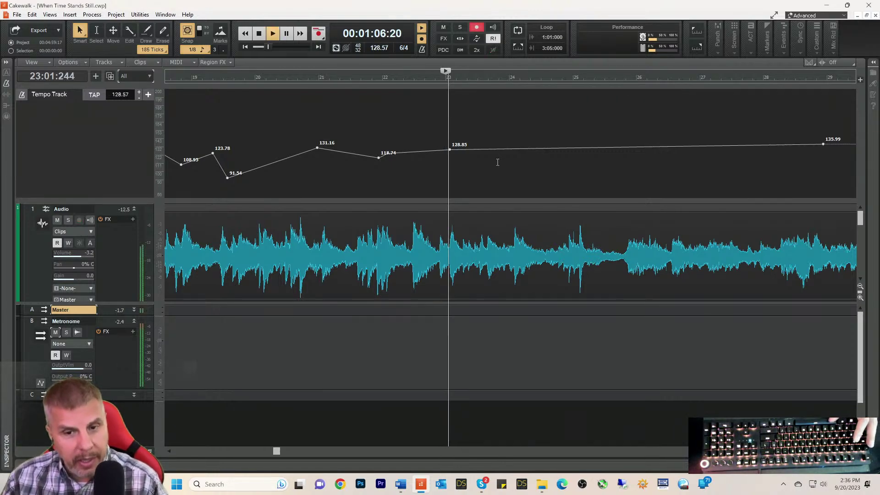
key(space)
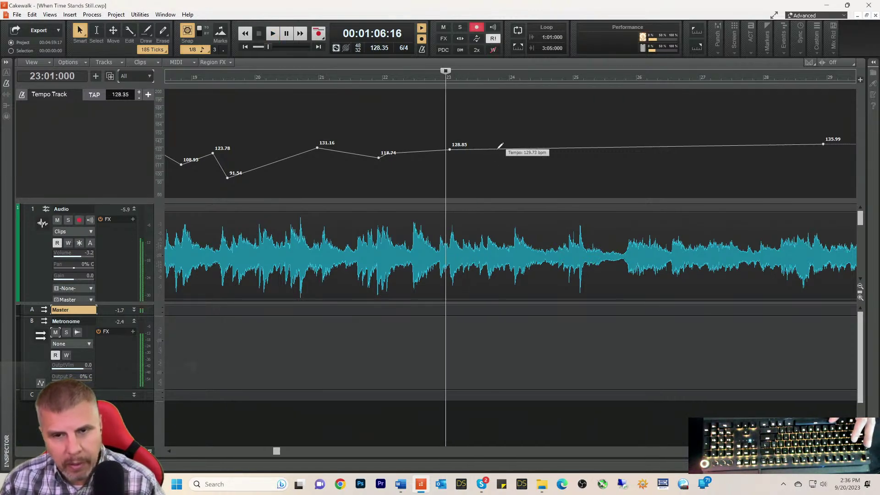
key(space)
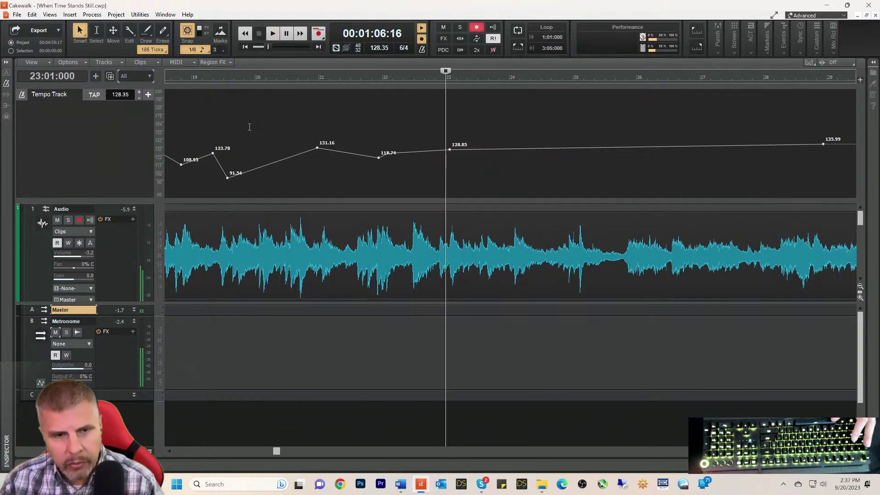
- Listen to the passage from just before measure 11 into measure 12 against the metronome
drag(276, 451, 195, 455)
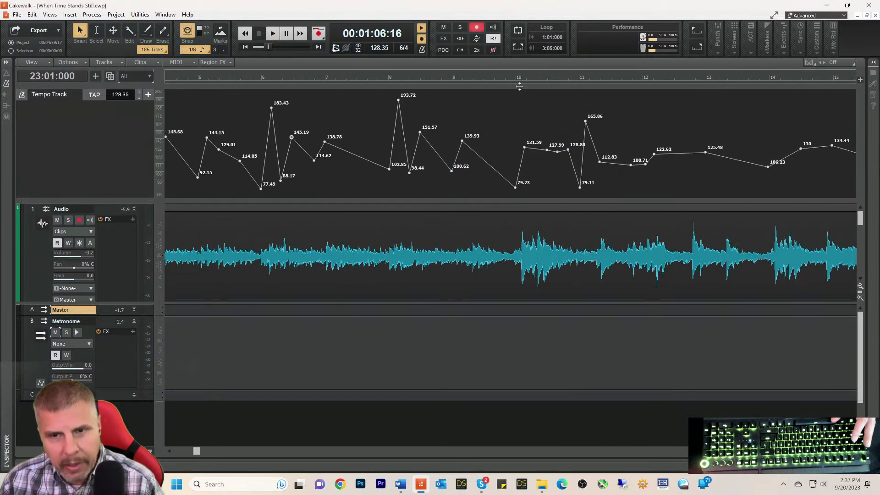
click(573, 76)
key(space)
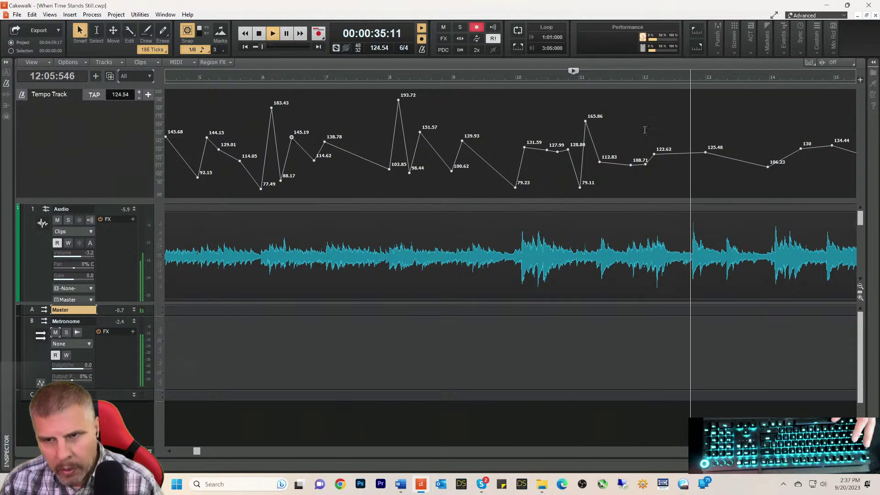
key(space)
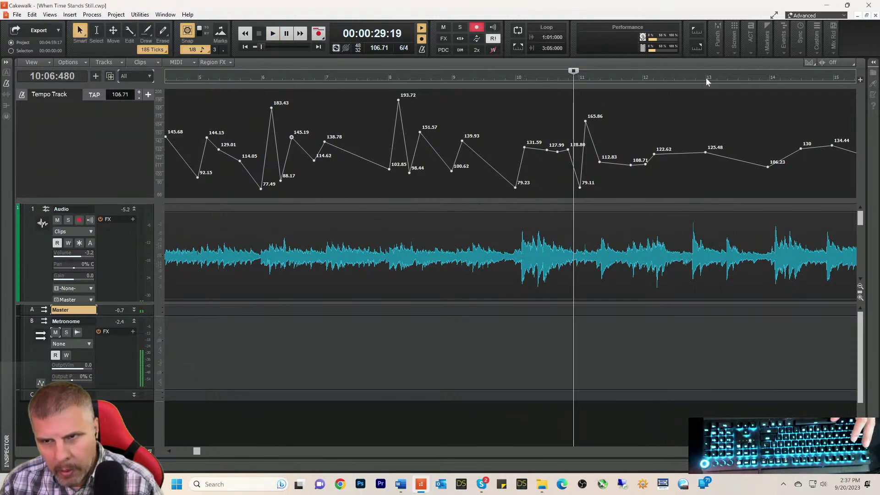
- Play from the start of measure 13 to check how the click follows the audio into measure 14
click(706, 78)
key(space)
key(space)
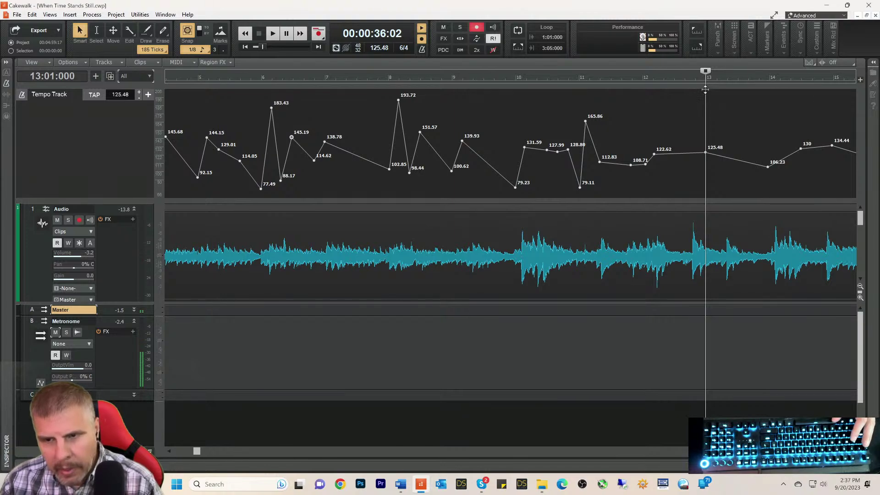
click(852, 451)
click(852, 451)
key(space)
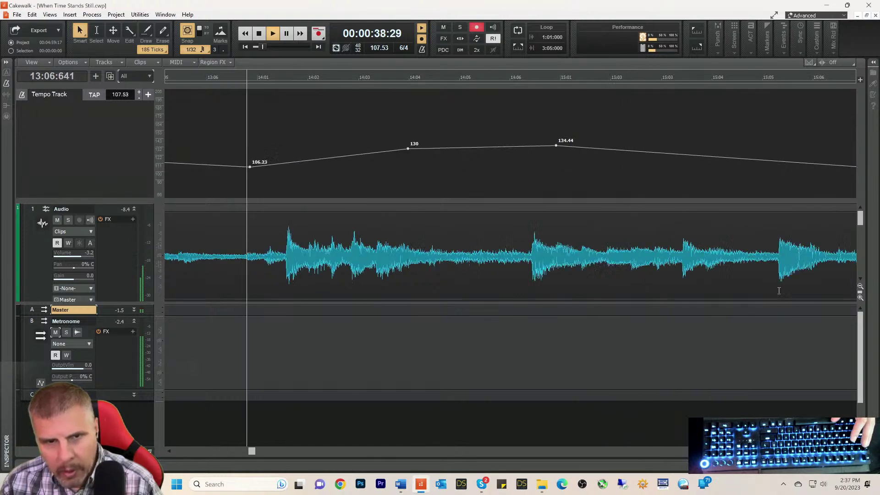
key(space)
key(space)
key(space)
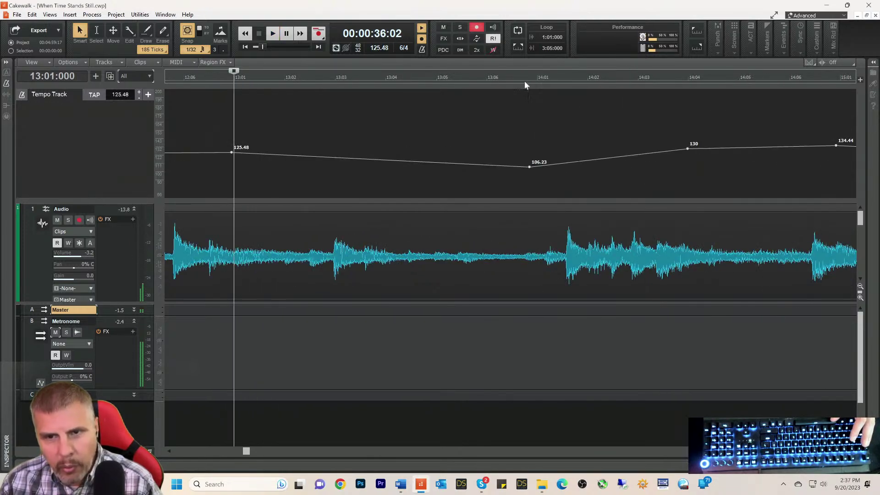
- Audition the timing from the start of measure 14 and from beat 3 of measure 13
click(537, 82)
key(space)
key(space)
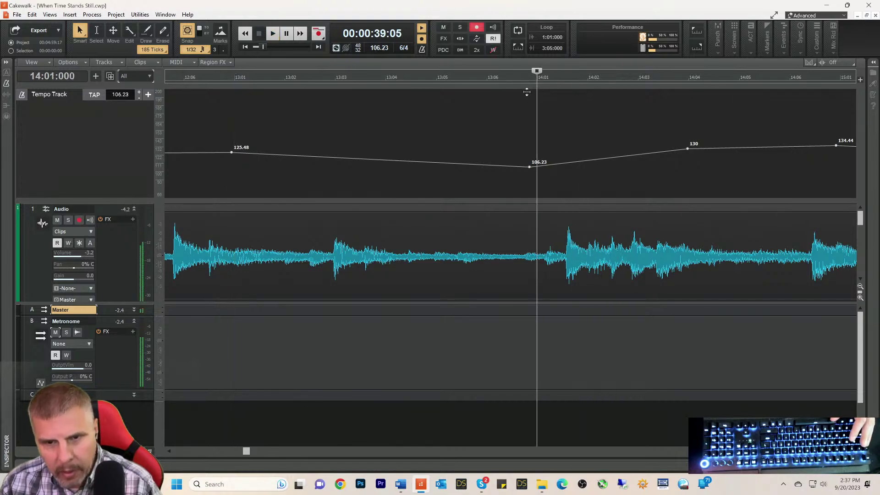
click(348, 79)
key(space)
key(space)
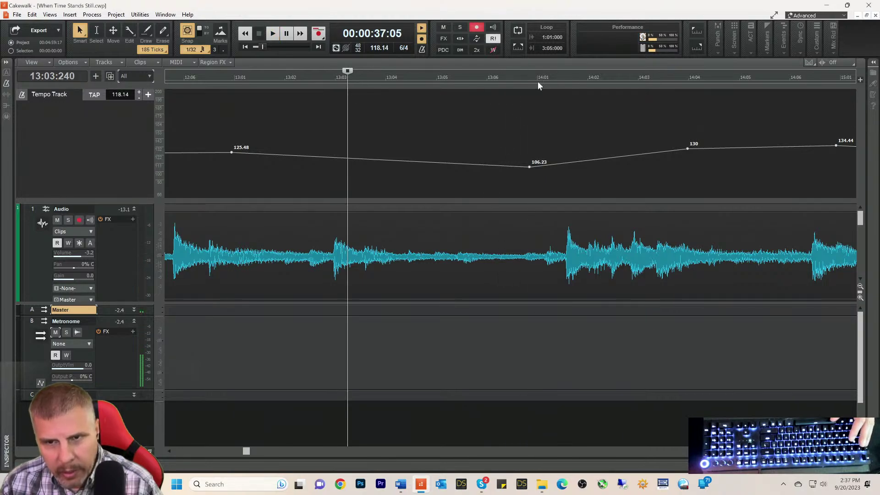
- Raise the 106.23 bpm tempo node near measure 14 and delete the extra 115.70 bpm node, keeping the one at 125.64 bpm
click(537, 82)
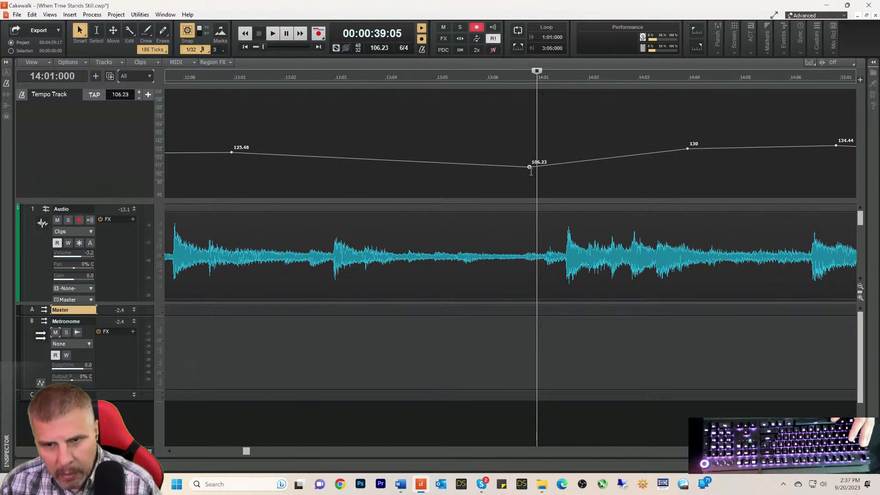
mouse_move(530, 167)
mouse_down()
mouse_move(530, 177)
mouse_move(531, 151)
mouse_move(528, 158)
mouse_up()
right_click(529, 158)
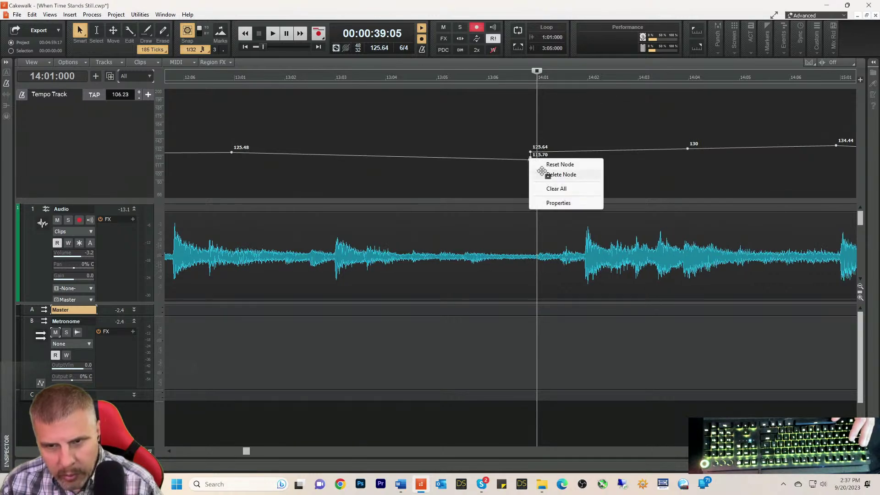
click(541, 166)
right_click(531, 158)
click(544, 173)
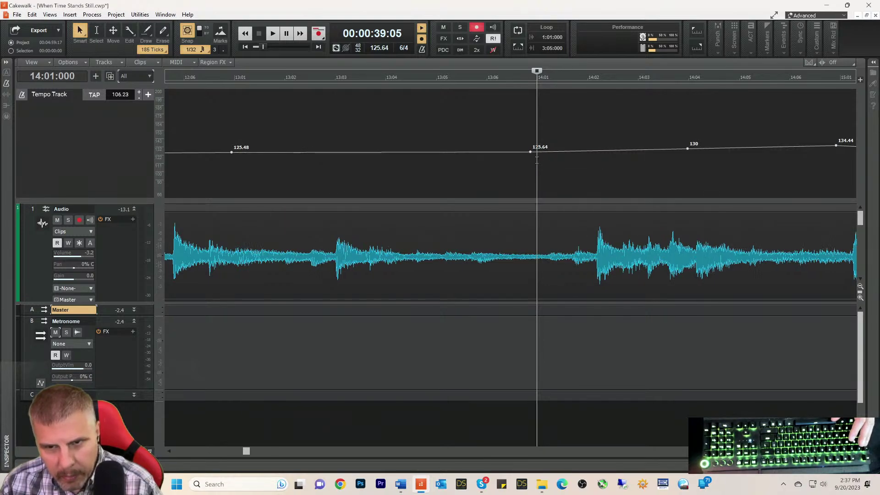
- Lower the tempo node near measure 14 to about 114.46 bpm, checking it by playing from beat 5 of measure 13
drag(531, 154, 531, 159)
click(444, 77)
key(space)
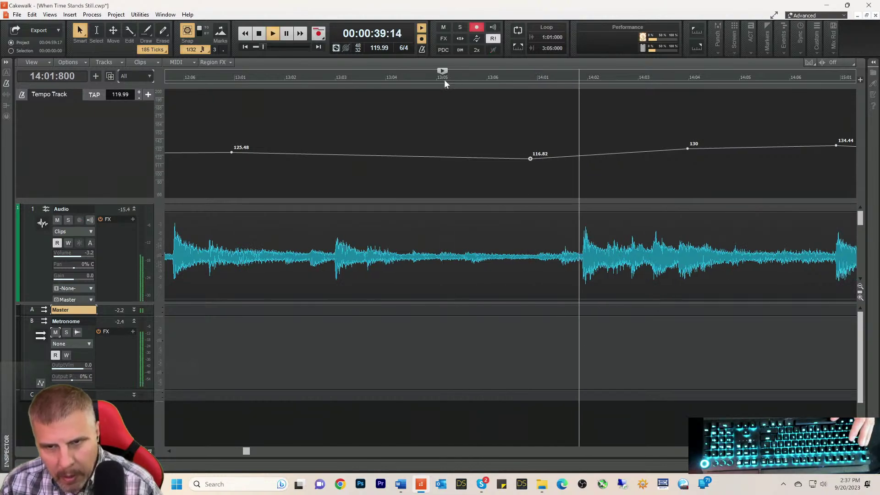
key(space)
drag(531, 159, 530, 161)
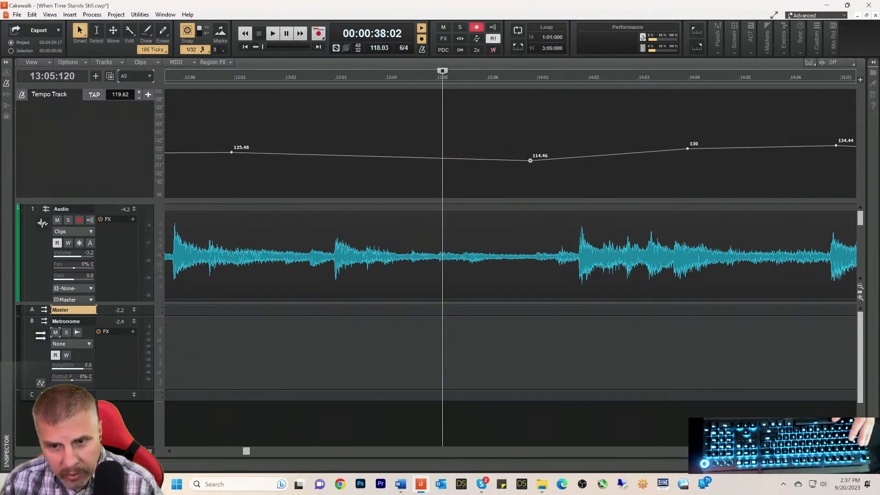
key(space)
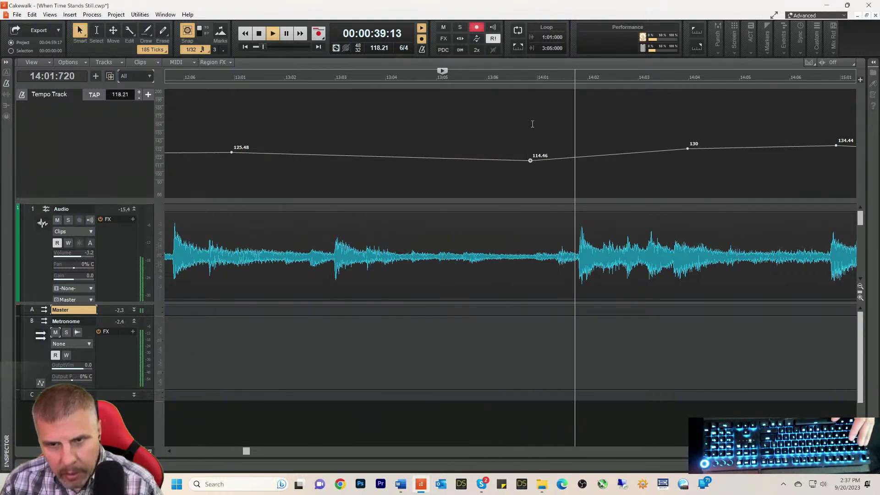
key(space)
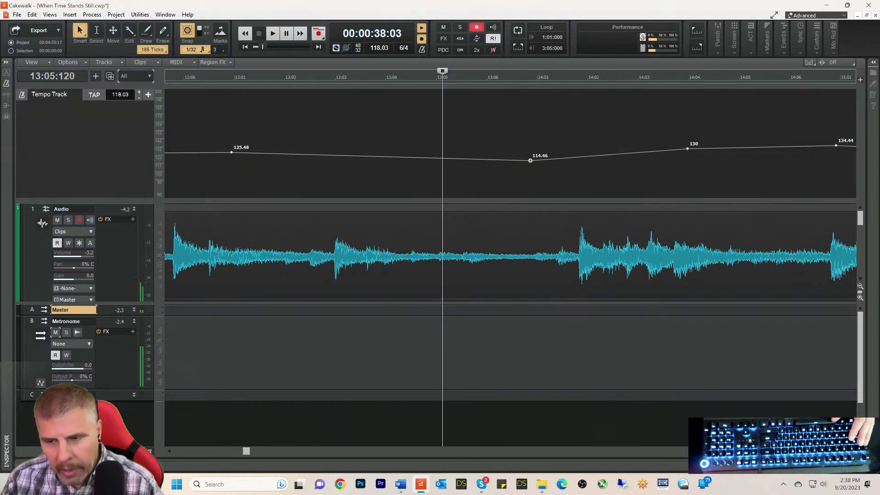
- Shift the 114.46 bpm tempo node onto the start of measure 14 and play through to measure 15
scroll(510, 257, down, 3)
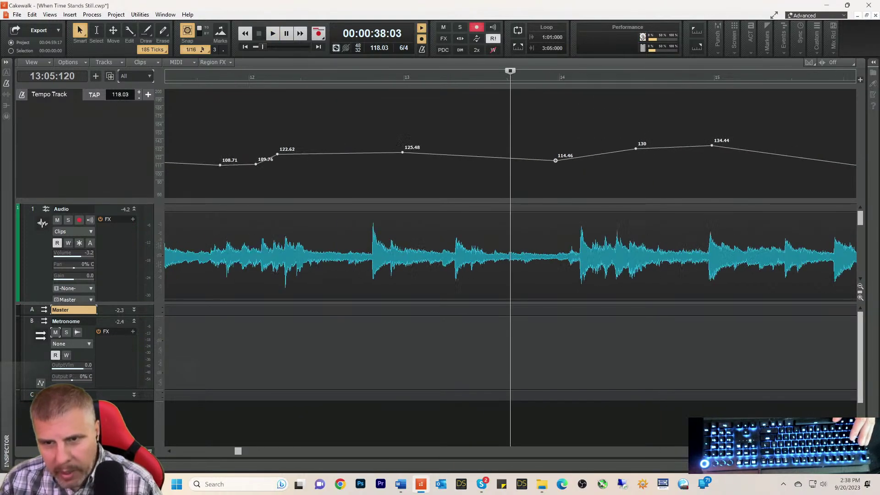
click(557, 81)
drag(555, 162, 558, 160)
key(space)
key(space)
key(space)
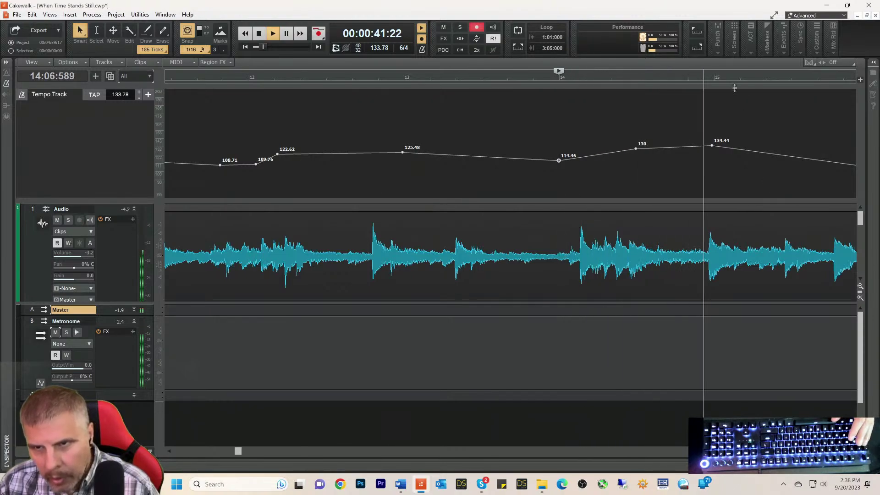
key(space)
- Move the 134.44 bpm tempo node onto the start of measure 15, raise it to about 157.97 bpm and play it back
click(713, 78)
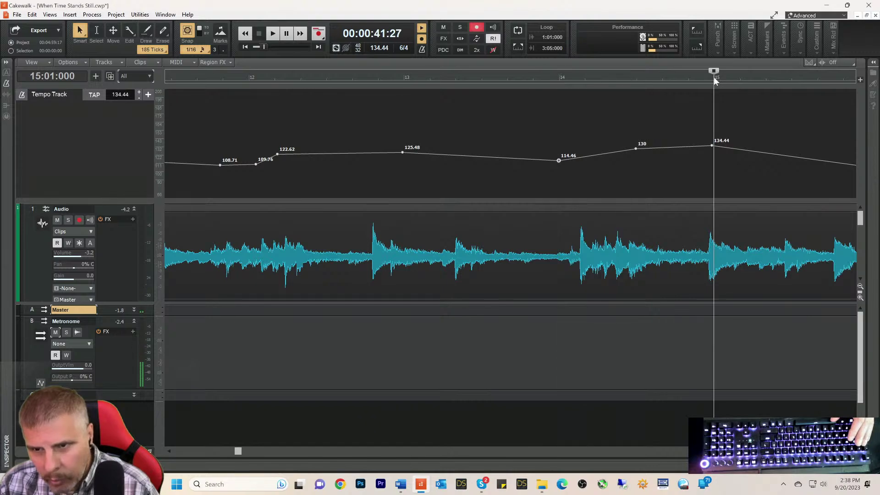
drag(713, 146, 712, 129)
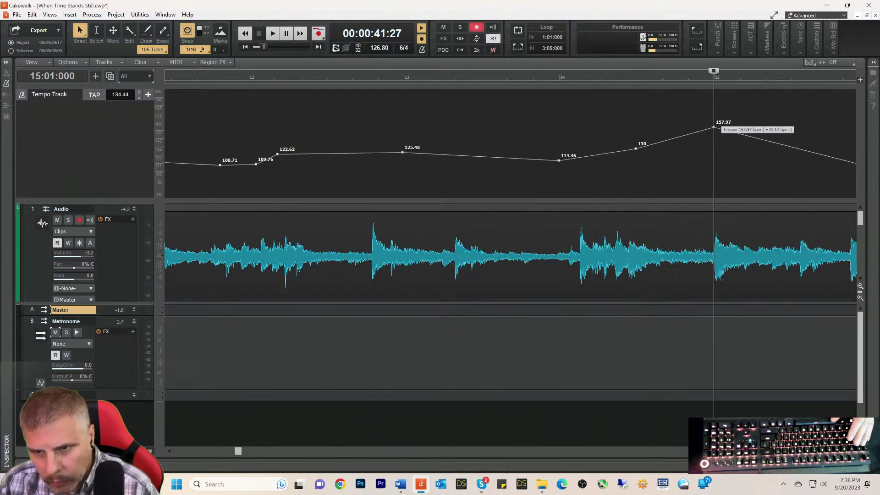
key(space)
key(space)
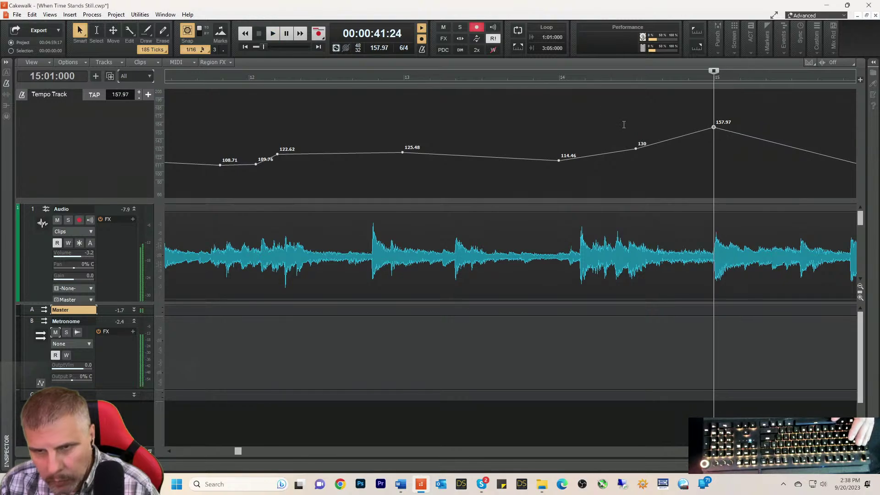
- Delete the 130 bpm tempo node between measures 14 and 15 and lower the measure 15 node to about 149.15 bpm
right_click(636, 148)
click(651, 164)
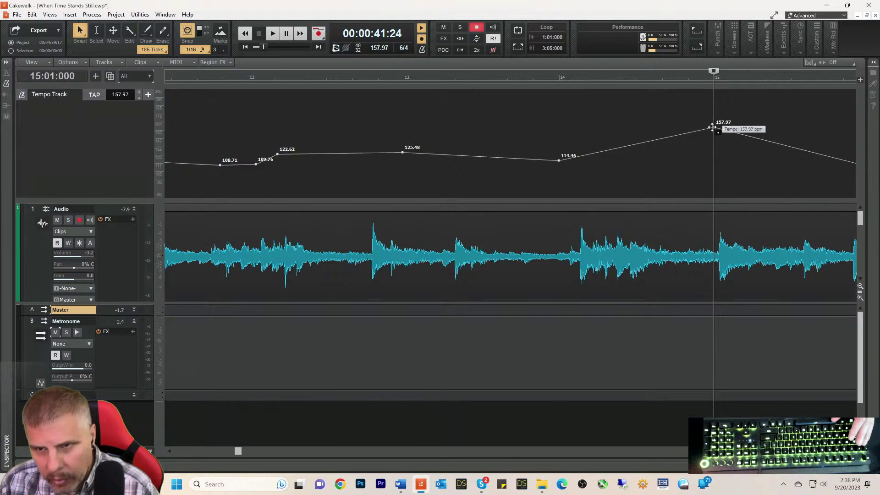
drag(712, 126, 714, 135)
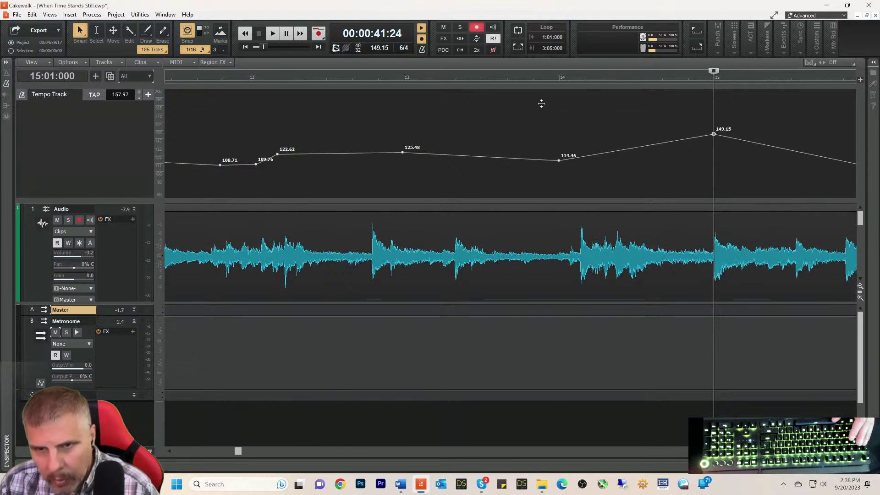
- Play the passage around measure 14 into measure 15 repeatedly to check the adjusted tempo against the audio
click(550, 75)
key(space)
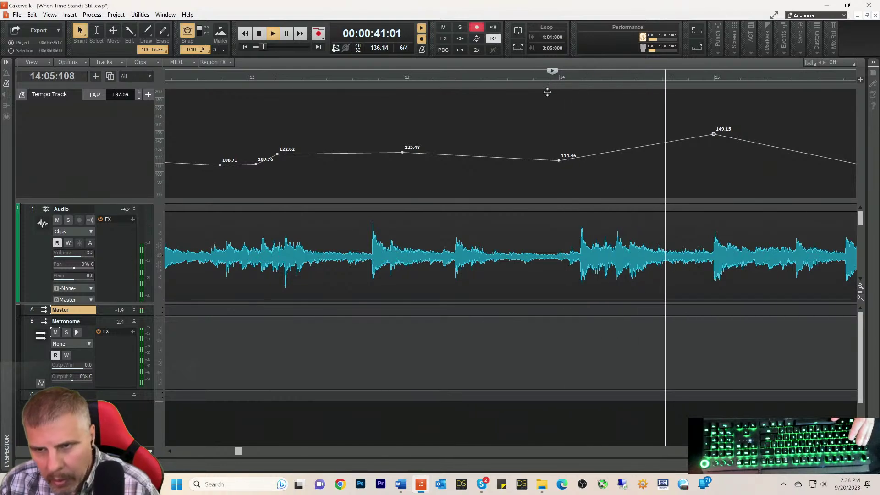
key(space)
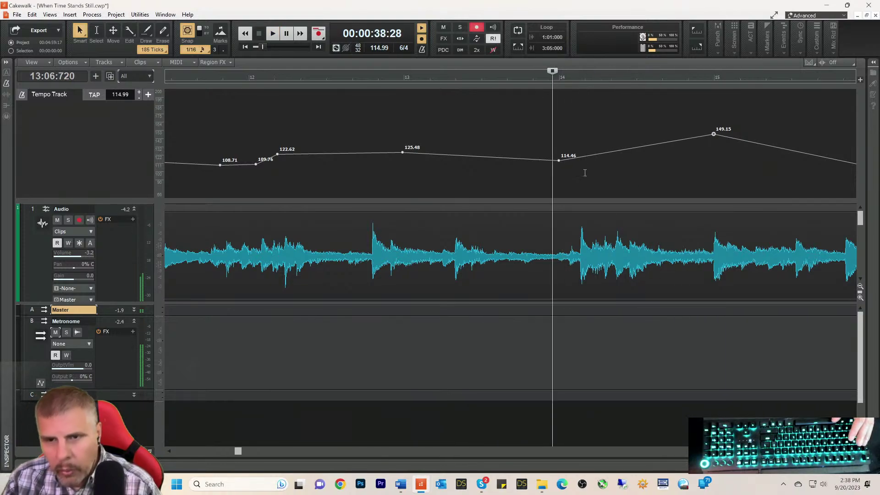
key(space)
key(space)
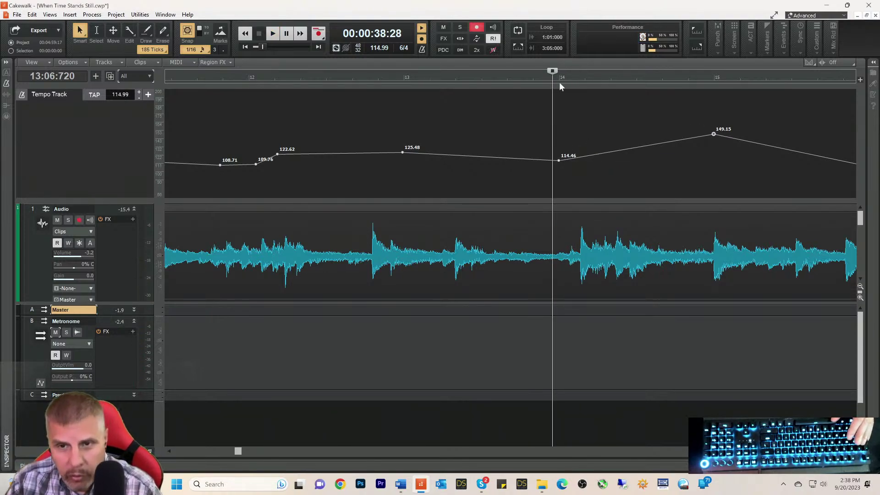
key(space)
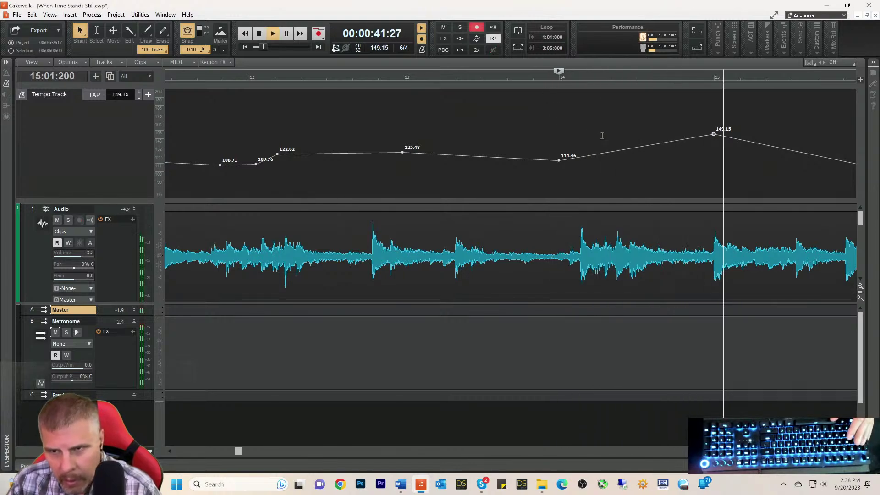
- Play from the start of measure 15 into measure 16 to check the tempo against the audio
key(space)
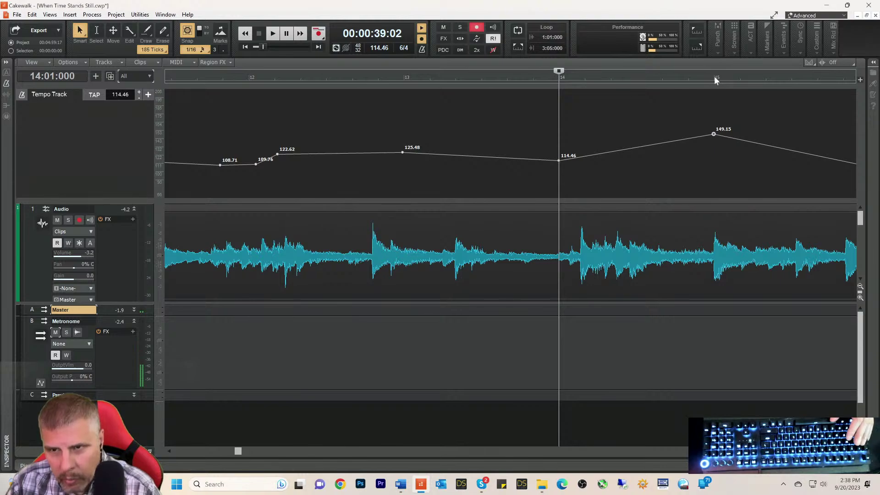
click(714, 76)
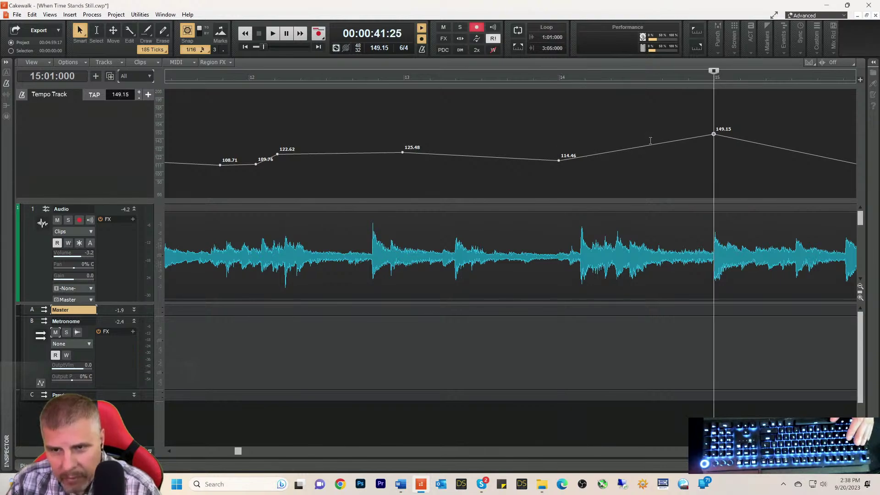
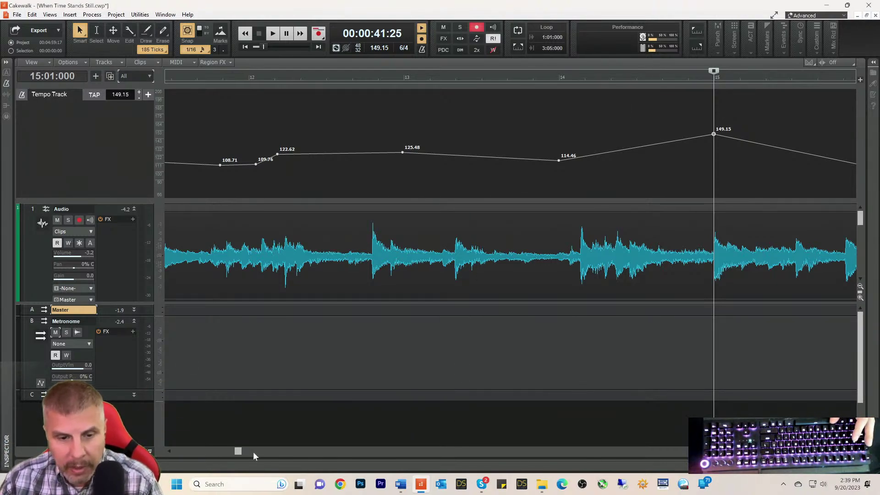
key(space)
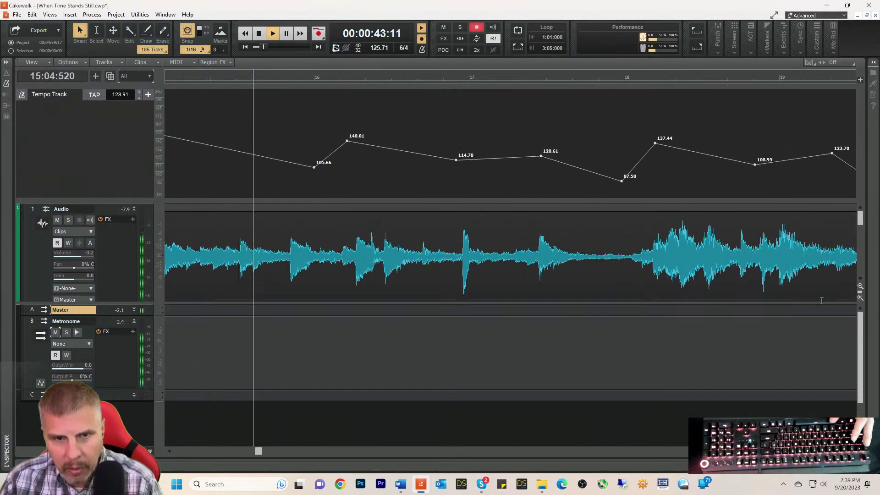
key(space)
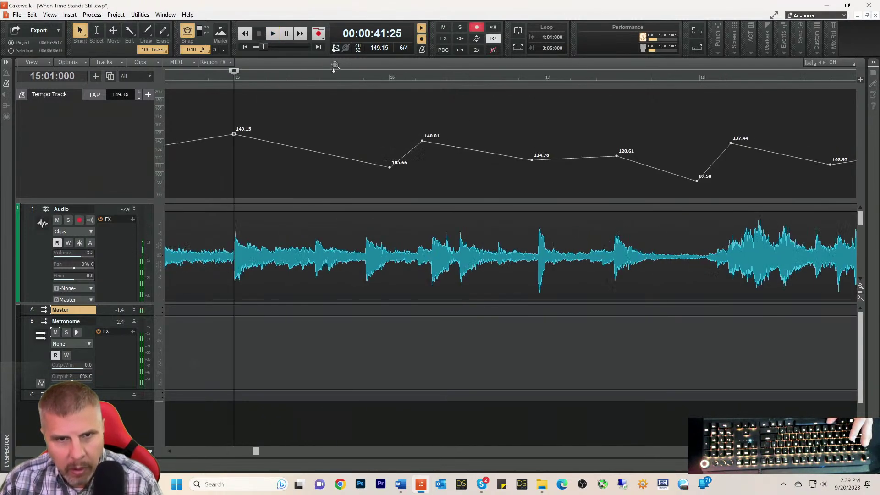
key(space)
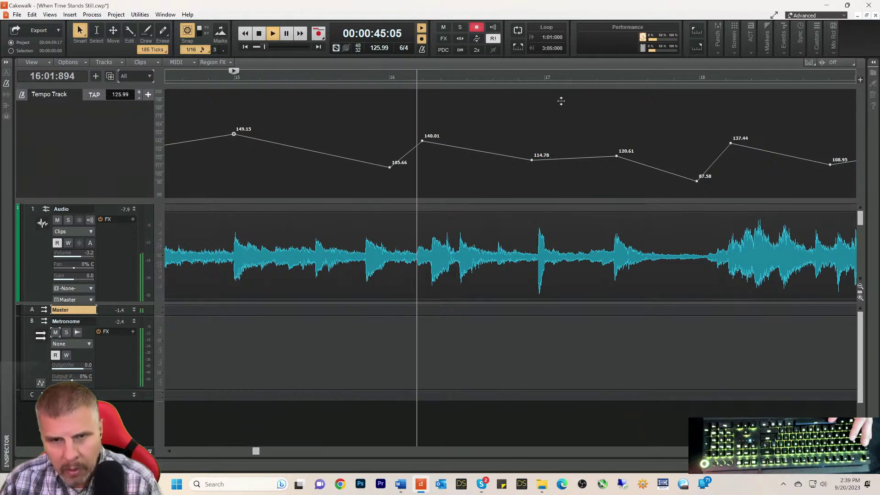
key(space)
- Lower the tempo node at the start of measure 16 to about 96.84 bpm and play back from that measure
click(390, 81)
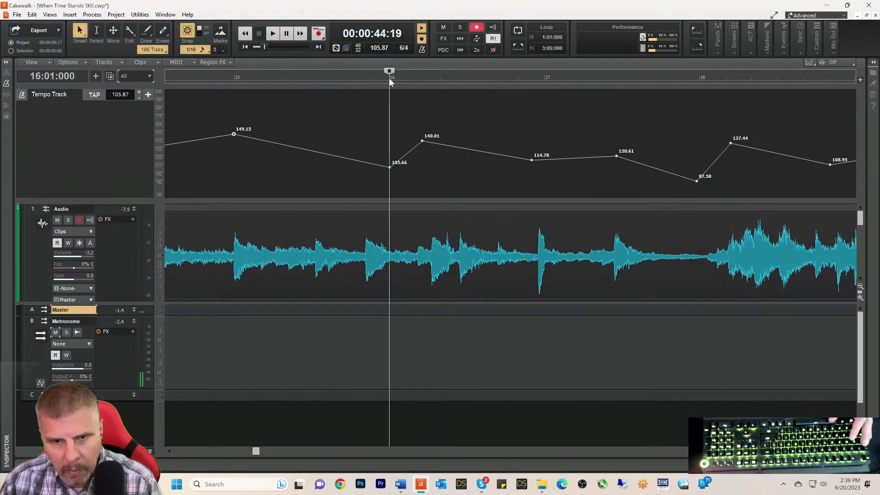
key(space)
key(space)
drag(393, 166, 390, 176)
key(space)
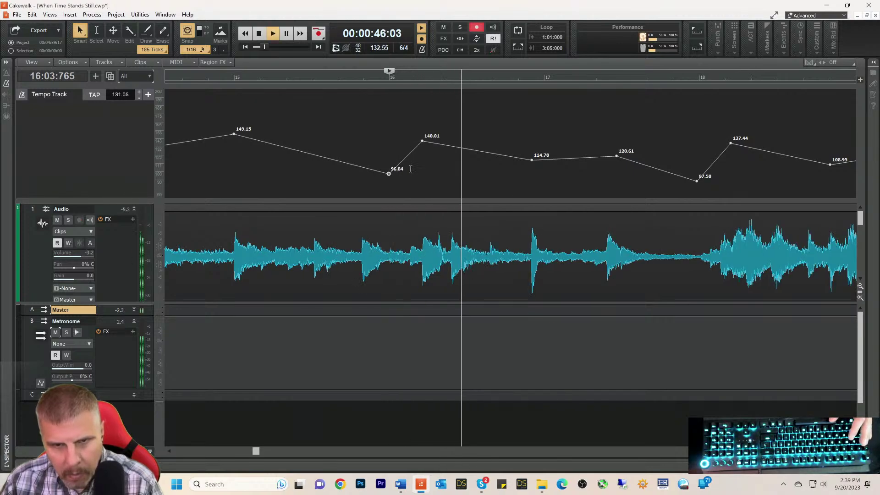
key(space)
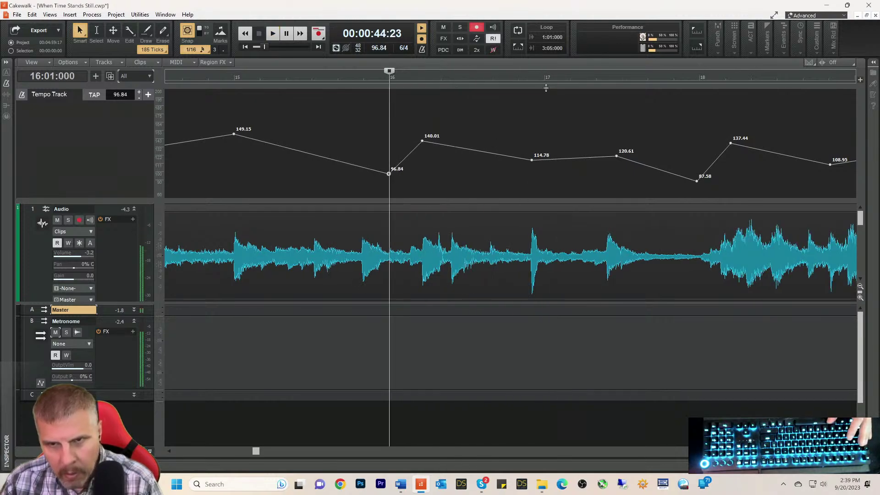
- Move the tempo node just before measure 17 onto the measure's start and lower it to about 112.43 bpm
click(544, 81)
key(space)
key(space)
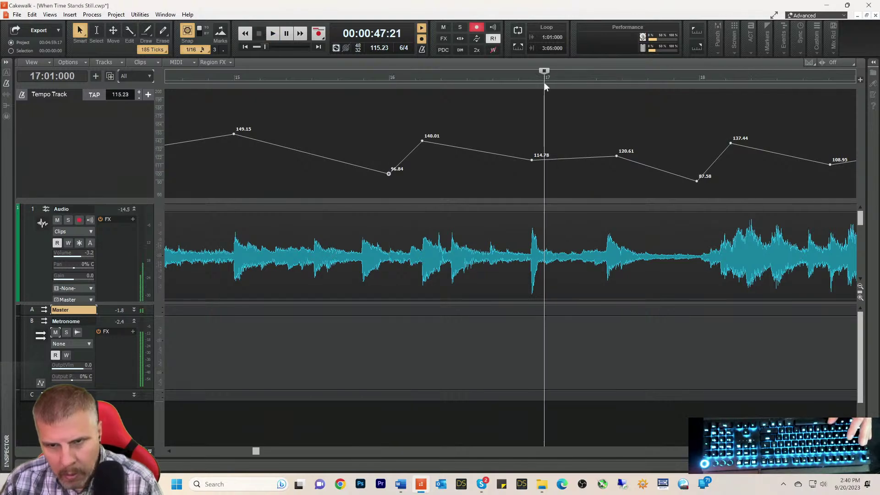
drag(531, 158, 542, 163)
key(space)
key(space)
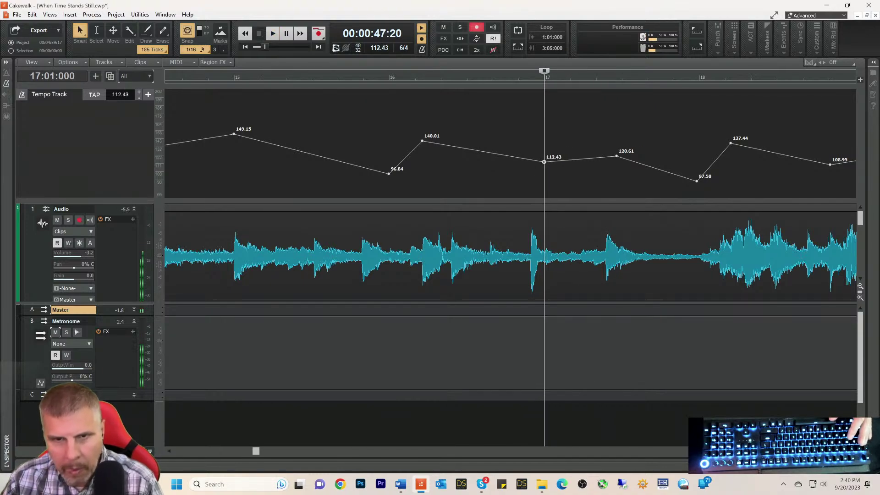
- Play through measure 16, starting just before it and again from measure 15, to check the grid against the audio
click(377, 80)
key(space)
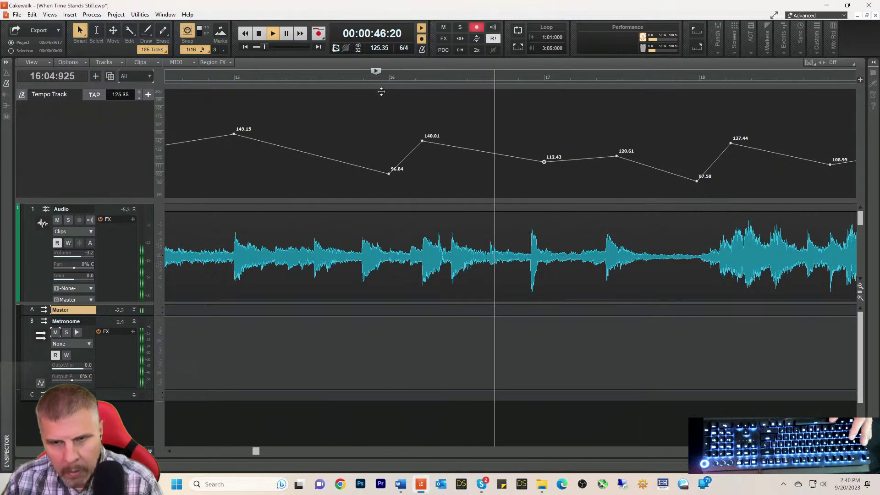
key(space)
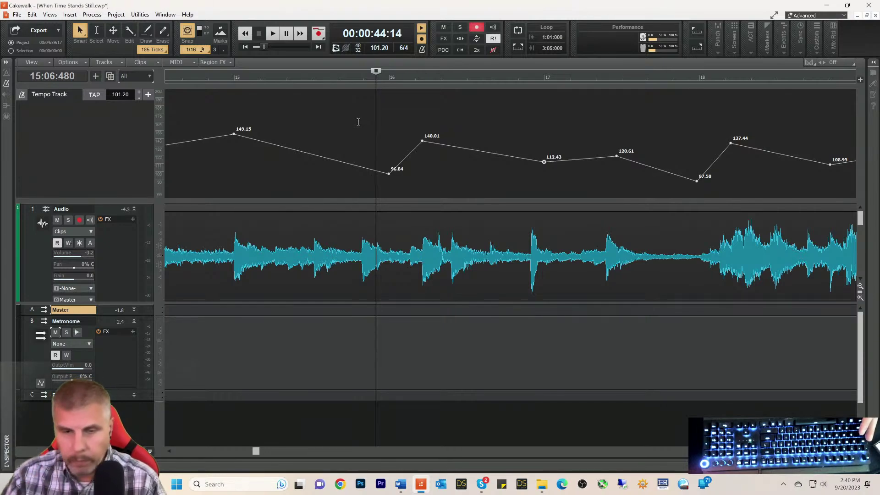
click(230, 79)
key(space)
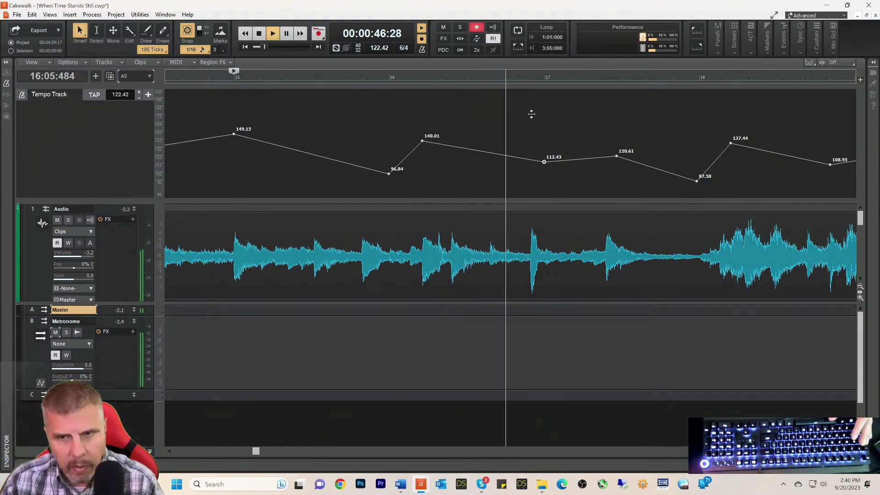
key(space)
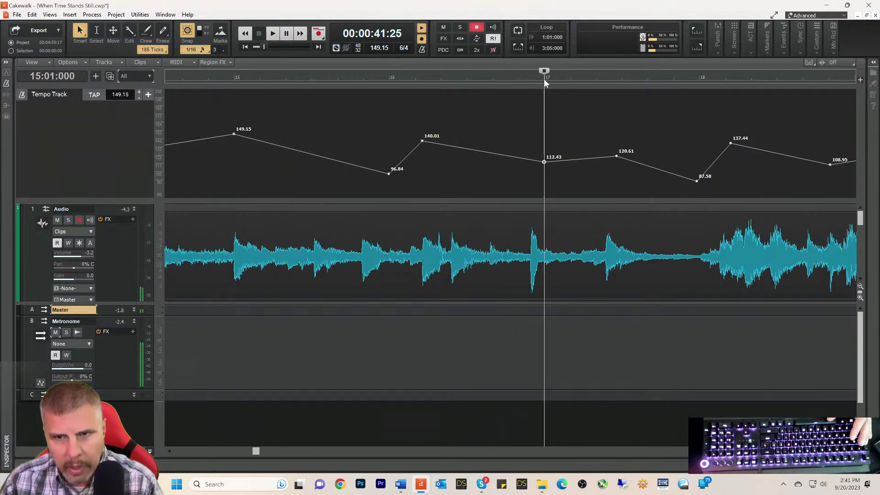
- Move the 87.58 bpm tempo node onto the start of measure 18, lower it to about 82.87 bpm and play from measure 17
click(543, 79)
key(space)
key(space)
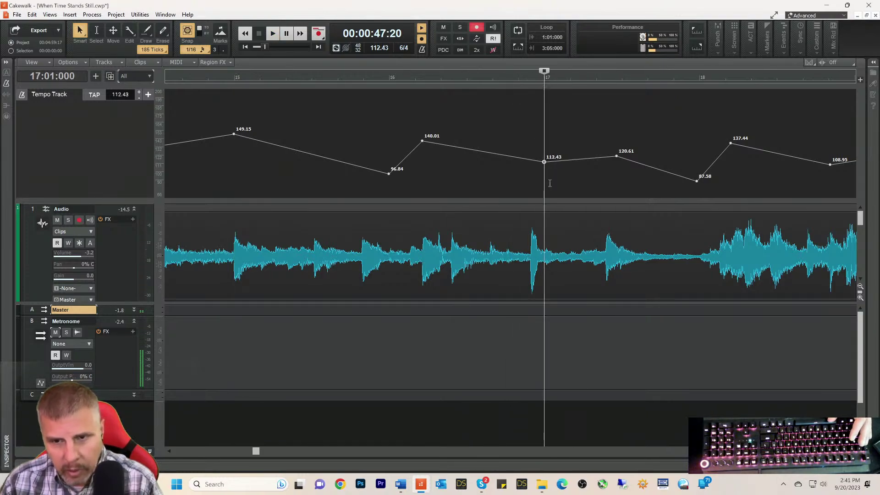
key(space)
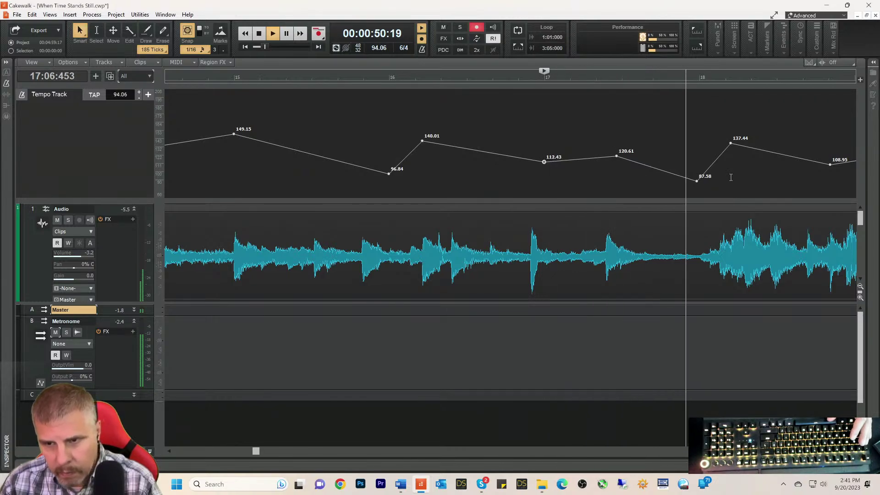
key(space)
click(700, 79)
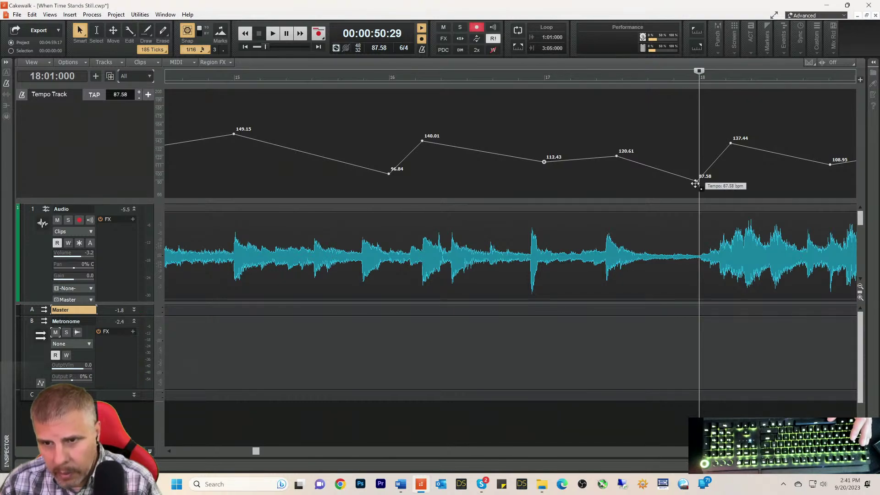
drag(699, 185, 699, 184)
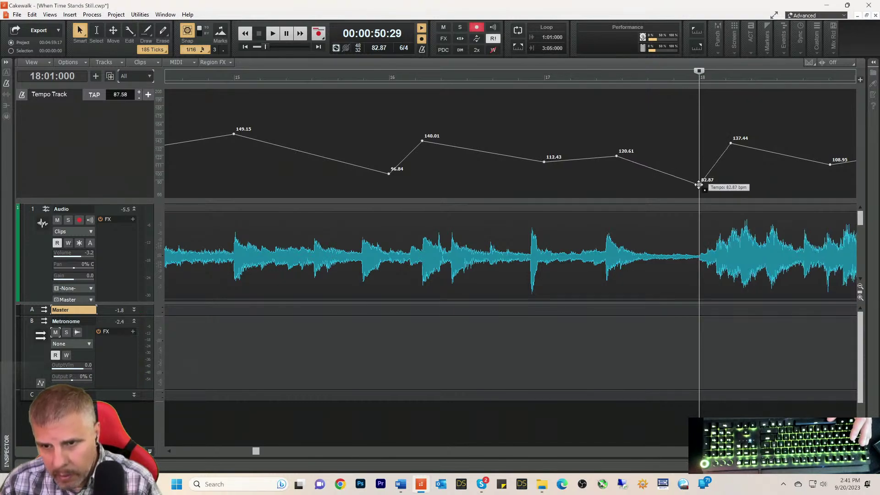
click(541, 80)
key(space)
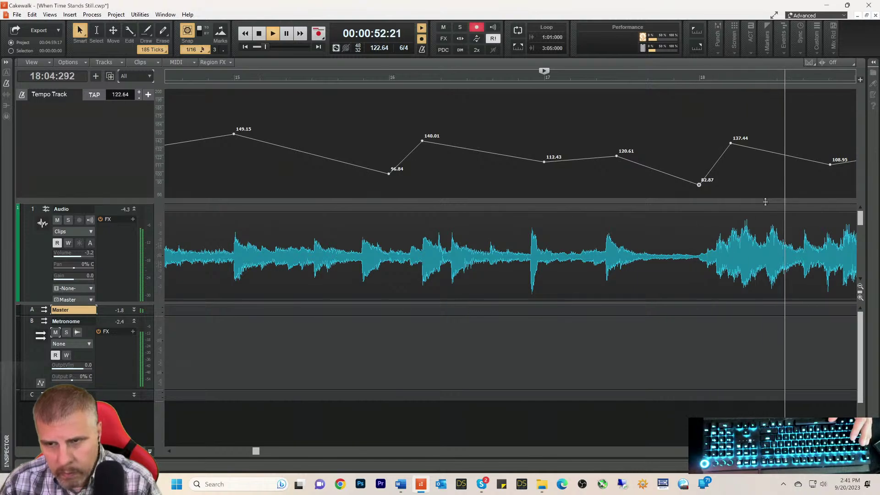
key(space)
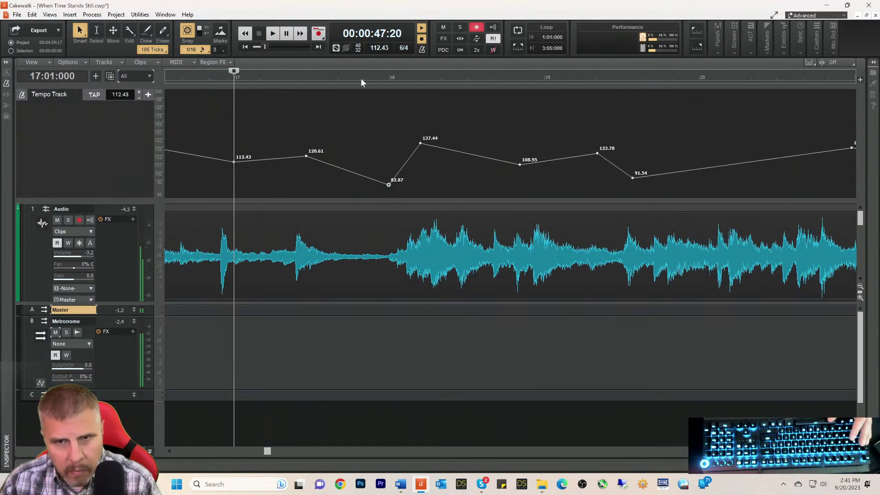
- Move the 108.95 bpm tempo node onto the start of measure 19, raise it to about 130.13 bpm and play it back
click(388, 80)
key(space)
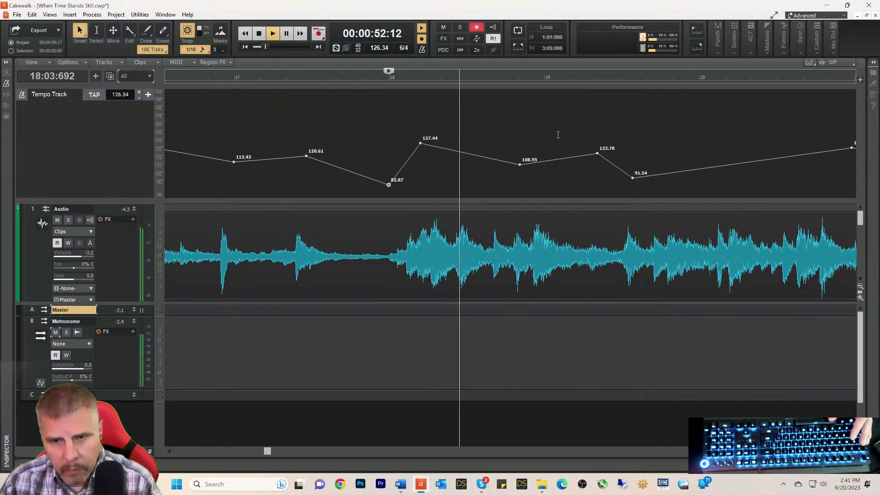
key(space)
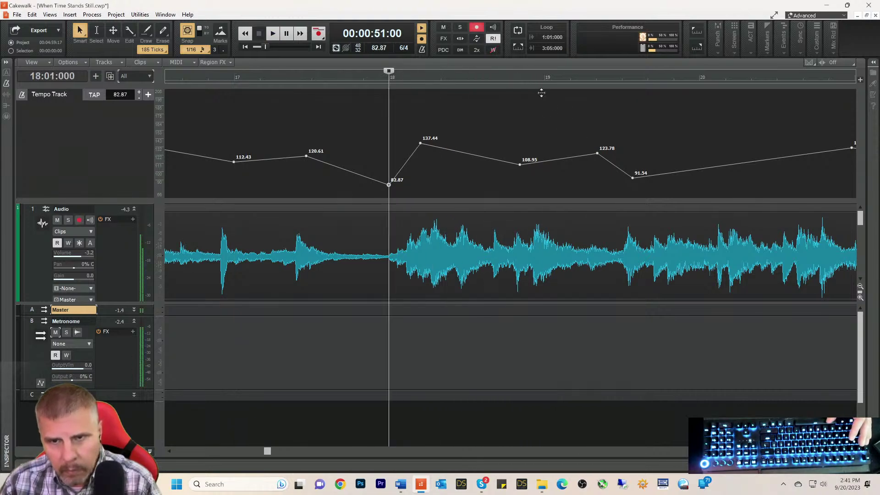
click(545, 79)
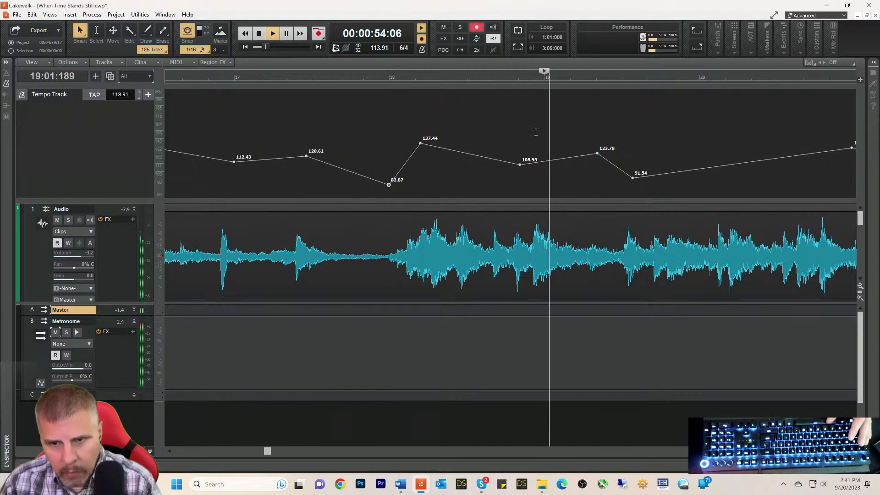
drag(520, 165, 544, 148)
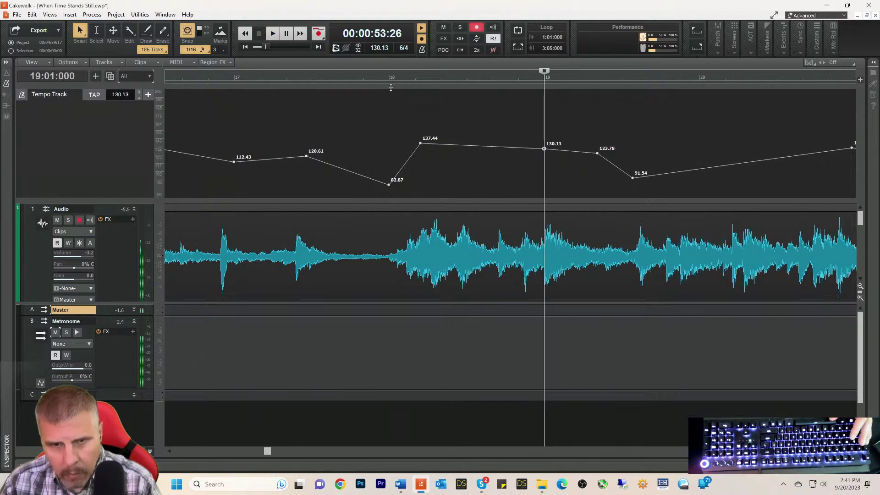
click(380, 78)
key(space)
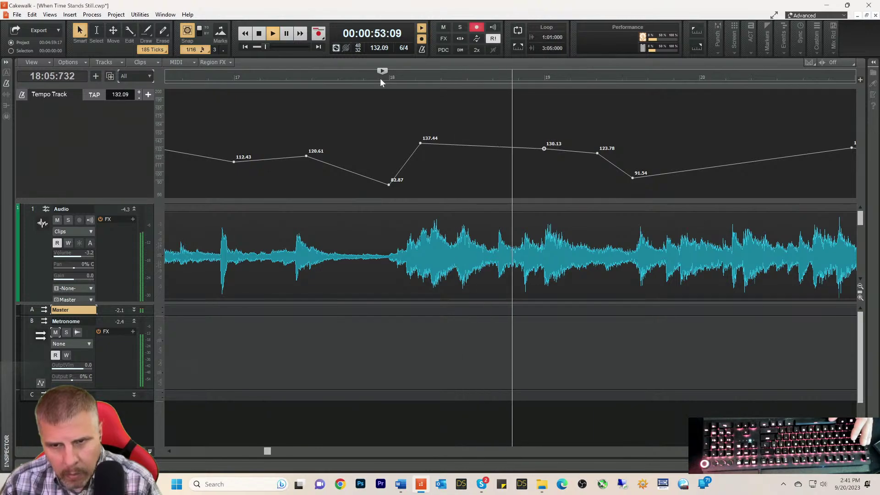
key(space)
- Shift the 137.44 bpm tempo node earlier, closer to the start of measure 18, and play it back
key(space)
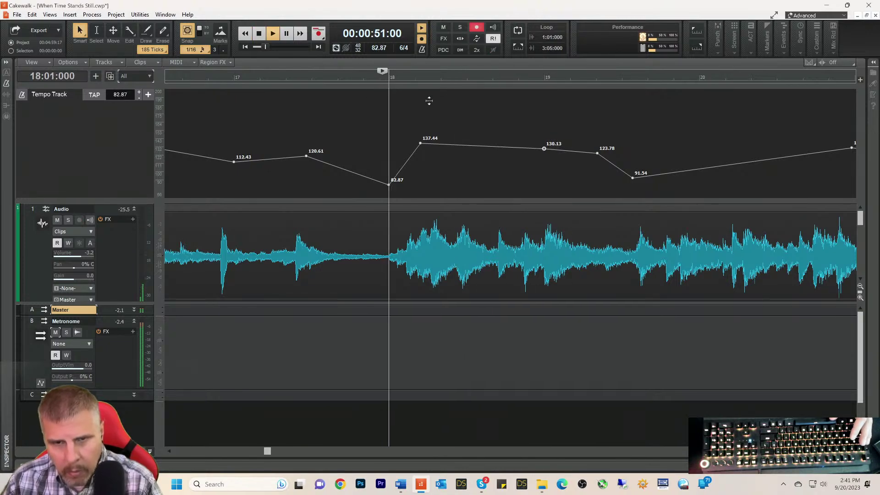
key(space)
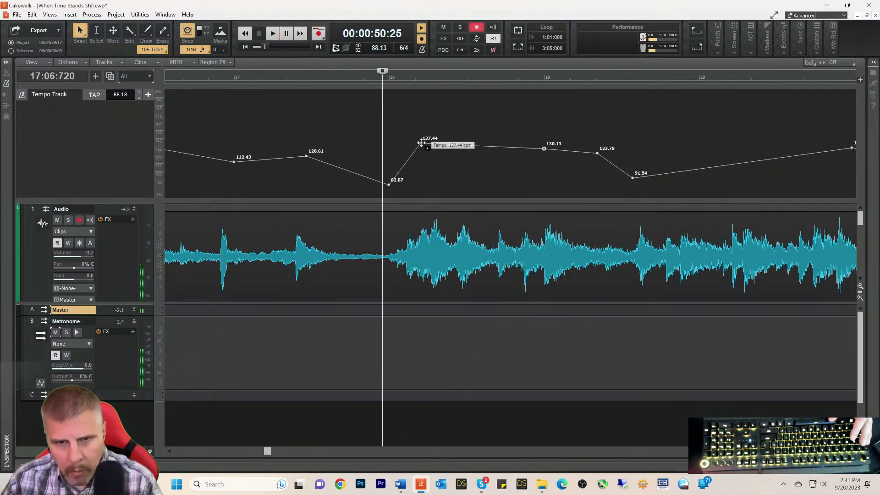
key(space)
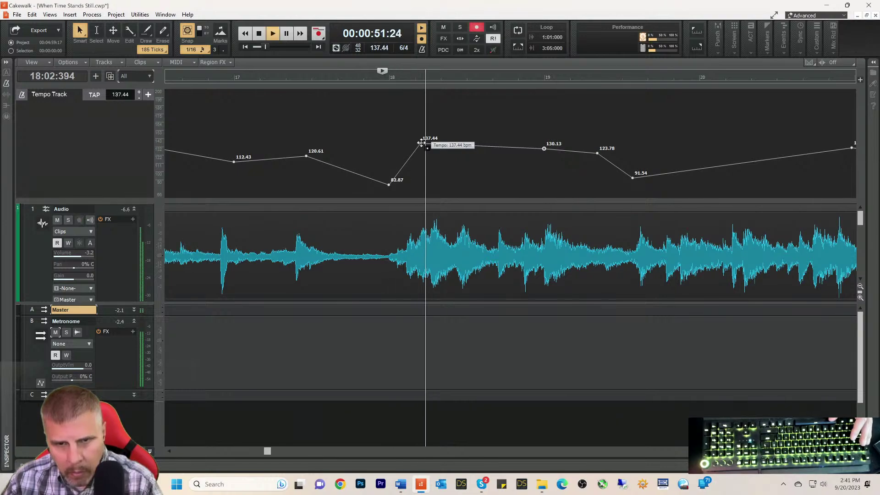
key(space)
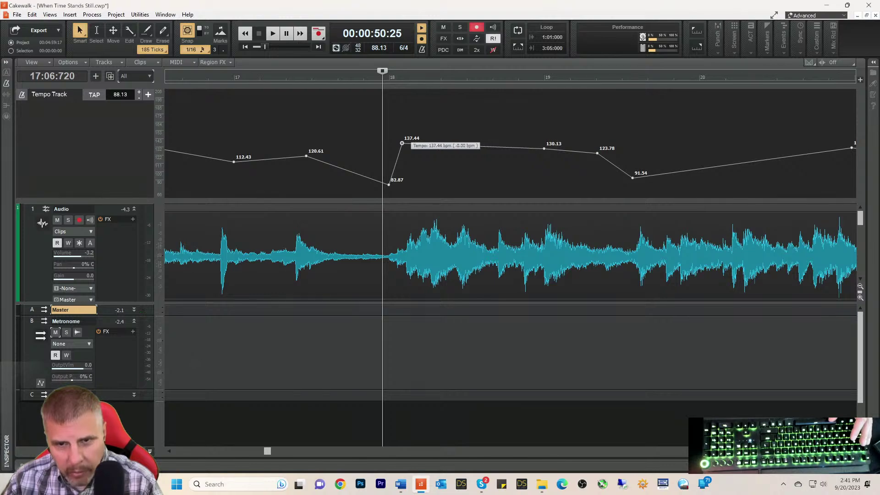
key(space)
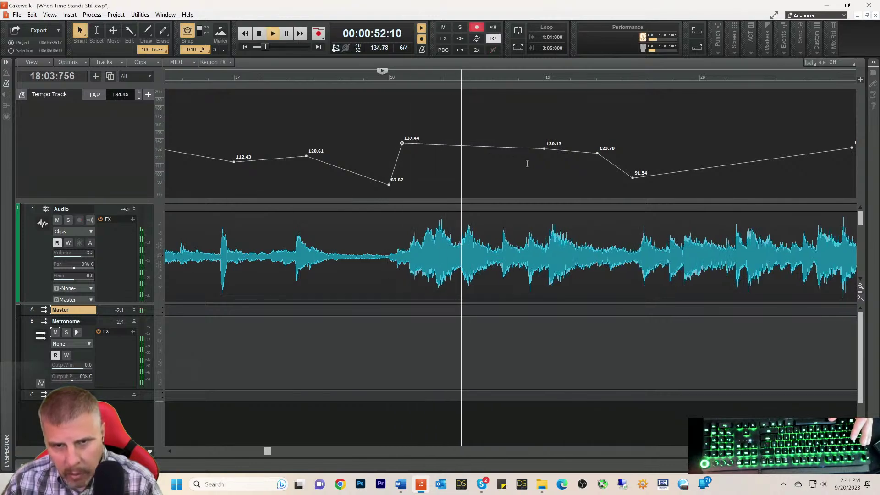
key(space)
- Replay the passage from just before measure 18 repeatedly to check the shifted node against the audio
key(space)
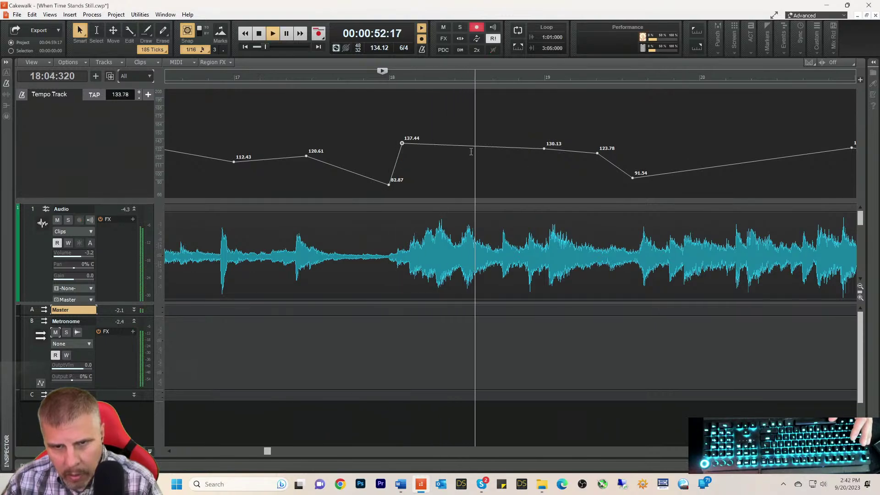
key(space)
key(space)
key(space)
key(space)
key(space)
- Raise the tempo node just after the start of measure 18 to about 150.97 bpm while playing from within measure 17
click(292, 79)
key(space)
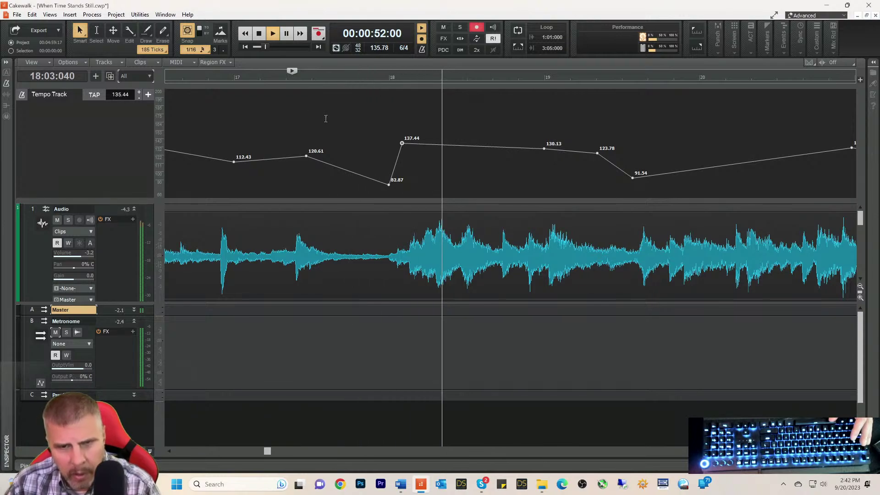
drag(402, 143, 402, 139)
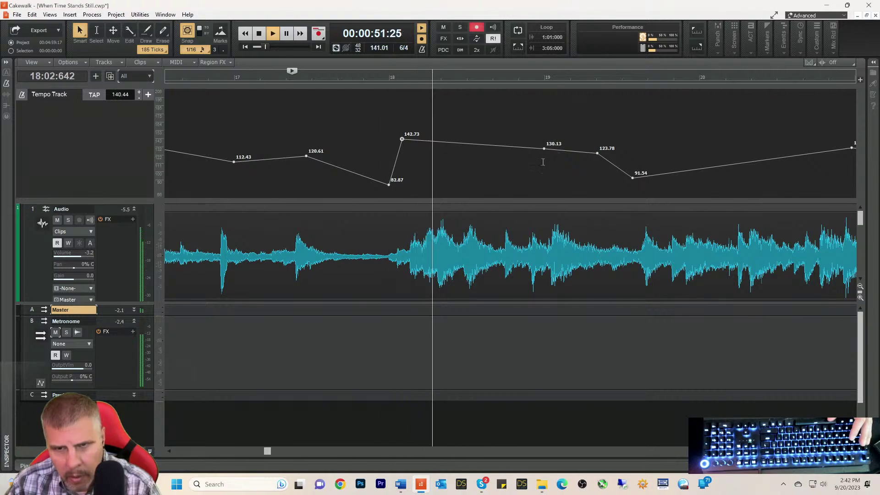
drag(402, 139, 402, 133)
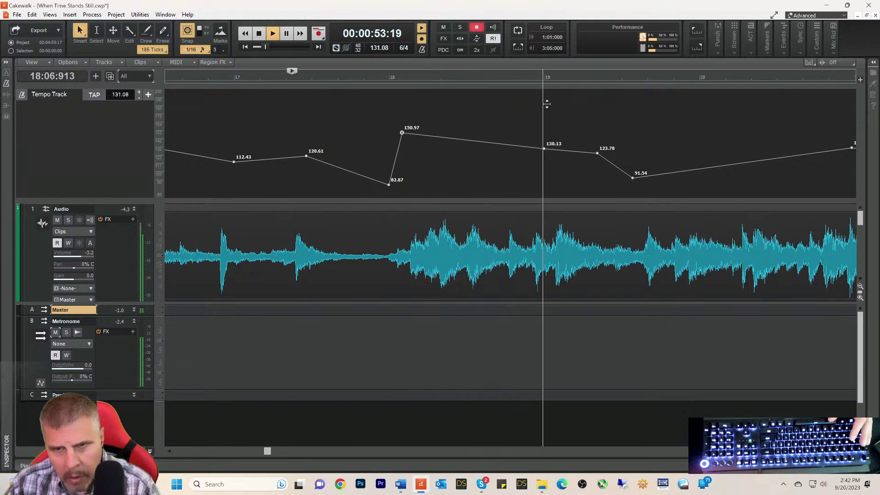
- Lower the tempo node at the start of measure 19 to about 108.36 bpm and play back from just before measure 18
key(space)
click(543, 78)
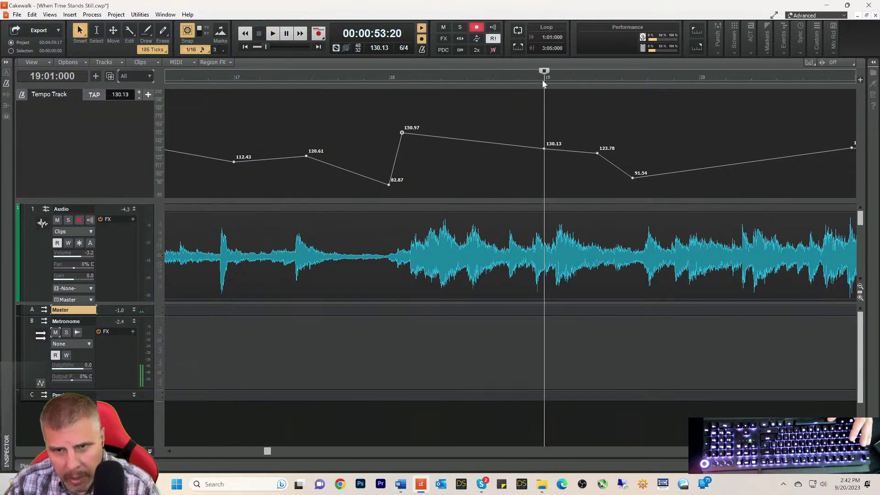
drag(543, 150, 544, 168)
click(380, 76)
key(space)
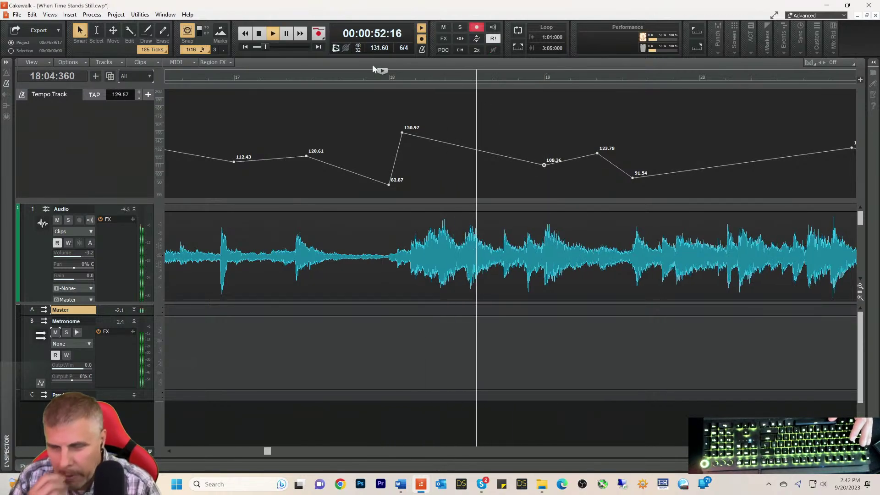
key(space)
key(space)
key(space)
- Raise the tempo node just after the start of measure 18 to about 158.62 bpm and replay the passage
key(space)
drag(402, 133, 402, 127)
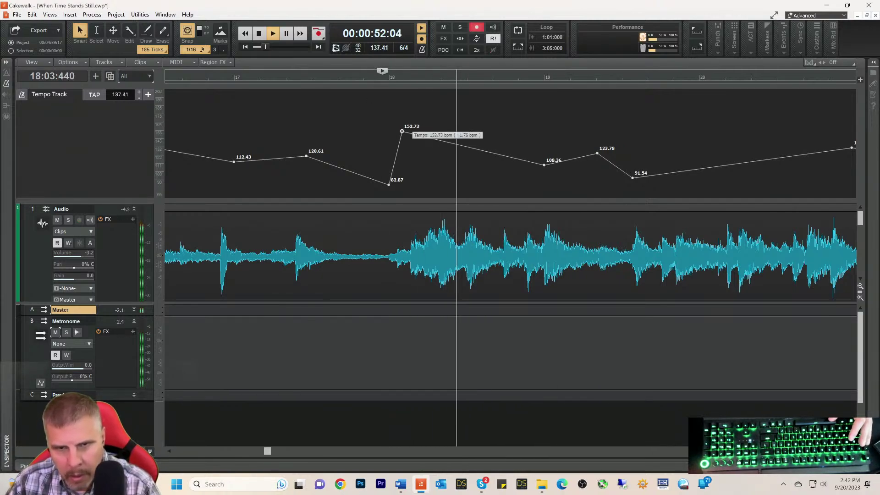
key(space)
key(space)
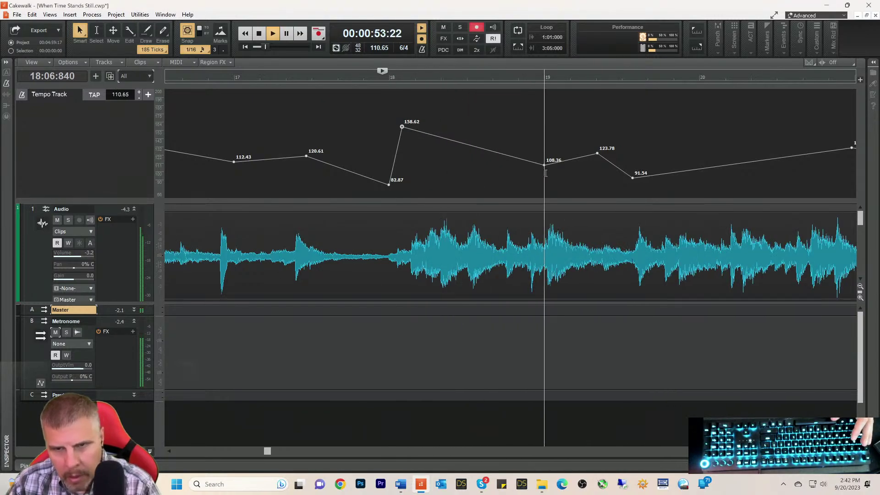
key(space)
- Lower the measure 19 tempo node further to about 103.07 bpm and play back from just before measure 18
drag(544, 167, 545, 167)
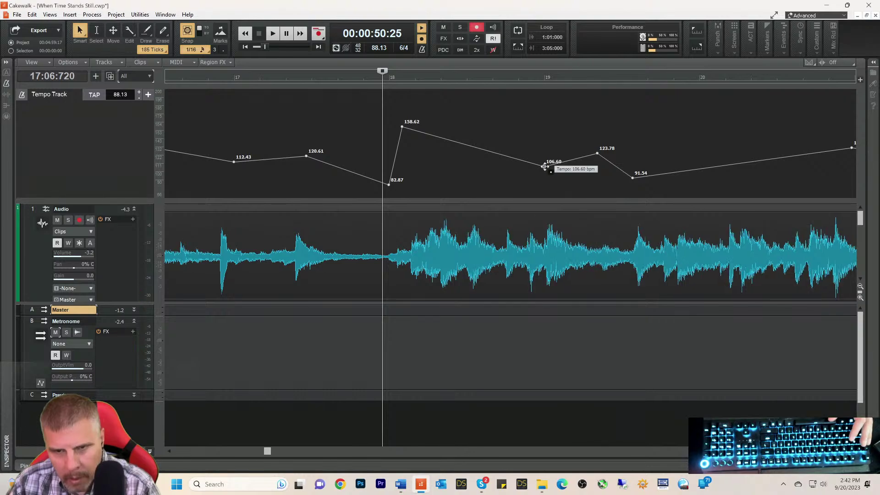
click(544, 80)
drag(544, 167, 545, 172)
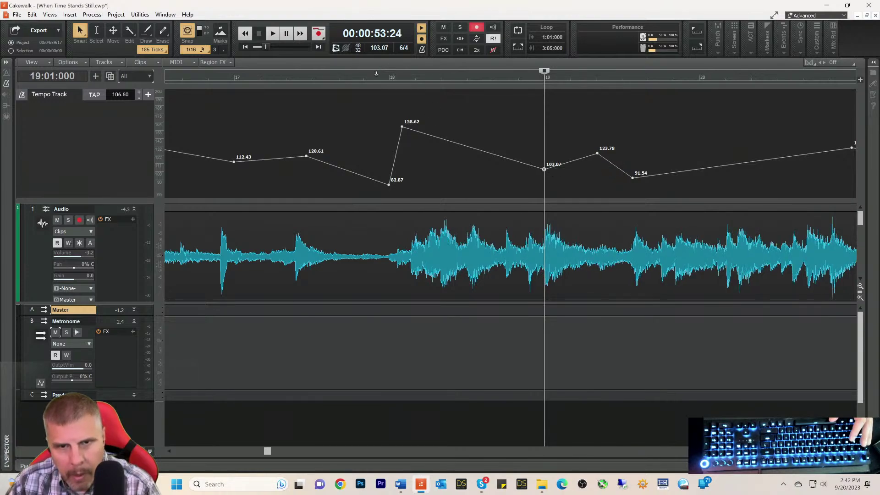
click(376, 75)
key(space)
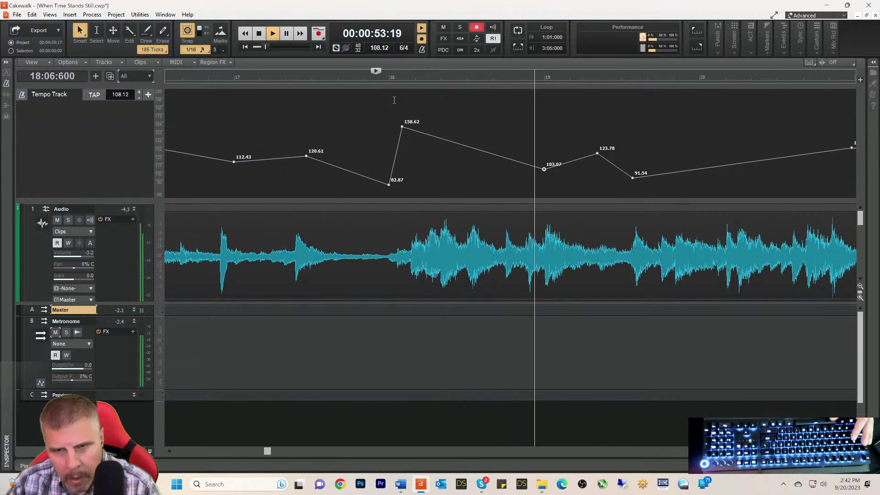
key(space)
- Audition measure 19, moving its 123.78 bpm node earlier to about 153.20 bpm and its 91.54 bpm node near the measure's end to about 78.60 bpm
click(544, 78)
key(space)
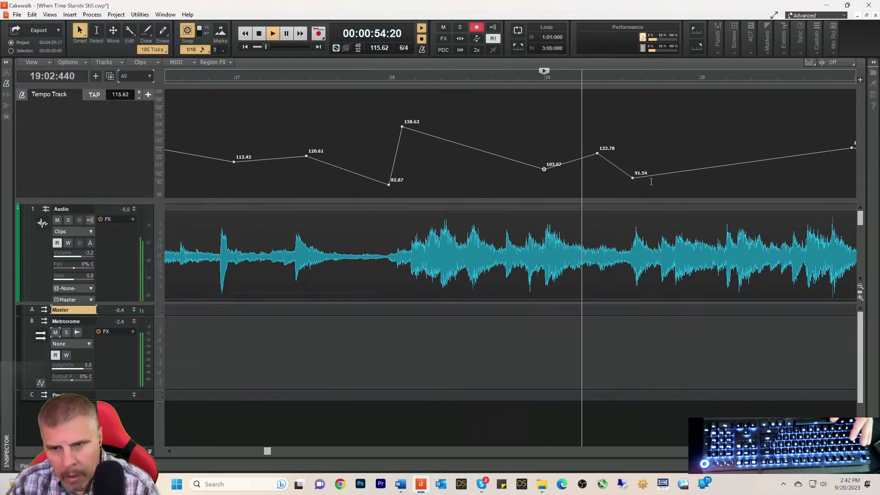
key(space)
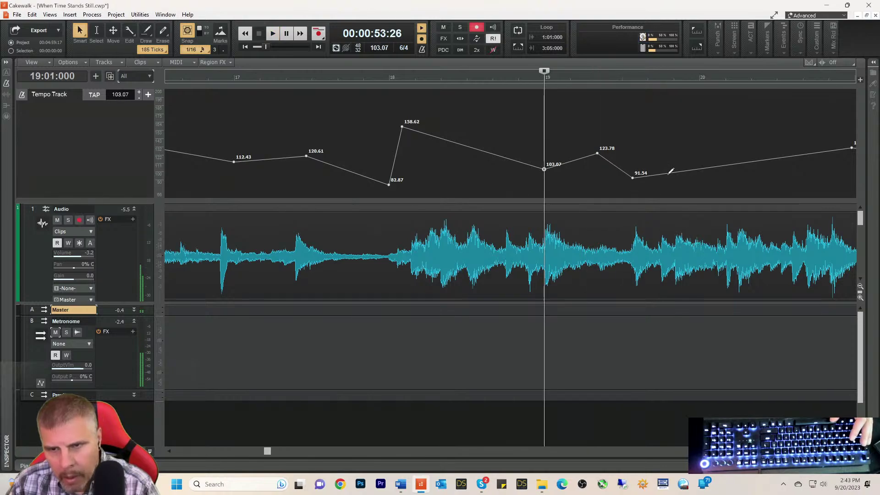
key(space)
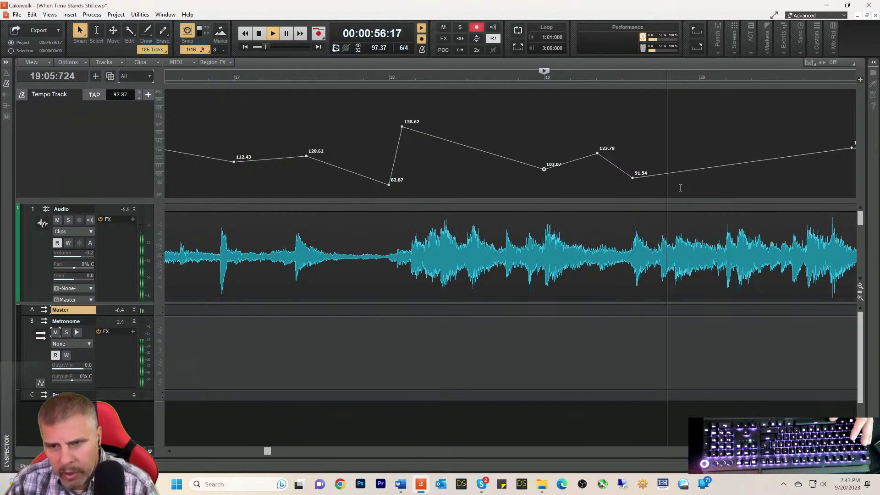
key(space)
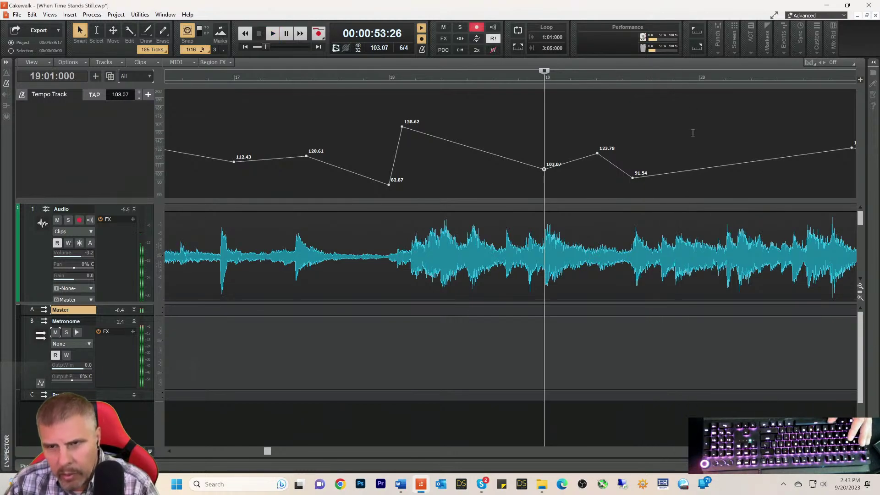
click(699, 80)
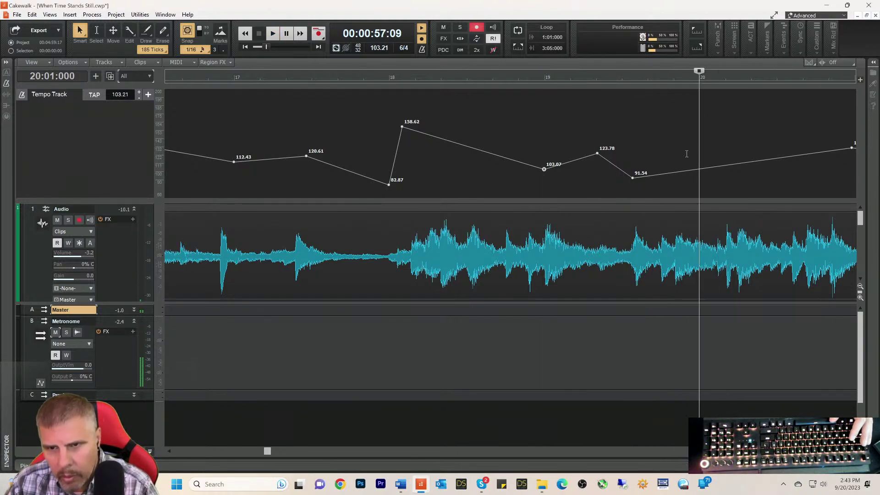
right_click(600, 154)
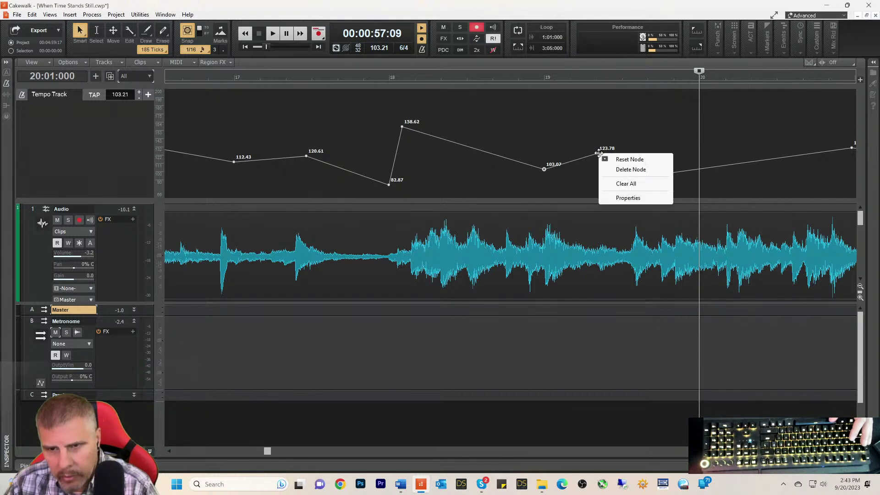
click(598, 145)
drag(598, 153, 564, 131)
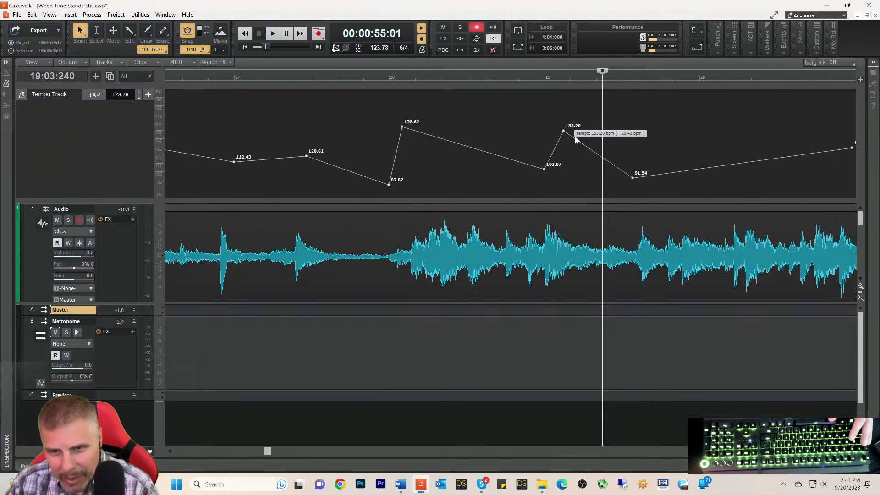
drag(632, 179, 680, 188)
- Play from late in measure 19 and repeatedly from its start to check the moved nodes against the audio
click(673, 76)
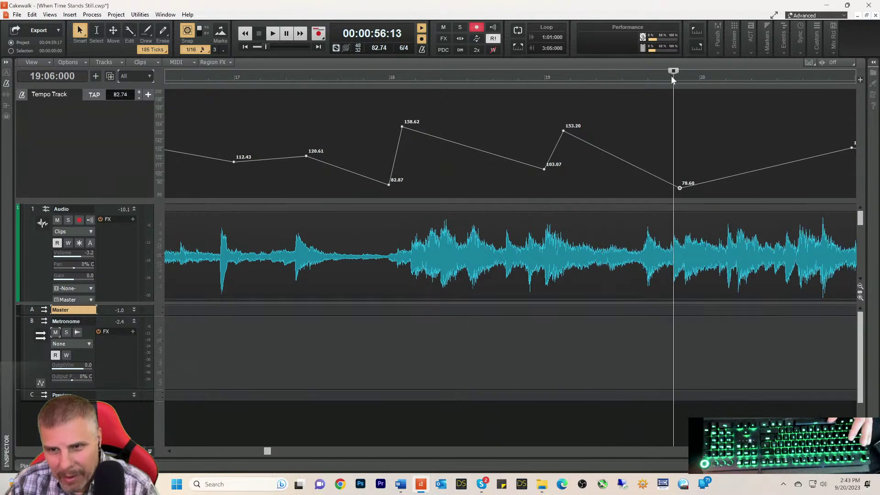
key(space)
key(space)
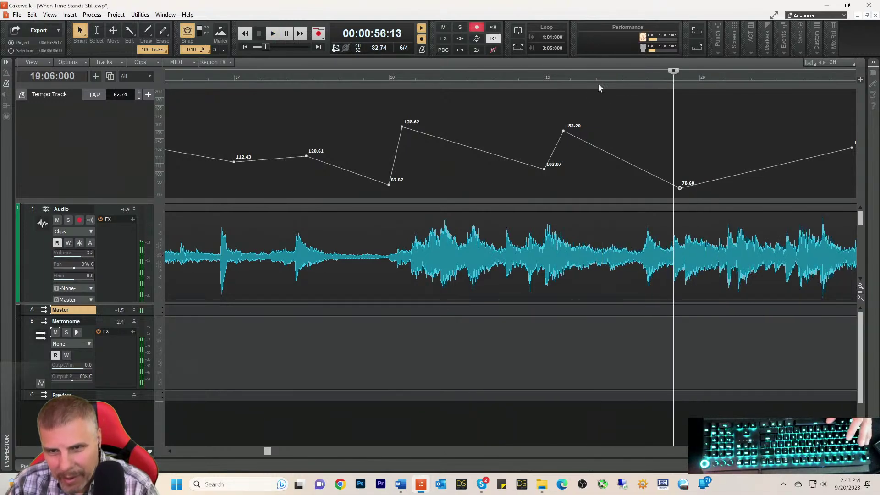
click(543, 75)
key(space)
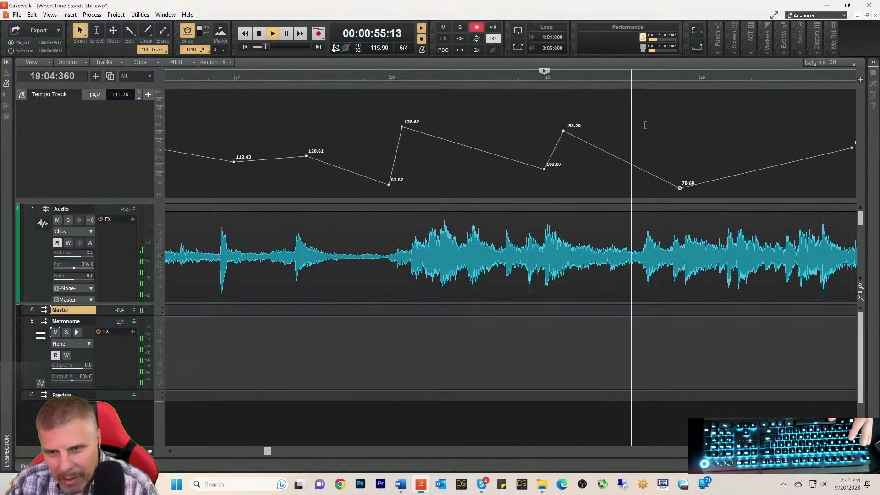
key(space)
key(space)
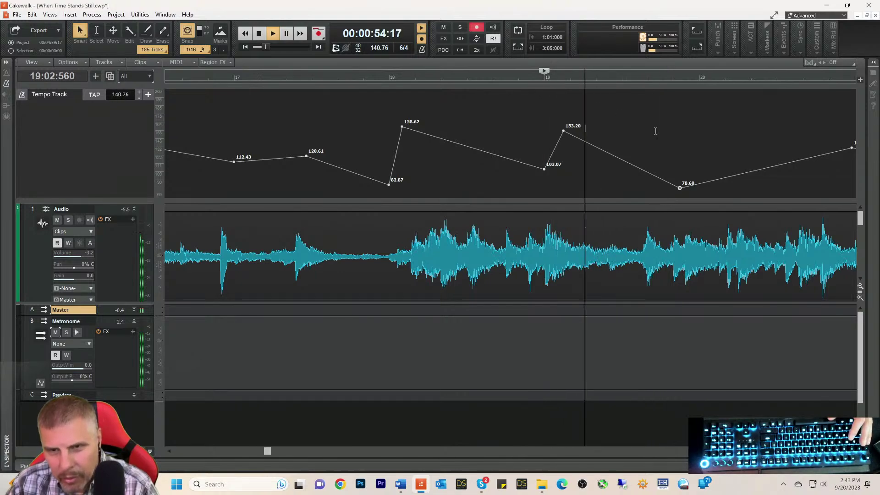
key(space)
key(space)
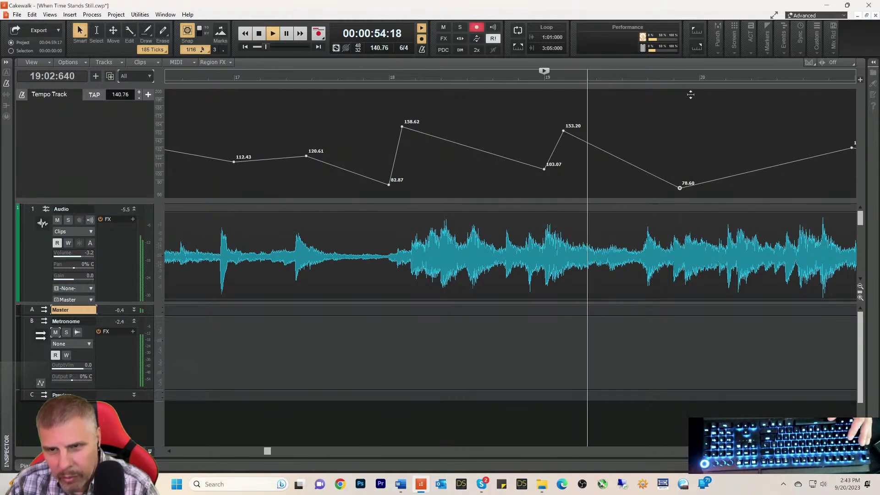
key(space)
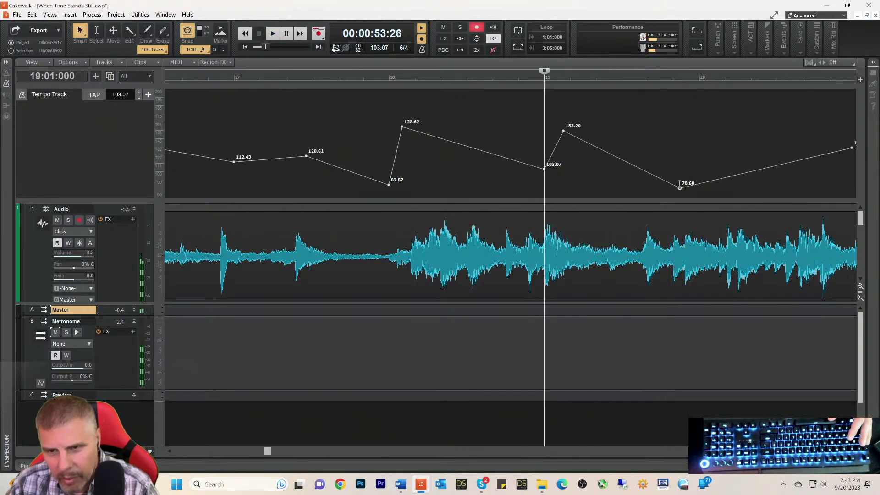
- Raise the tempo node near the end of measure 19 to about 94.48 bpm and play the measure back
drag(680, 185, 680, 175)
key(space)
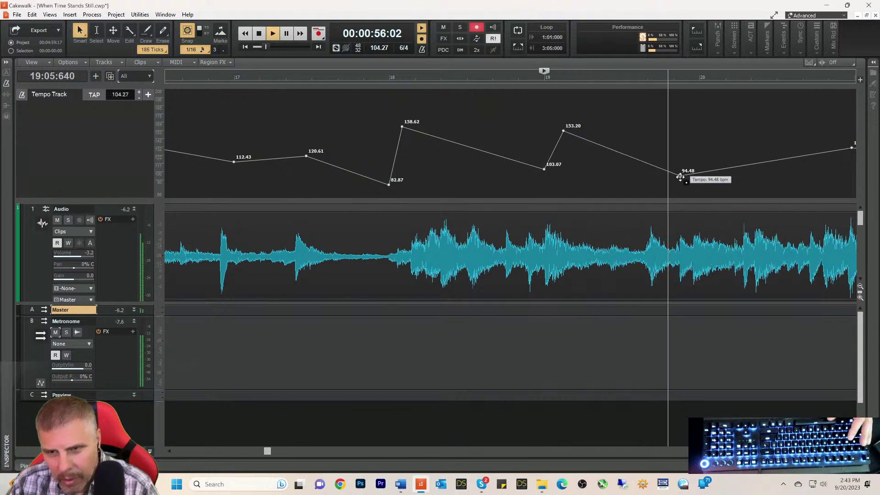
key(space)
click(526, 76)
key(space)
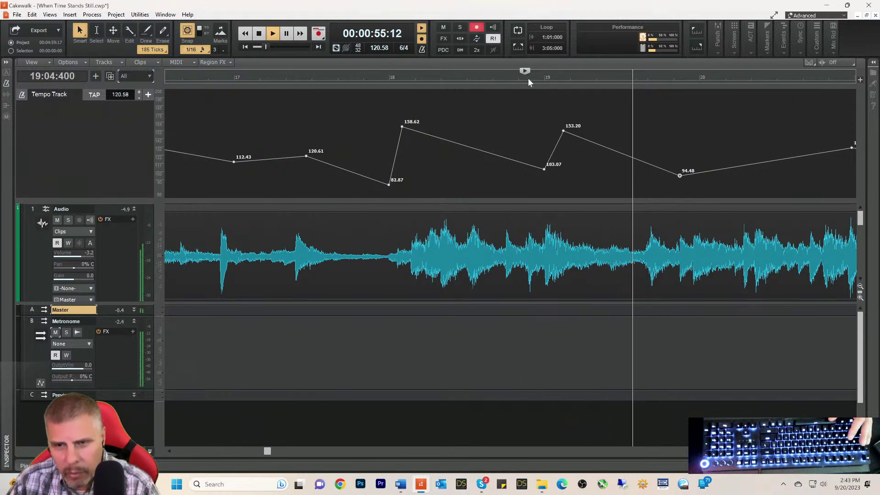
click(528, 80)
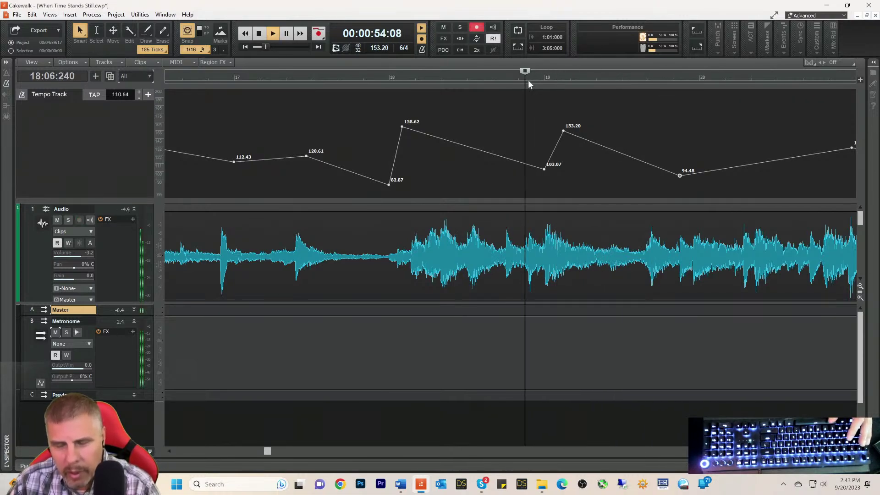
key(space)
- Replay the passage from the start of measure 19 repeatedly to compare the metronome with the audio
click(546, 80)
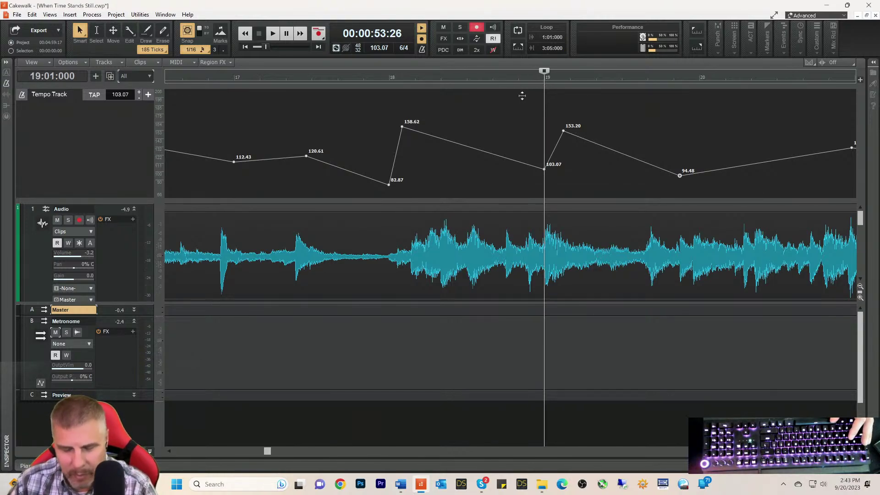
key(space)
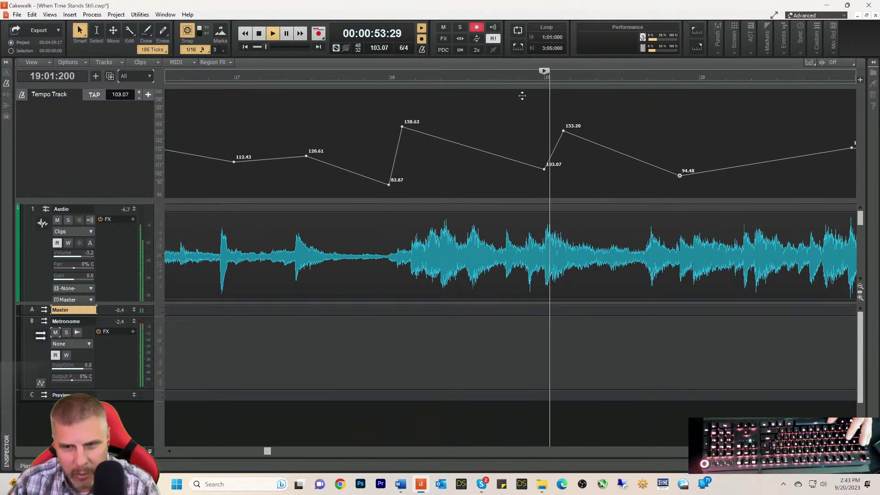
key(space)
key(space)
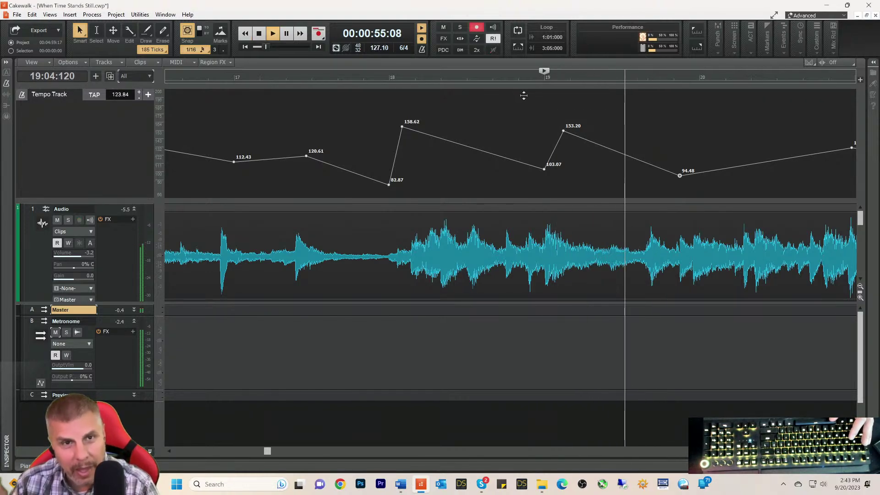
key(space)
key(space)
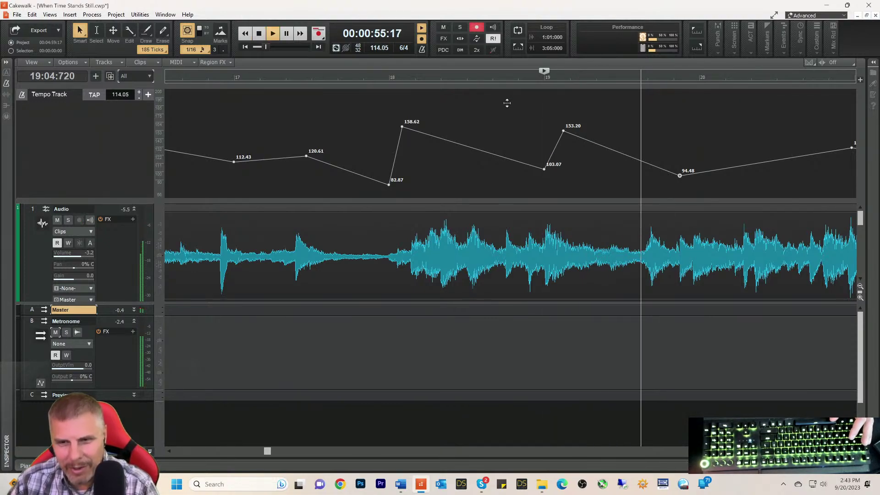
key(space)
key(space)
key(space)
key(space)
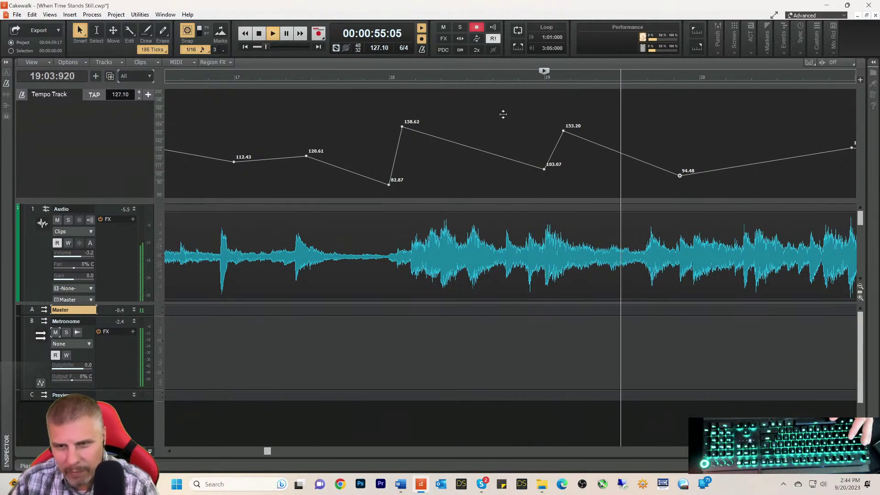
key(space)
key(space)
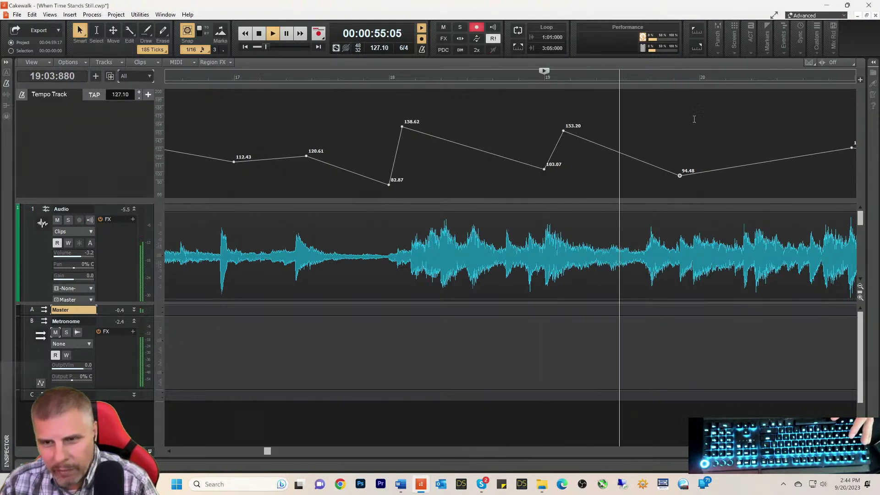
key(space)
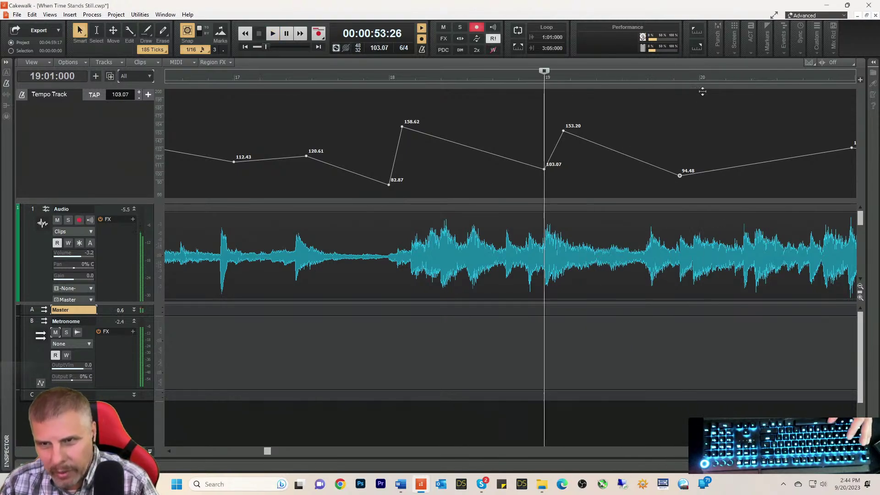
- Move the 94.48 bpm tempo node onto the start of measure 20 at about 97.29 bpm and play back from late measure 18
click(700, 76)
key(space)
key(space)
drag(680, 175, 698, 170)
right_click(698, 170)
click(731, 185)
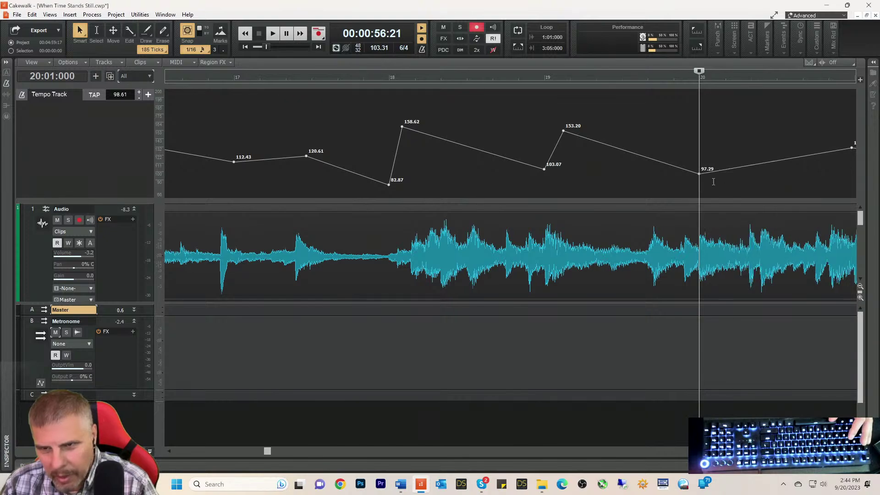
click(513, 78)
key(space)
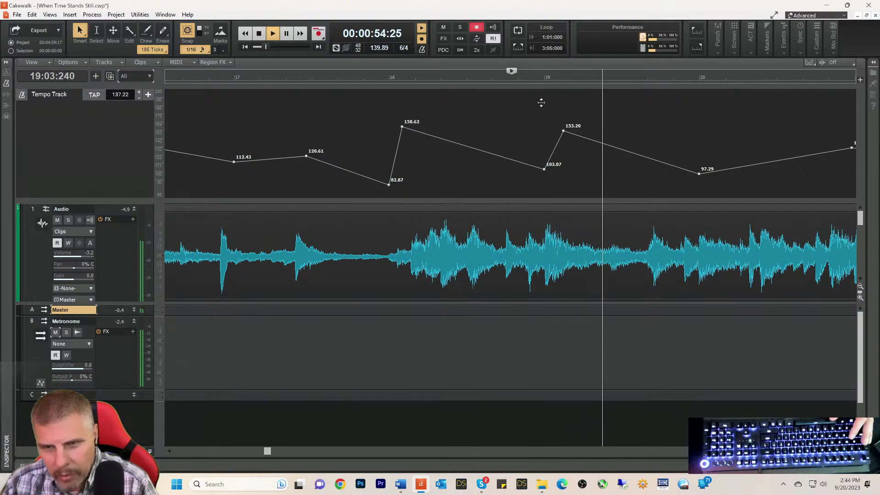
key(space)
- Raise the tempo node just after the start of measure 19 to about 165.55 bpm, shift it slightly earlier and play it back
key(space)
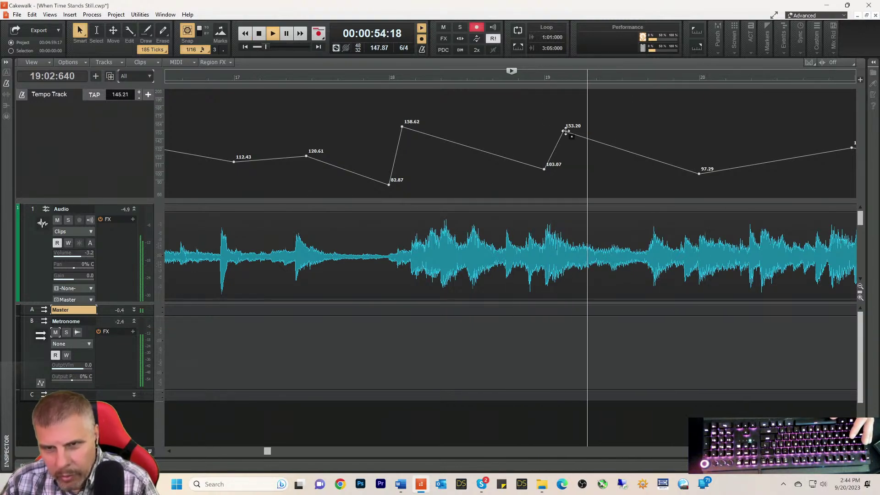
key(space)
drag(564, 131, 563, 124)
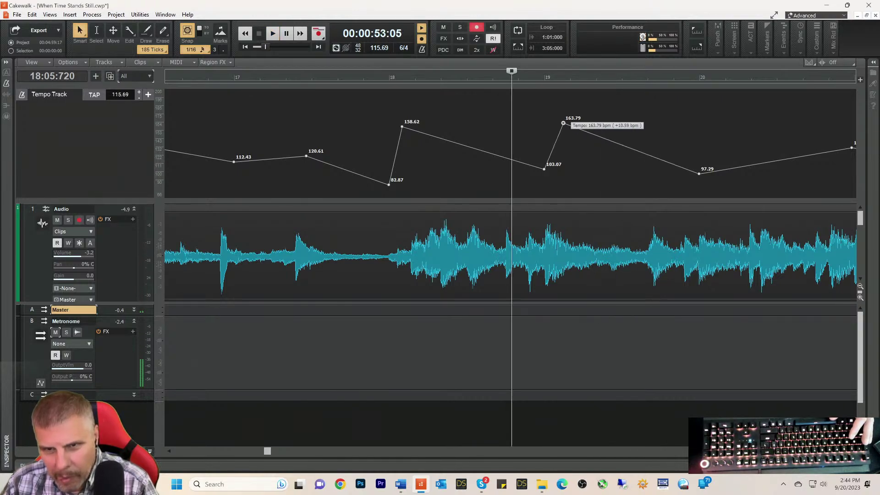
key(space)
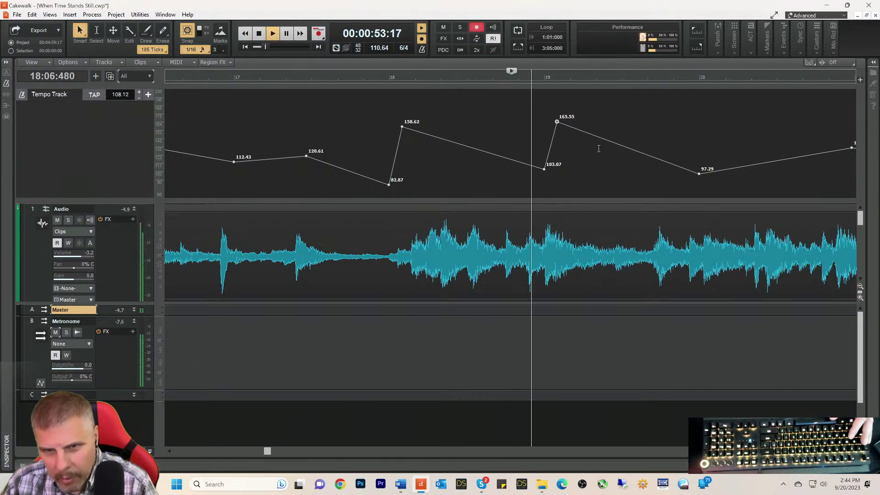
- Lower the tempo node just after the start of measure 19 to about 157.90 bpm and the measure 20 node to about 95.52 bpm
drag(559, 124, 557, 127)
key(space)
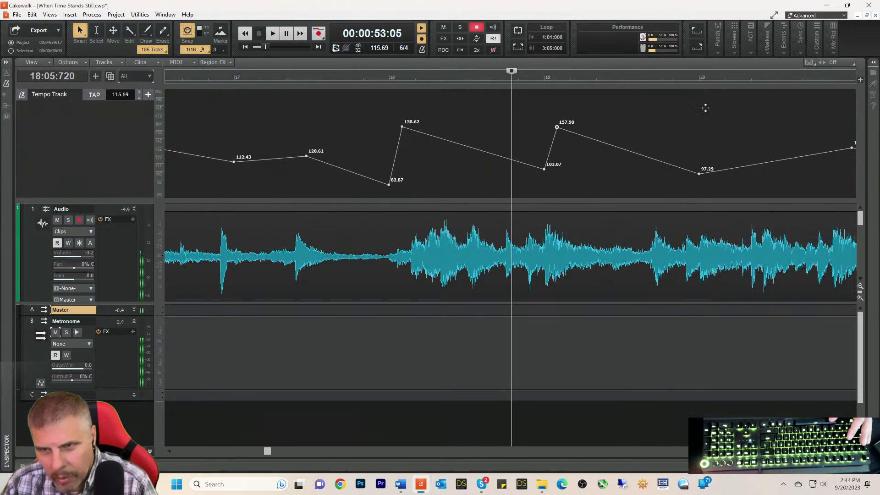
click(698, 76)
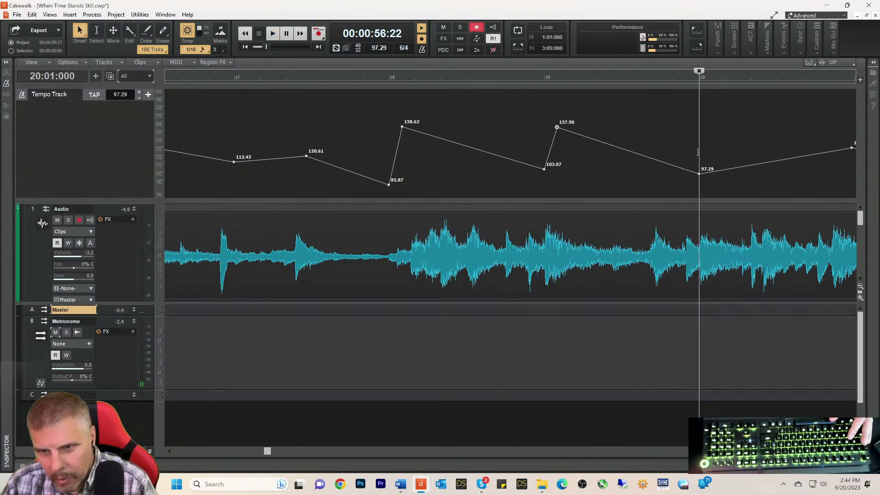
drag(701, 176, 699, 176)
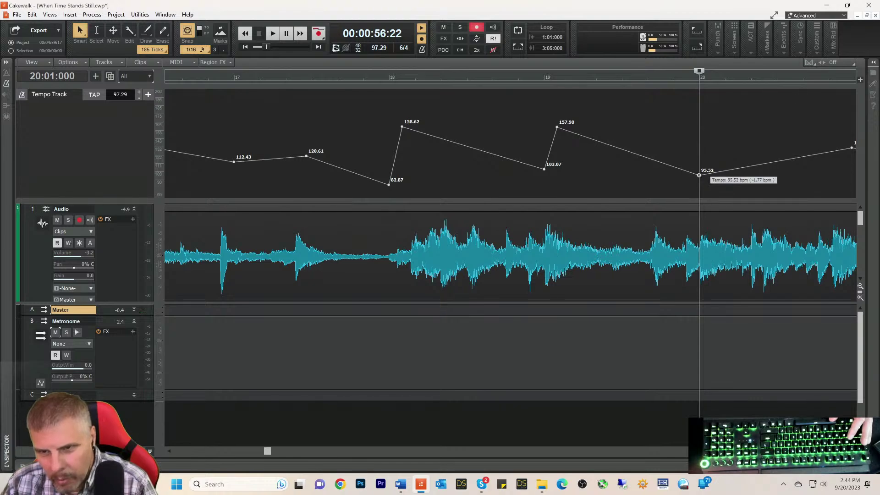
key(space)
key(space)
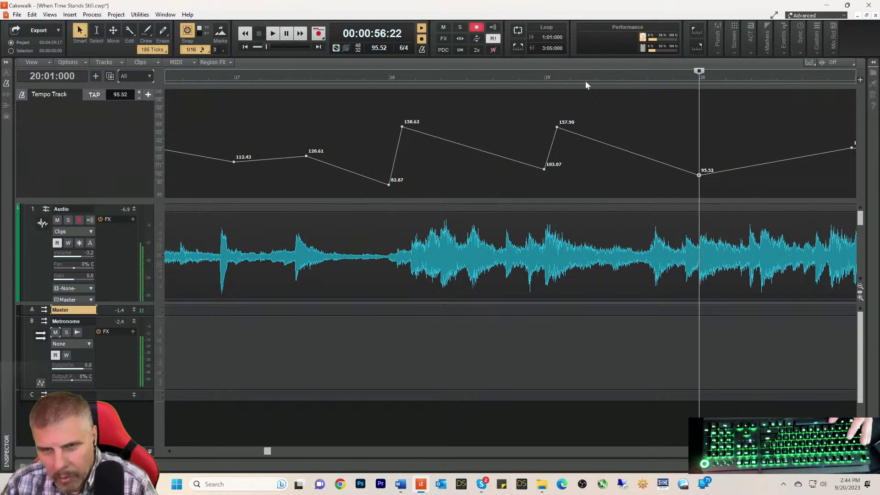
- Replay from late measure 18 and lower the tempo node just after the start of measure 19 to about 152.02 bpm
click(536, 77)
key(space)
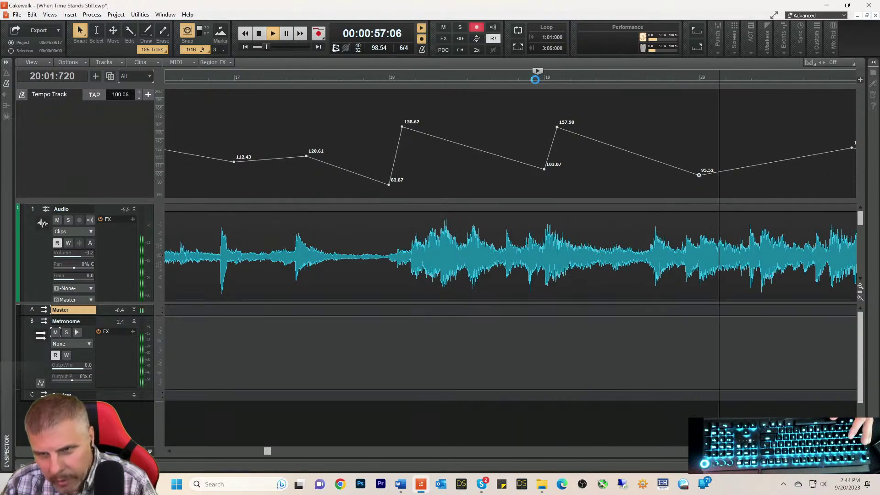
key(space)
key(space)
key(space)
key(space)
drag(557, 127, 557, 131)
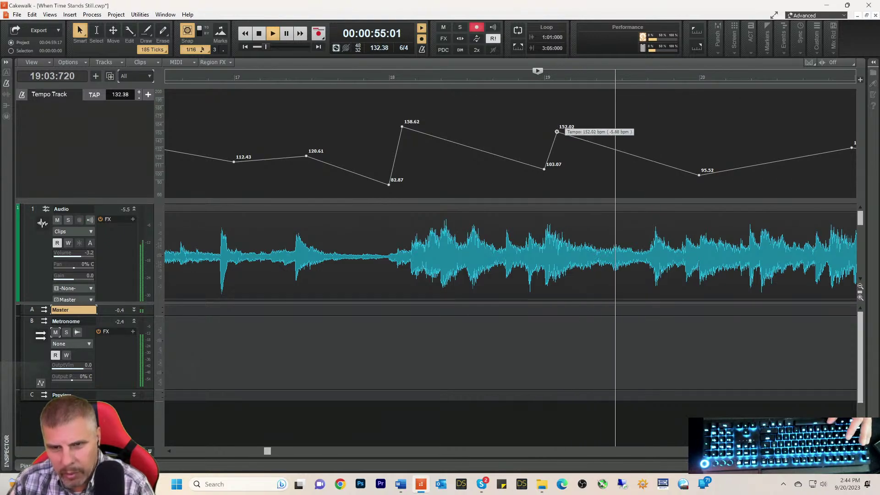
key(space)
key(space)
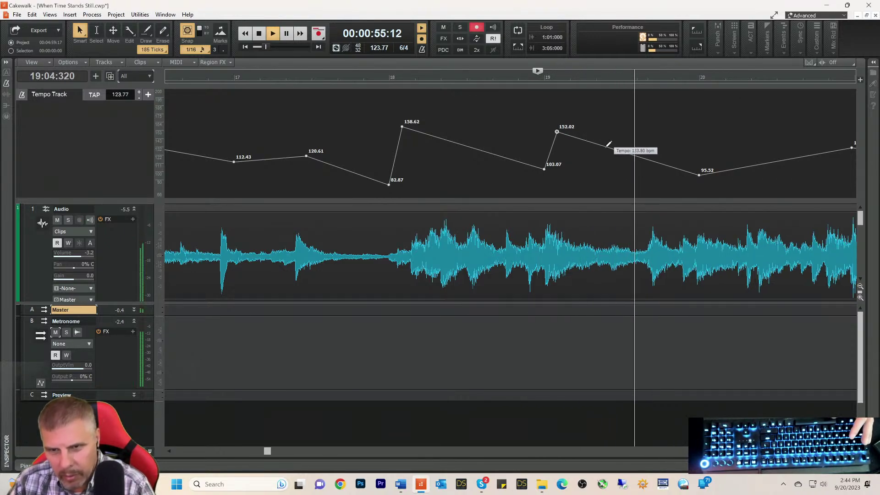
key(space)
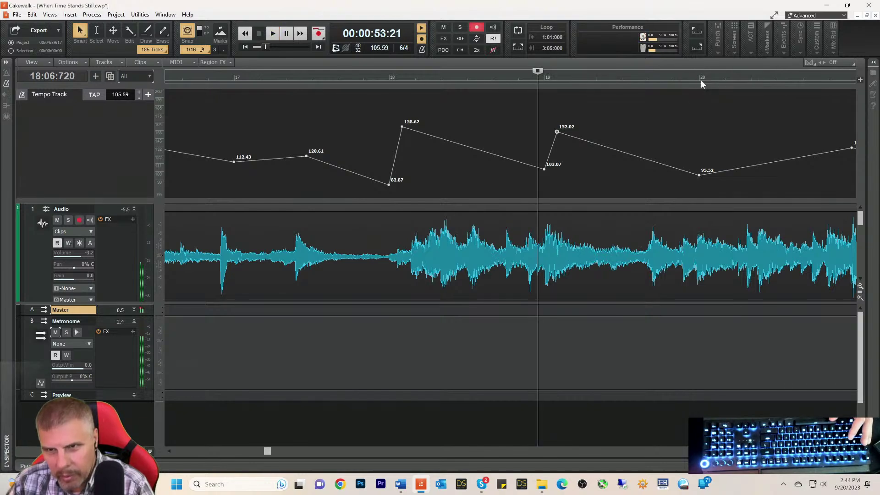
- Raise the tempo node at the start of measure 20 to about 97.87 bpm and play back from late measure 18
click(699, 78)
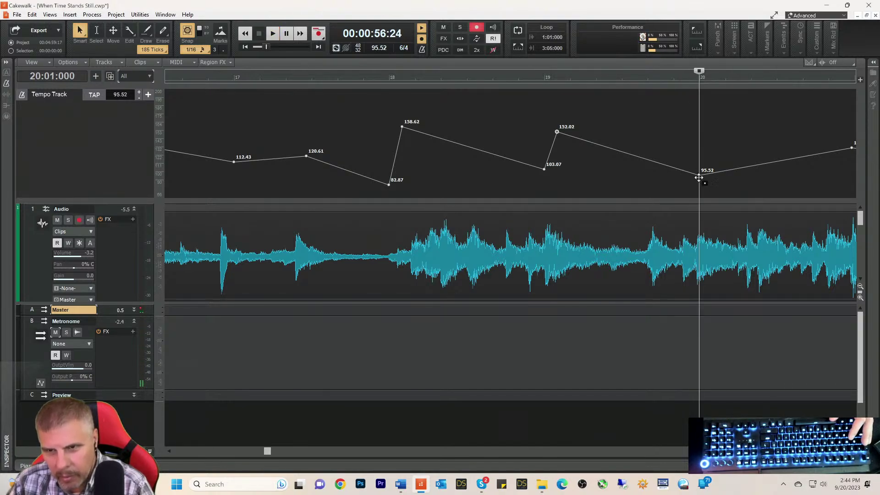
drag(699, 177, 699, 176)
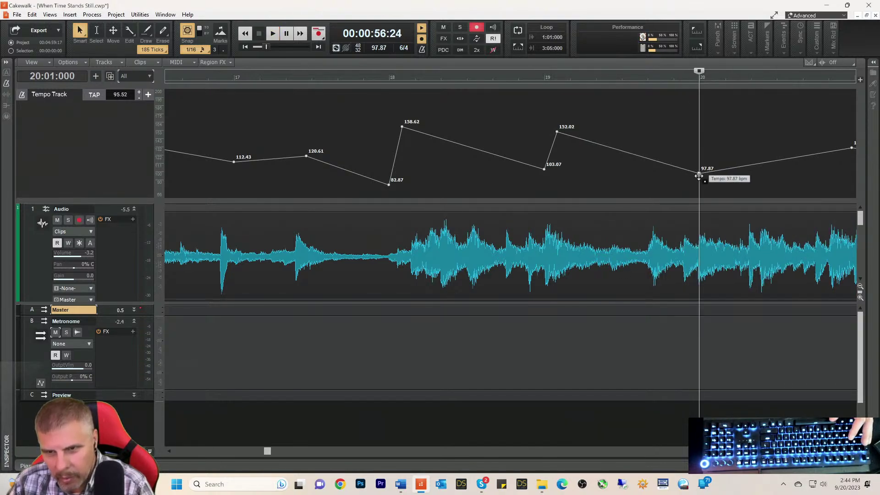
click(524, 76)
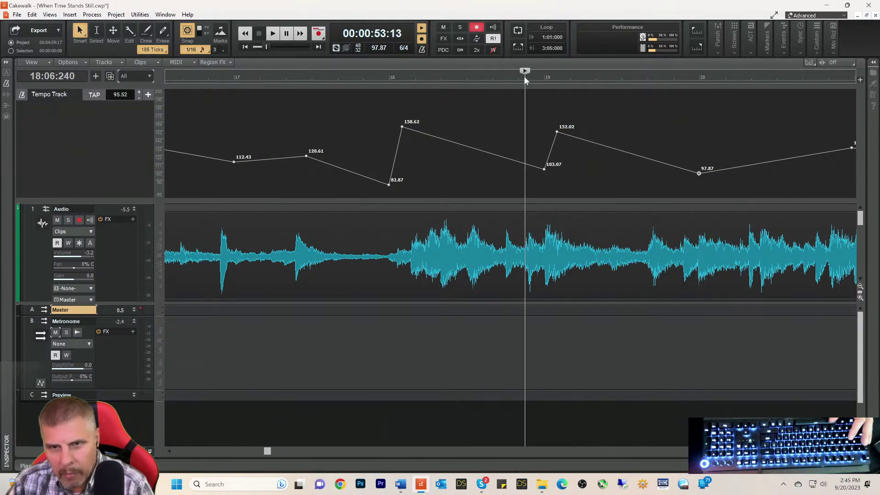
key(space)
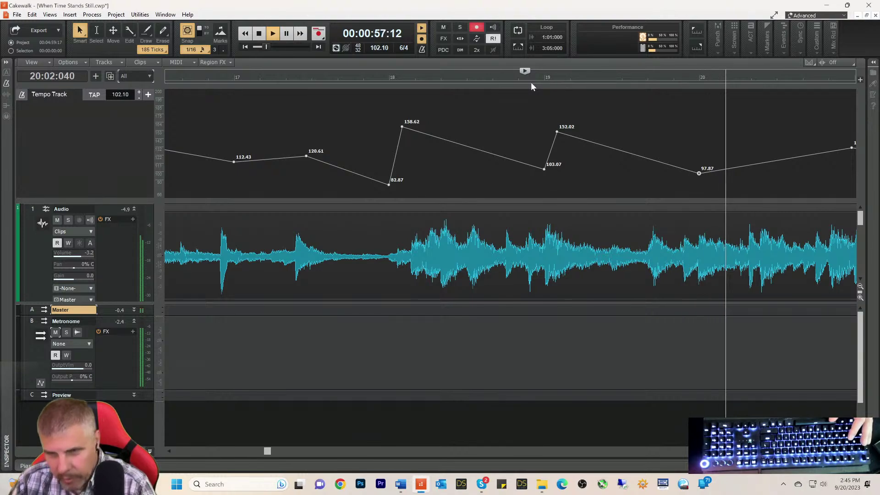
key(space)
key(space)
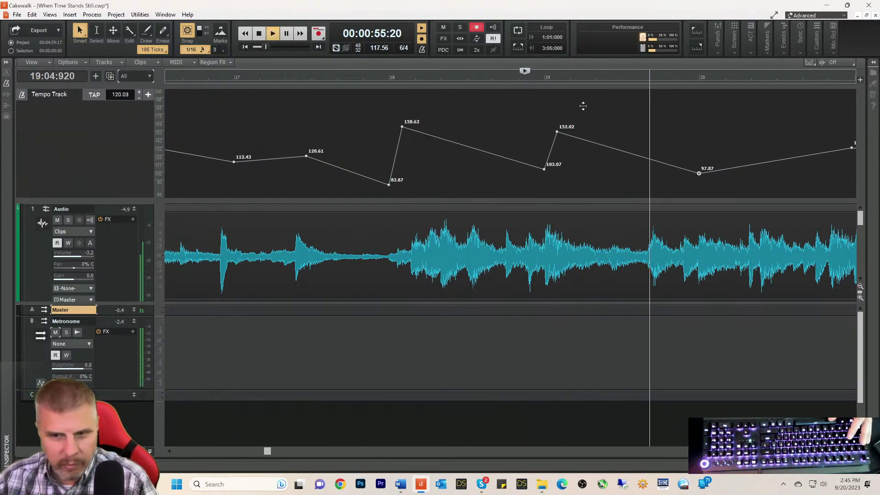
key(space)
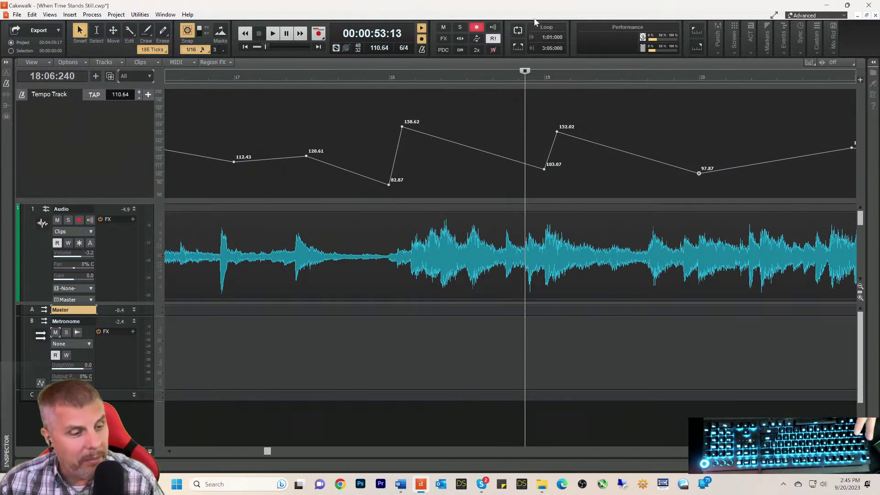
- Replay measure 19 repeatedly from its start to compare the metronome with the audio
click(544, 78)
key(space)
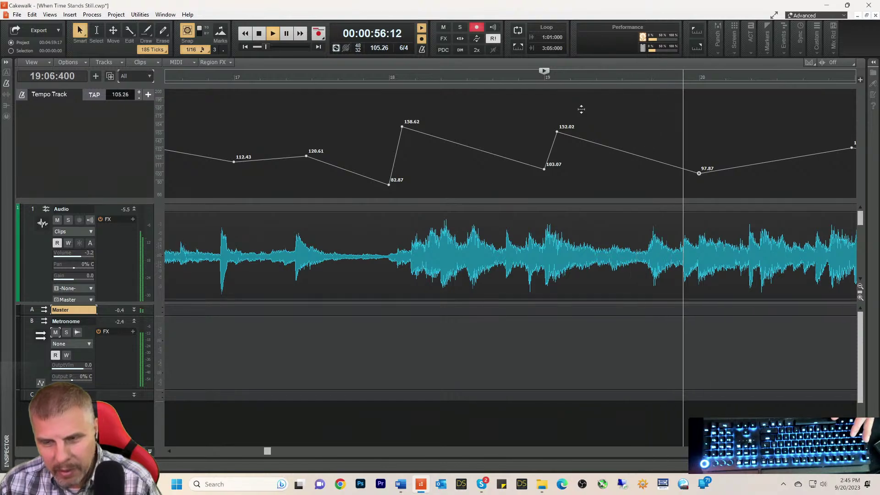
key(space)
key(space)
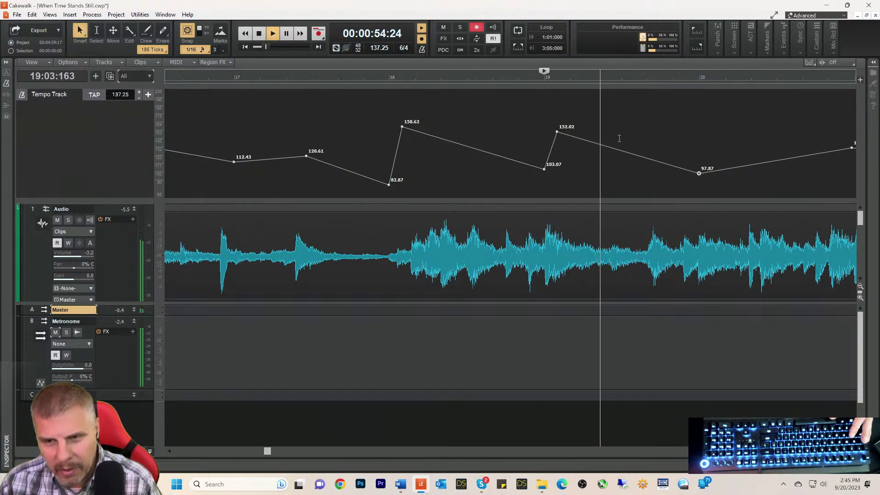
key(space)
key(space)
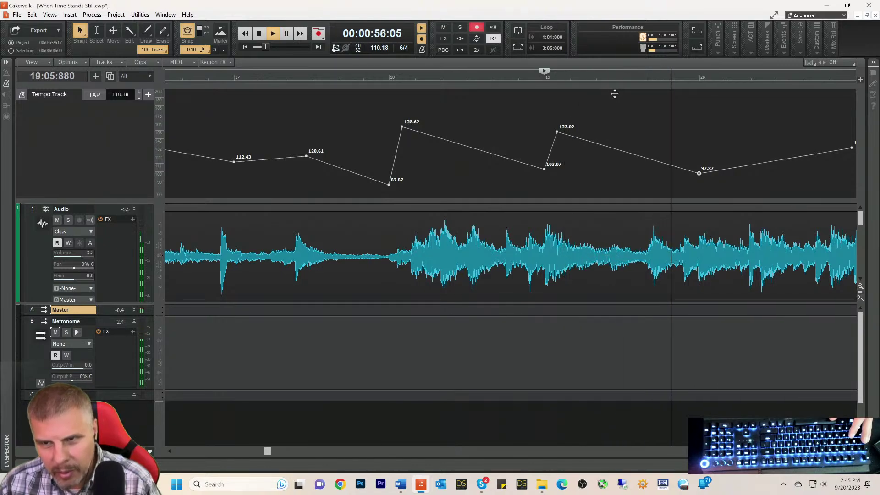
key(space)
key(space)
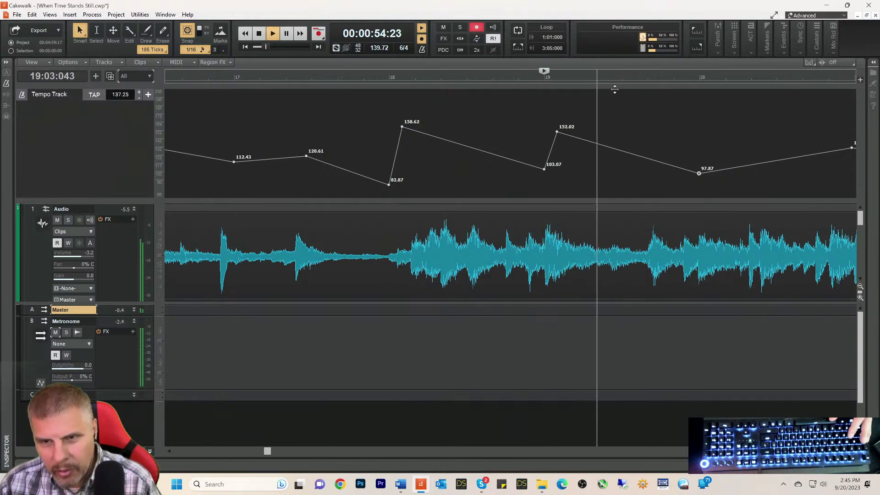
key(space)
key(space)
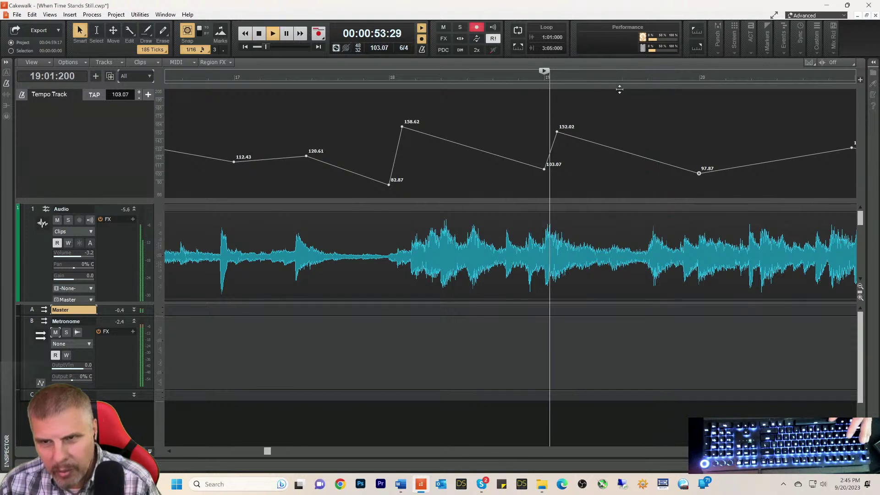
key(space)
- Add a tempo node at beat 5 of measure 19, lower it to about 103.69 bpm and play back from there
click(647, 80)
key(space)
key(space)
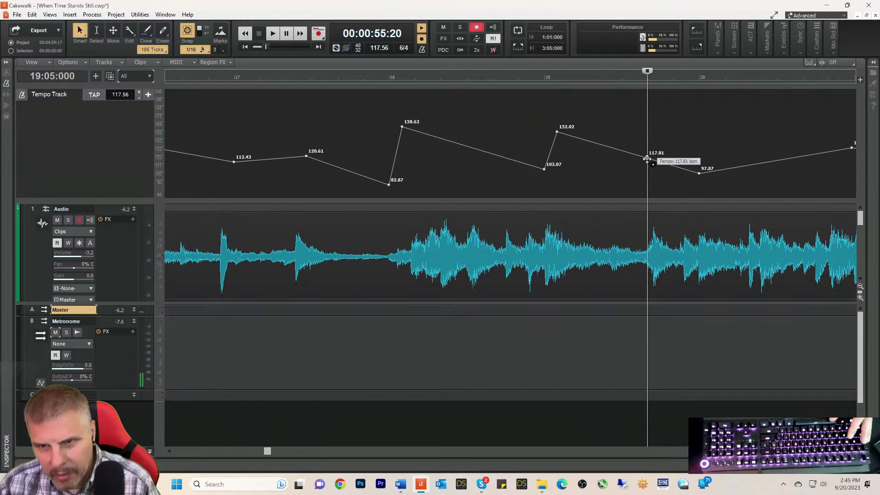
drag(647, 165, 647, 169)
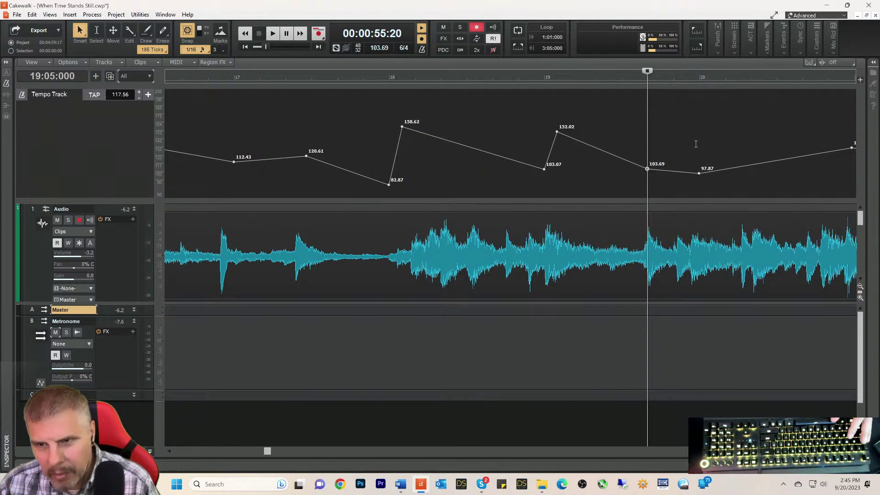
key(space)
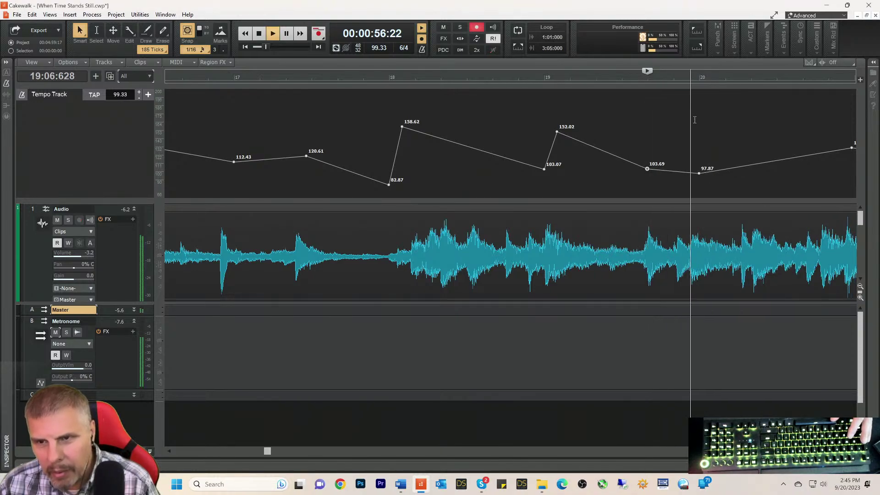
key(space)
- Set the tempo node at the start of measure 20 to about 131.41 bpm, deleting the stray node beside it and checking by playback
click(699, 78)
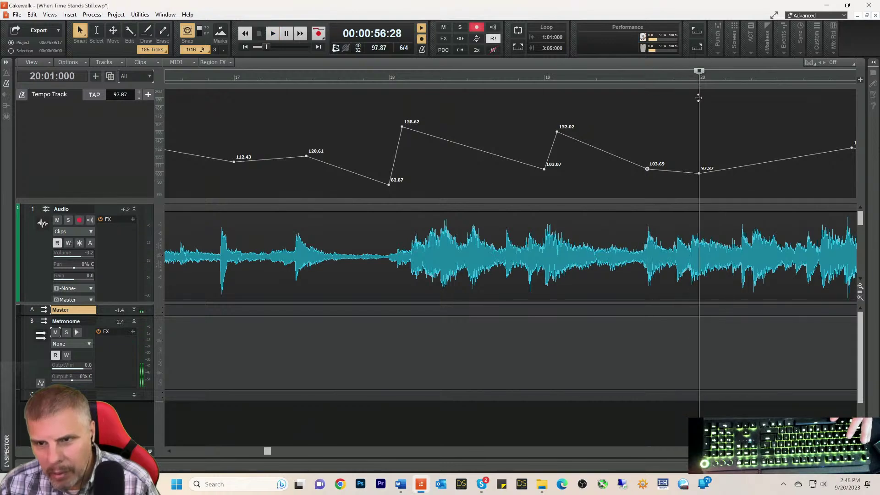
drag(699, 169, 699, 158)
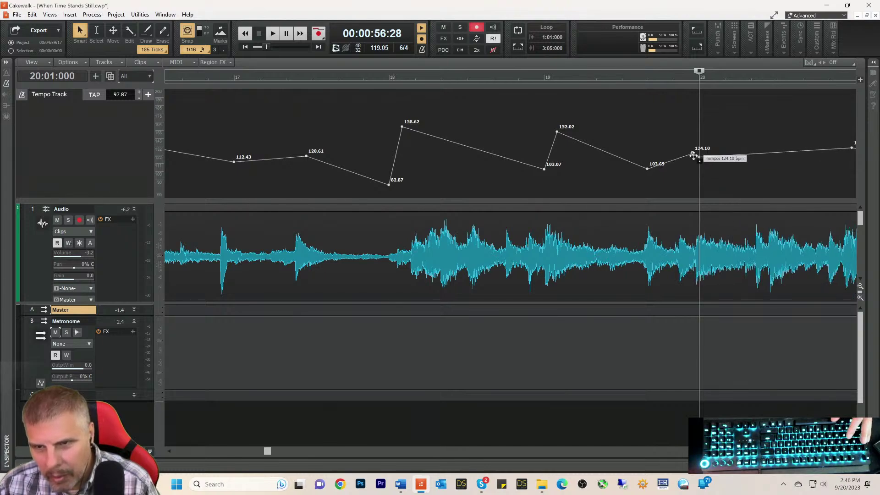
right_click(694, 156)
click(711, 173)
drag(699, 157, 698, 144)
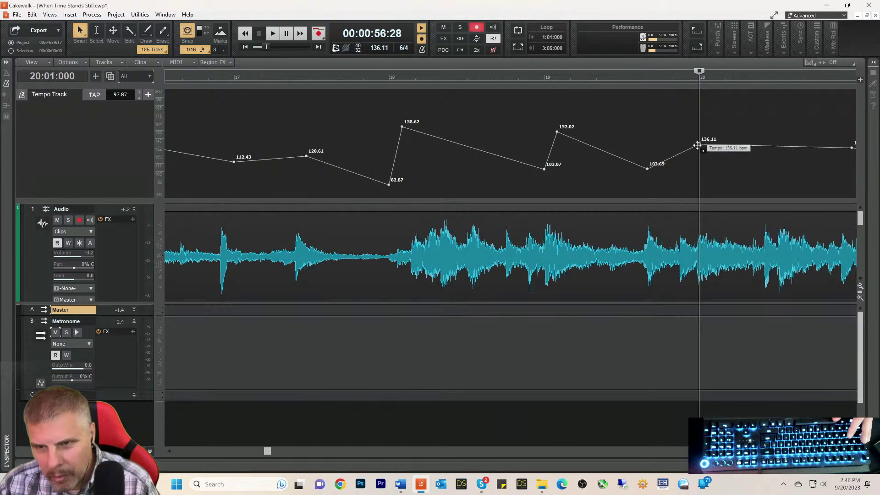
click(627, 79)
key(space)
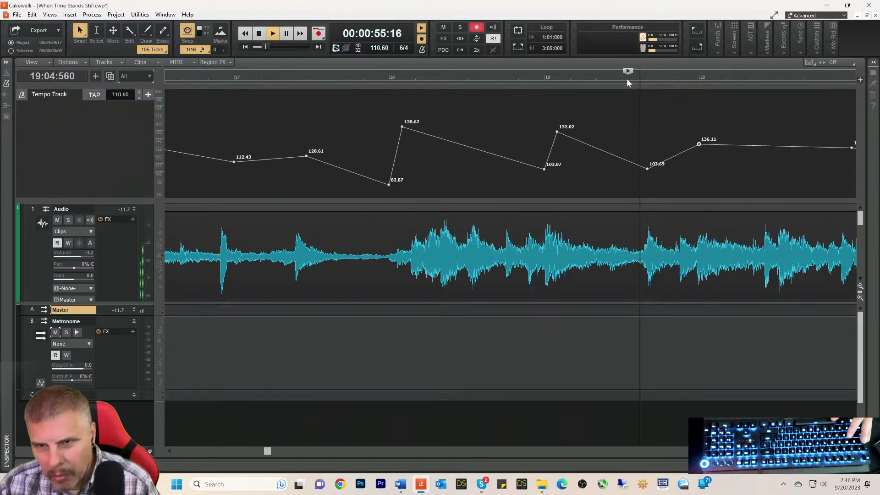
click(626, 83)
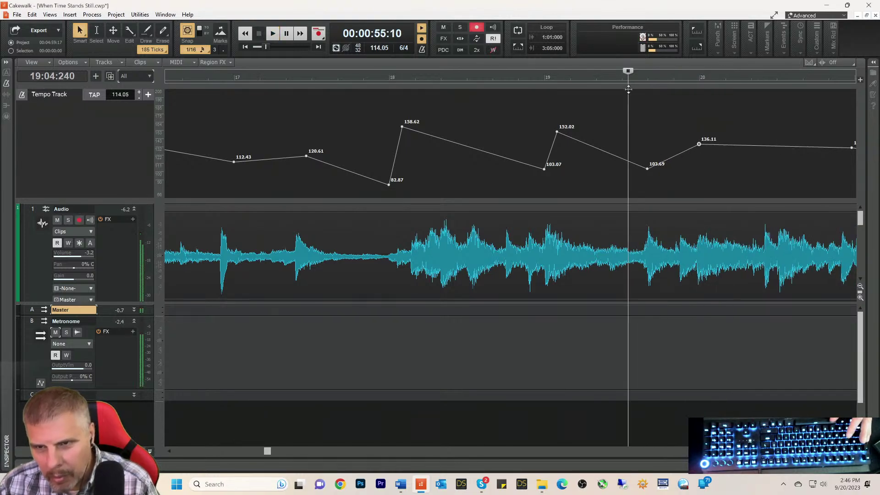
drag(699, 144, 699, 148)
click(698, 78)
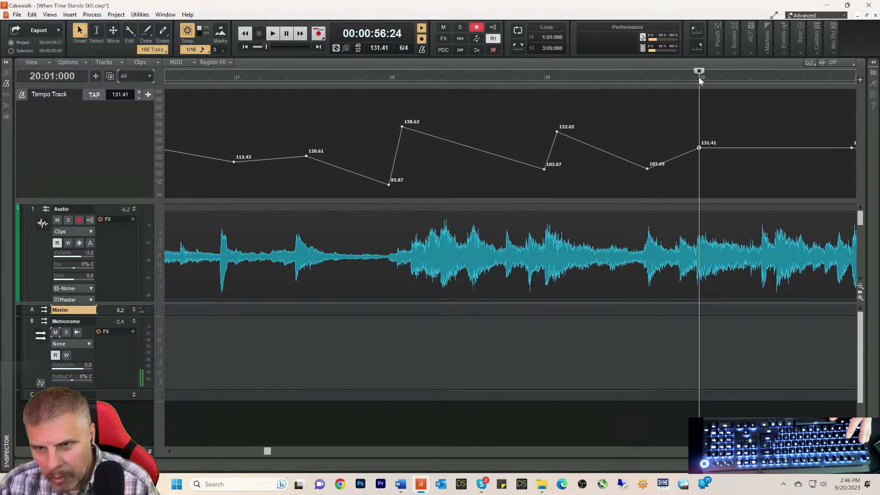
- Set the tempo node at beat 5 of measure 19 to about 111.34 bpm and play back from that beat
drag(647, 169, 647, 175)
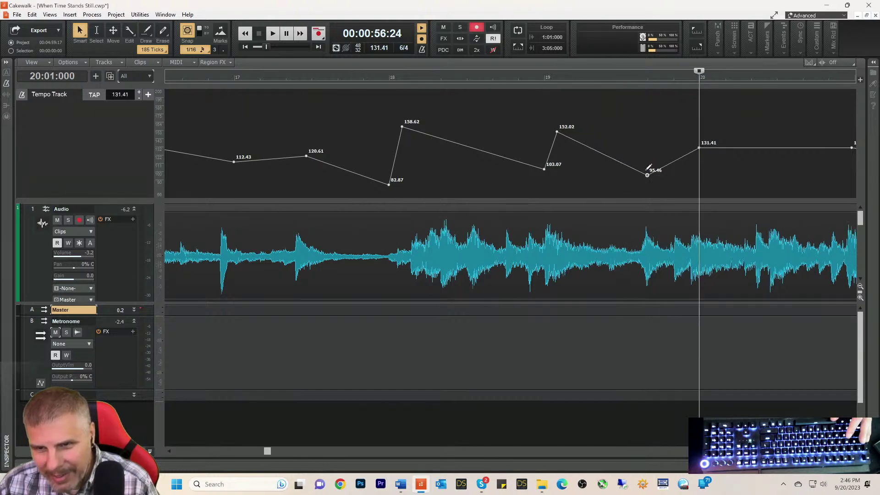
click(647, 174)
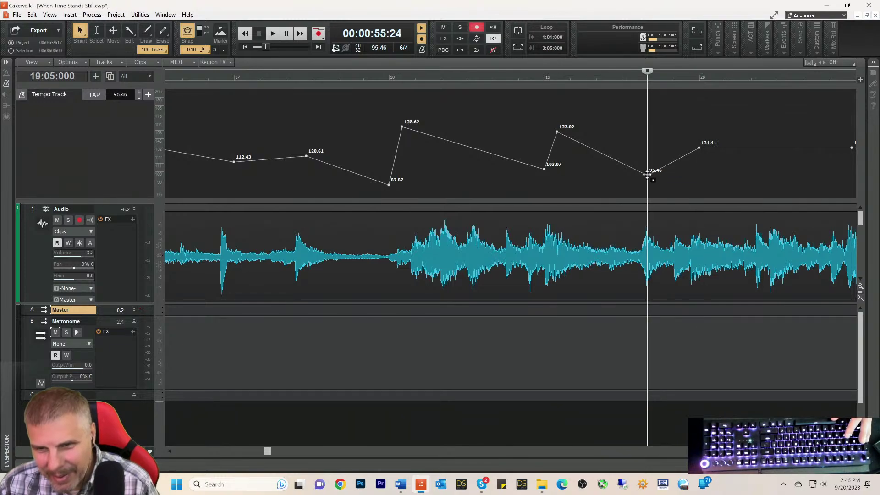
drag(647, 176, 647, 163)
key(space)
key(space)
key(space)
key(space)
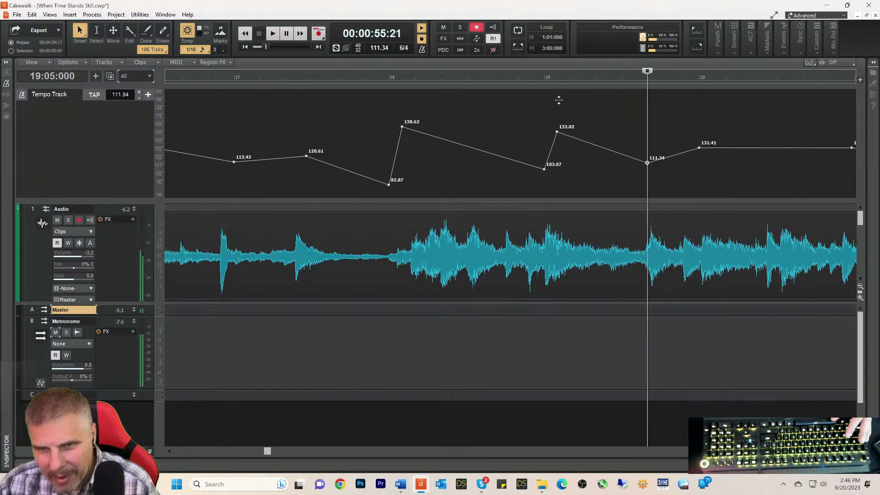
- Replay the passage from late measure 18 through measure 19 repeatedly to check the metronome against the audio
click(532, 78)
key(space)
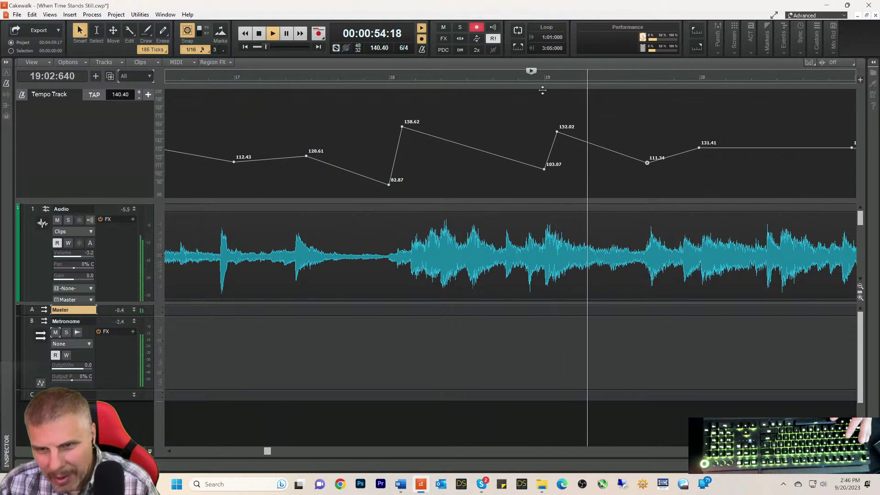
key(space)
key(space)
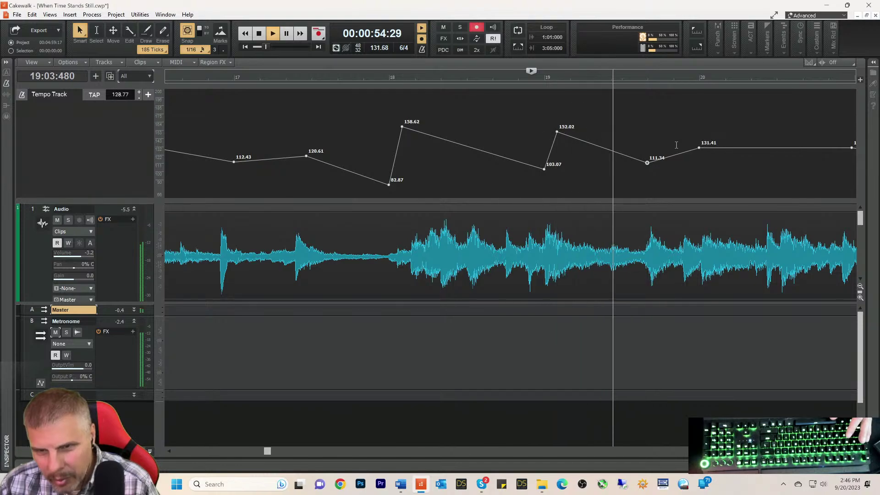
key(space)
key(space)
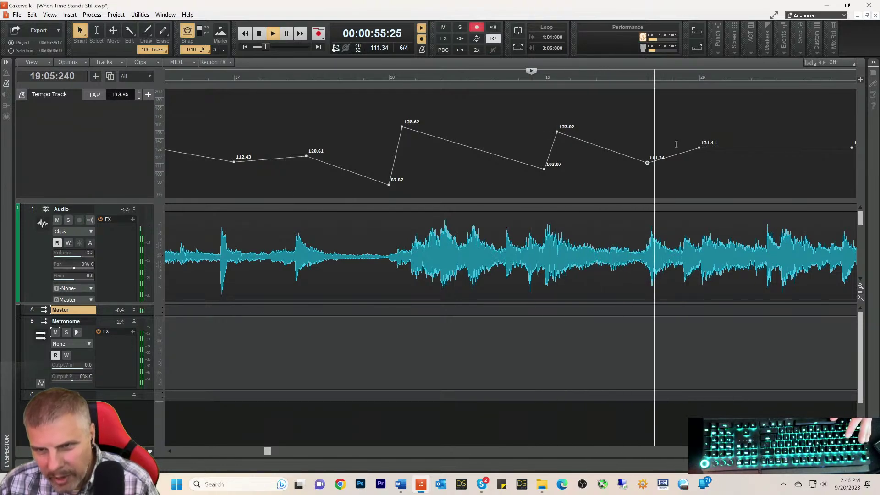
key(space)
key(space)
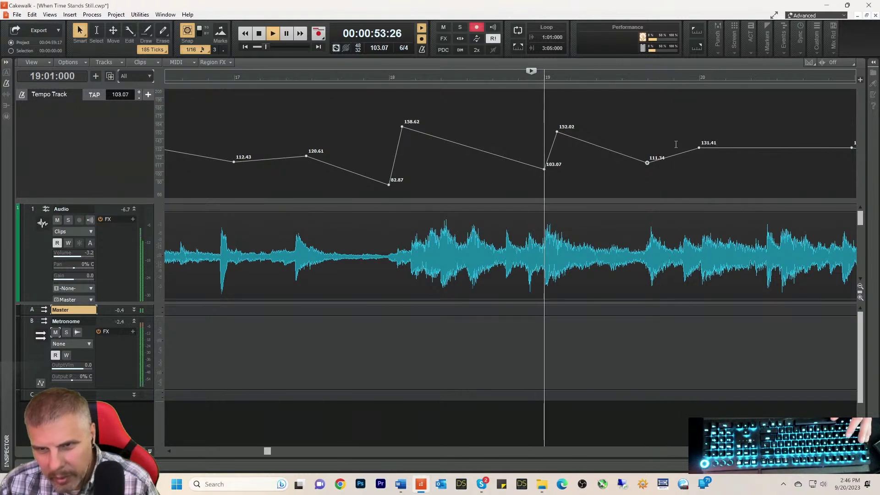
- Try the tempo node at beat 5 of measure 19 at about 103.10 bpm with playback, and delete that node
mouse_move(648, 162)
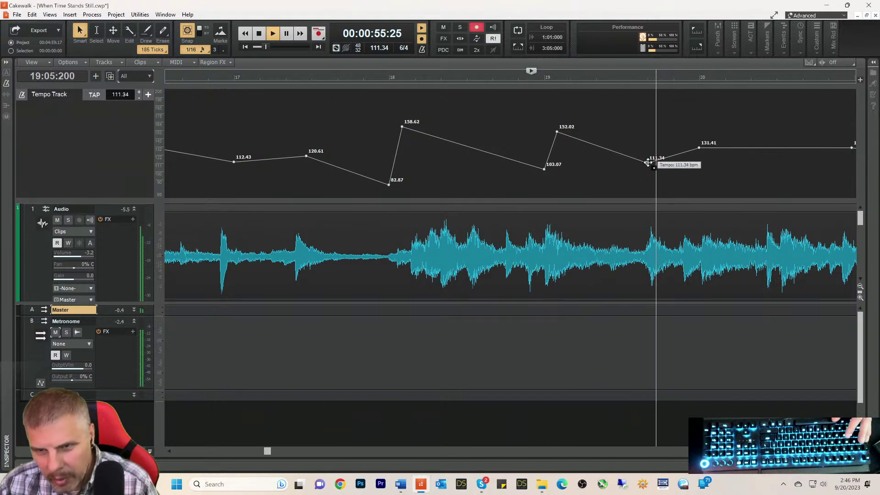
key(space)
key(space)
drag(648, 162, 648, 171)
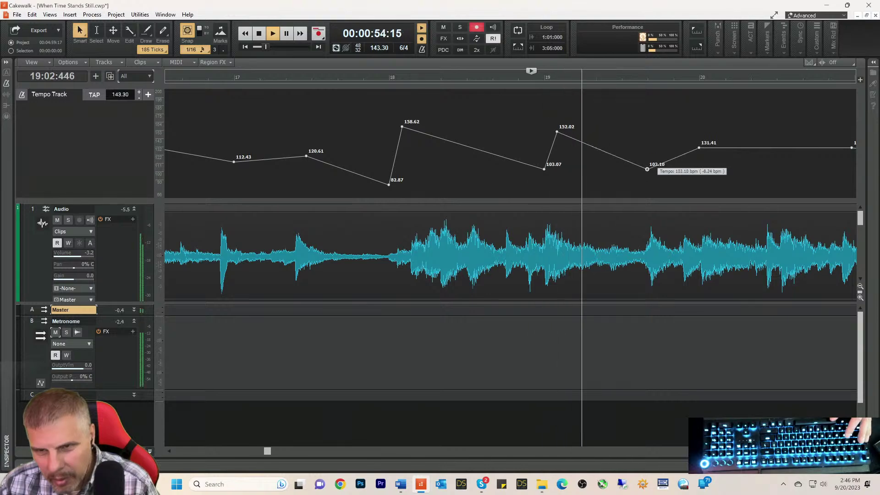
key(space)
right_click(647, 168)
click(663, 184)
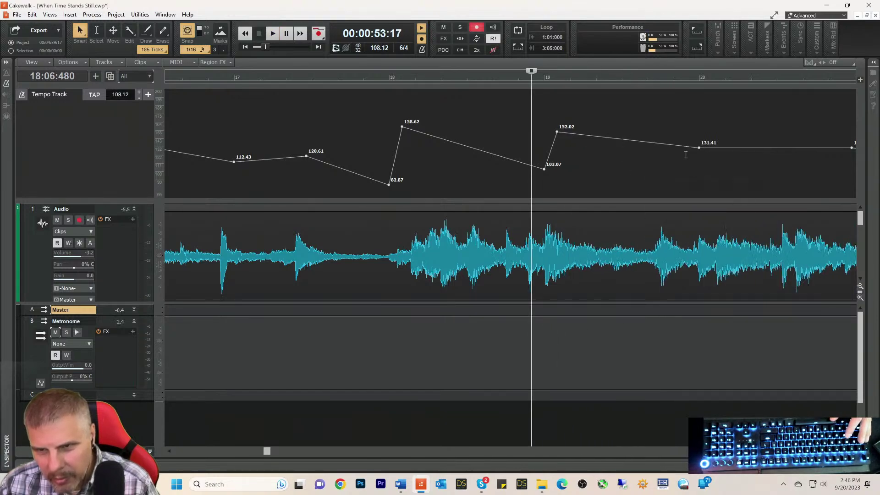
- Set the tempo node at the start of measure 20 to about 99.05 bpm and check by playback from there
drag(692, 171, 692, 170)
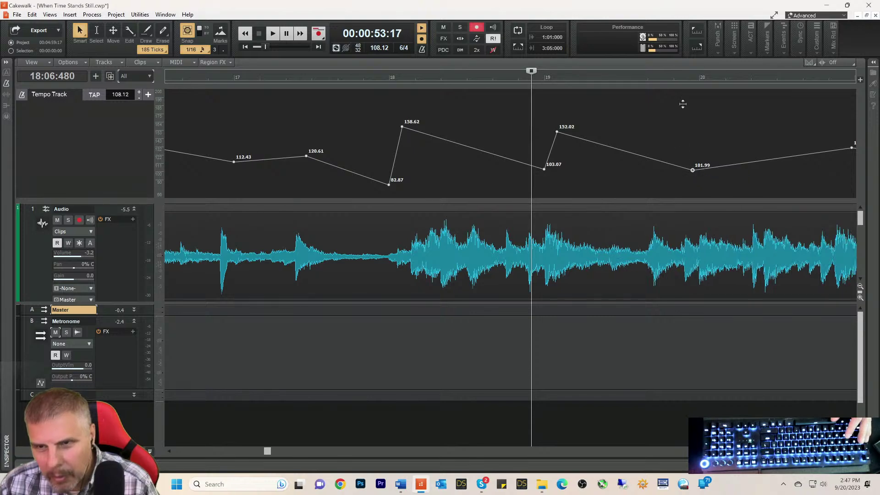
click(699, 76)
key(space)
key(space)
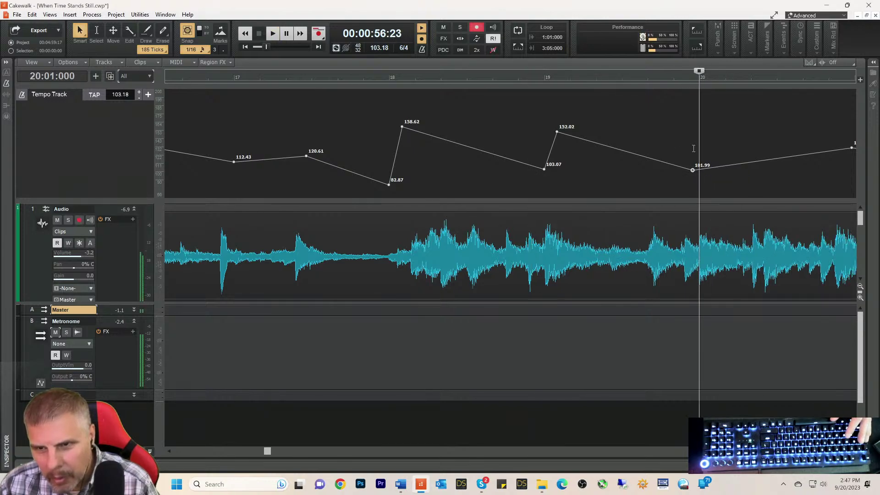
drag(695, 171, 699, 171)
key(space)
key(space)
key(space)
key(space)
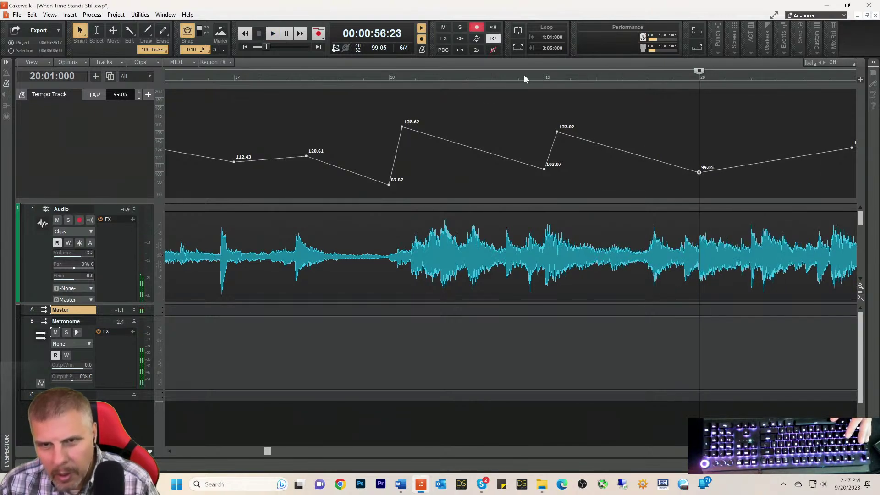
- Lower the tempo node half a beat into measure 19 to about 143.20 bpm, checking by playback from late measure 18
click(524, 75)
key(space)
click(524, 77)
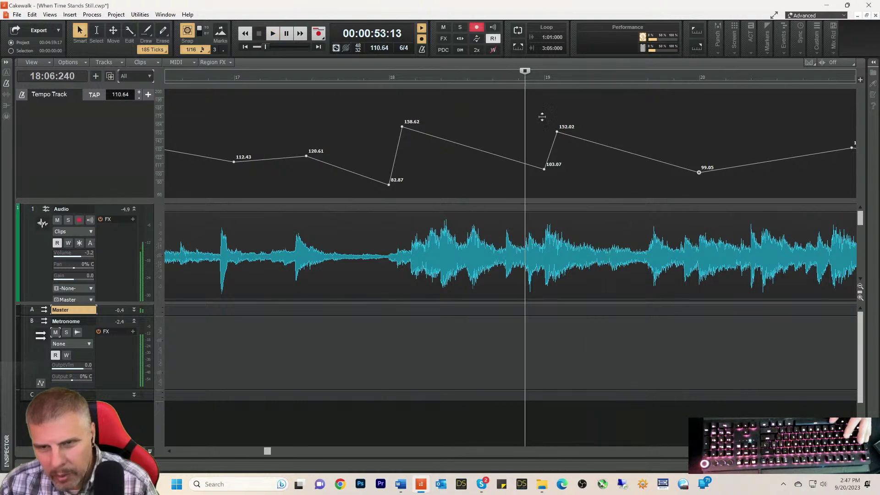
key(space)
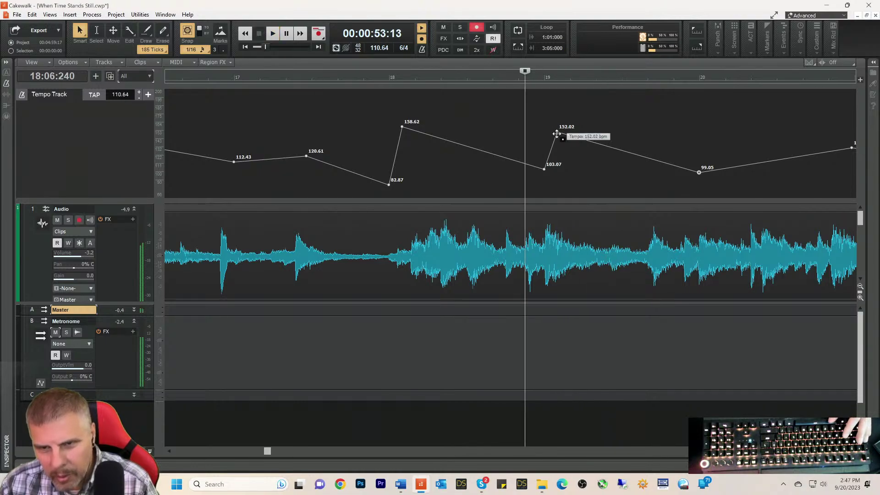
drag(557, 134, 556, 139)
key(space)
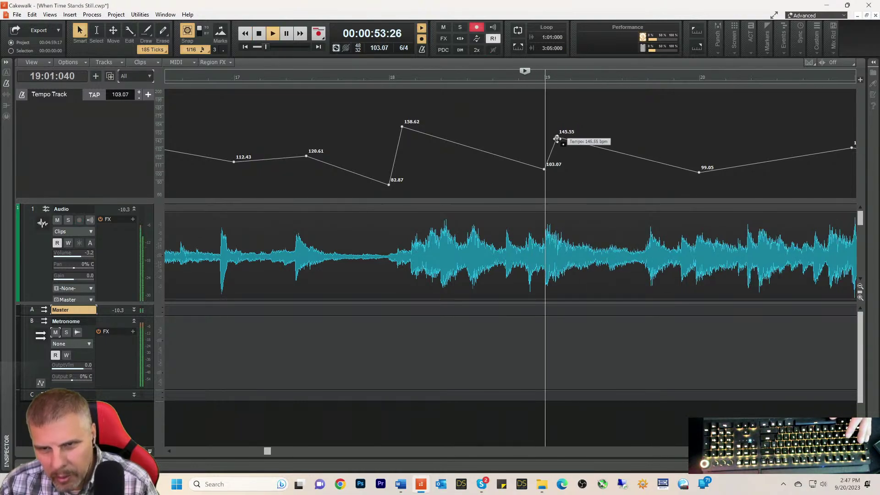
key(space)
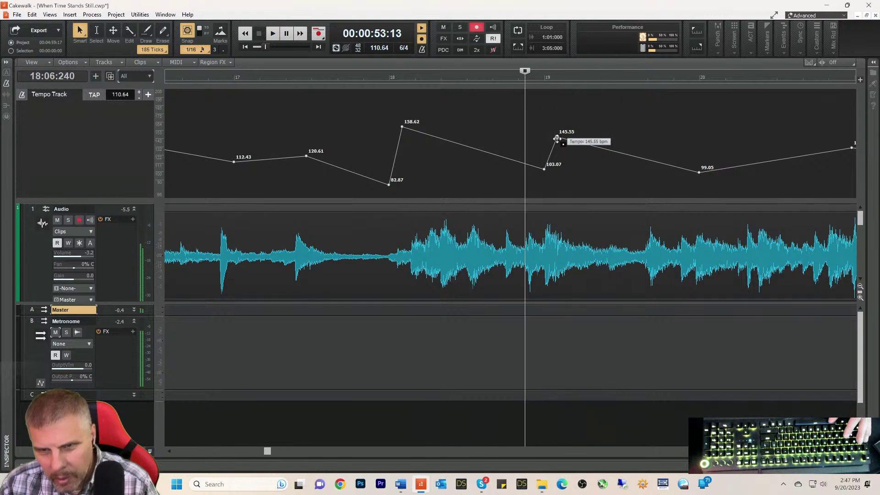
drag(556, 137, 557, 139)
key(space)
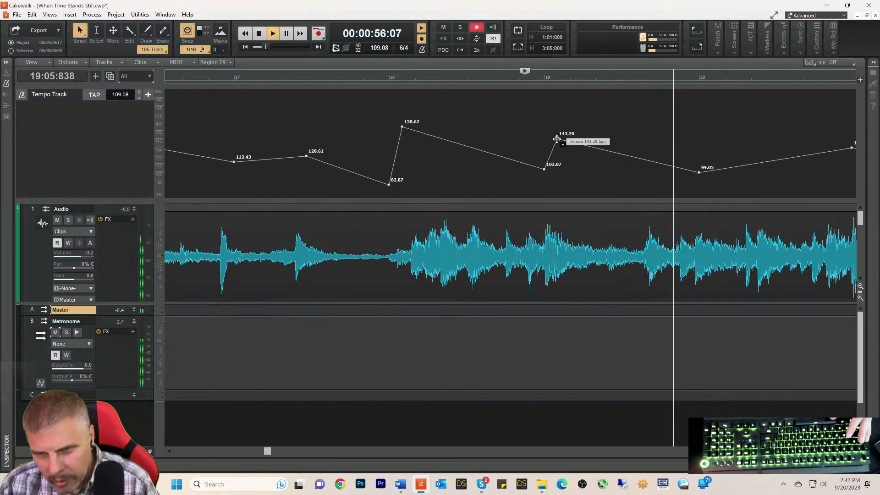
key(space)
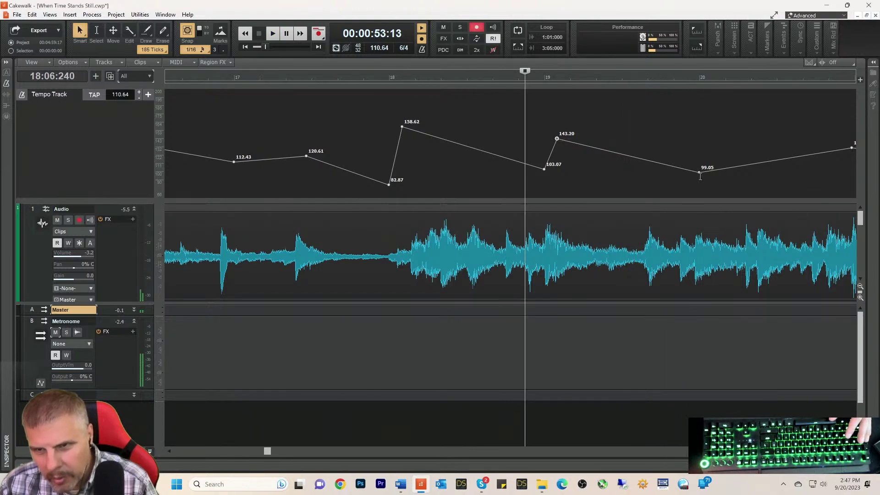
- Raise the tempo node at the start of measure 20 to about 105.52 bpm and play back from that measure
drag(701, 174, 700, 167)
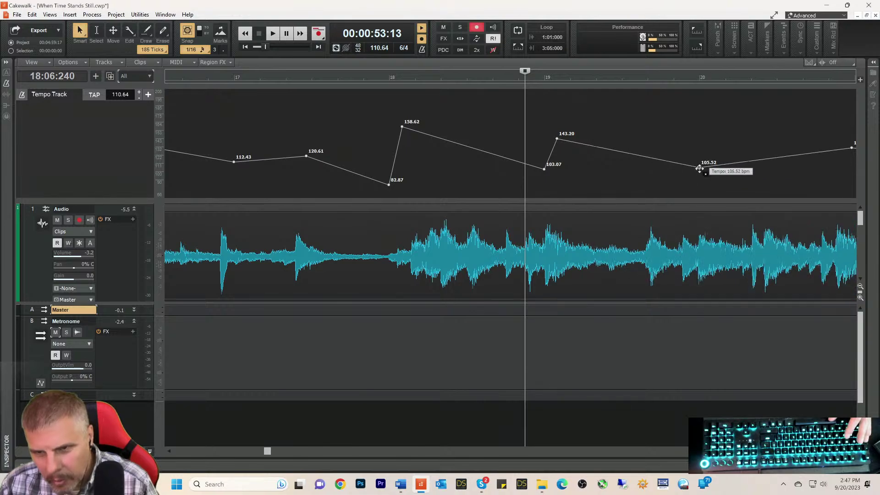
click(698, 80)
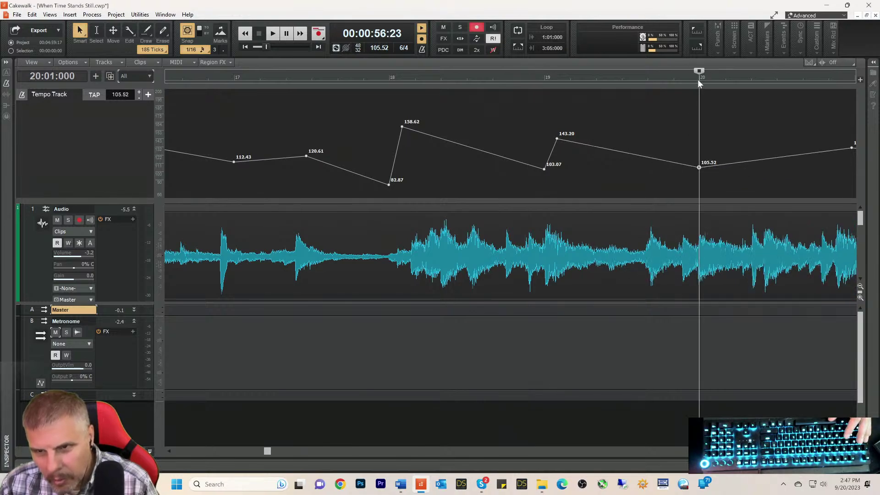
key(space)
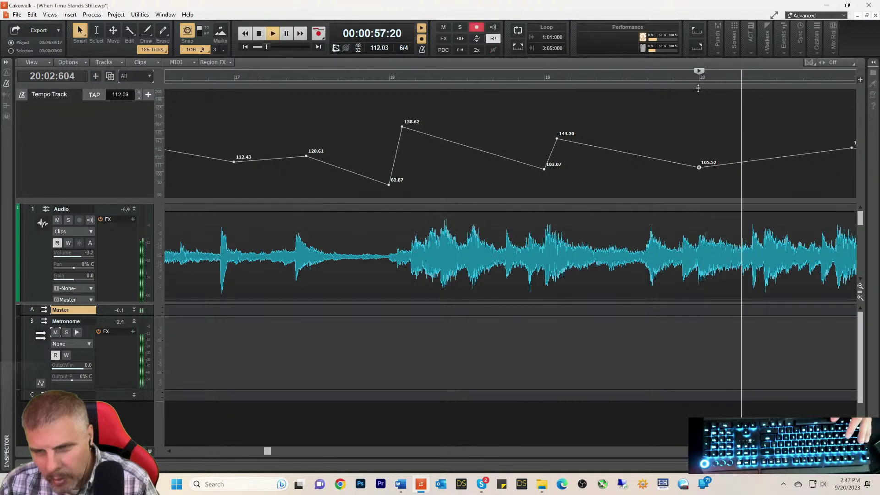
key(space)
key(space)
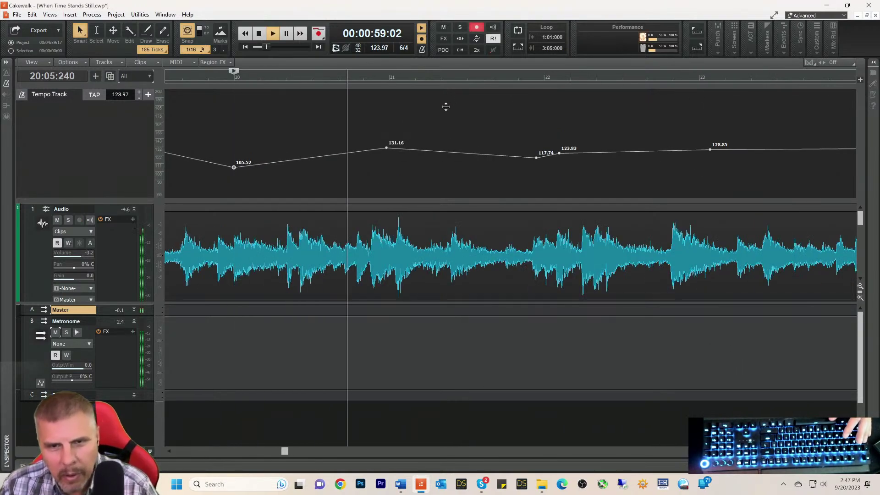
key(space)
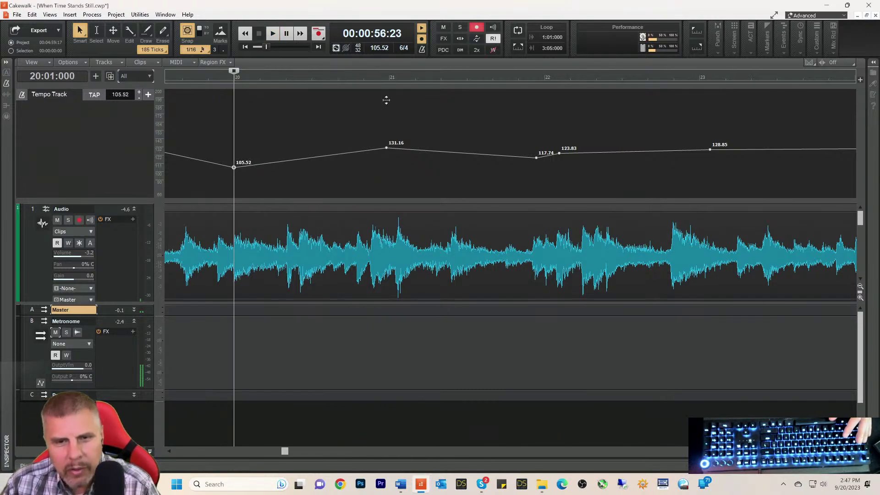
- Replay measure 20 repeatedly to check the metronome and the measure 21 downbeat against the audio
click(388, 81)
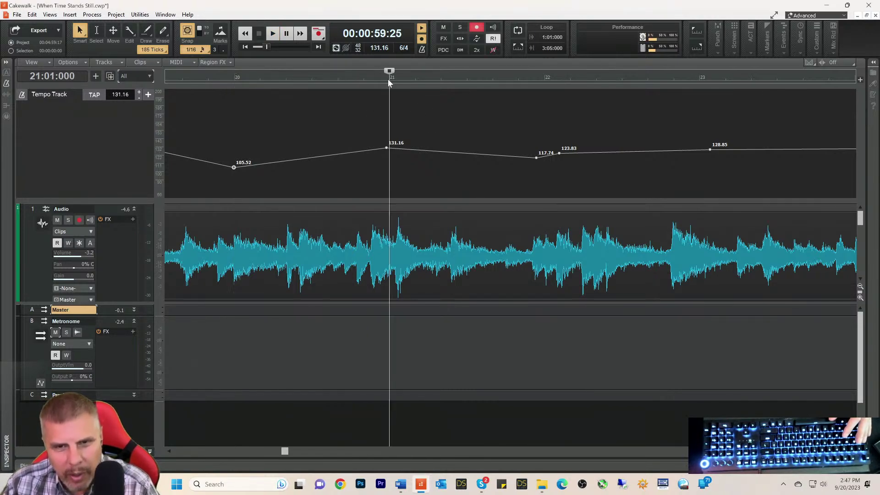
click(233, 78)
key(space)
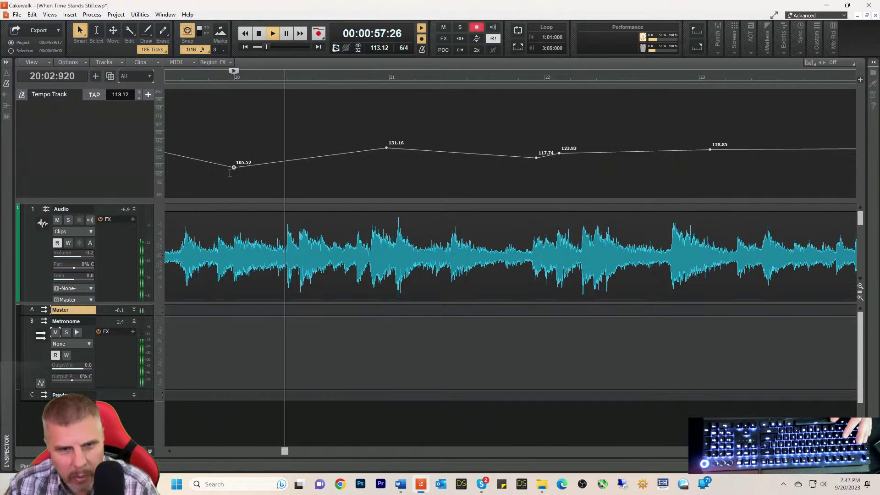
key(space)
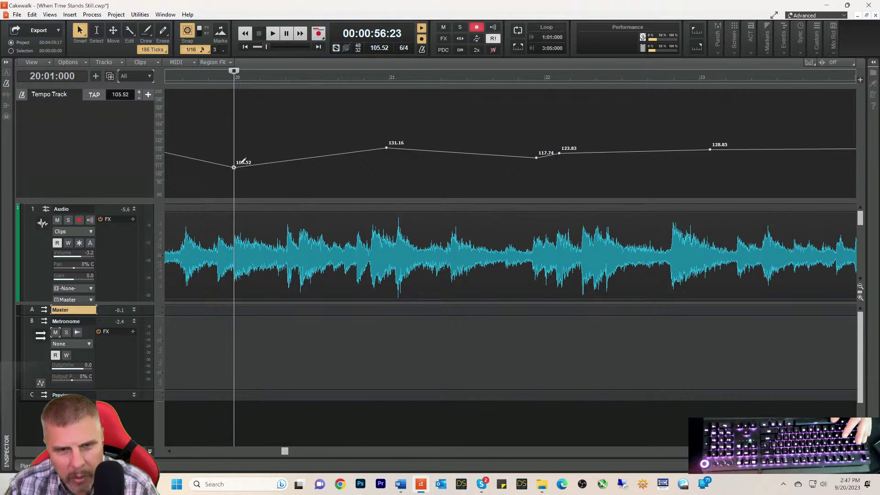
key(space)
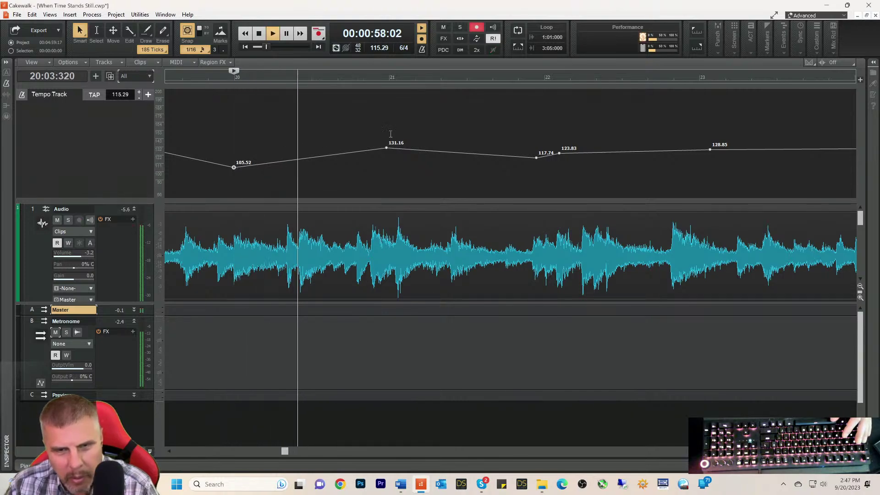
key(space)
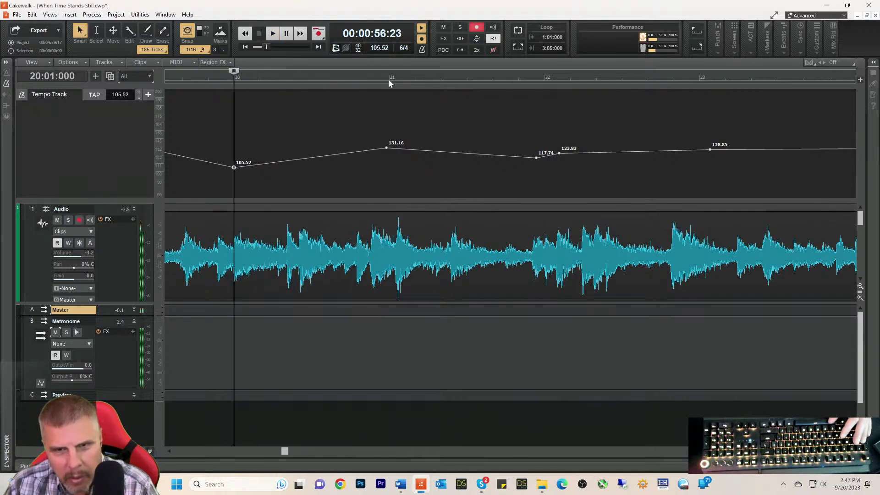
click(389, 81)
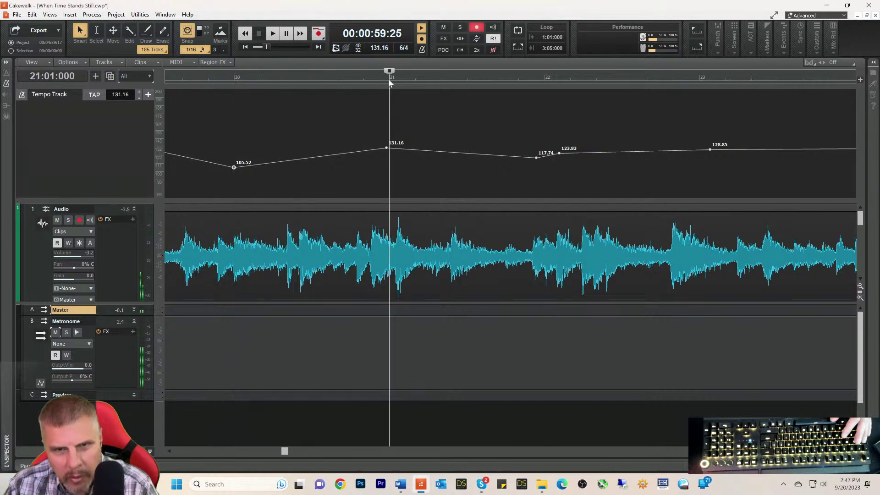
click(233, 79)
key(space)
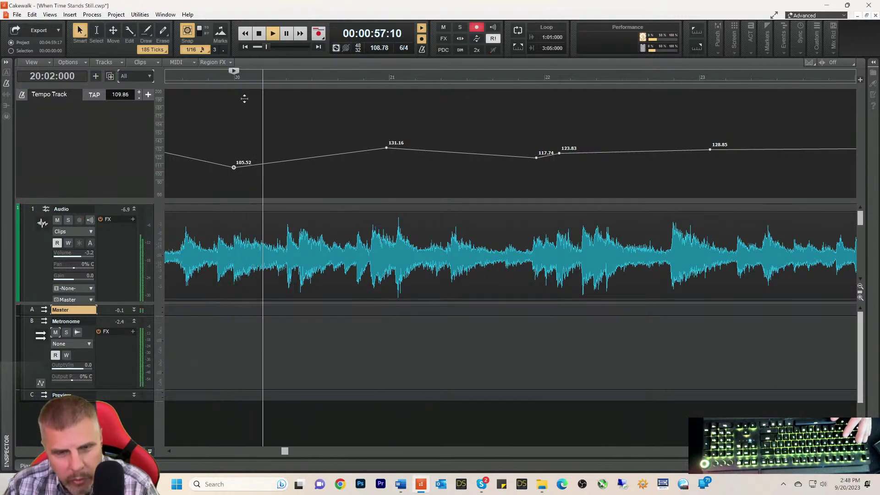
key(space)
key(space)
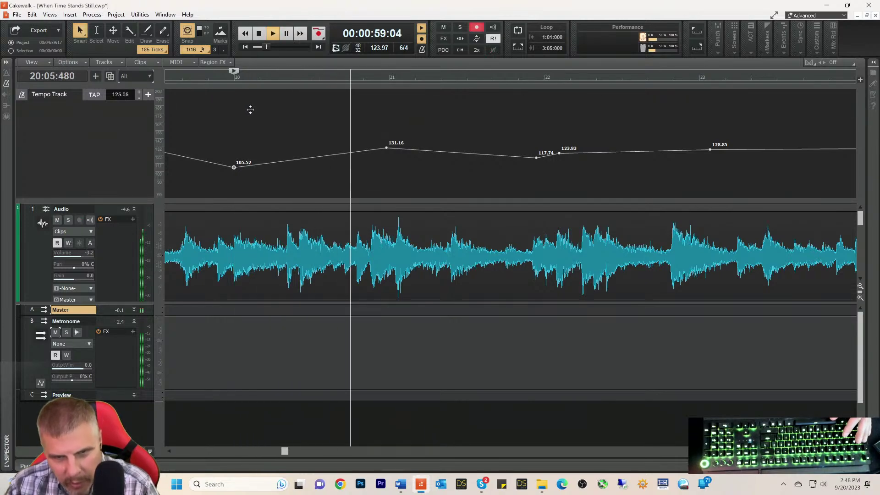
key(space)
- Move the tempo node near measure 21 onto its downbeat at about 162.34 bpm and play back from there
click(388, 80)
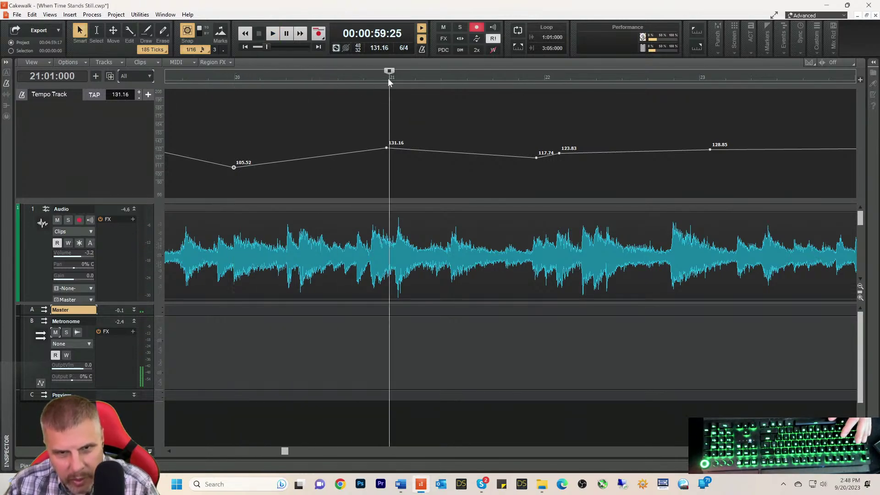
drag(387, 148, 389, 125)
key(space)
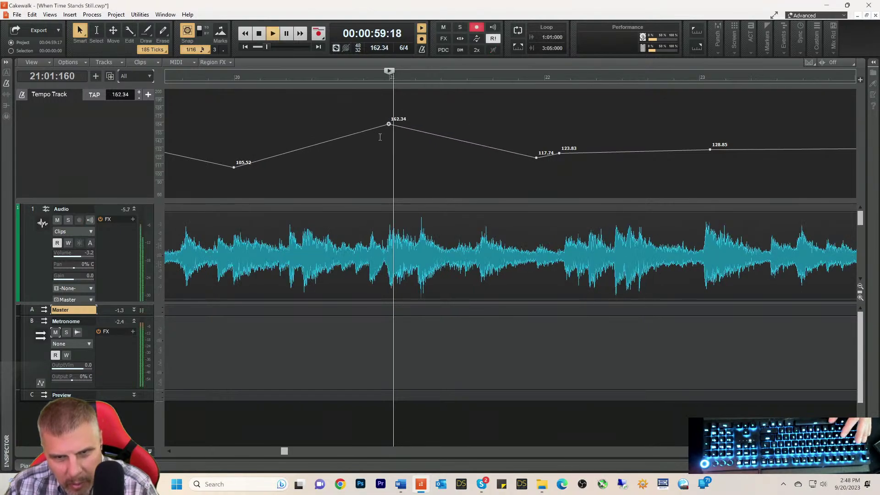
key(space)
click(230, 77)
click(389, 78)
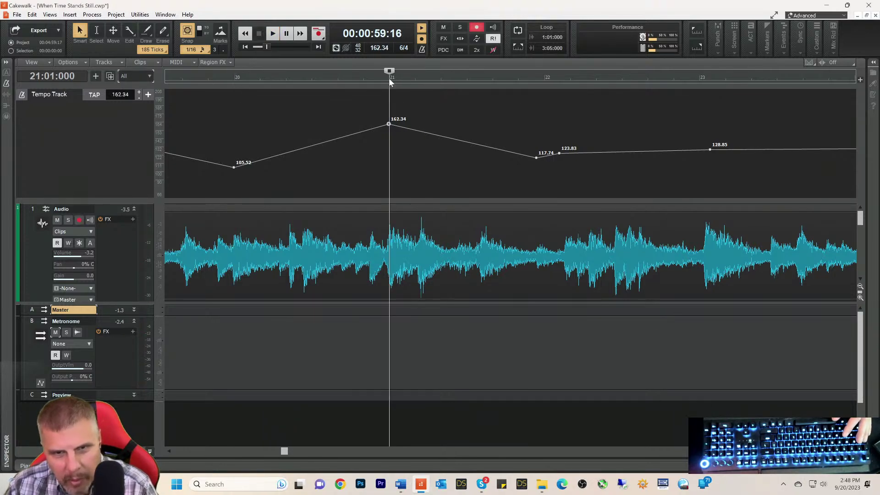
key(space)
key(space)
- Set the measure 21 tempo node to about 144.69 bpm and the measure 20 node to about 129.05 bpm, checking by playback
drag(389, 122, 389, 137)
drag(234, 171, 234, 149)
click(235, 79)
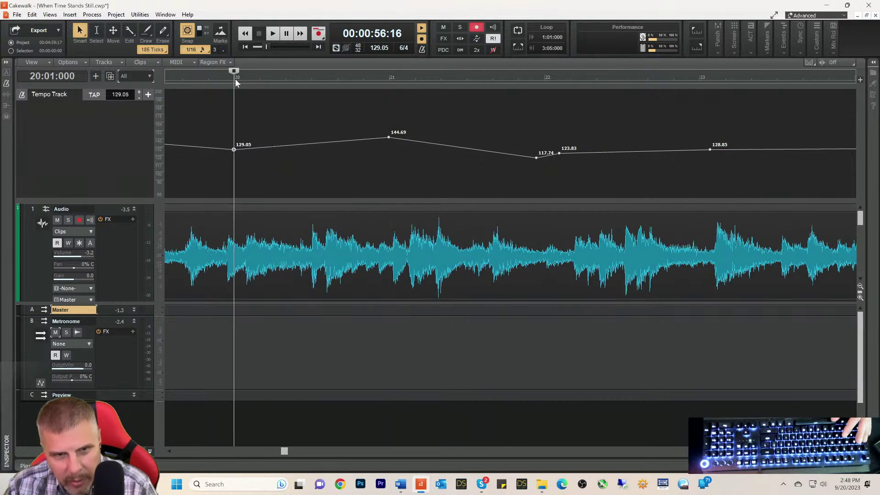
key(space)
key(space)
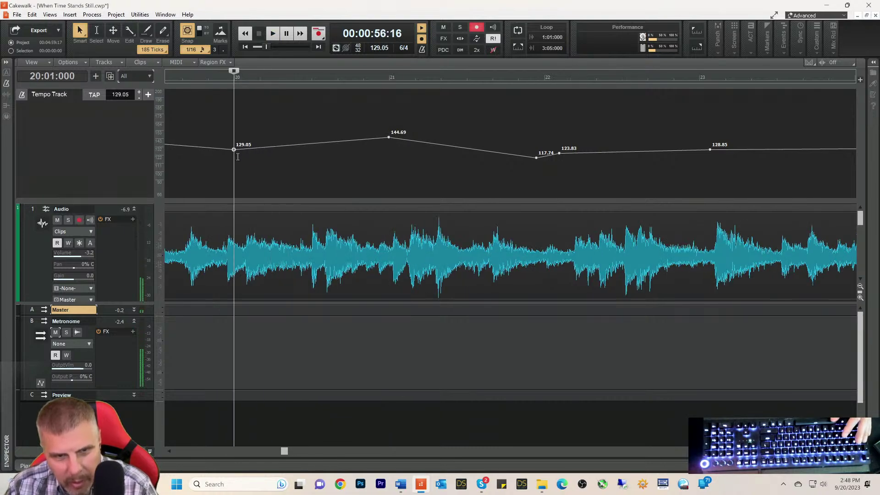
- Set tempo nodes of about 147.09 bpm half a beat before measure 20 and 127.88 bpm on its downbeat, checking by playback
drag(233, 150, 221, 136)
right_click(237, 156)
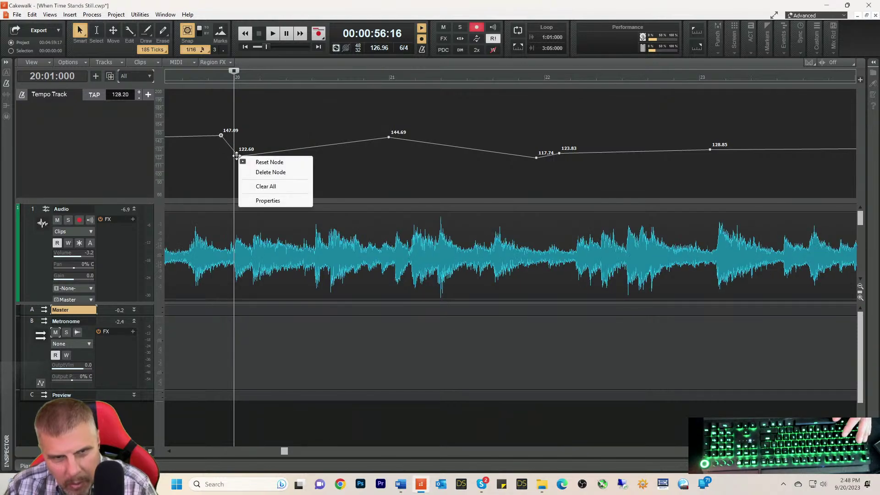
click(254, 174)
drag(241, 156, 235, 153)
key(space)
key(space)
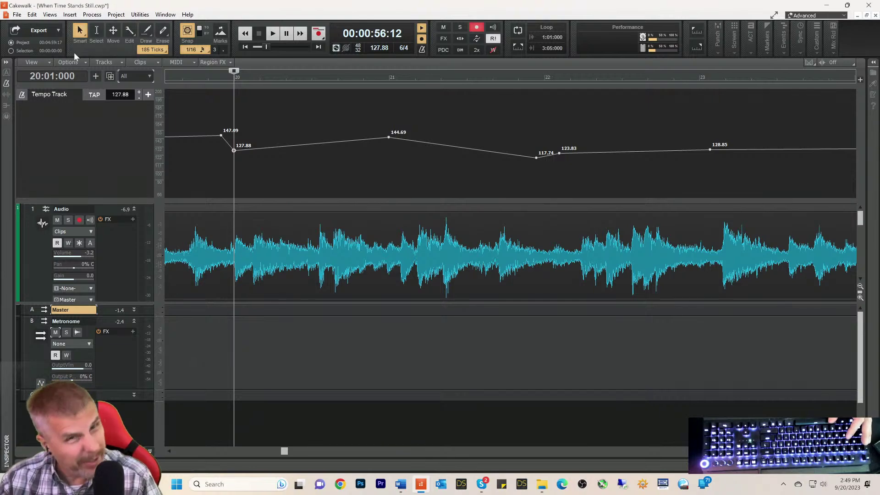
key(space)
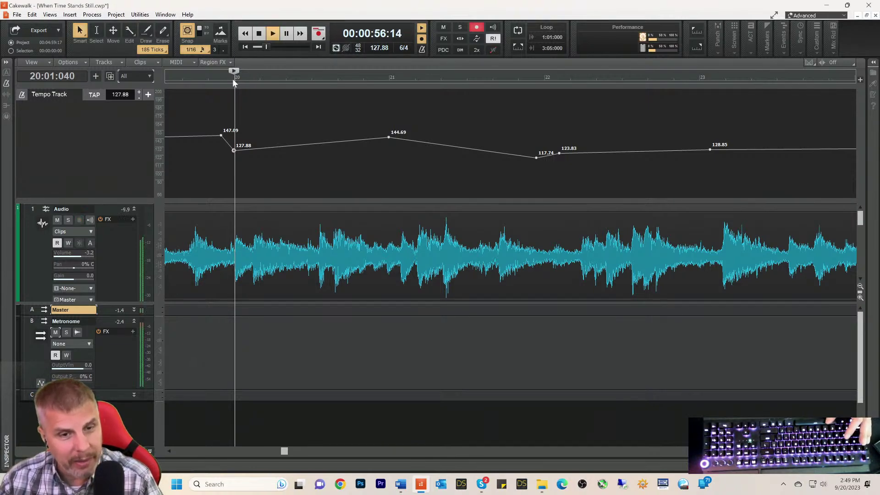
click(233, 81)
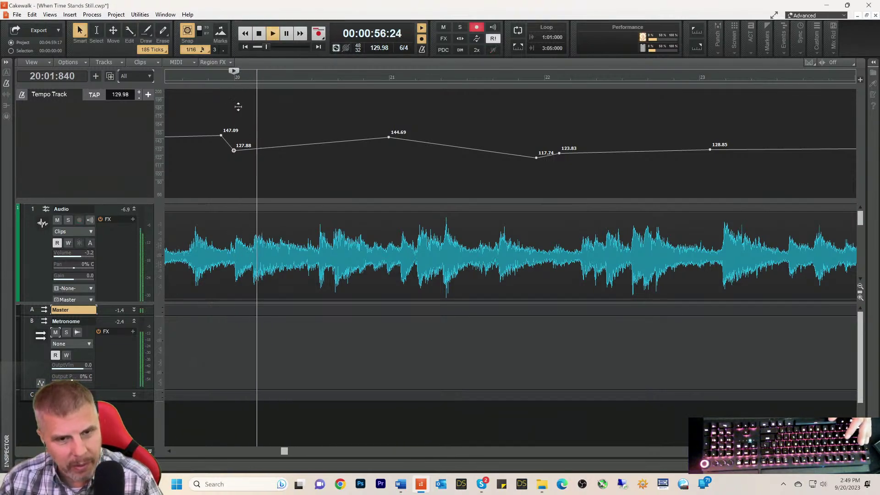
key(space)
key(space)
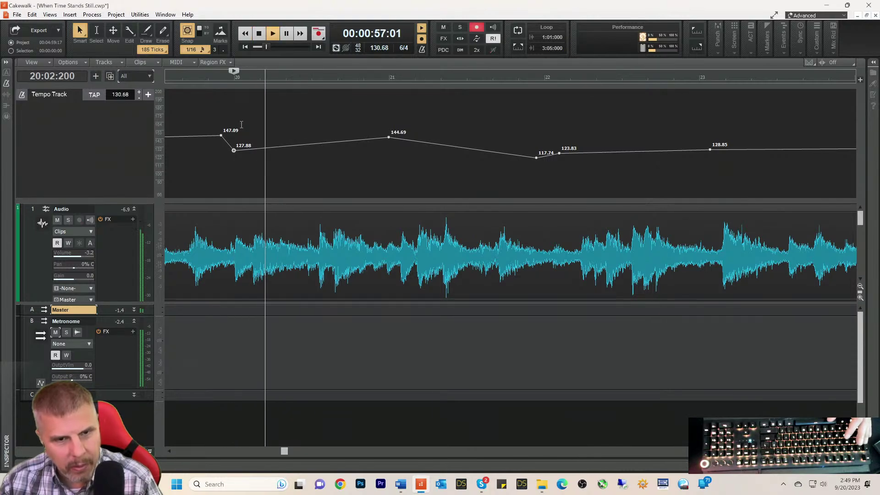
- Try raising the measure 20 downbeat tempo node to about 130.82 bpm, replaying the measure to check the metronome
key(space)
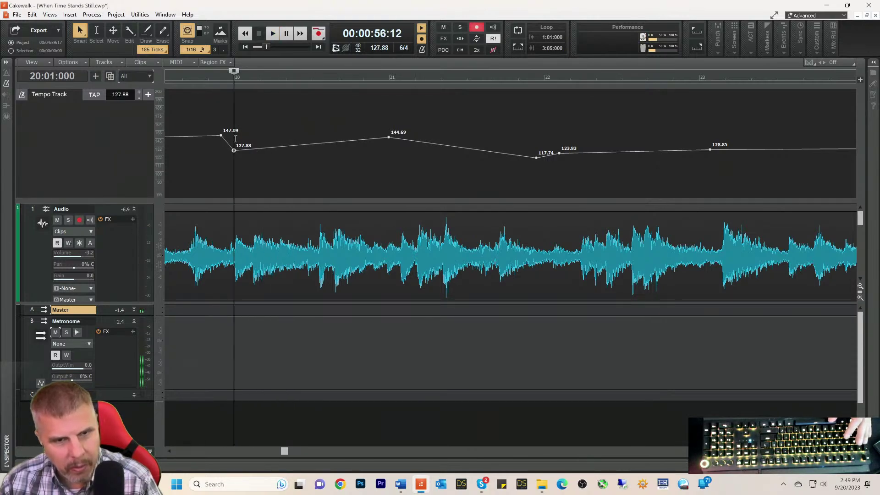
drag(234, 150, 234, 148)
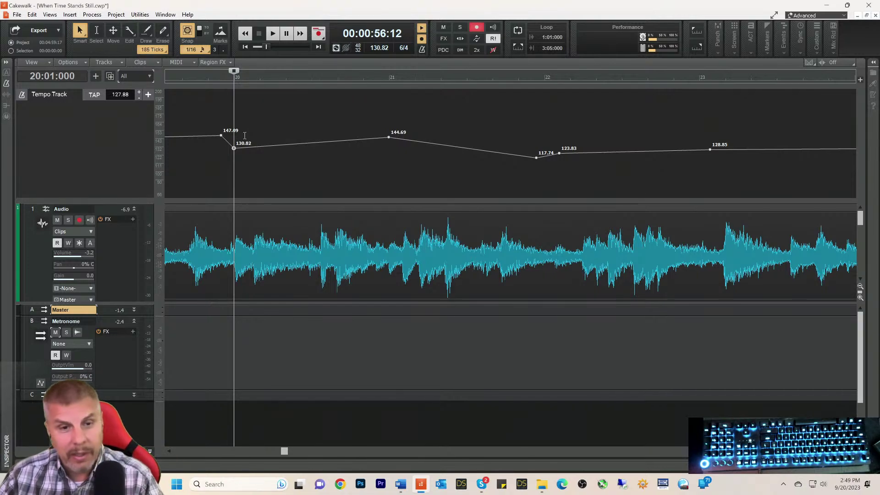
key(space)
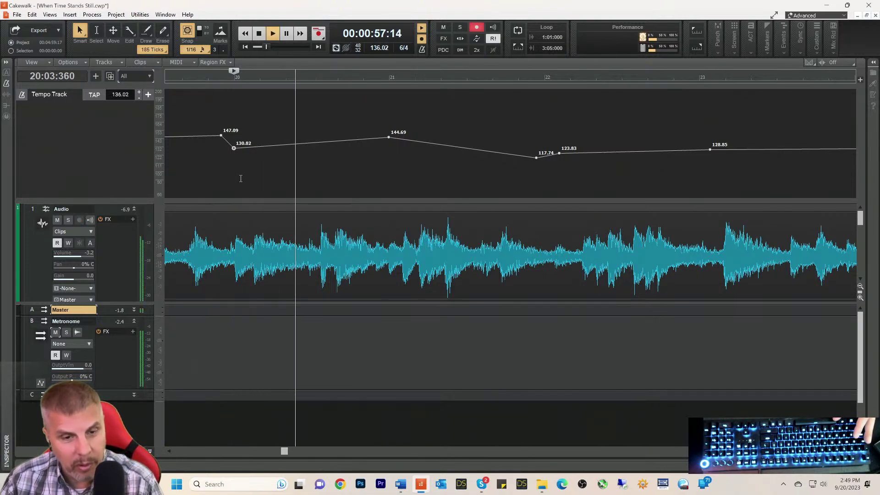
key(space)
key(space)
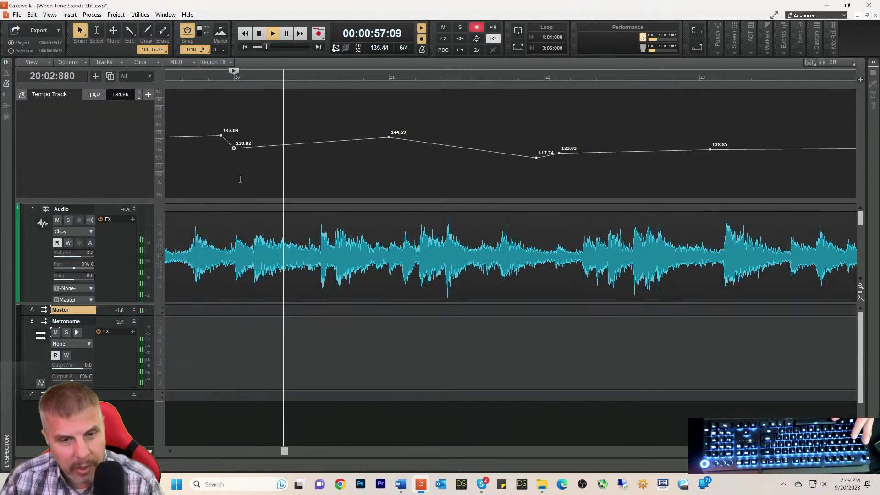
key(space)
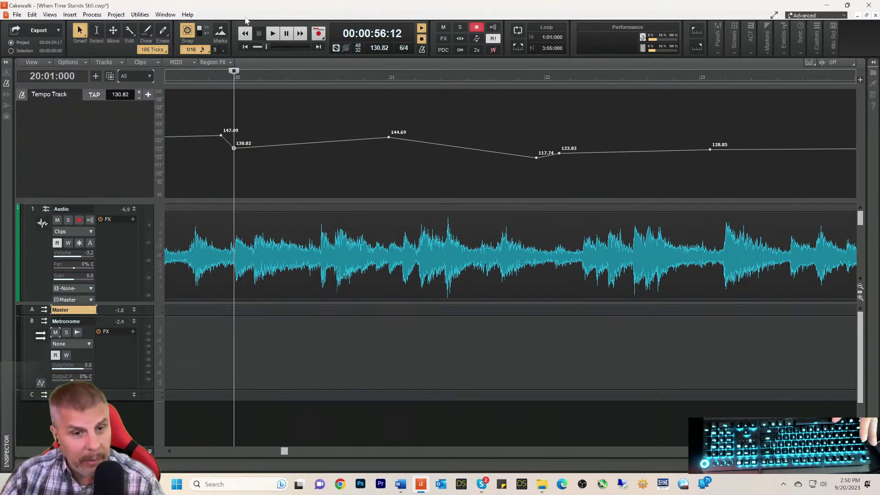
- Replay from measure 20 and try lowering its downbeat tempo node to about 97.29 bpm
key(space)
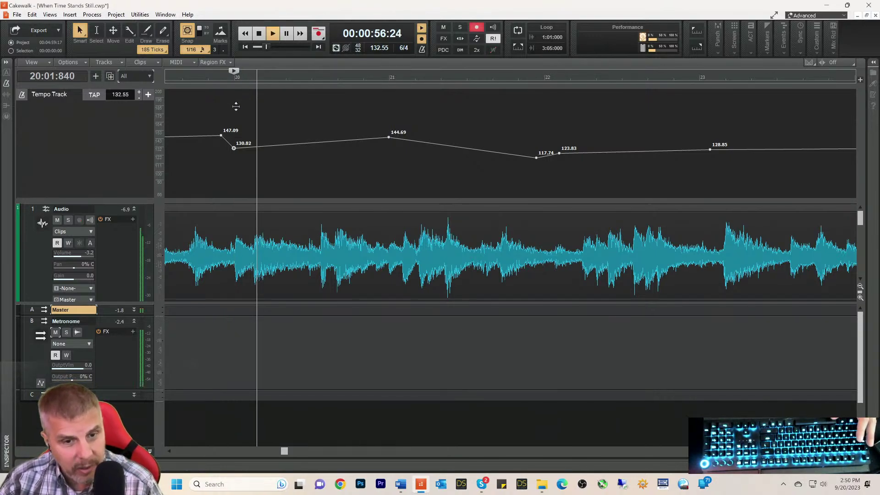
key(space)
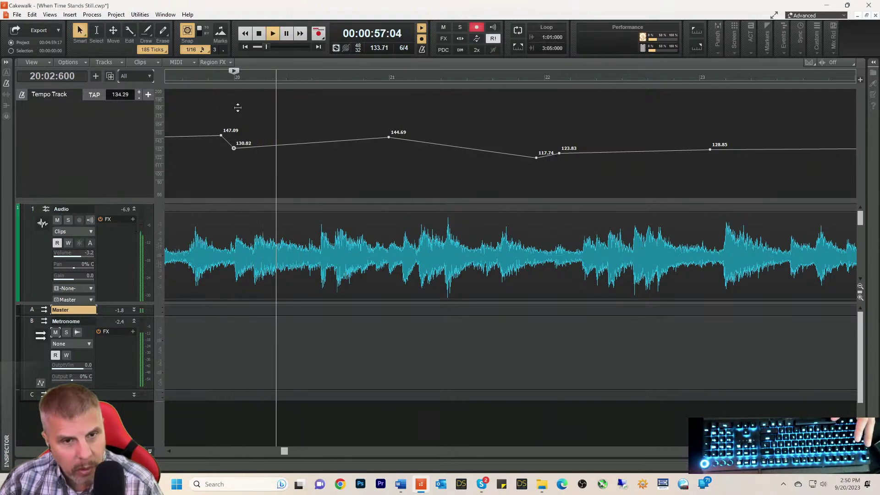
key(space)
key(space)
key(space)
drag(234, 146, 234, 174)
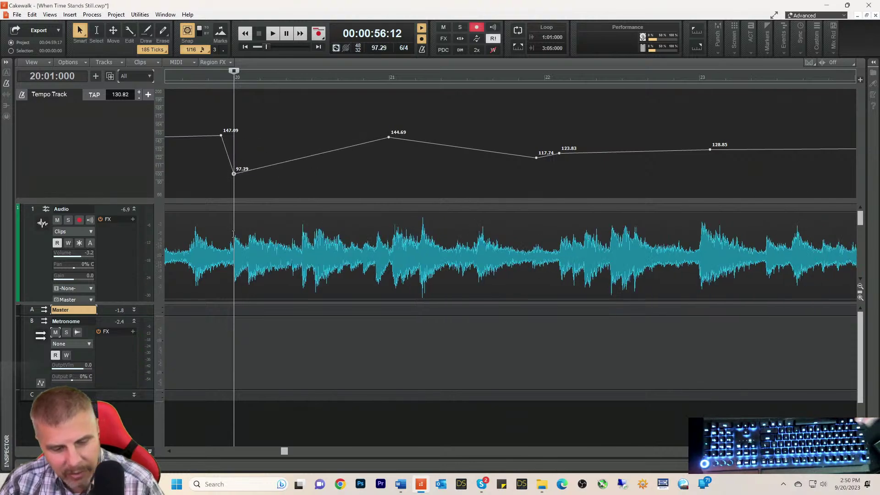
- Undo the recent tempo node edits around measure 20, including the node added half a beat before its downbeat
key(ctrl+z)
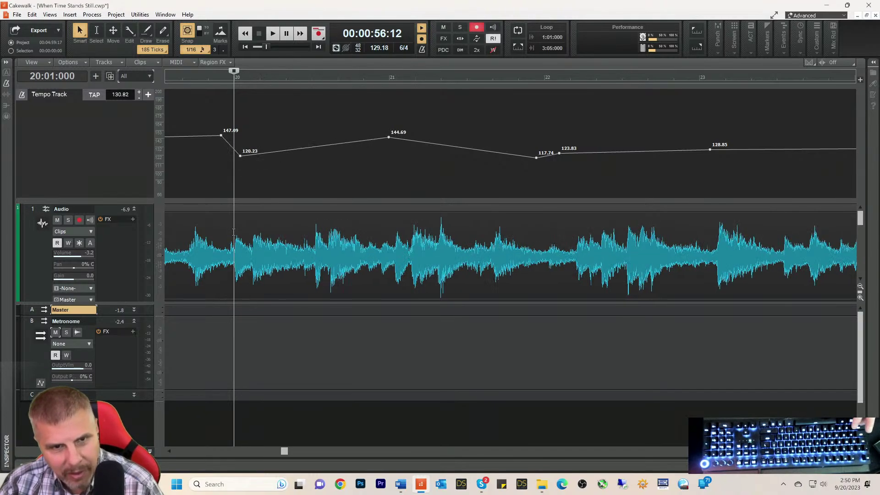
key(ctrl+z)
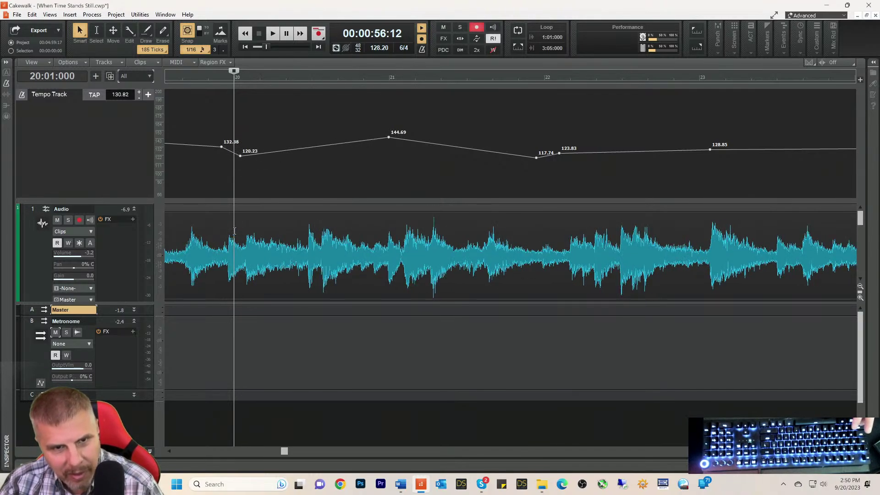
key(ctrl+z)
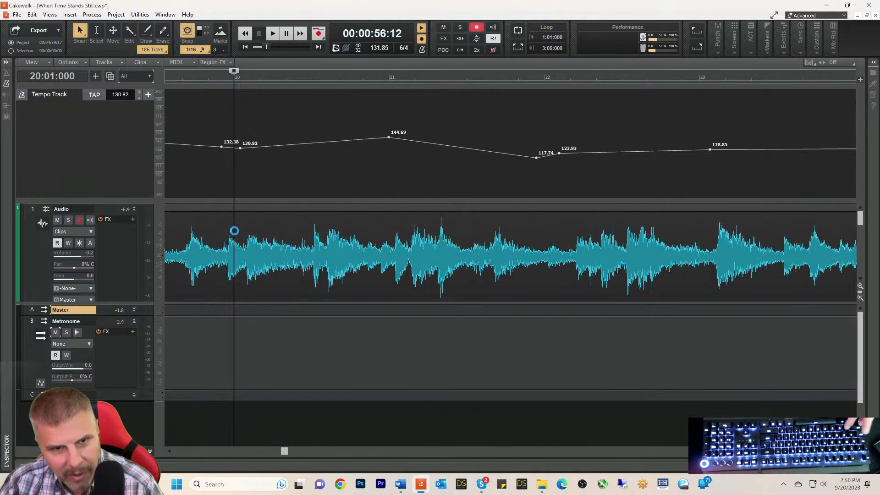
key(ctrl+z)
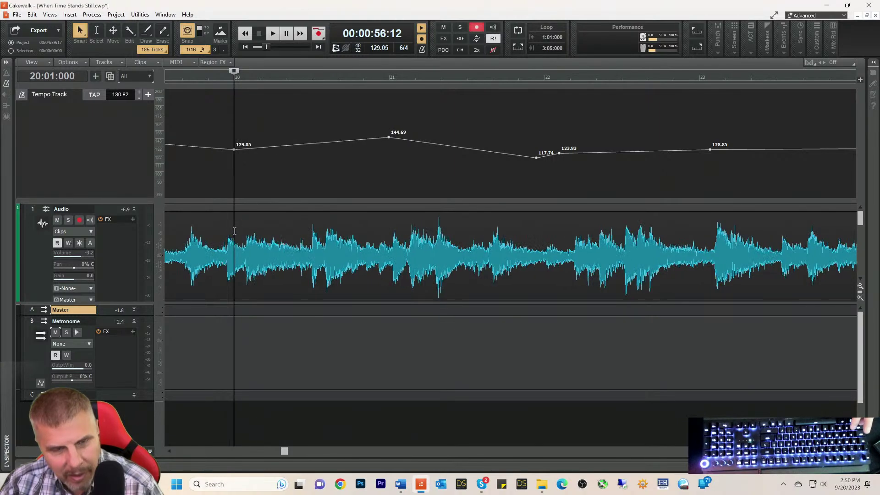
key(ctrl+z)
- Replay the start of measure 20 repeatedly to compare the metronome with the audio
key(space)
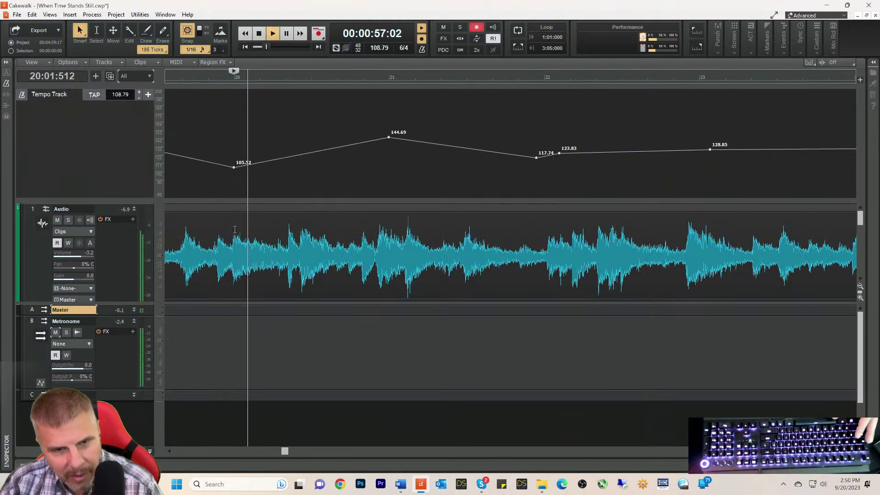
key(space)
key(space)
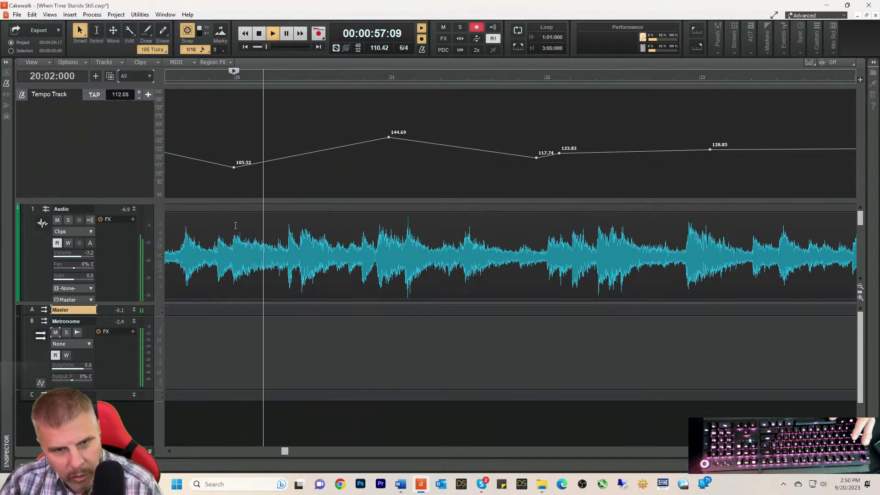
key(space)
key(space)
key(space)
- Add a tempo node of about 153.22 bpm half a beat after the measure 20 downbeat, checking by playback
drag(257, 162, 247, 130)
key(space)
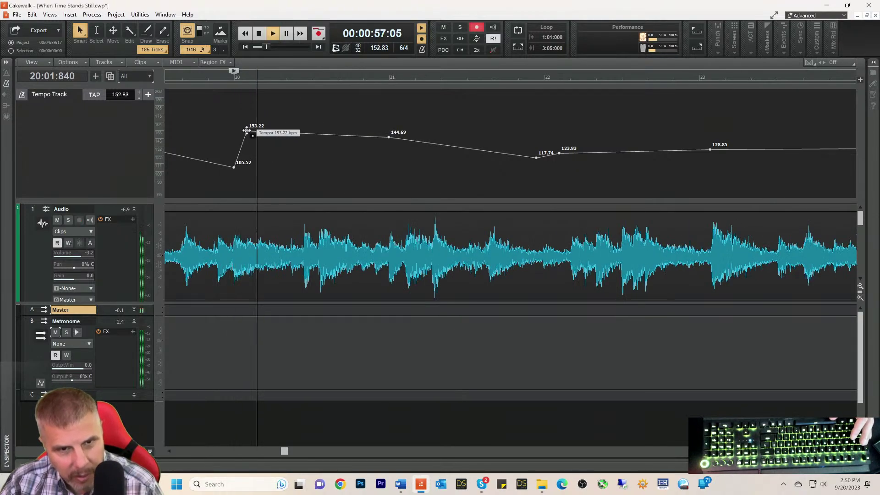
key(space)
key(space)
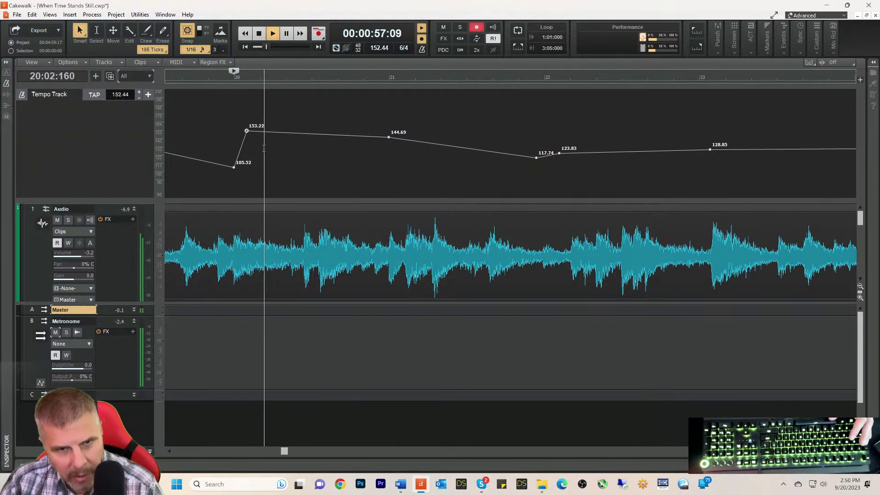
key(space)
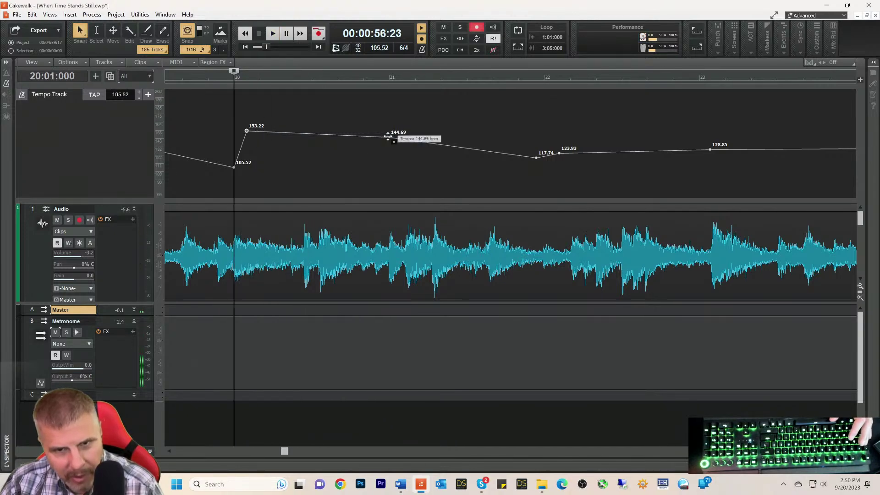
- Lower the measure 21 tempo node to about 118.80 bpm and check it by playing from measures 20 and 21
drag(388, 137, 388, 156)
key(space)
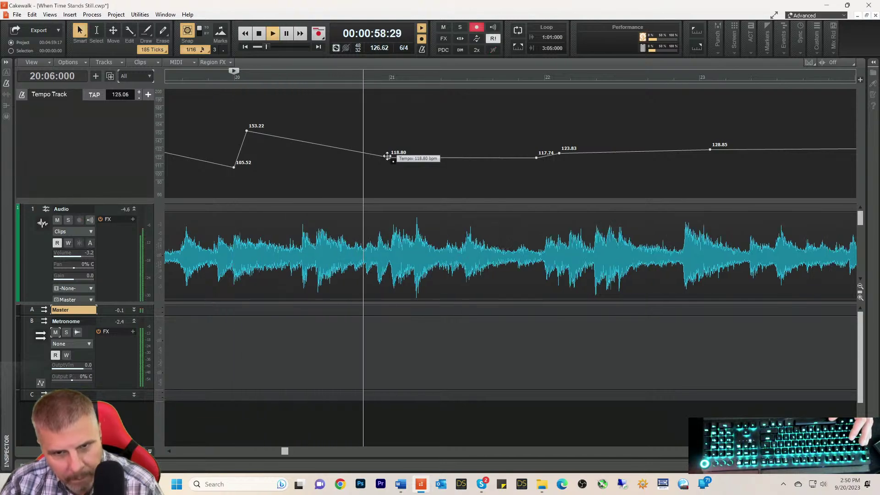
key(space)
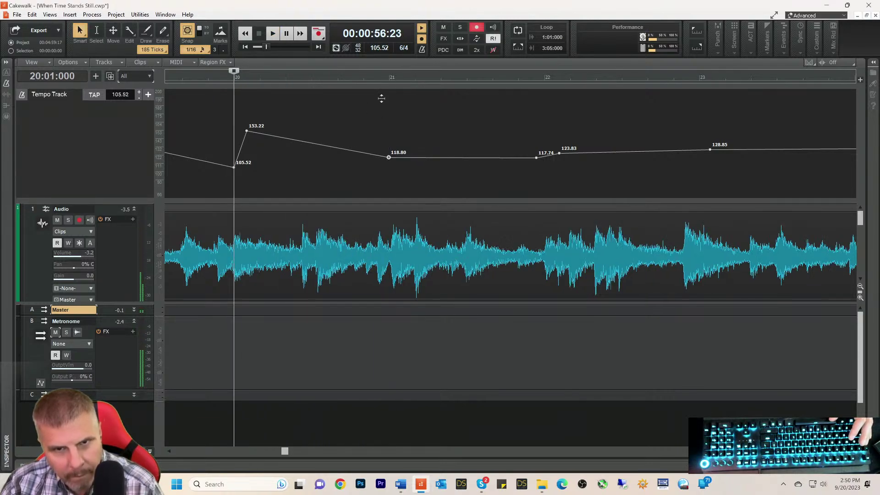
click(389, 81)
key(space)
key(space)
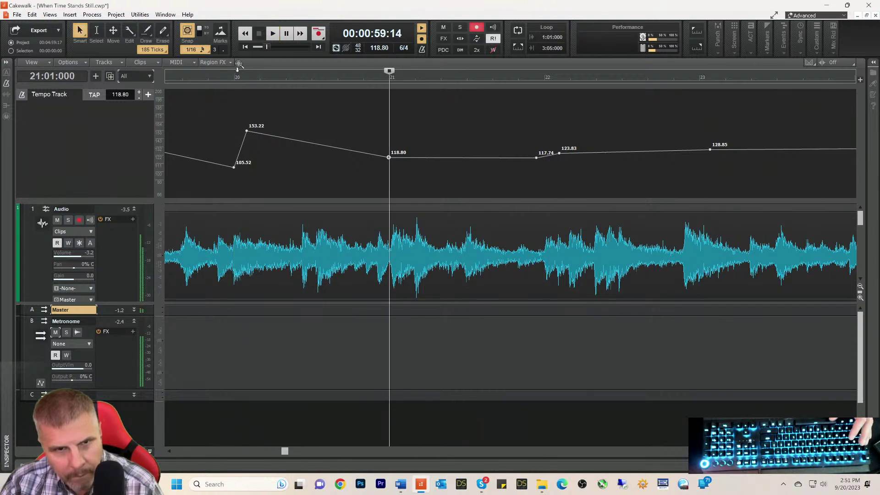
click(233, 80)
key(space)
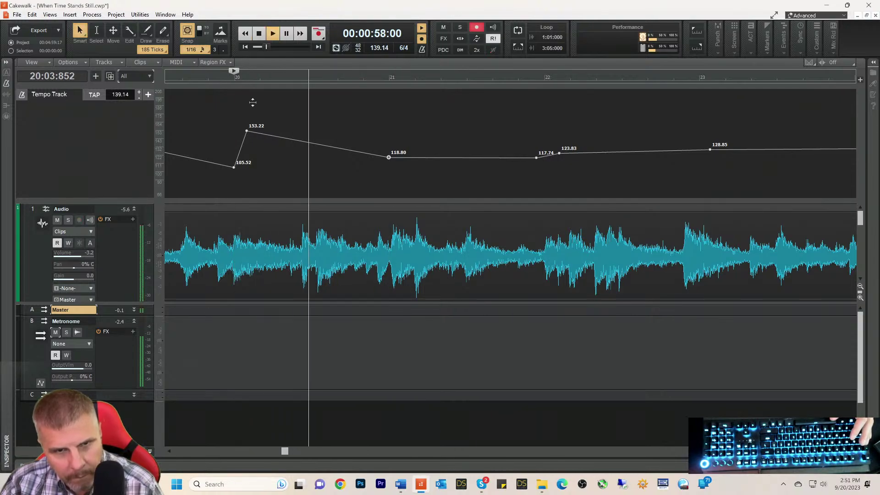
key(space)
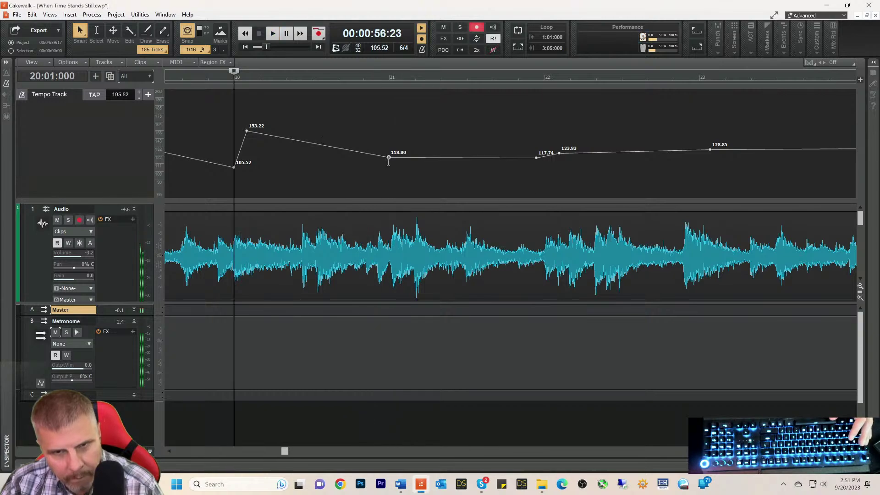
- Lower the measure 21 tempo node further to about 111.74 bpm, checking its downbeat by playback
drag(388, 159, 389, 162)
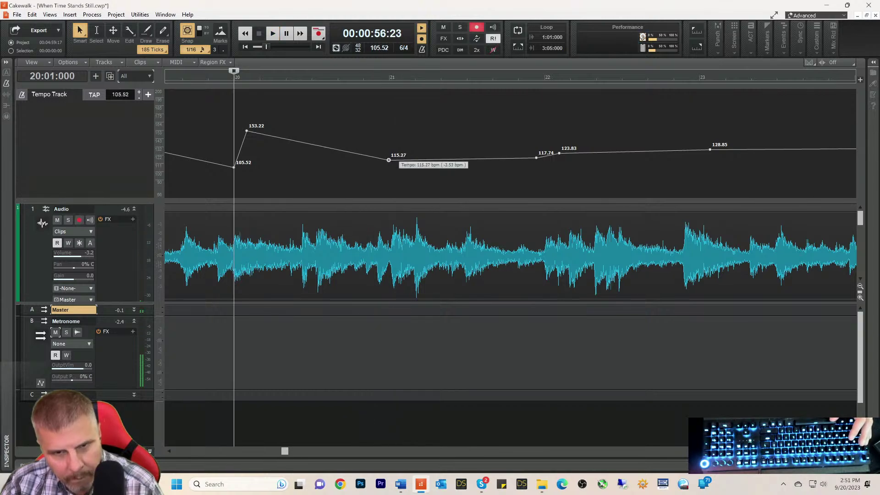
click(389, 81)
key(space)
key(space)
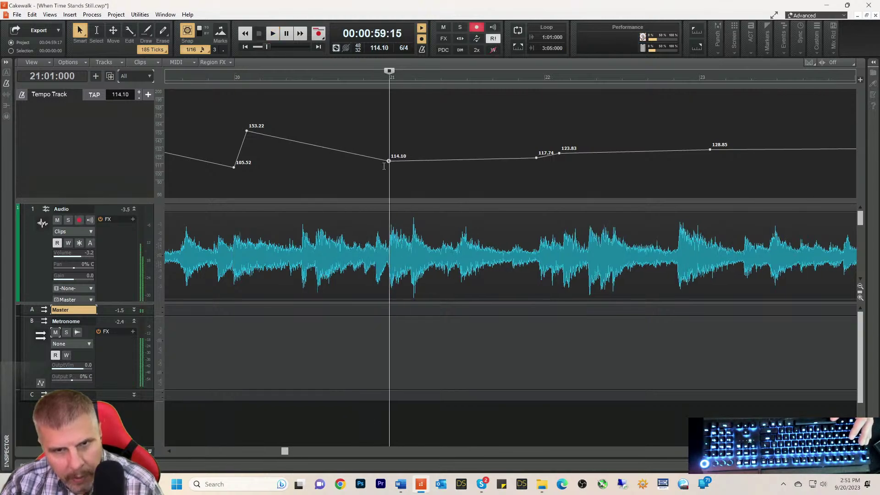
drag(390, 165, 389, 167)
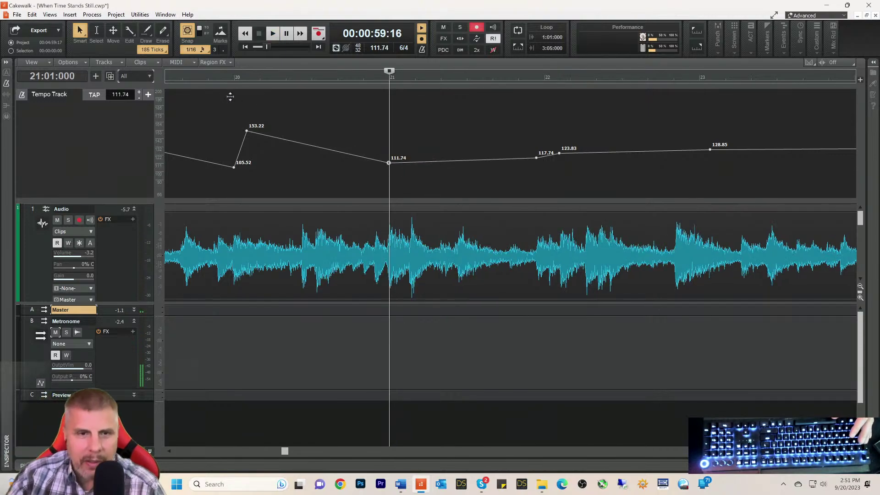
- Return to the measure 20 downbeat and replay it to check the metronome against the audio
click(233, 83)
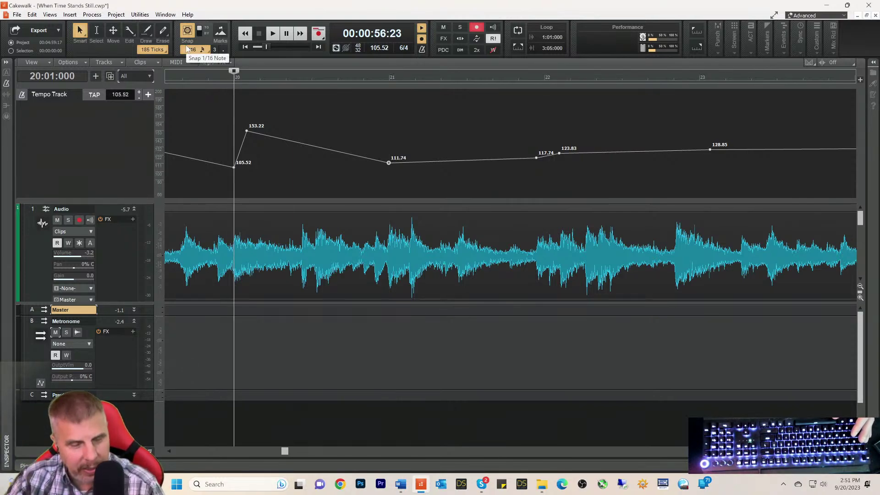
key(space)
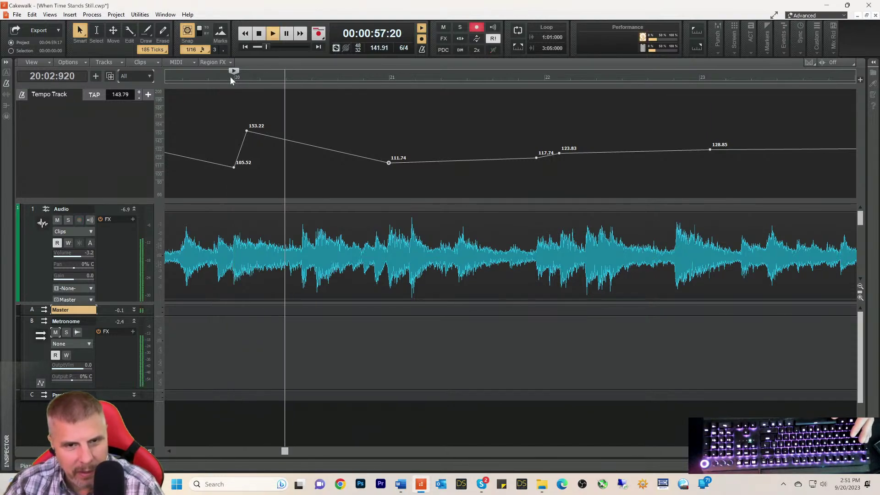
key(space)
key(space)
key(space)
key(space)
- Lower the tempo node half a beat after measure 20 to about 144.98 bpm, checking by playback
drag(247, 133, 246, 135)
key(space)
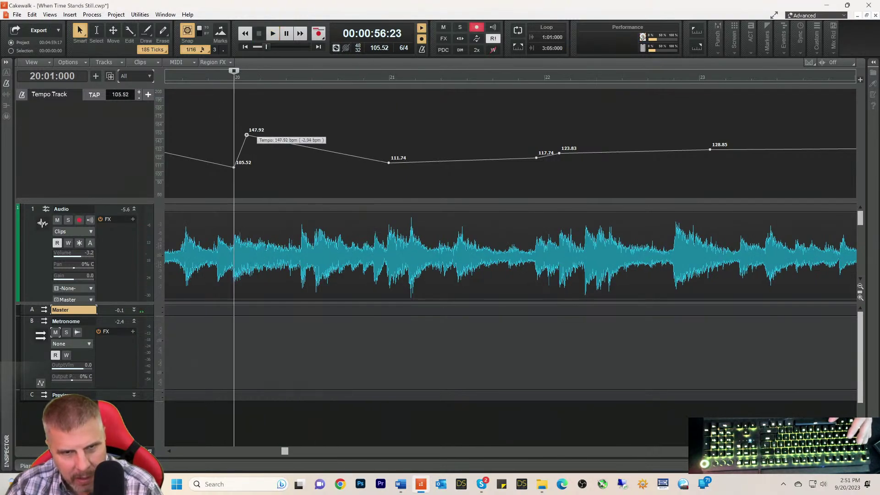
key(space)
key(space)
key(space)
drag(247, 137, 247, 139)
key(space)
key(space)
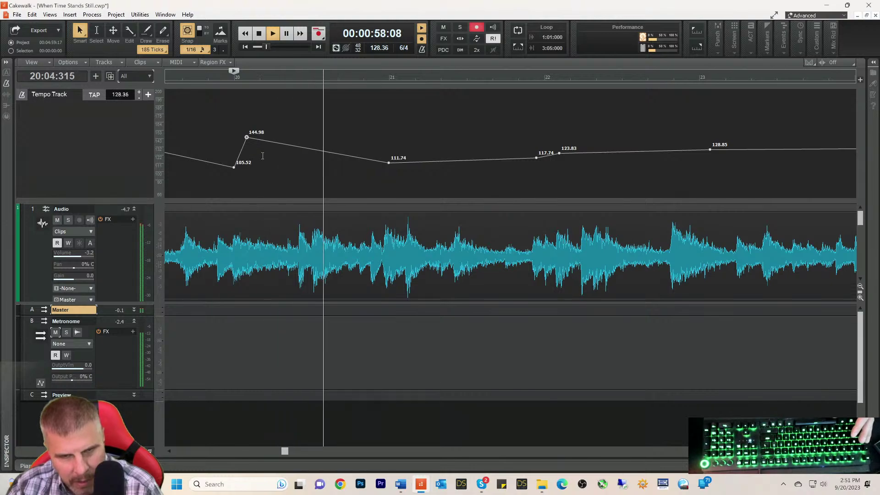
key(space)
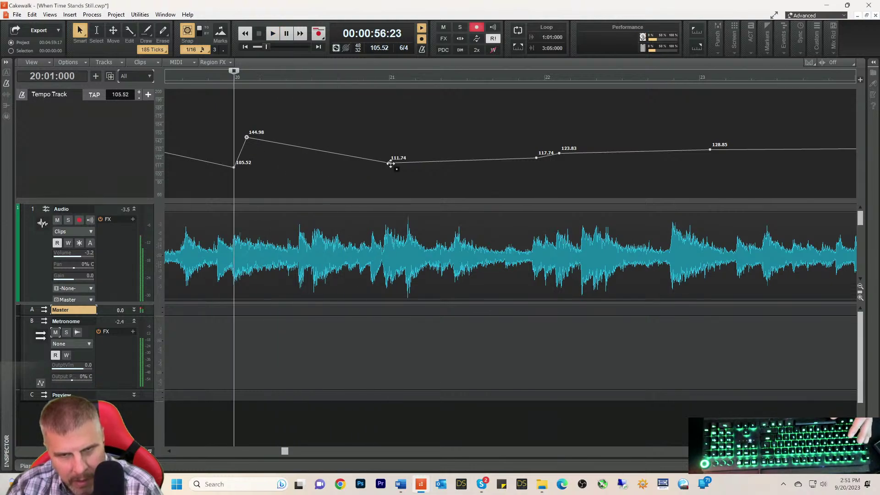
- Reset the measure 21 tempo node and bring it to about 120.57 bpm, playing back from just before measure 20
mouse_move(388, 164)
mouse_down()
mouse_move(386, 171)
mouse_move(390, 161)
mouse_up()
right_click(387, 164)
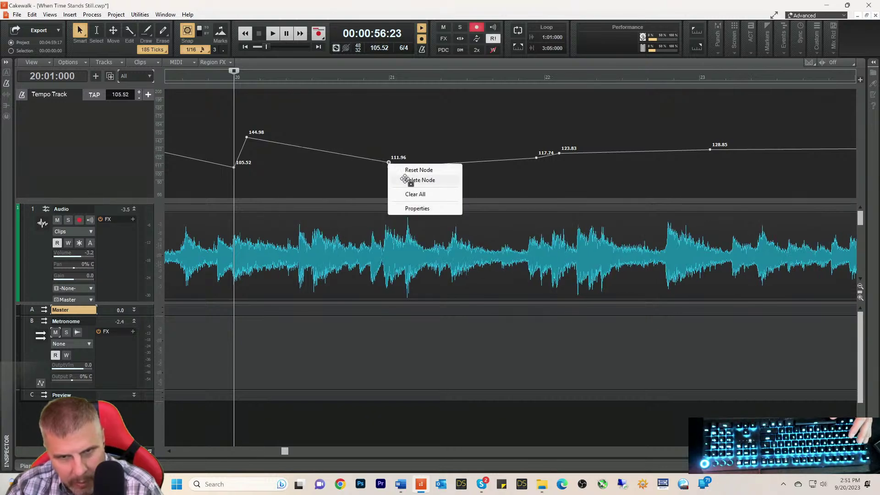
click(412, 170)
drag(389, 169, 389, 164)
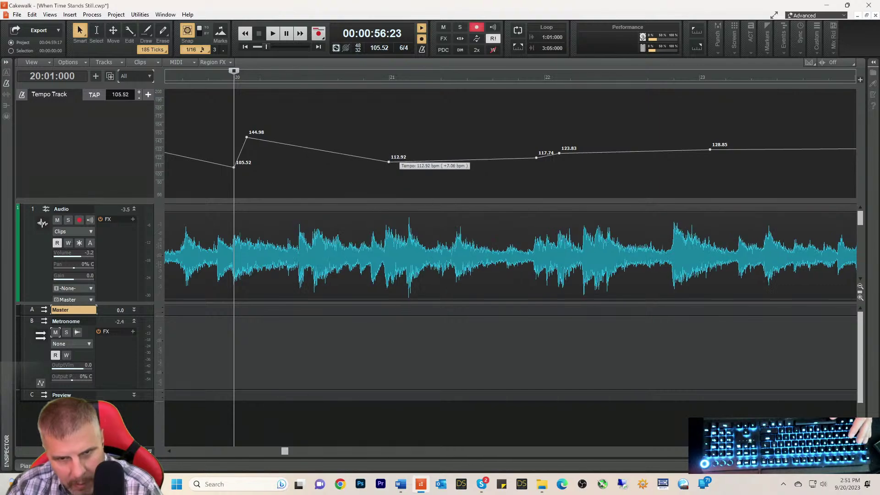
click(388, 81)
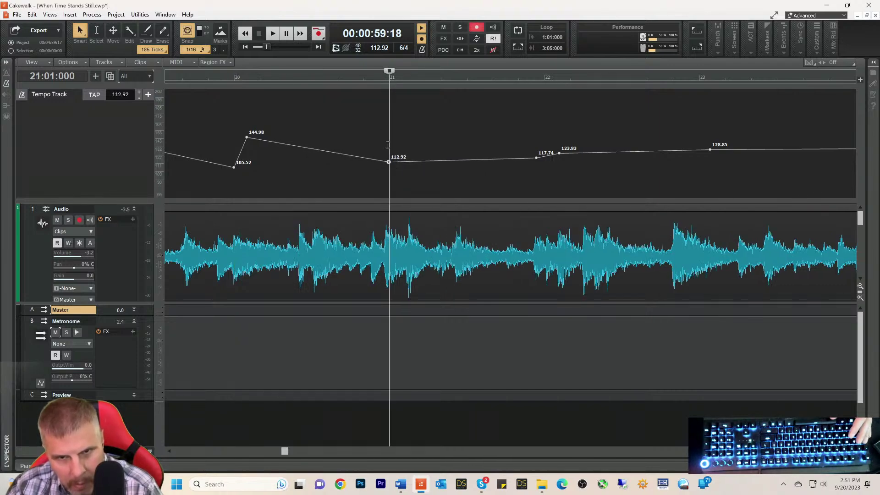
drag(390, 161, 391, 159)
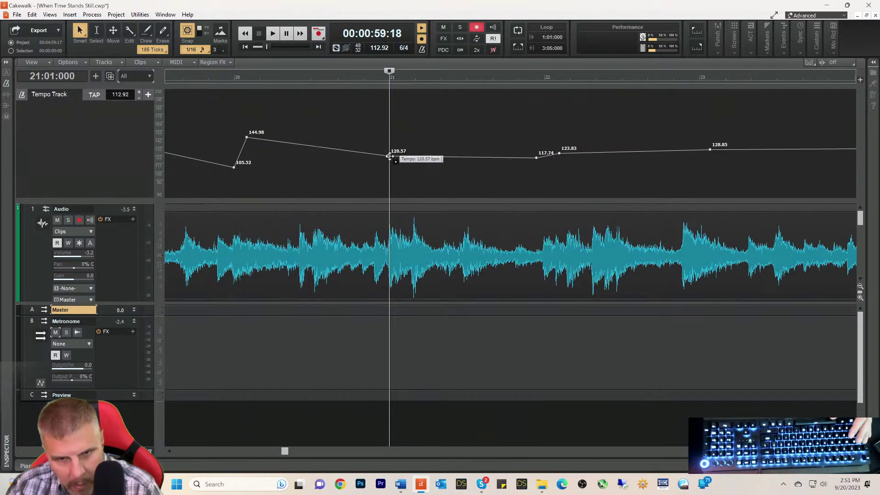
click(216, 79)
key(space)
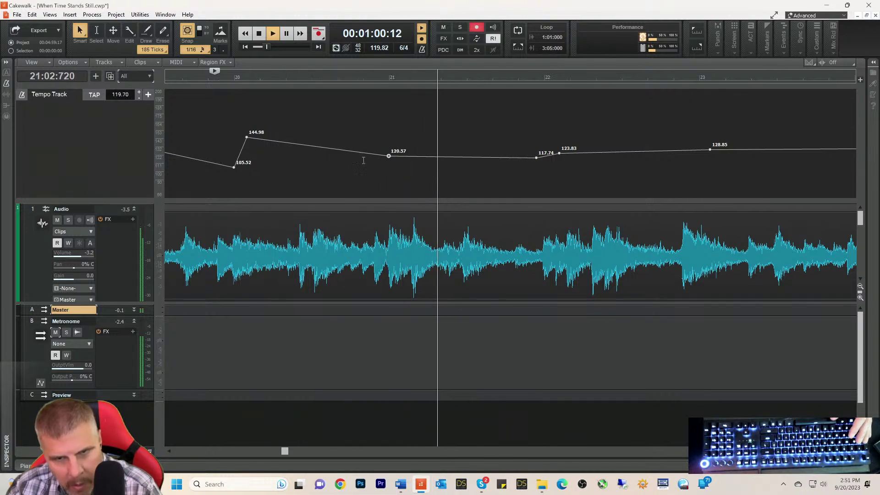
- Play back from the measure 21 downbeat to check the metronome against the audio
key(space)
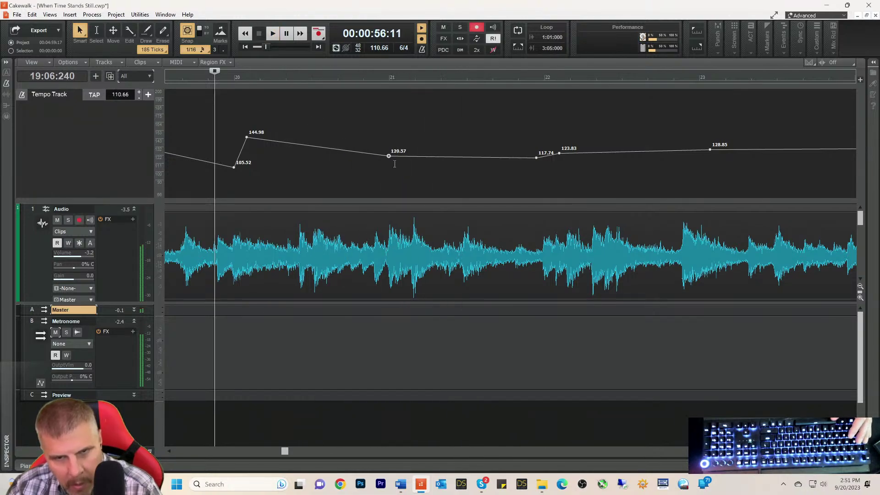
click(390, 80)
key(space)
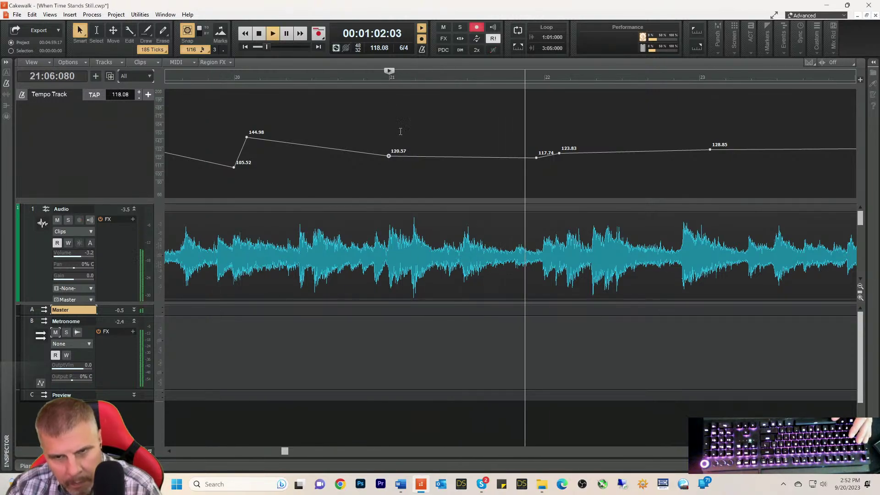
key(space)
- Move the tempo node just before measure 22 onto its downbeat at about 121.27 bpm, and play back from just before measure 21
click(545, 78)
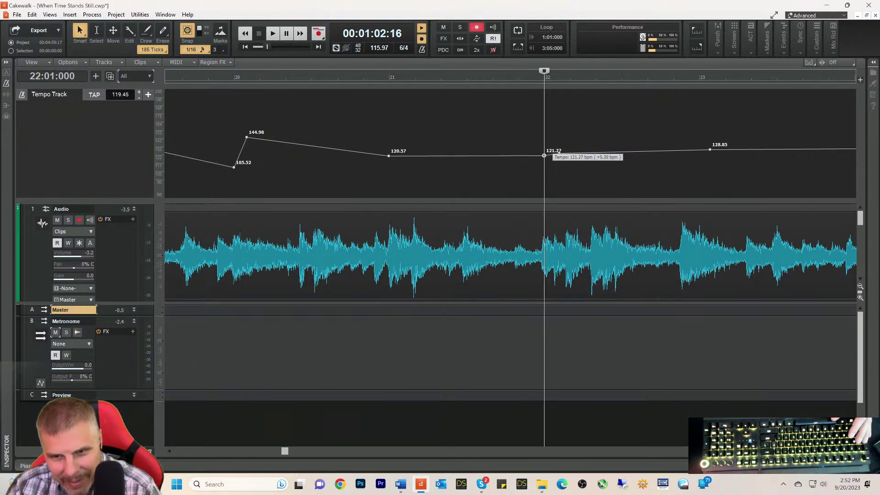
drag(545, 156, 544, 155)
click(372, 78)
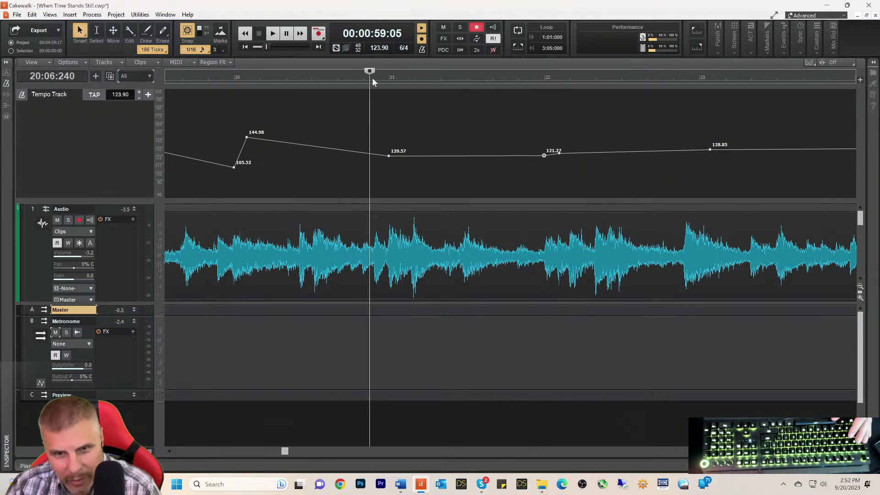
key(space)
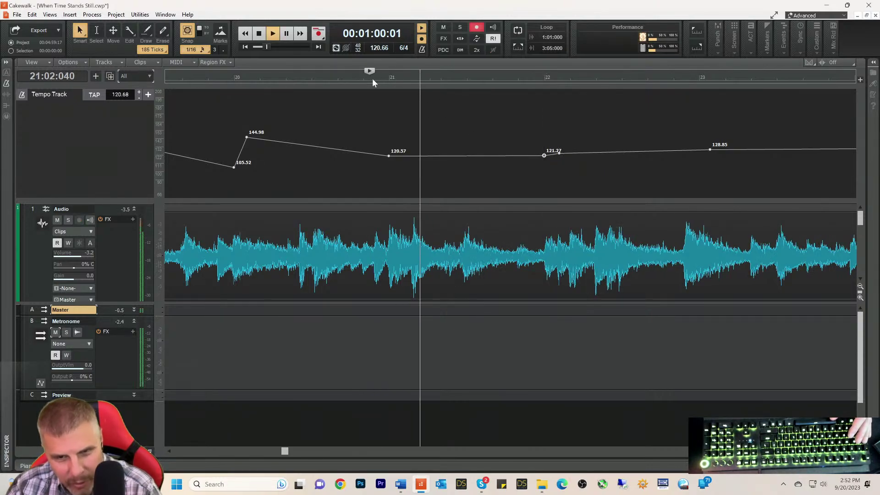
click(373, 81)
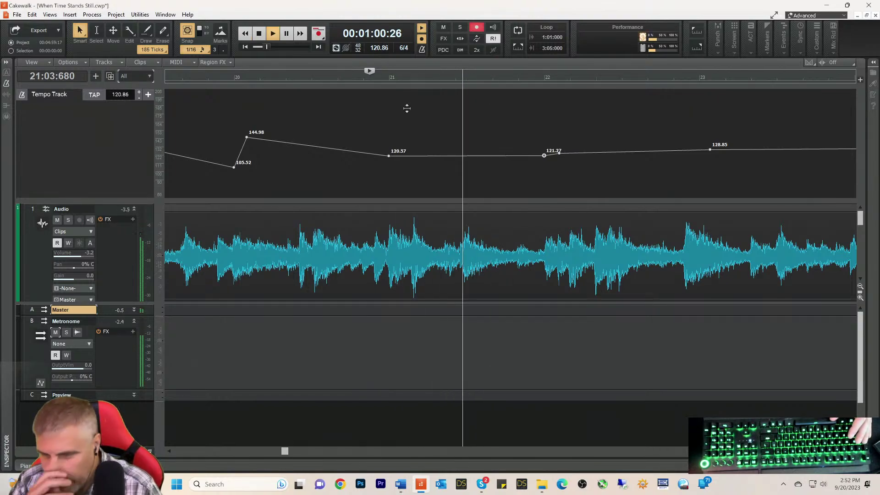
key(space)
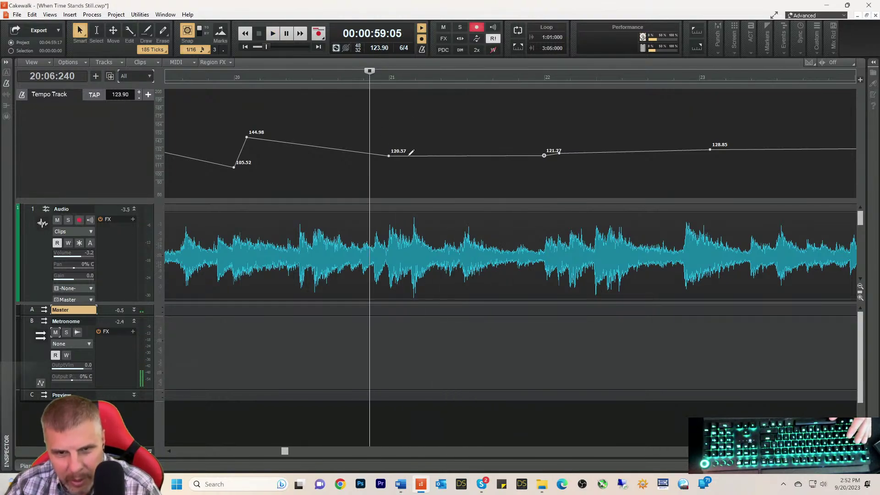
- Try a tempo node in the first beat of measure 21, lowered to about 106.88 bpm, and delete it after playback checks
mouse_move(409, 156)
mouse_down()
mouse_move(402, 146)
mouse_move(403, 160)
mouse_up()
key(space)
key(space)
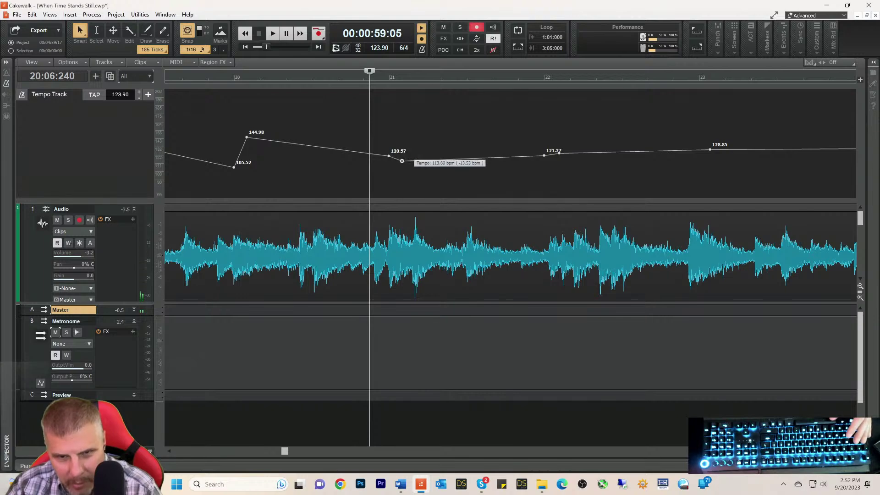
key(space)
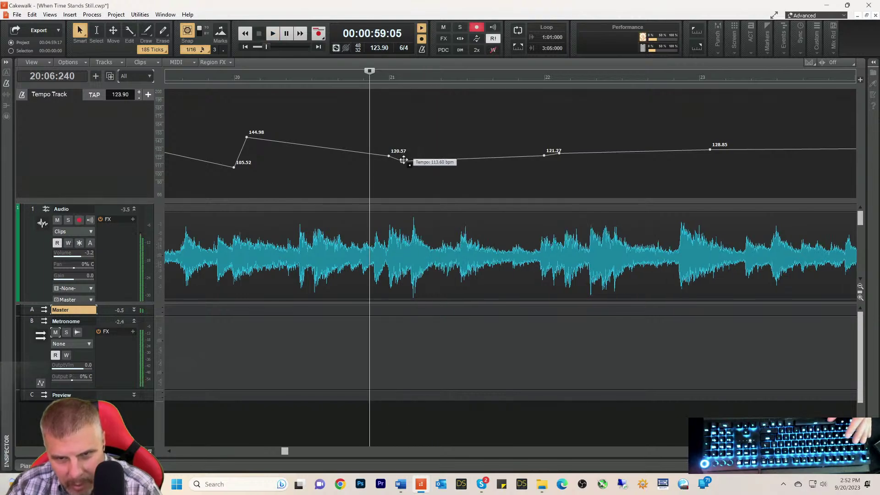
key(space)
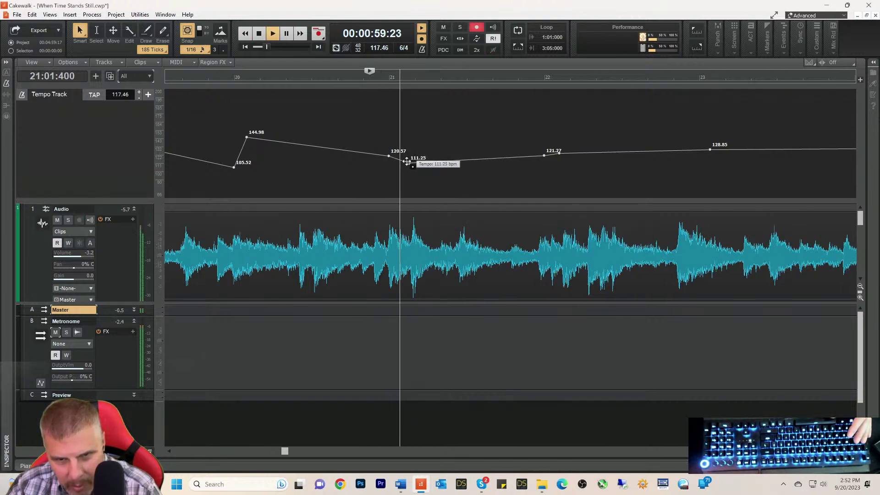
drag(407, 162, 407, 167)
key(space)
key(space)
key(space)
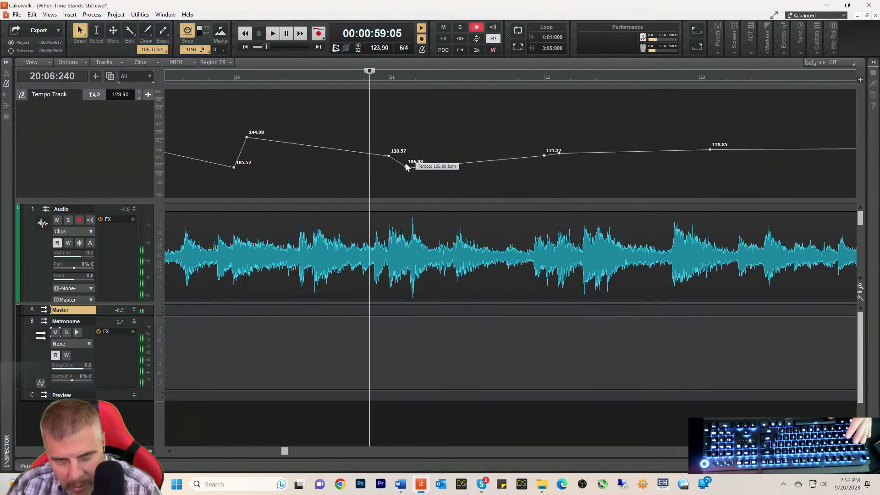
right_click(406, 166)
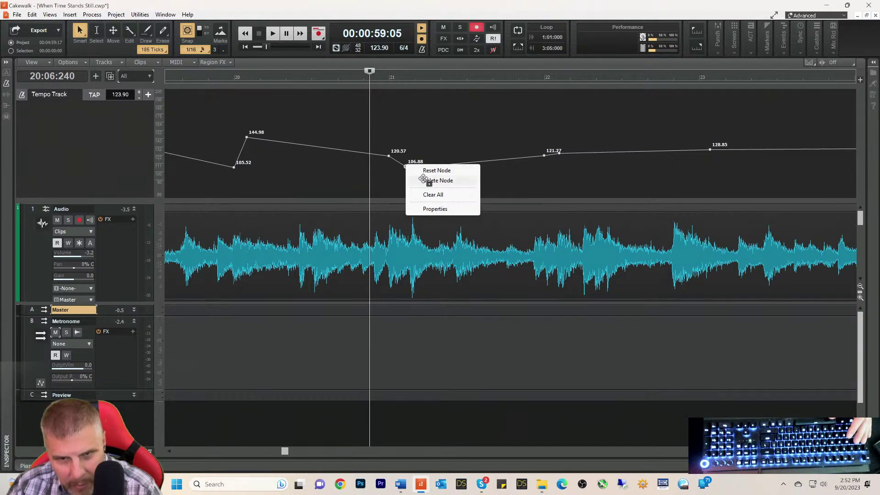
click(423, 180)
- Place a tempo node in the first beat of measure 21 at about 134.78 bpm, checking by playback
drag(410, 168, 408, 144)
key(space)
key(space)
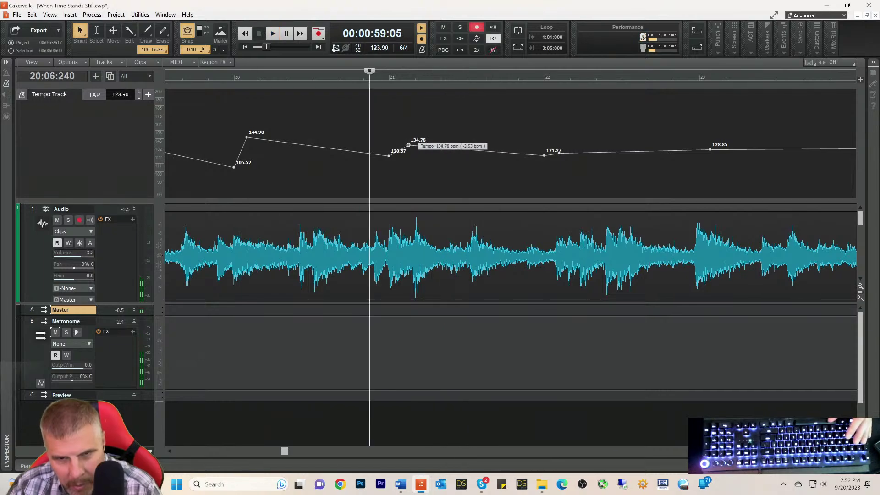
key(space)
key(space)
key(space)
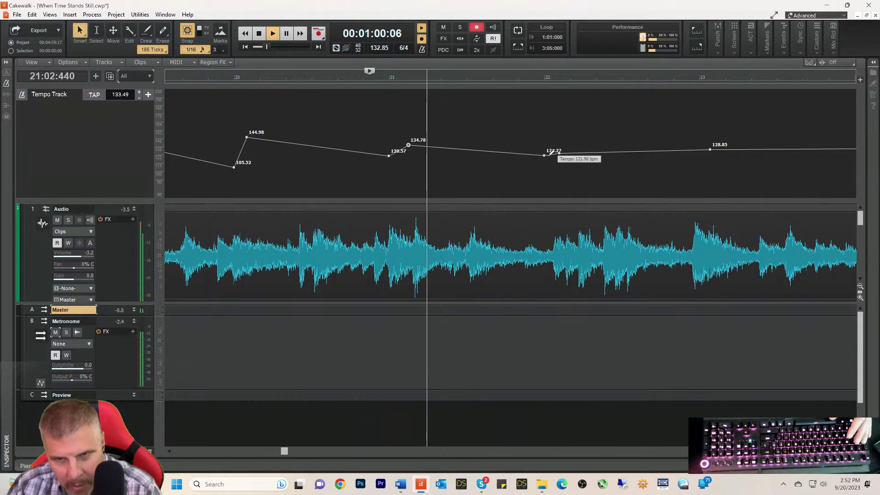
- Lower the tempo node on the measure 22 downbeat to about 104.80 bpm, with the playhead at measure 22 as reference
click(545, 80)
key(space)
drag(545, 156, 542, 167)
key(space)
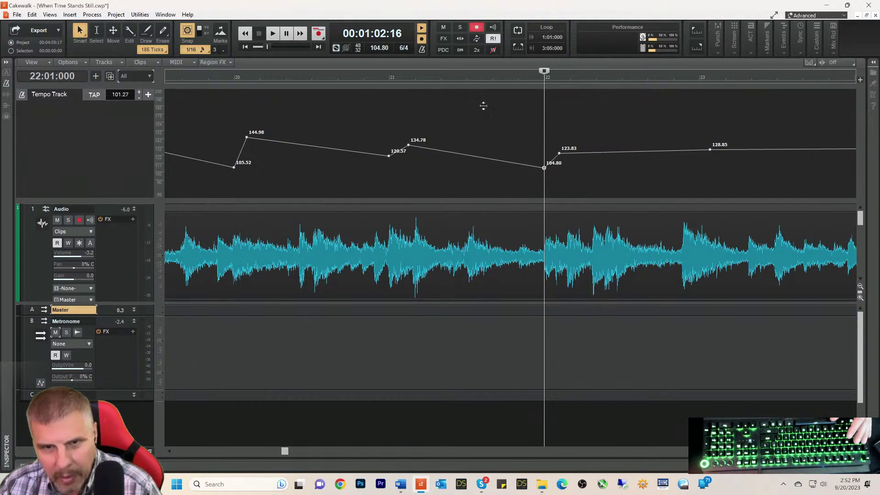
- Replay measure 21 from just before its downbeat to check the metronome through to measure 22
click(374, 78)
key(space)
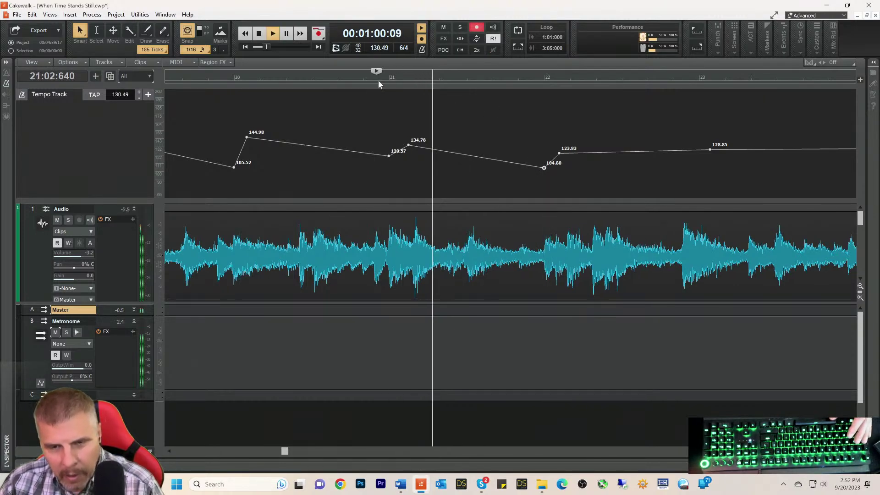
key(space)
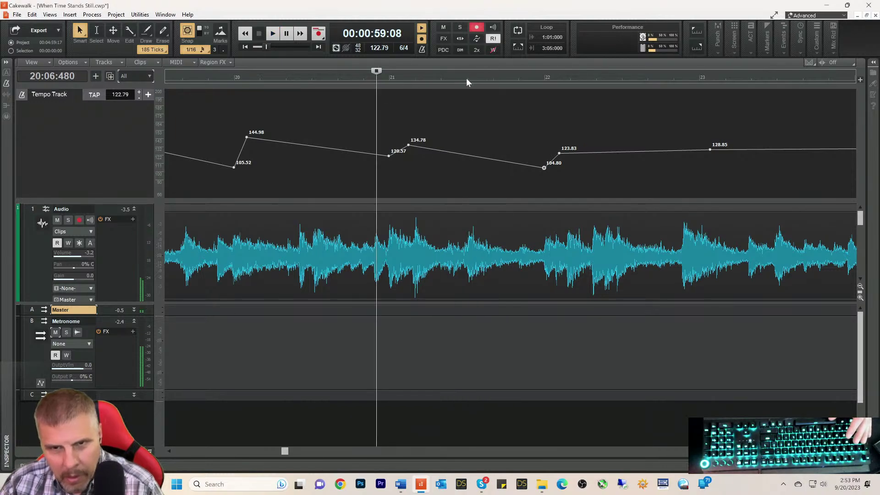
click(467, 80)
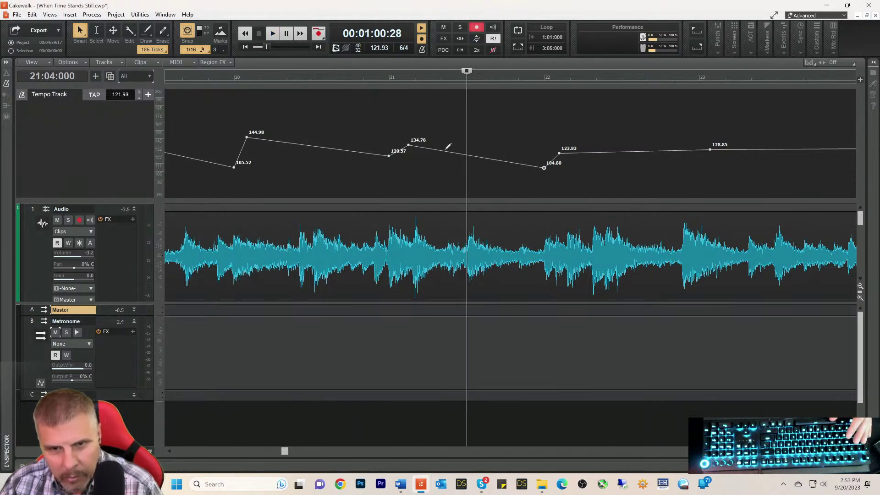
click(381, 81)
key(space)
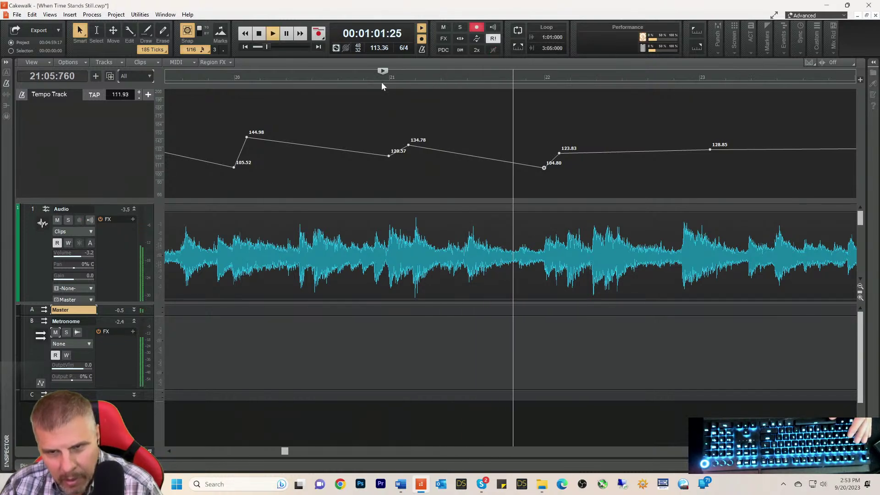
key(space)
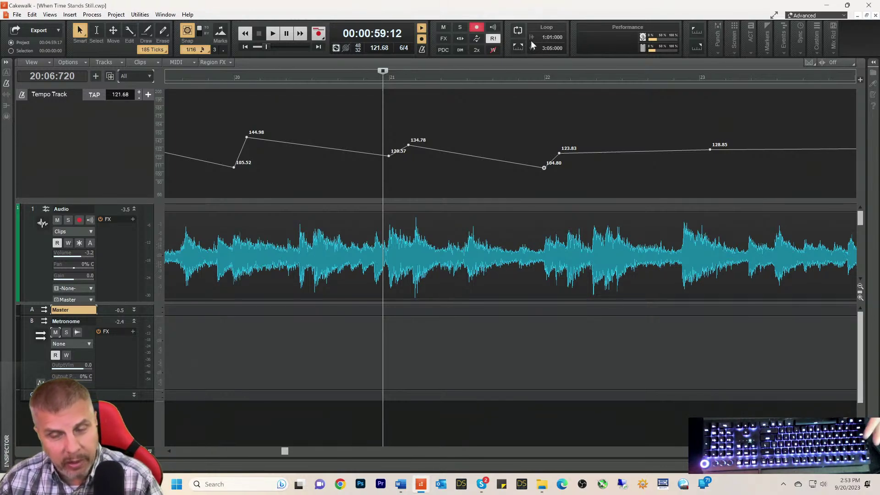
key(space)
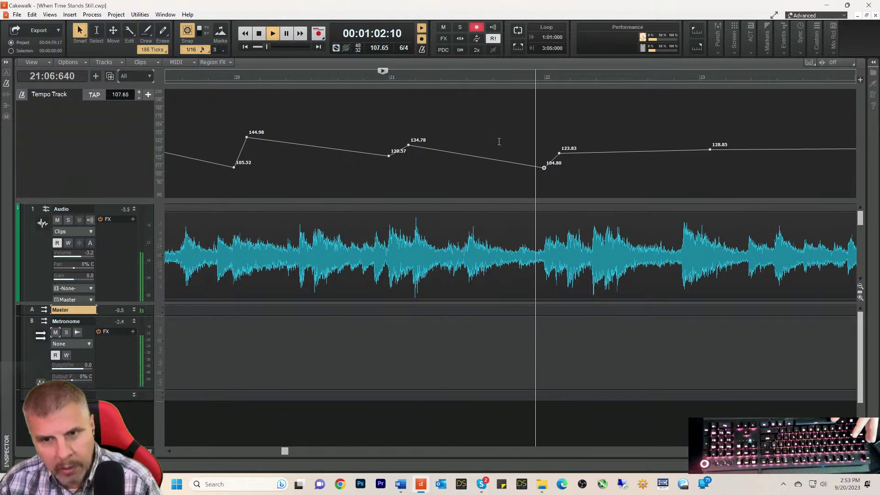
key(space)
- Play back from the measure 22 downbeat and from just before measure 23 to check the beat alignment
click(545, 78)
key(space)
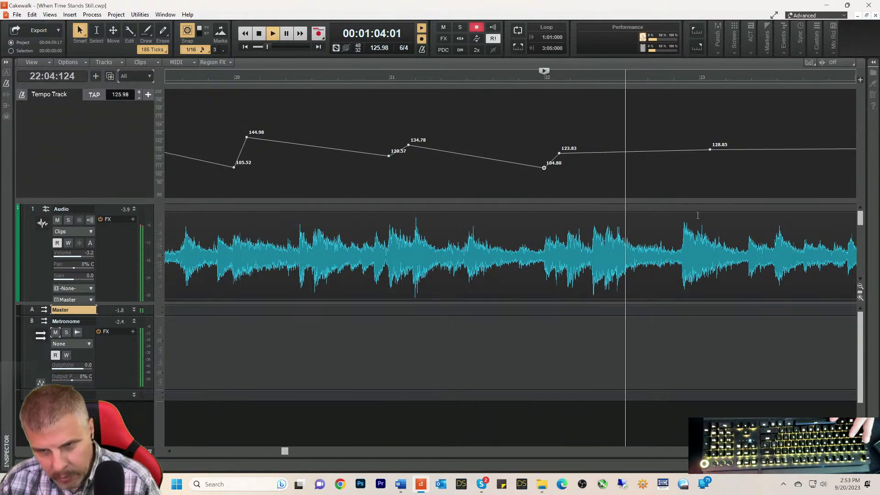
key(space)
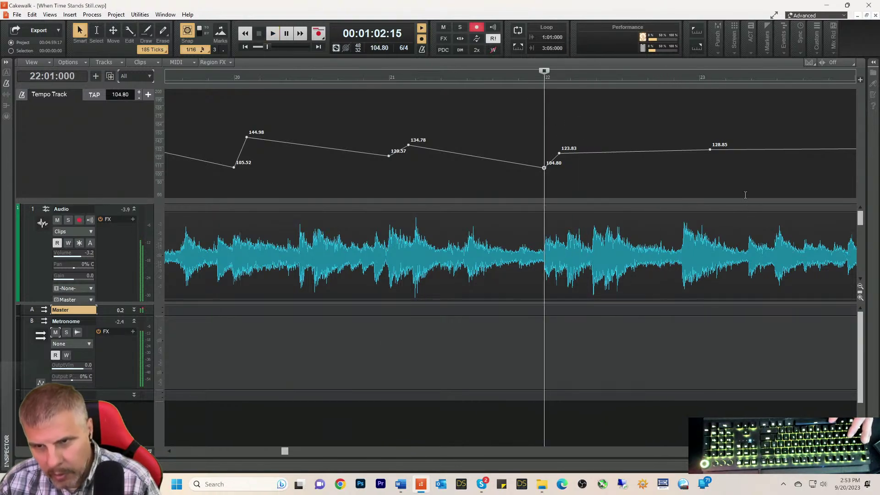
click(680, 77)
key(space)
key(space)
- Move the tempo node just after measure 23 onto its downbeat at about 130.61 bpm, and play back from measure 22
click(700, 83)
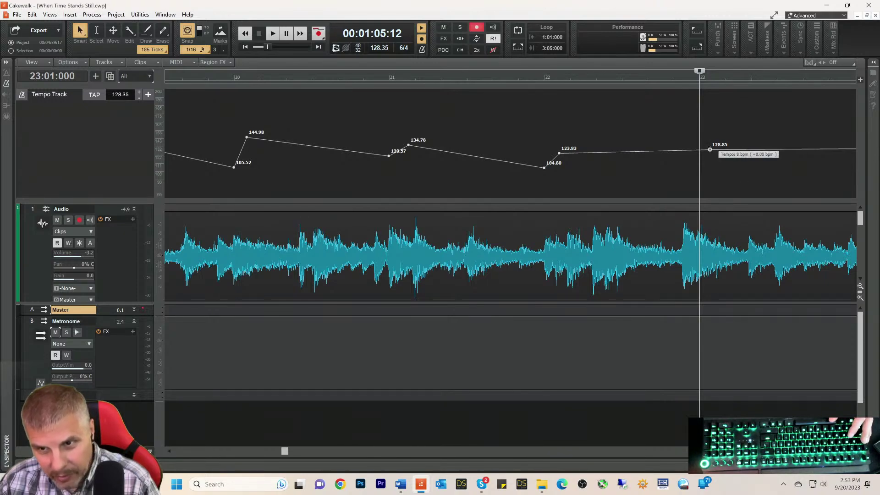
mouse_move(710, 150)
mouse_down()
mouse_move(704, 165)
mouse_move(699, 152)
mouse_up()
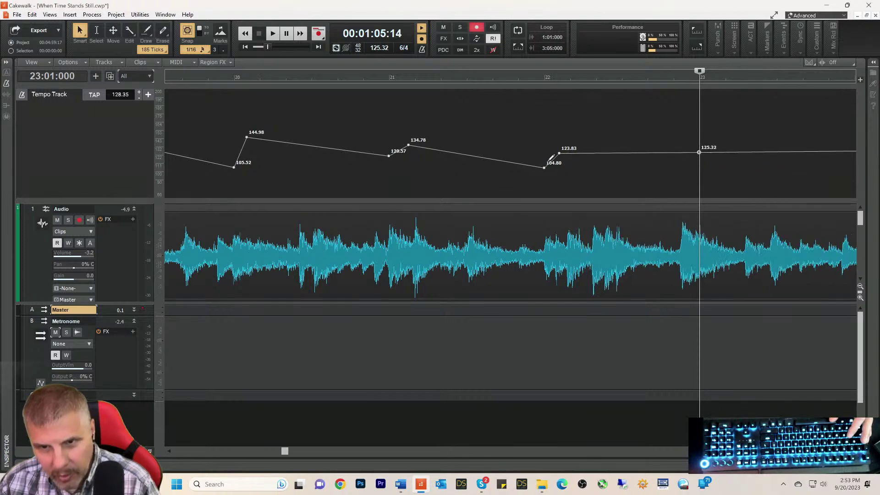
click(542, 79)
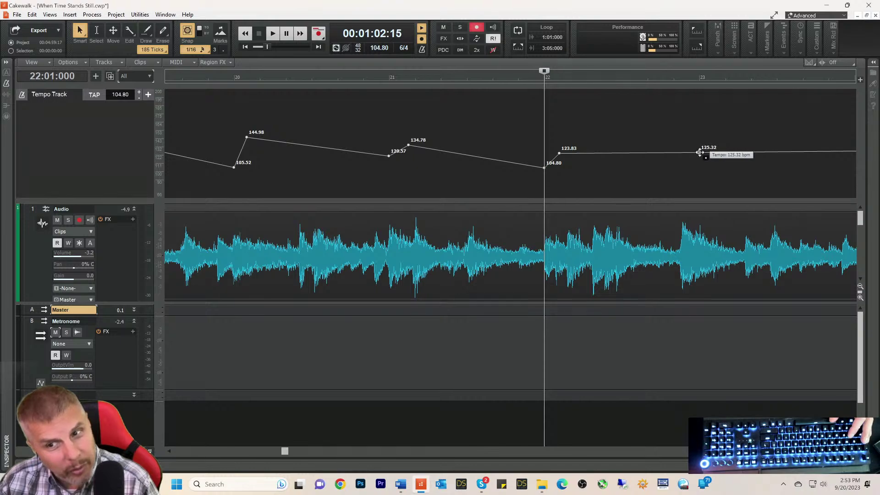
drag(699, 152, 700, 148)
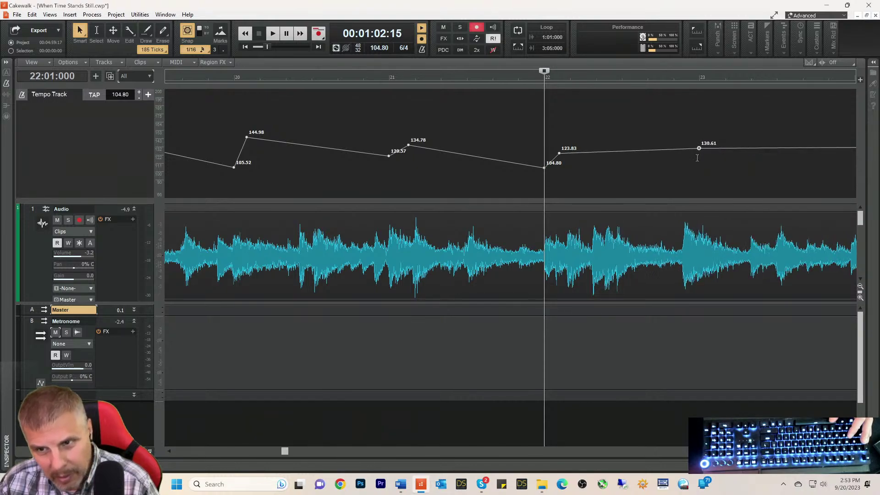
key(space)
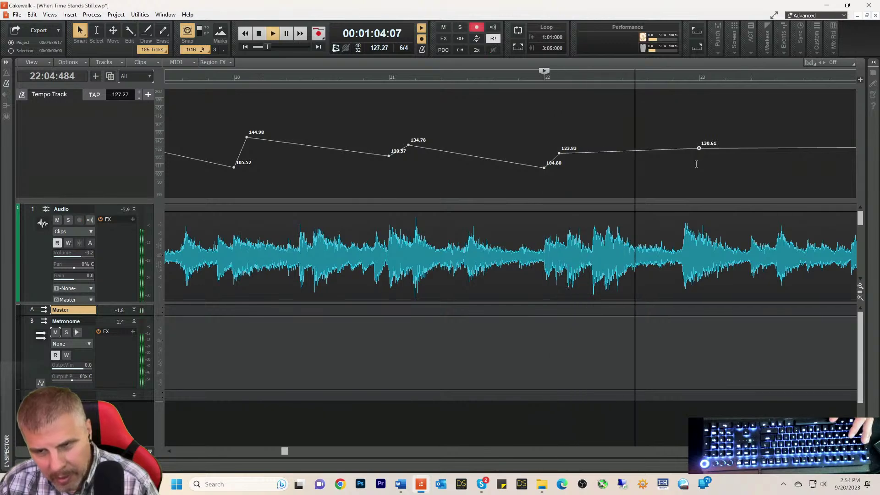
key(space)
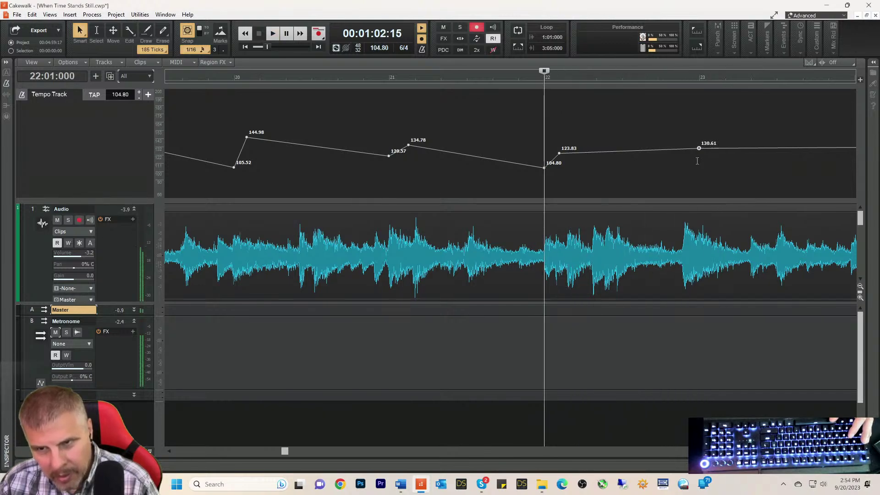
- Play back from the measure 23 downbeat and from just before measure 22 to compare the metronome with the audio
click(698, 78)
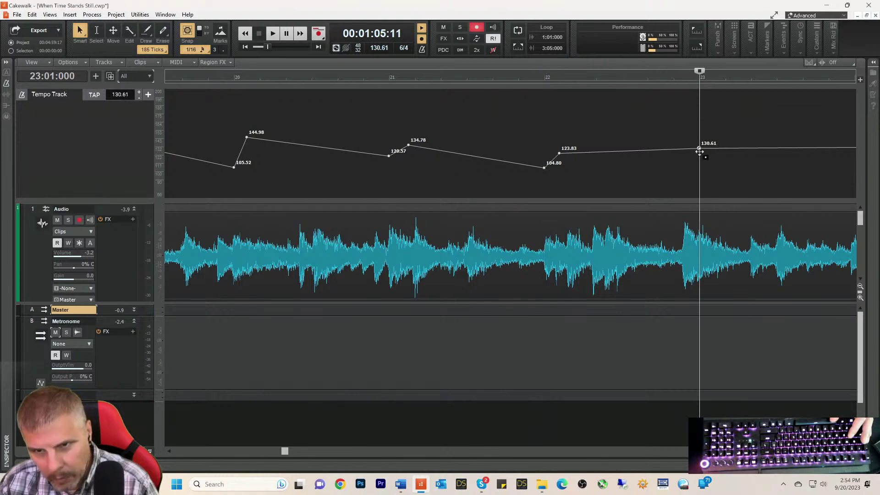
key(space)
key(space)
click(537, 75)
key(space)
key(space)
key(space)
- Raise the tempo node in the first beat of measure 22 to about 137.94 bpm, checking by playback
drag(561, 153, 563, 143)
key(space)
key(space)
key(space)
key(space)
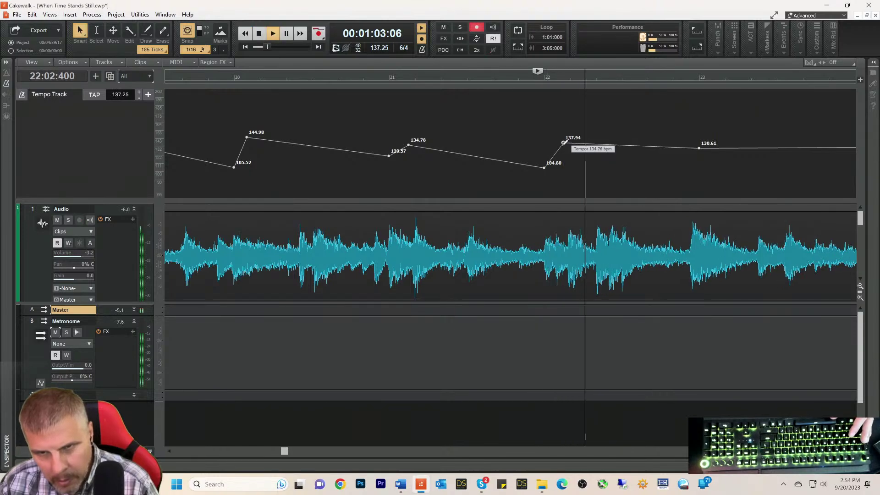
key(space)
- Lower the measure 23 tempo node to about 117.08 bpm, and play back from just before measure 22
click(698, 79)
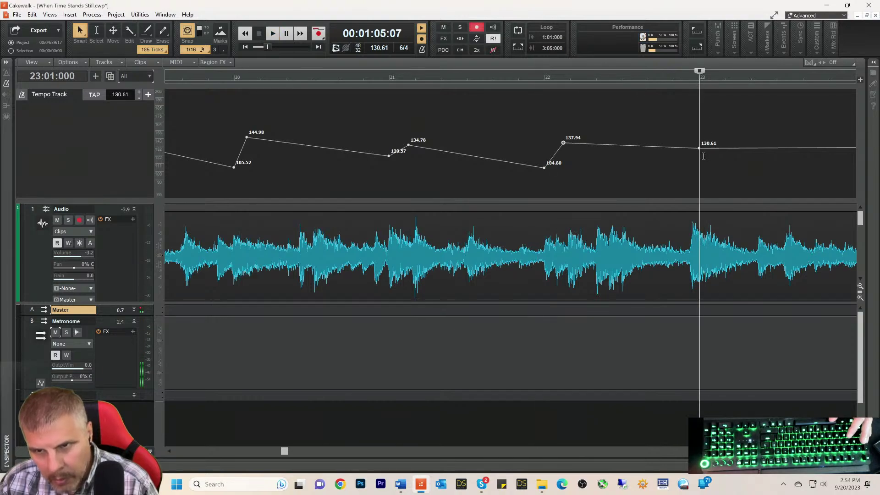
drag(698, 151, 698, 159)
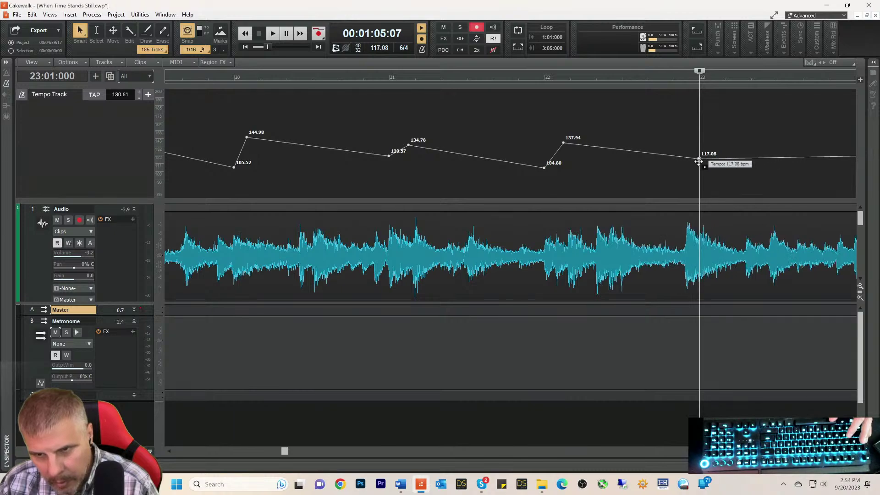
click(537, 81)
key(space)
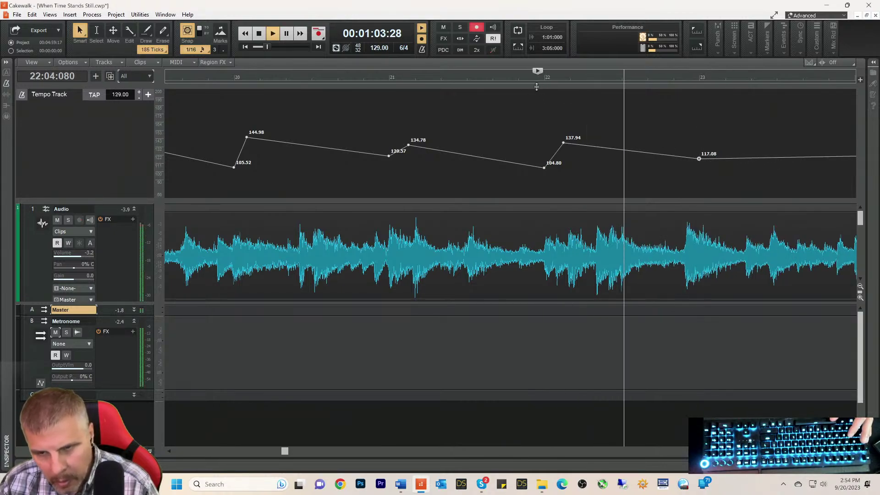
key(space)
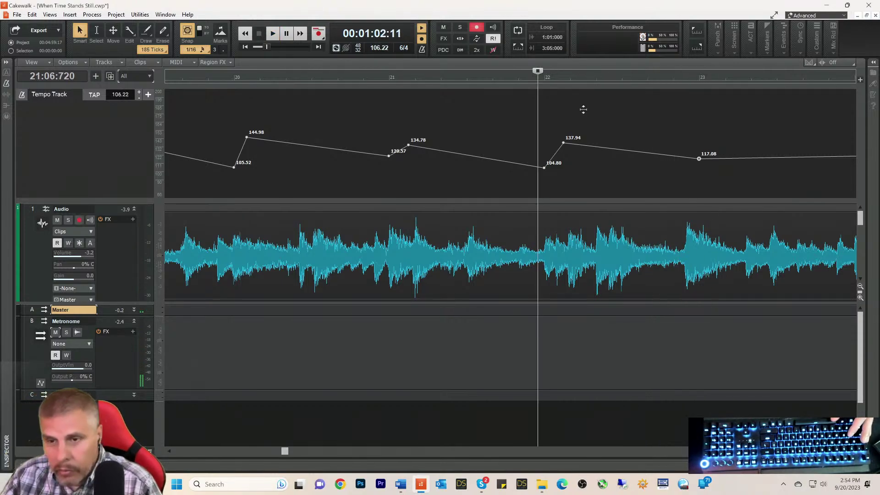
- Return to the project start and play back the opening measures to compare the metronome with the audio
drag(287, 453, 287, 432)
key(ctrl+Home)
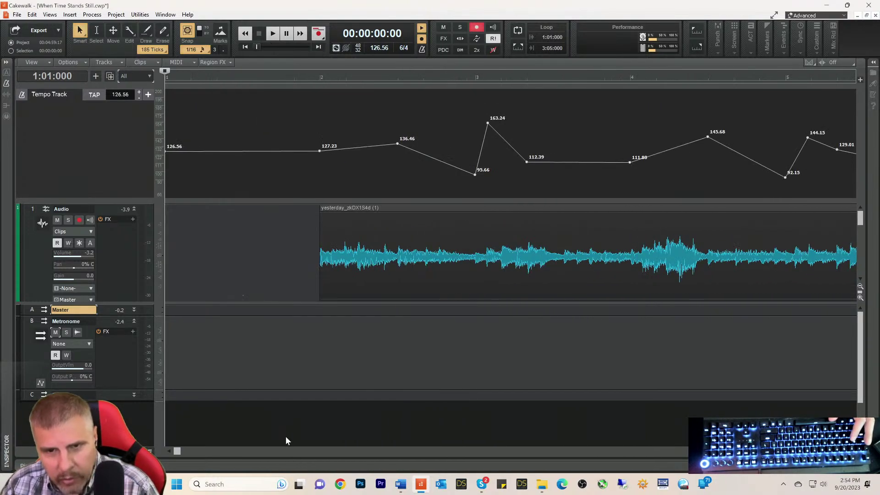
key(space)
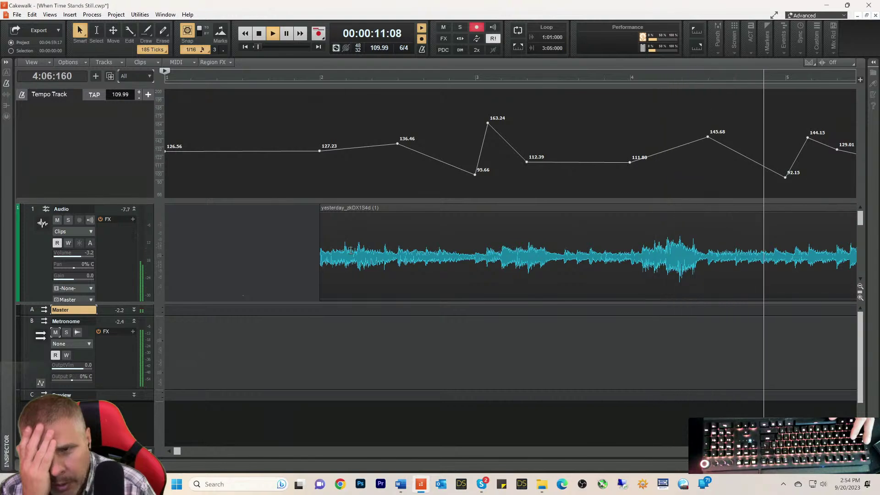
key(w)
key(space)
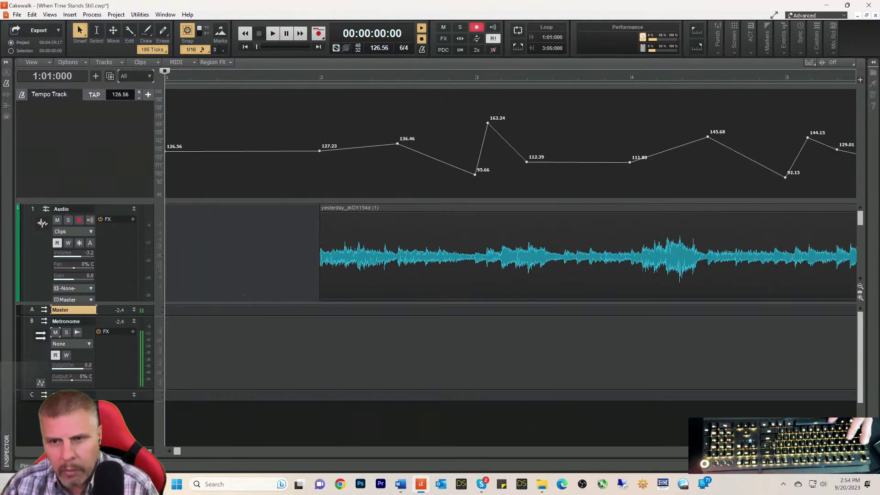
- Play back from just before measure 4 and lower the tempo node on beat 4 of measure 4 to about 140.97 bpm
click(624, 79)
key(space)
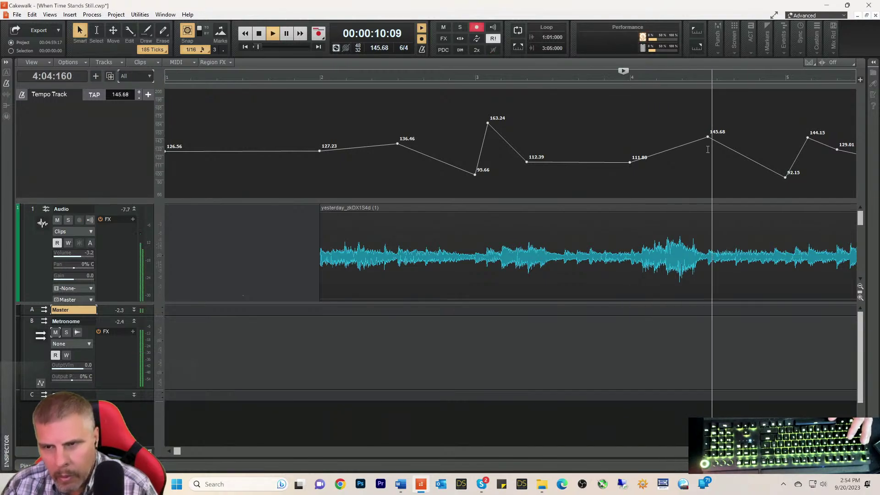
key(space)
key(space)
key(space)
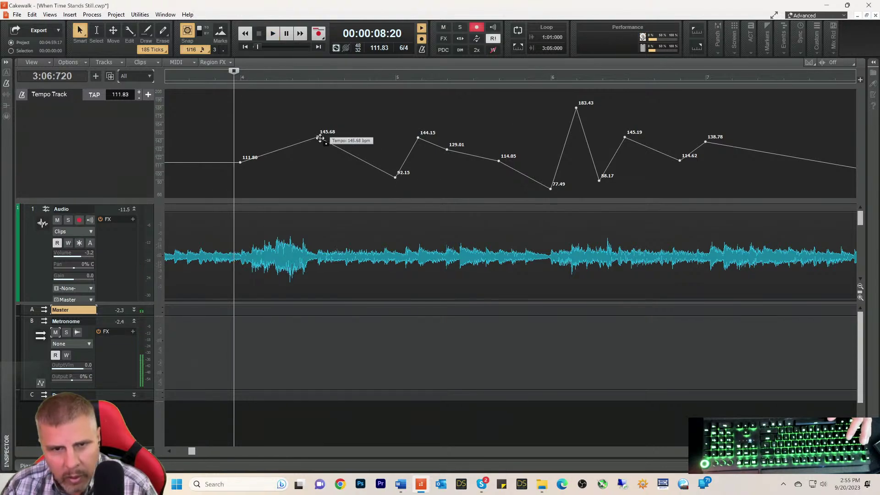
drag(318, 139, 317, 141)
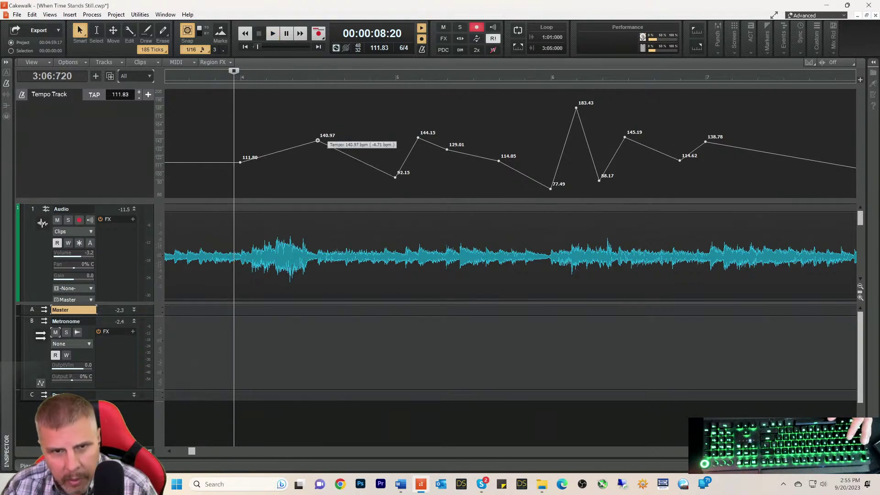
- Raise the tempo node at the measure 5 downbeat to about 98.03 bpm, checking by playback from just before measure 4
drag(395, 178, 395, 172)
key(space)
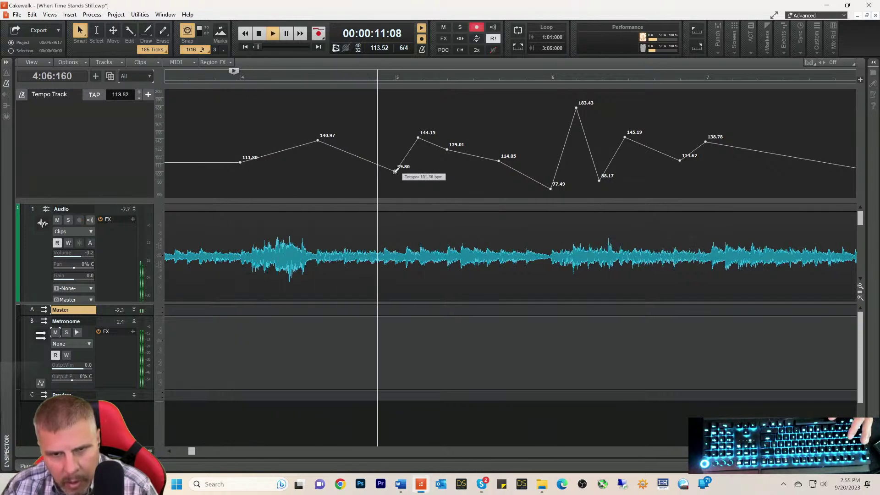
key(space)
key(space)
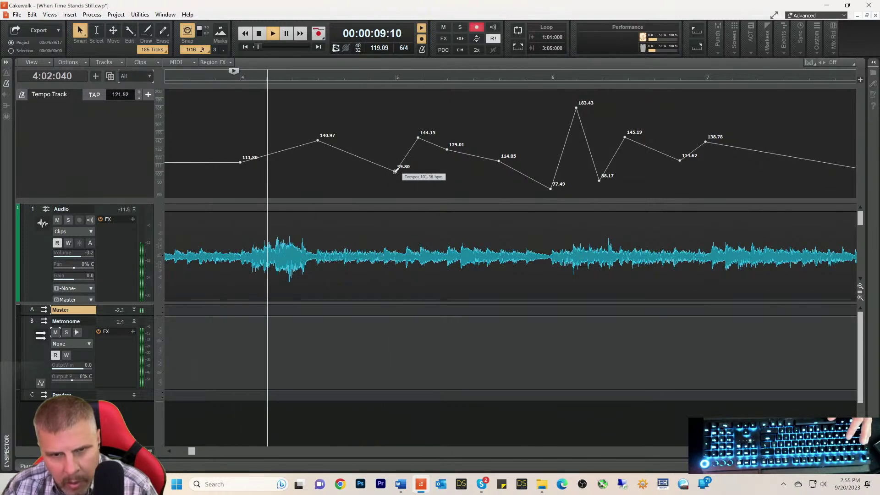
drag(395, 171, 396, 173)
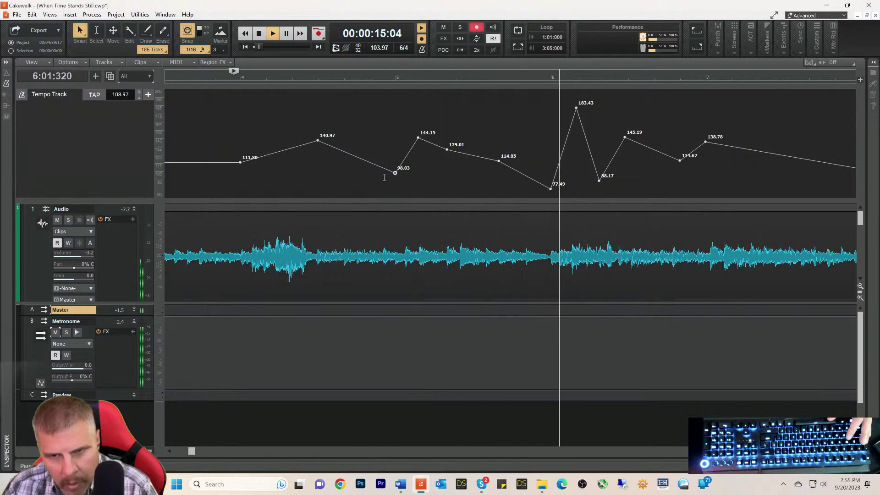
key(space)
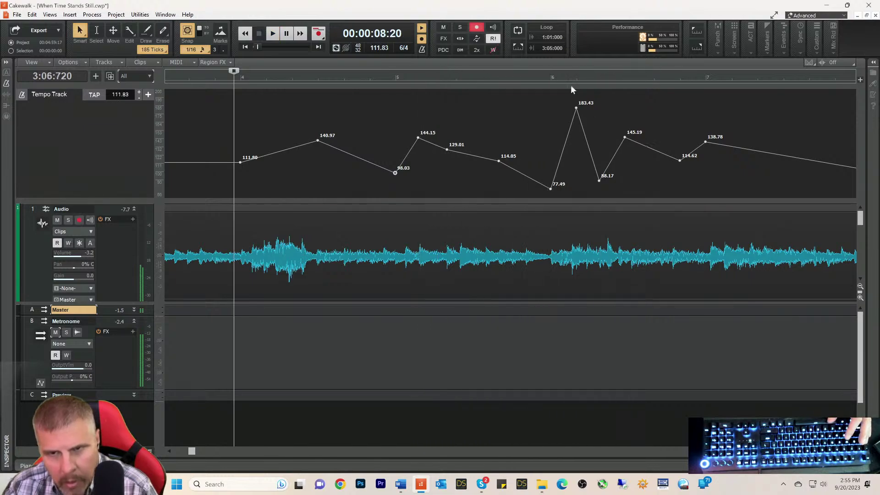
- Play back repeatedly from the measure 6 downbeat to compare the metronome with the audio
click(551, 79)
key(space)
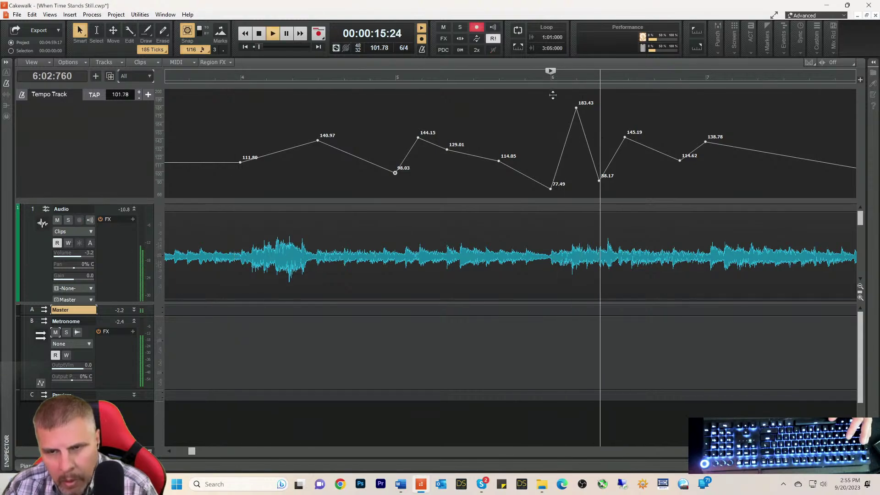
key(space)
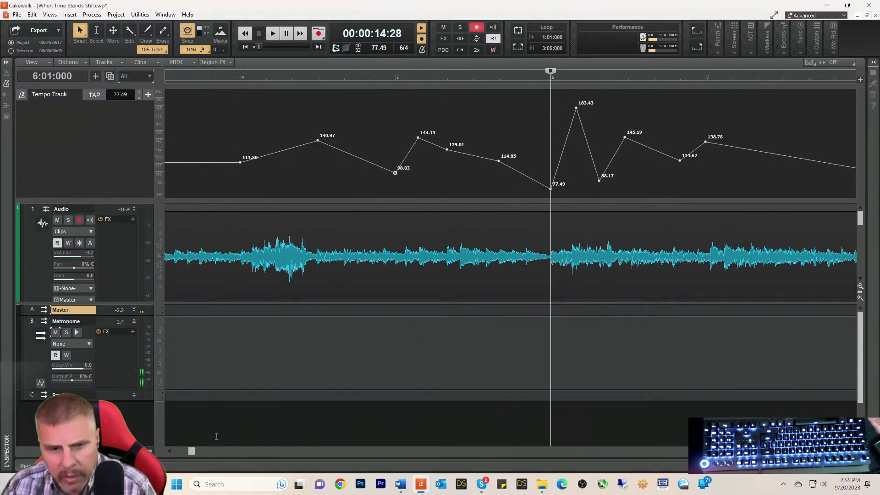
drag(194, 453, 197, 452)
key(space)
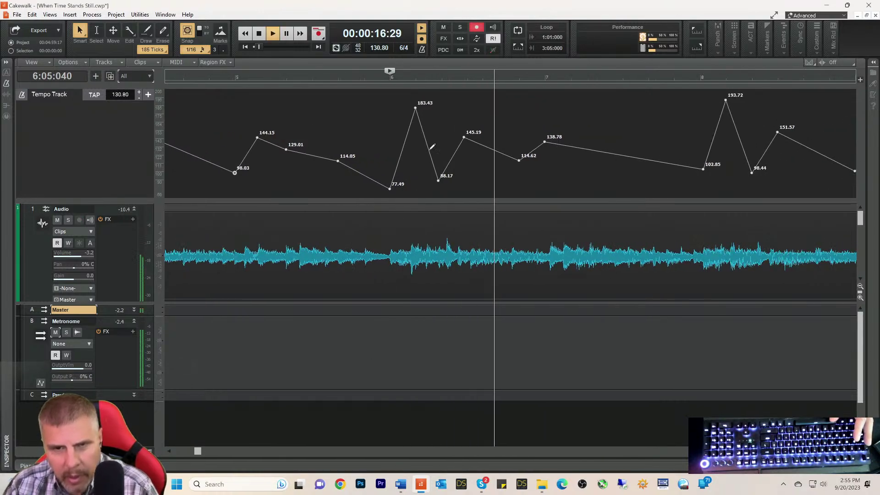
key(space)
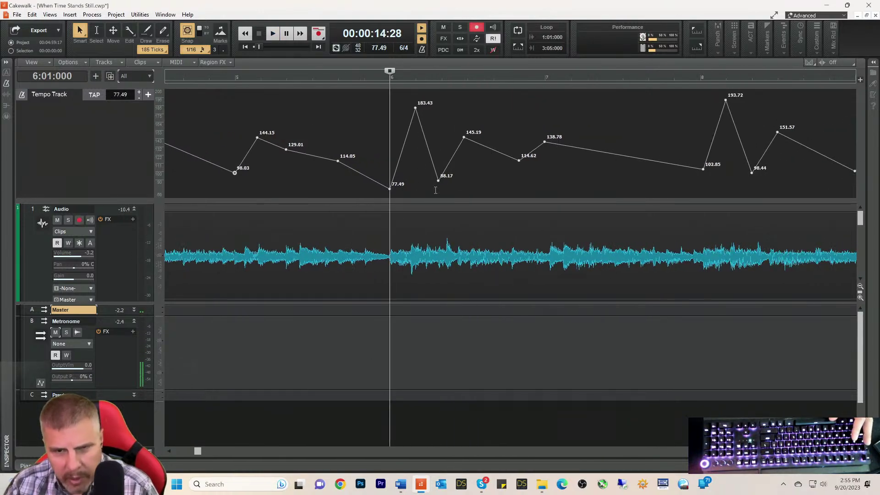
key(space)
key(space)
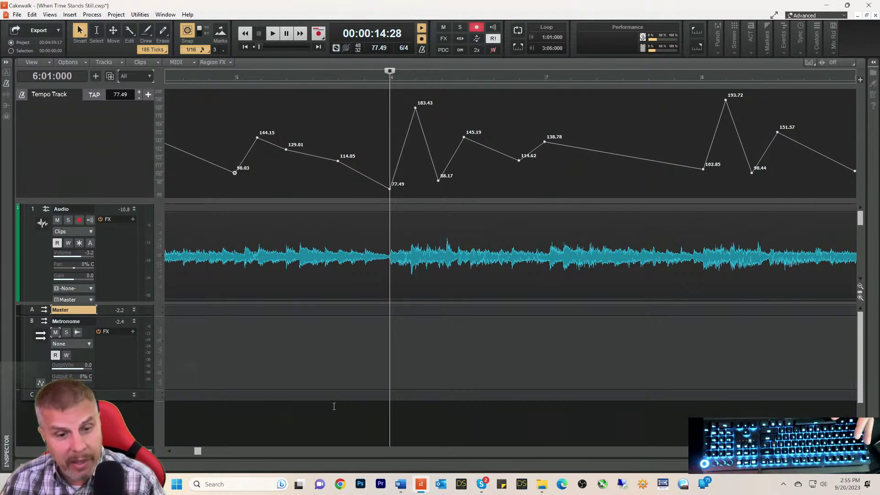
- Move the tempo node just after measure 8 onto its downbeat at about 102.26 bpm, playing back before and after
drag(198, 452, 202, 452)
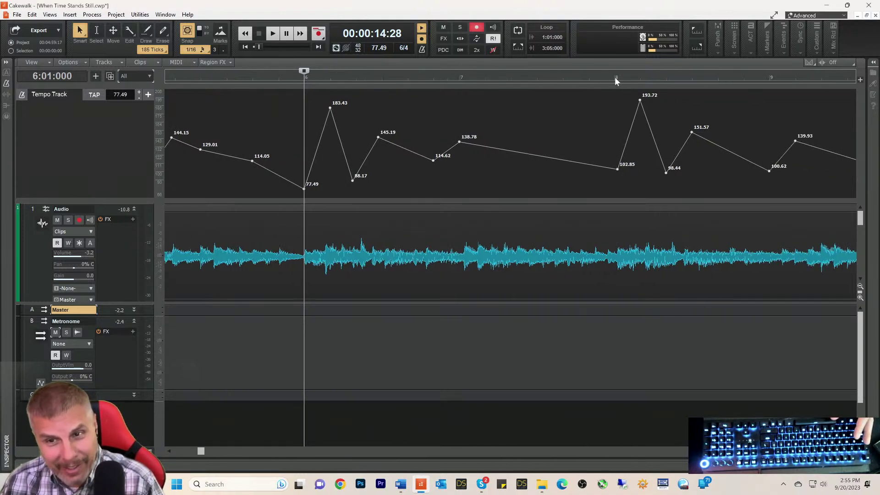
click(614, 77)
key(space)
key(space)
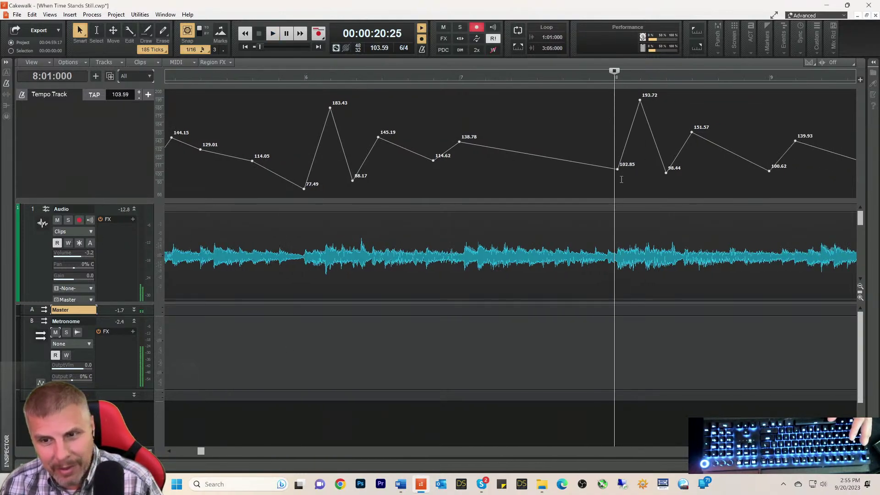
drag(617, 171, 618, 172)
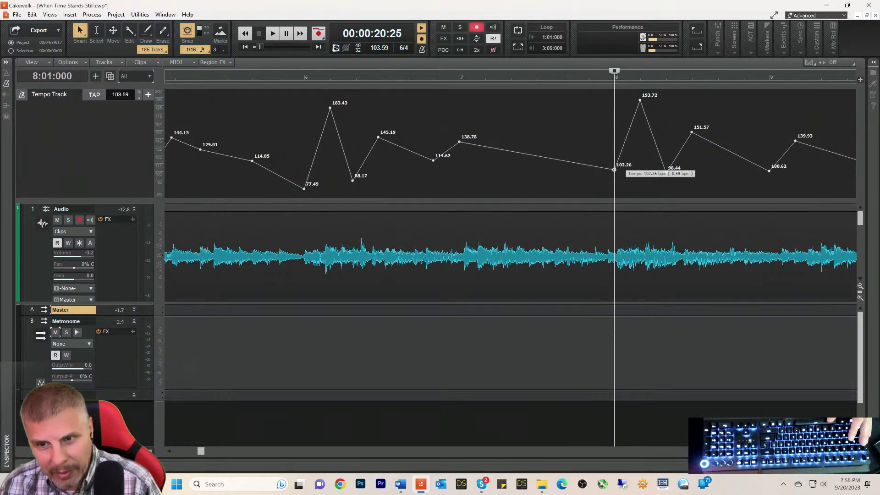
key(space)
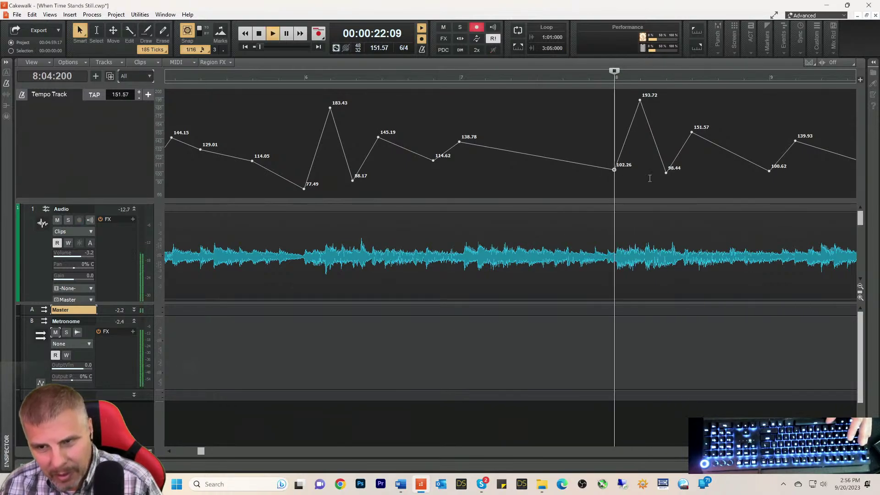
key(space)
- Raise the tempo node at the measure 8 downbeat to about 105.21 bpm and play back from there
drag(615, 169, 614, 167)
key(space)
key(space)
key(space)
key(space)
- Move the peak tempo node in measure 8 earlier, to mid-first beat at about 190.19 bpm, and play back from the downbeat
drag(640, 99, 627, 102)
key(space)
key(space)
key(space)
key(space)
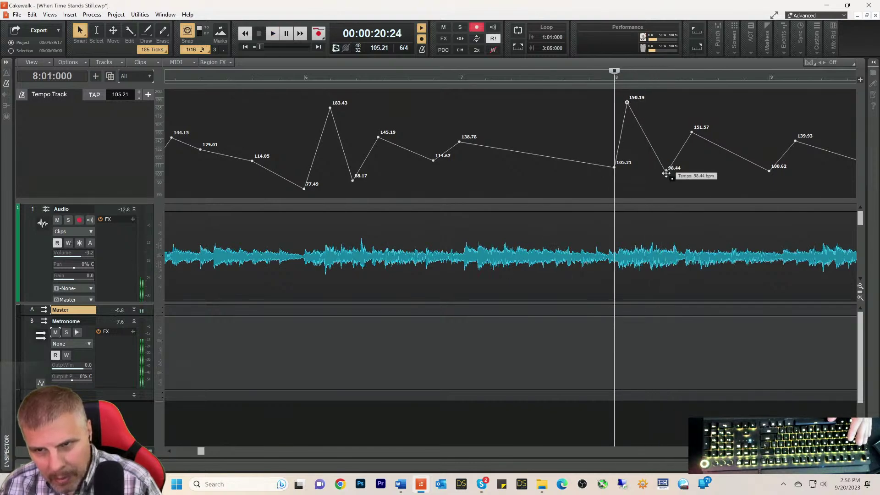
- Move the low tempo node on beat 3 of measure 8 earlier, to 8:02:720 at about 92.56 bpm, and play back
drag(667, 173, 660, 178)
key(space)
key(space)
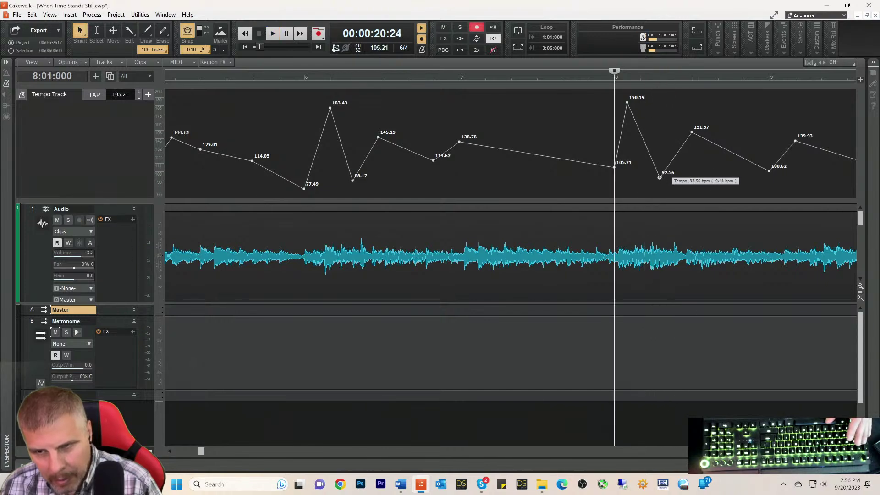
key(space)
key(space)
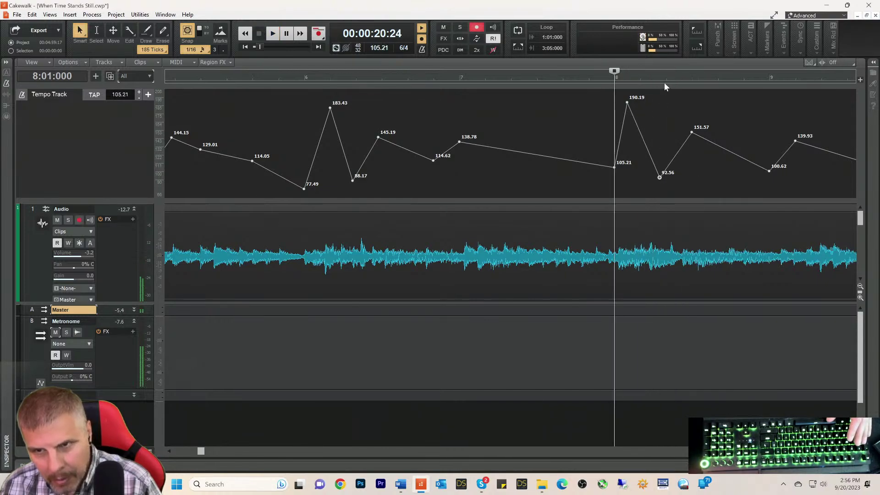
- Try the tempo node at 8:02:720 at about 90.21 bpm, playing back from the node and from just before measure 8
click(666, 81)
drag(659, 180, 666, 179)
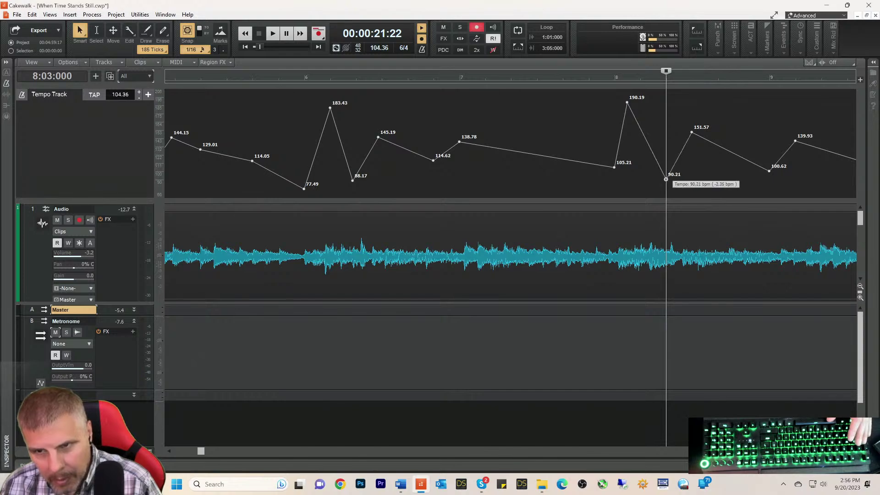
click(662, 181)
key(space)
key(space)
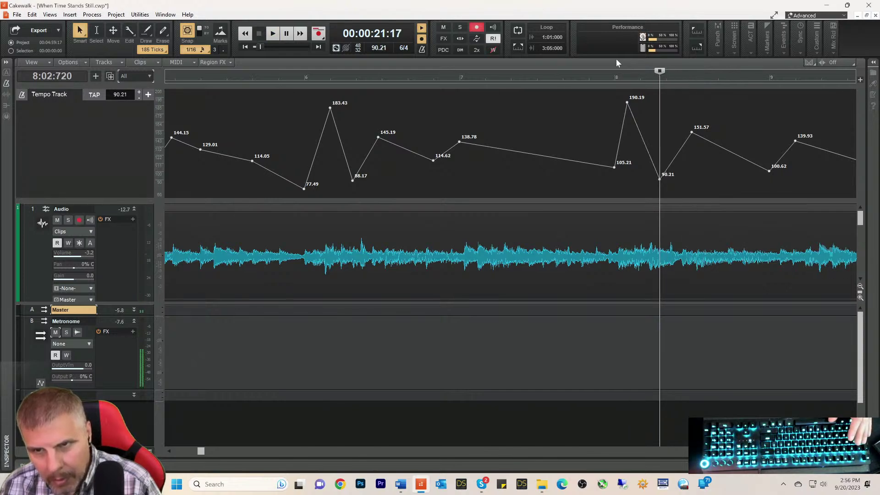
click(608, 78)
key(space)
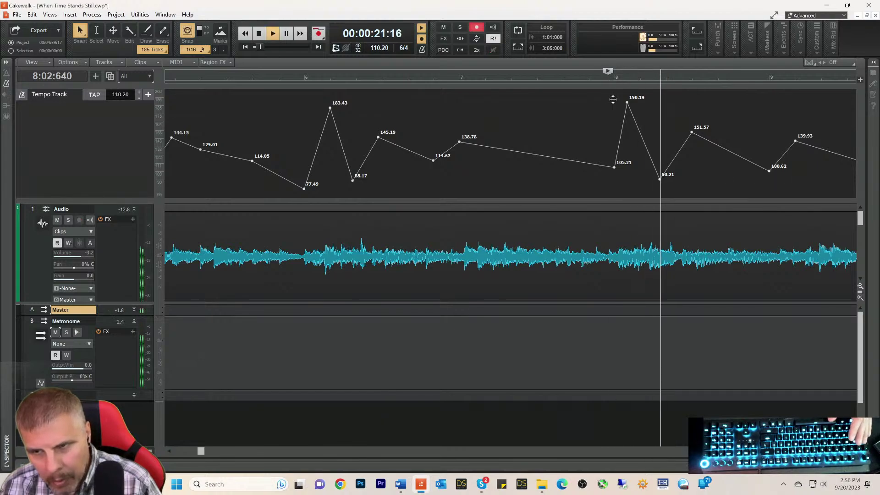
key(space)
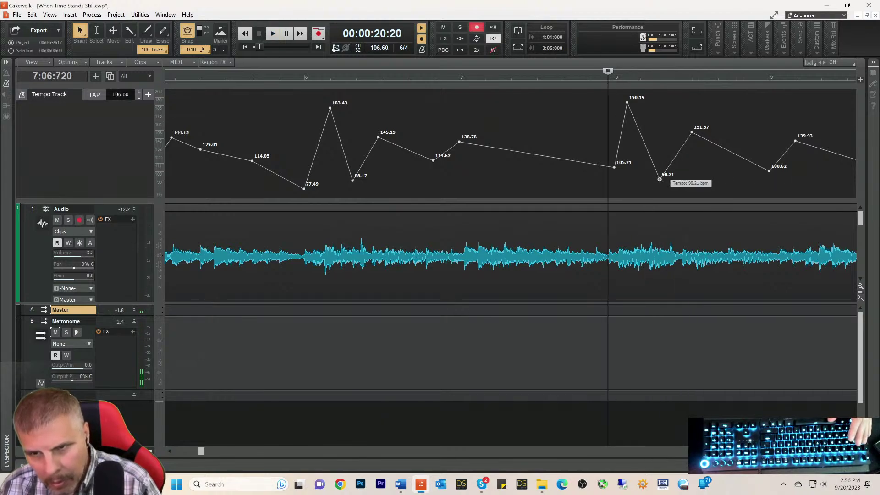
- Raise the tempo node at 8:02:720 to about 106.09 bpm, checking by playback from just before measure 8
drag(661, 181, 660, 173)
key(space)
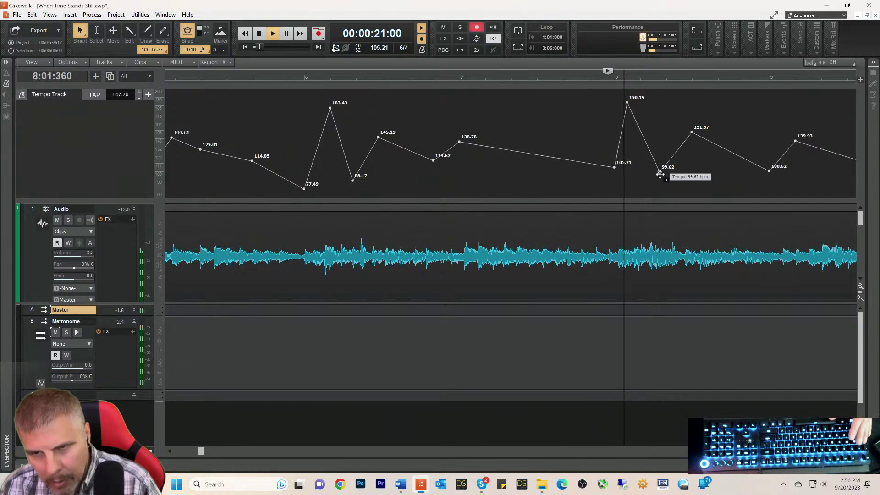
key(space)
drag(660, 174, 659, 165)
key(space)
key(space)
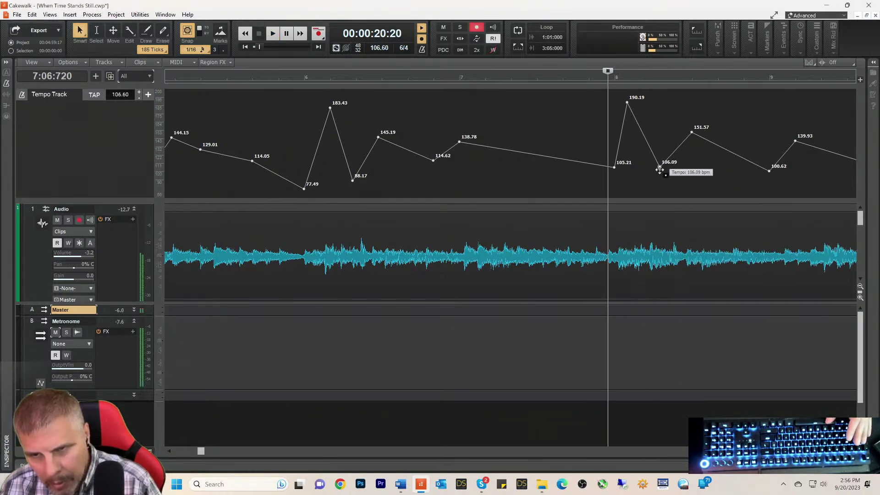
key(space)
key(space)
key(space)
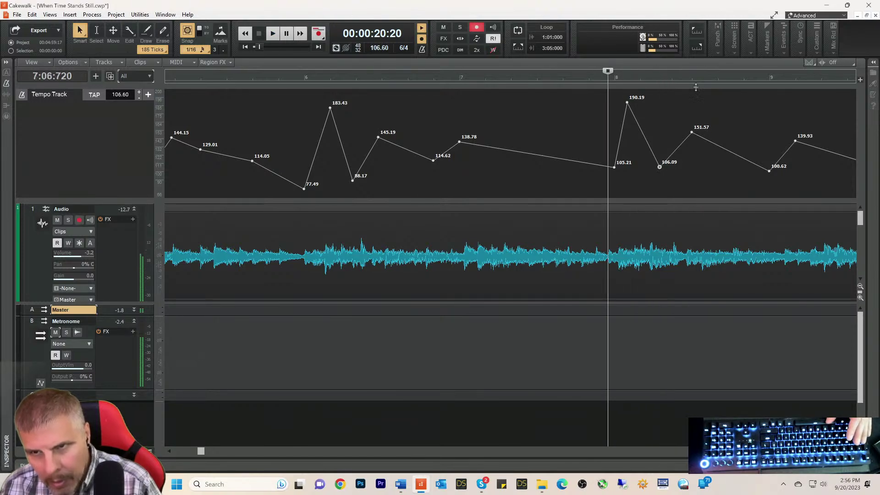
- Raise the tempo node on beat 4 of measure 8 to about 183.92 bpm and play back from the measure 8 downbeat
click(691, 79)
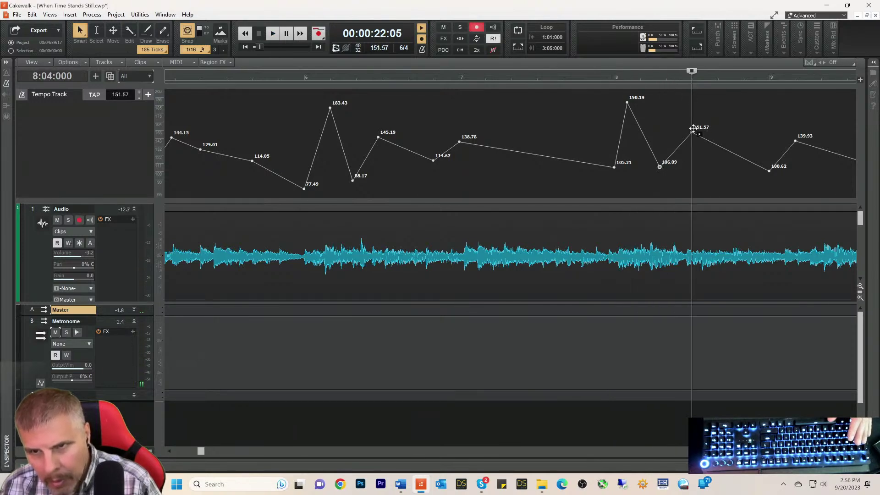
drag(691, 134, 691, 110)
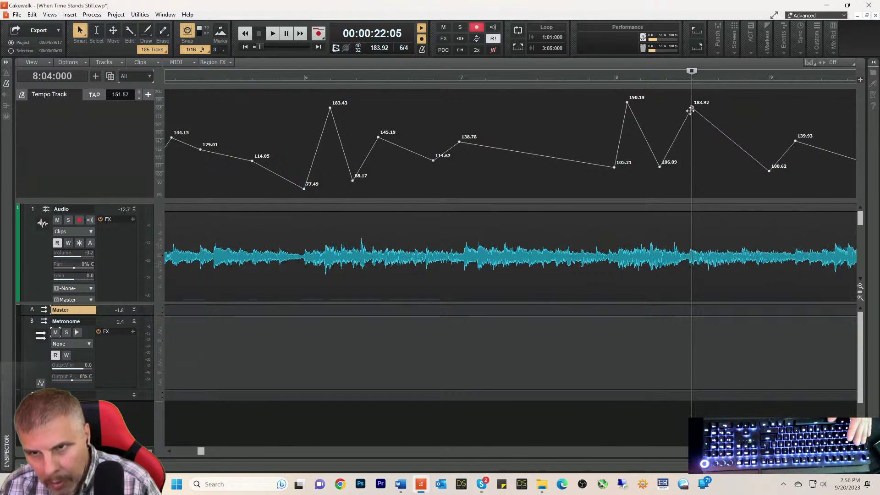
click(613, 80)
key(space)
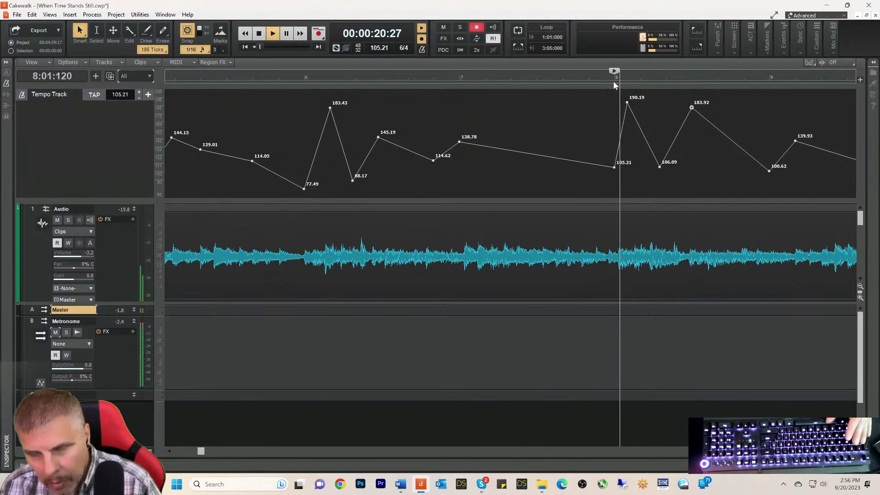
key(space)
key(space)
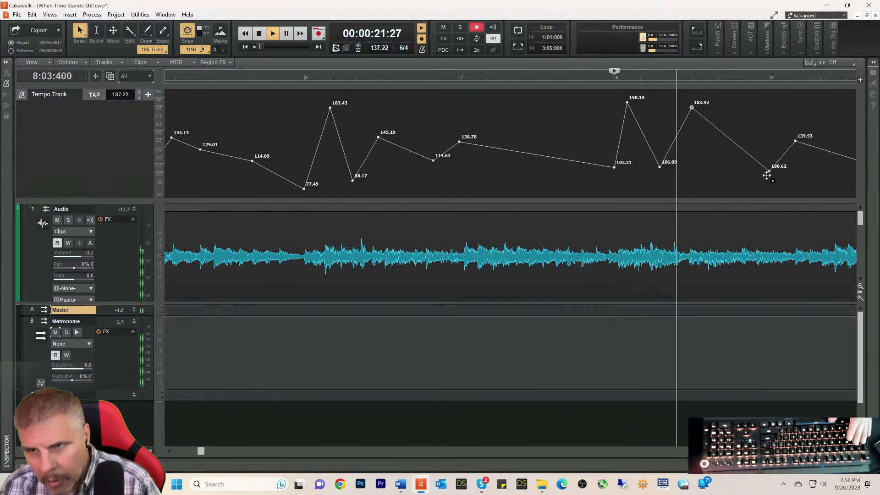
key(space)
- Lower the tempo node at the measure 9 downbeat to about 81.80 bpm and play back from measure 9
mouse_move(768, 173)
mouse_down()
mouse_move(783, 181)
mouse_move(769, 186)
mouse_up()
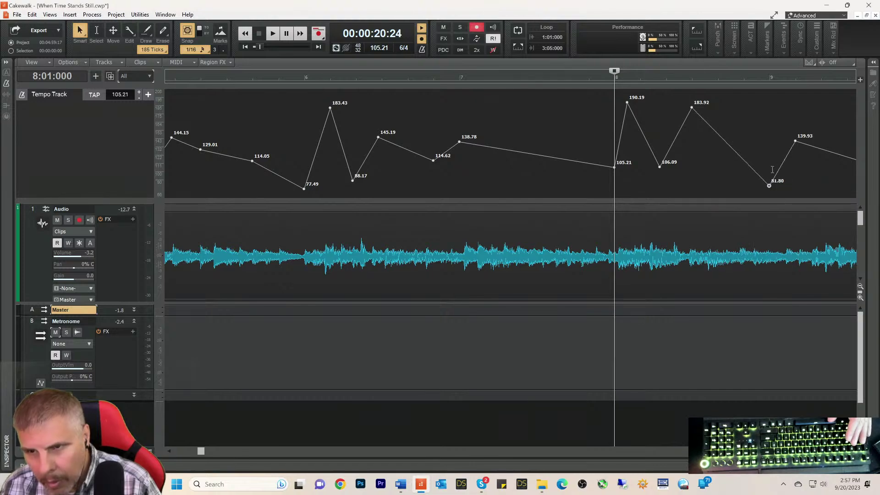
click(771, 79)
key(space)
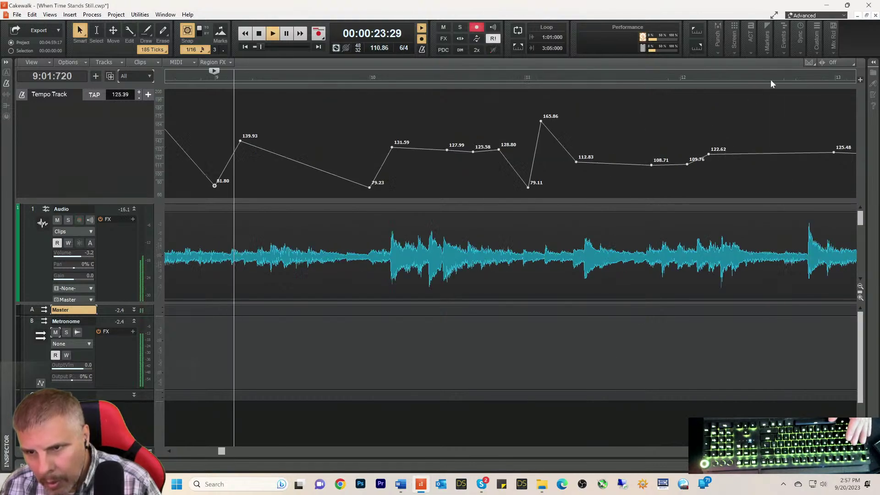
- Move the tempo node at the measure 9 downbeat a sixteenth earlier at about 82.97 bpm, playing back from 8:04:720
key(space)
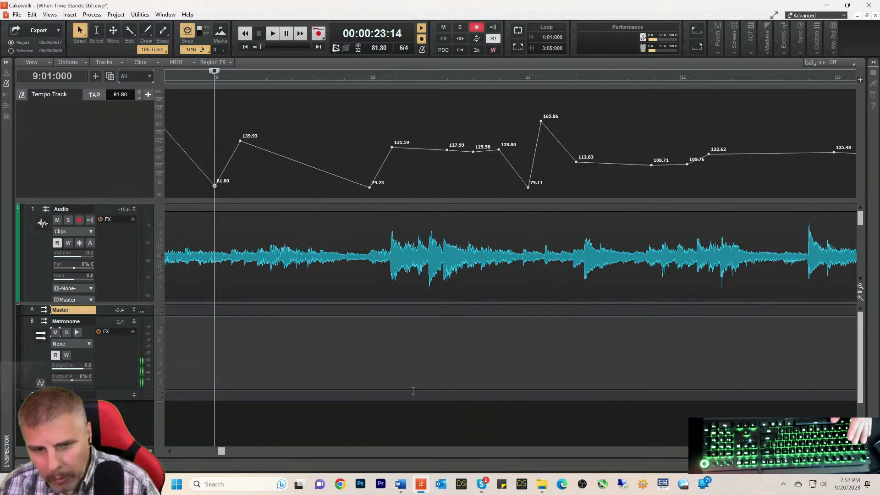
drag(223, 454, 214, 452)
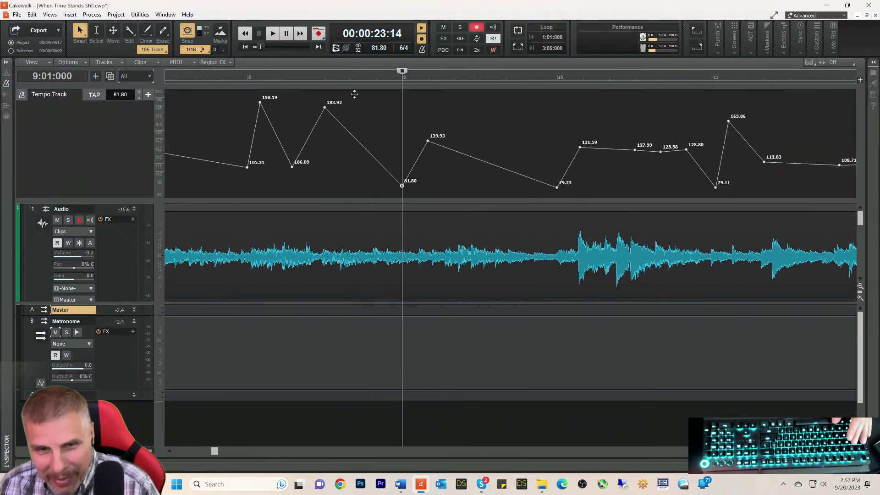
click(347, 79)
key(space)
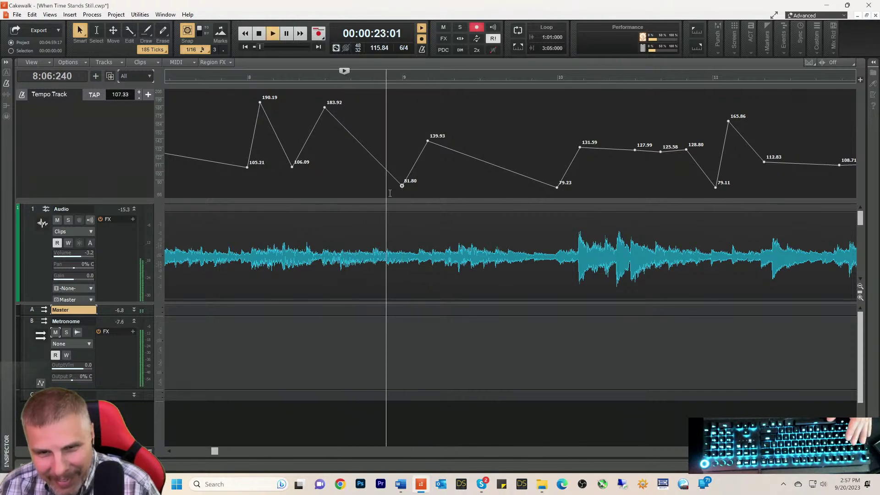
key(space)
drag(402, 186, 395, 185)
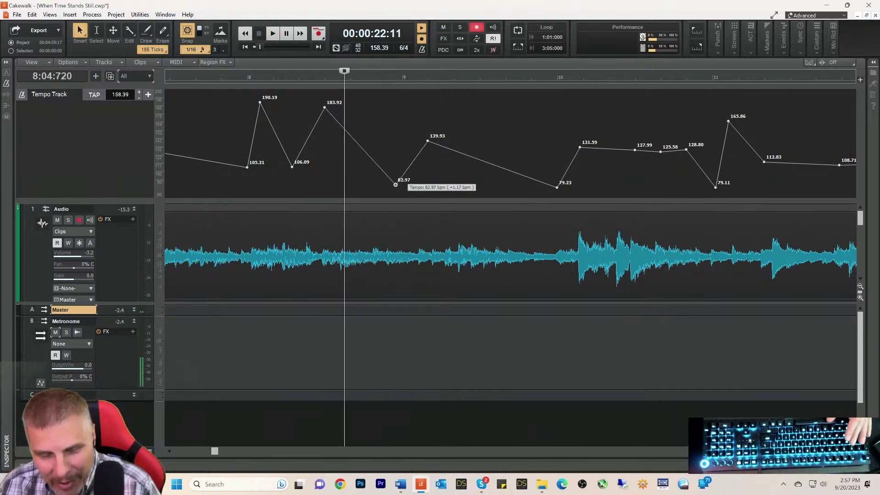
key(space)
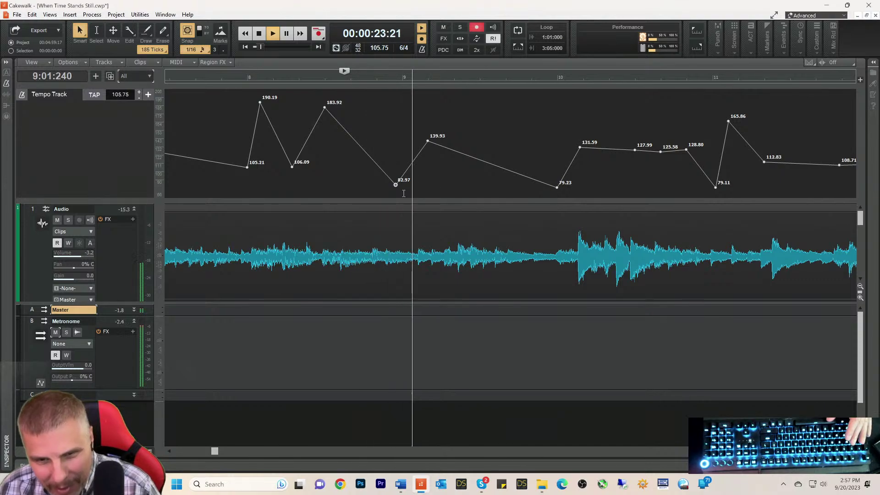
key(space)
key(space)
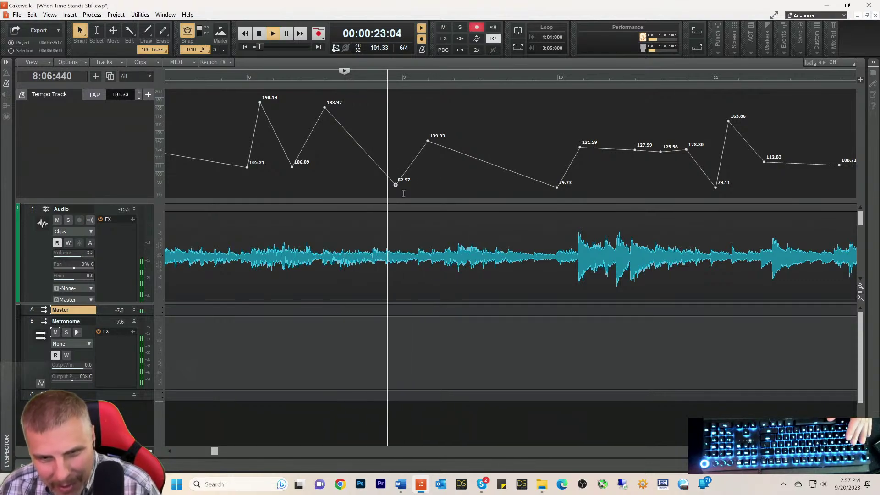
key(space)
- Try the tempo node on beat 4 of measure 8 at about 160.98 bpm, playing back from 7:06:720
click(241, 81)
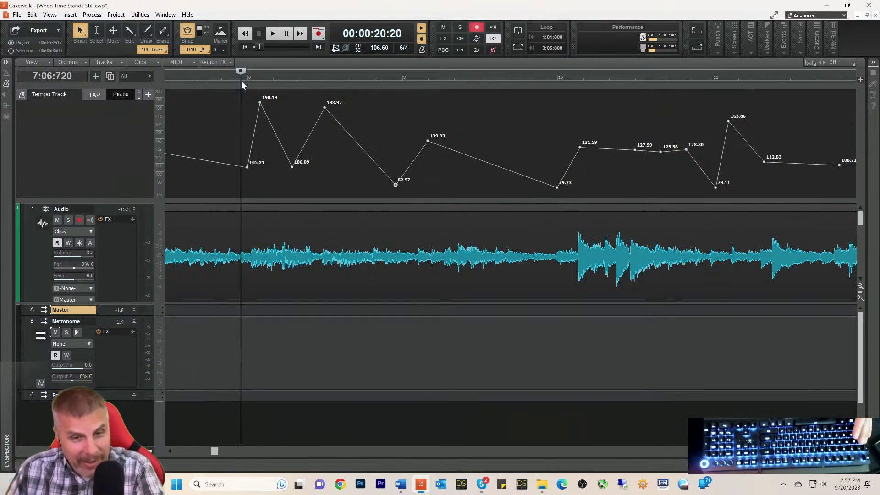
key(space)
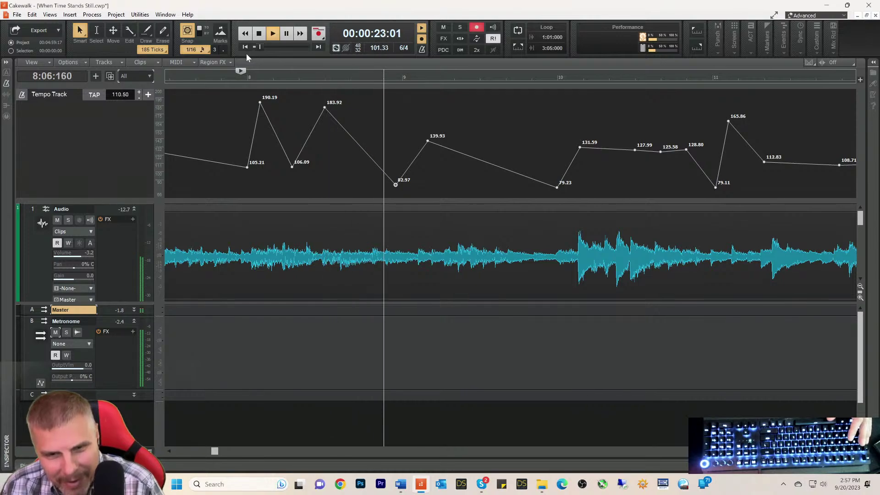
key(space)
key(space)
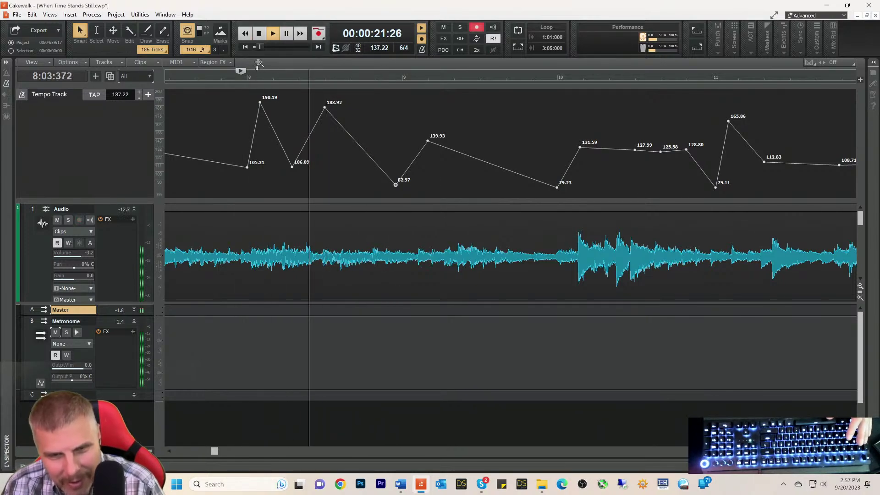
key(space)
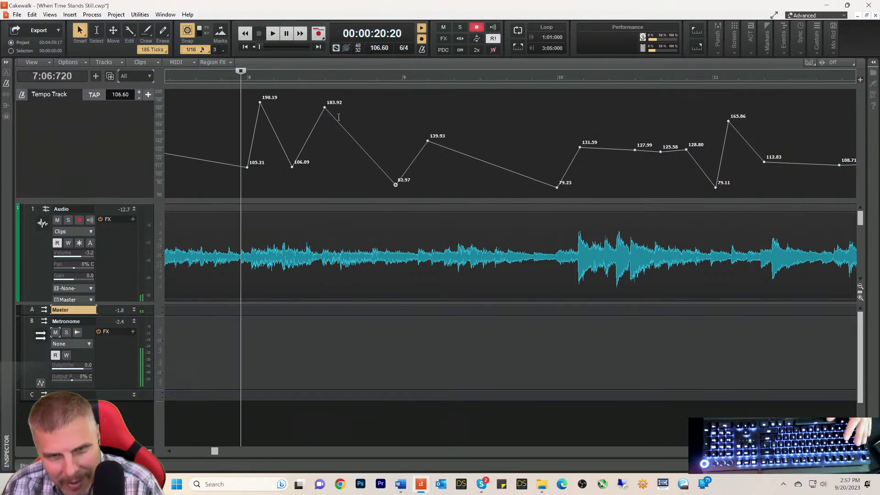
key(space)
drag(325, 107, 324, 128)
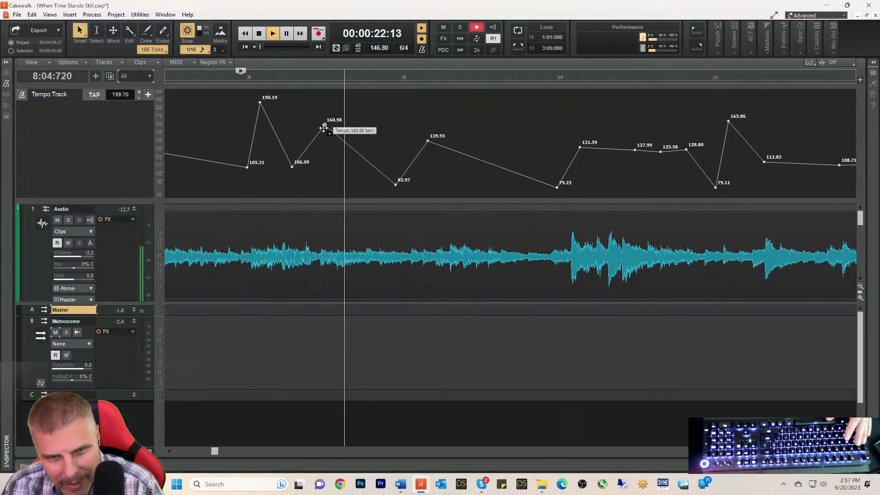
key(space)
key(space)
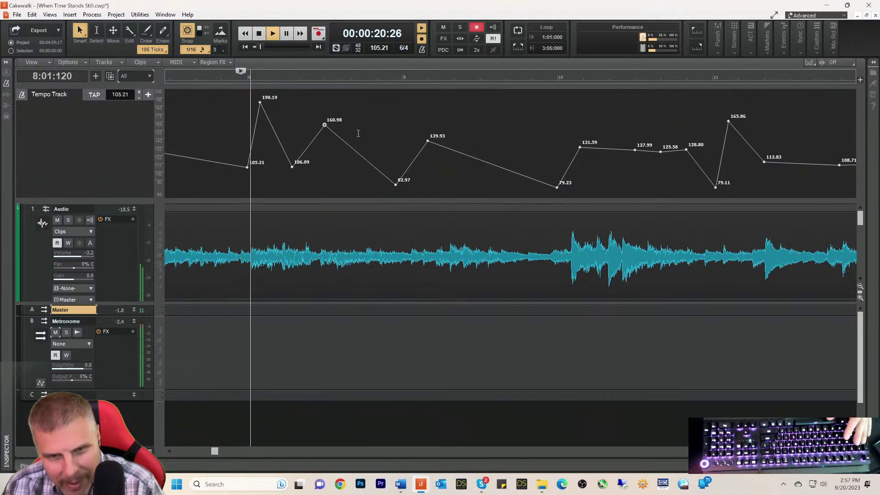
- Try the tempo node on beat 4 of measure 8 at about 168.63 bpm, replaying from 7:06:720 several times
drag(324, 126, 325, 121)
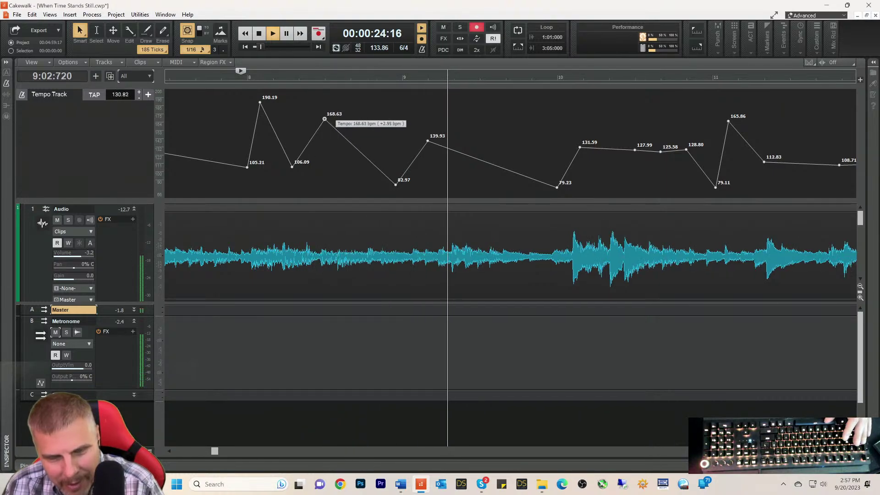
key(space)
key(space)
key(space)
key(space)
key(space)
key(space)
- Raise the tempo node at 8:02:720 to about 108.44 bpm and play back from 7:06:720
drag(293, 167, 292, 164)
key(space)
key(space)
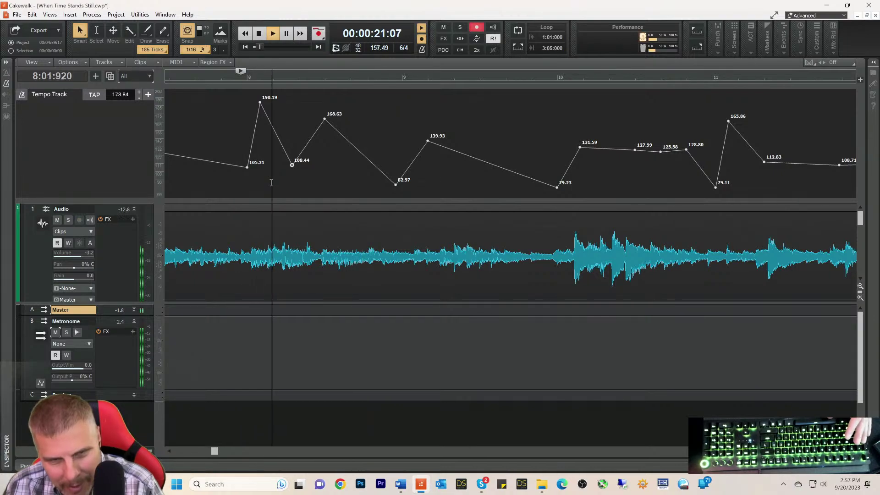
key(space)
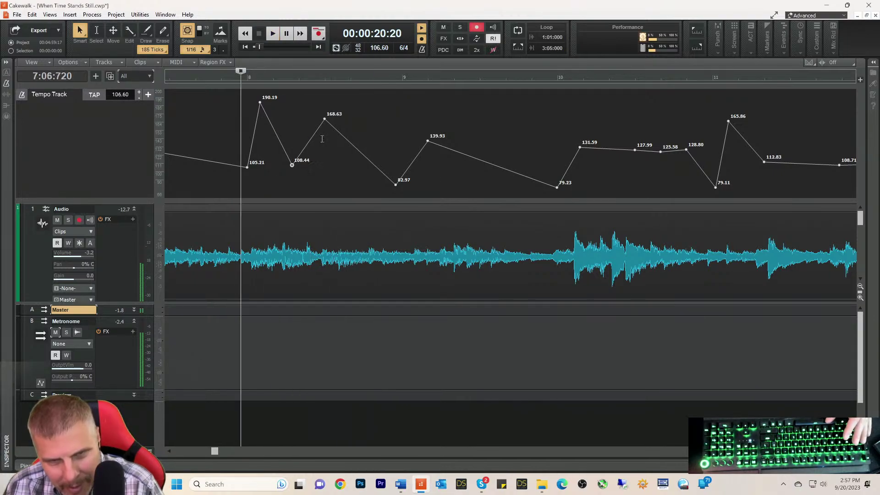
- Try the tempo node on beat 4 of measure 8 at about 156.86 bpm and replay from 7:06:720
drag(324, 119, 323, 128)
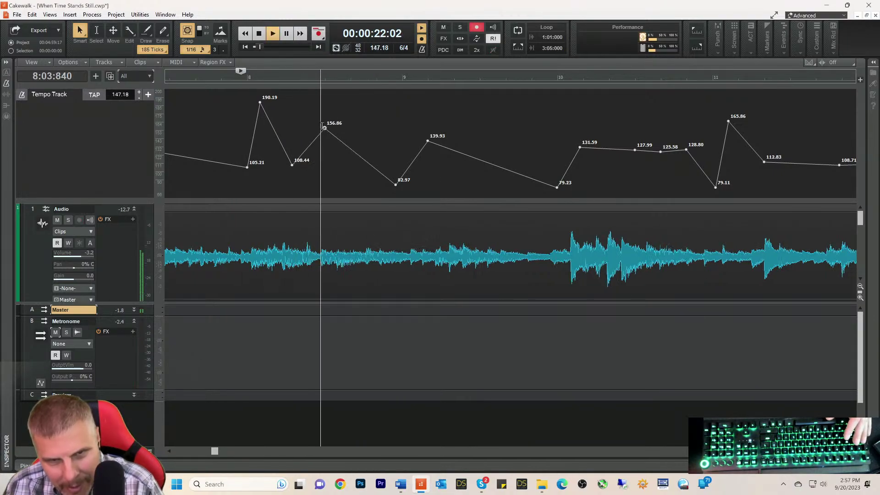
key(space)
key(space)
- Try the tempo node just before measure 9 at about 91.21 bpm, replaying the passage from 7:06:720
drag(394, 186, 395, 179)
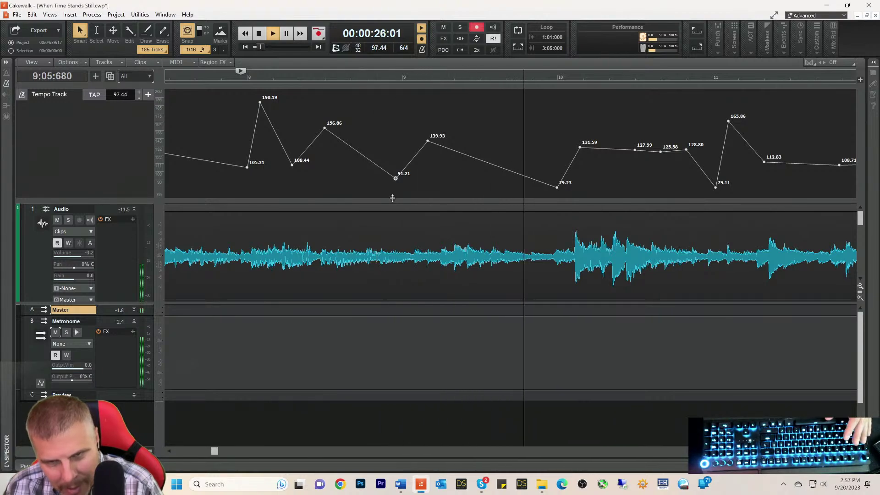
key(space)
key(space)
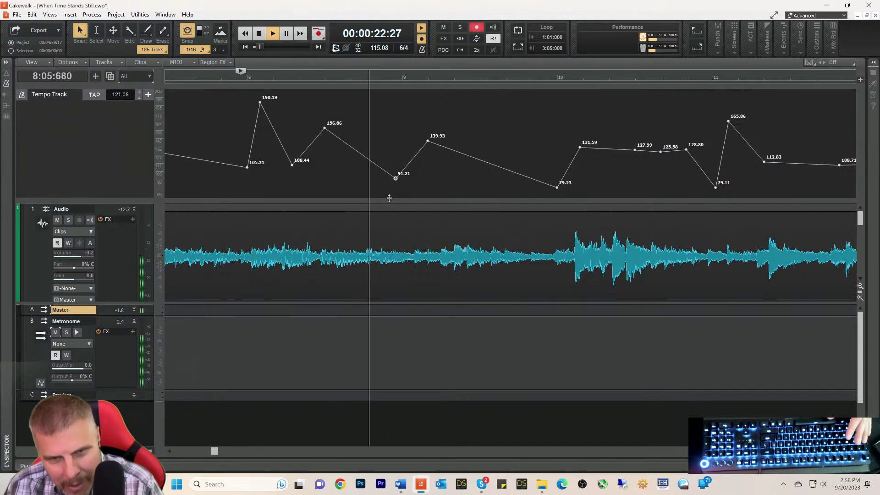
key(space)
key(space)
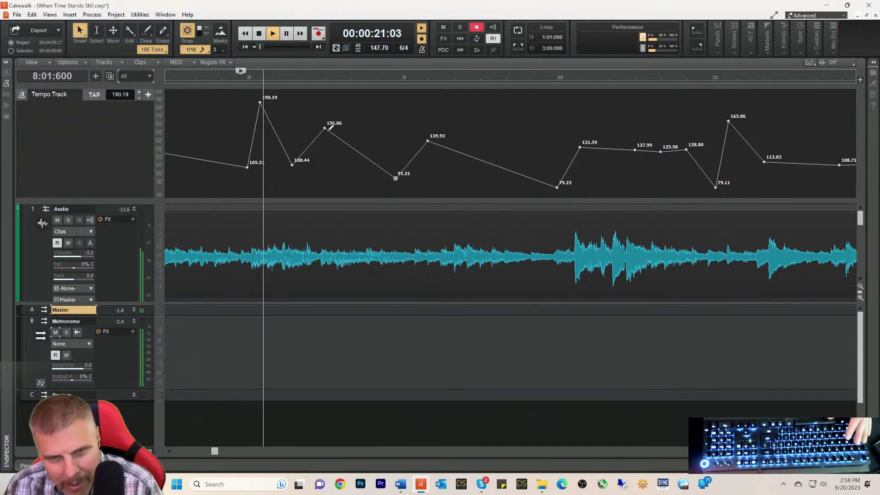
- Lower the beat 4 tempo node in measure 8 to about 151.57 bpm and raise the node just before measure 9 to about 94.74 bpm
drag(325, 131, 324, 133)
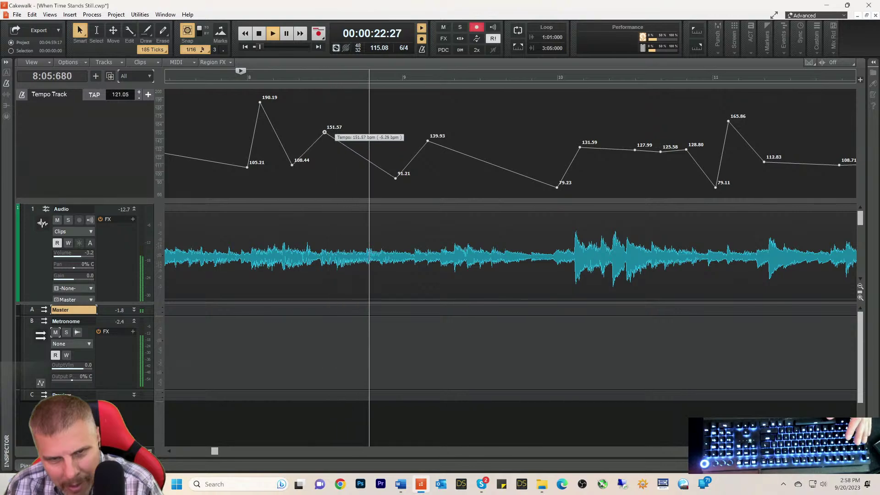
drag(395, 179, 395, 176)
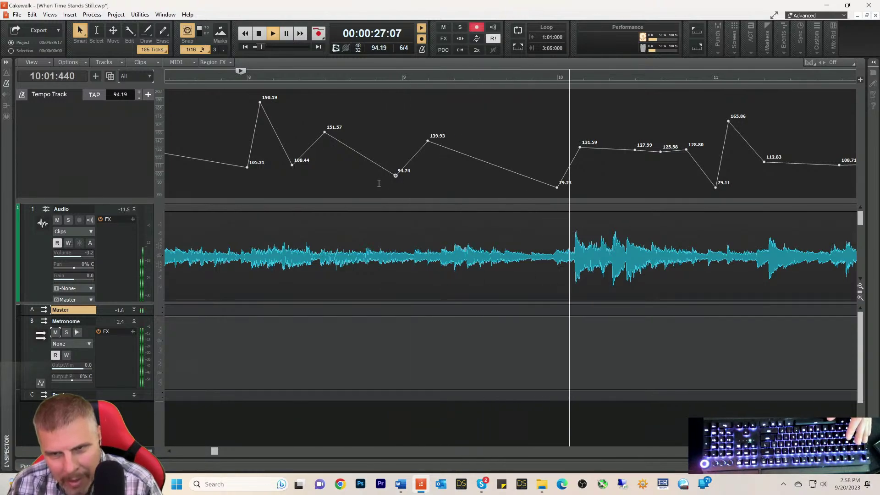
key(space)
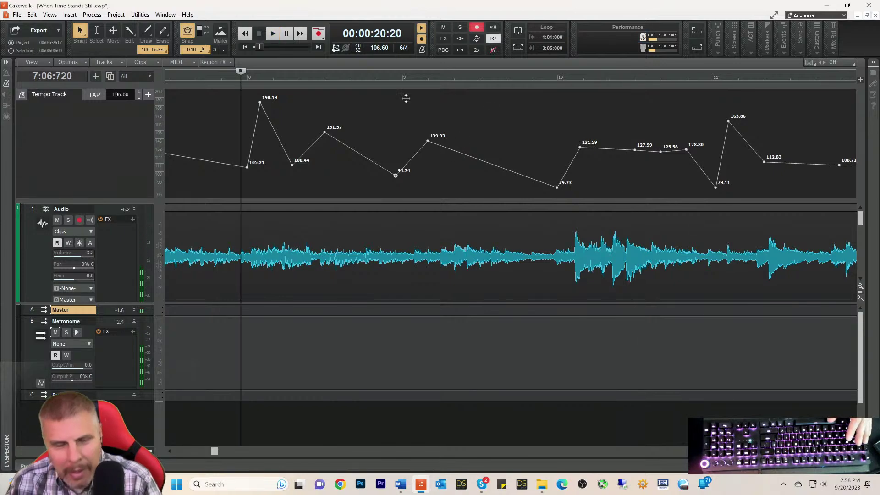
key(space)
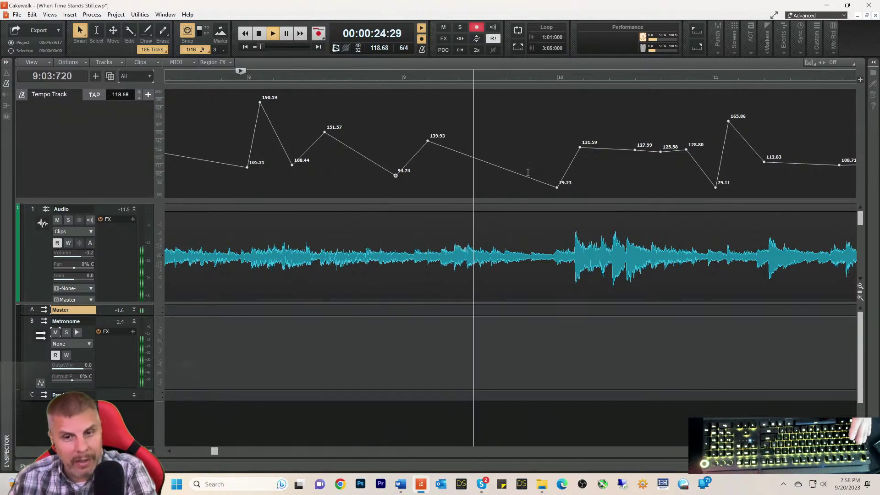
key(space)
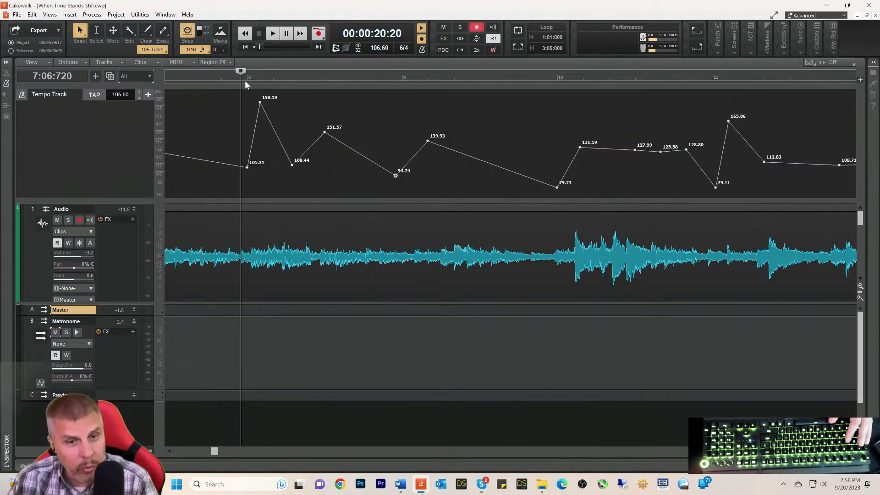
- Try the peak tempo node between beats 1 and 2 of measure 8 at about 182.54 bpm, playing back from 7:06:720
key(space)
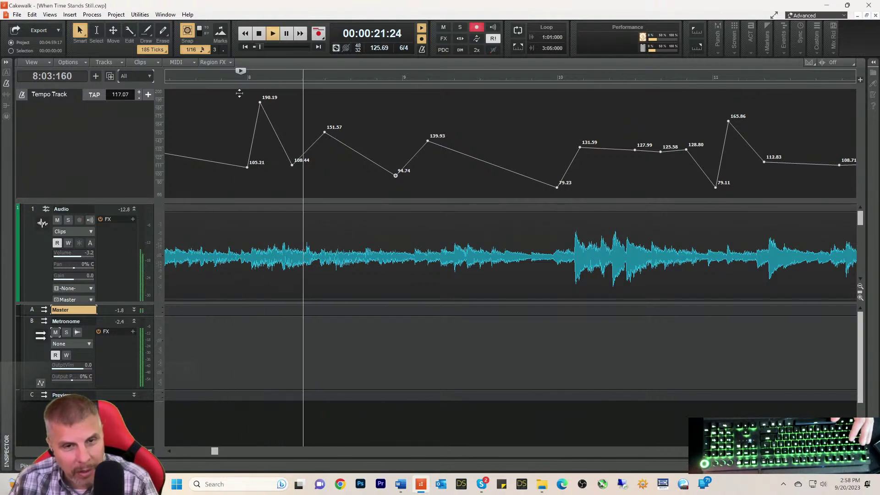
key(space)
key(space)
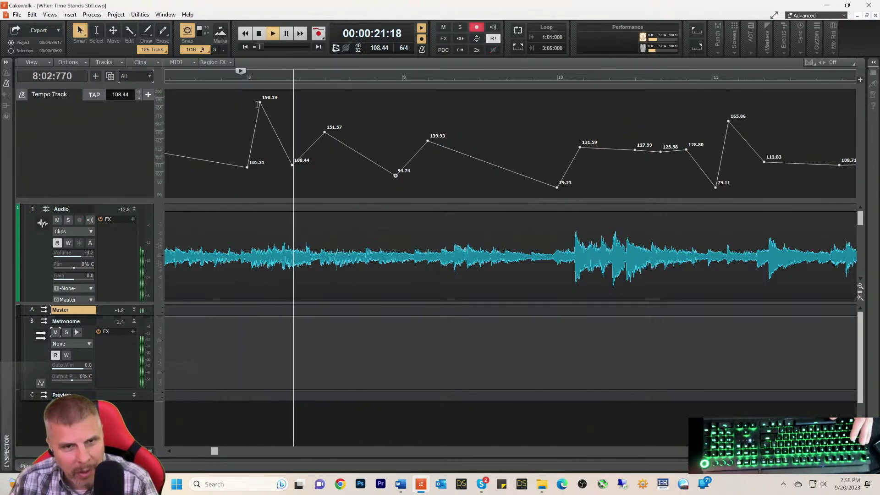
key(space)
key(space)
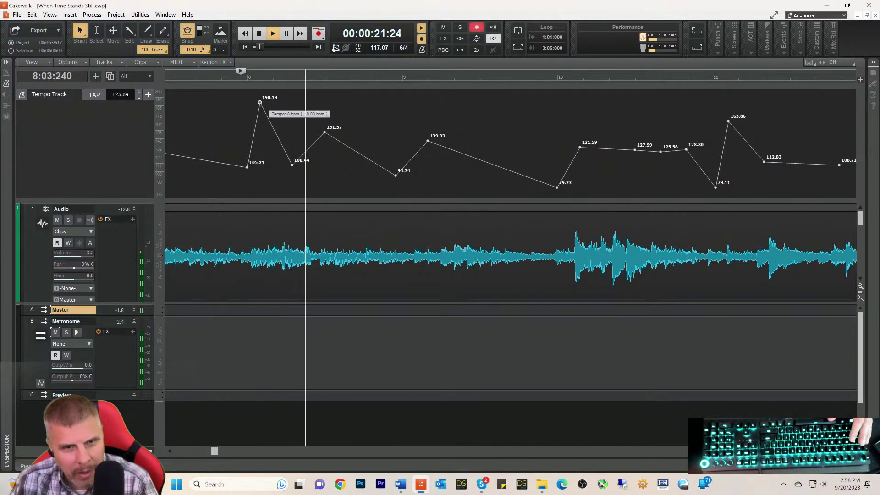
drag(260, 102, 260, 108)
key(space)
key(space)
- Raise the tempo node just before measure 9 to about 97.68 bpm and replay from 7:06:720
drag(396, 175, 397, 174)
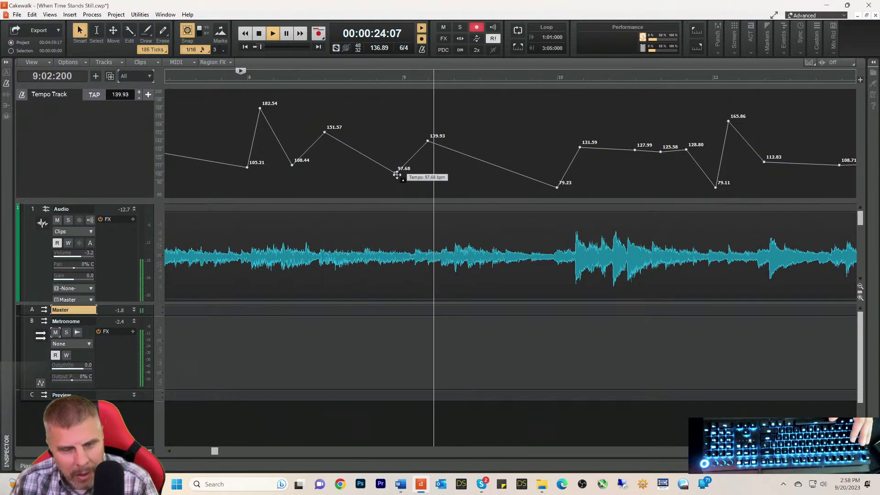
key(space)
key(space)
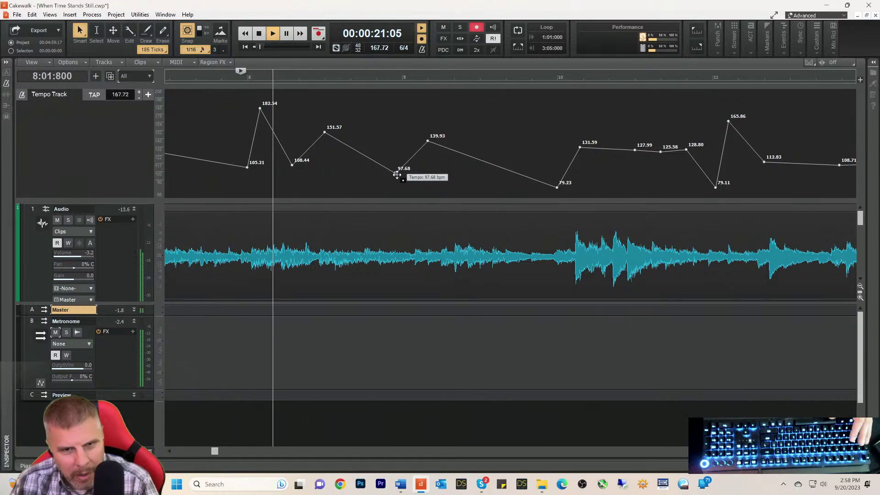
key(space)
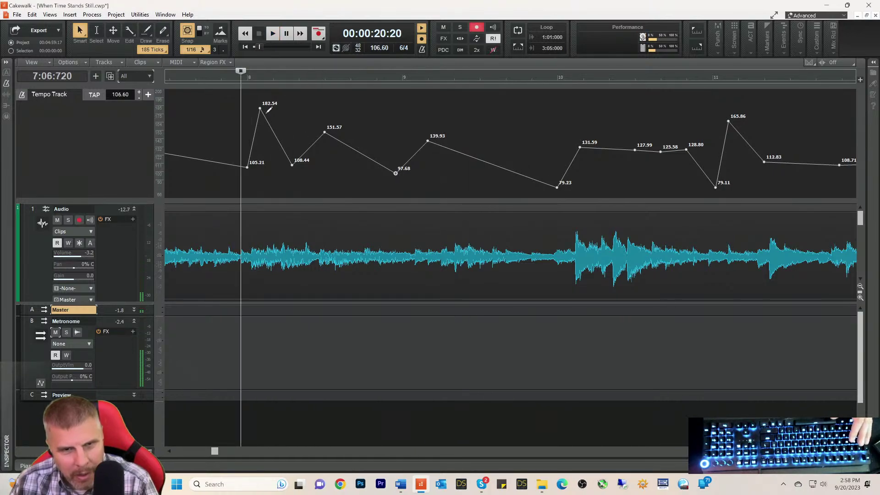
- Set the peak tempo node between beats 1 and 2 of measure 8 to about 183.72 bpm, checking by repeated playback from 7:06:720
drag(261, 109, 260, 107)
key(space)
key(space)
key(space)
key(space)
key(space)
key(space)
key(space)
mouse_move(292, 164)
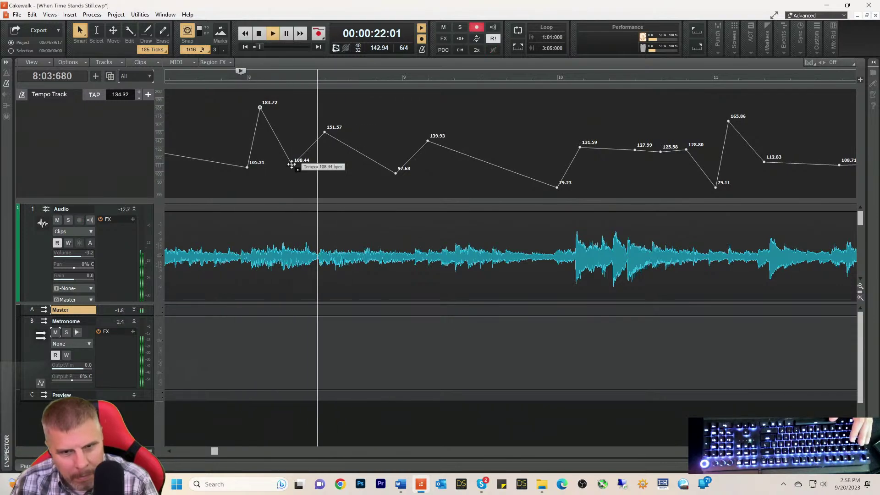
key(space)
- Play back measure 8 closely from 7:06:720 to check the metronome against the audio around its tempo nodes
key(ctrl+Right)
key(ctrl+Right)
key(ctrl+Right)
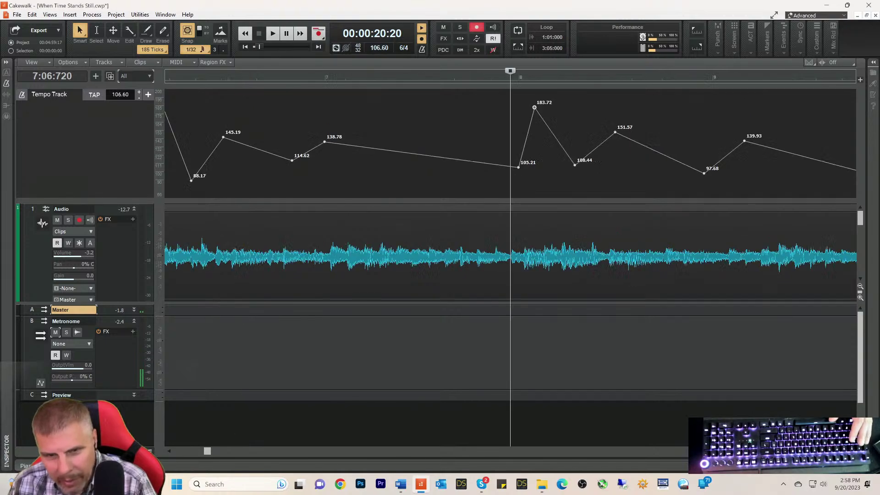
key(space)
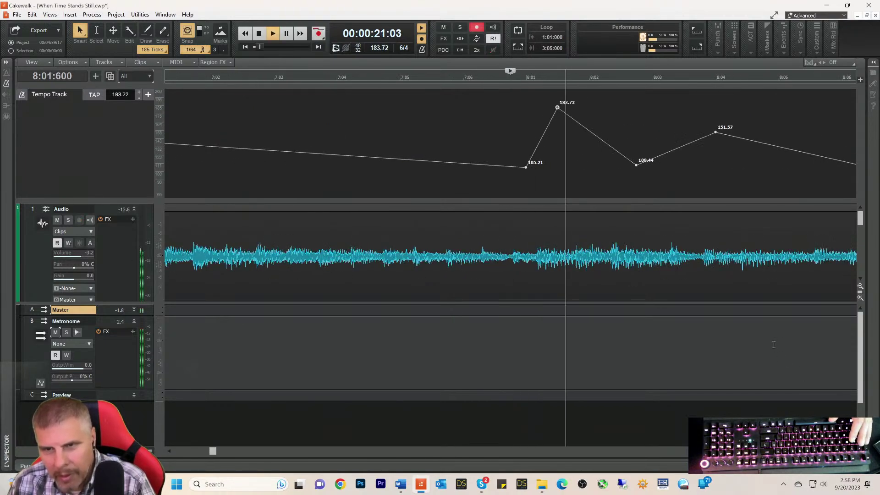
key(space)
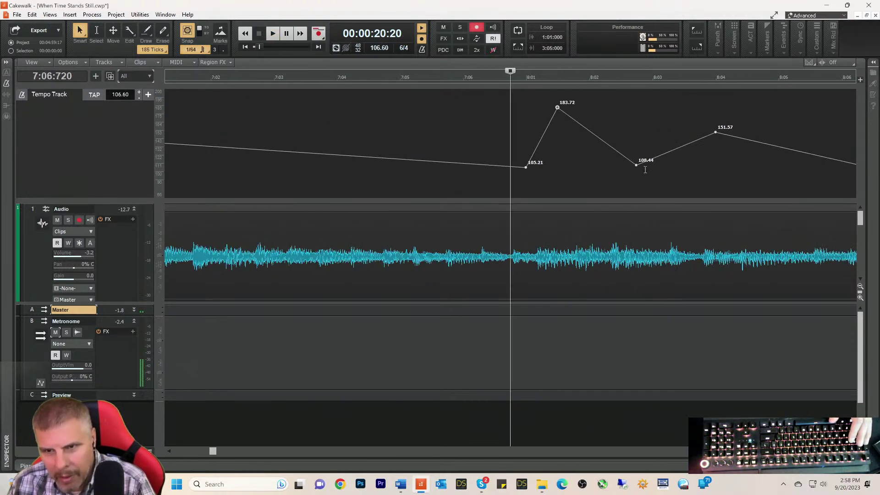
key(space)
key(space)
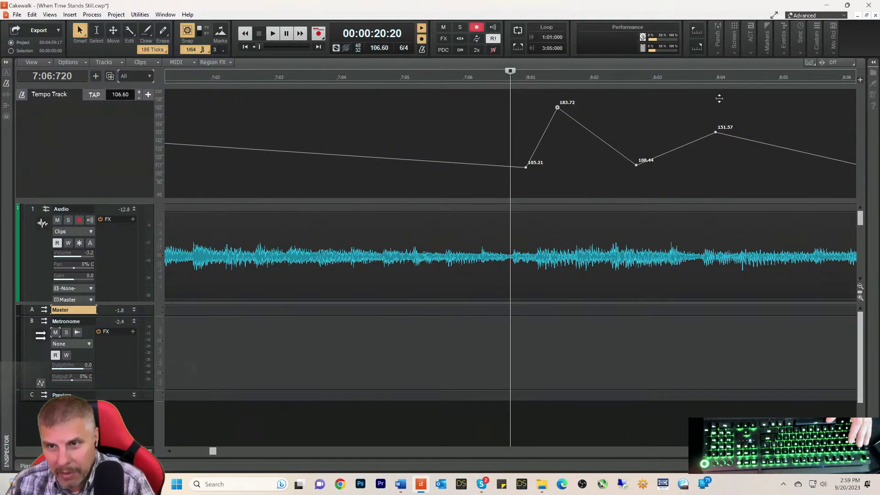
- Play back measure 8 from 8:04:000 and from 8:01:180 to compare the metronome with the audio
click(717, 78)
key(space)
click(716, 81)
key(space)
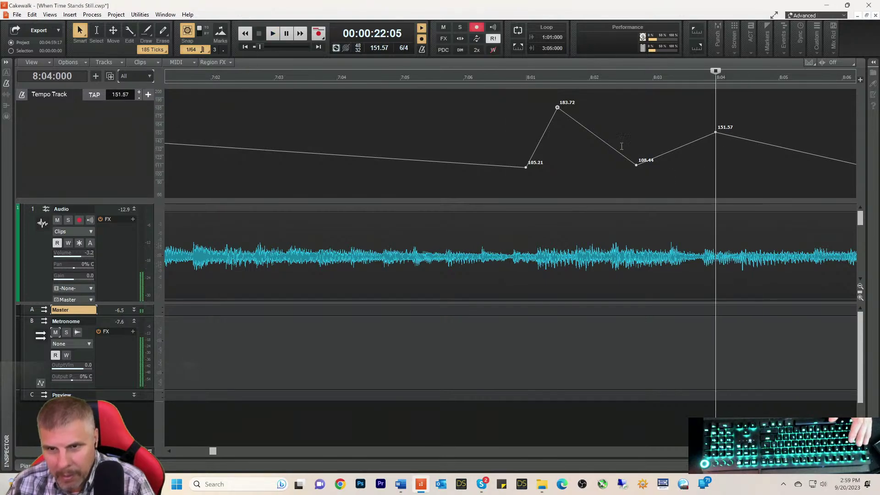
click(538, 76)
key(space)
key(space)
key(space)
key(space)
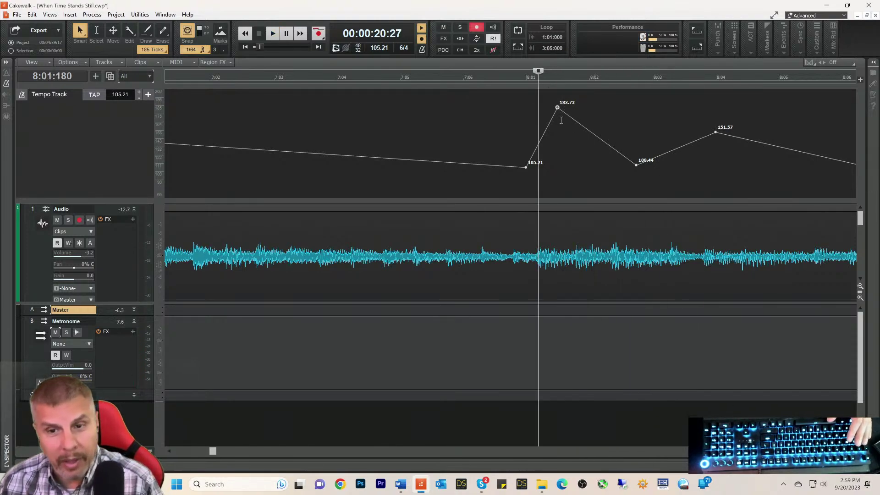
- Play back repeatedly from 8:01:000 to check the metronome against the audio at the start of measure 8
click(525, 81)
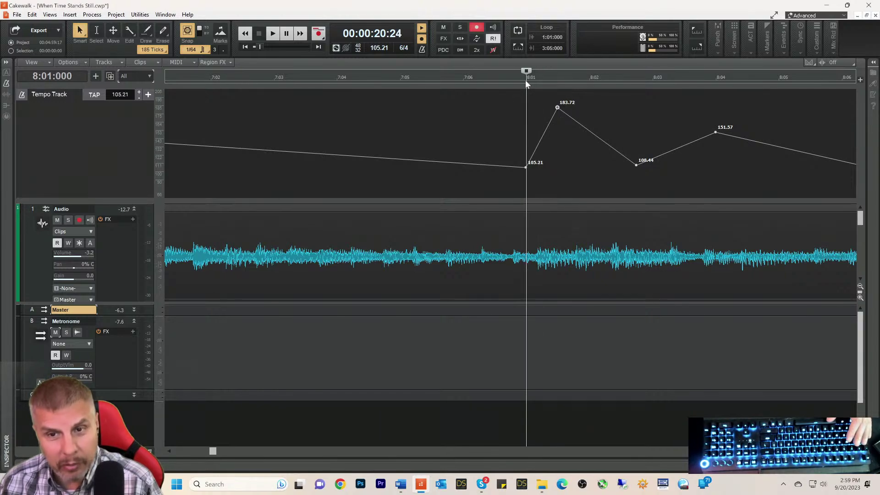
key(space)
key(space)
key(space)
key(space)
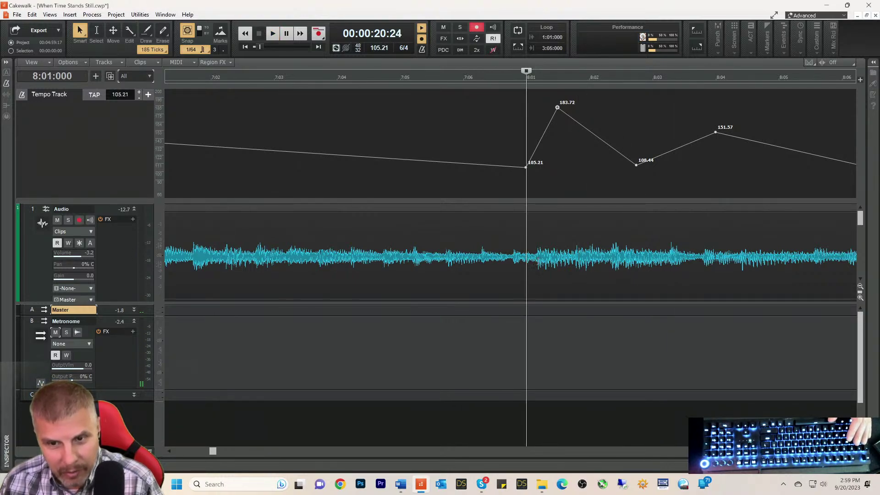
key(space)
key(space)
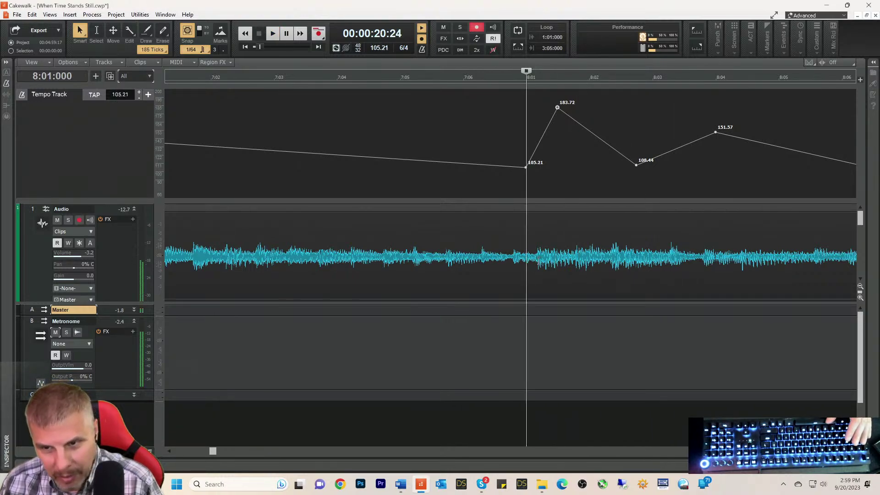
key(space)
key(space)
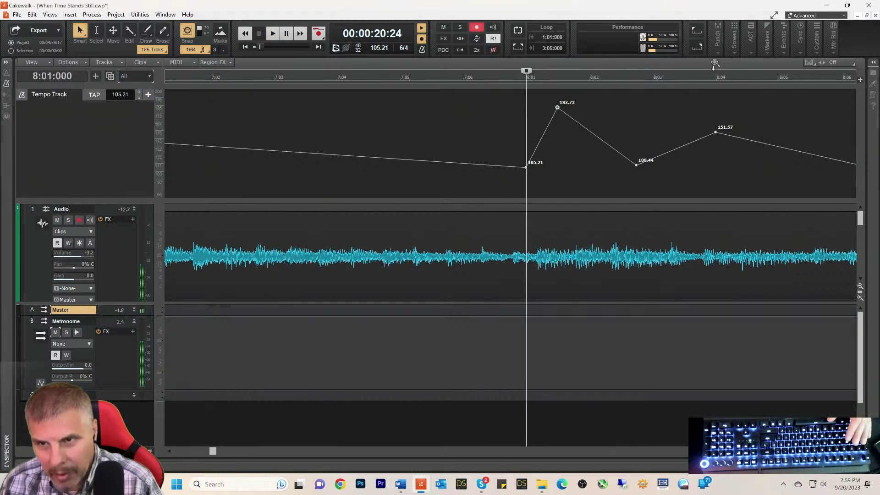
- Lower the tempo node at beat 4 of measure 8 to about 147.45 bpm, checking by playback from 8:04:000
click(715, 78)
key(space)
key(space)
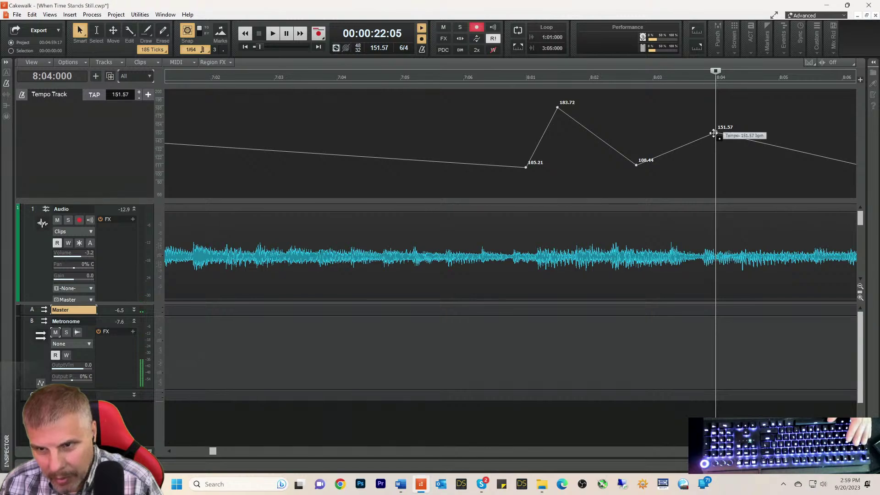
drag(716, 134, 714, 135)
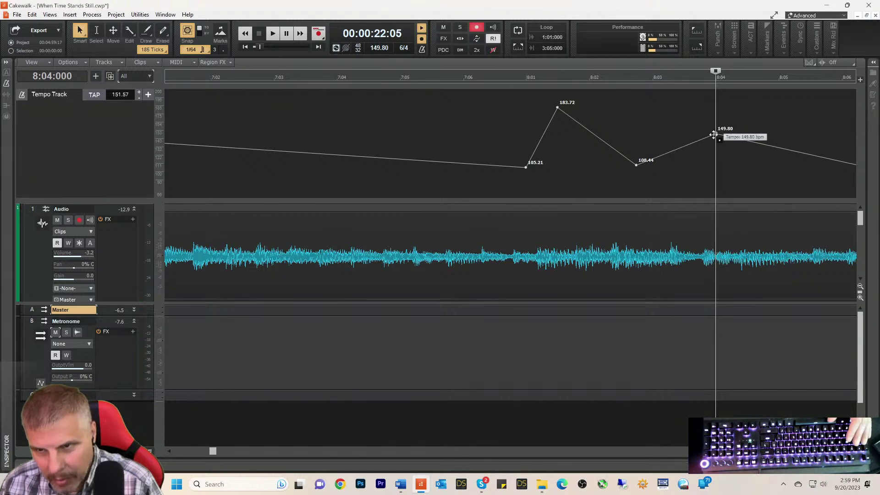
key(space)
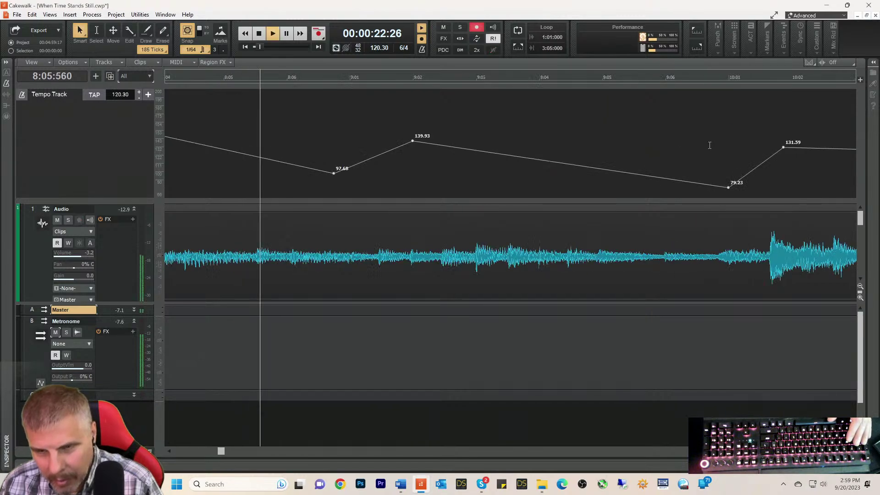
key(space)
key(space)
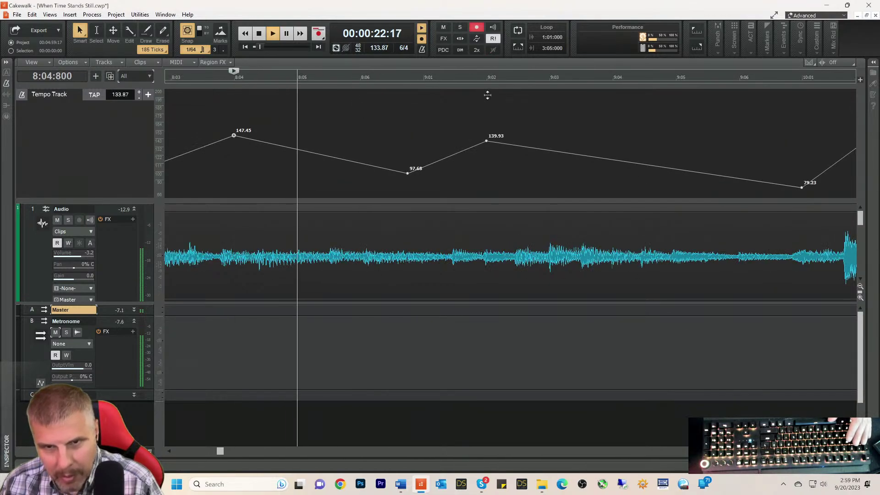
key(space)
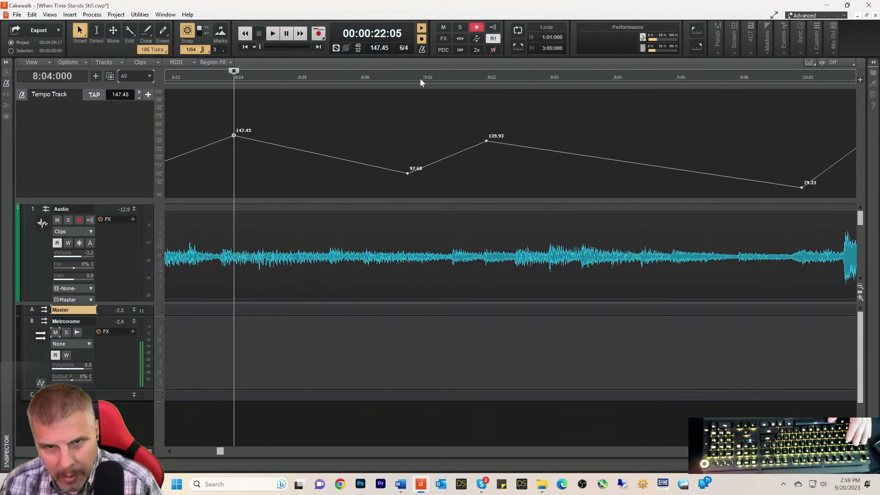
- Move the tempo node just before measure 9 onto 9:01:000 at about 95.33 bpm and play back from there
click(424, 79)
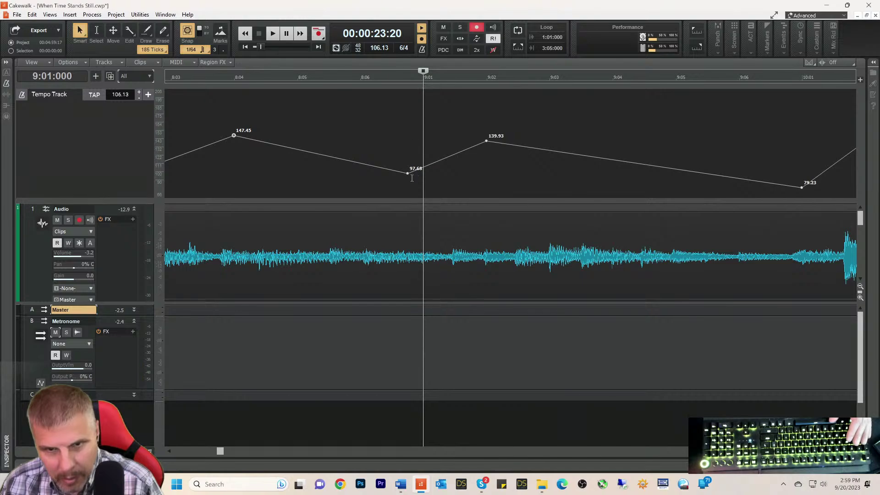
drag(423, 174, 423, 177)
key(space)
key(space)
key(space)
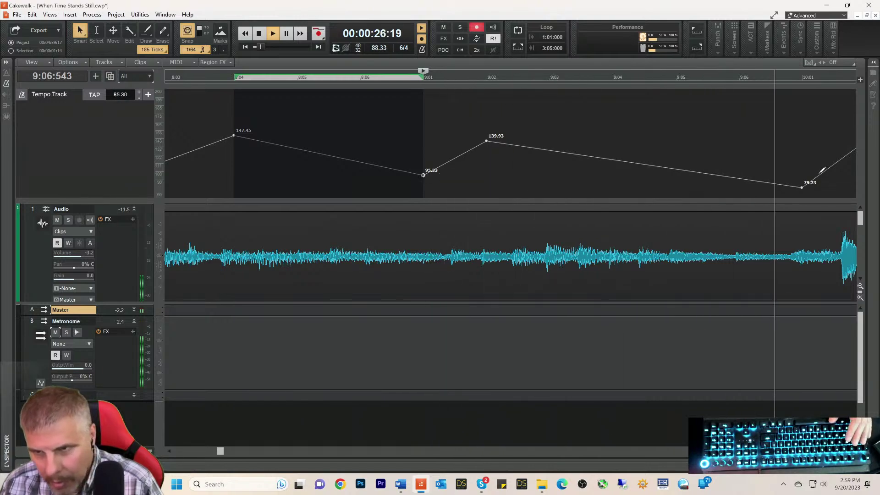
- Play back from 9:01:000 and from 10:01:000 to check the metronome against the audio in measures 9 and 10
key(space)
key(space)
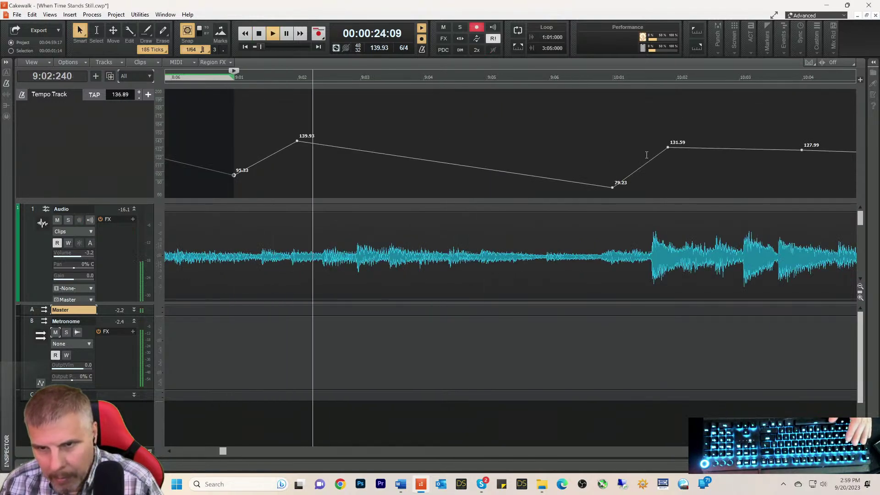
click(612, 77)
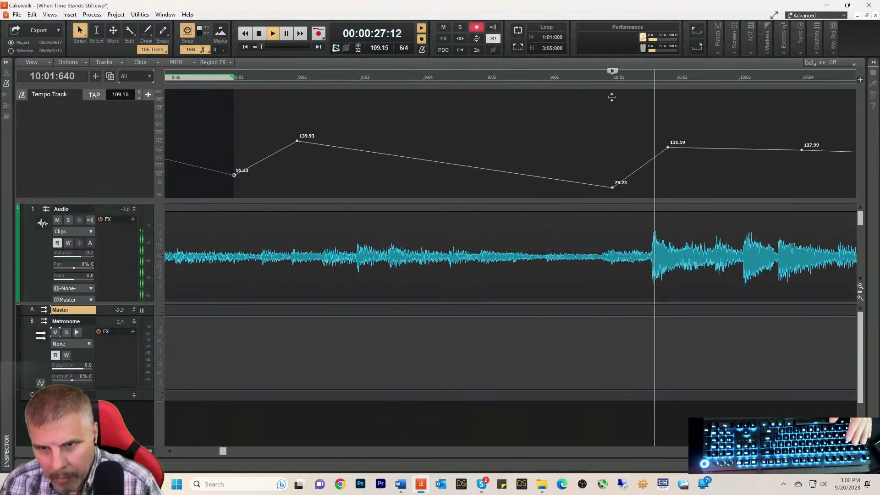
key(space)
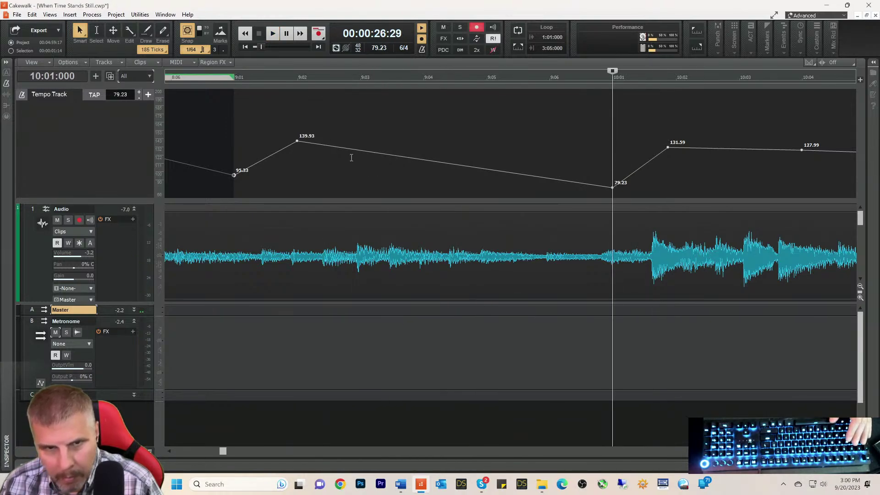
- Audition the passage around measures 8 to 10 and raise the tempo point at 9:02 to about 149 BPM
key(space)
key(space)
click(211, 80)
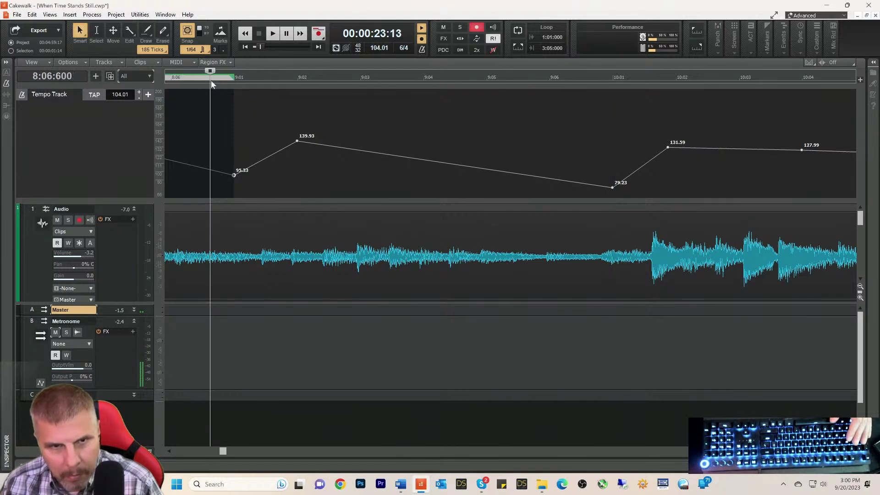
key(space)
key(space)
key(space)
key(space)
click(297, 82)
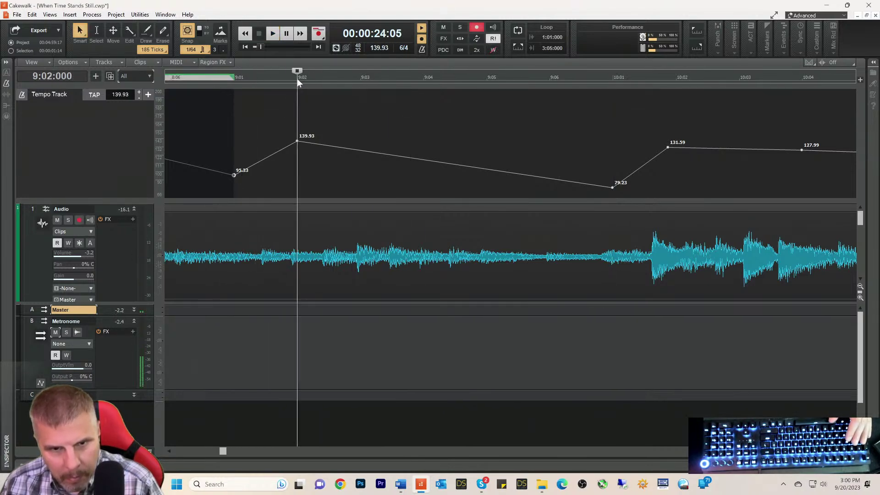
key(space)
key(space)
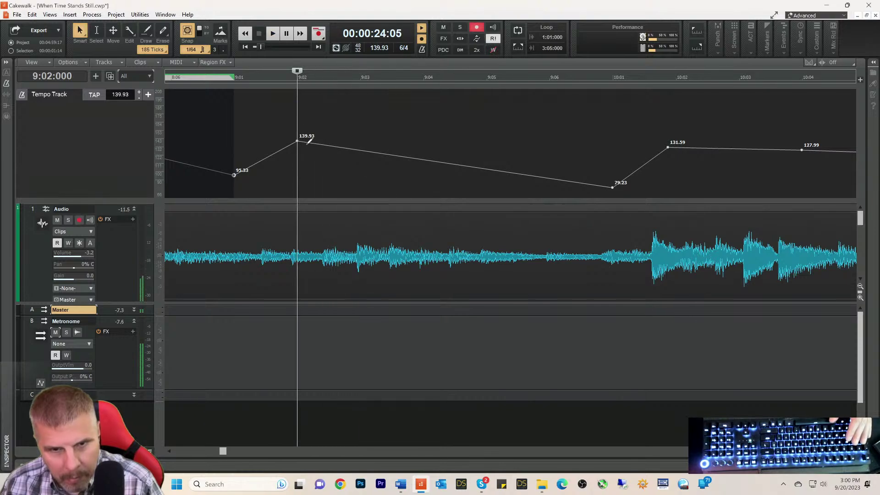
drag(297, 142, 298, 134)
- Play from 9:02 into measure 12, and replay from 11:06 to check the metronome against the audio
key(space)
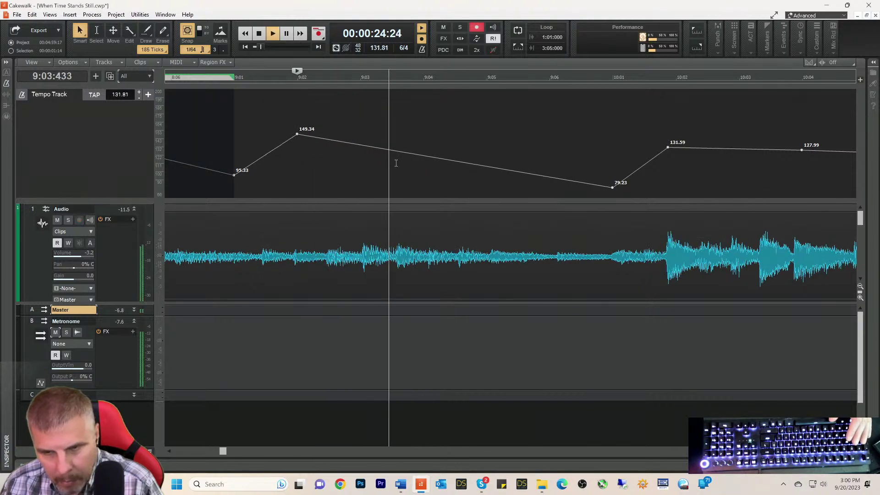
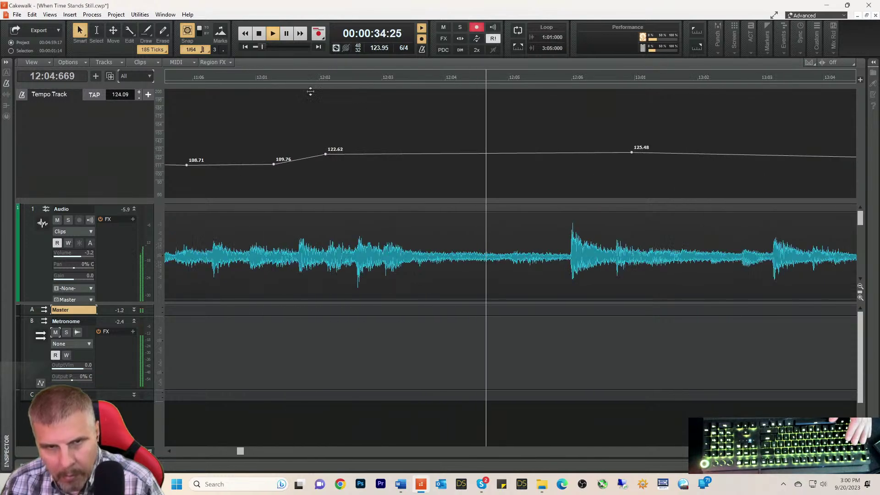
click(198, 78)
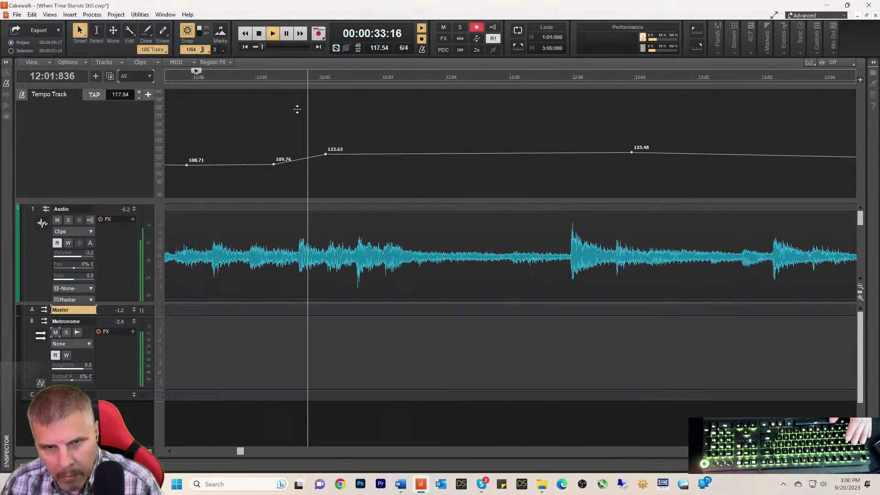
key(space)
key(space)
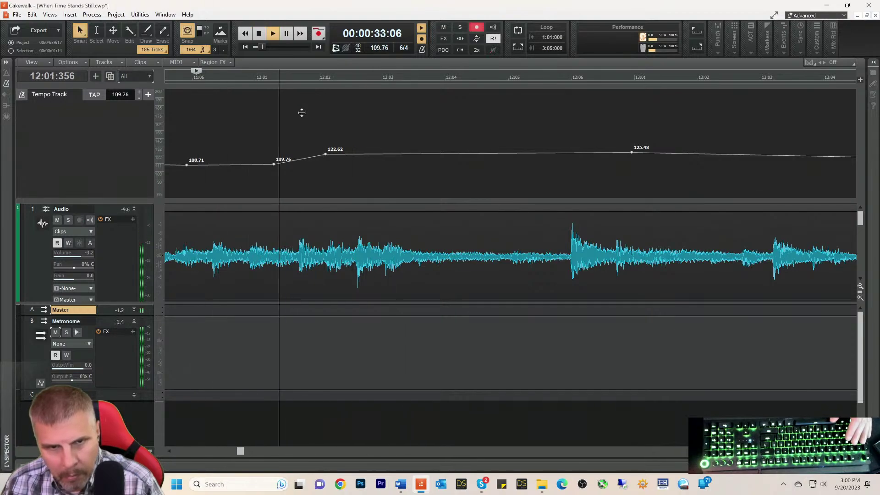
key(space)
- Replay the passage from 11:03 several times to compare the metronome beats with the audio
drag(241, 452, 237, 453)
click(211, 78)
key(space)
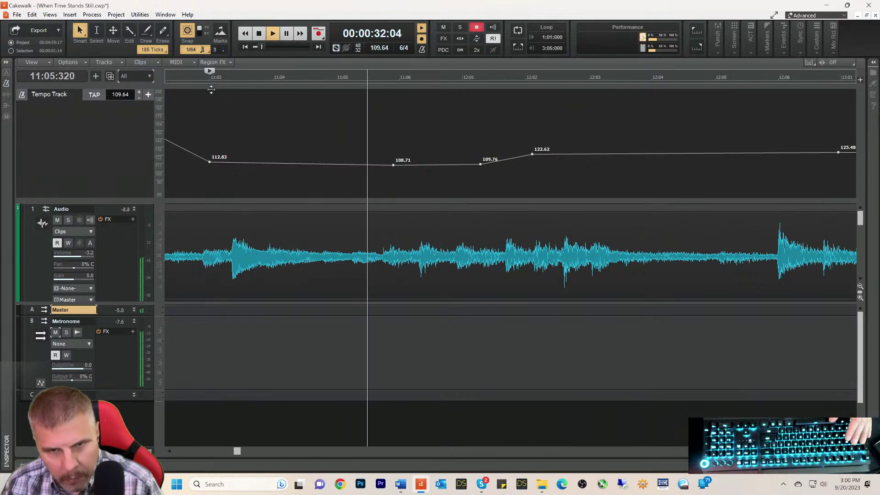
key(space)
key(space)
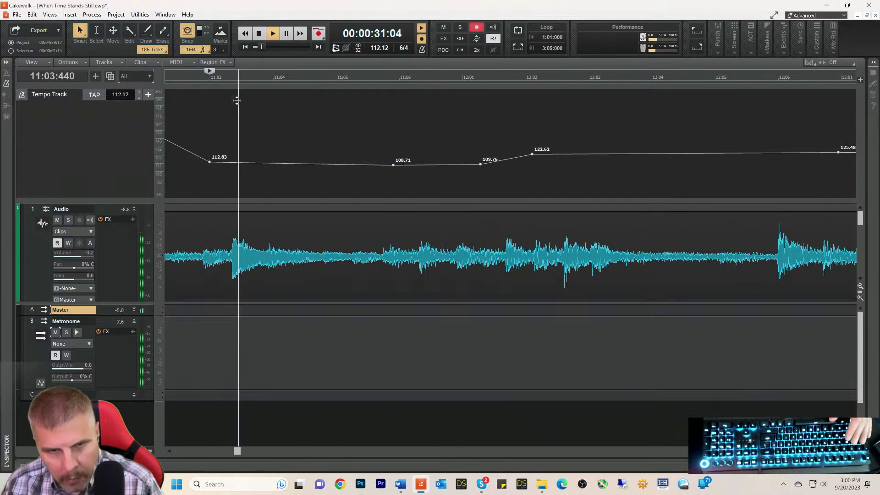
key(space)
key(space)
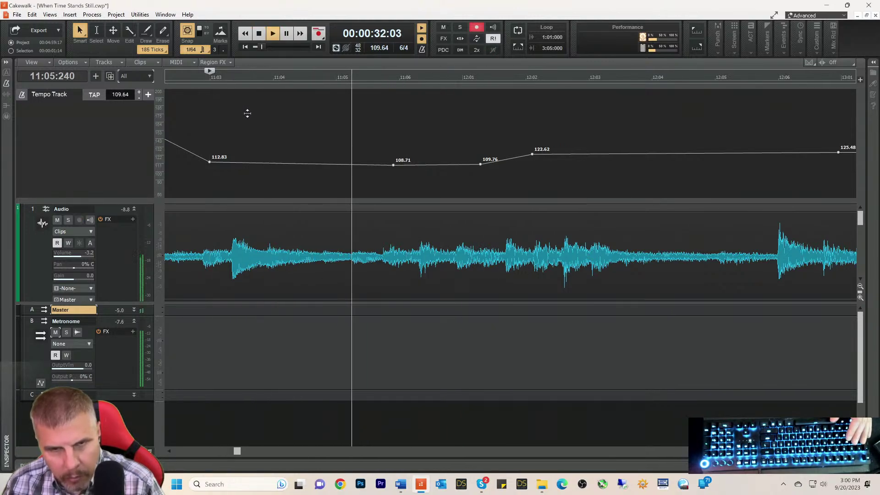
key(space)
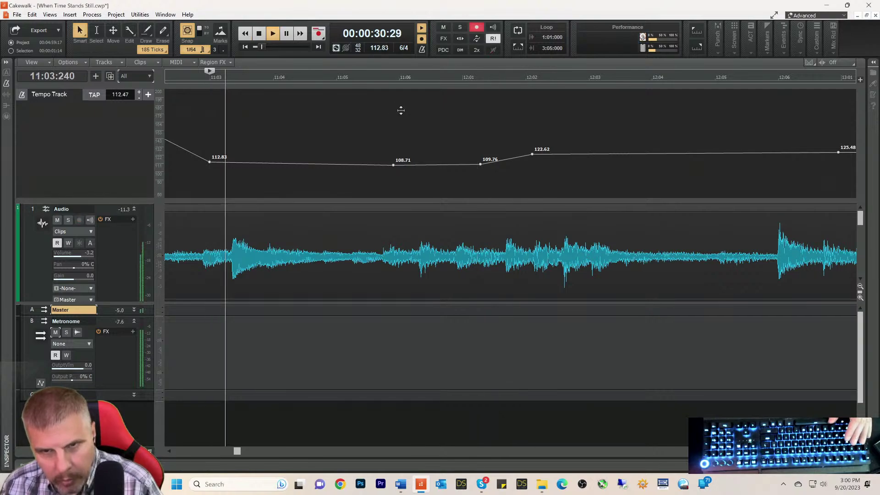
key(space)
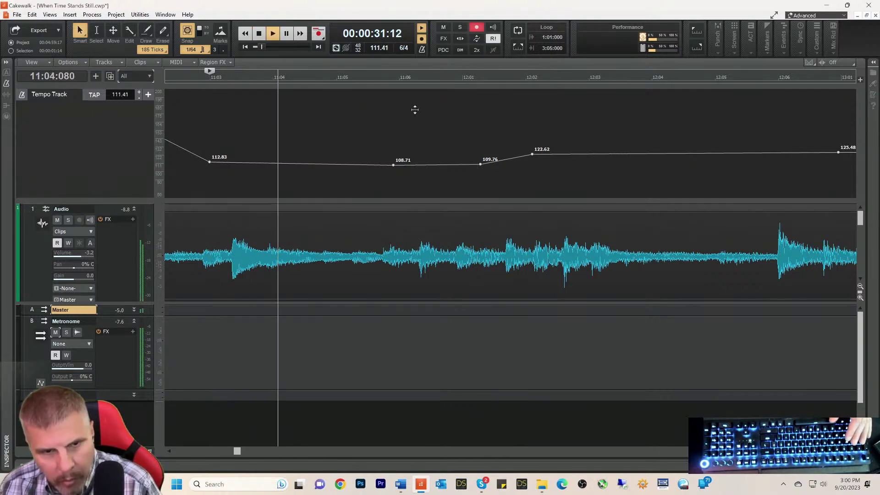
key(space)
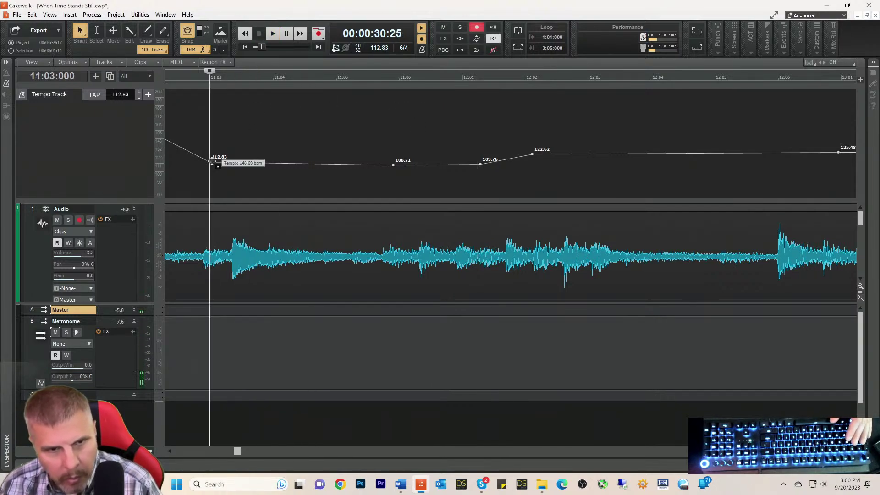
- Raise the tempo point at 11:03 to about 137.5 BPM and audition it from just before that beat
drag(211, 162, 210, 143)
click(196, 79)
key(space)
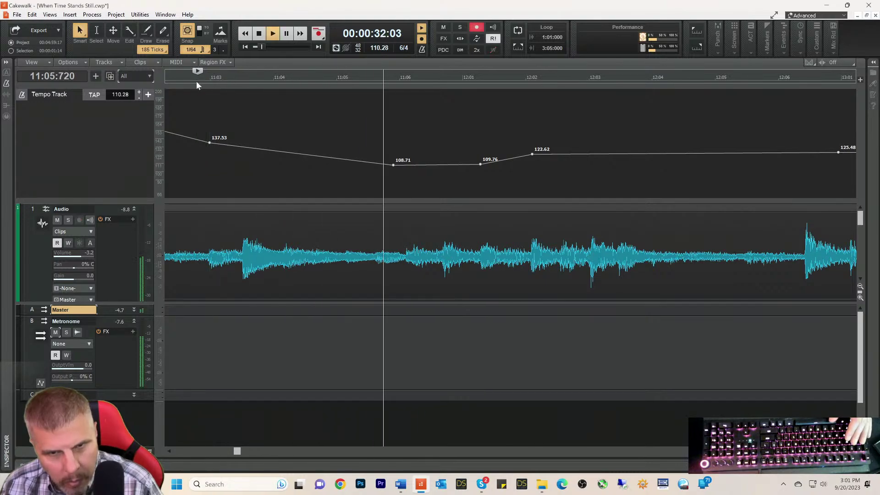
key(space)
key(space)
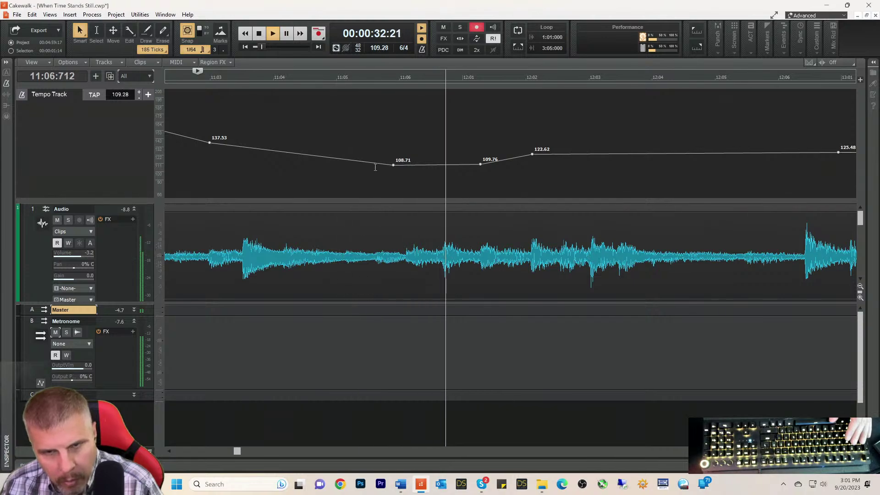
key(space)
key(space)
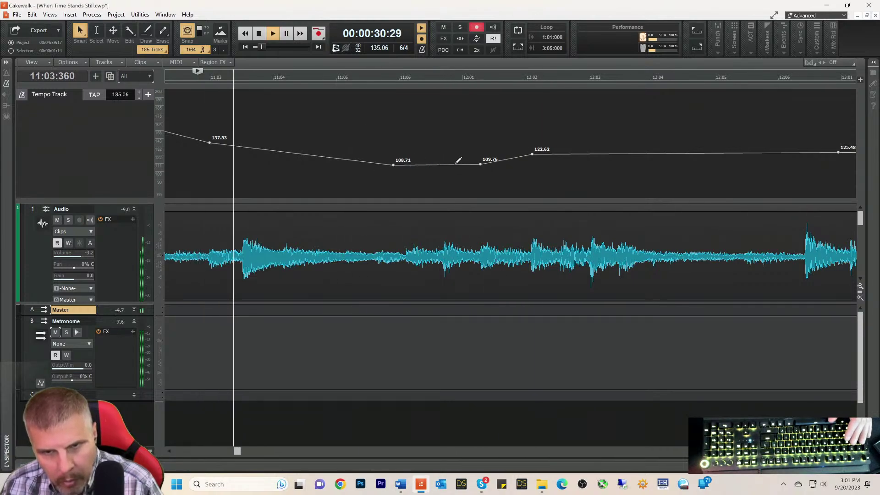
key(space)
key(space)
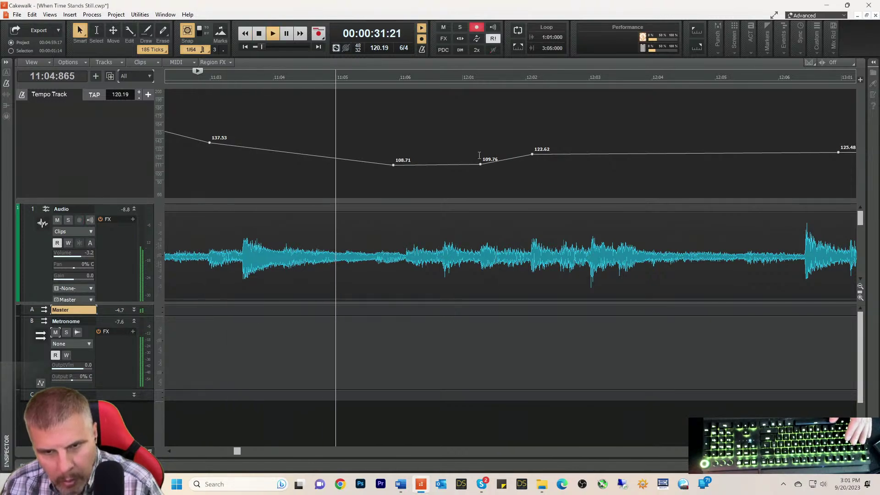
key(space)
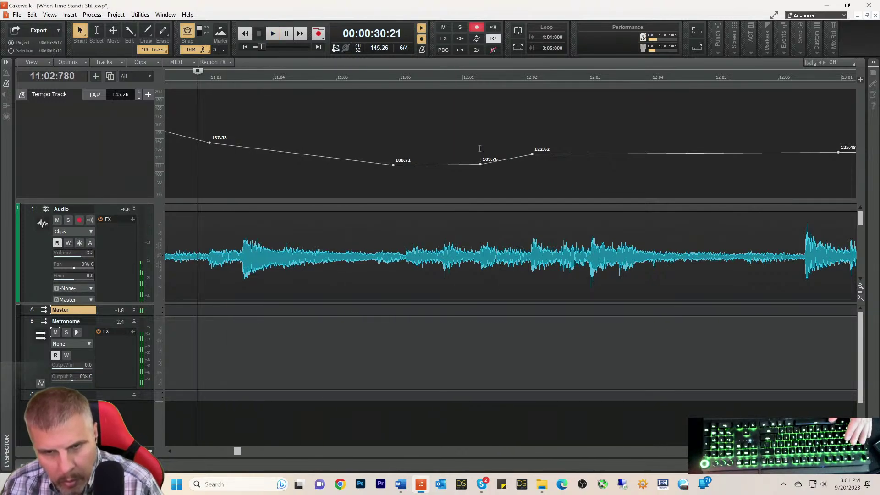
- Audition from 12:01 and move the tempo point just after it back onto the downbeat, lowering it to about 98.6 BPM
click(463, 78)
key(space)
key(space)
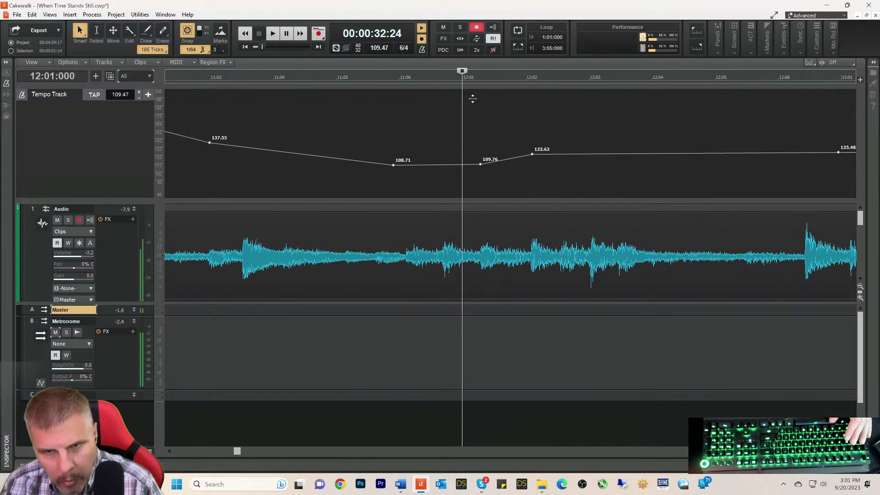
drag(480, 164, 467, 173)
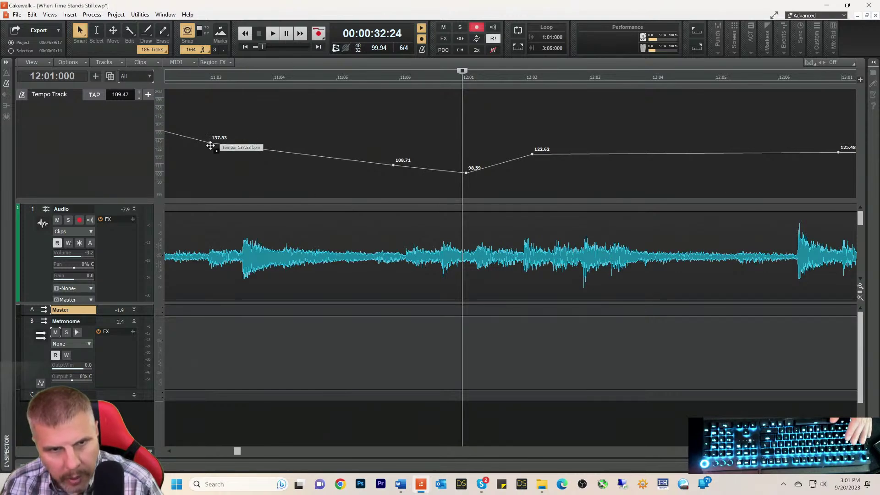
- Lower the tempo point at 11:03 back to 112.83 BPM and audition from that beat
drag(210, 146, 210, 163)
click(209, 75)
key(space)
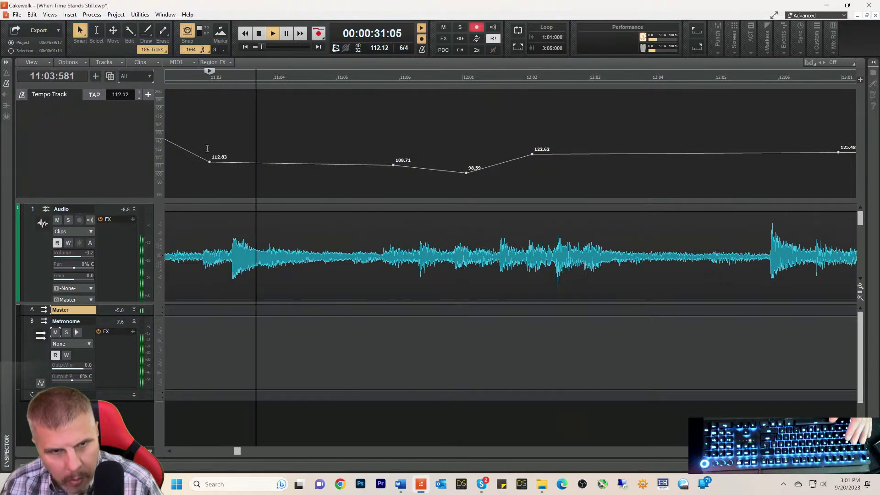
key(space)
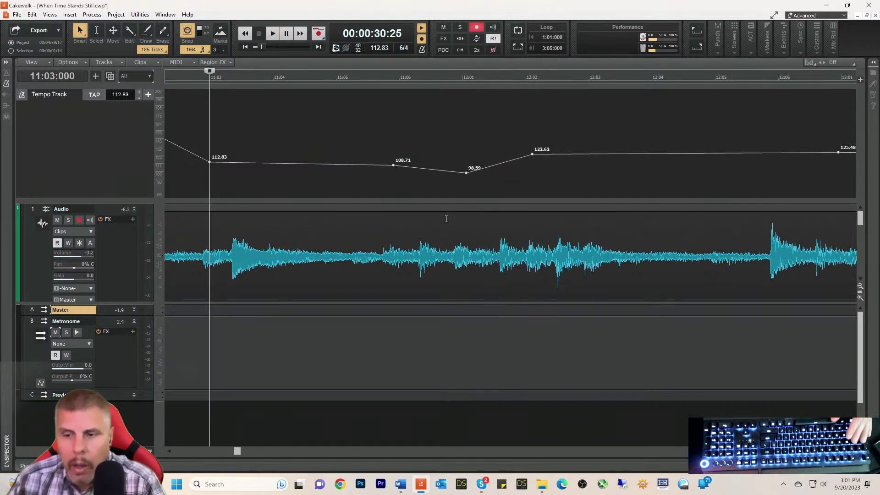
- Play from the start of measure 11 through measure 12 to check the tempo map against the audio
scroll(511, 268, down, 2)
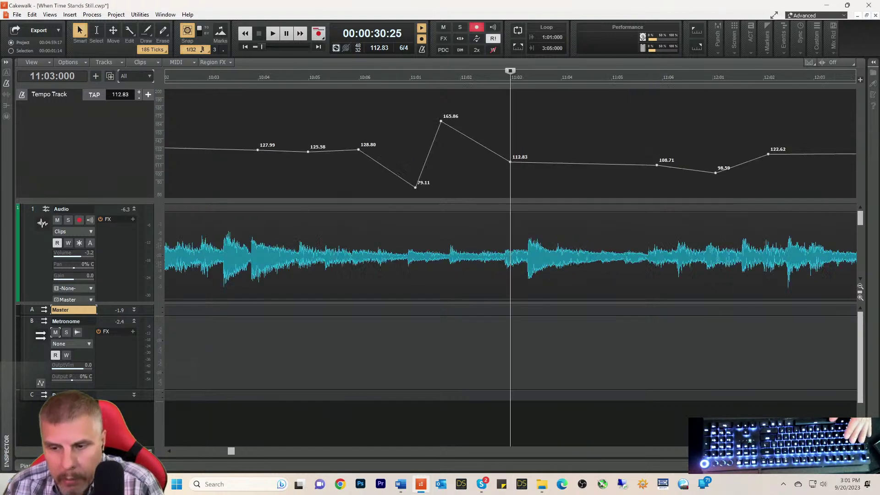
click(434, 79)
key(space)
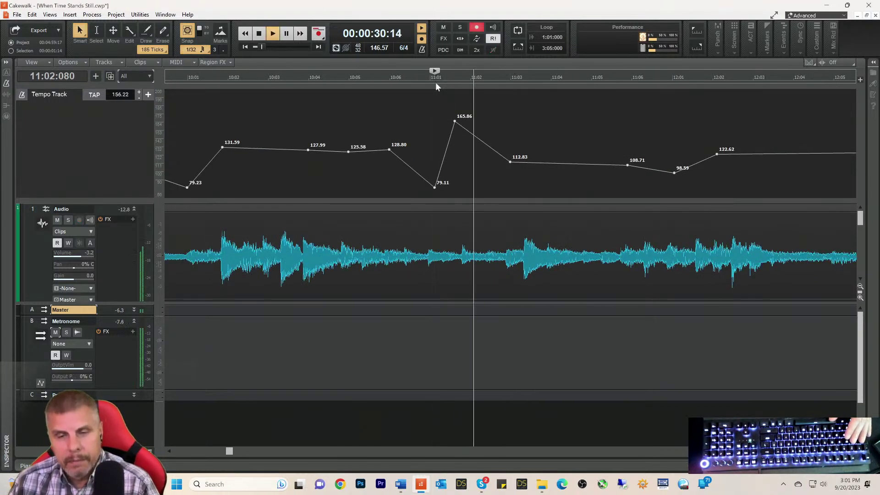
click(435, 83)
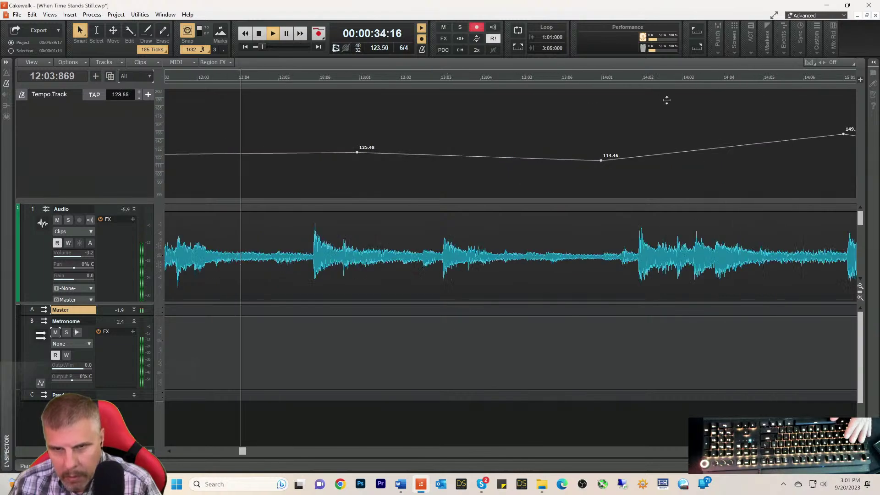
key(space)
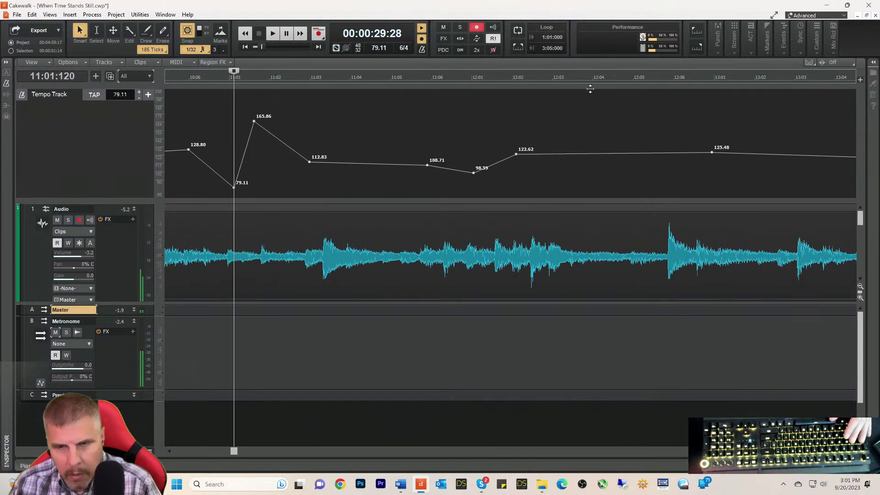
key(space)
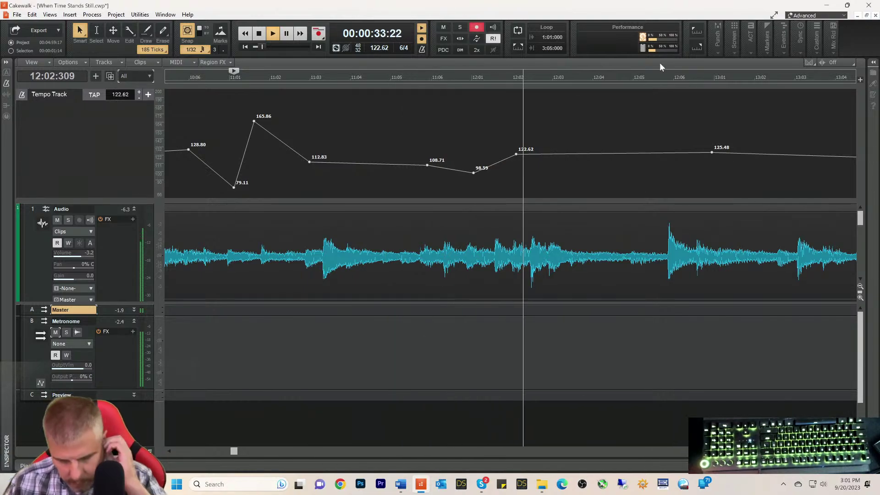
key(space)
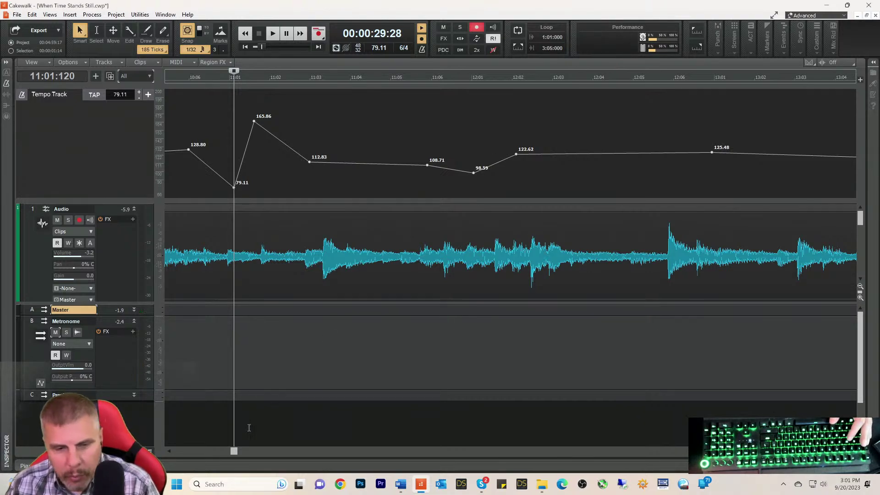
- Check the metronome alignment by playing from 12:04 and from 14:01, and place the playhead at 16:01
drag(238, 452, 243, 452)
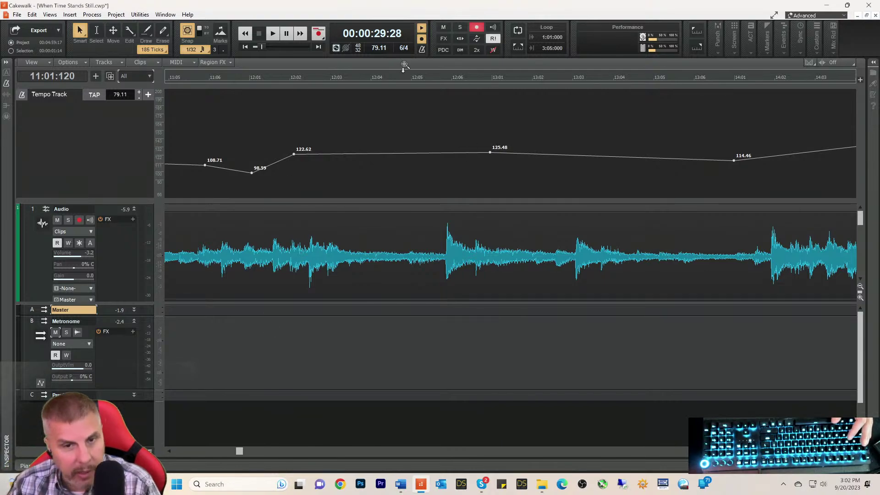
click(394, 78)
key(space)
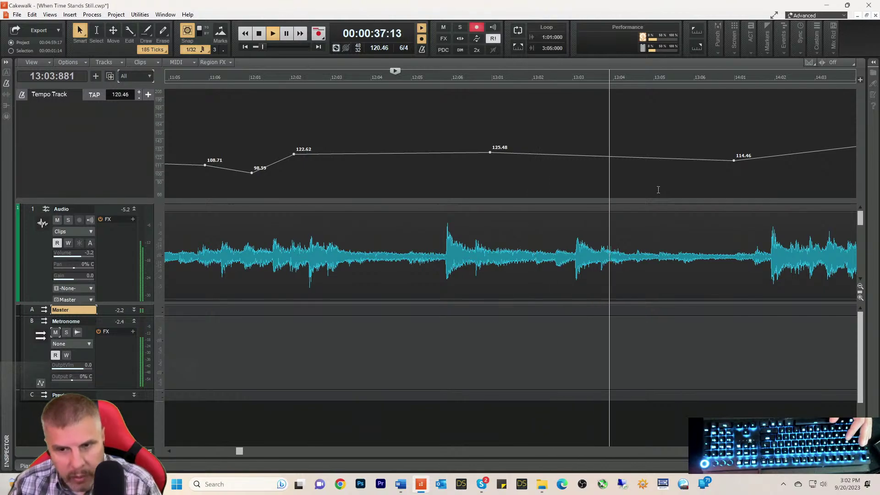
key(space)
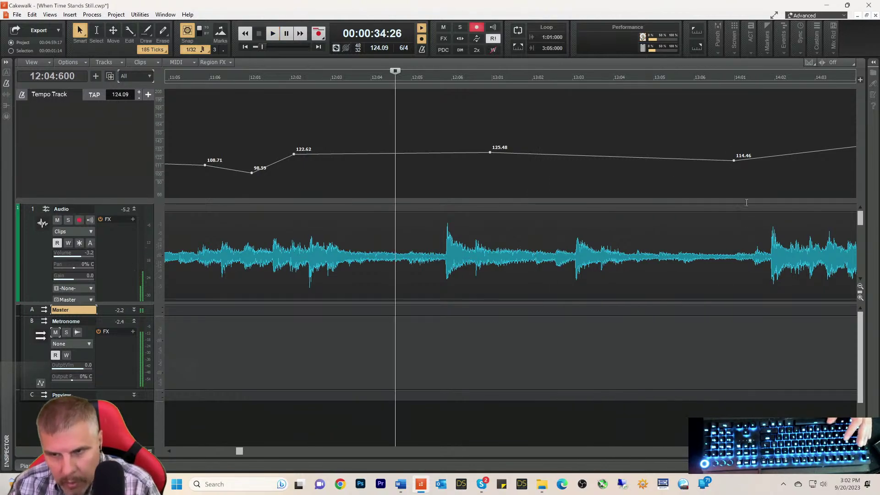
click(734, 78)
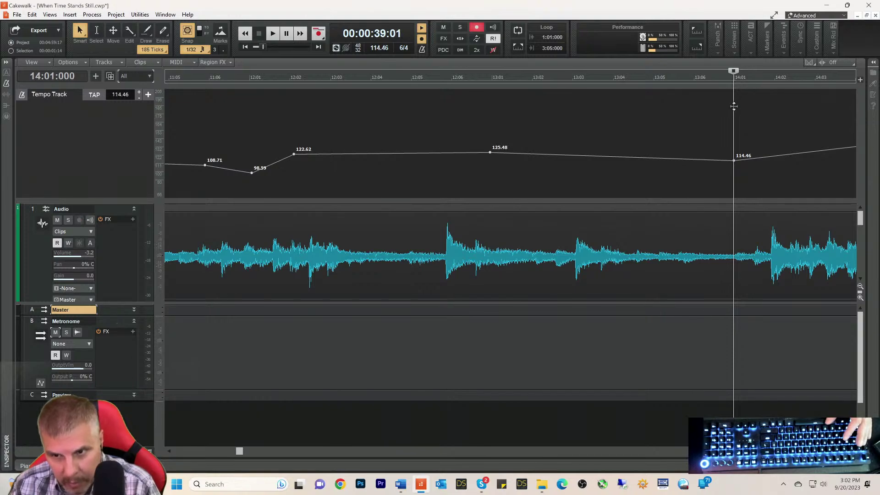
key(space)
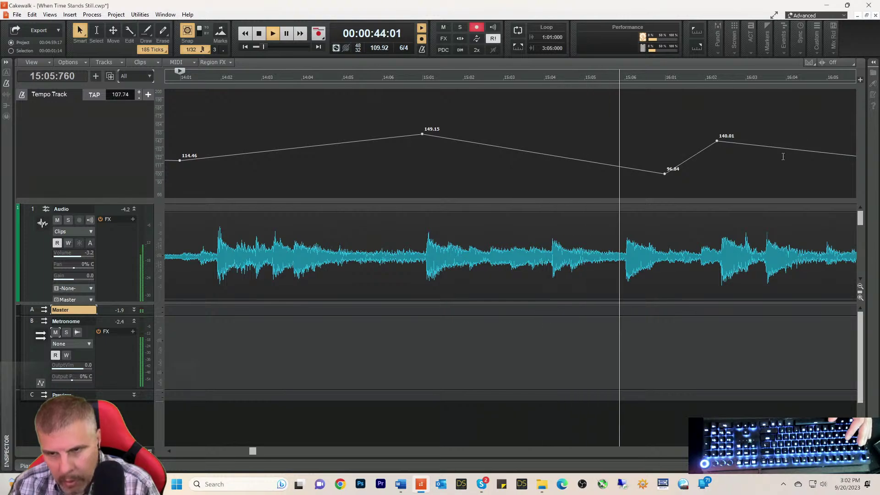
key(space)
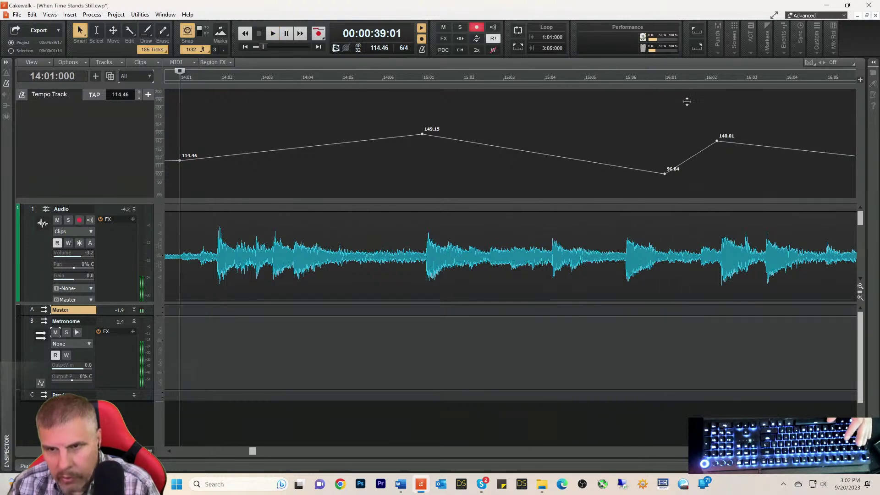
click(665, 78)
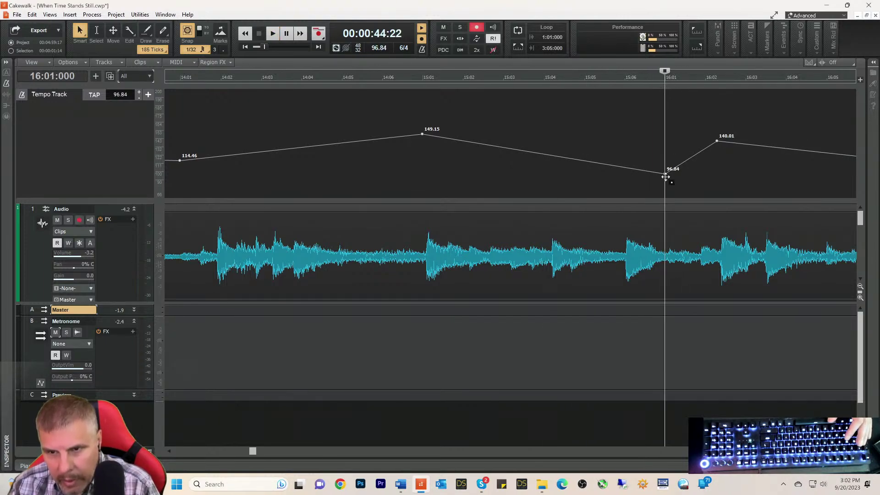
- Lower the tempo point at 16:01 to 92.13 BPM and audition the beats from there
drag(664, 176, 664, 179)
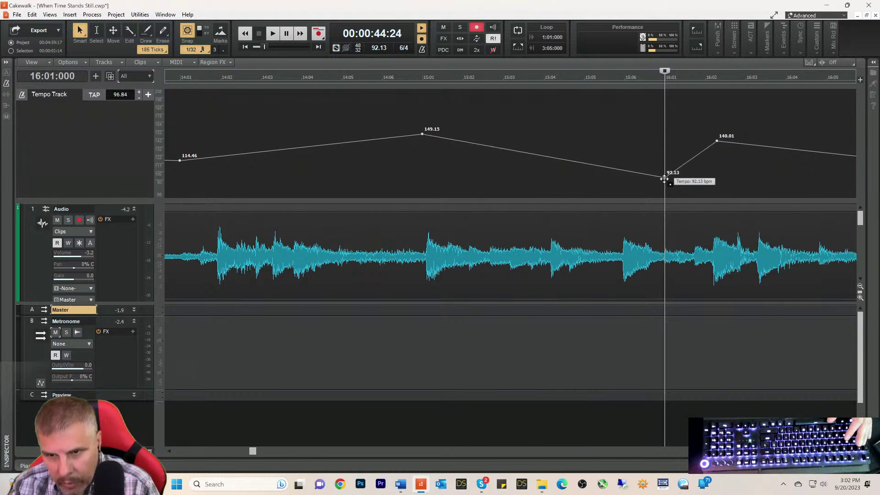
key(space)
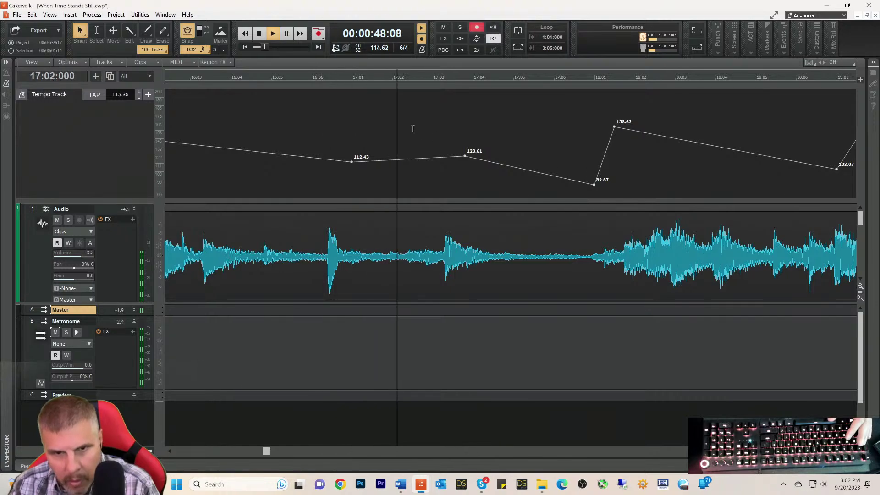
key(space)
key(space)
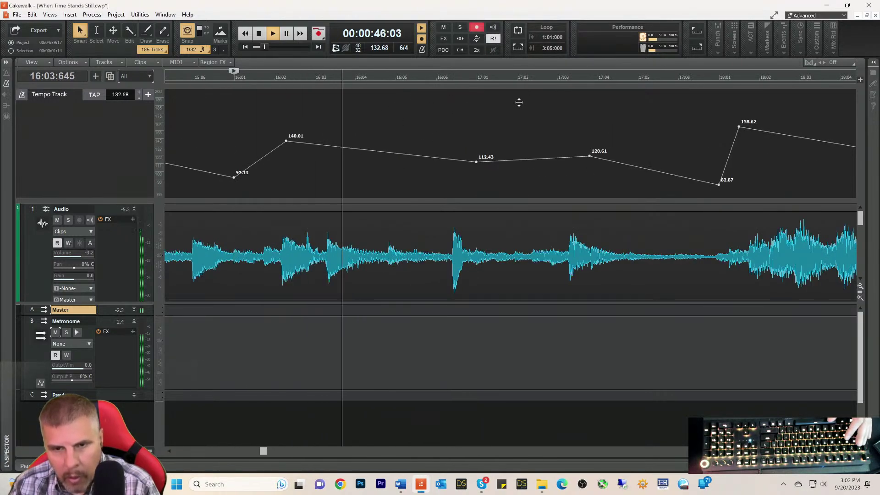
key(space)
- Raise the tempo point at 17:01 slightly and play from that downbeat up to 24:01
click(476, 78)
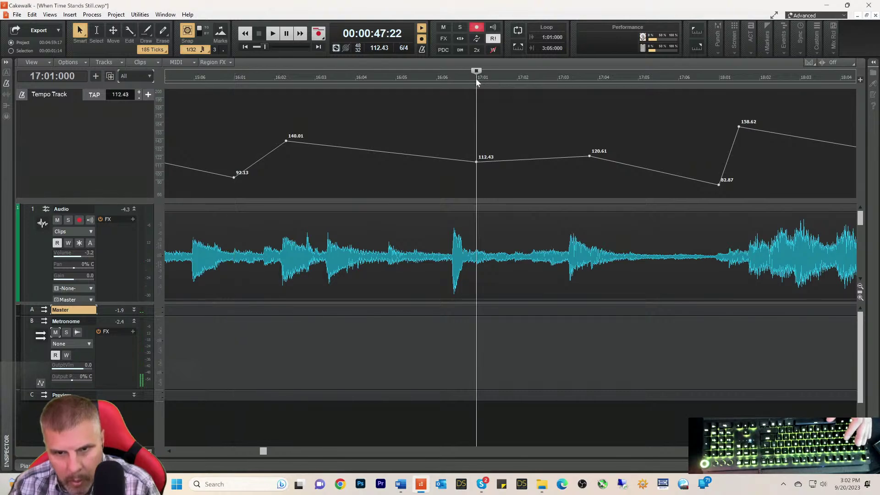
drag(476, 161, 475, 159)
key(space)
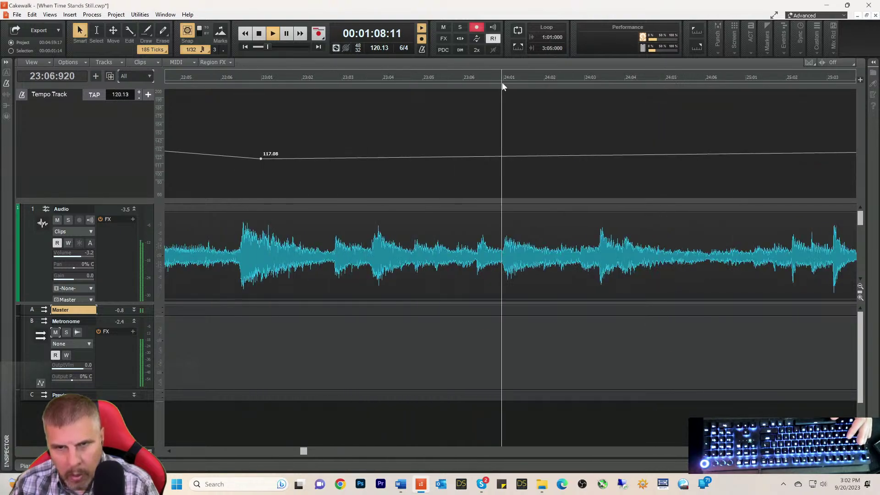
key(space)
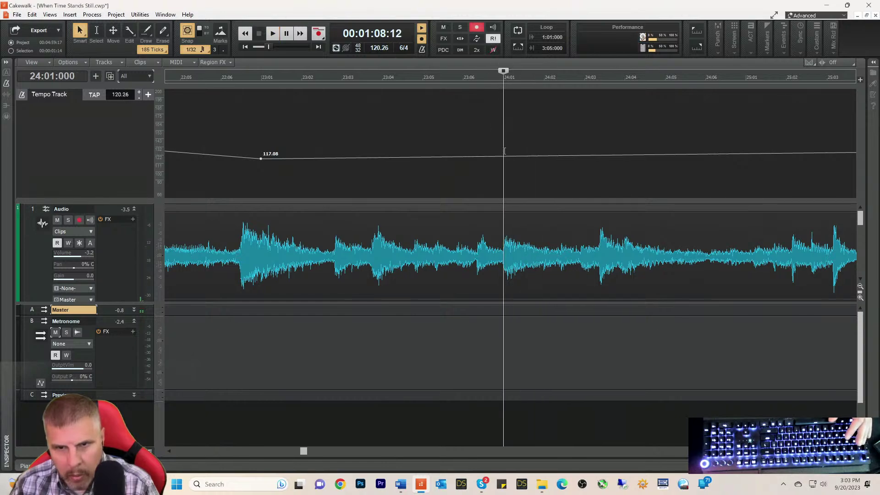
- Add a tempo point at 24:01 set to 120.24 BPM and audition measure 24
click(503, 157)
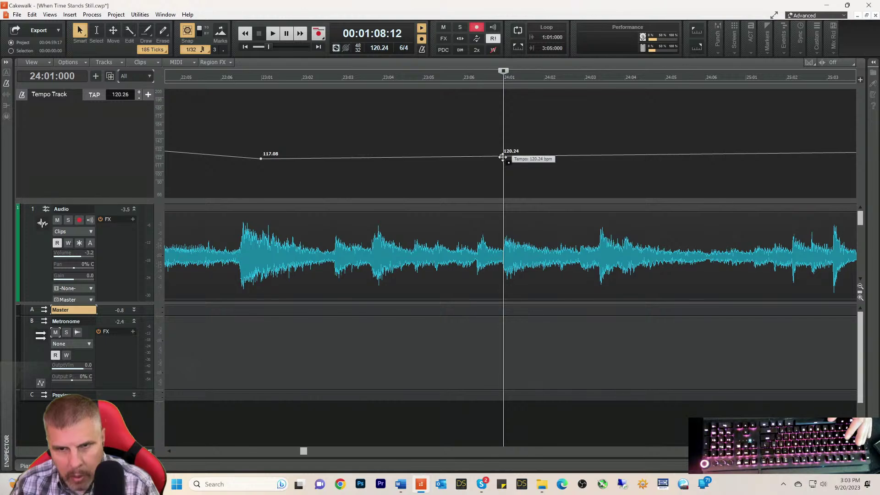
drag(503, 156, 501, 155)
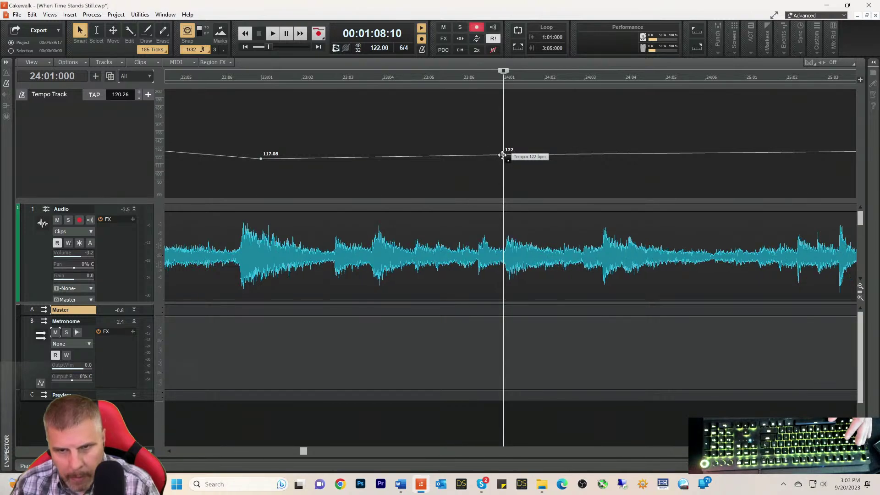
drag(503, 156, 503, 156)
key(space)
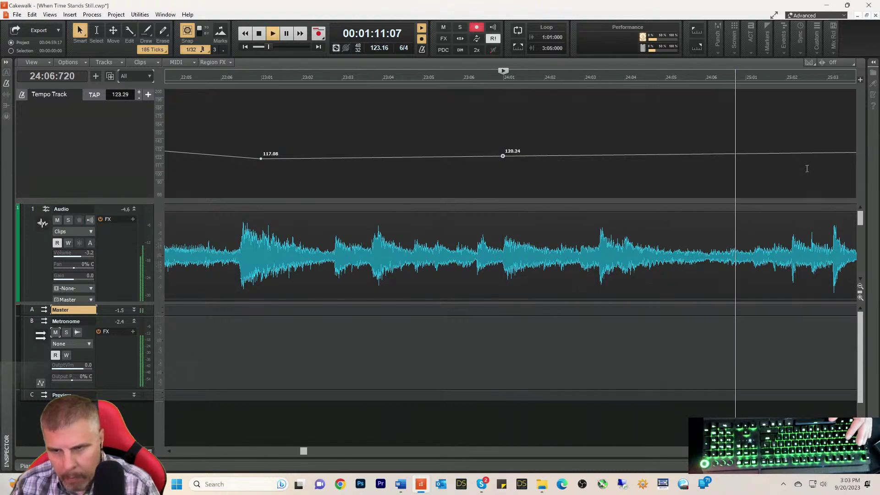
key(space)
- Add a tempo point at 25:01, lower it to 117.54 BPM and audition from that downbeat
click(745, 83)
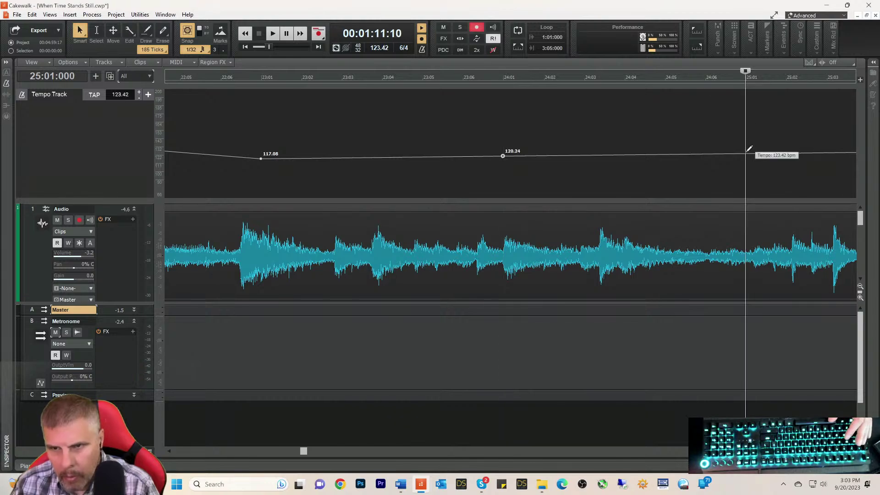
drag(746, 154, 745, 159)
key(space)
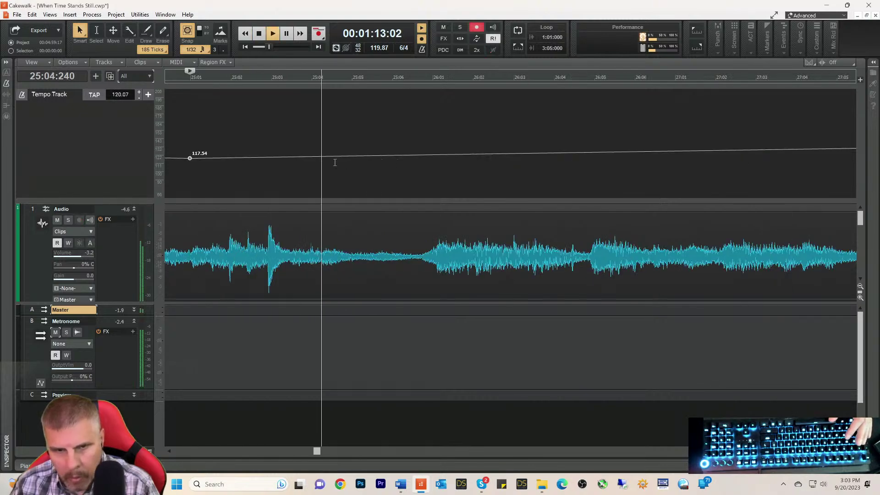
key(space)
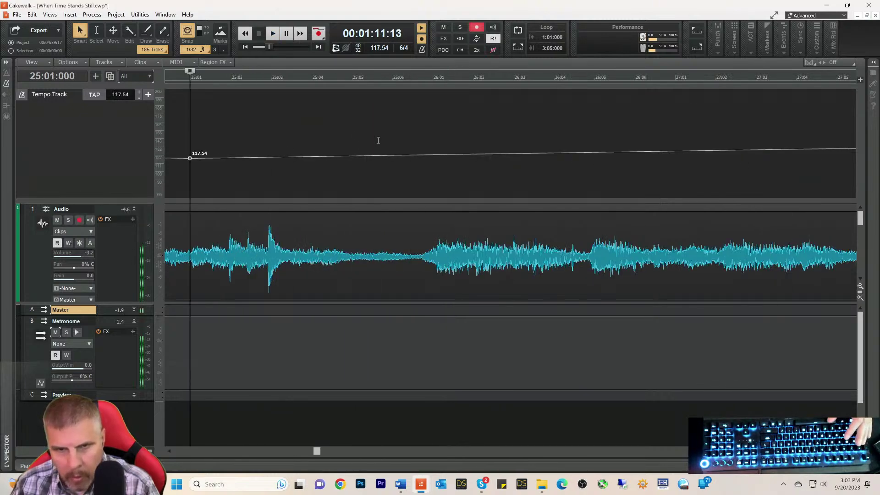
- Add a tempo point at 26:01, lower it to 118.69 BPM and audition from that downbeat
click(433, 77)
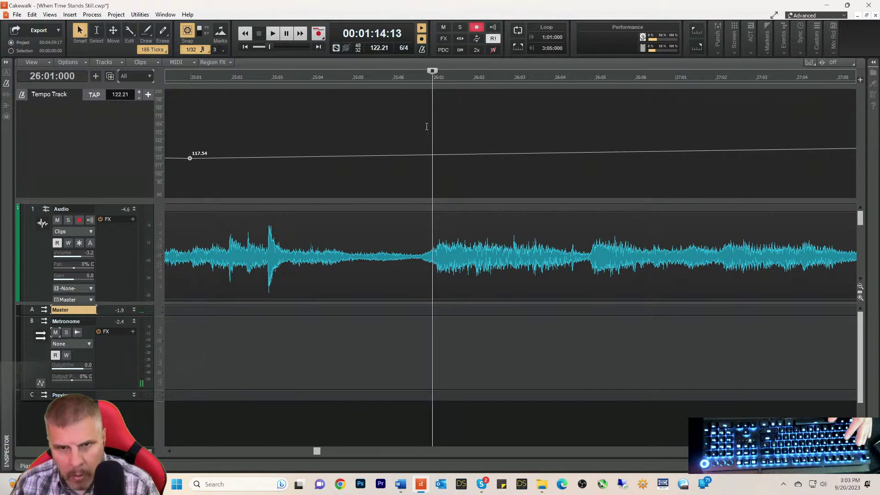
click(434, 155)
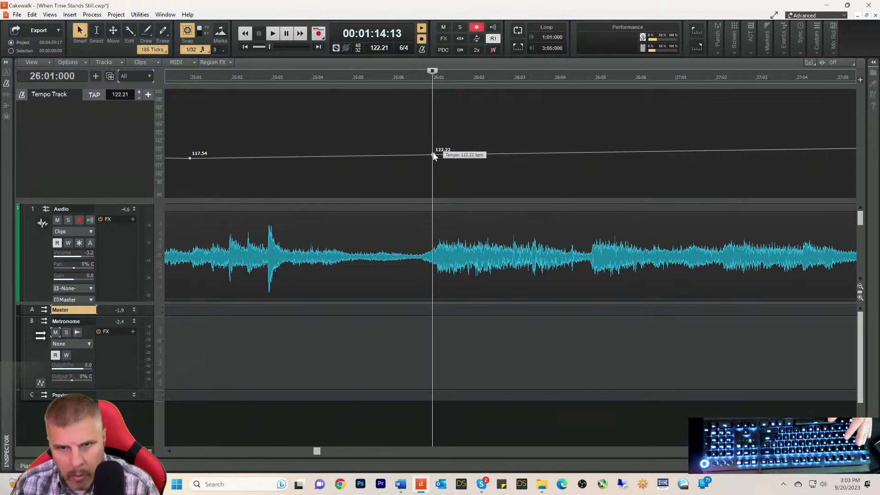
drag(434, 153, 433, 157)
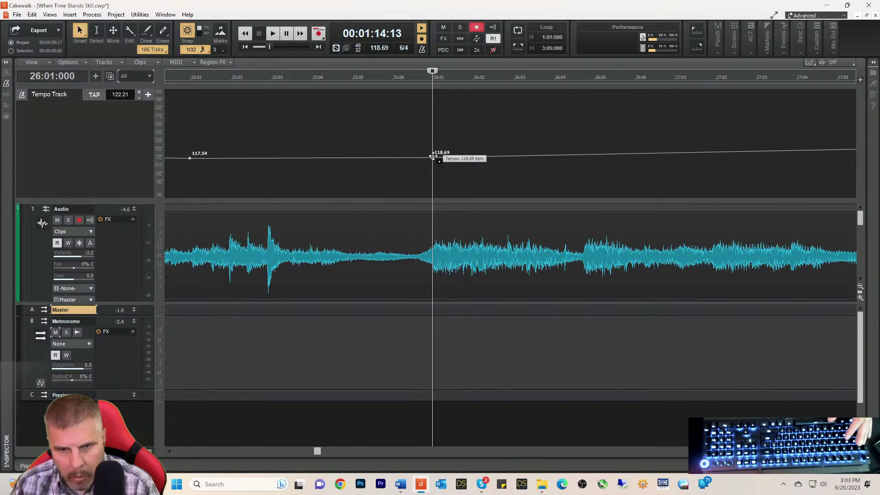
key(space)
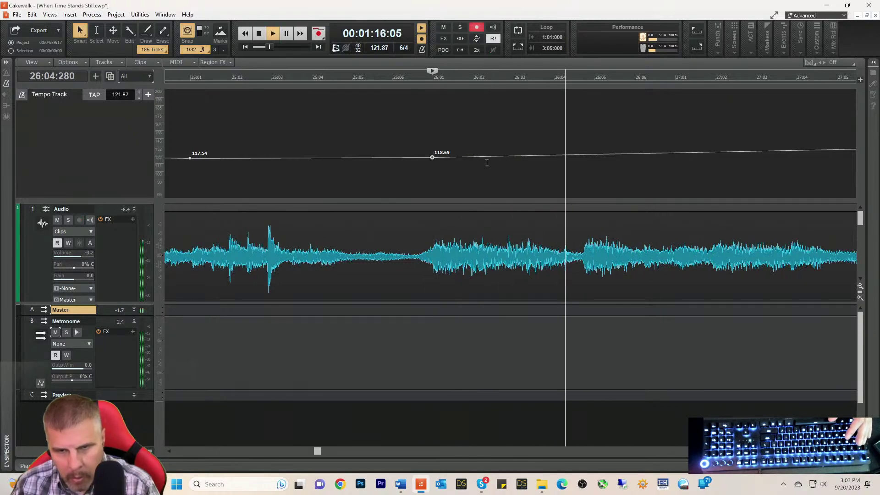
key(space)
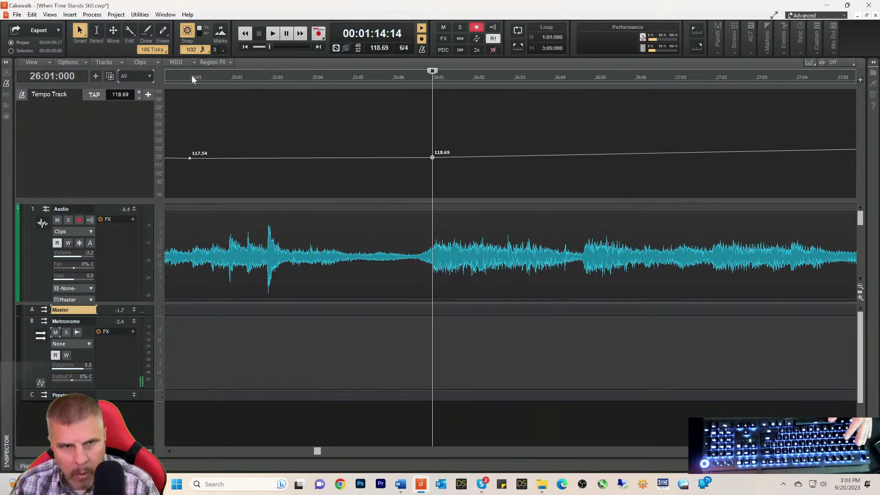
- Play measure 25 repeatedly from just before its downbeat to check the metronome against the audio
key(space)
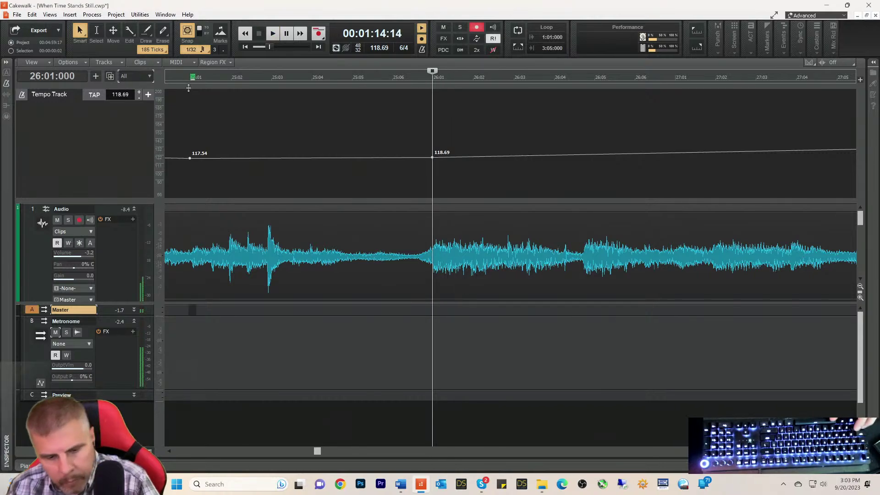
key(space)
key(space)
click(187, 81)
key(space)
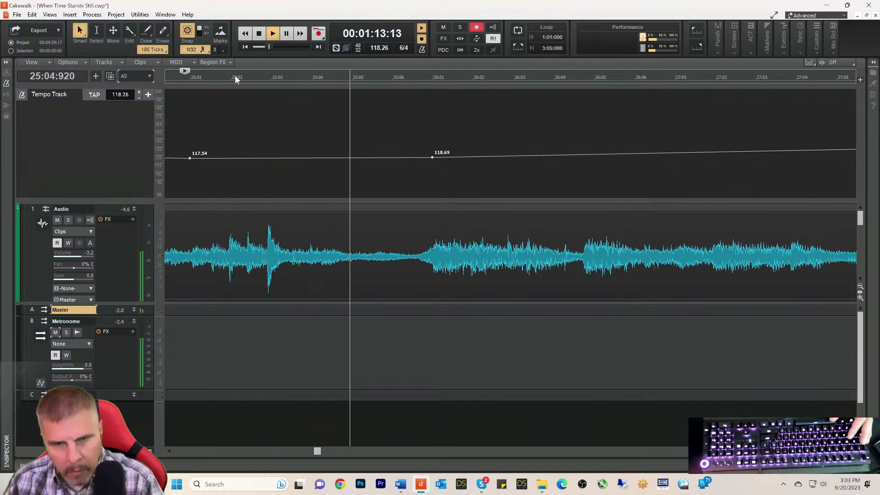
key(space)
key(space)
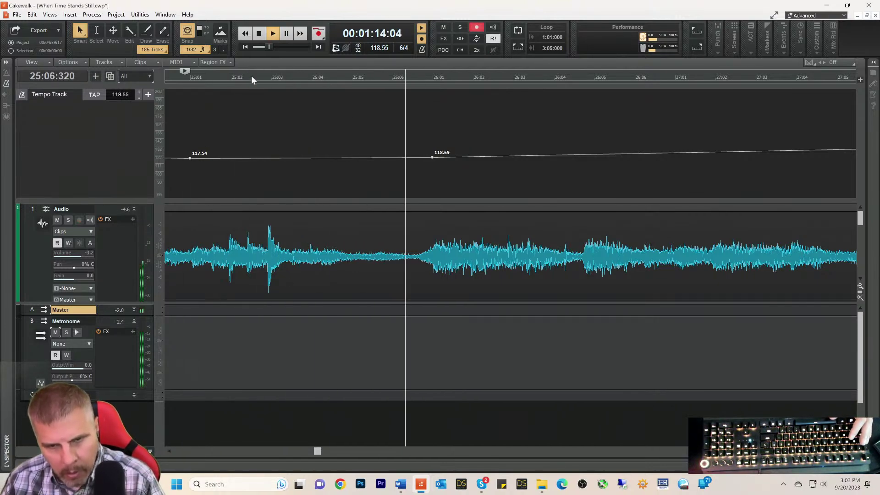
key(space)
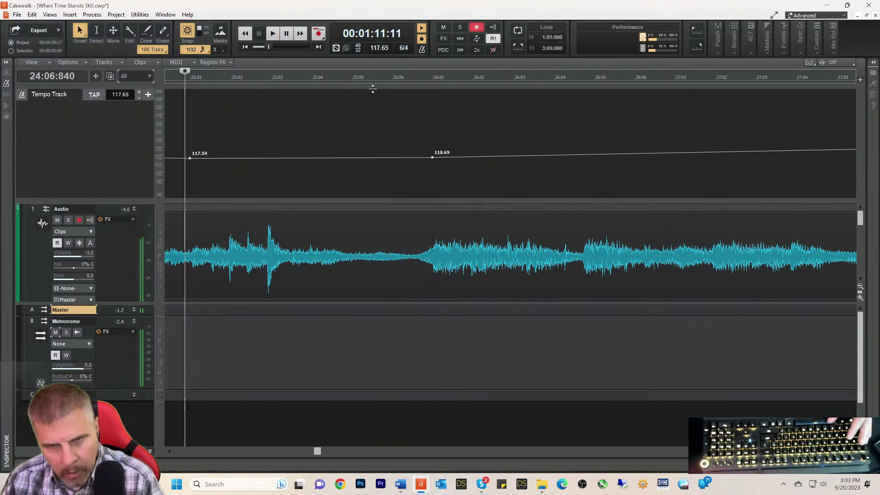
- Play measure 26 from its downbeat to check the metronome against the audio
click(433, 77)
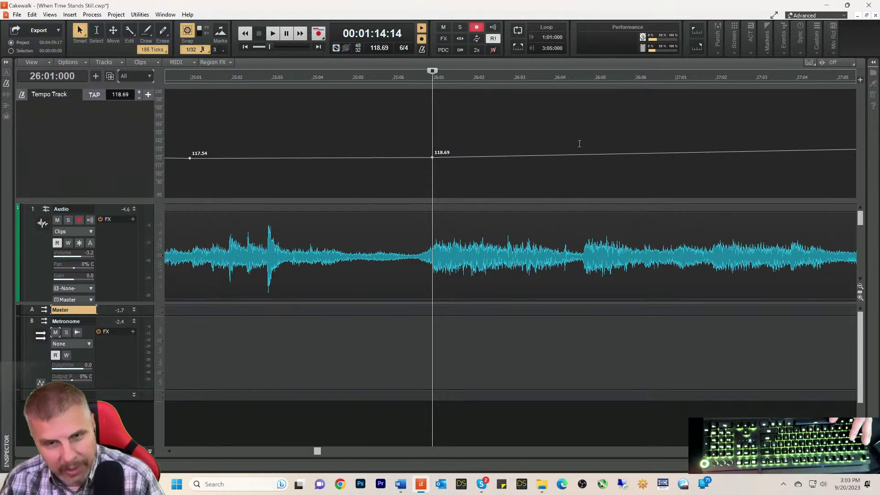
key(space)
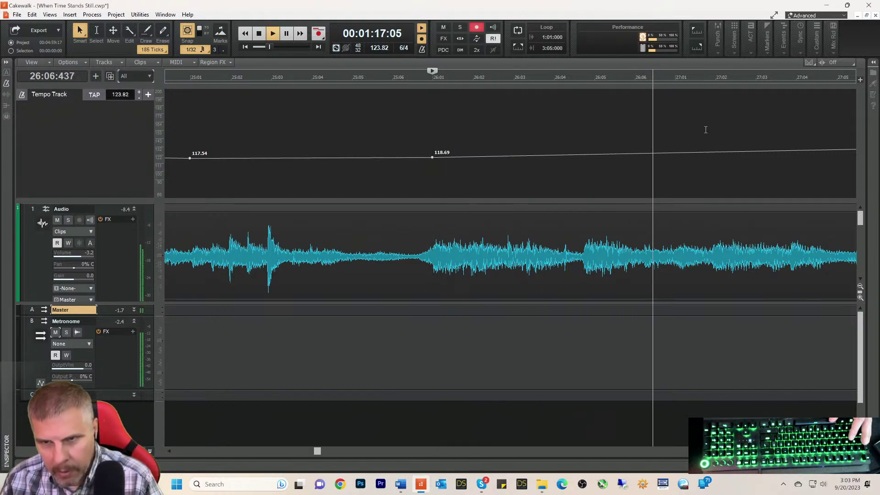
key(space)
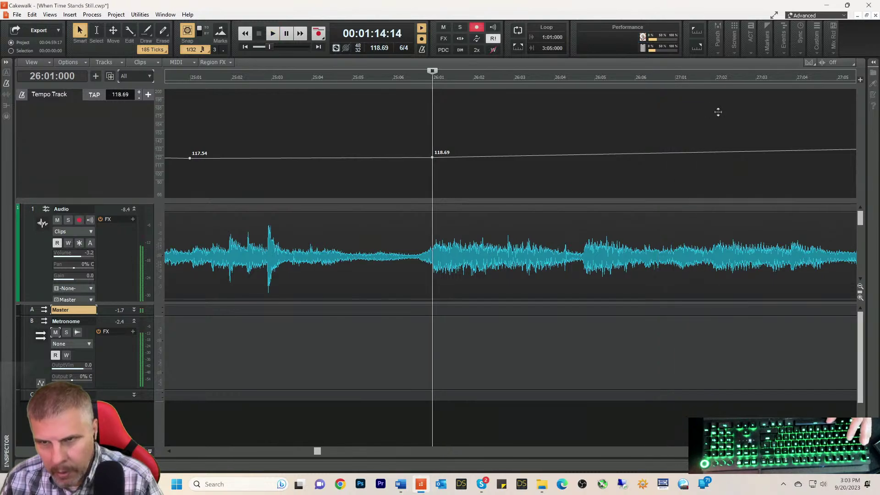
- Add a tempo point at 27:02, raise it to 127.86 BPM and audition from just before 26:01
click(716, 79)
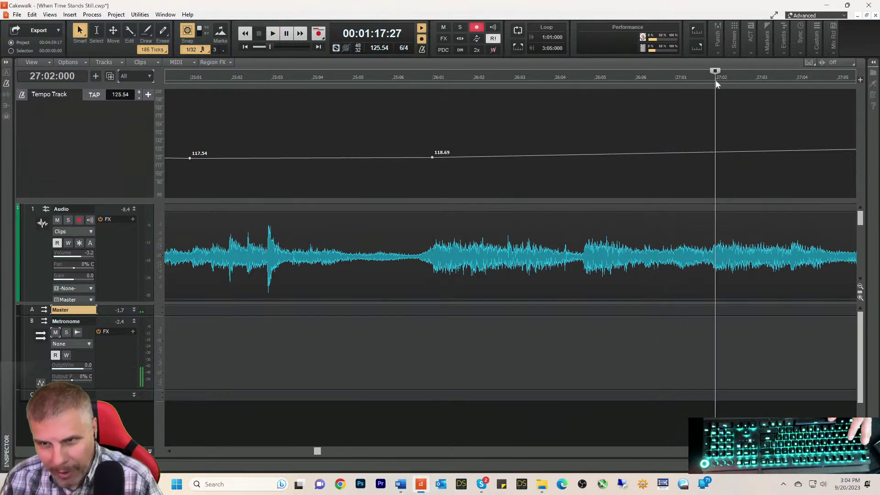
click(714, 153)
drag(715, 152, 715, 150)
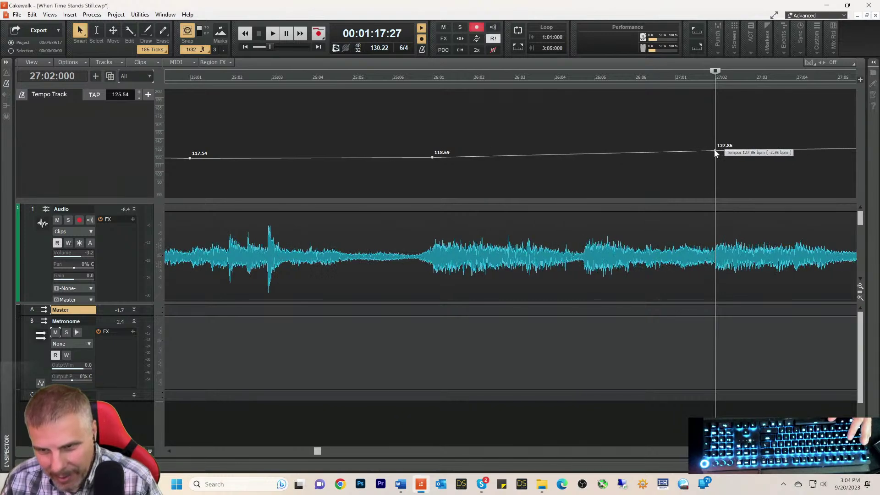
click(420, 80)
key(space)
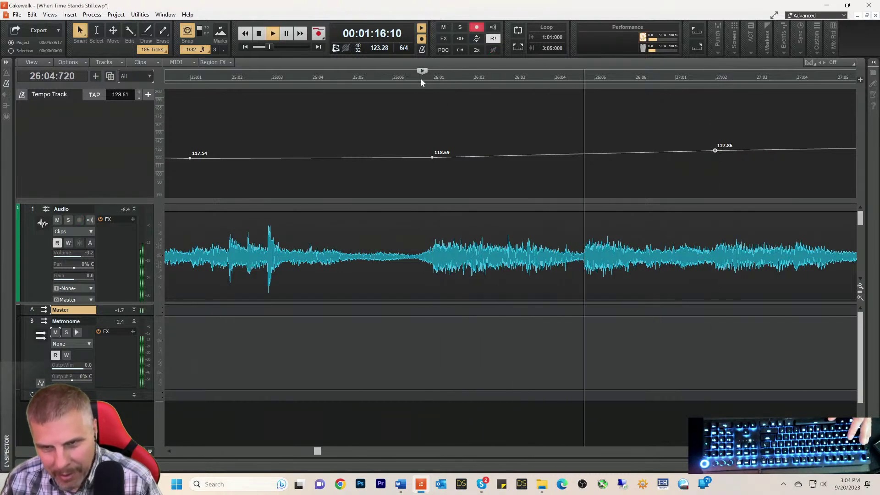
key(space)
- Audition around 26:05 and add a tempo point on that beat, raised to 139.19 BPM
click(595, 79)
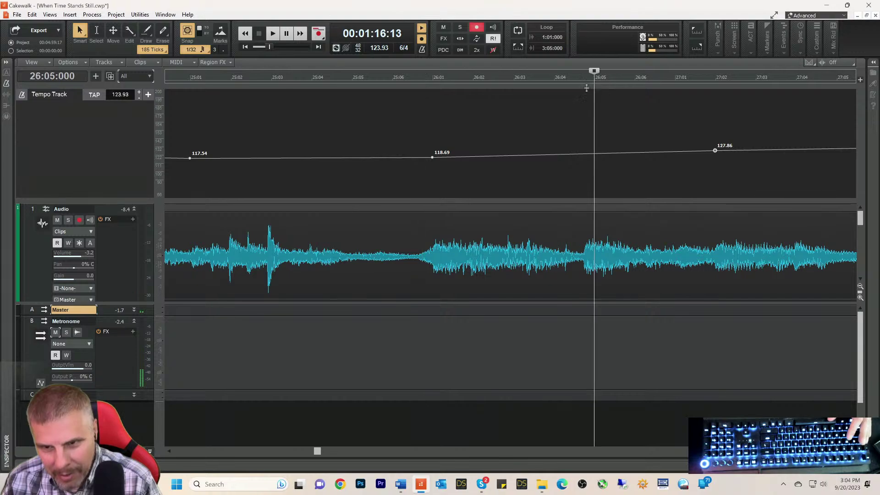
key(space)
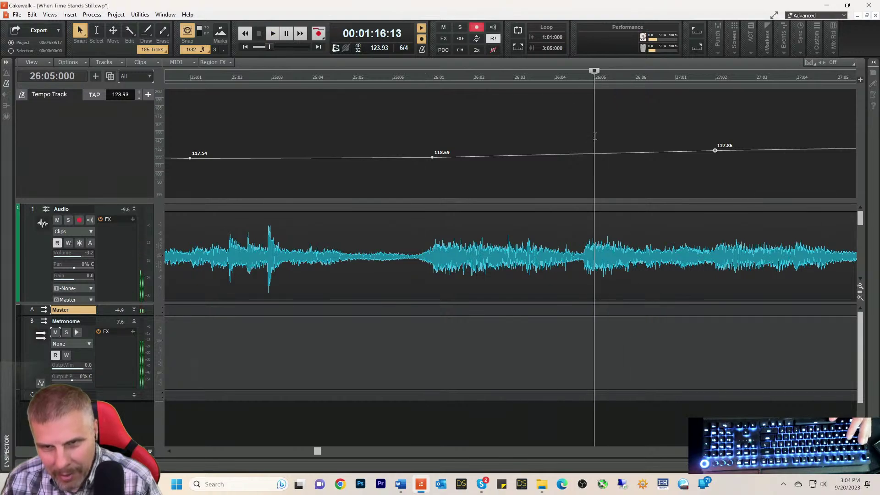
click(565, 80)
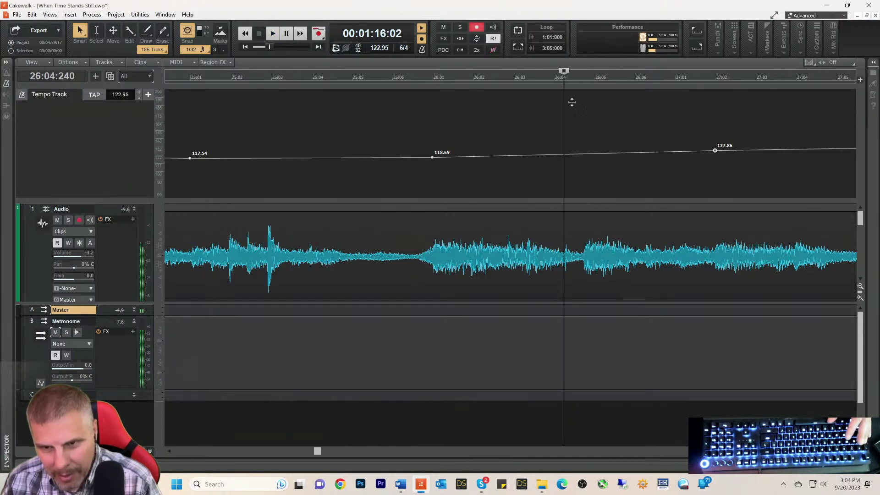
click(595, 80)
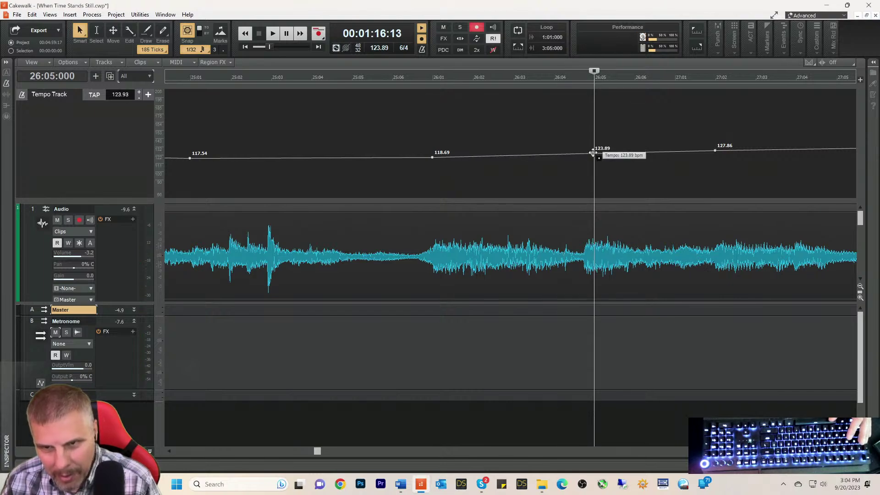
mouse_move(593, 152)
mouse_down()
mouse_move(595, 161)
mouse_move(596, 141)
mouse_up()
- Audition from 26:01, lower the tempo point at 27:02 to 118.45 BPM and place the playhead on that beat
click(430, 79)
key(space)
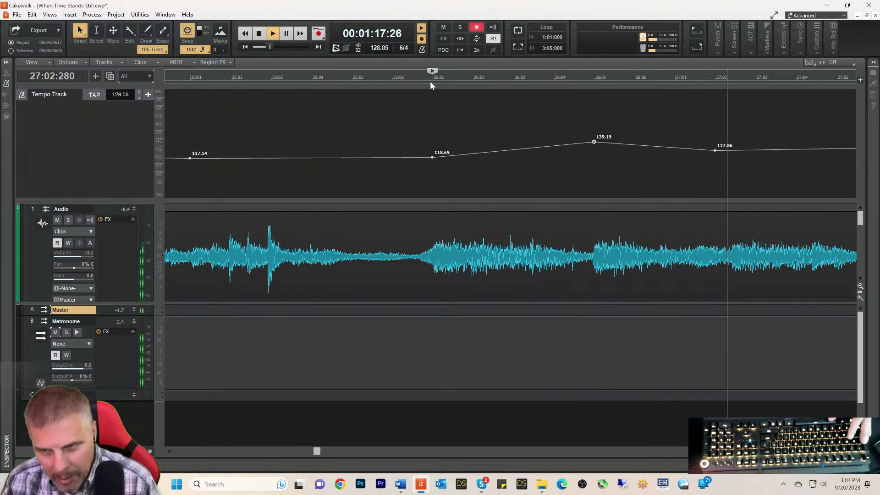
click(432, 83)
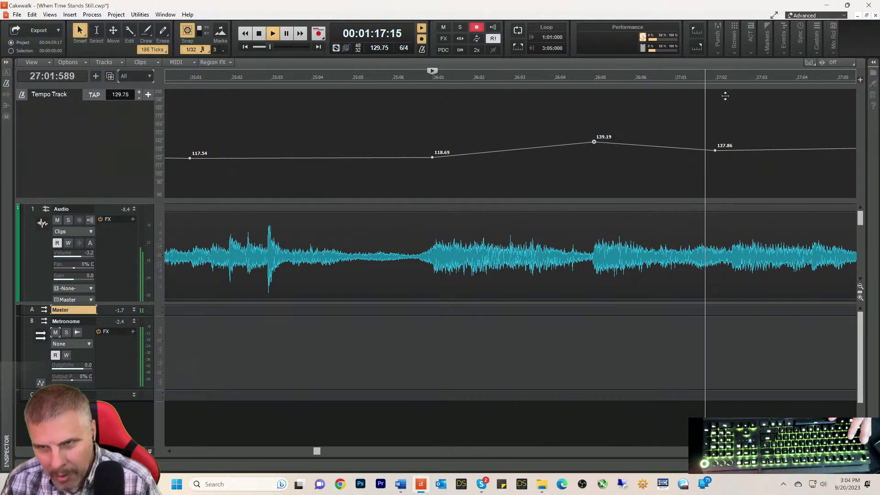
key(space)
drag(715, 150, 716, 158)
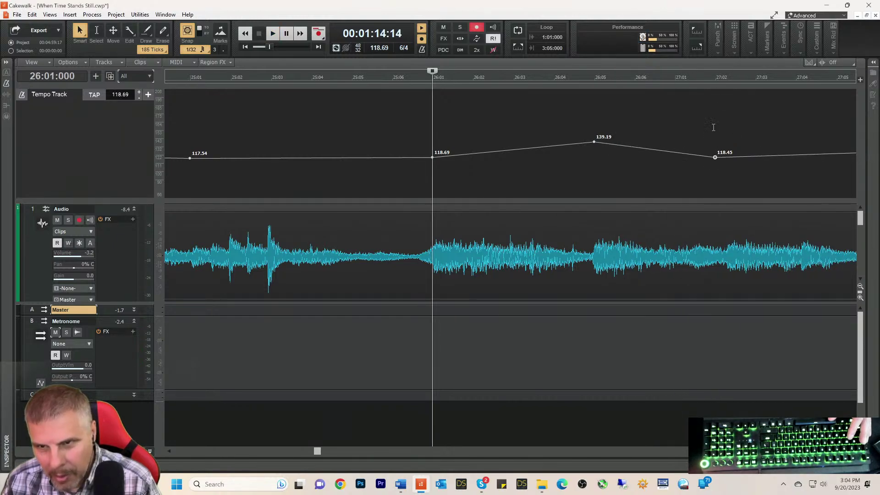
click(716, 76)
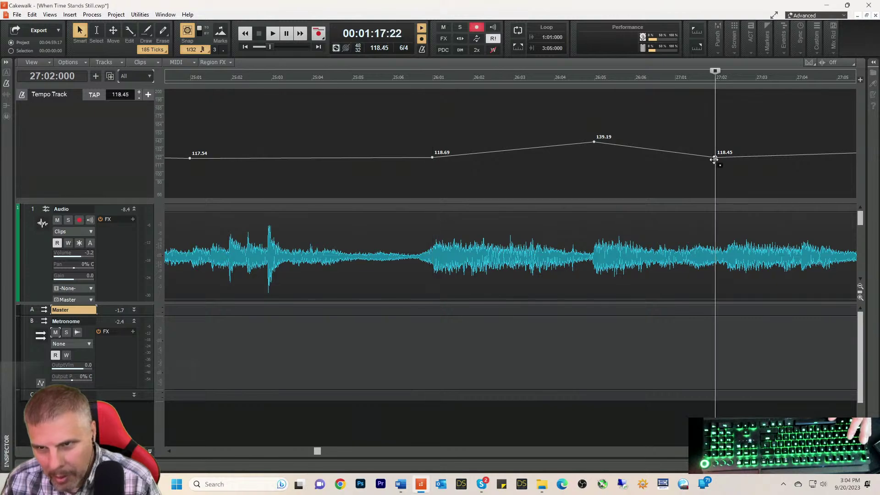
- Lower the tempo point at 27:02 to 95.51 BPM and audition repeatedly from just before 26:01
key(space)
key(space)
drag(715, 157, 715, 175)
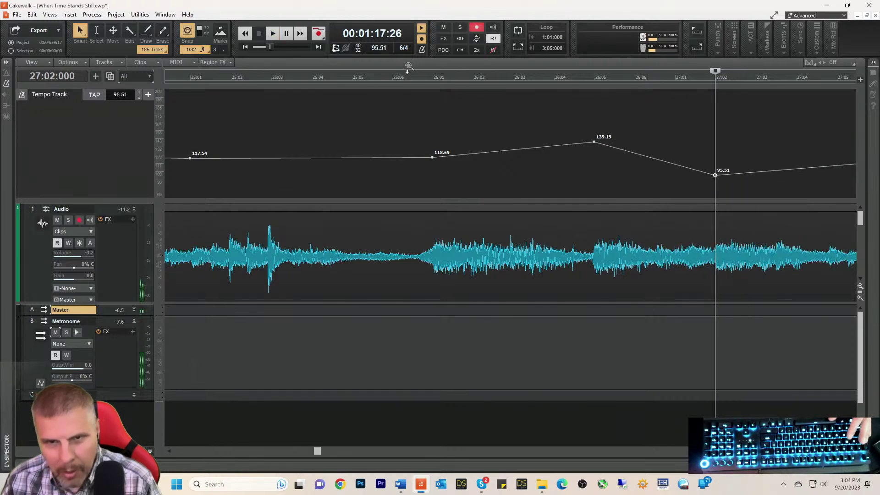
click(418, 82)
key(space)
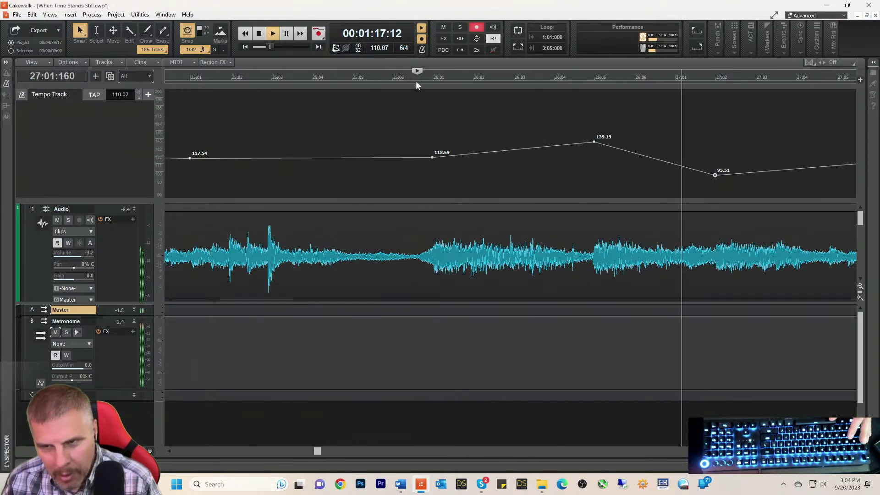
key(space)
key(space)
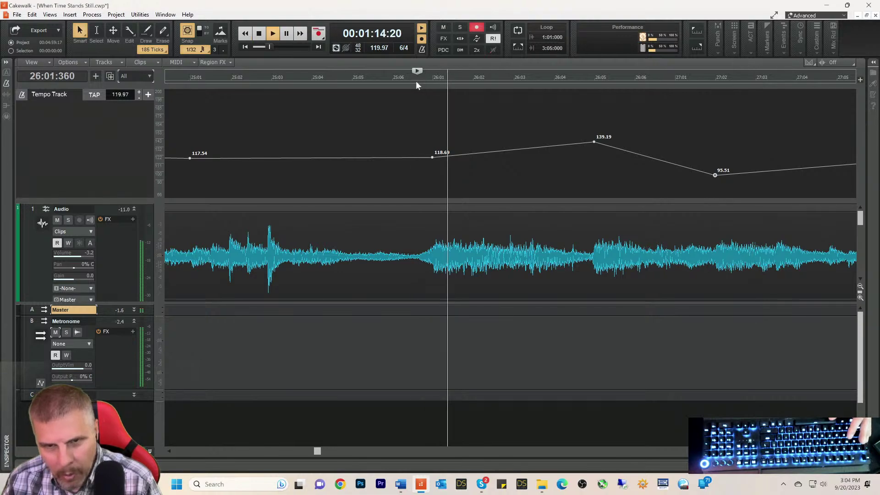
key(space)
key(space)
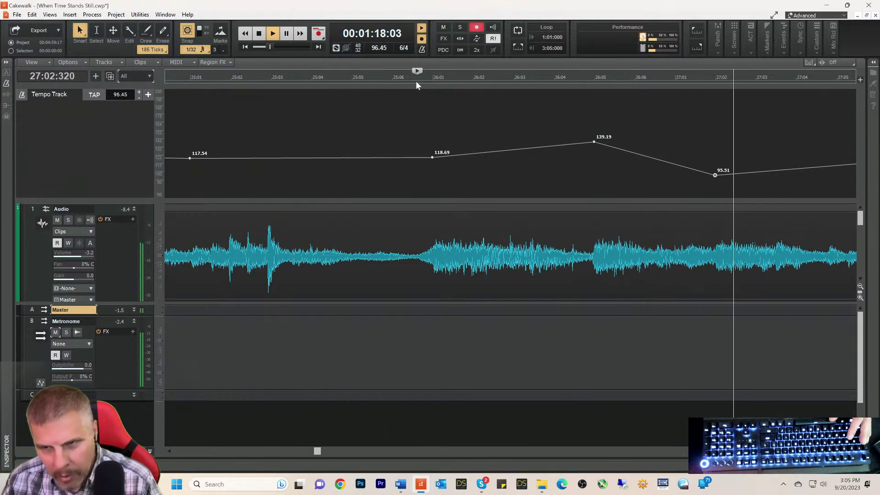
key(space)
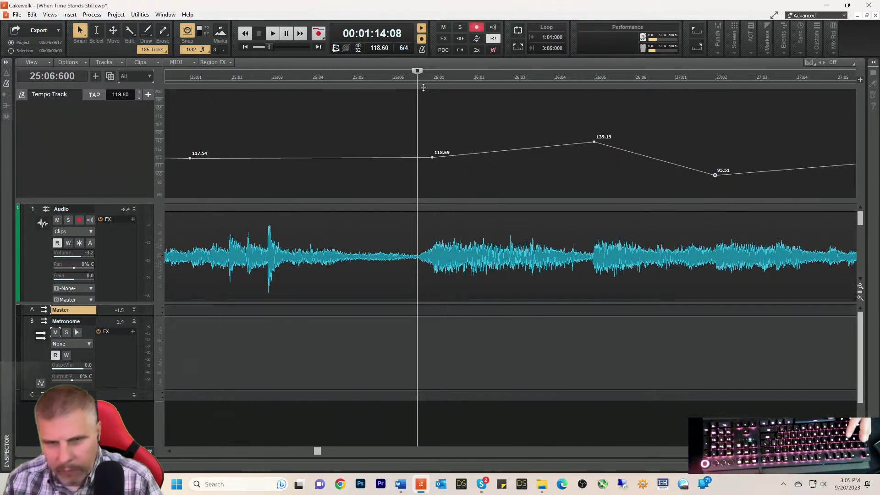
- Audition from just before 26:01, lower the tempo point at 26:05 to 121.54 BPM and listen again
key(space)
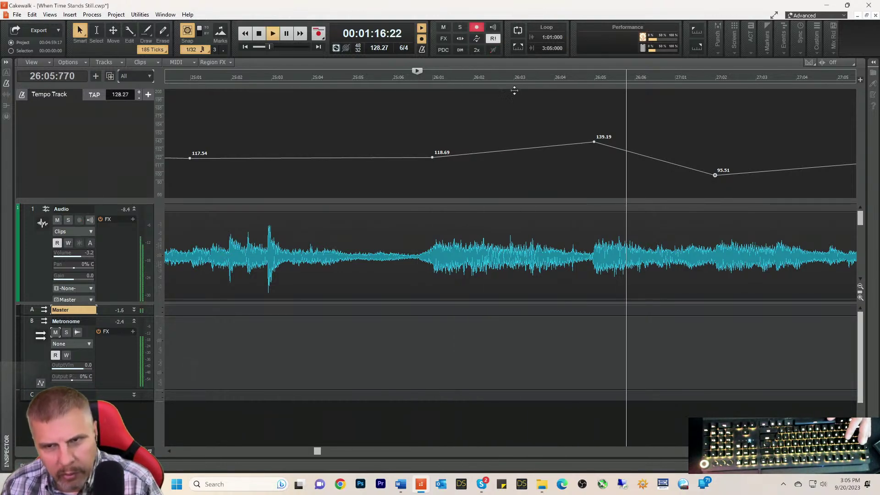
key(space)
key(space)
key(space)
drag(594, 141, 593, 157)
key(space)
key(space)
key(space)
key(space)
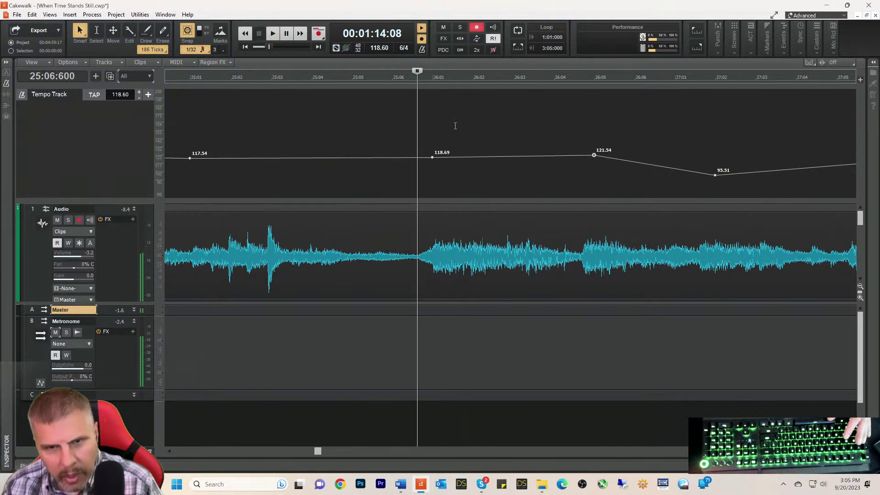
- Play measure 25 from 25:04 and from 25:01 to check the metronome against the audio
click(312, 78)
key(space)
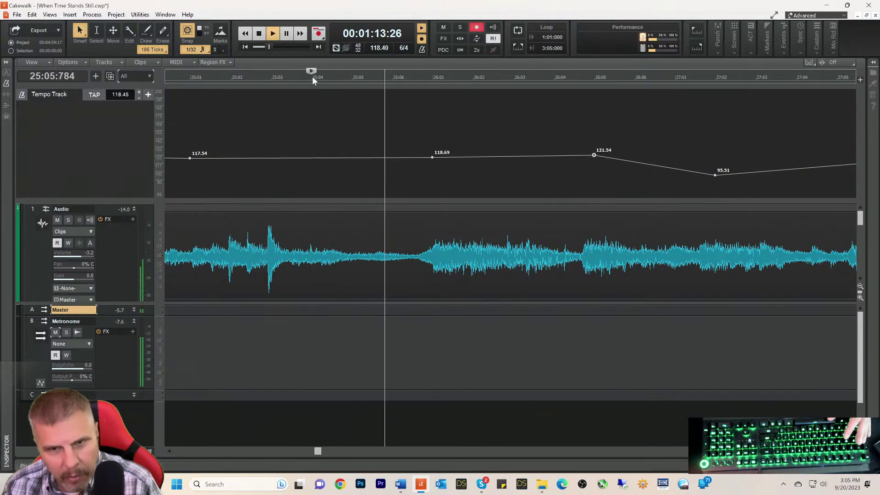
key(space)
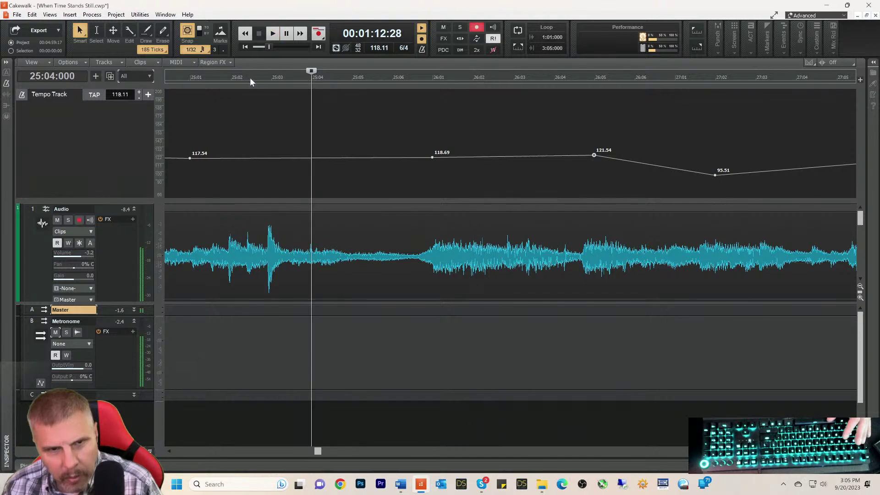
click(192, 78)
key(space)
key(space)
key(space)
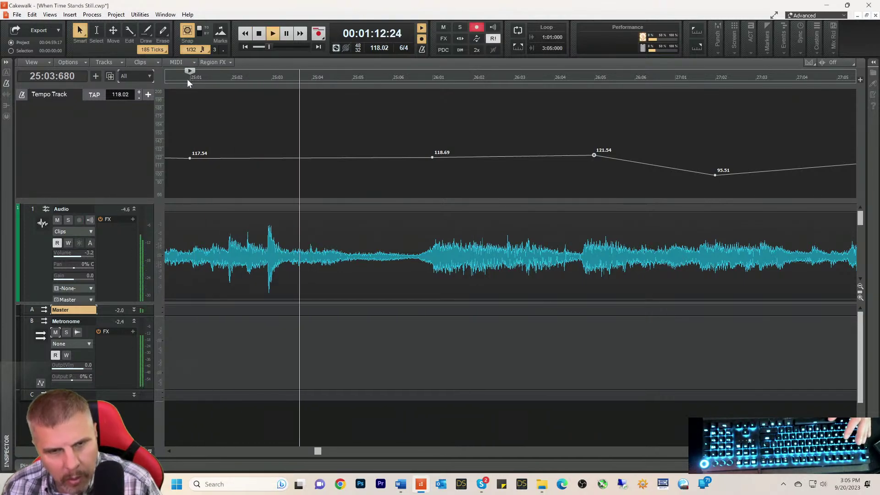
key(space)
key(space)
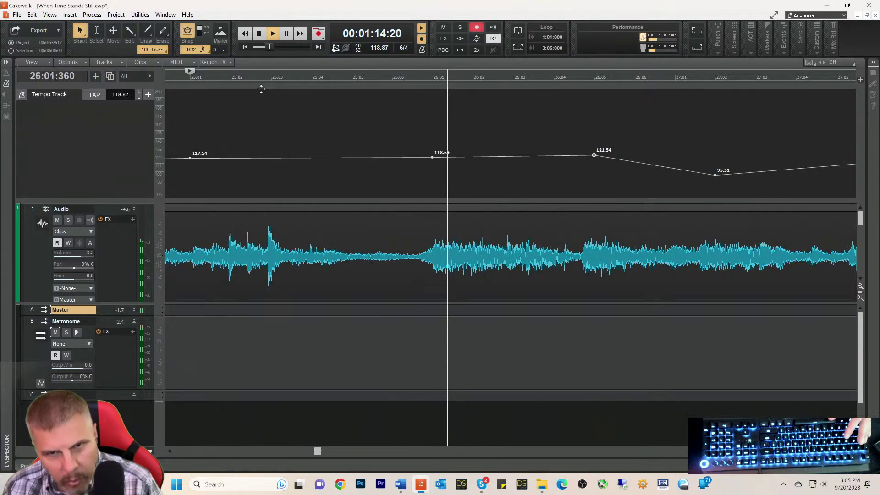
key(space)
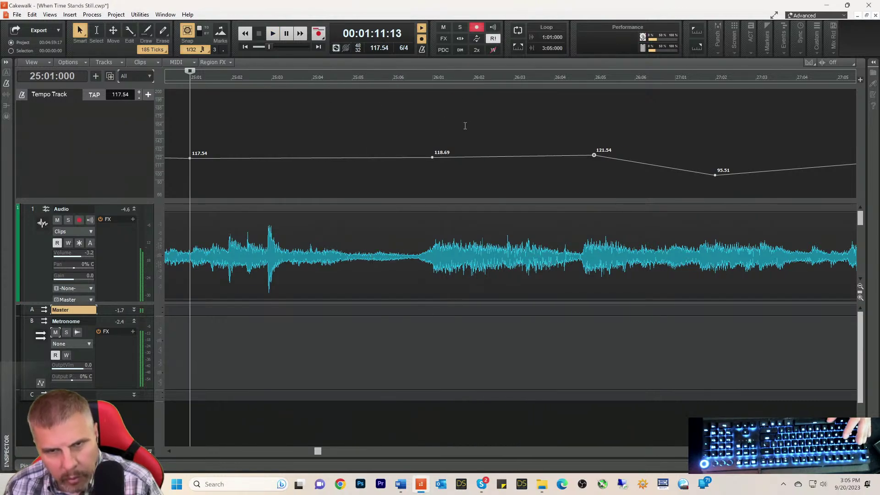
- Audition from 26:01 and move the tempo point at 27:02 to just after 27:01, raised to 126.10 BPM
click(432, 78)
key(space)
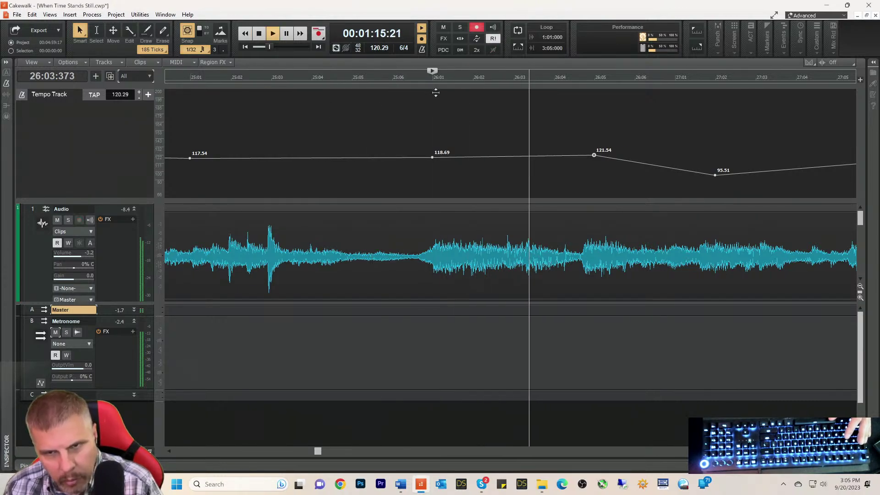
key(space)
key(space)
drag(714, 174, 690, 148)
key(space)
key(space)
key(space)
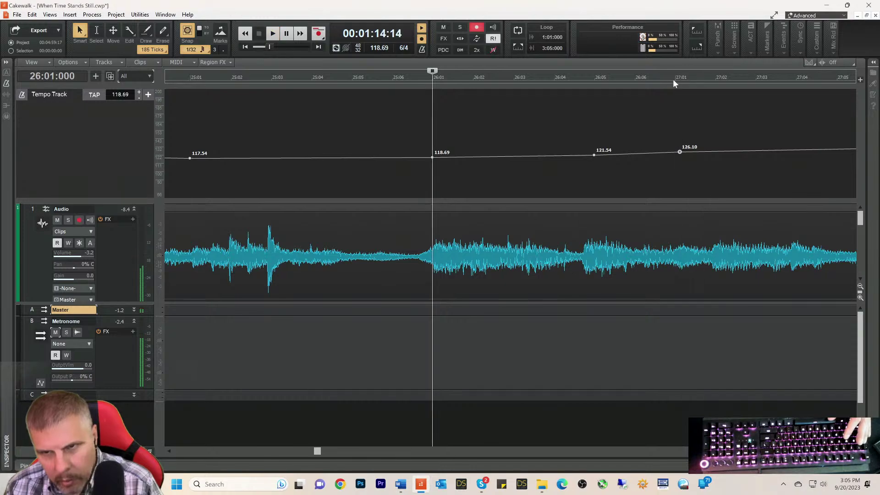
- Audition from 26:01 and move the tempo point at 26:05 slightly earlier, lowered to 112.13 BPM
click(673, 78)
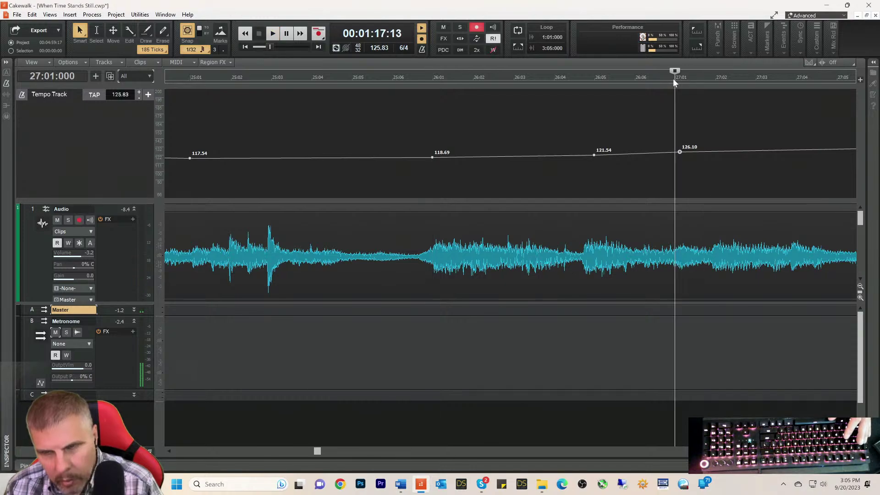
click(431, 78)
key(space)
key(space)
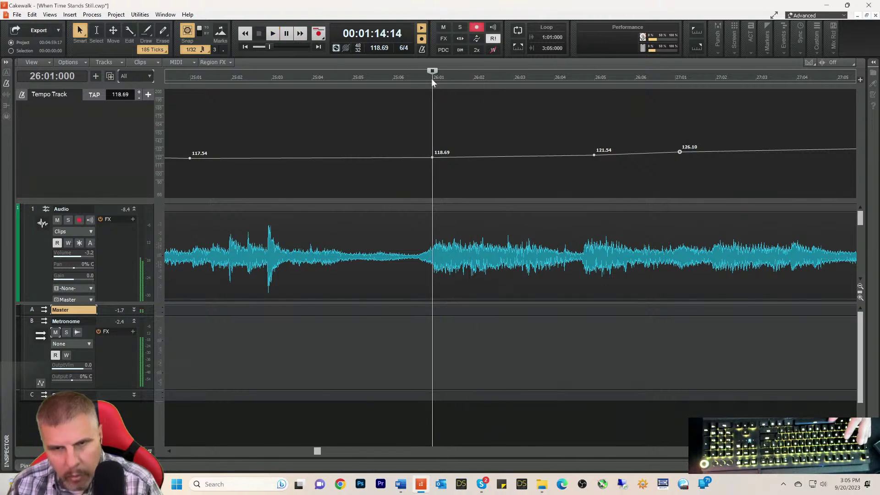
key(space)
key(space)
key(space)
drag(595, 155, 584, 162)
- Play from 26:01 through the following measures to compare the metronome with the audio
key(space)
key(space)
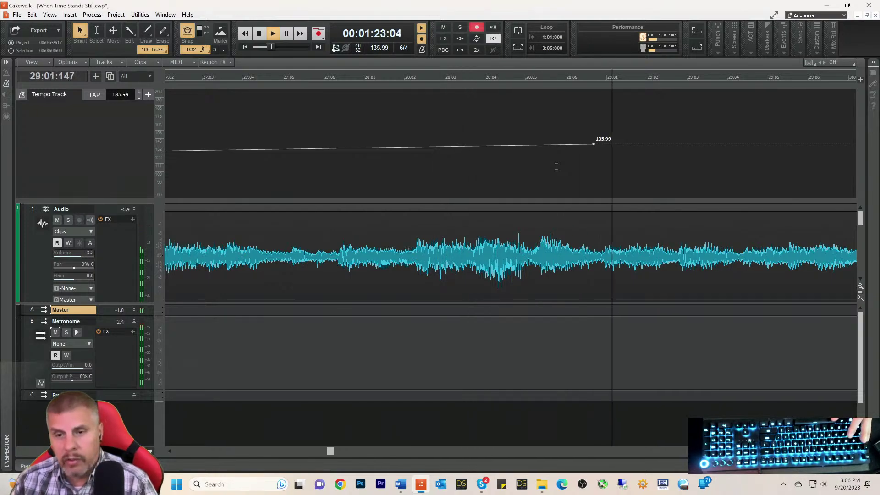
key(space)
key(space)
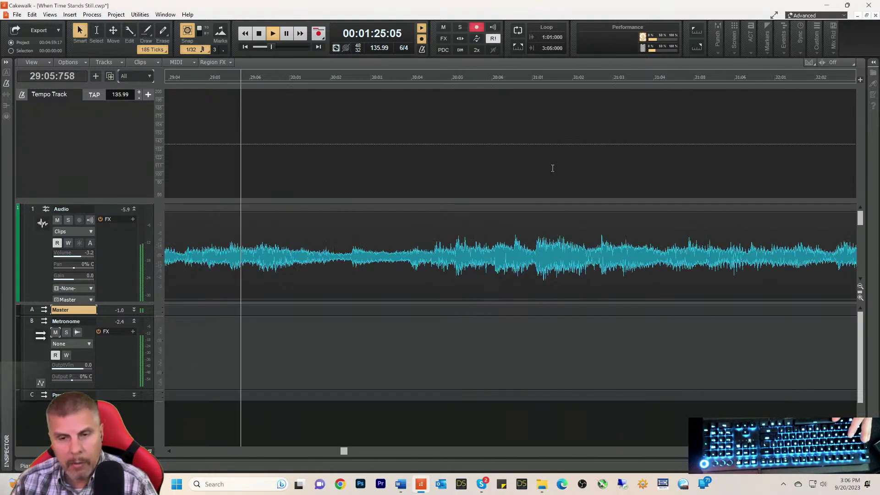
key(space)
key(space)
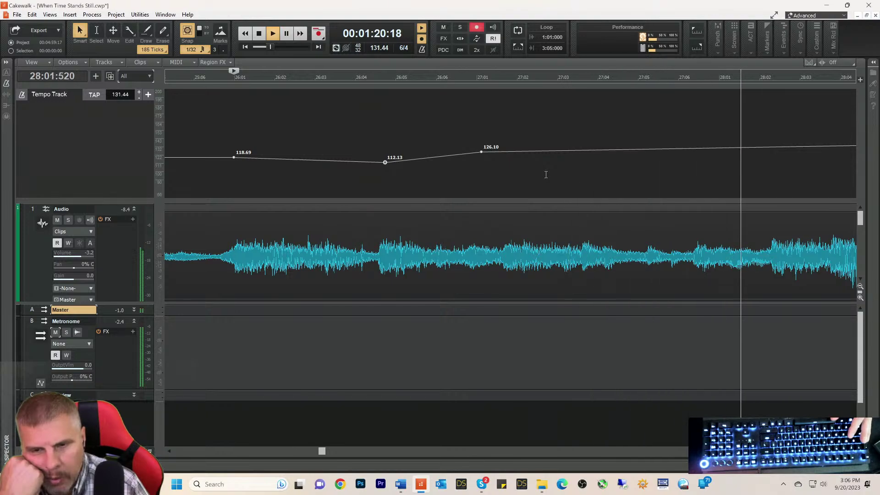
key(space)
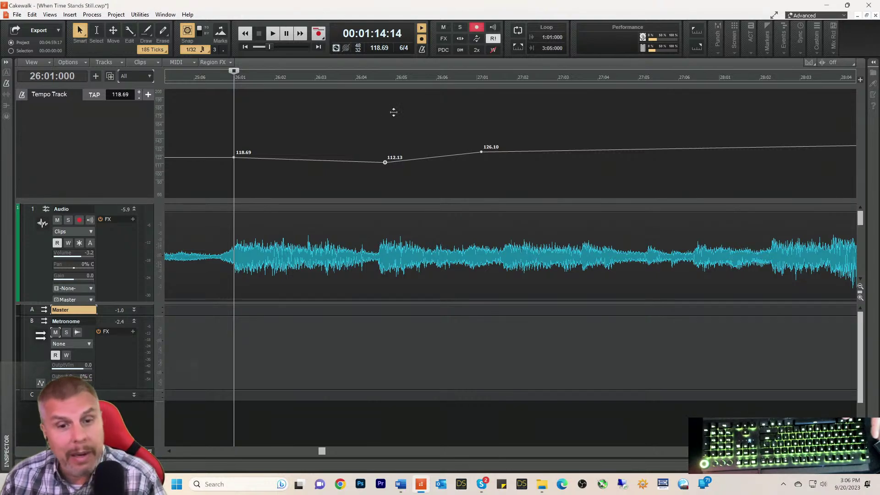
- Play from just before 25:04 into measure 26 to examine how the downbeat at 26:01 lines up
click(195, 76)
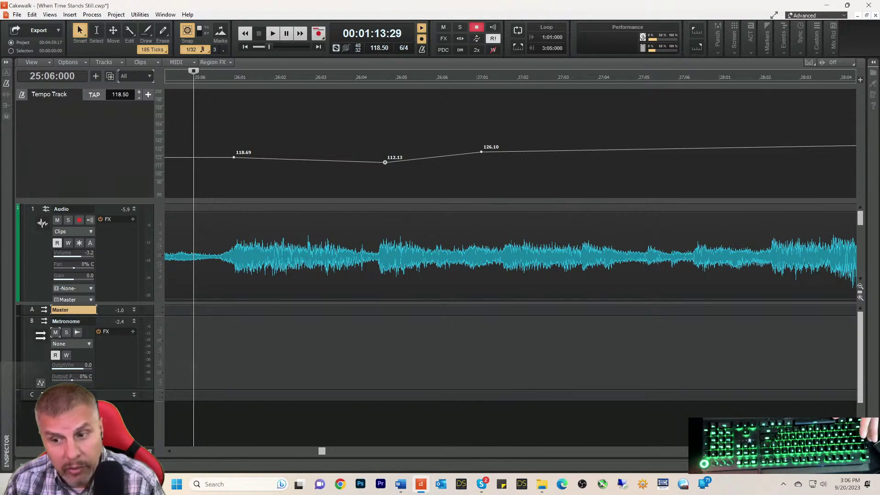
scroll(510, 257, up, 2)
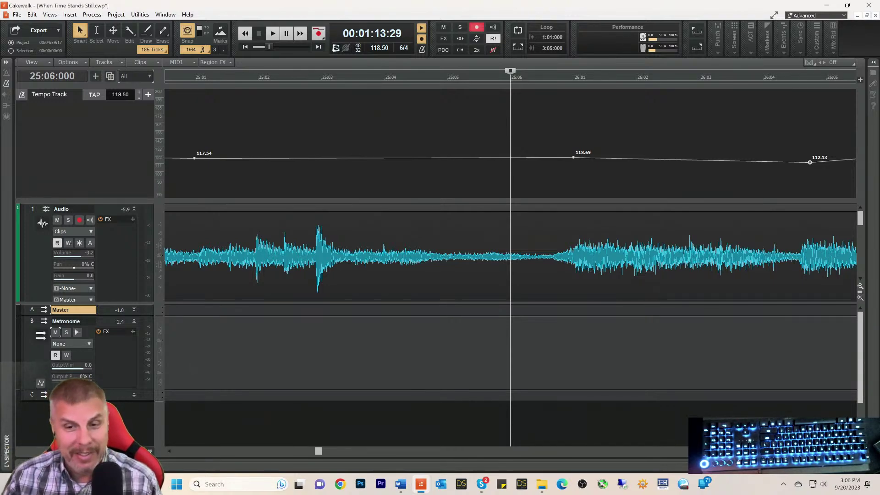
click(379, 78)
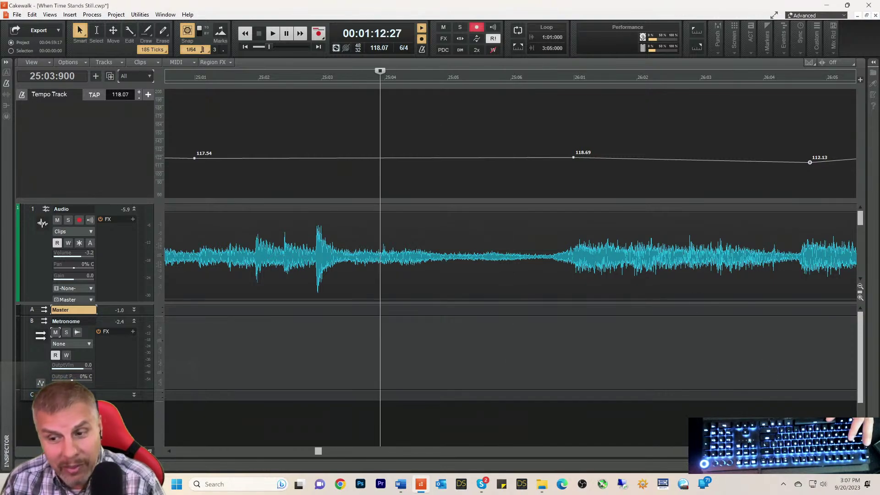
scroll(511, 256, down, 1)
scroll(510, 257, down, 1)
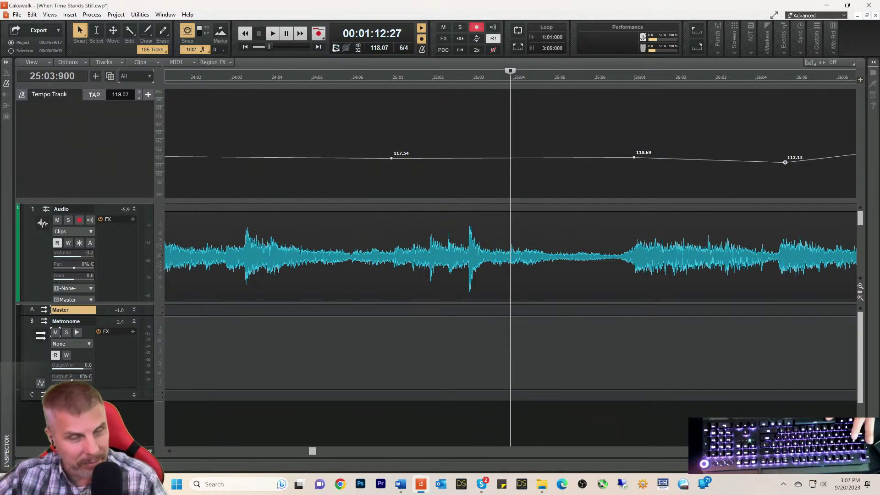
key(space)
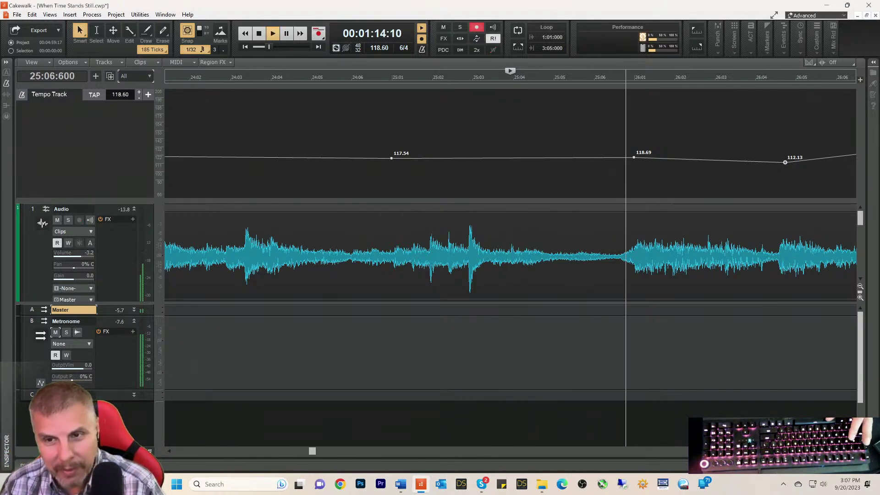
key(space)
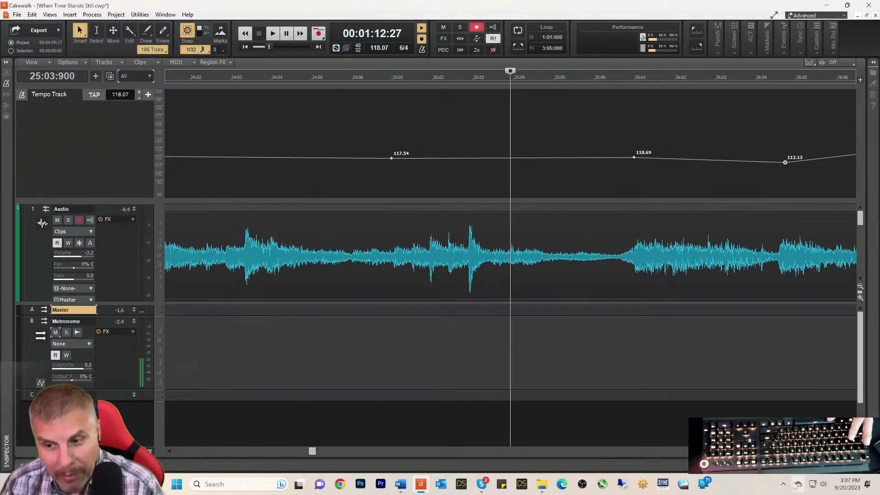
key(ctrl+Left)
key(ctrl+Left)
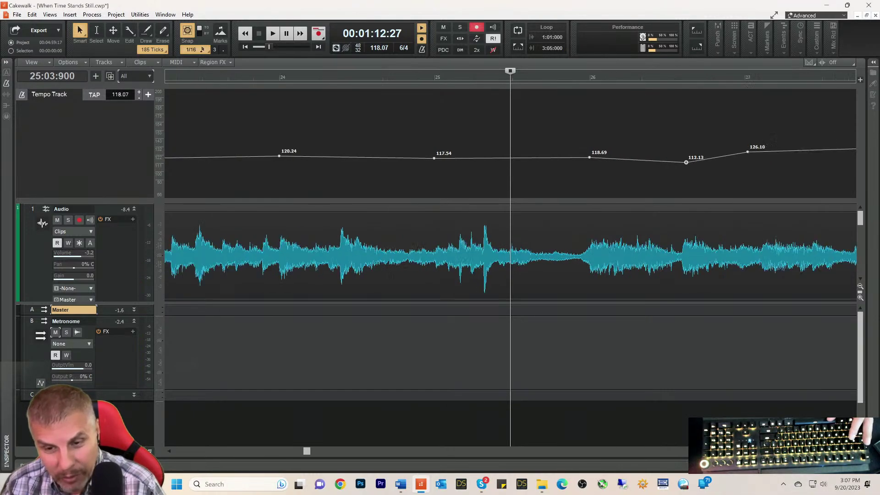
key(space)
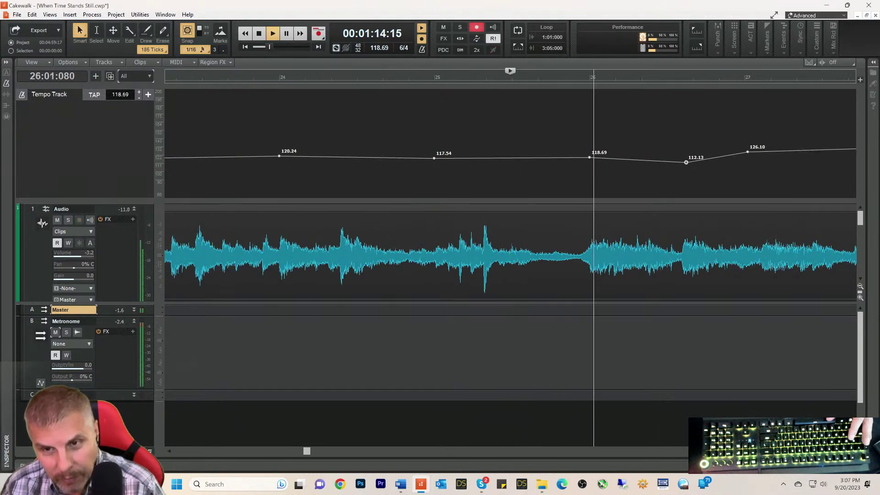
key(space)
- Audition from 26:01, lower the tempo point just after 27:01 to 106.10 BPM and listen again
click(589, 83)
key(space)
key(space)
key(space)
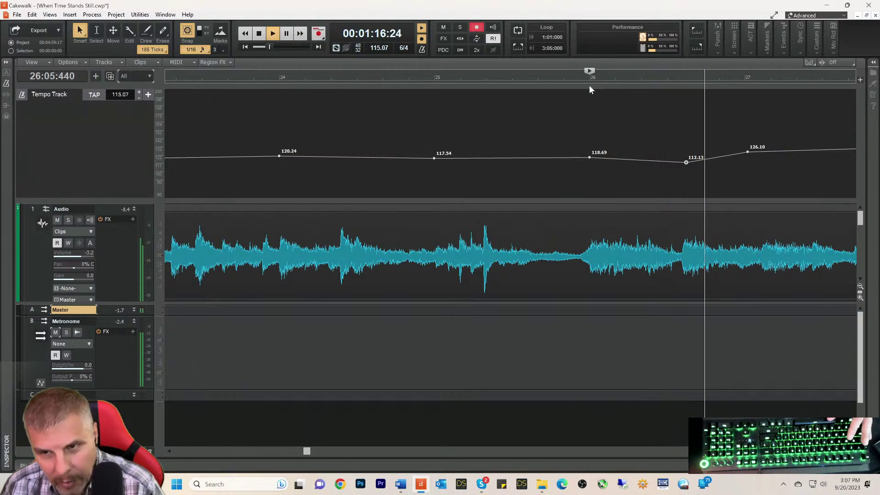
click(590, 85)
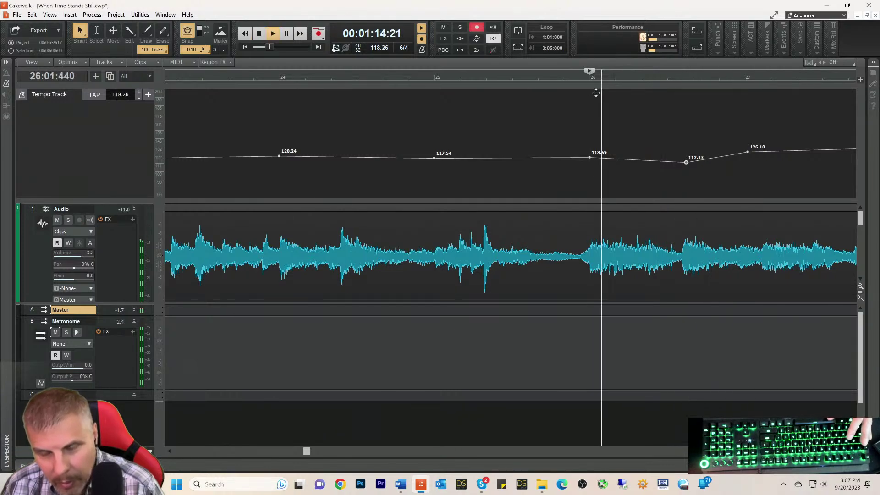
key(space)
drag(748, 152, 751, 167)
key(space)
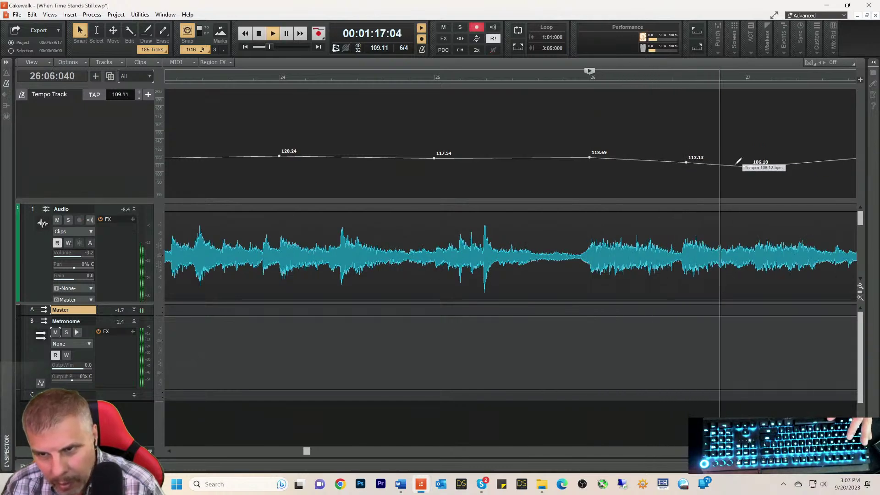
key(space)
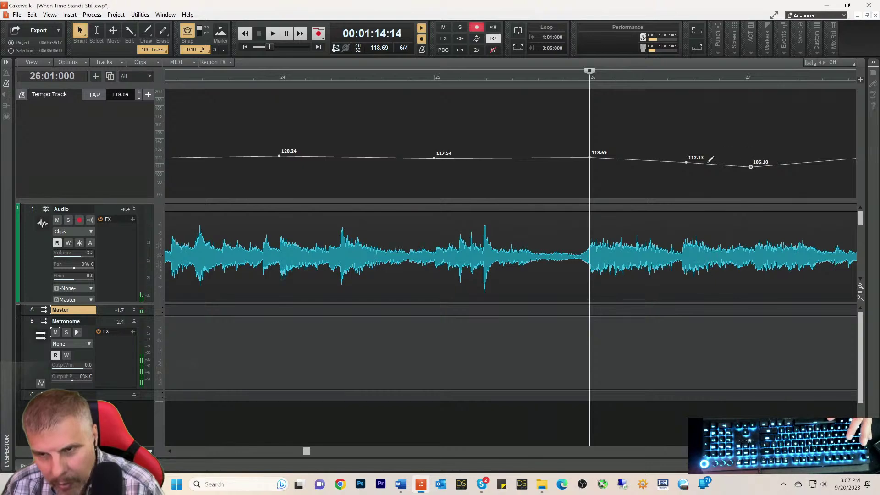
- Delete the tempo point just before 26:05 and audition the result from 26:01 and from 24:06
right_click(686, 163)
click(709, 178)
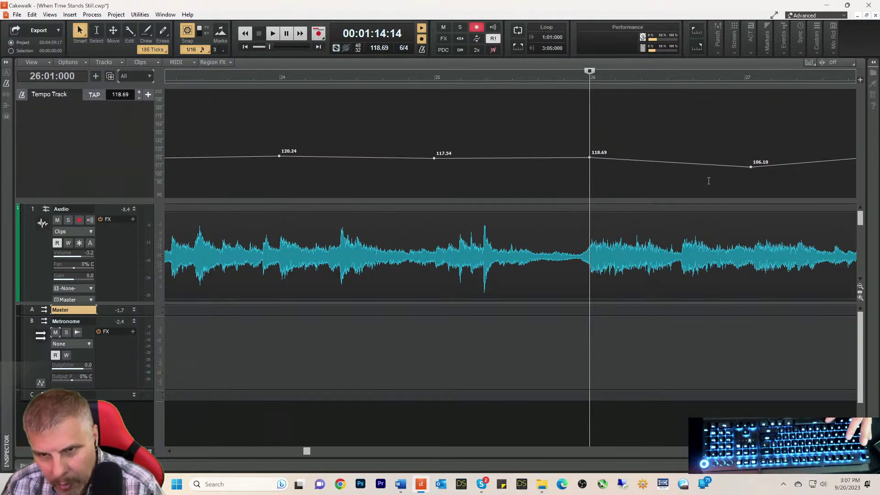
key(space)
key(space)
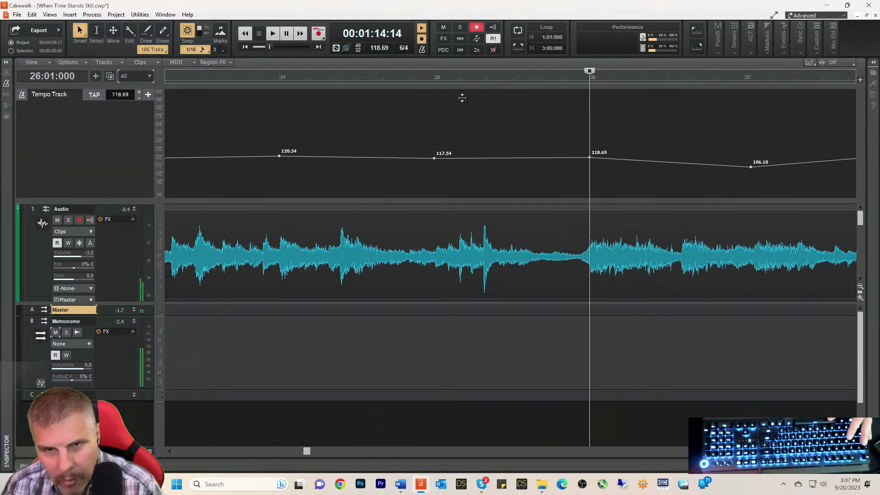
click(414, 76)
key(space)
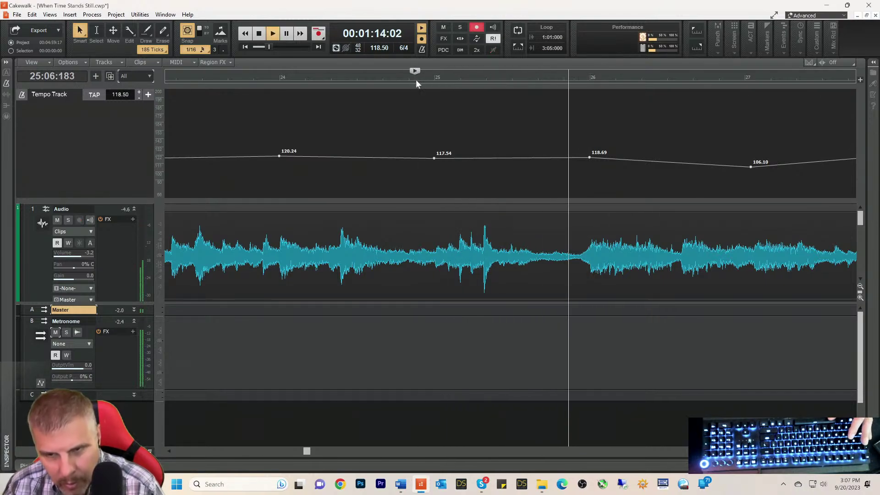
- Play from just before 25:01 and from 26:01 to compare the metronome with the audio
click(417, 81)
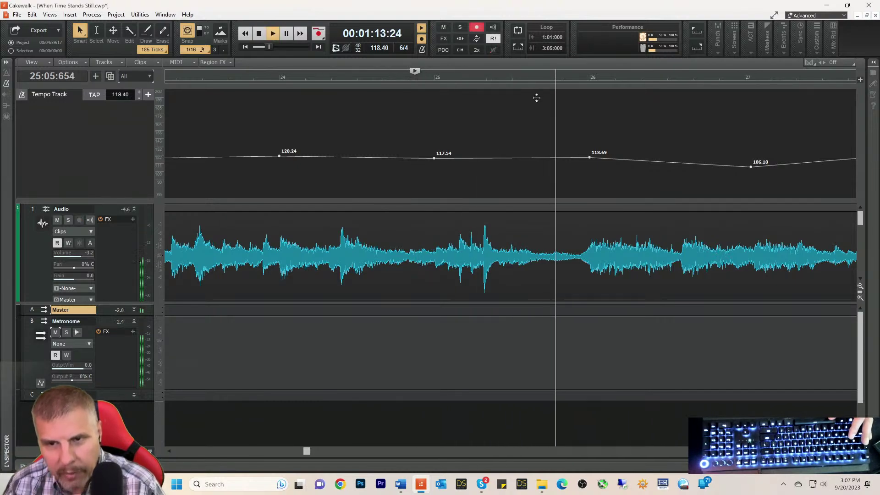
key(space)
click(591, 78)
key(space)
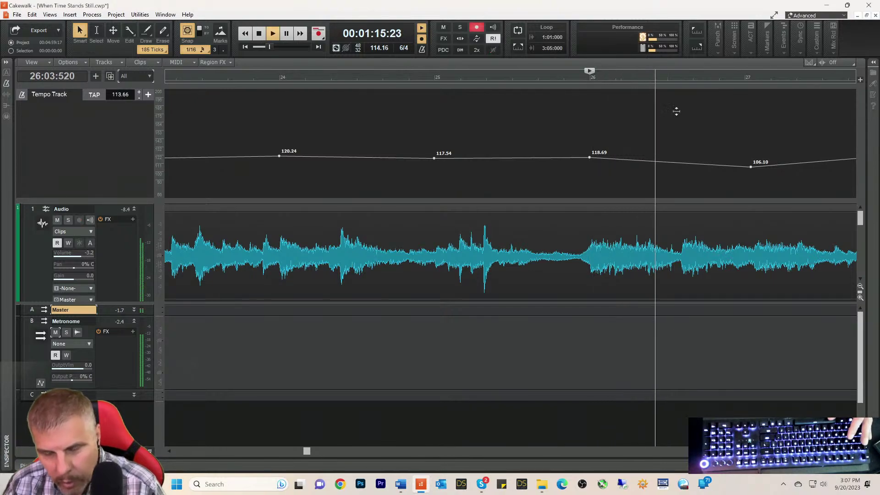
key(space)
key(space)
- Lower the tempo point just after 27:01 to 100.21 BPM and audition from 27:01
drag(752, 167, 755, 171)
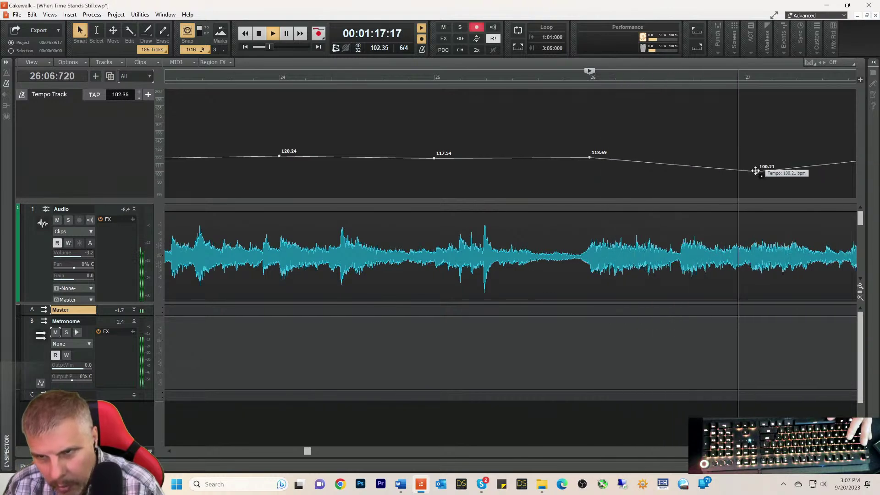
key(space)
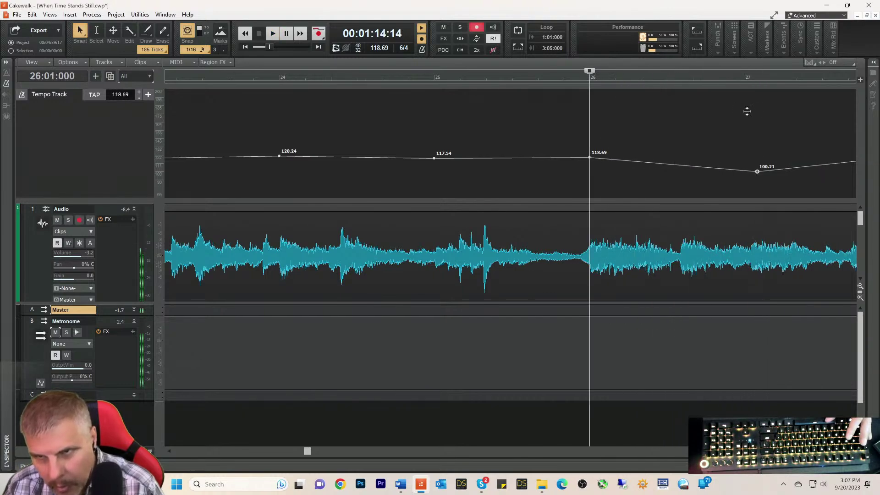
click(743, 78)
key(space)
key(space)
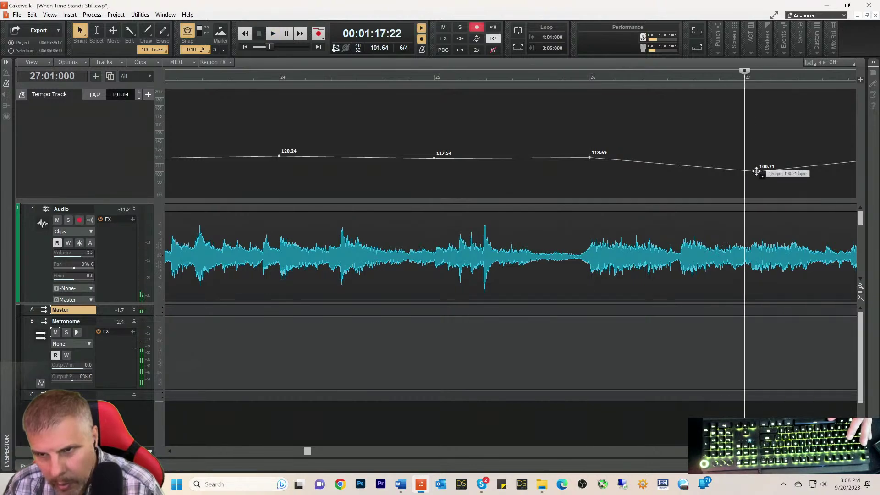
- Lower the tempo point just after 27:01 to 91.98 BPM and audition from just before 26:01 and from 27:01
drag(757, 169, 752, 178)
click(586, 77)
key(space)
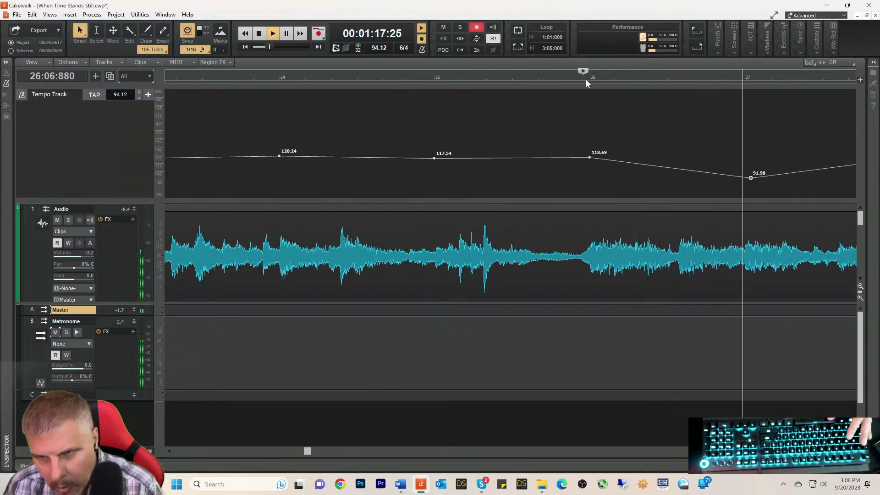
click(586, 79)
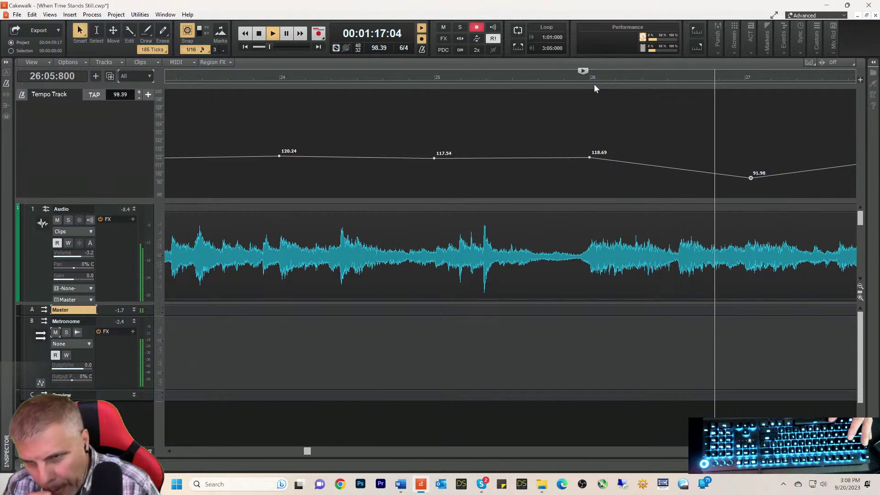
key(space)
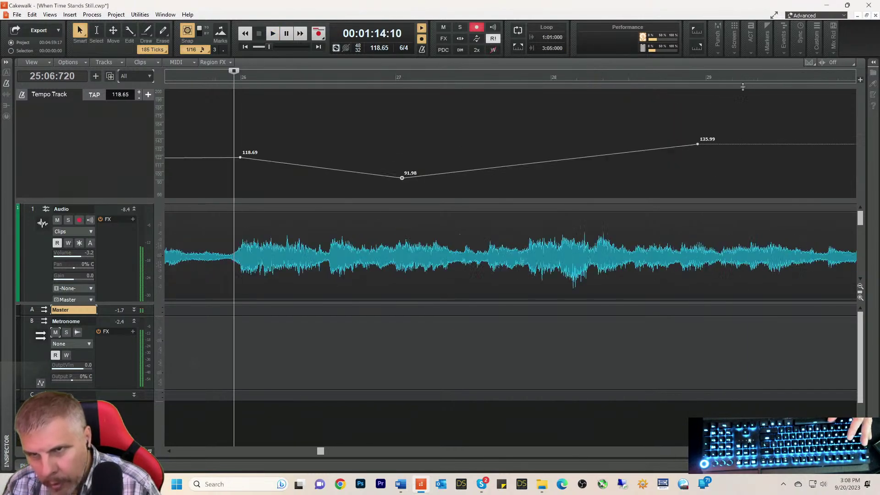
key(space)
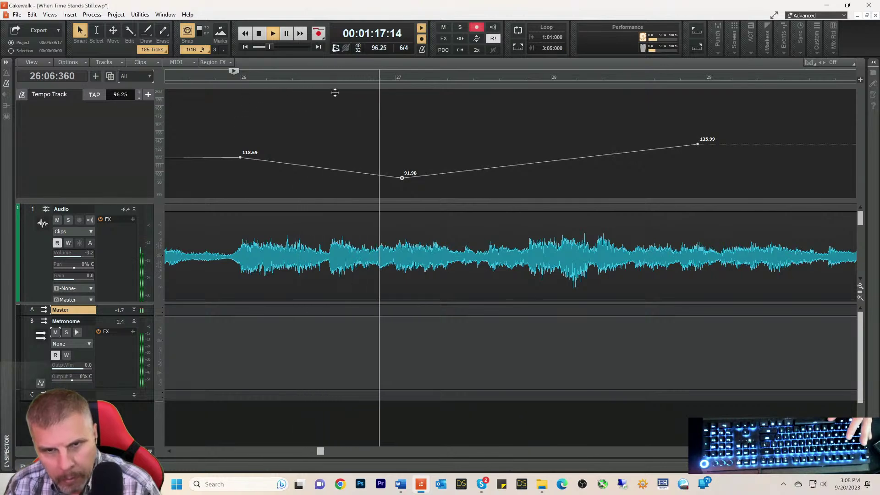
click(395, 75)
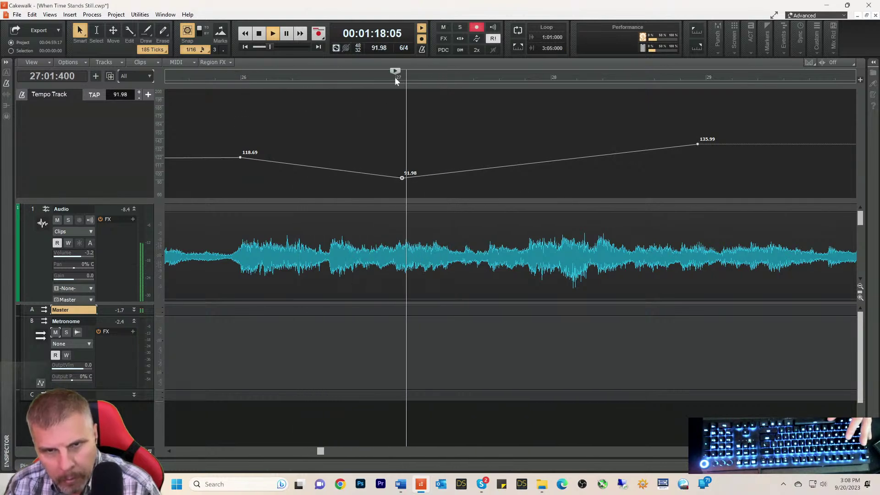
key(space)
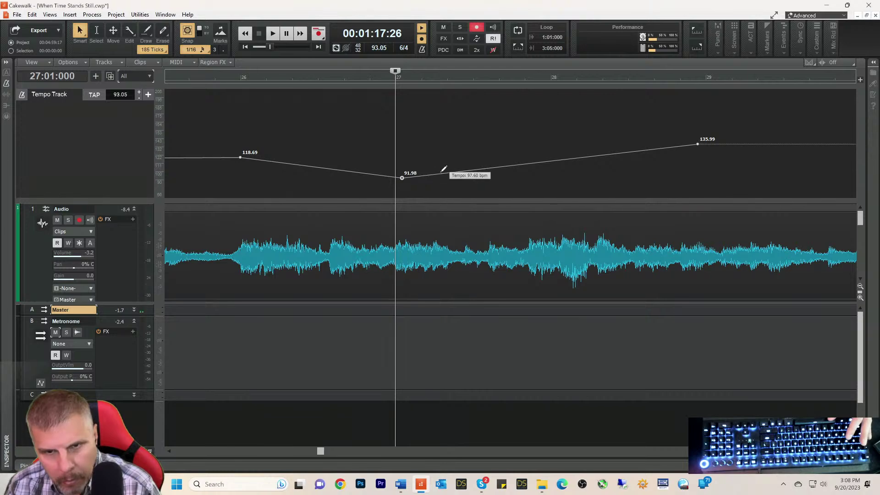
- Add a tempo point of 129.37 BPM just before 27:02 and audition from just before 26:01
drag(439, 173, 422, 149)
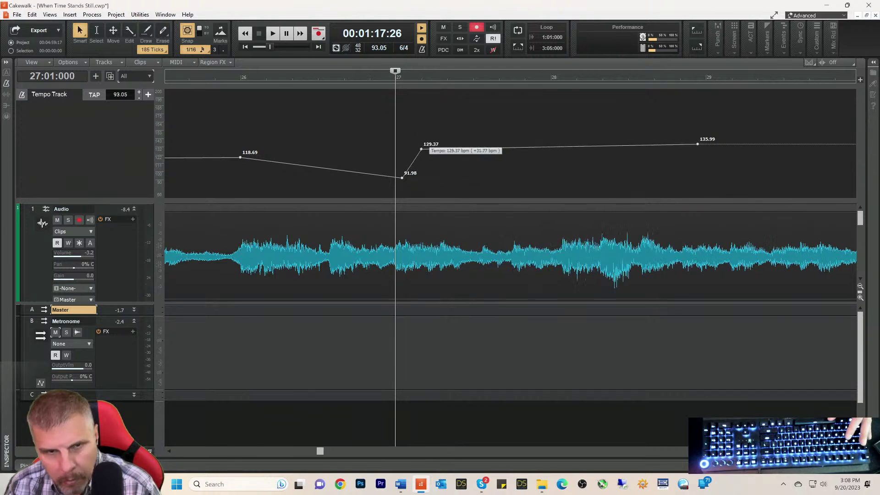
click(222, 75)
key(space)
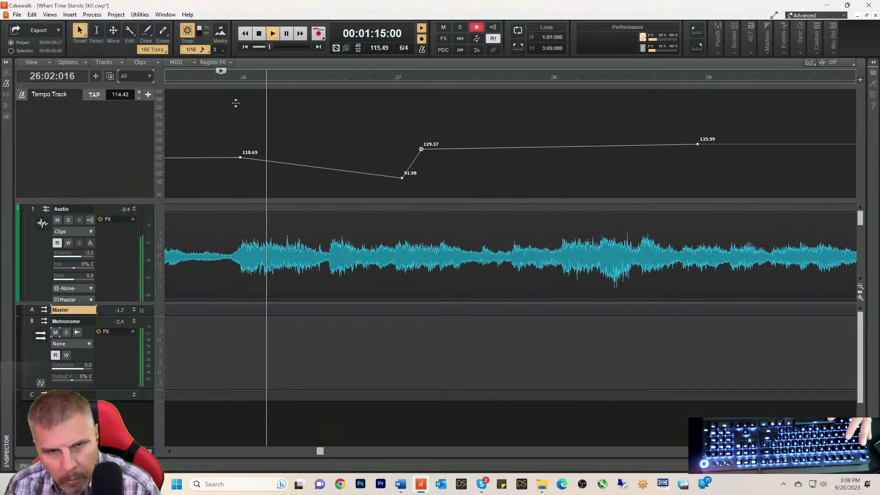
key(space)
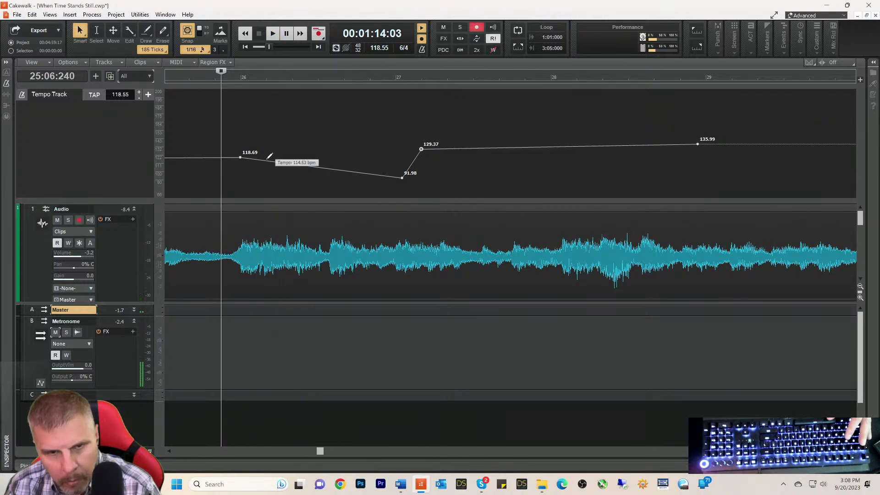
- Try a tempo point just before 26:02, first at 146.29 BPM and then at 136.29 BPM, auditioning each setting
drag(265, 160, 259, 138)
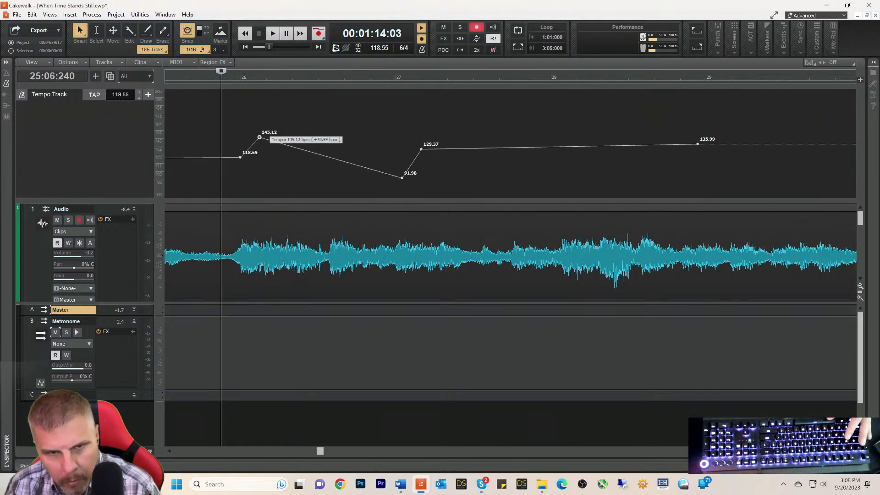
key(space)
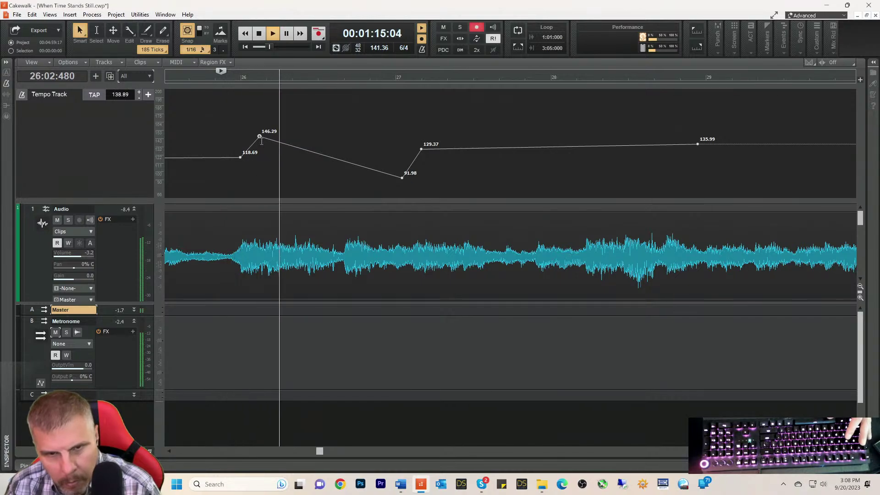
key(space)
key(space)
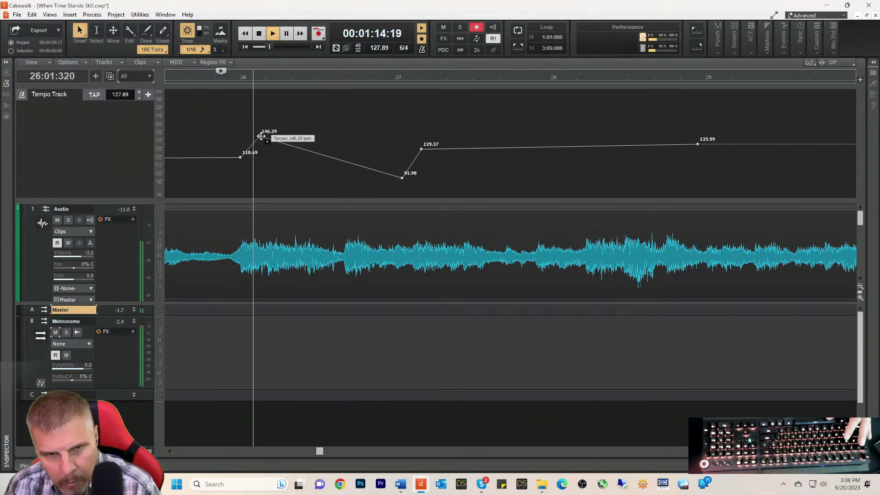
drag(261, 136, 261, 144)
key(space)
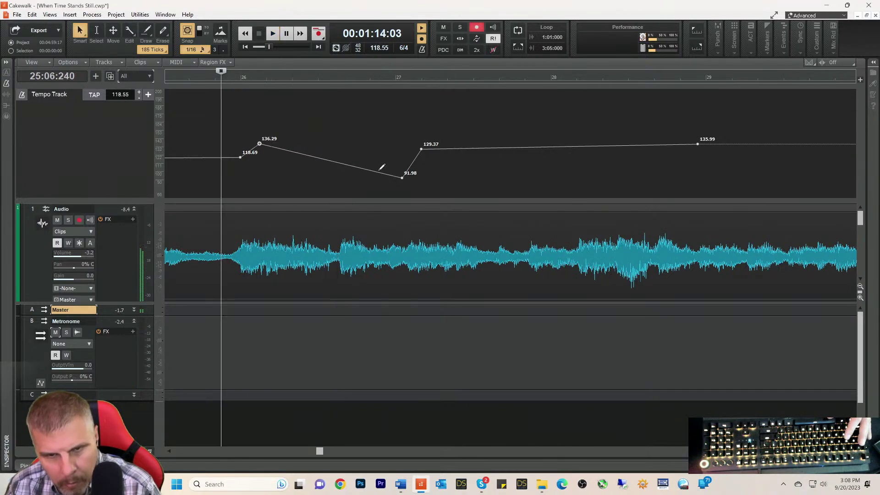
key(space)
- Lower the tempo point just after 27:01 to 88.45 BPM and audition from just before 26:01
drag(402, 177, 403, 182)
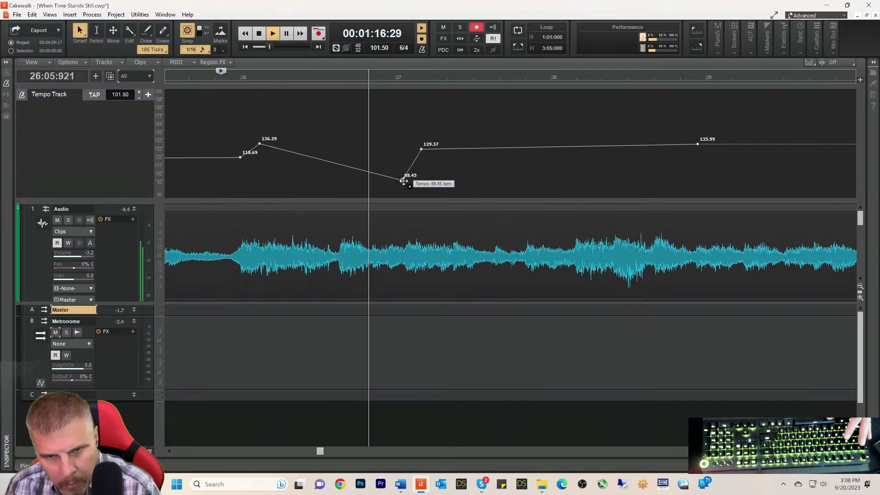
key(space)
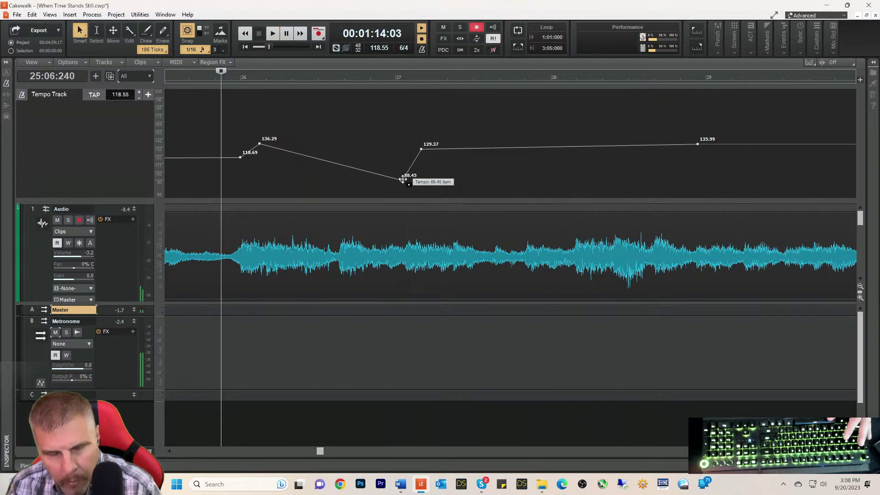
key(space)
key(space)
- Delete the tempo point just before 26:02 and audition measure 26 again
right_click(261, 142)
click(275, 159)
key(space)
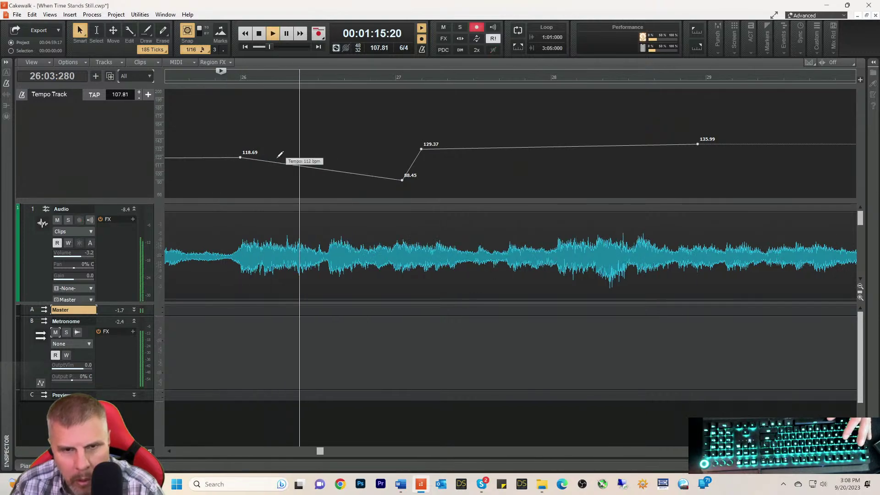
key(space)
key(space)
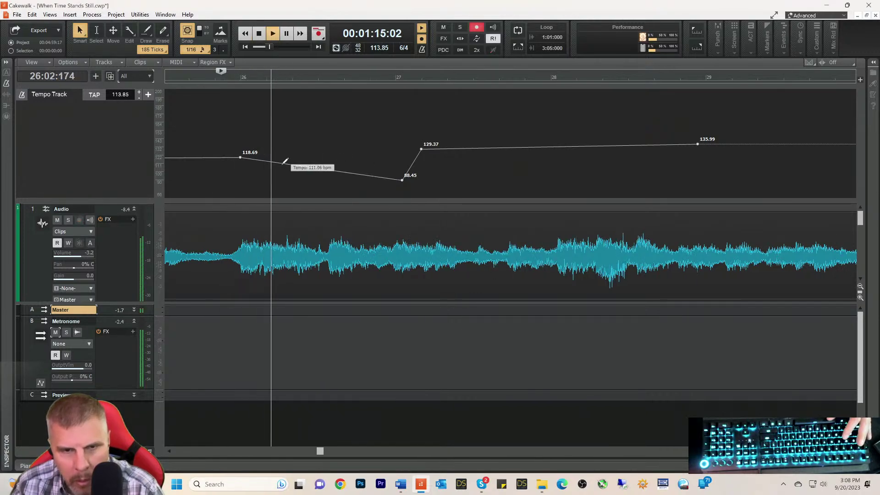
key(space)
- Add a tempo point of 116.35 BPM just before 26:03 and audition measure 26
drag(284, 163, 290, 160)
key(space)
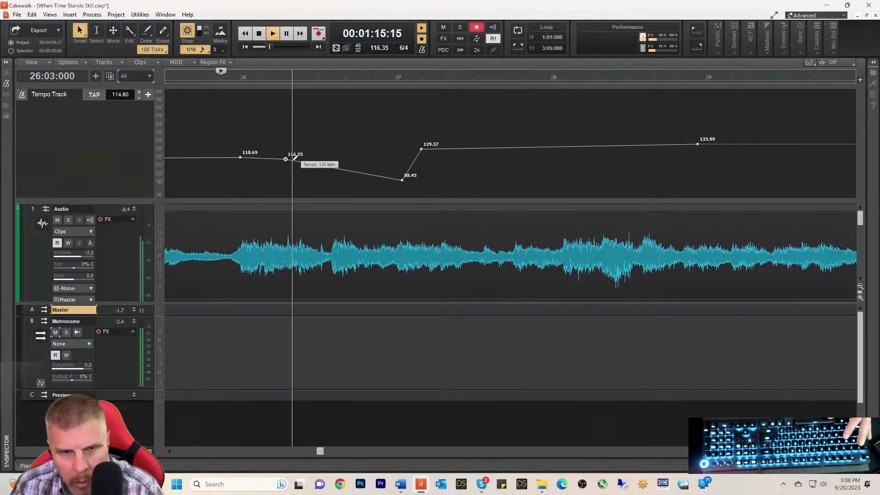
key(space)
key(space)
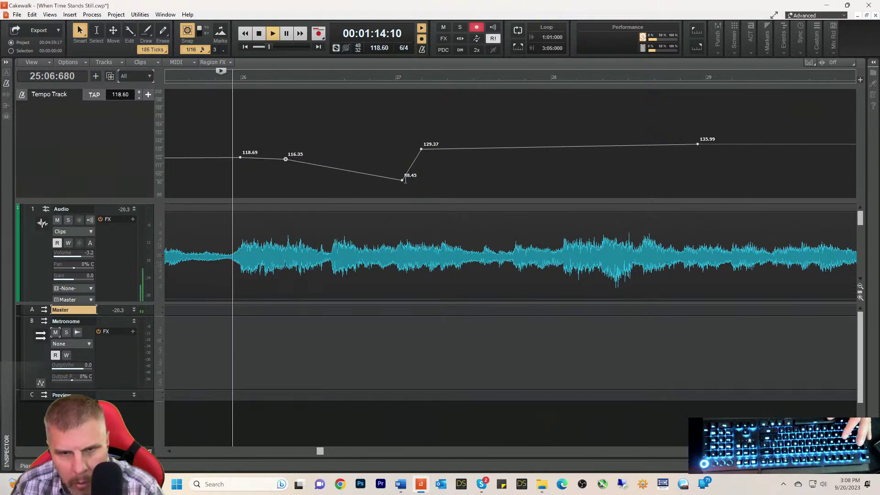
mouse_move(402, 178)
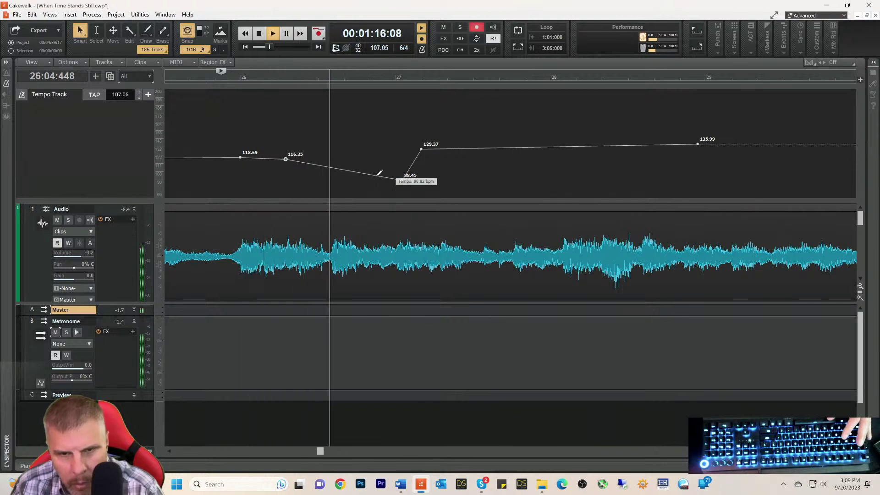
key(space)
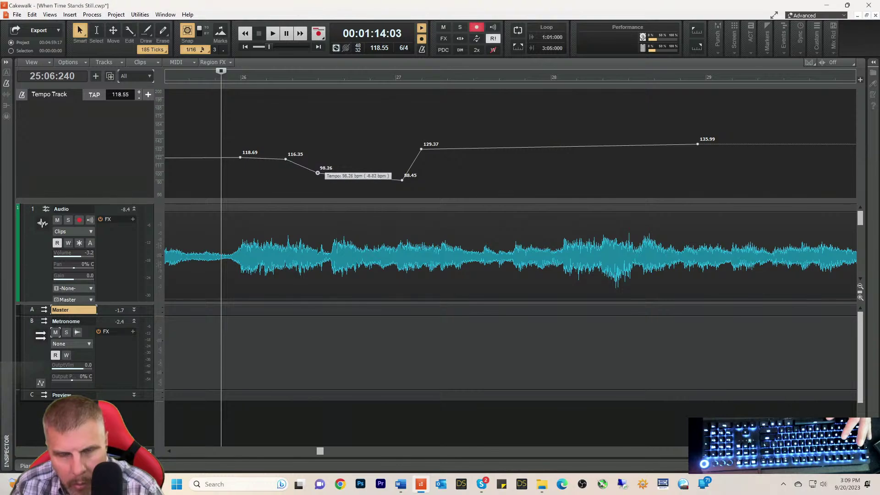
- Add a tempo point just before 26:04, trying 98.26 BPM and raising it to 104.14 BPM while auditioning measure 26
drag(318, 172, 318, 173)
key(space)
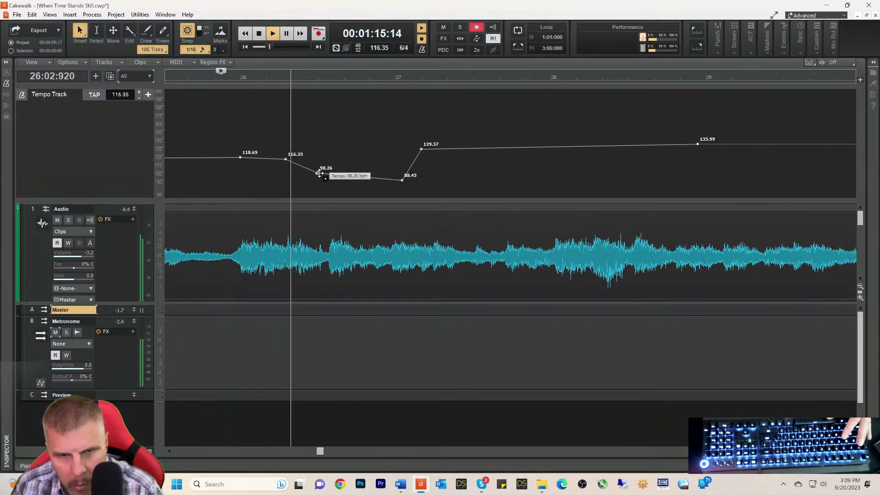
key(space)
drag(319, 173, 319, 169)
key(space)
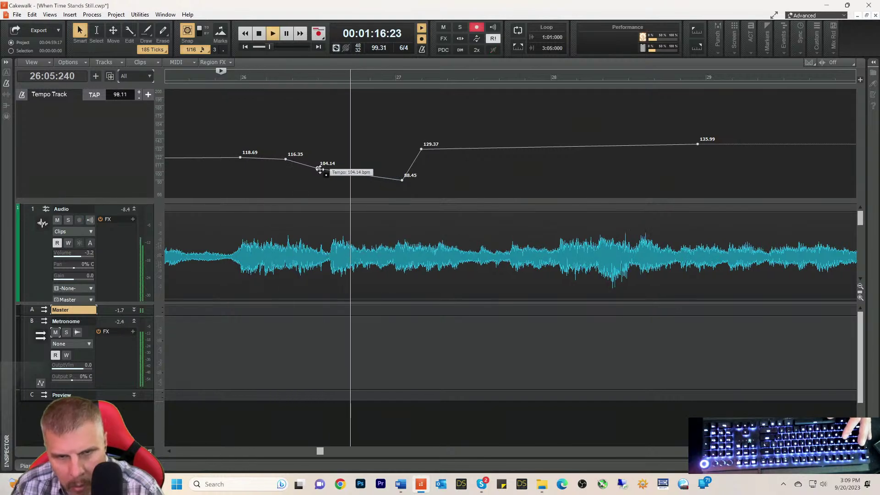
key(space)
key(space)
- Move the tempo point just after 27:01 to just before 27:01, raise it to 103.74 BPM and audition
drag(393, 177, 395, 169)
key(space)
key(space)
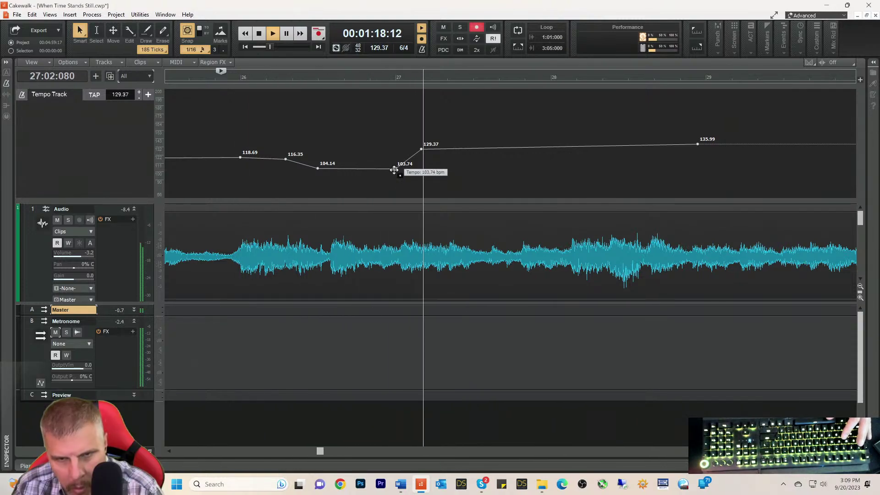
key(space)
key(space)
- Raise the tempo point just before 26:04 to 106.50 BPM and the one just before 27:01 to 104.92 BPM, auditioning the changes
drag(318, 168, 318, 166)
key(space)
key(space)
drag(395, 169, 395, 168)
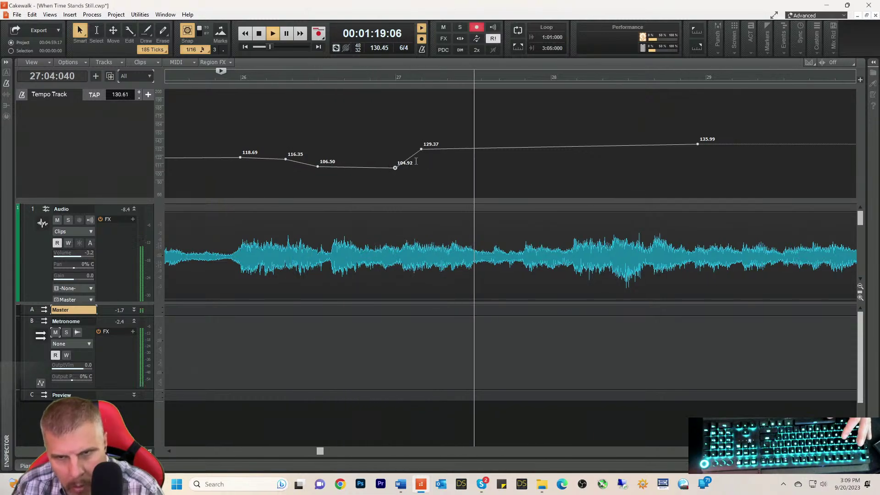
key(space)
- Check the audio at 28:01, add a tempo point of 94.26 BPM there and audition from just before 27:02
click(551, 81)
key(space)
key(space)
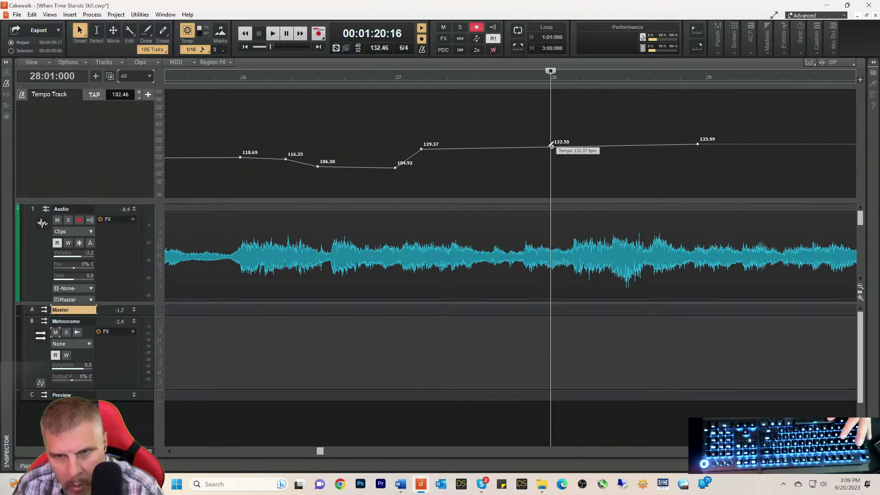
drag(552, 147, 550, 176)
click(417, 82)
key(space)
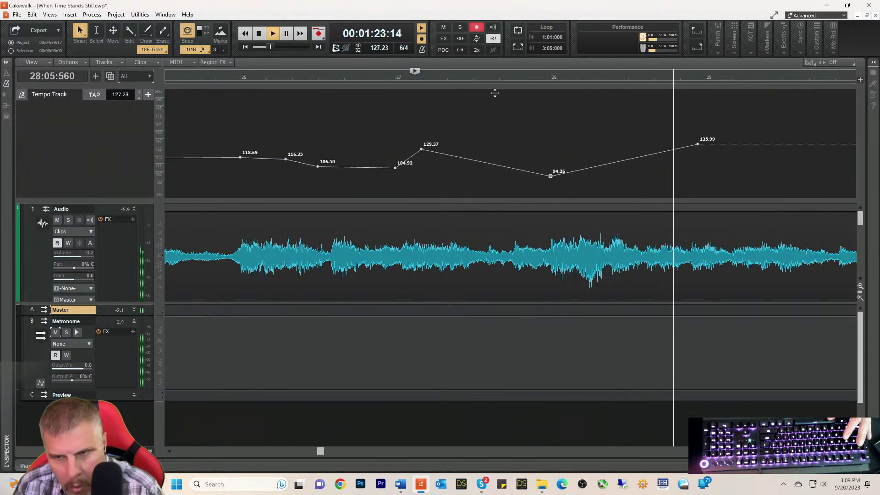
key(space)
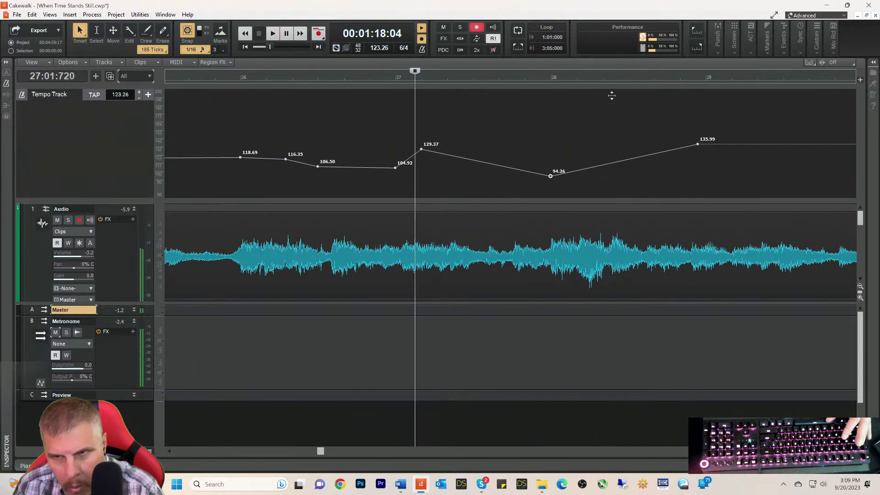
- Move the tempo point just before 29:01 onto 29:01, lower it to 117.16 BPM and audition from just after 27:01
click(705, 77)
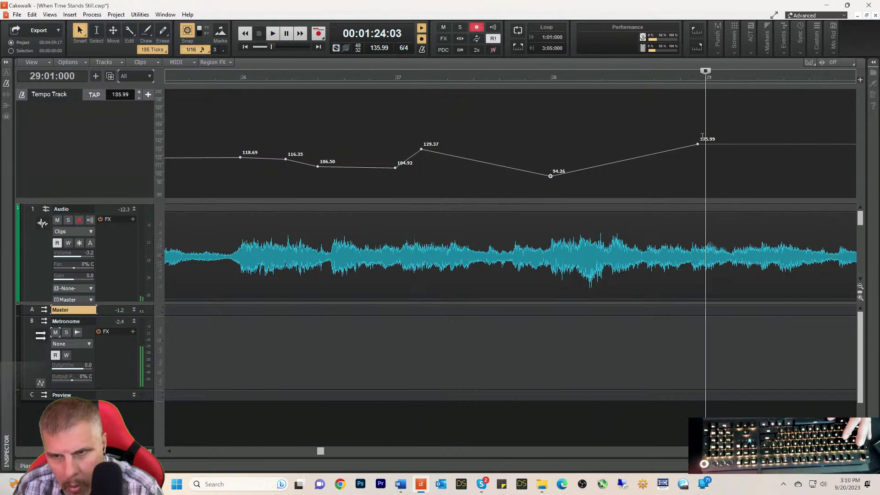
drag(698, 145, 707, 157)
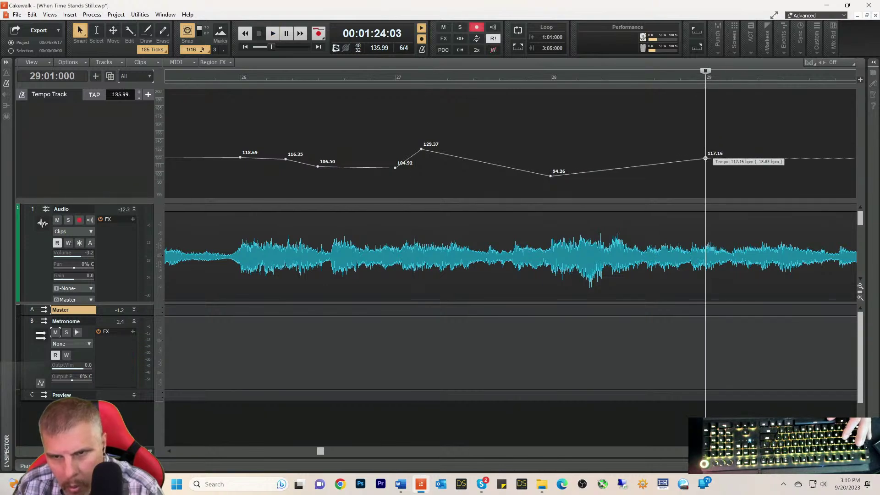
key(space)
key(space)
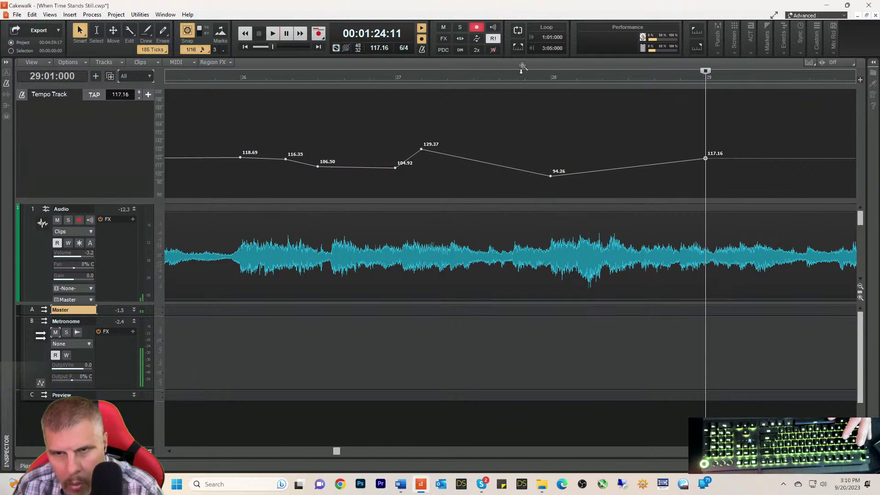
click(403, 79)
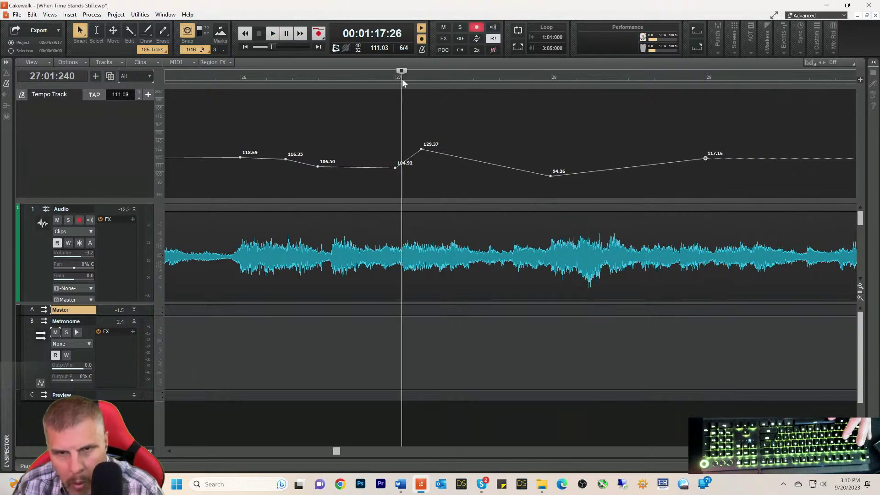
key(space)
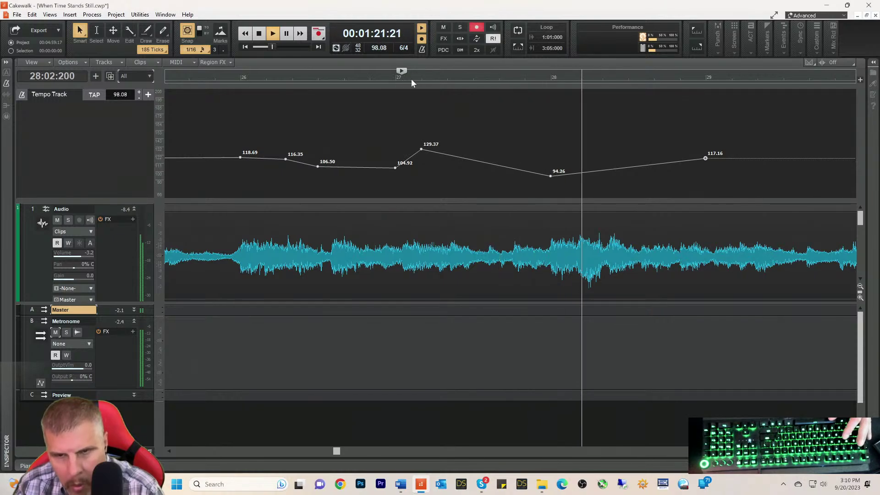
key(space)
- Audition the song from 28:01 onward to compare the metronome with the recorded audio
click(550, 77)
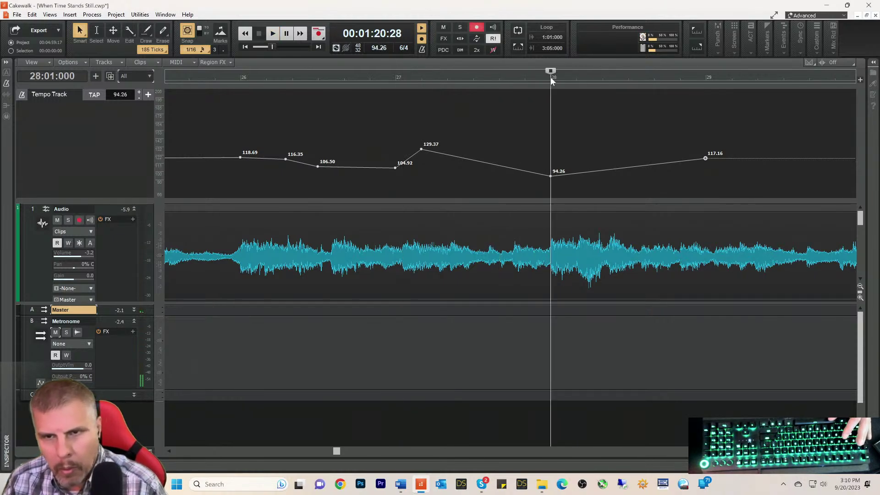
key(space)
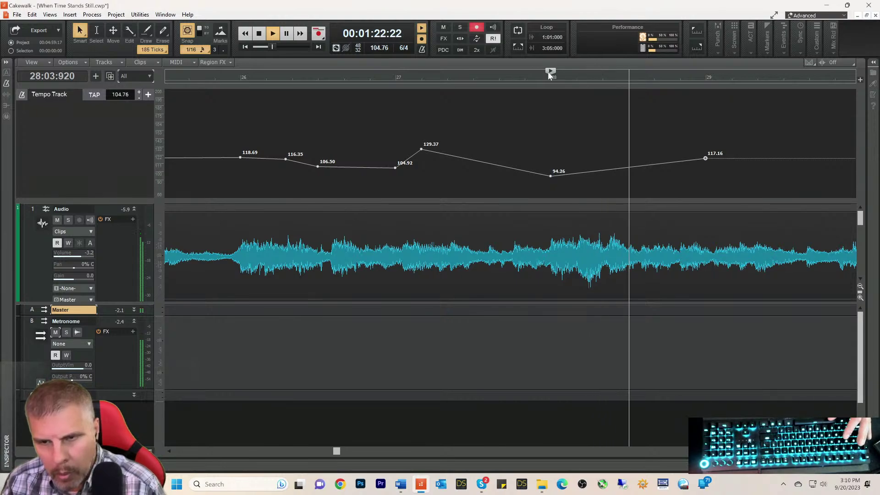
click(549, 72)
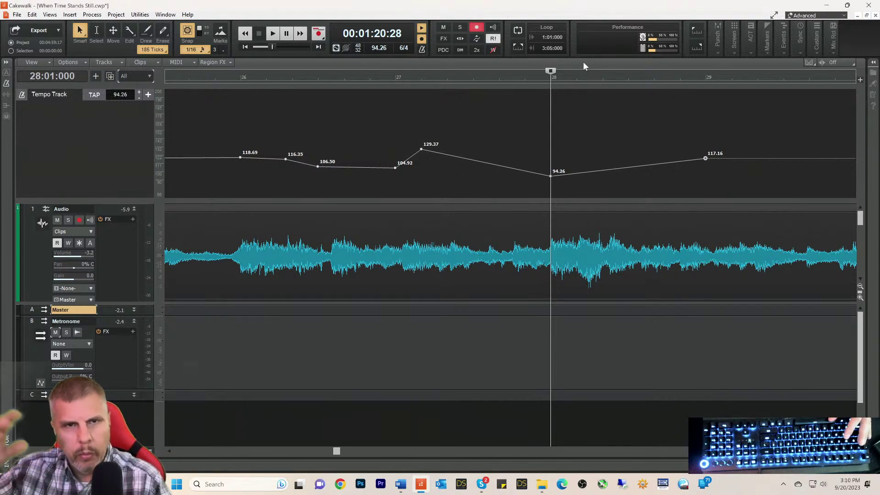
key(space)
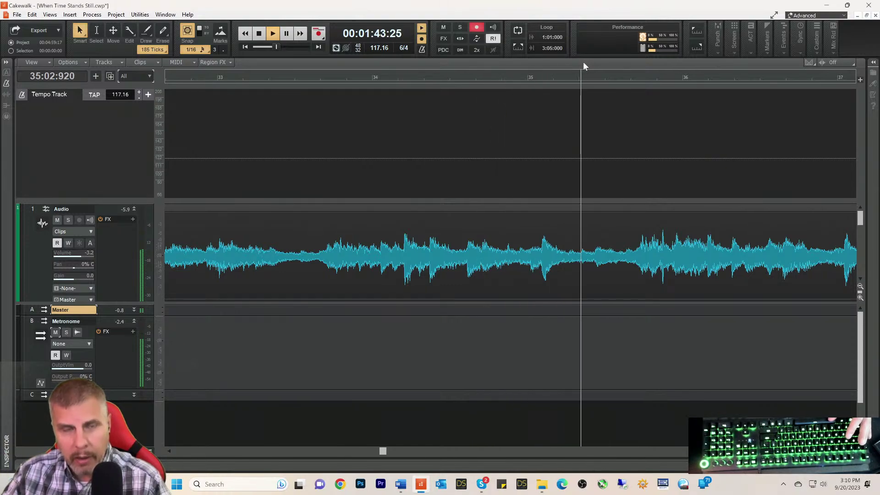
key(space)
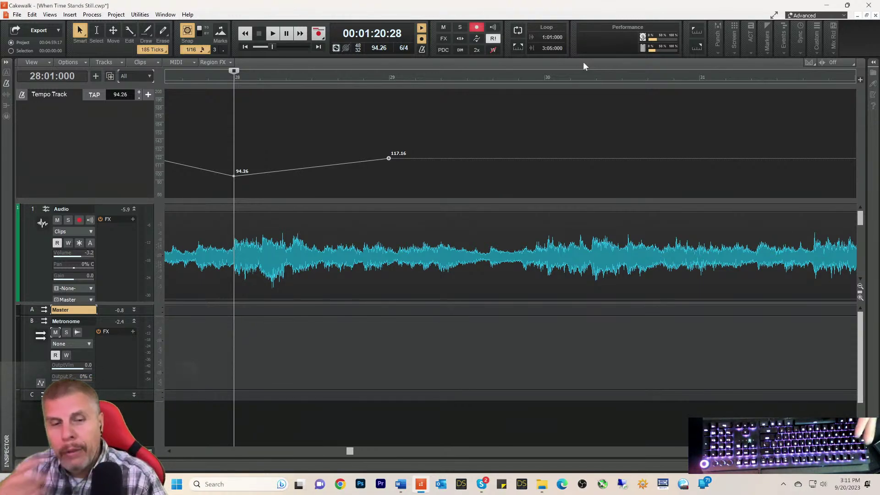
- Return to the beginning of the song and audition measure 2 from 2:01 and from 2:04
drag(350, 453, 177, 453)
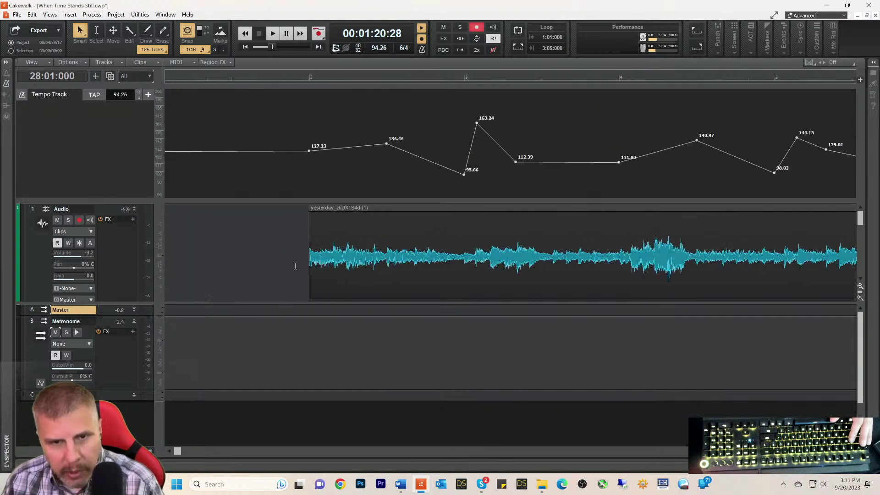
click(310, 81)
key(space)
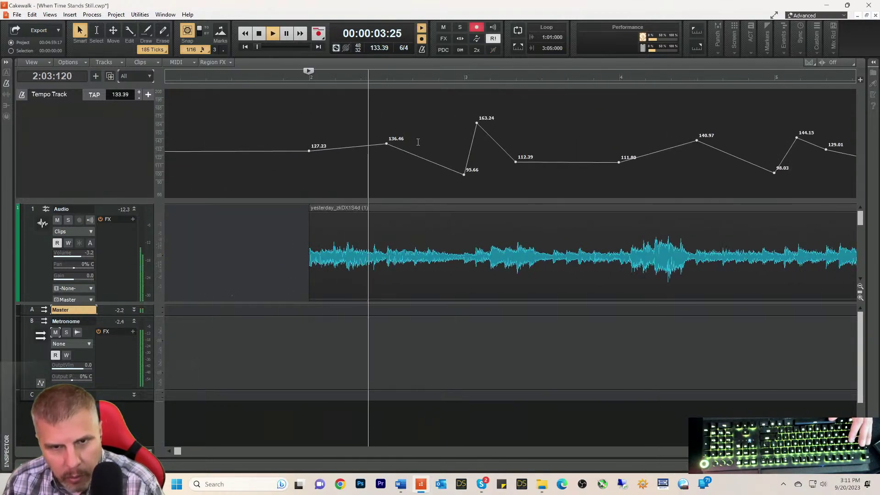
key(space)
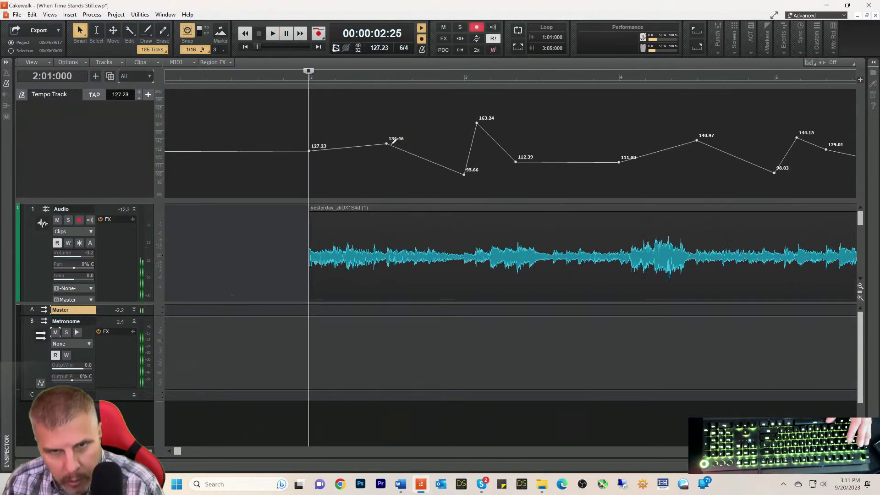
click(386, 81)
key(space)
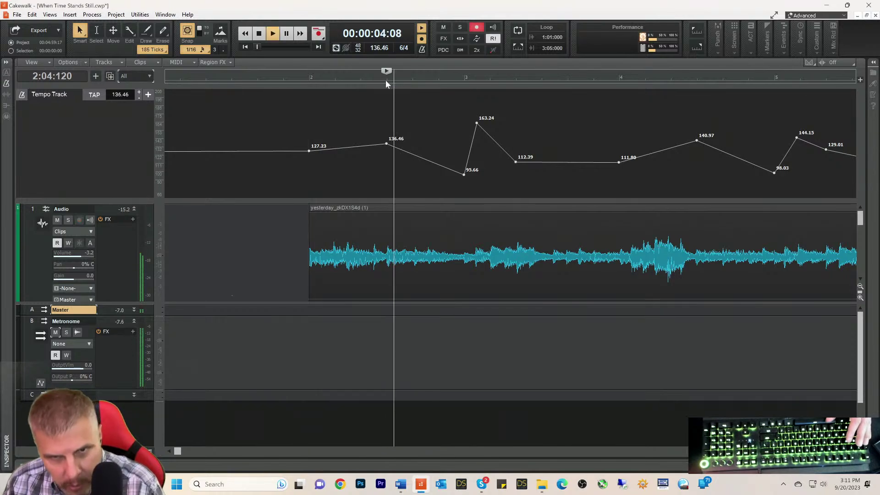
key(space)
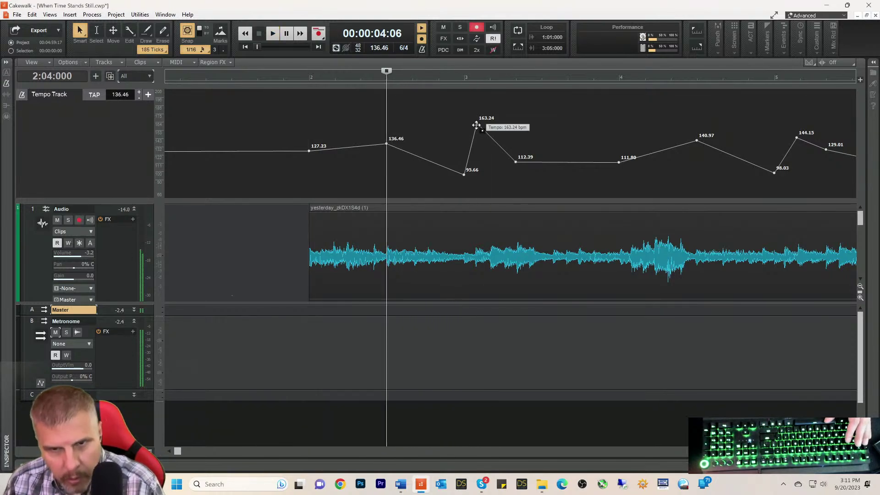
- Audition from 2:04 into measure 3 and repeatedly check the beat at 3:04 against the metronome
key(space)
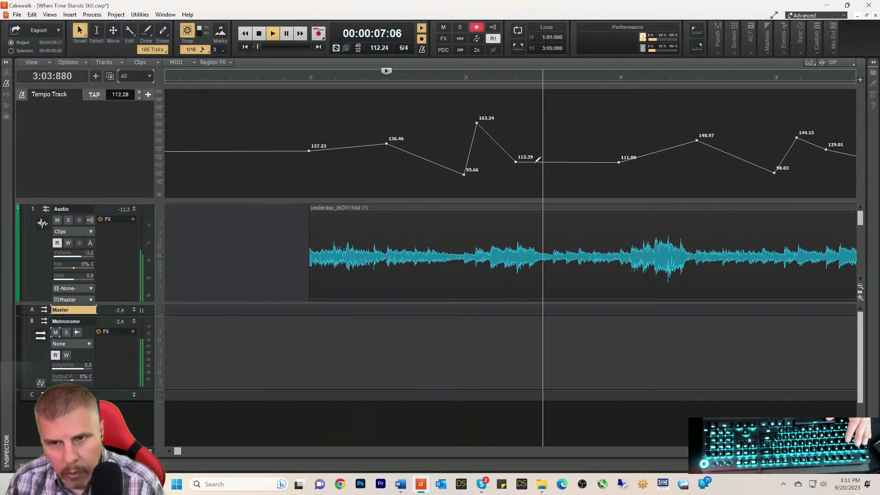
key(space)
click(541, 79)
key(space)
key(space)
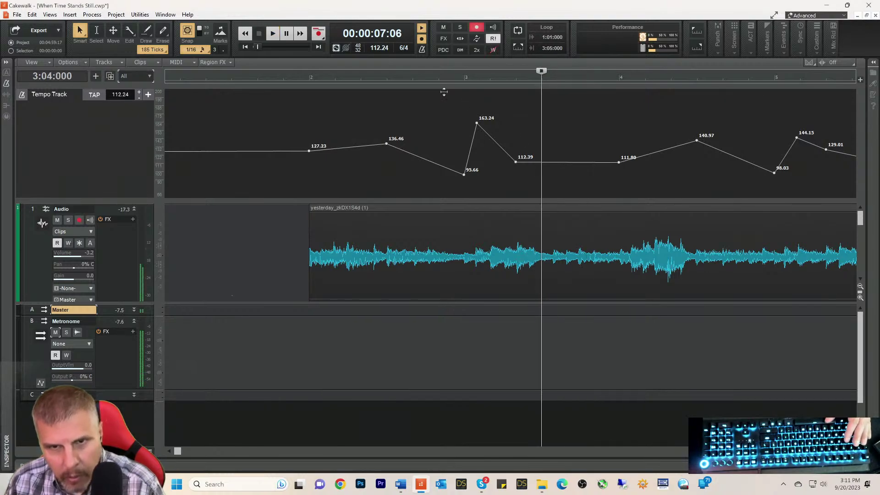
key(space)
key(space)
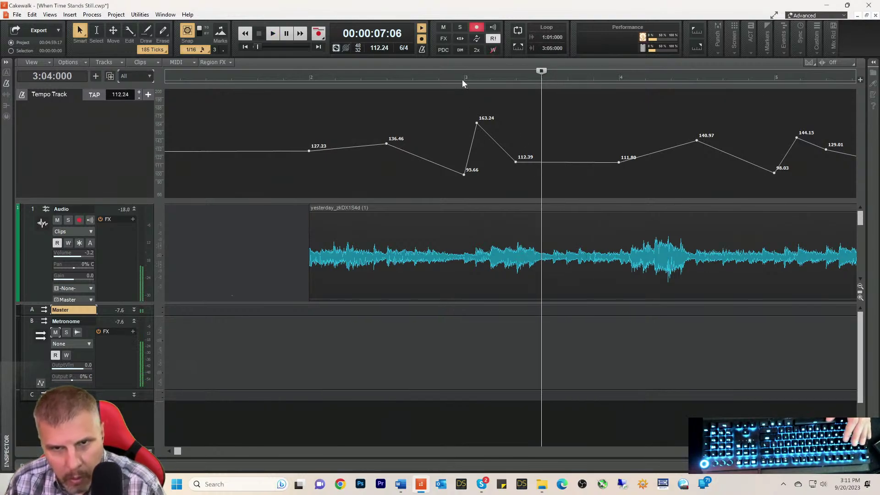
- Audition measure 3 from 3:01, and the passage from 4:01 into measure 6, against the metronome
click(463, 80)
key(space)
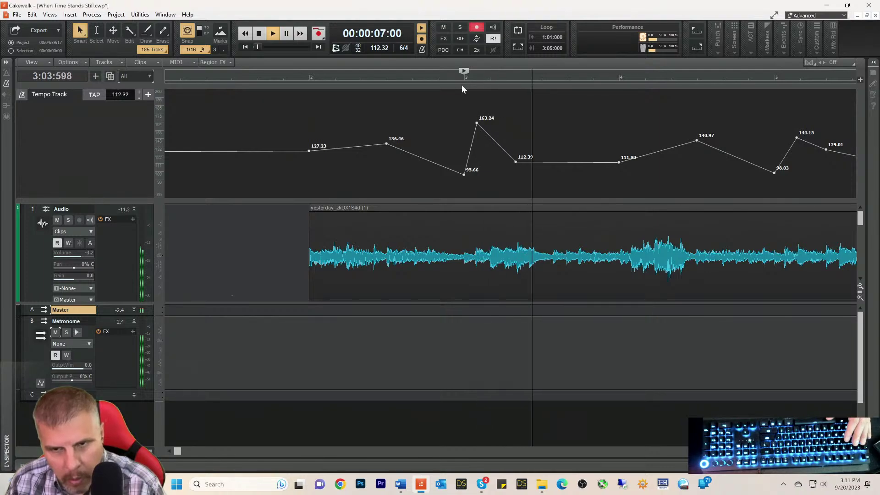
key(space)
click(619, 79)
key(space)
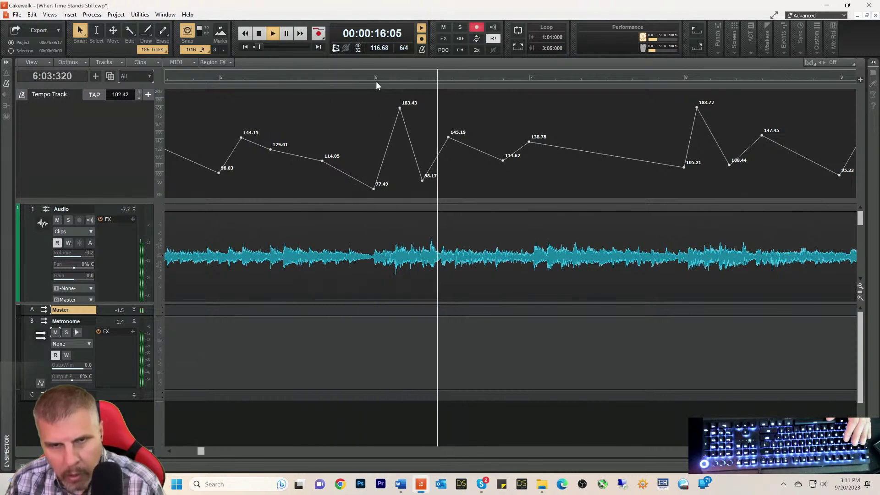
key(space)
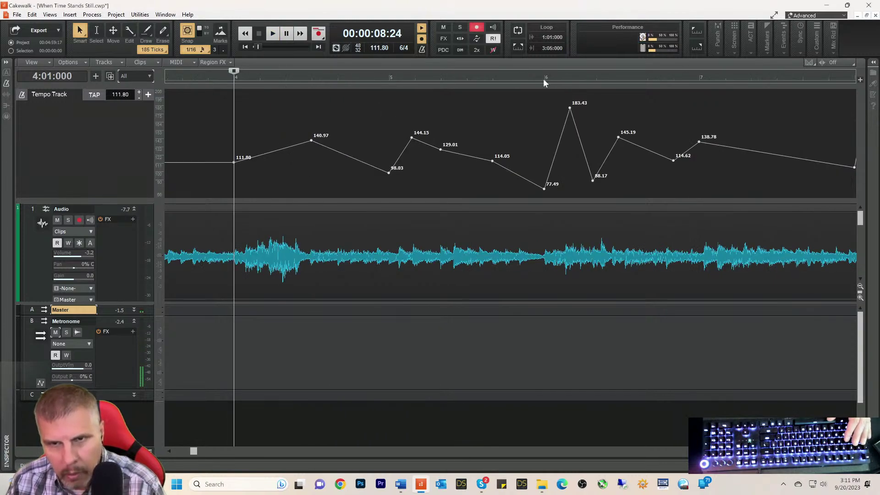
- Repeatedly audition the transition from 5:05 into measure 6 to check the tempo points at its first beats
click(504, 78)
key(space)
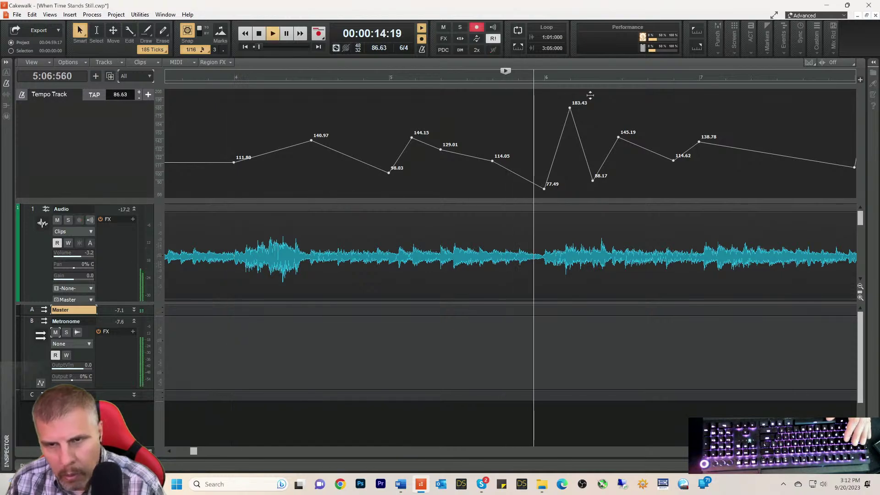
key(space)
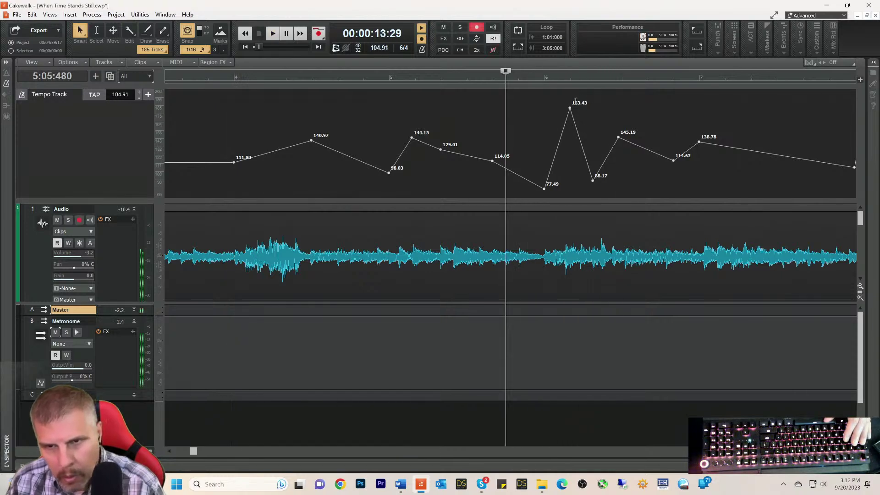
key(space)
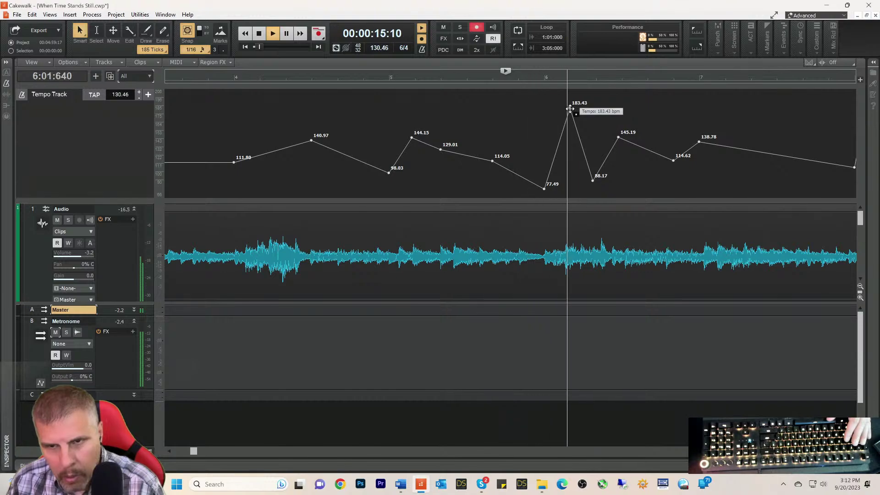
key(space)
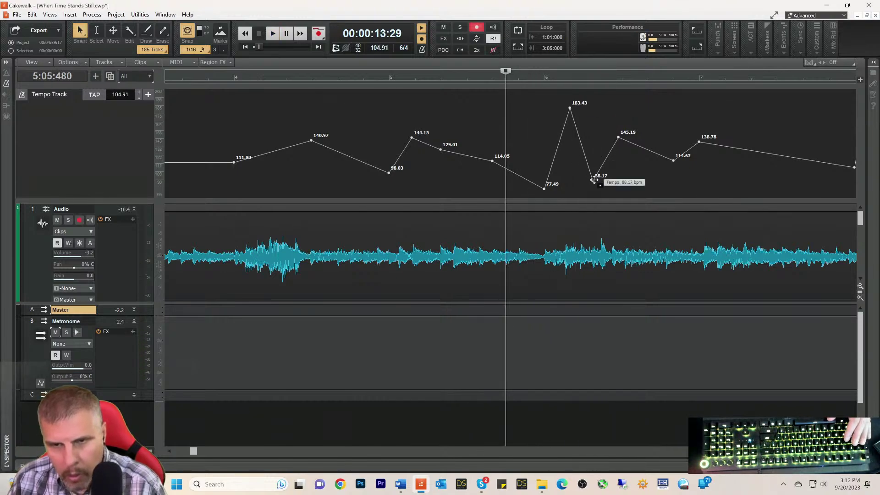
key(space)
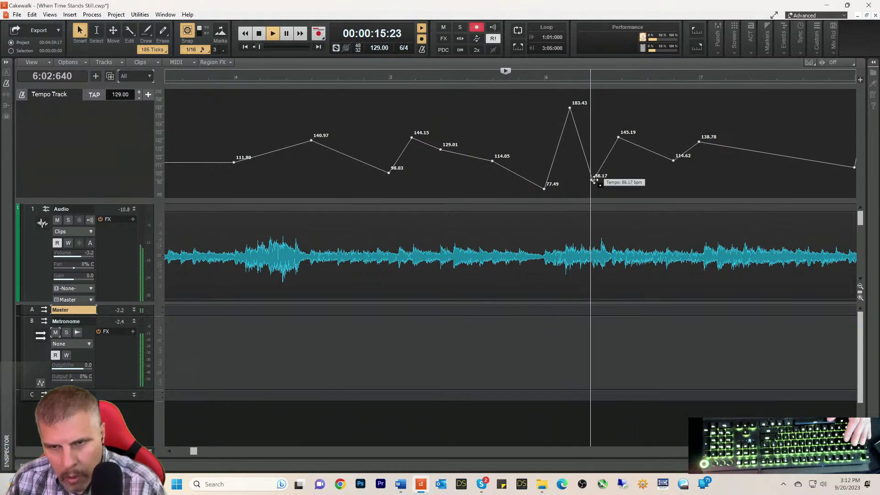
key(space)
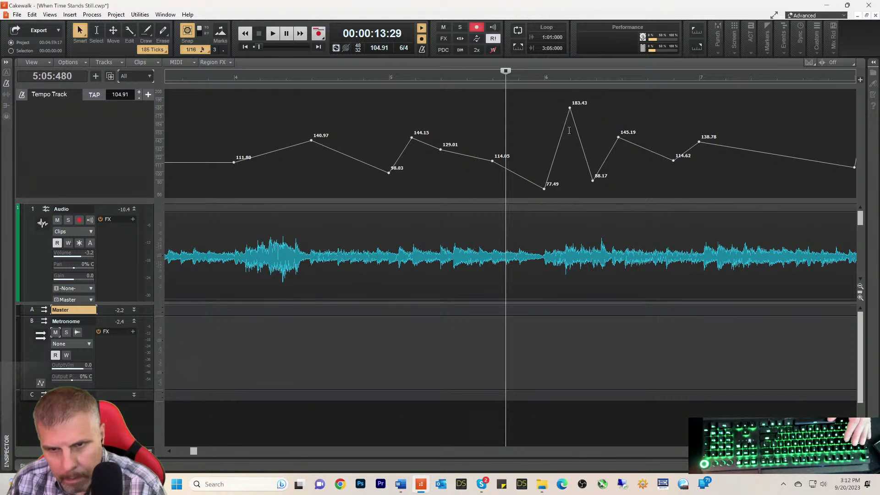
- Lower the tempo point at 6:02 to 173.43 BPM, move the following low point to 6:03 at 100.52 BPM, and audition
key(space)
drag(569, 108, 570, 115)
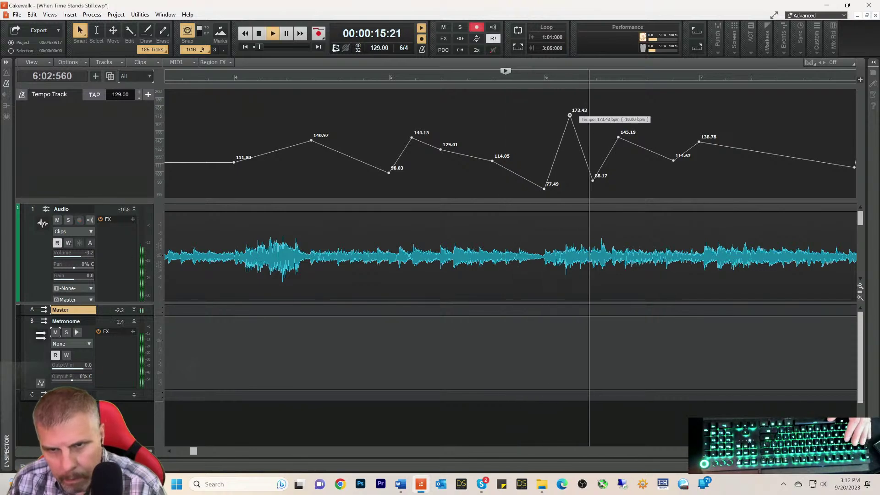
key(space)
drag(593, 180, 596, 171)
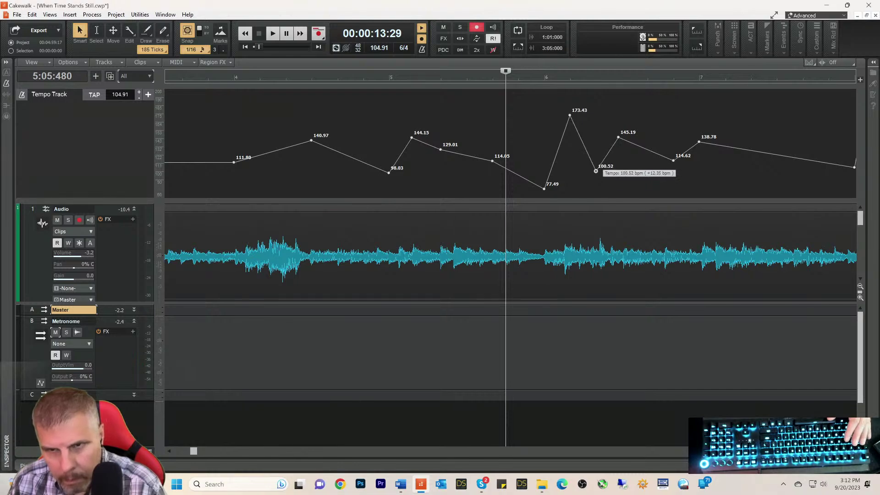
key(space)
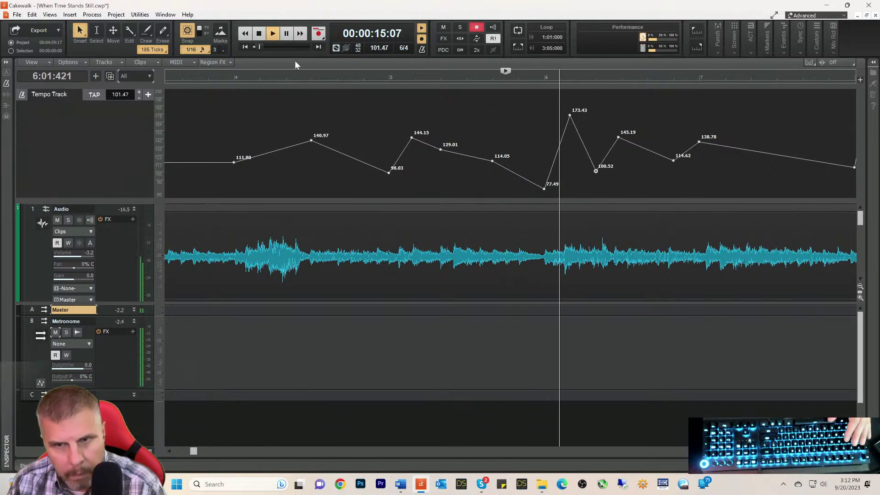
key(space)
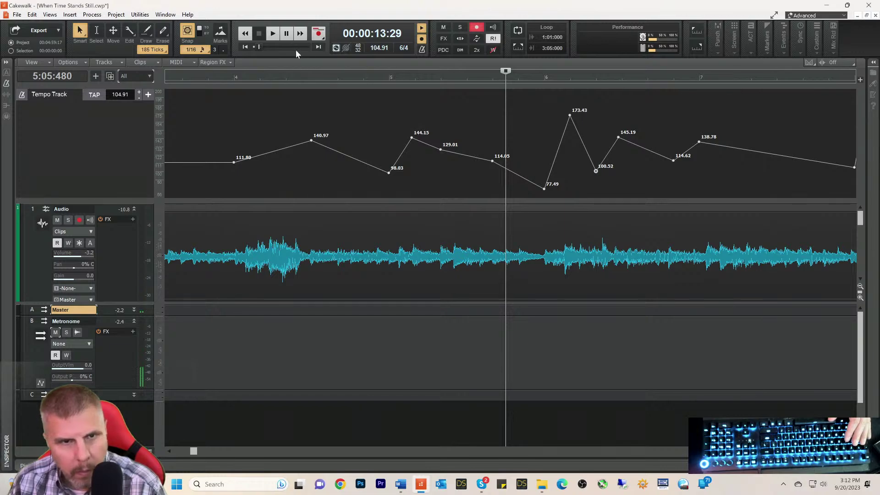
- Set the snap resolution to 1/8, raise the tempo point at 6:03 to 104.05 BPM and audition
click(198, 53)
click(208, 101)
key(space)
drag(596, 171, 596, 168)
key(space)
key(space)
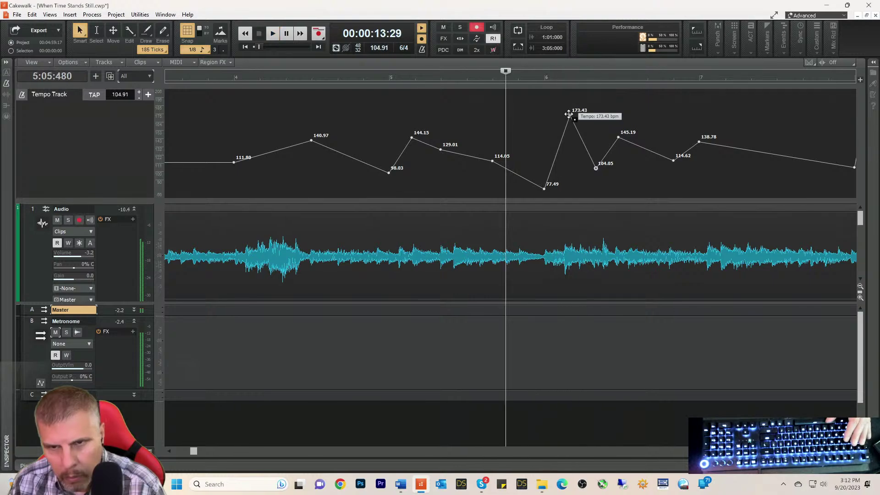
- Lower the tempo point at 6:02 to 166.37 BPM and on to 161.08 BPM while auditioning from 5:05
key(space)
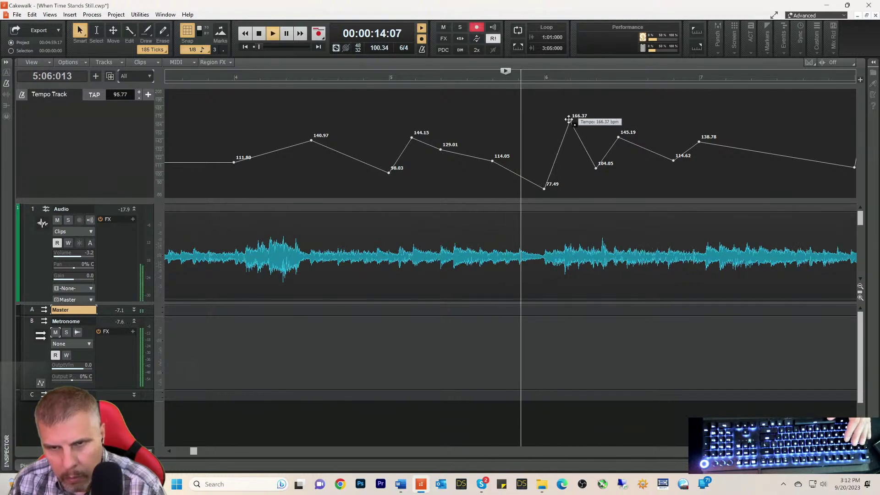
key(space)
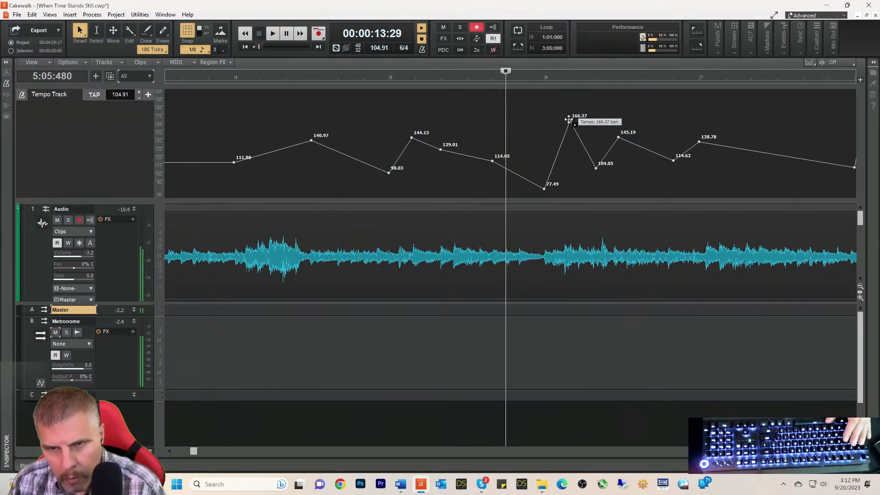
drag(569, 121, 569, 125)
key(space)
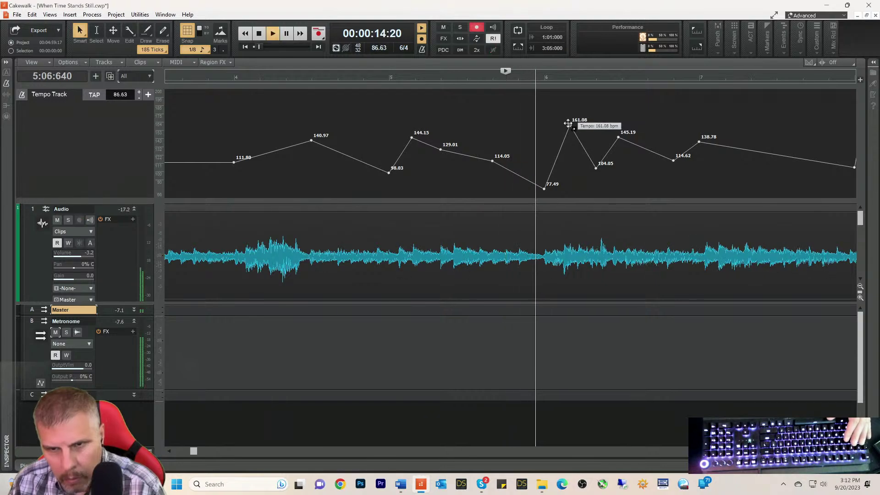
- Raise the tempo point at 6:01 to 85.13 BPM and audition the transition from 5:05
key(space)
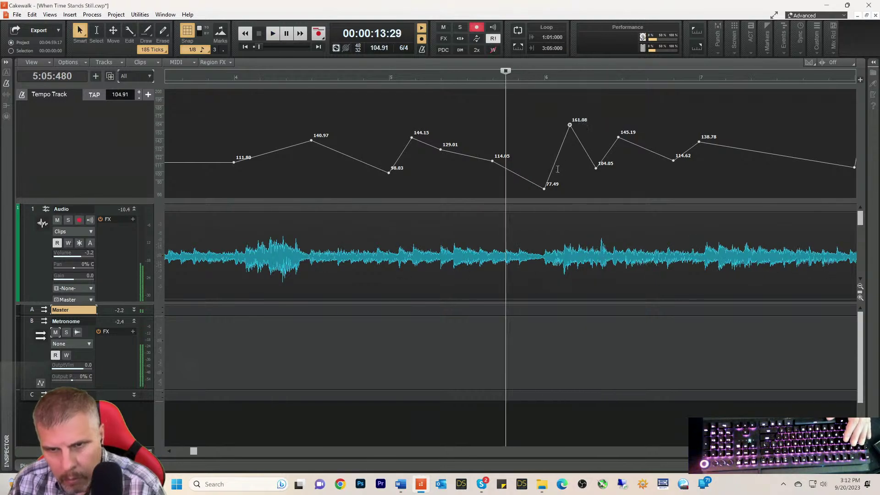
drag(545, 188, 545, 184)
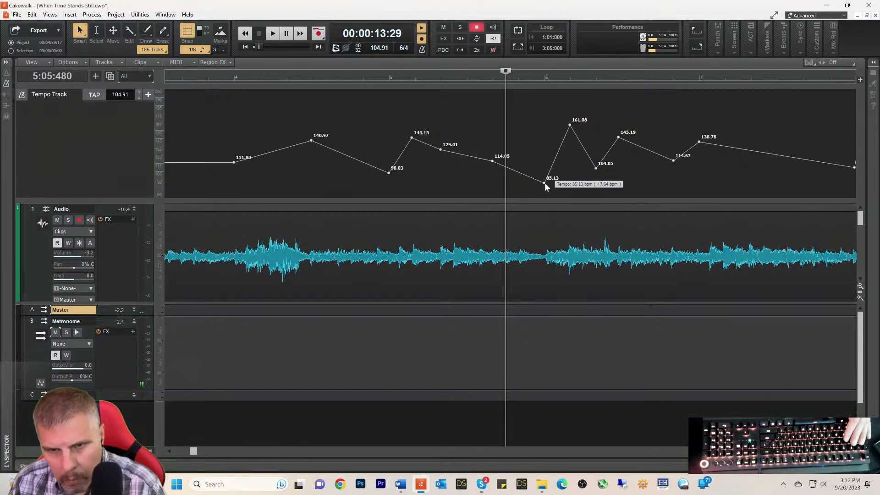
key(space)
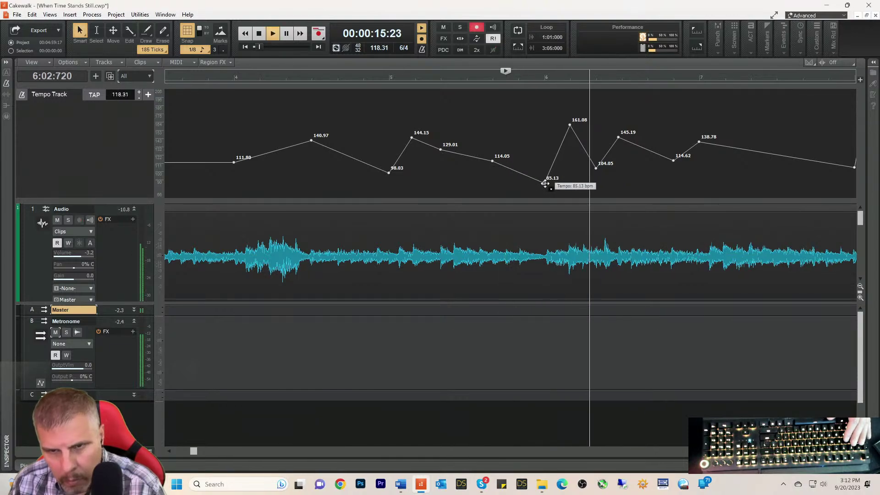
key(space)
key(space)
- Move the 145.19 BPM tempo point to 6:04 at 139.31 BPM and audition
drag(619, 140, 620, 150)
key(space)
key(space)
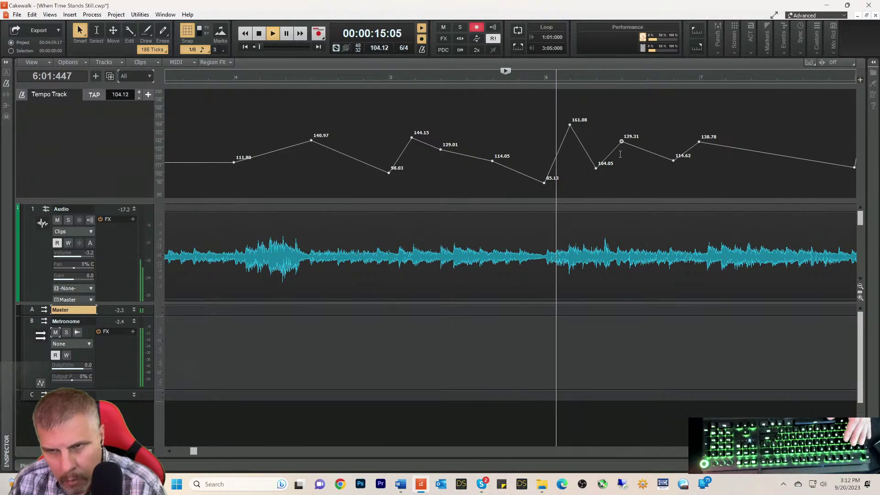
key(space)
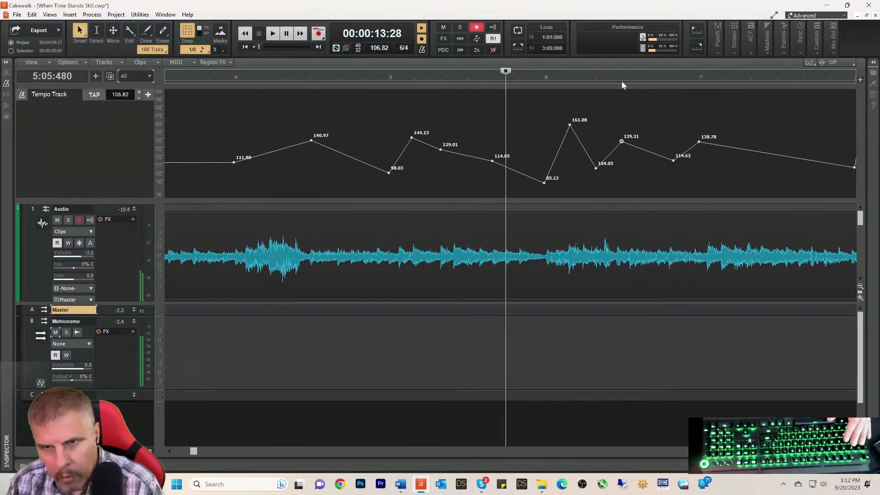
- Adjust the tempo point at 6:04 to 138.72 BPM and on to 140.48 BPM, auditioning from 6:04
click(621, 79)
key(space)
key(space)
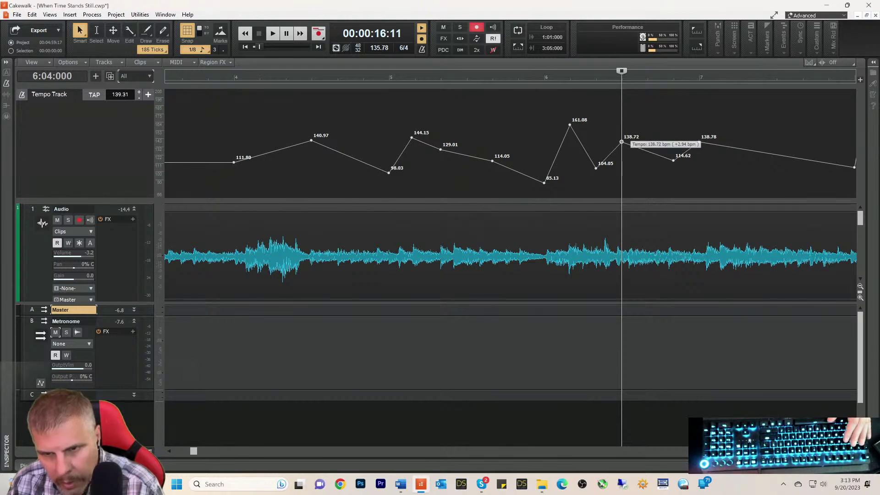
key(space)
key(space)
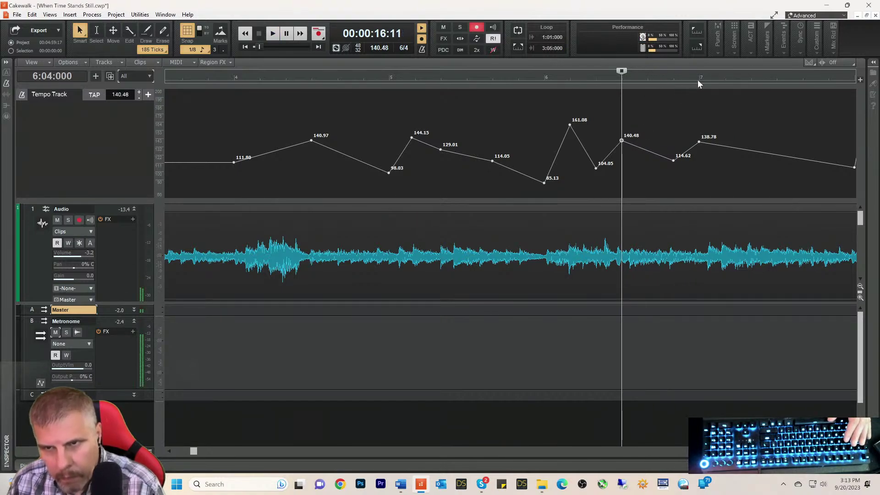
- Repeatedly audition measure 7 from its first beat to check the metronome against the recording
click(698, 78)
key(space)
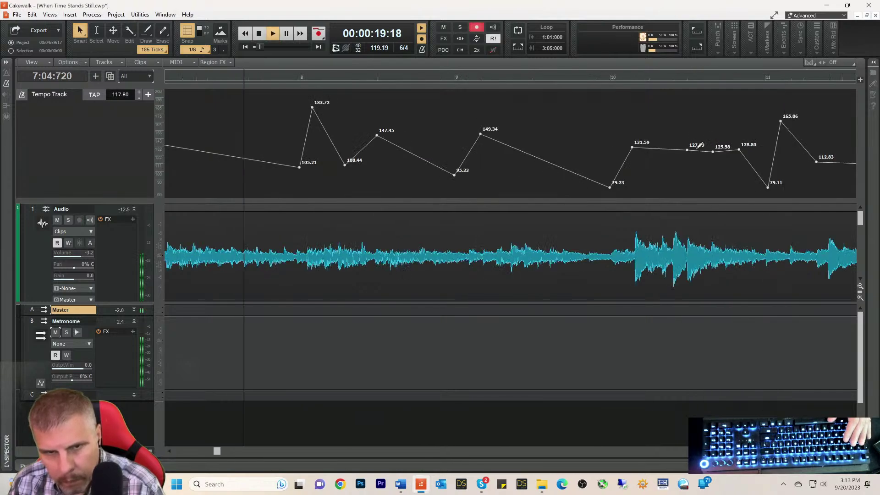
key(space)
key(space)
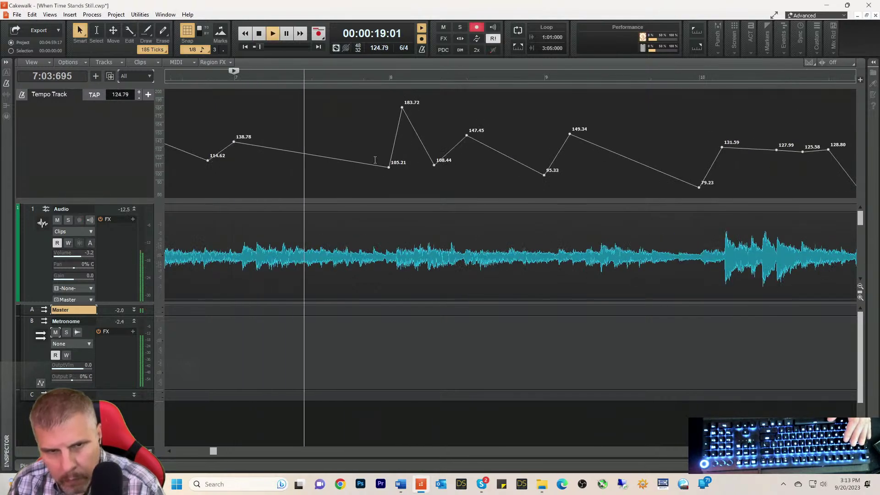
key(space)
key(space)
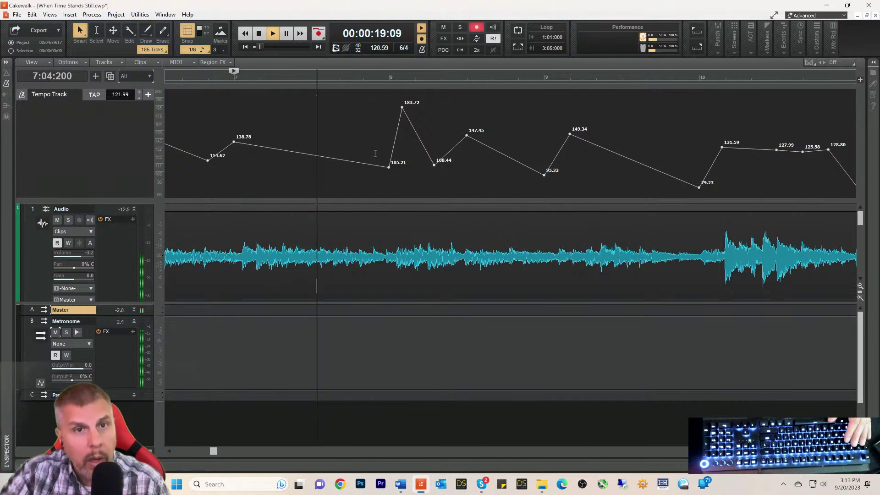
key(space)
key(space)
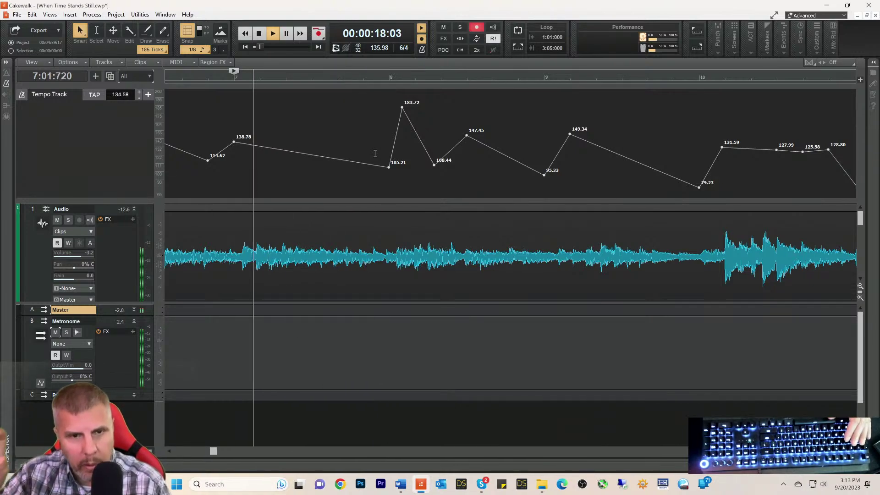
key(space)
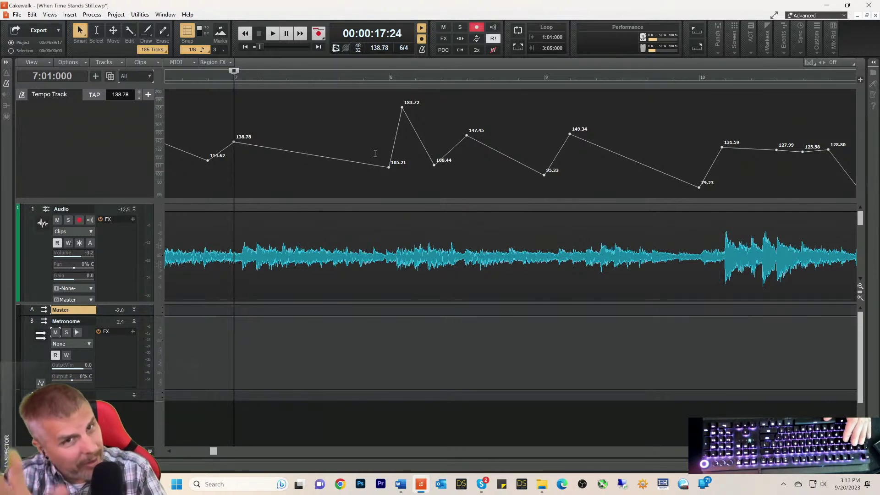
- Audition measures 7 through 11, restarting playback at measures 8, 9 and 10, to check the beat alignment
key(space)
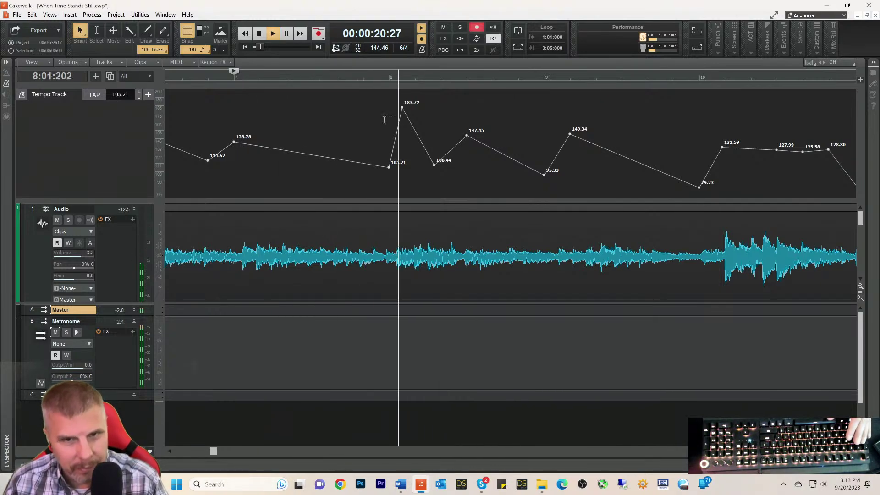
key(space)
click(391, 78)
key(space)
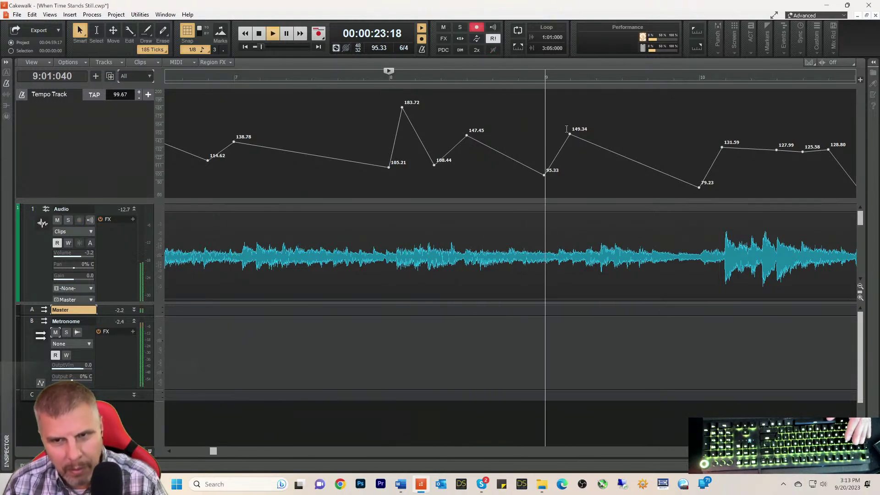
key(space)
key(space)
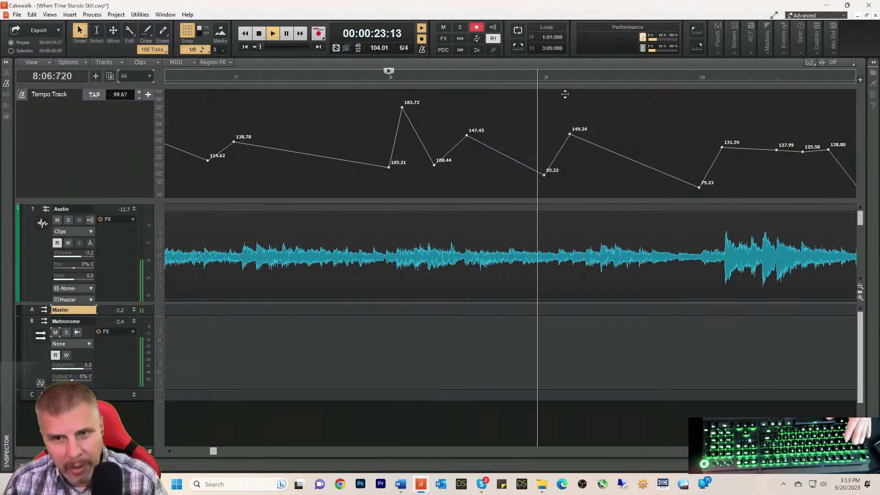
click(545, 79)
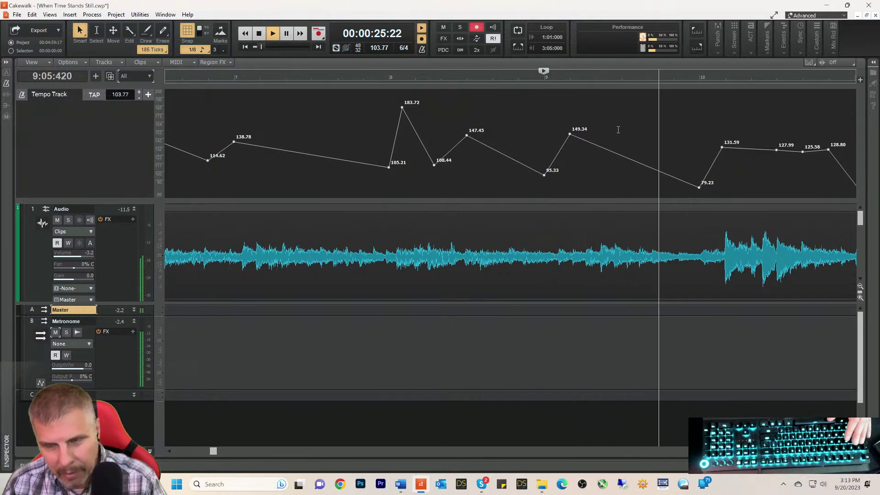
click(699, 79)
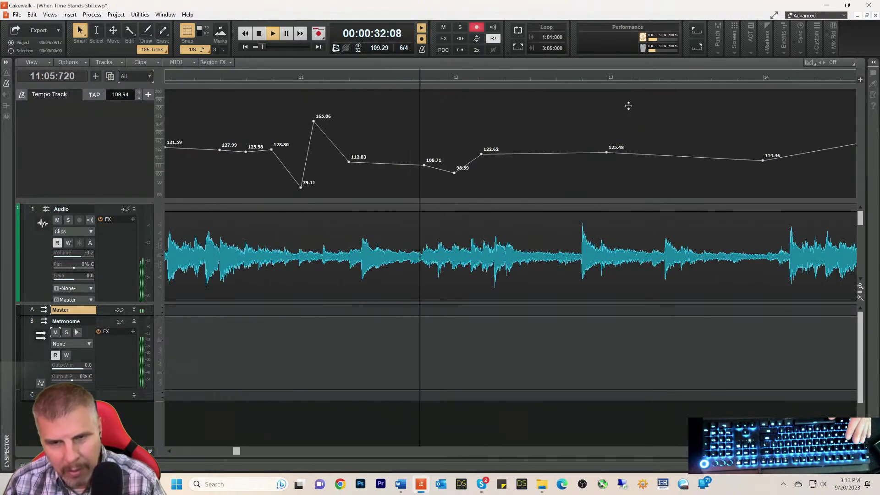
- Move the 122.62 BPM tempo point back to an eighth note after 12:01 at 132.62 BPM, auditioning from 12:01
click(452, 79)
key(space)
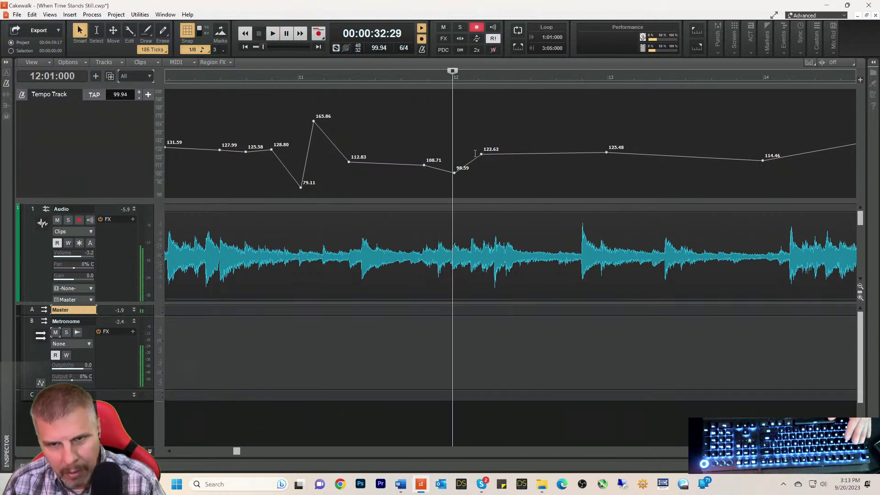
mouse_move(483, 157)
mouse_down()
mouse_move(478, 137)
mouse_move(477, 147)
mouse_up()
key(space)
key(space)
key(space)
key(space)
key(space)
key(space)
key(space)
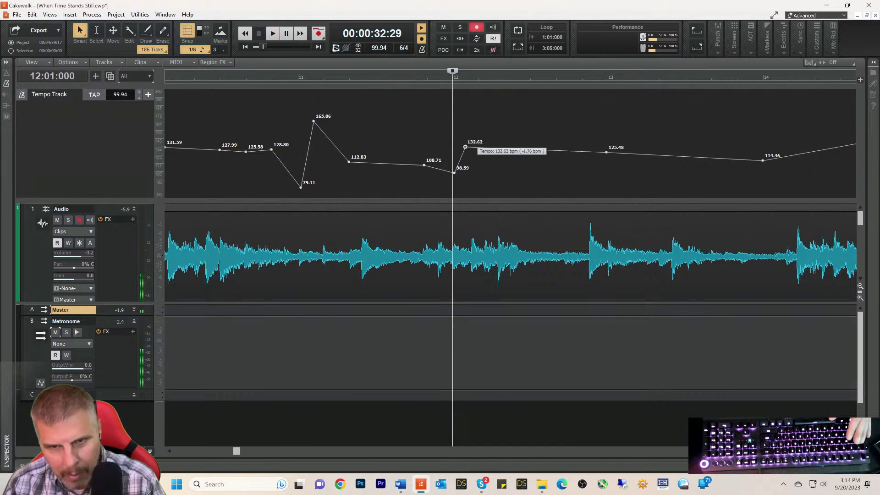
- Raise the tempo point just after 12:01 to 137.32 BPM and audition measure 12
key(space)
drag(472, 146, 472, 143)
key(space)
key(space)
key(space)
key(space)
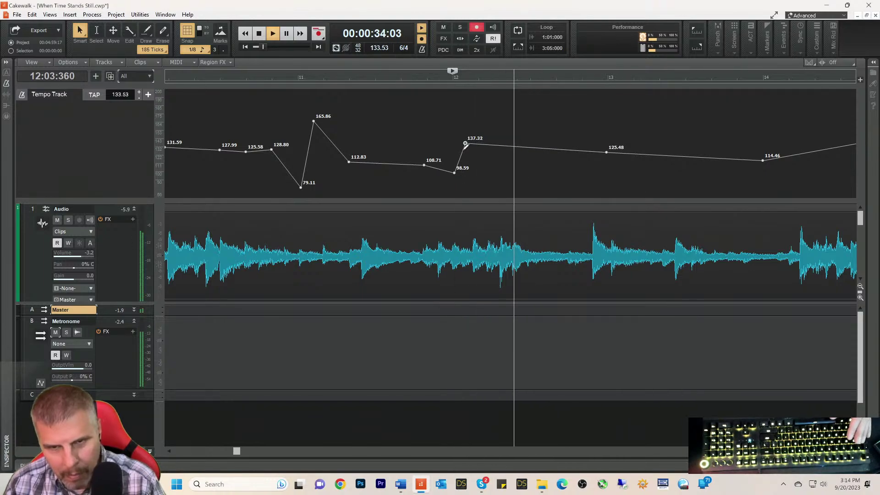
- Raise the tempo point just after 12:01 to 143.21 BPM and audition from 12:01
key(space)
drag(465, 144, 465, 138)
key(space)
key(space)
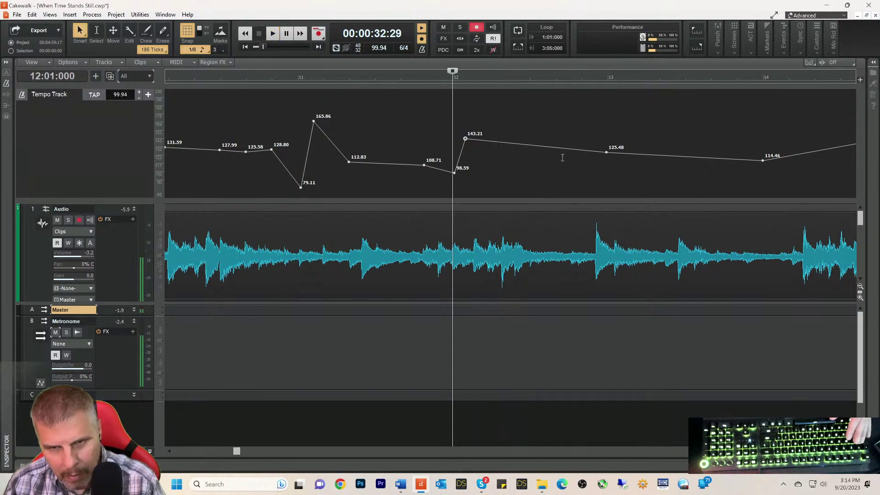
key(space)
key(space)
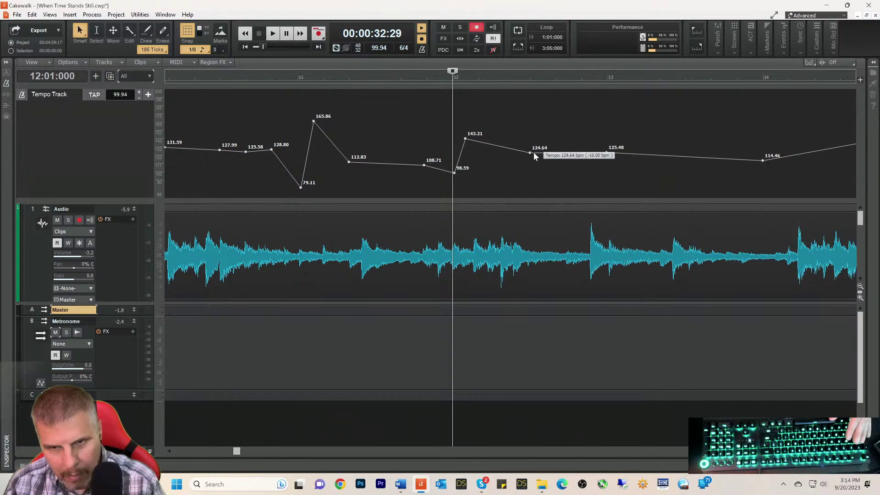
- Add a tempo point at 12:04, try it at 118.17 BPM, then set it to 122.28 BPM and audition into measure 13
drag(530, 152, 530, 157)
key(space)
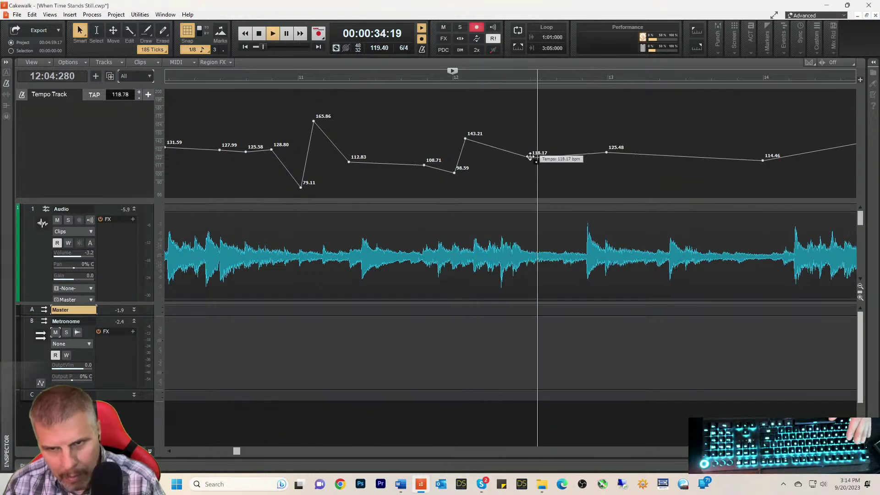
key(space)
drag(530, 158, 530, 155)
key(space)
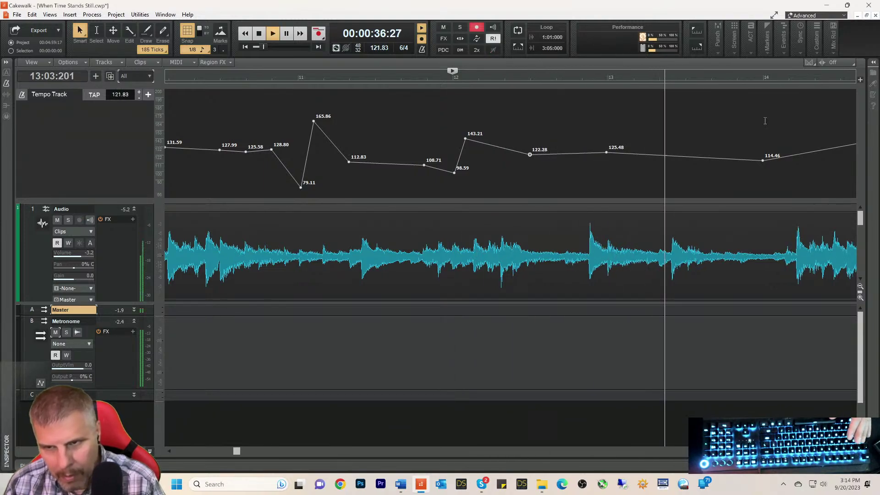
key(space)
click(763, 78)
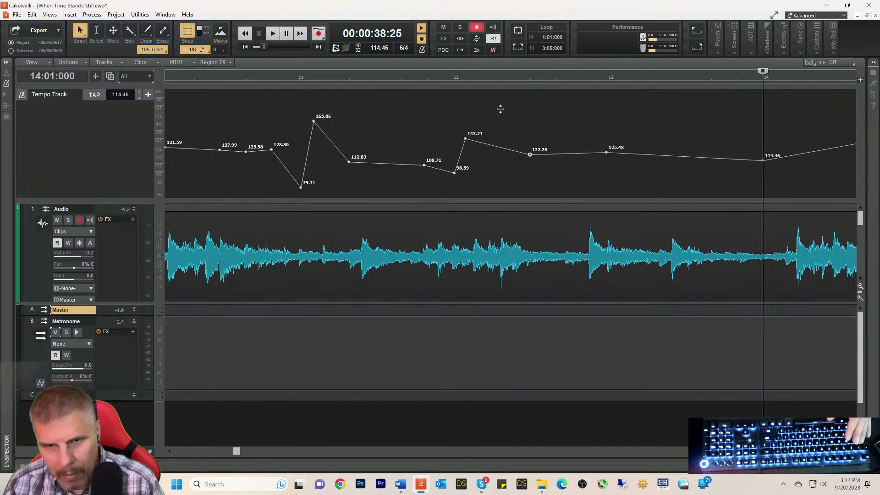
- Audition from 11:06:480 while setting the tempo point just after 12:01 to 147.91 BPM, then to 144.97 BPM
click(443, 83)
key(space)
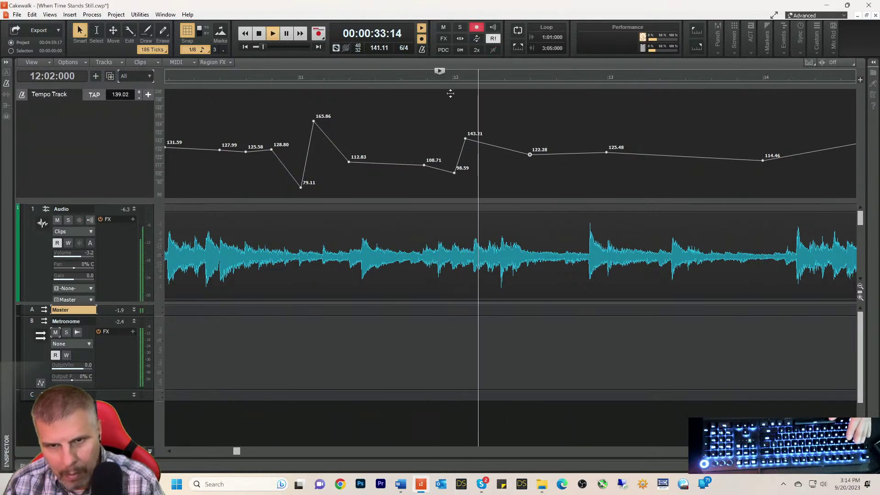
key(space)
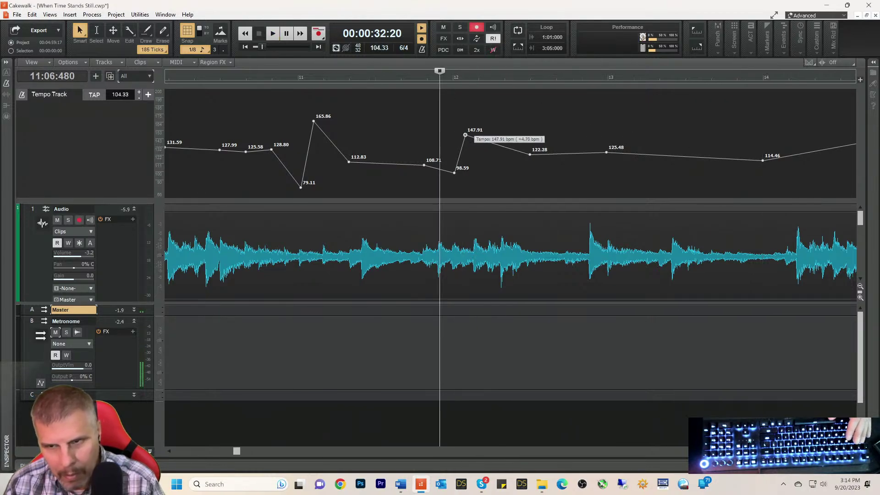
key(space)
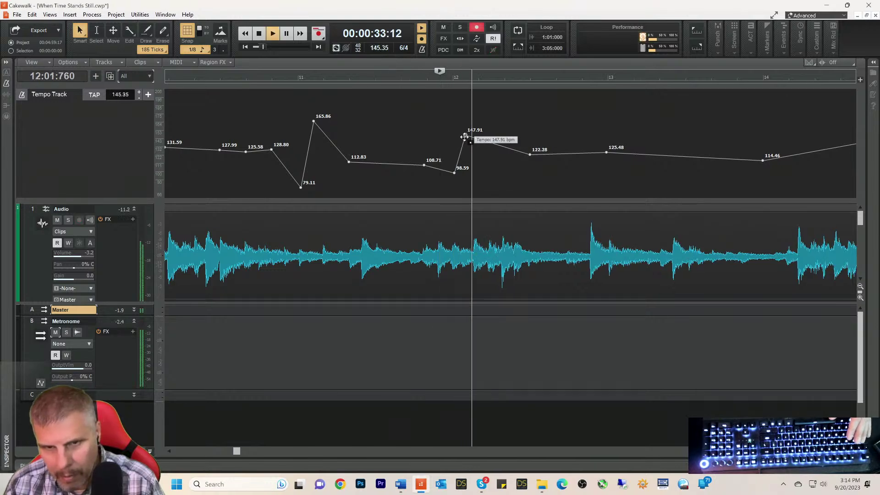
drag(465, 136, 465, 139)
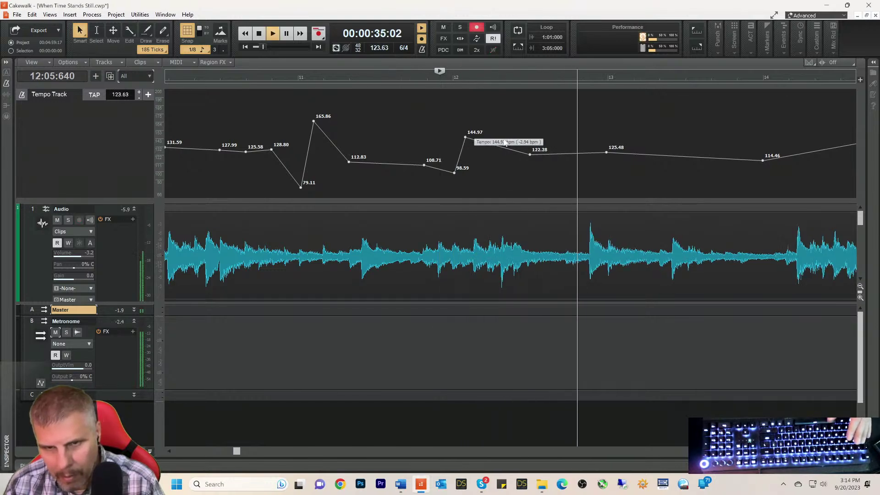
- Lower the tempo point at 12:04 to 116.99 BPM and on to 115.23 BPM while auditioning from 11:06:480
drag(530, 154, 530, 159)
key(space)
key(space)
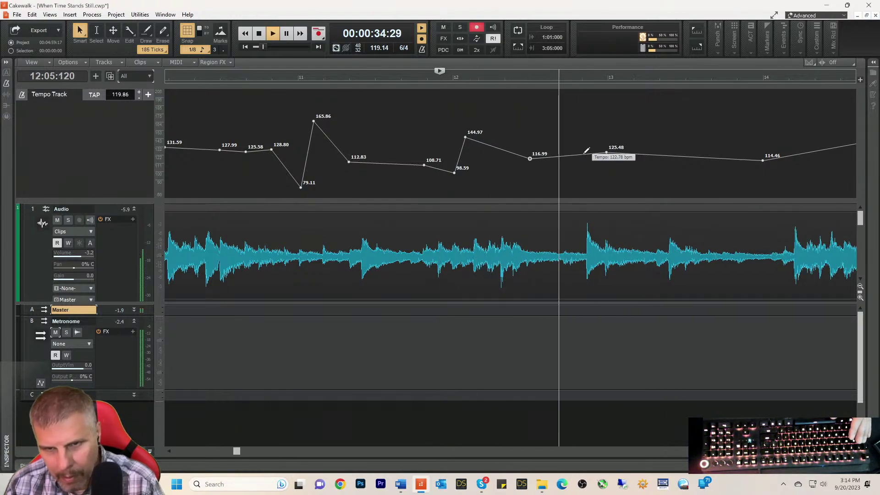
drag(530, 159, 531, 160)
key(space)
key(space)
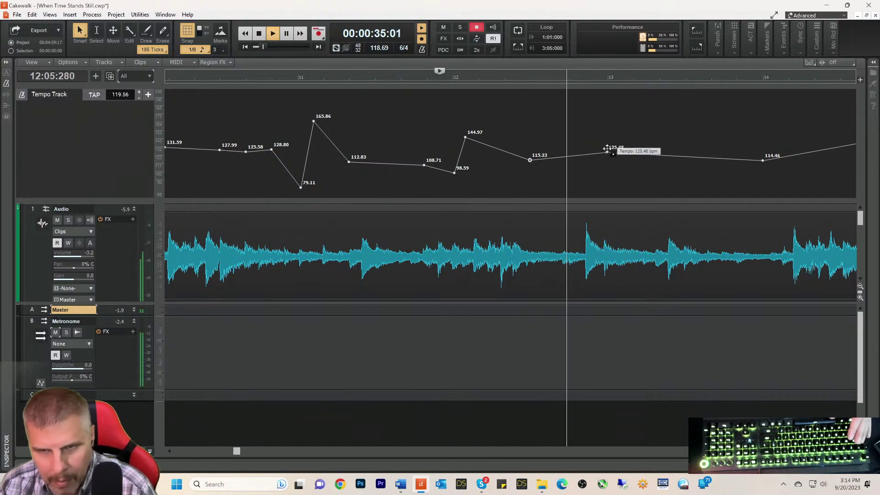
- Add a tempo point between 12:05 and 12:06, set it to 114.50 BPM and audition from 11:06:480
key(space)
key(space)
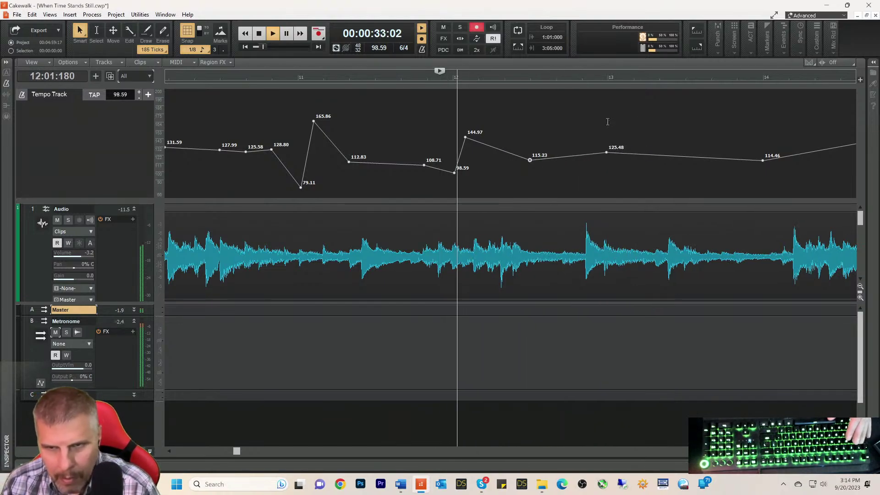
key(space)
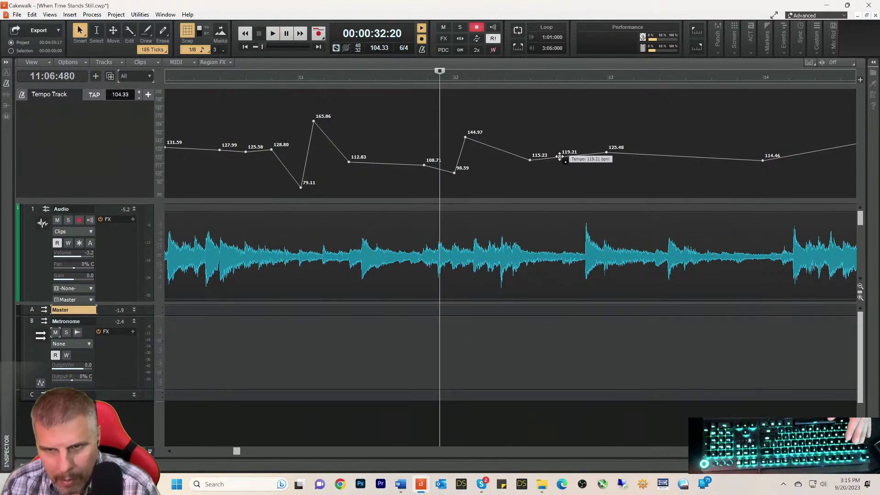
drag(569, 163, 569, 161)
key(space)
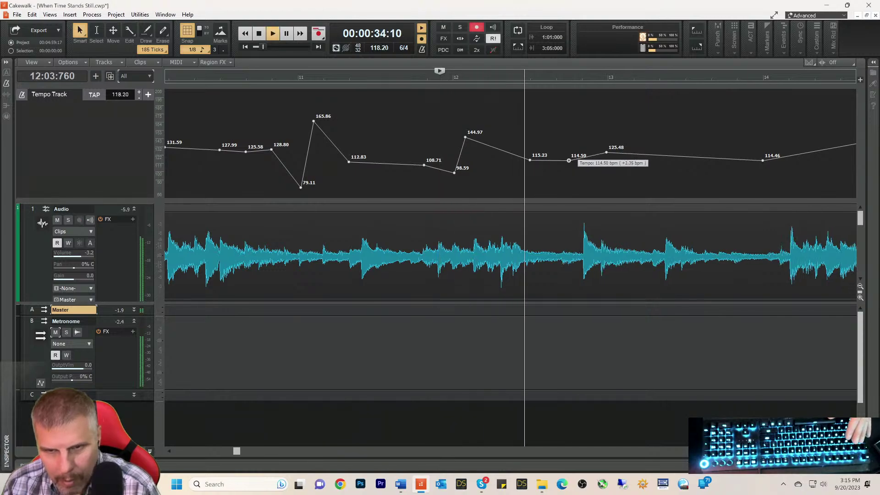
key(space)
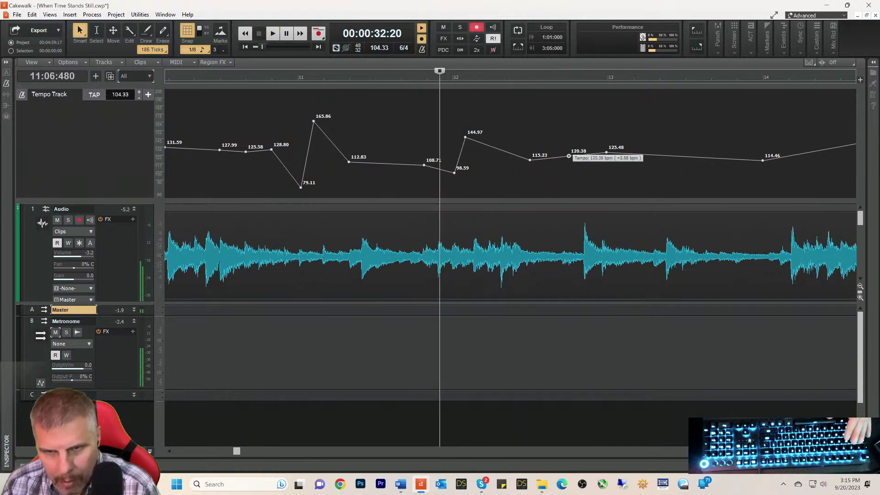
- Delete the 120.38 BPM tempo point between 12:05 and 12:06 and keep auditioning to the end of measure 12
key(space)
right_click(568, 156)
click(594, 171)
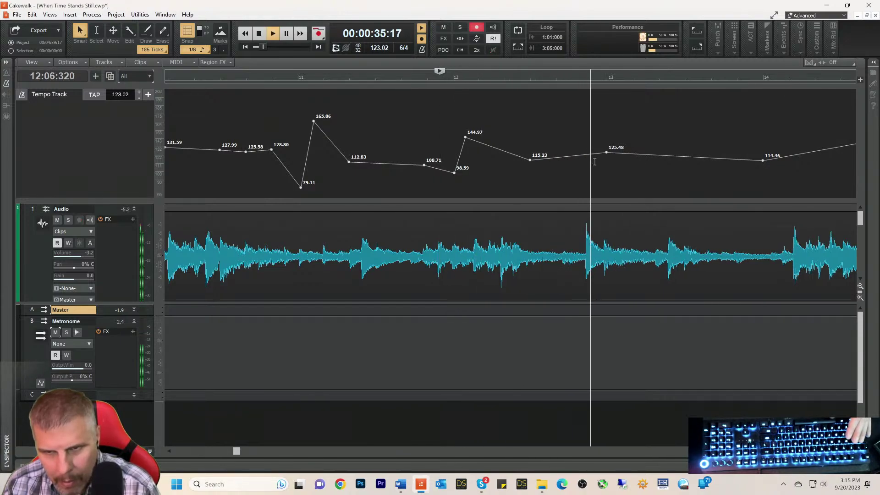
key(space)
- Raise the tempo point at 13:01 to 135.48 BPM and audition from 11:06:480 into measure 13
click(609, 79)
drag(607, 151, 607, 145)
key(space)
key(space)
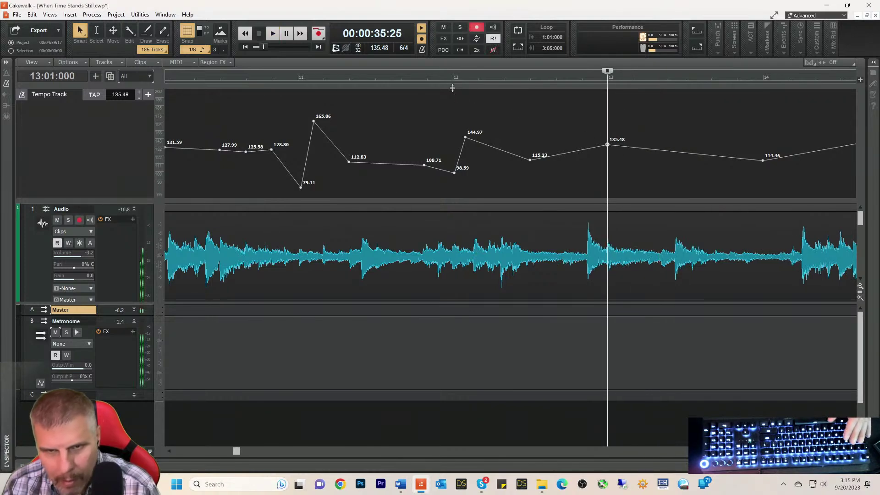
click(440, 78)
key(space)
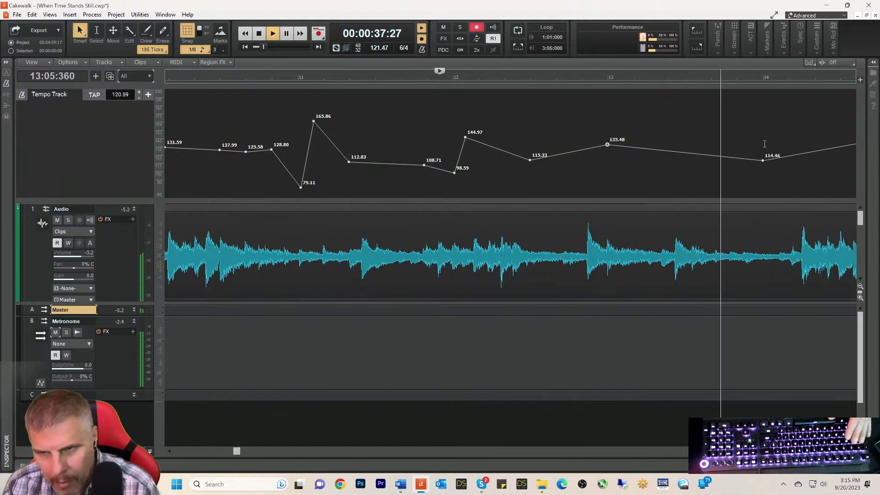
key(space)
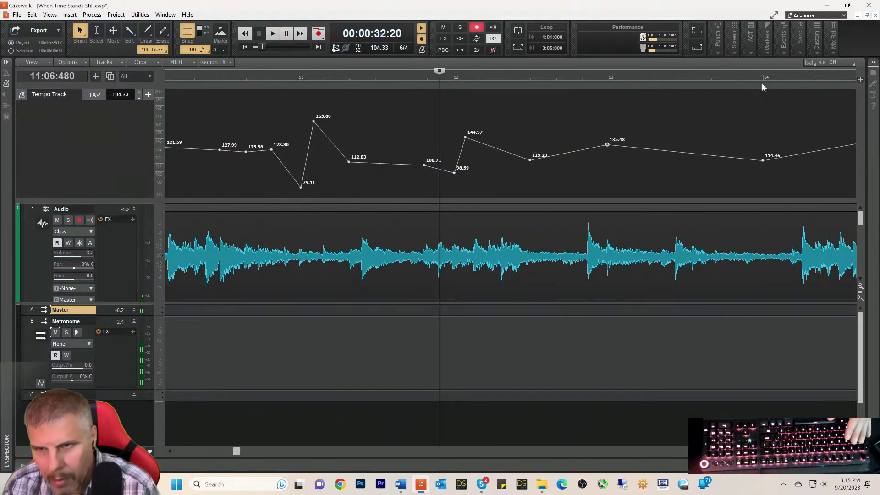
- Lower the tempo point at 14:01 to 97.40 BPM and on to 91.52 BPM, checking playback from 14:01
drag(762, 161, 765, 178)
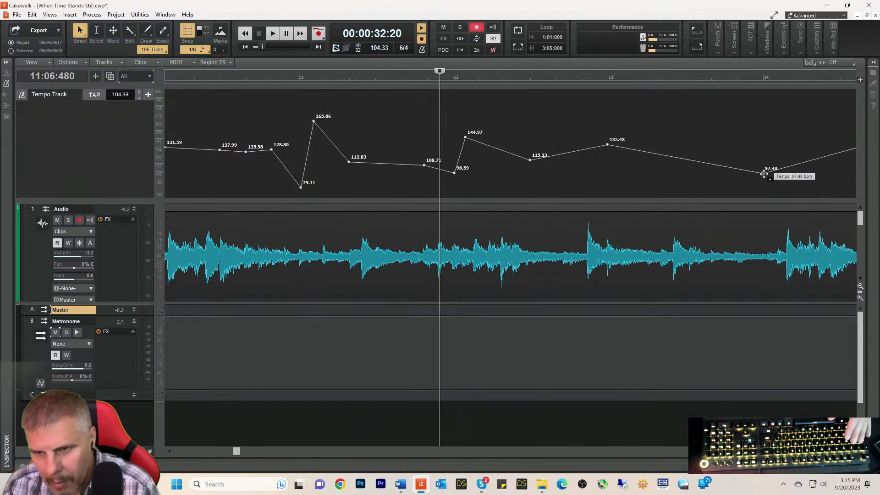
click(763, 80)
key(space)
key(space)
drag(763, 174, 763, 177)
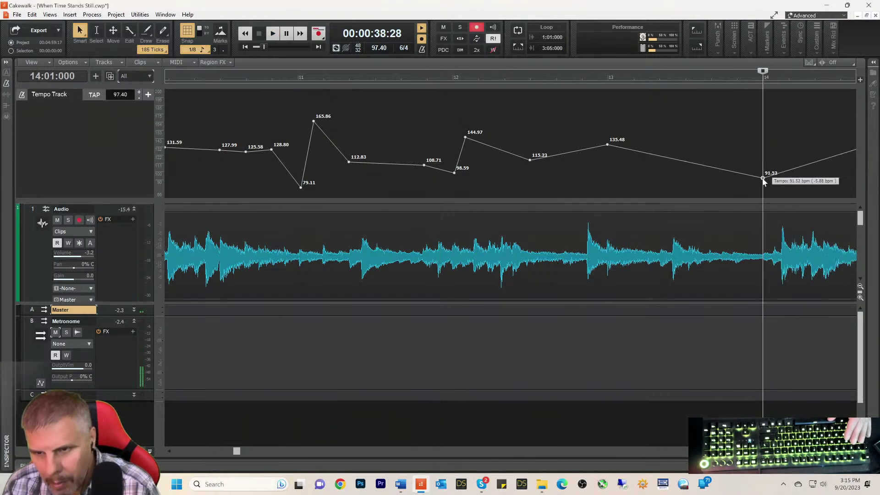
key(space)
key(space)
- Audition measure 13 from 12:06:480 and set the tempo point at 13:01 to 132.54 BPM
click(596, 81)
key(space)
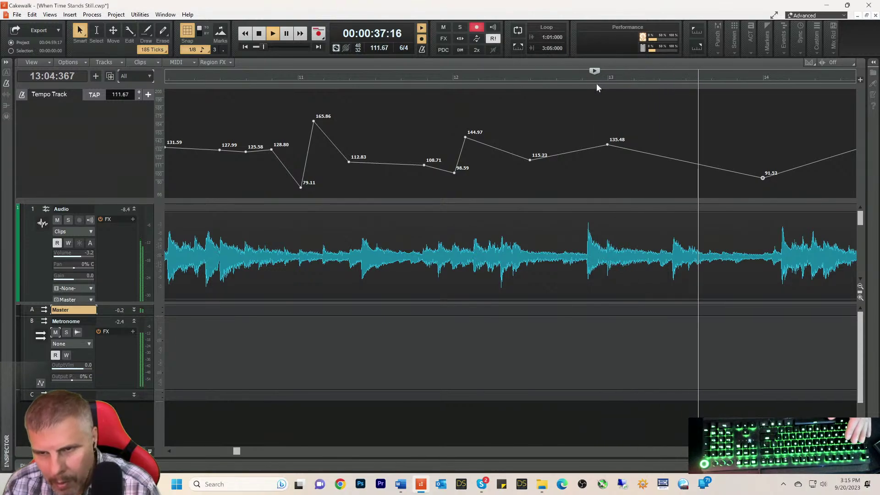
key(space)
key(space)
key(space)
key(space)
drag(609, 146, 610, 148)
key(space)
key(space)
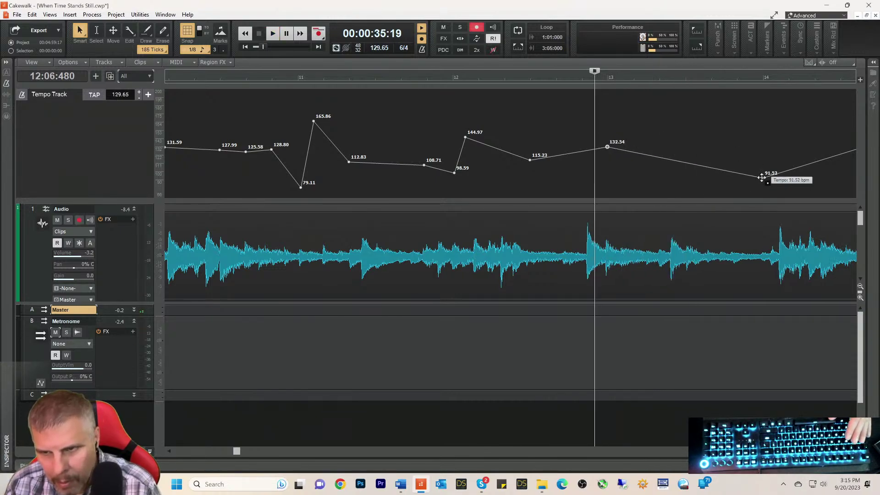
- Set the tempo point at 14:01 to 95.64 BPM and audition from 12:06:480
drag(763, 176, 762, 176)
key(space)
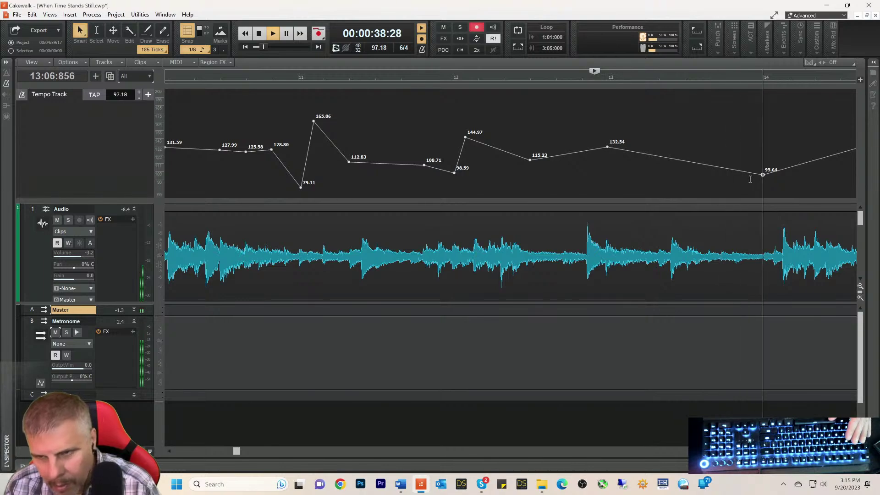
key(space)
key(space)
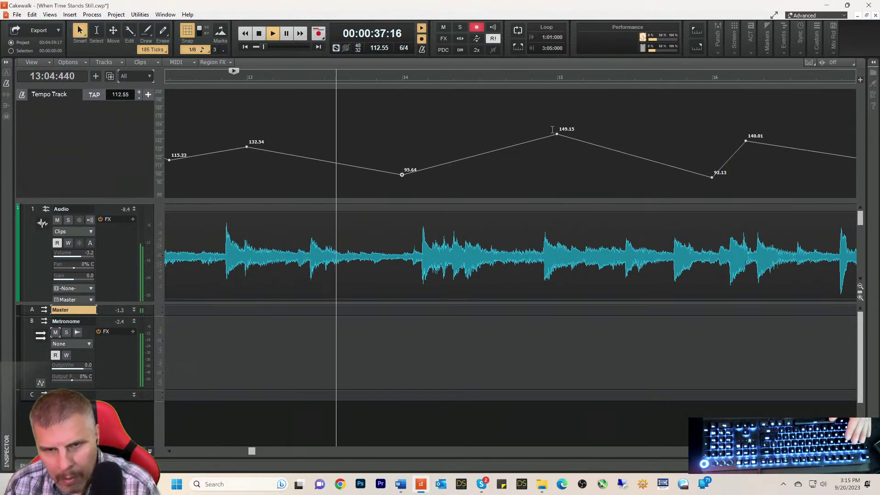
- Add a tempo point just after 14:01 at 146.25 BPM and audition from 14:01
click(403, 78)
key(space)
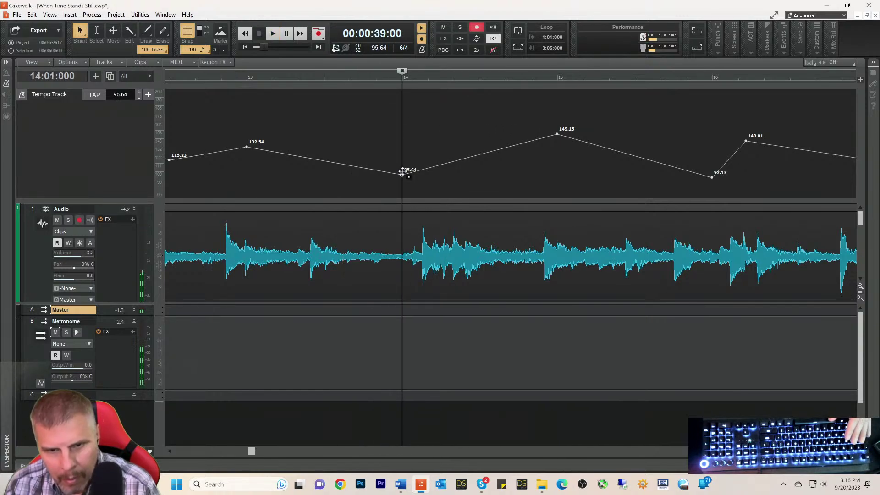
drag(424, 170, 415, 137)
key(space)
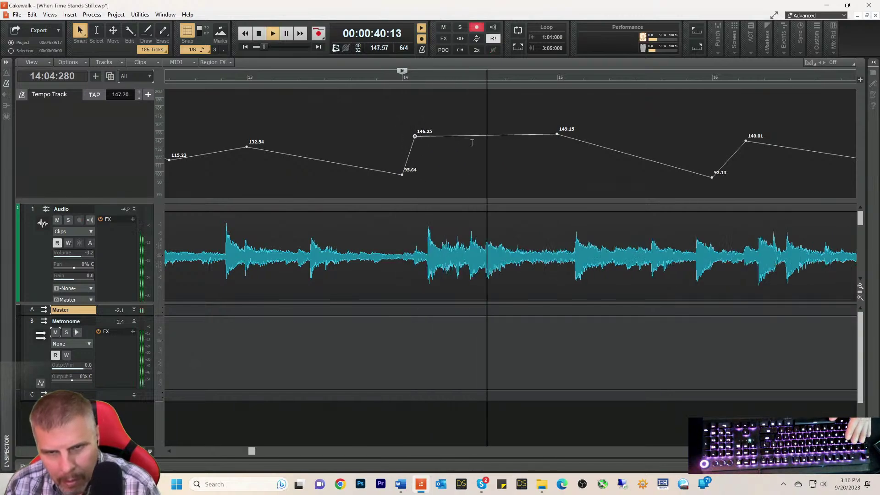
key(space)
- Move the tempo point at 15:01 back to 14:04 and set it to 112.68 BPM while auditioning from 14:01
drag(557, 135, 490, 162)
key(space)
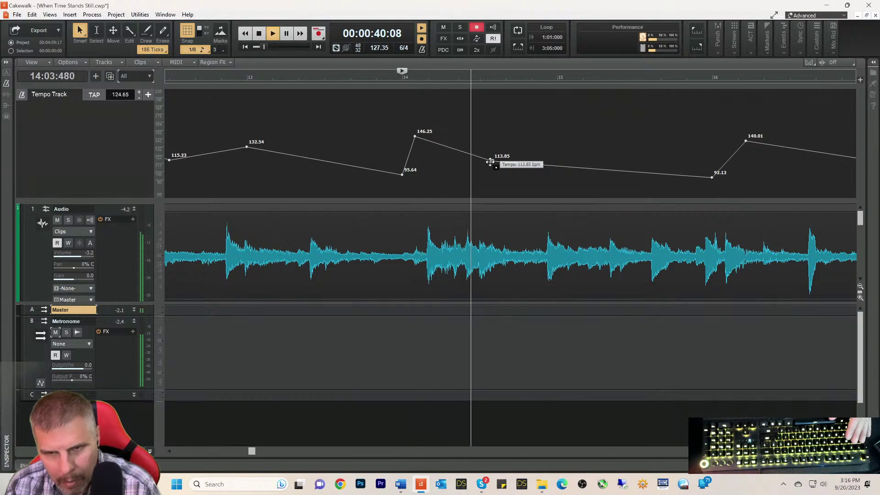
key(space)
drag(491, 162, 479, 162)
key(space)
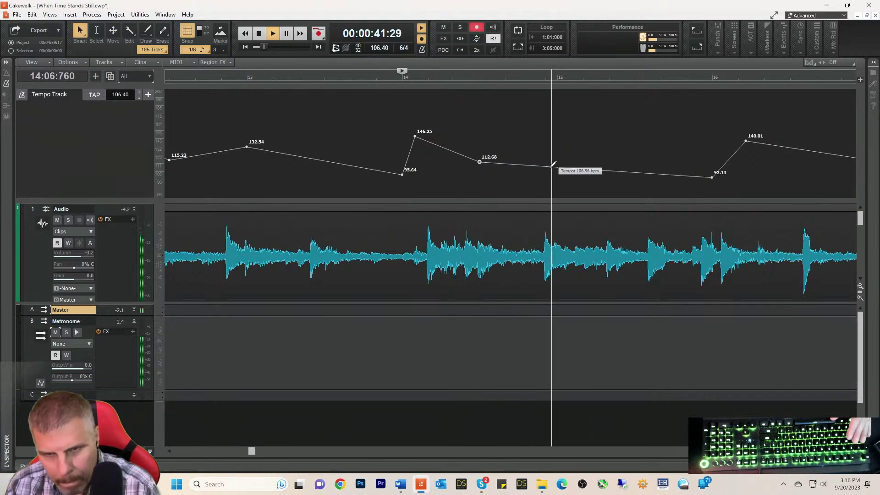
key(space)
key(space)
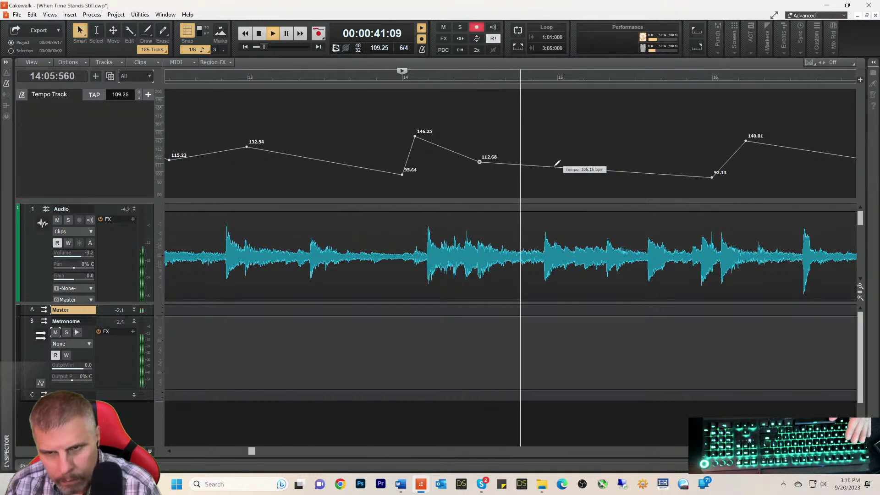
key(space)
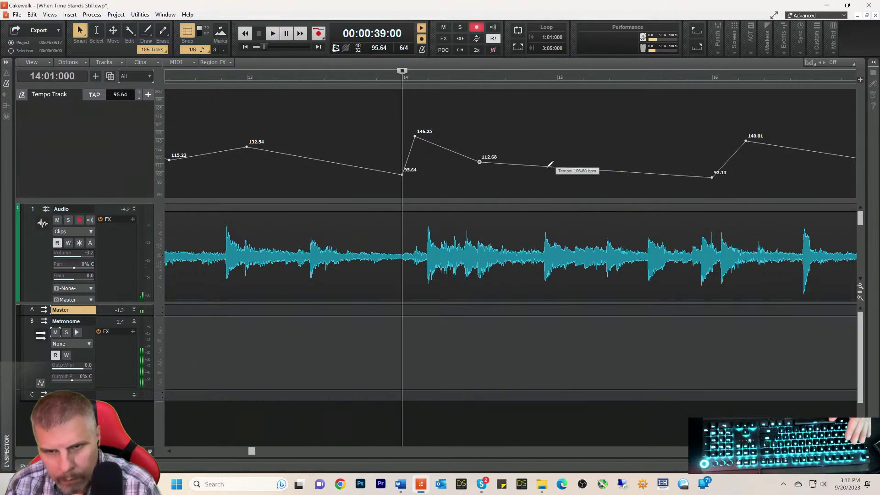
- Add a tempo point at 15:01, raise it to 139.15 BPM and on to 150.33 BPM
drag(548, 167, 558, 148)
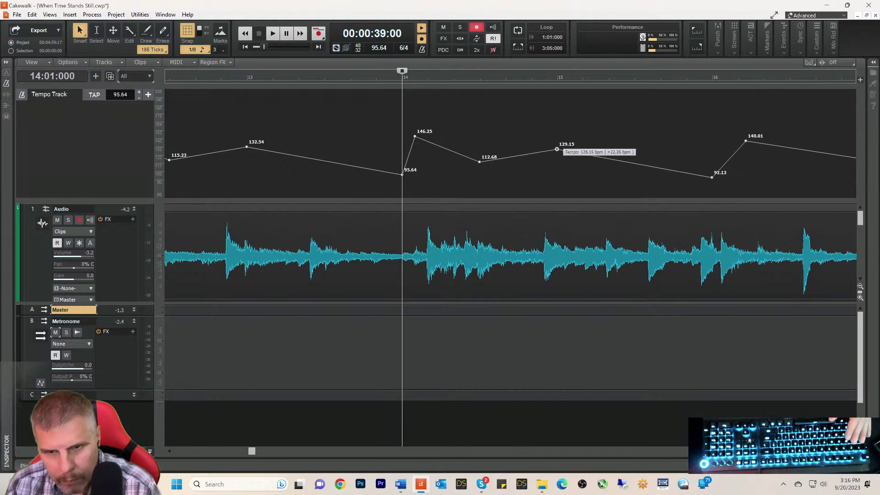
right_click(555, 150)
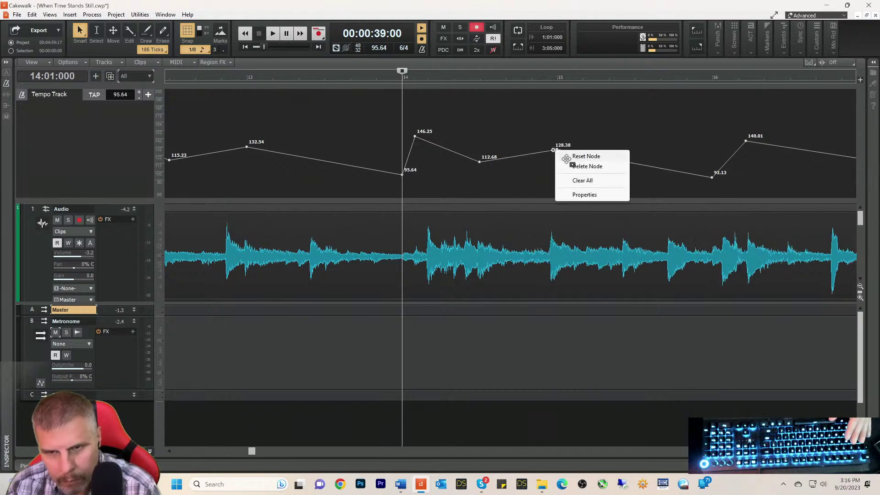
click(568, 166)
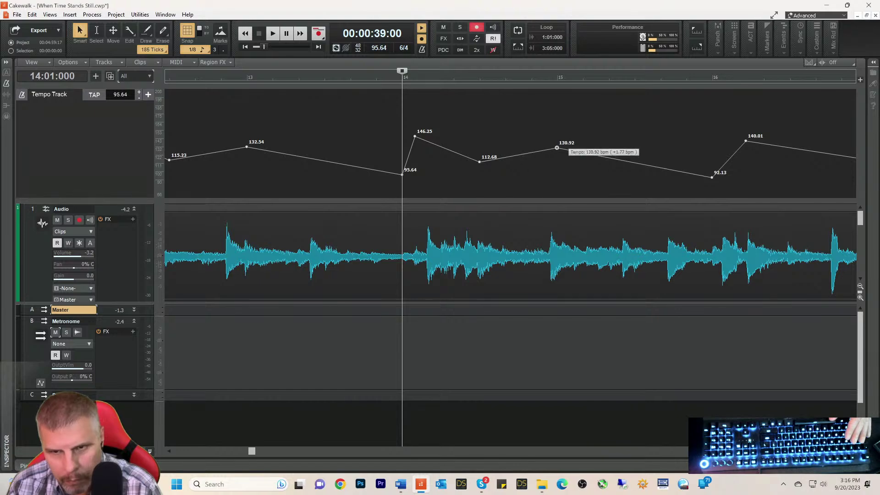
drag(557, 147, 558, 146)
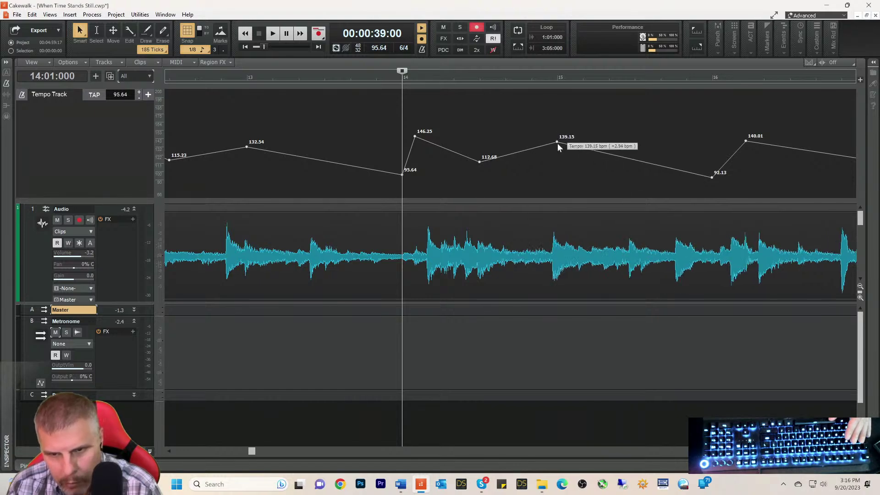
click(557, 78)
drag(558, 144, 558, 134)
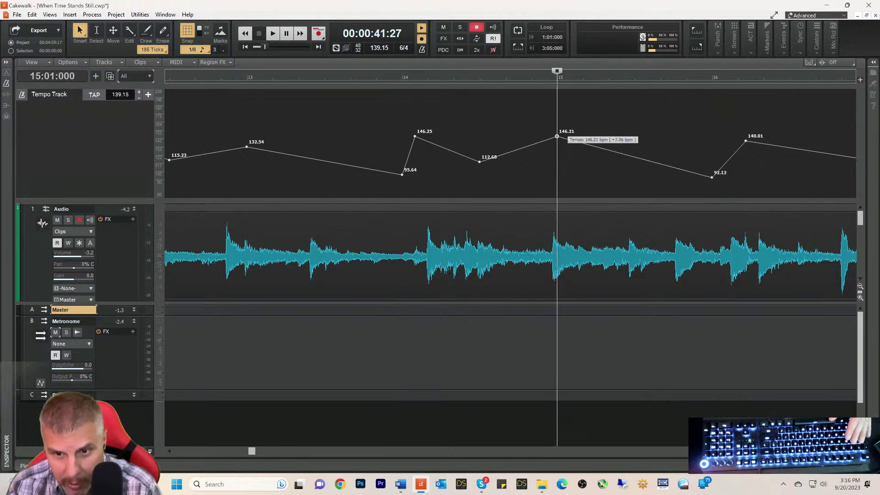
- Audition measures 14 and 15 against the metronome, starting from 13:06:480 and from 14:01
click(388, 78)
key(space)
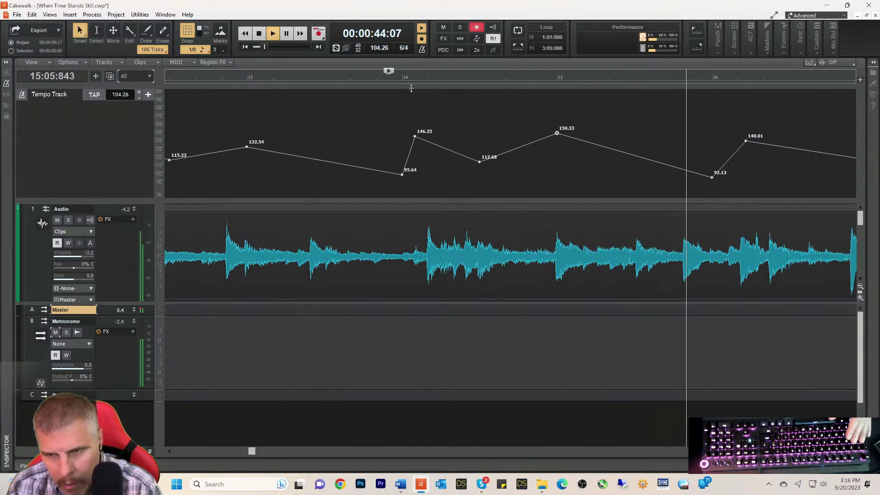
key(space)
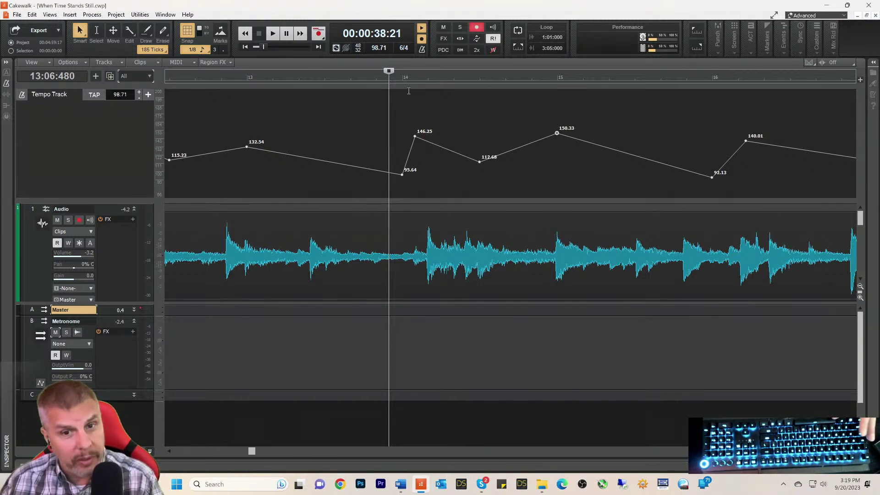
key(space)
key(space)
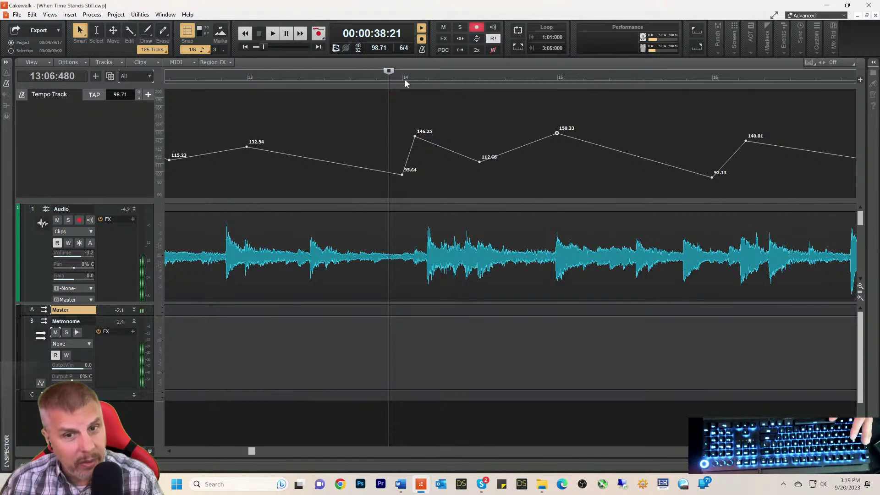
click(402, 79)
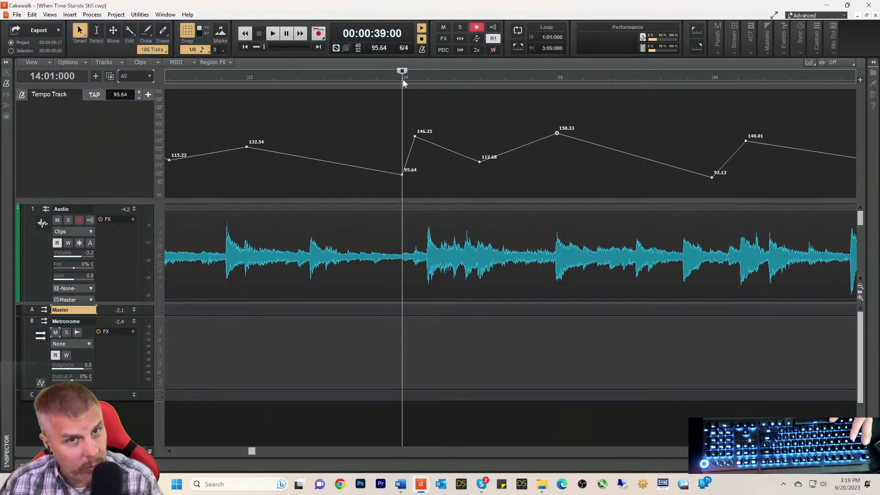
key(space)
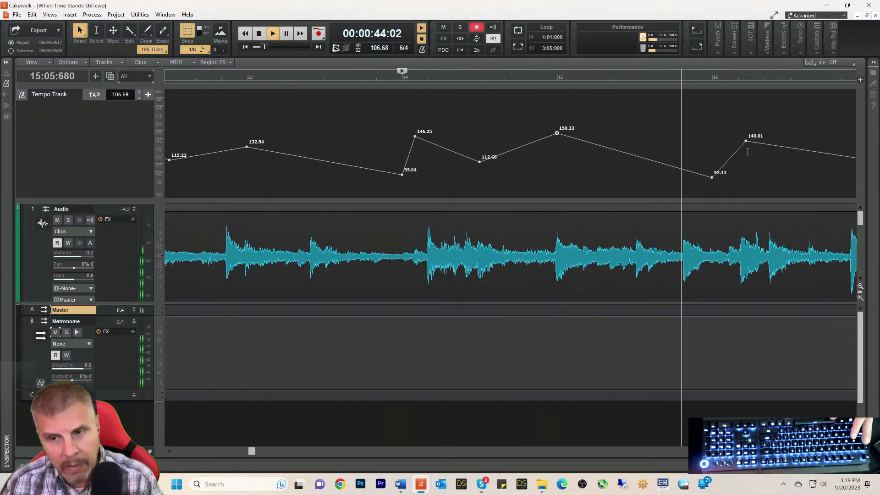
key(space)
- Move the 140.01 BPM tempo point to just after 16:01, set it to 152.96 BPM and audition from 16:01
click(713, 83)
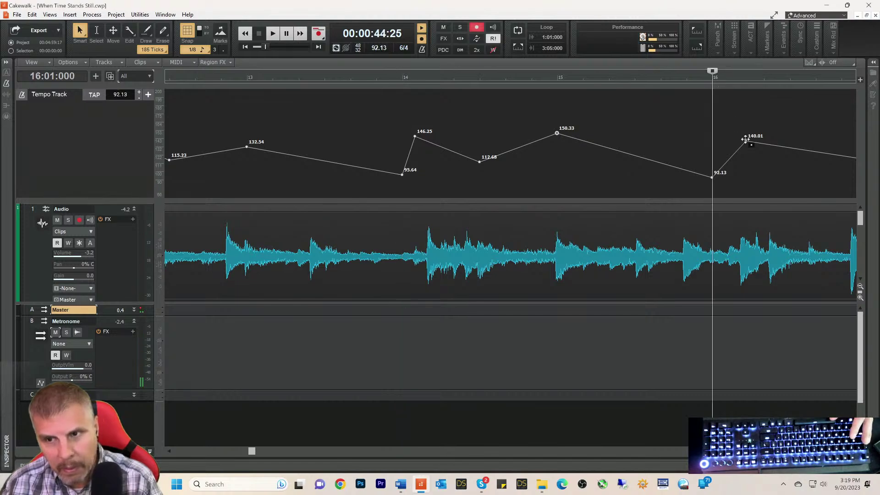
drag(746, 141, 725, 131)
key(space)
key(space)
key(space)
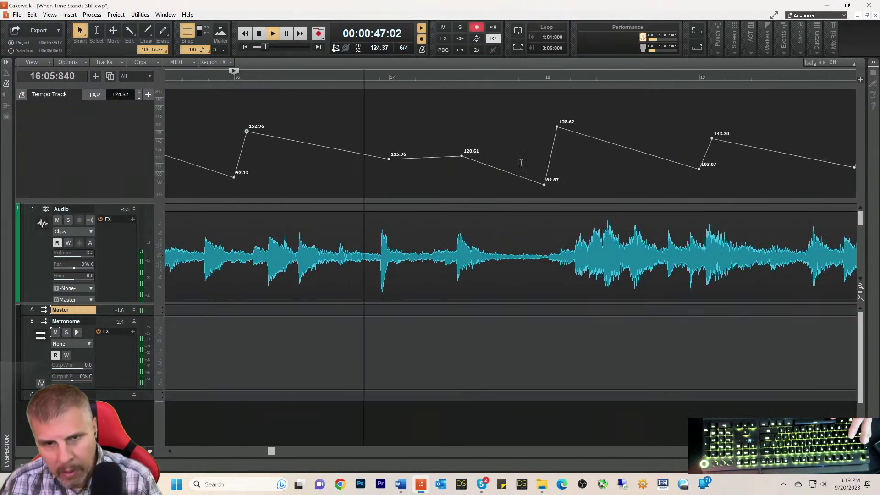
key(space)
- Lower the tempo point at 17:01 to 105.37 BPM and audition measure 17 from its start
click(389, 78)
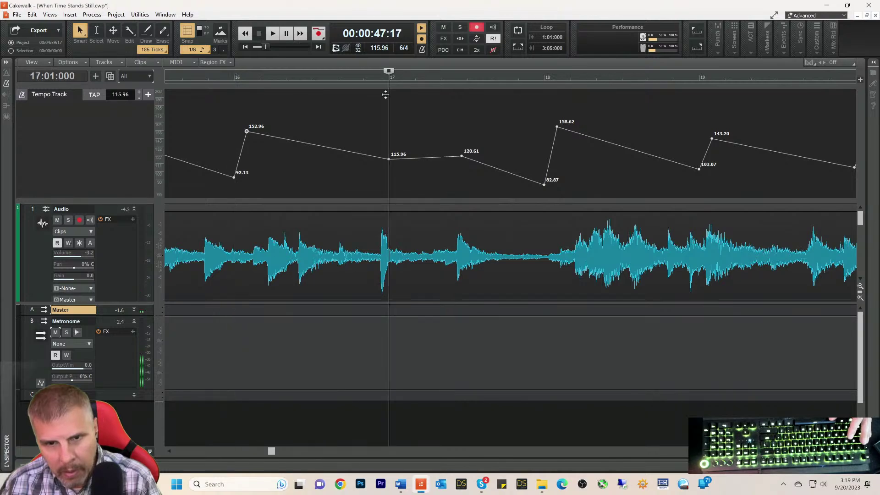
key(space)
key(space)
drag(389, 159, 389, 167)
key(space)
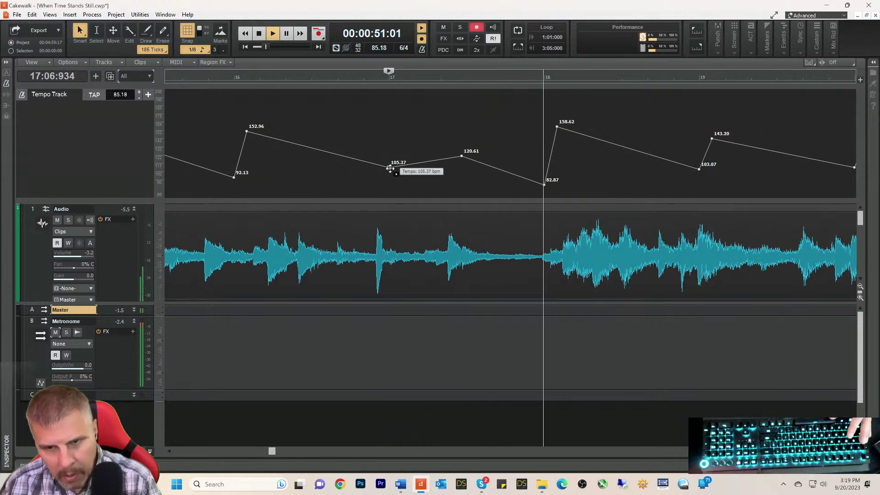
key(space)
click(544, 77)
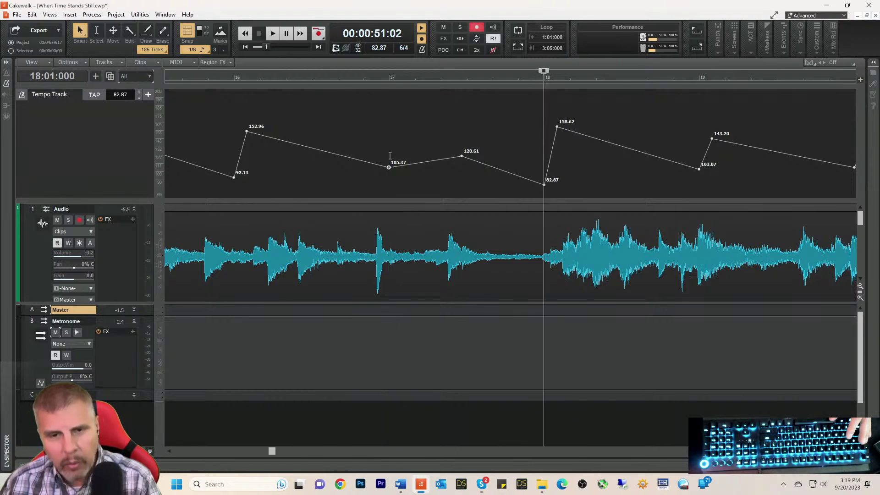
- Audition from 15:06:480 and lower the tempo point at 17:01 to 102.43 BPM
click(224, 78)
key(space)
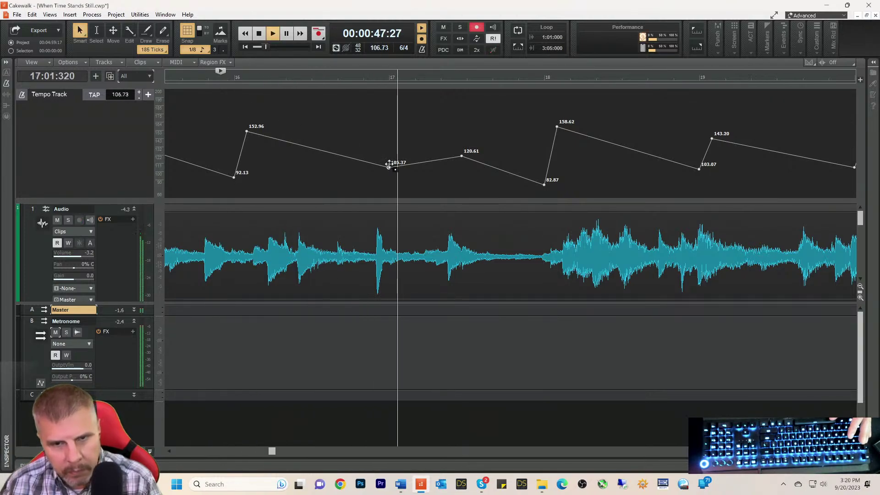
key(space)
key(space)
drag(390, 166, 389, 170)
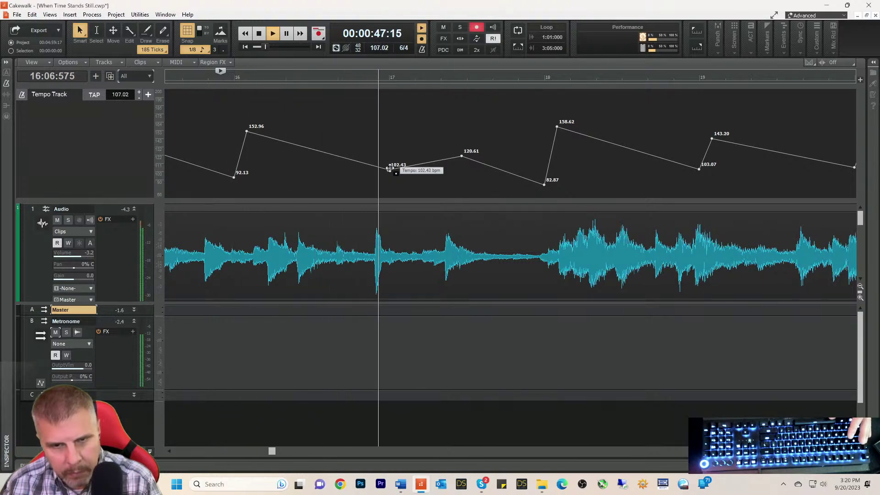
key(space)
key(space)
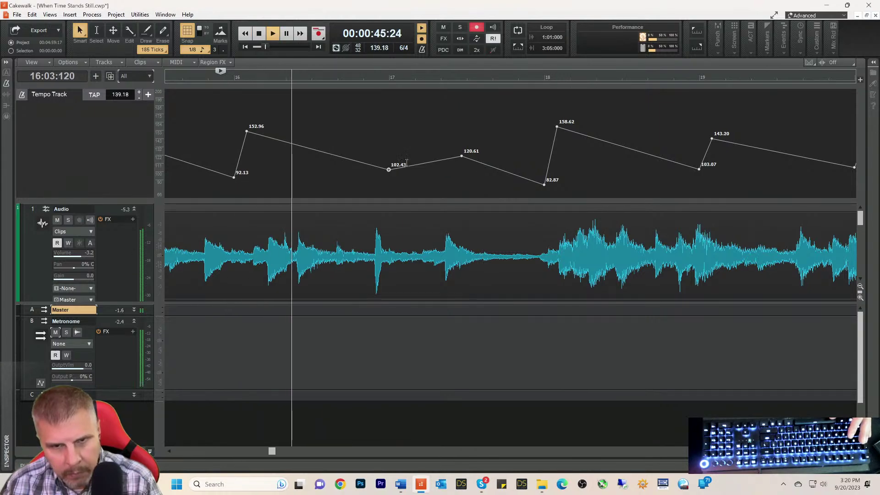
- Move the 120.61 BPM tempo point to just after 17:01, set it to 132.38 BPM and audition from 15:06:480
drag(459, 155, 402, 147)
key(space)
key(space)
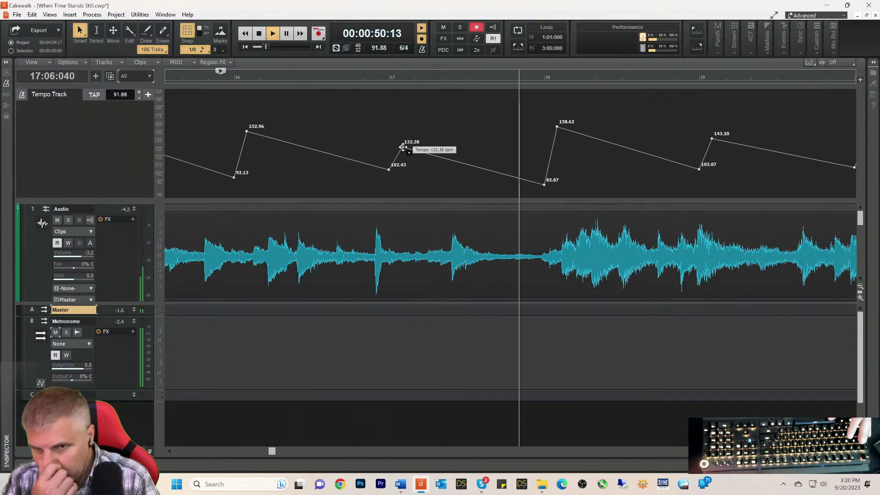
- Audition the metronome against the audio from 22:02:480 into measure 25
key(space)
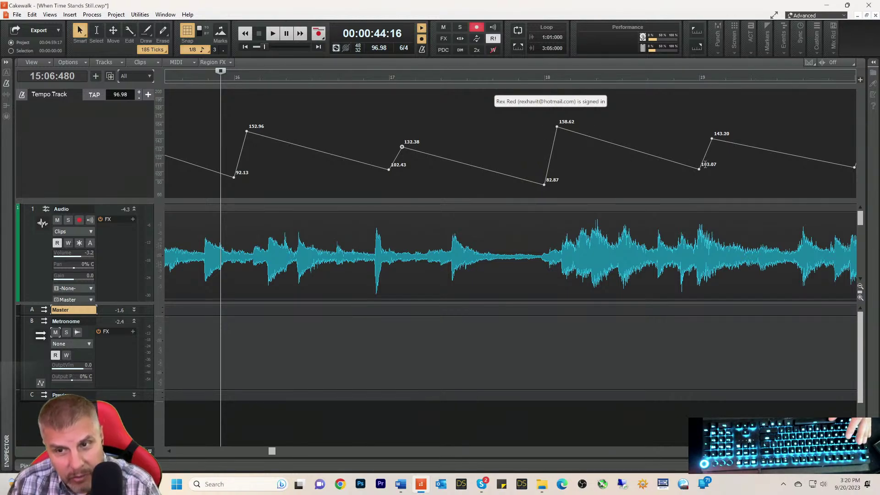
drag(271, 454, 314, 454)
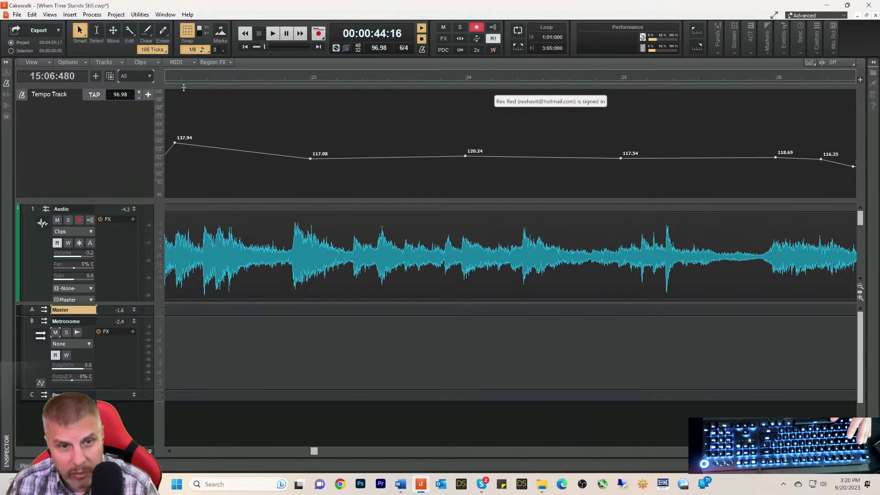
click(194, 79)
key(space)
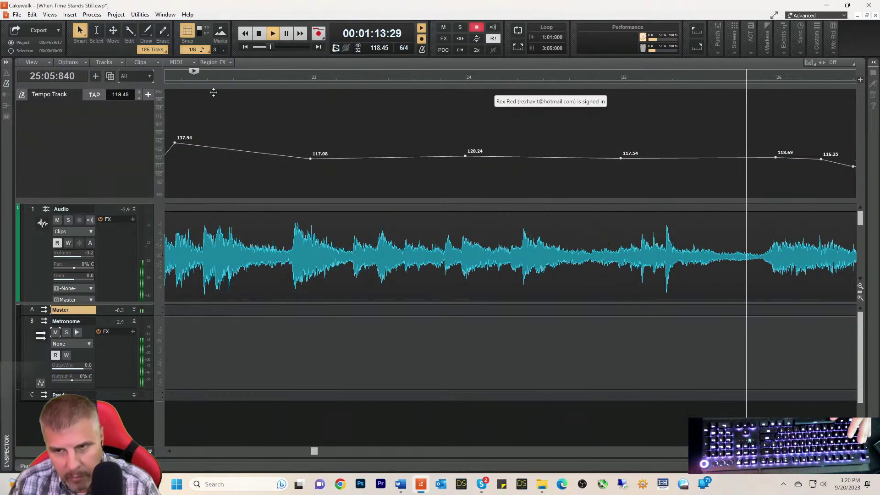
key(space)
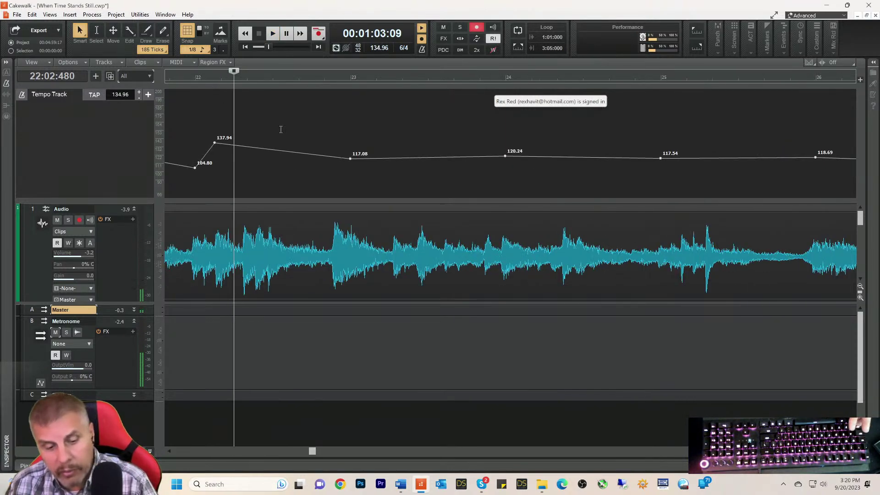
- Audition the metronome against the audio from 9:06:000 through the measures up to 13
click(212, 77)
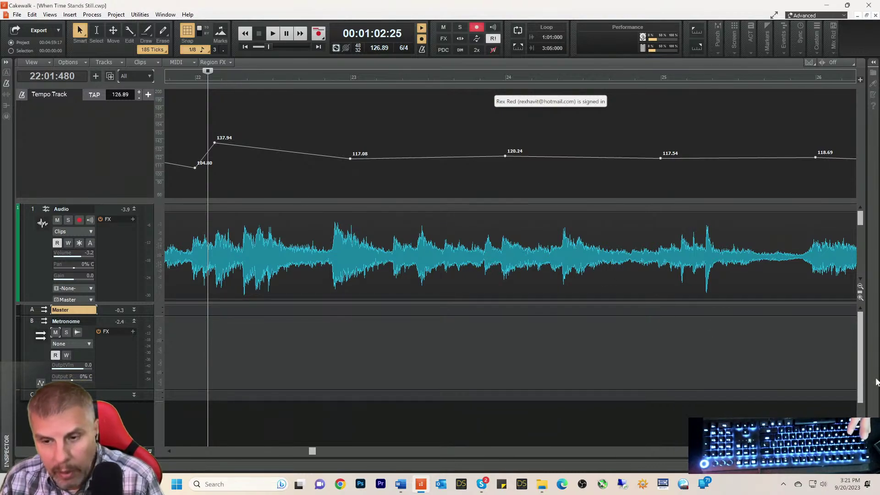
scroll(510, 257, down, 1)
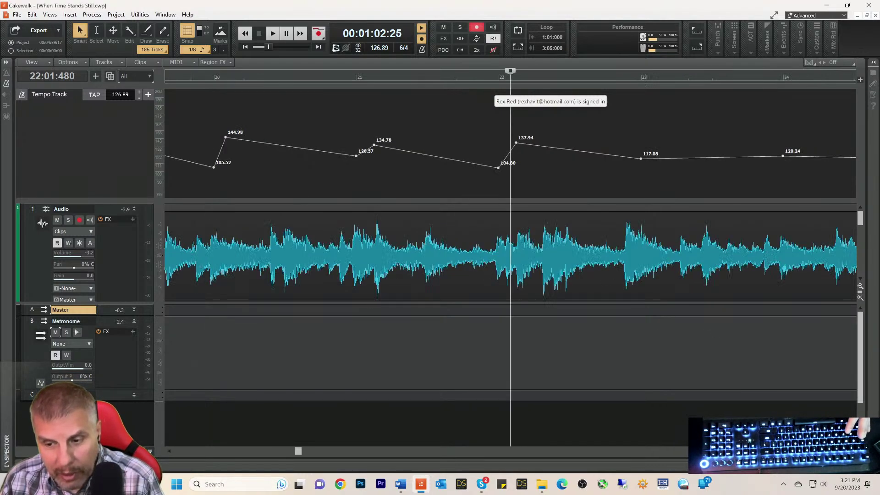
click(841, 451)
drag(295, 454, 223, 453)
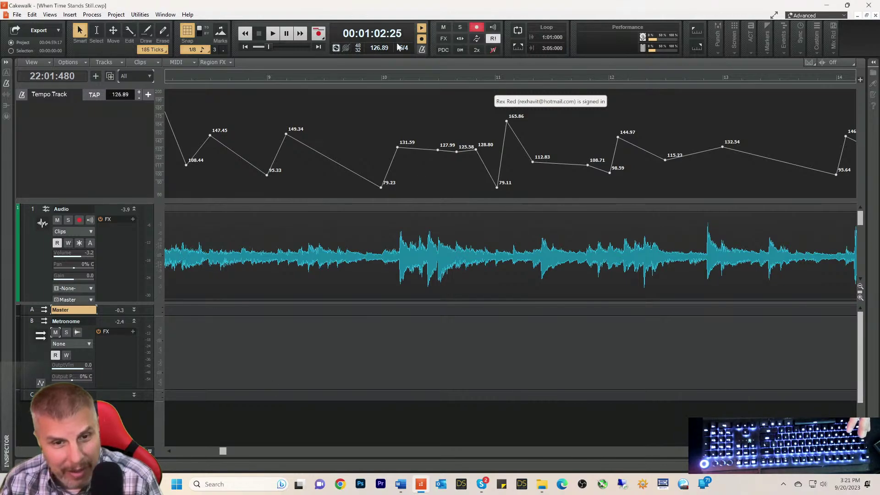
click(363, 83)
key(space)
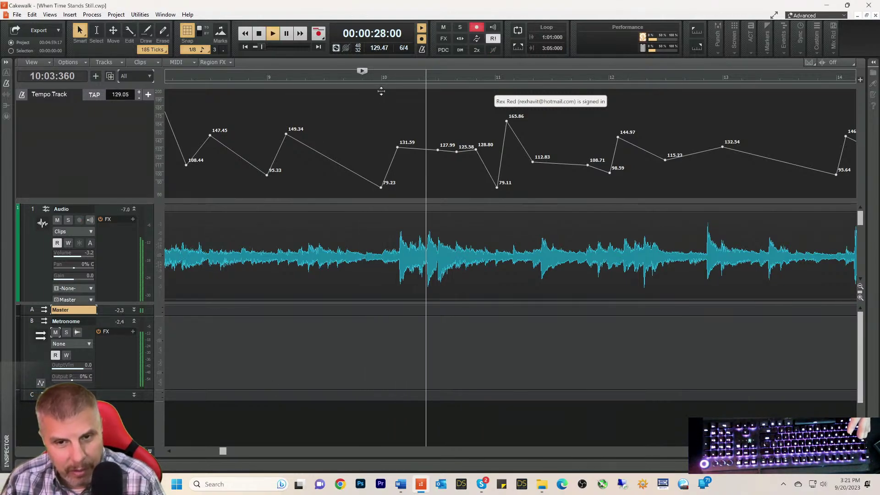
key(space)
key(space)
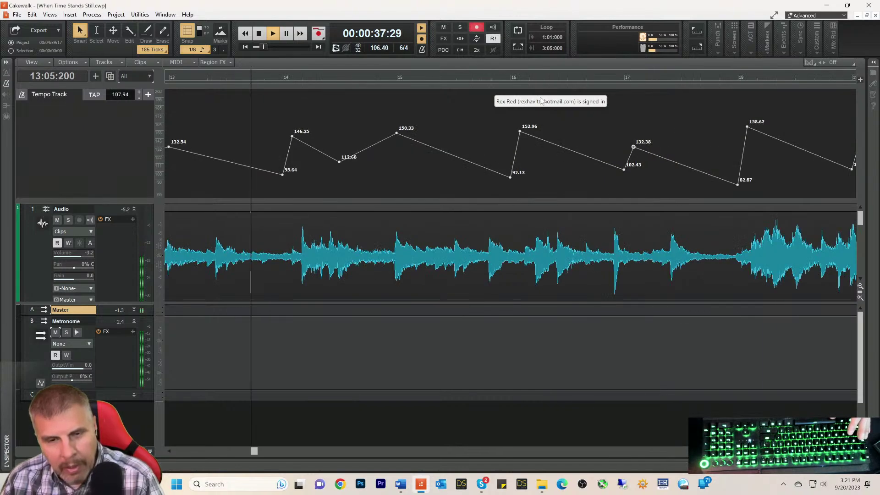
key(space)
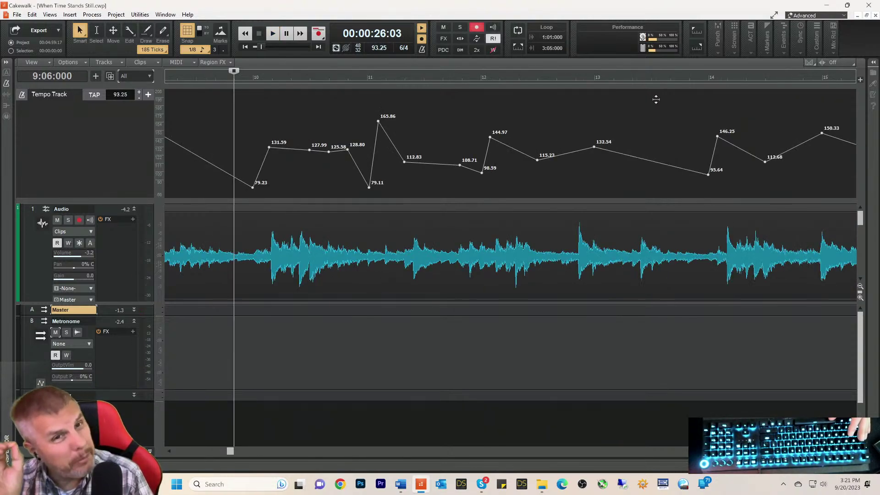
key(space)
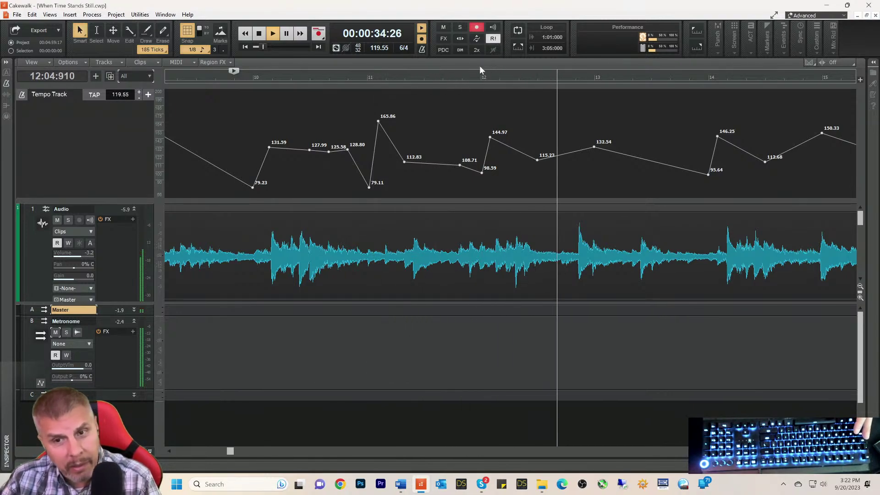
key(space)
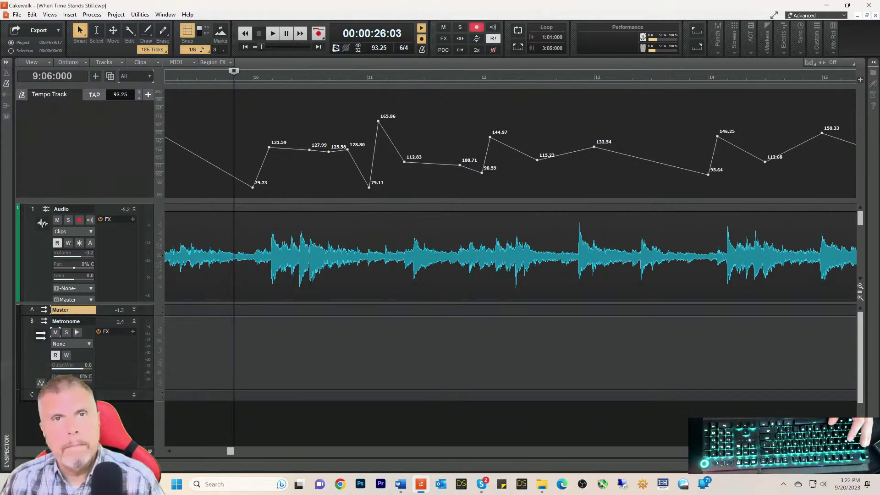
- Switch to Word, view the lyrics in When Time Stands Still.docx, and minimize the document
key(alt+Tab)
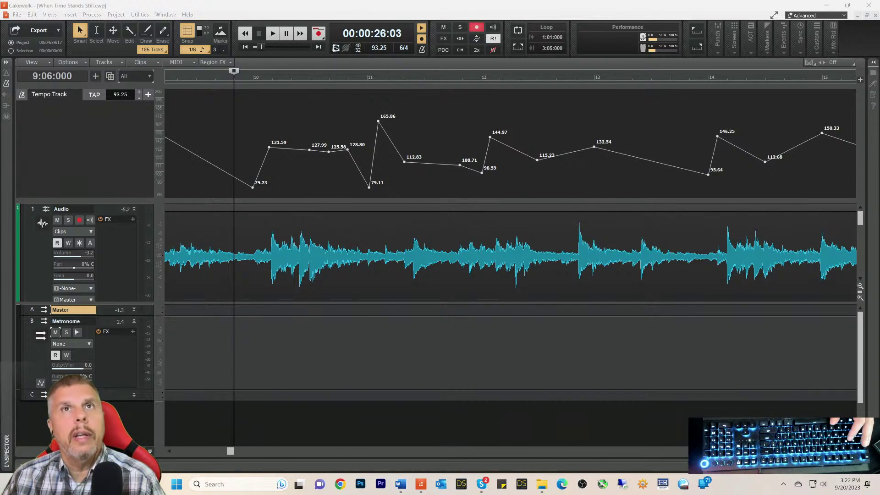
drag(348, 0, 358, 42)
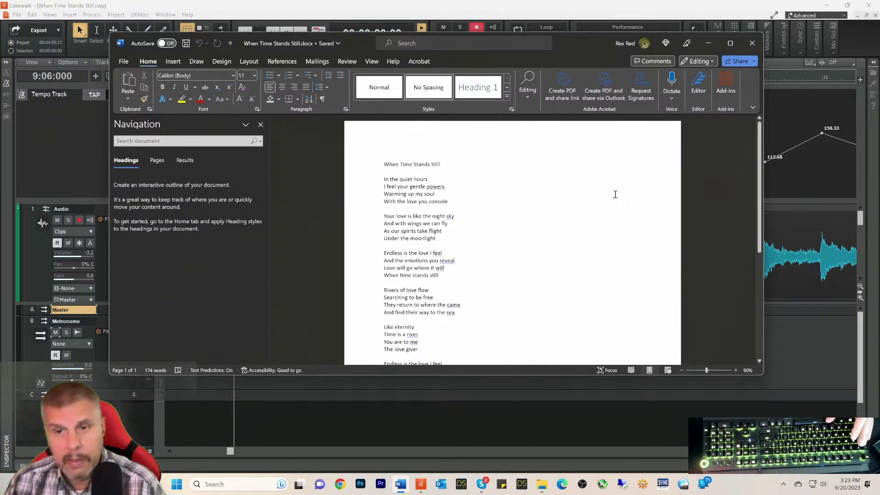
click(709, 43)
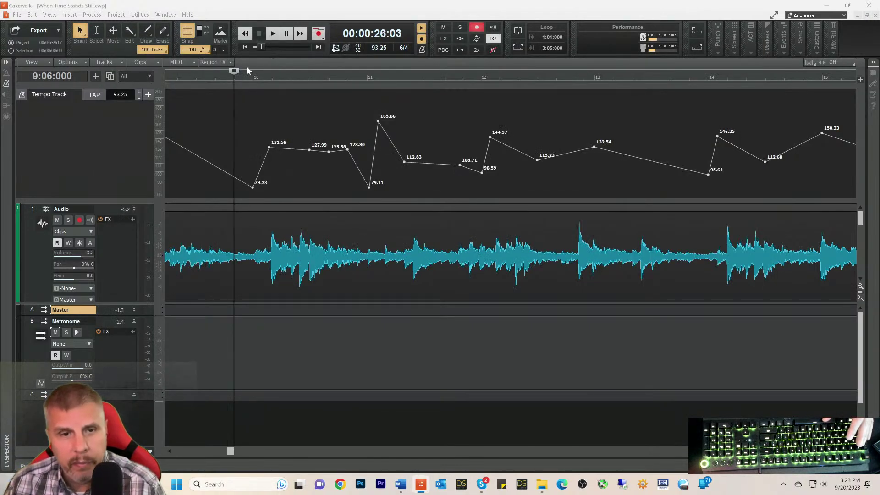
- Audition the metronome against the audio from 9:05:000
click(219, 80)
key(space)
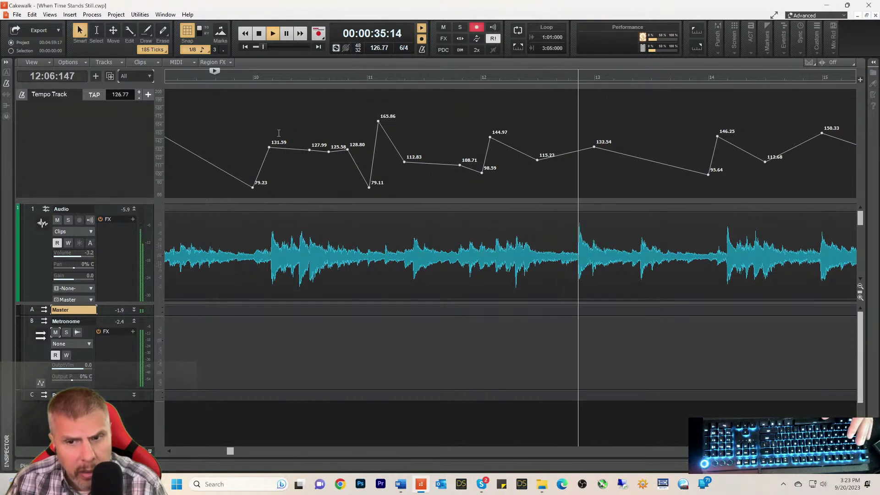
key(space)
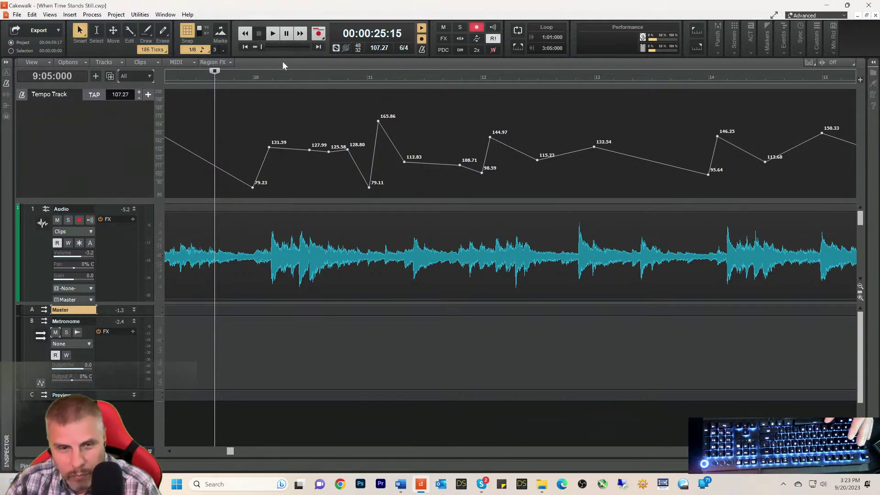
key(space)
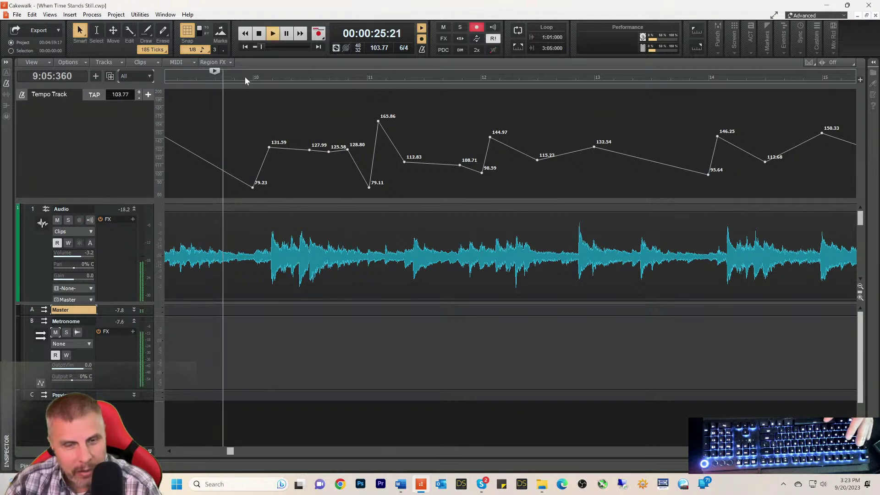
key(space)
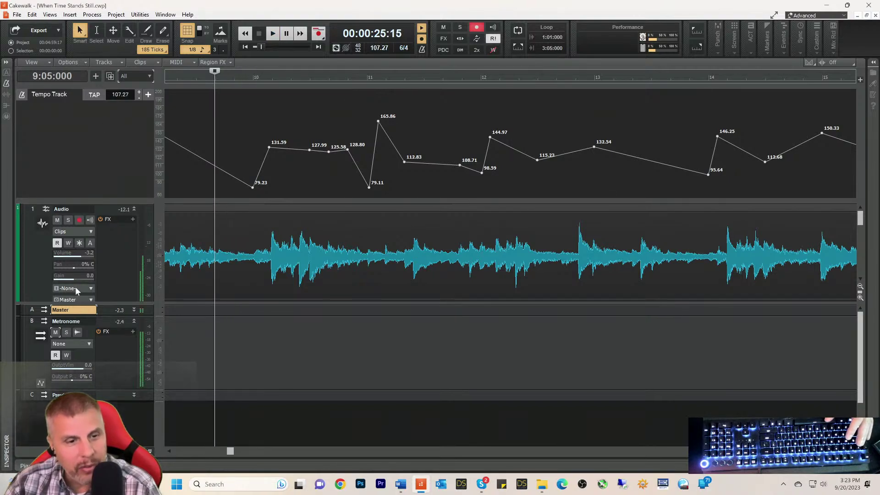
- Mute the Metronome bus and audition the audio alone from 9:05:000
click(55, 333)
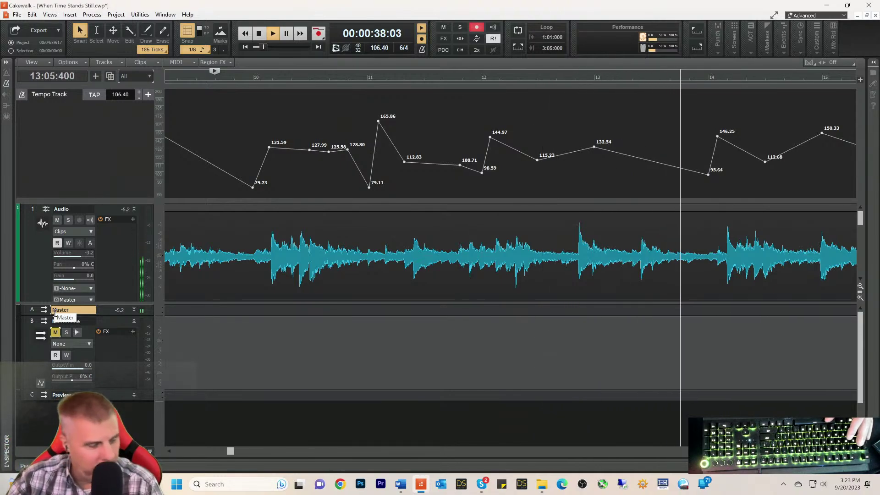
key(space)
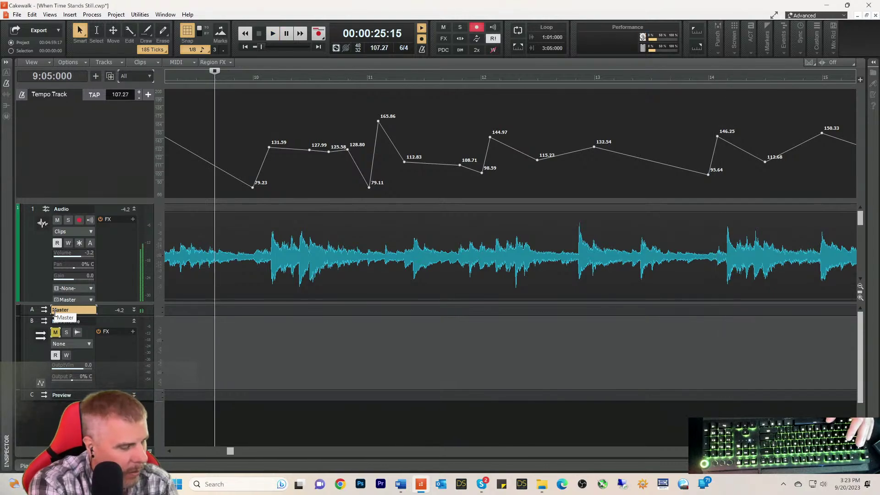
key(space)
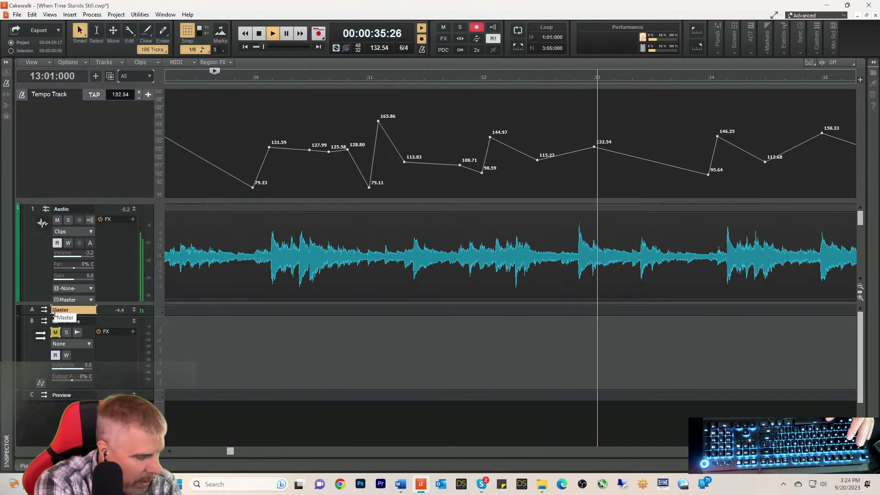
key(space)
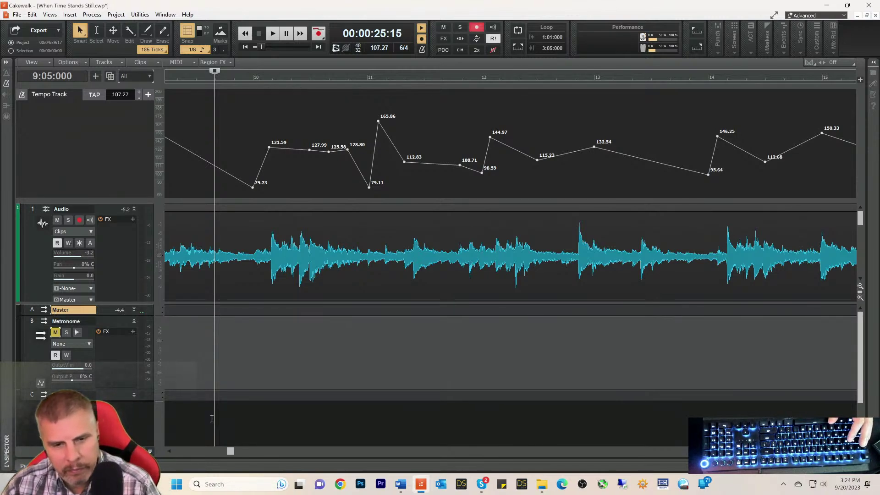
- Enlarge the track area to show the Addictive Drums tracks and return the play position to 1:01:000
drag(230, 452, 166, 452)
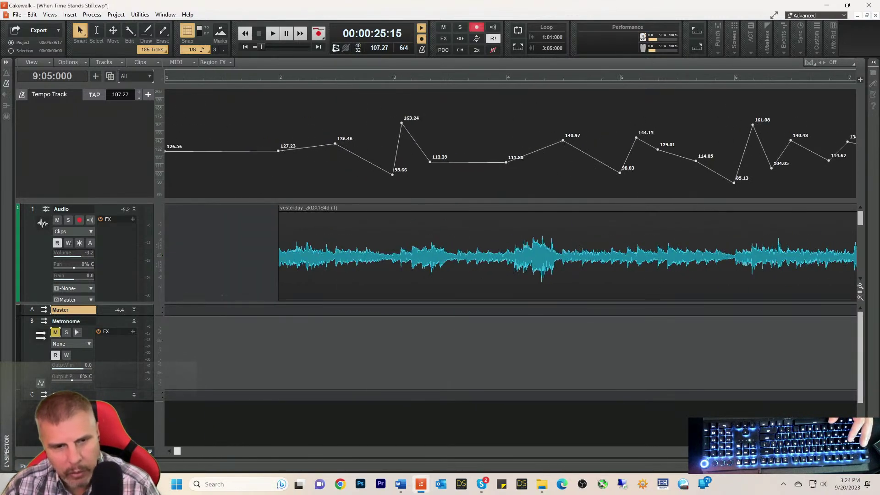
drag(124, 303, 123, 373)
scroll(222, 271, down, 3)
scroll(226, 274, down, 3)
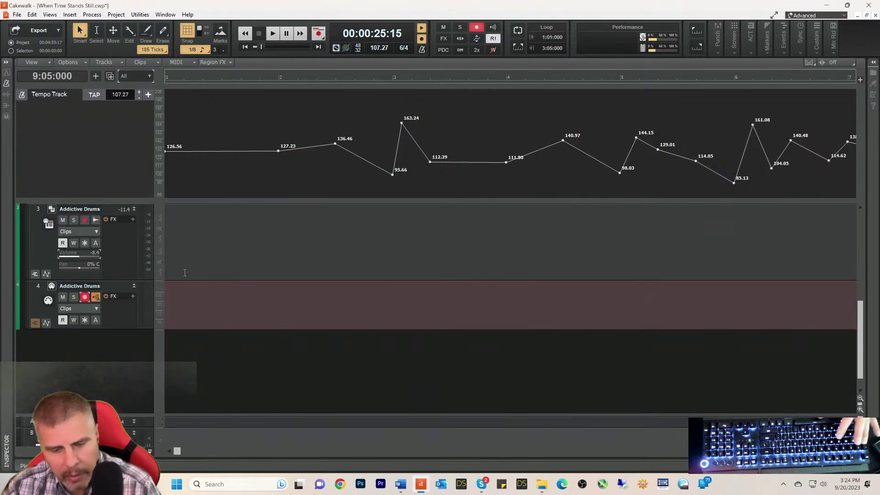
key(r)
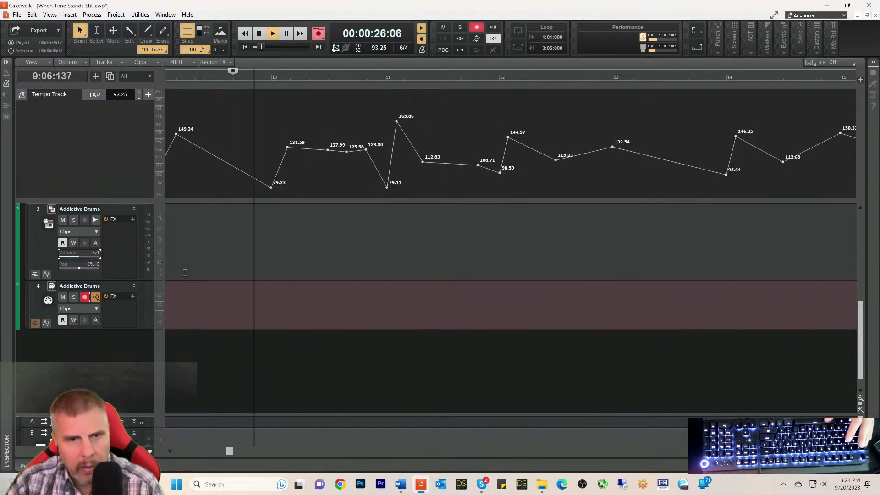
key(space)
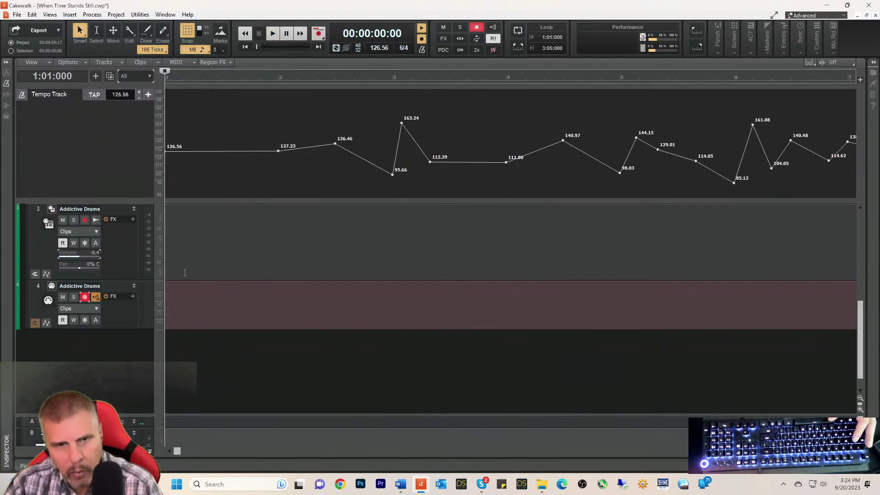
- Record a MIDI take on Addictive Drums track 4 from 1:01:000 into measure 98, and play its beginning
key(space)
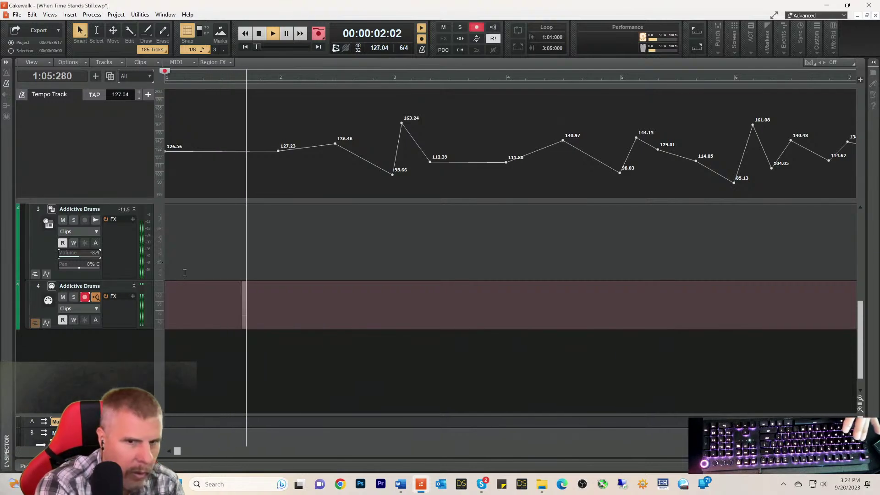
key(r)
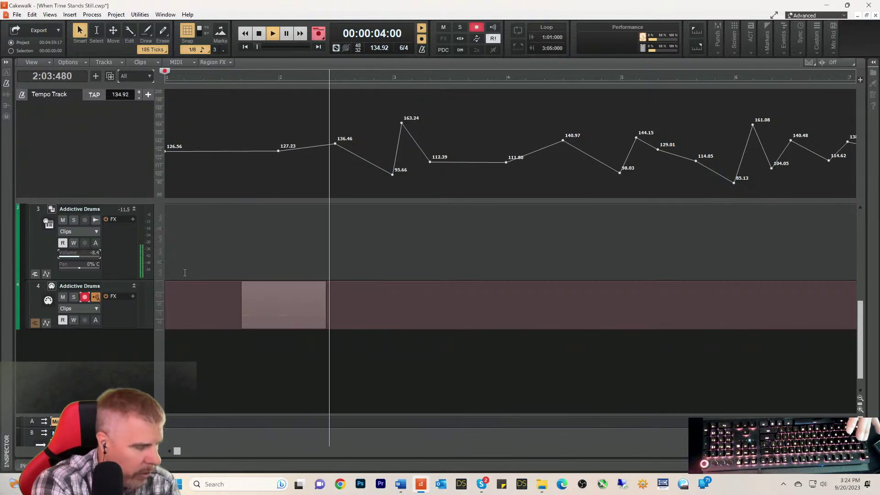
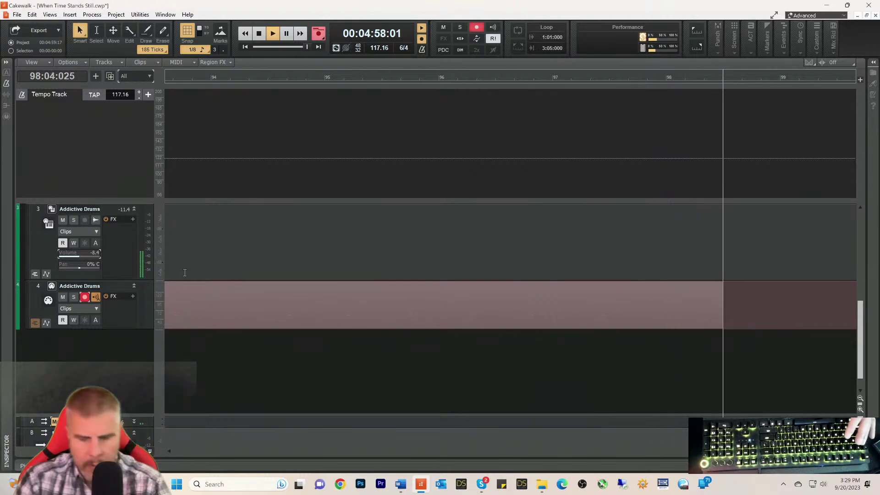
key(space)
key(space)
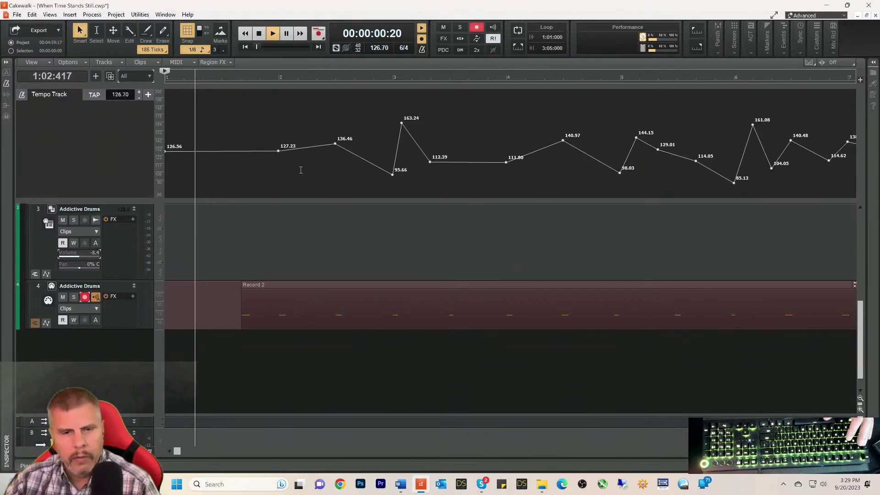
key(space)
- Open the Record 2 clip in the piano roll and delete its first note, just after 1:05
double_click(260, 317)
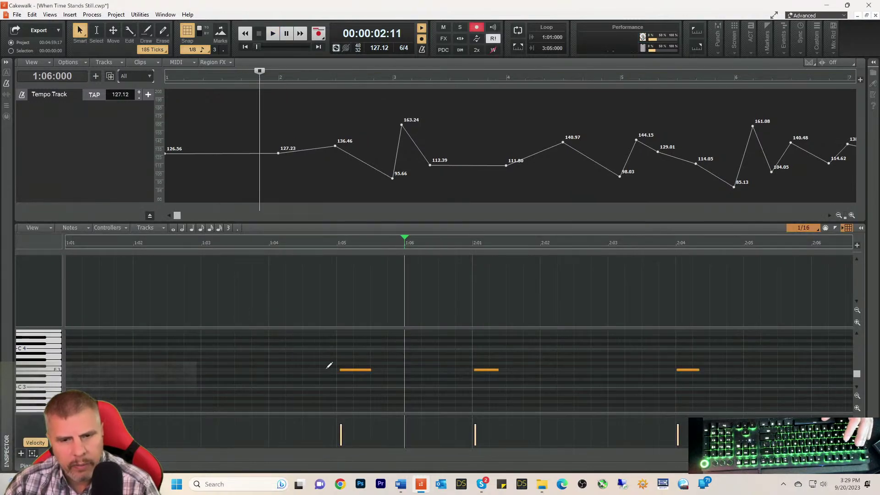
drag(320, 352, 379, 386)
key(Delete)
- Align the recorded notes near 2:01, 5:01 and 5:04 with their beats while playing the clip, replaying from 4:05:720
click(483, 370)
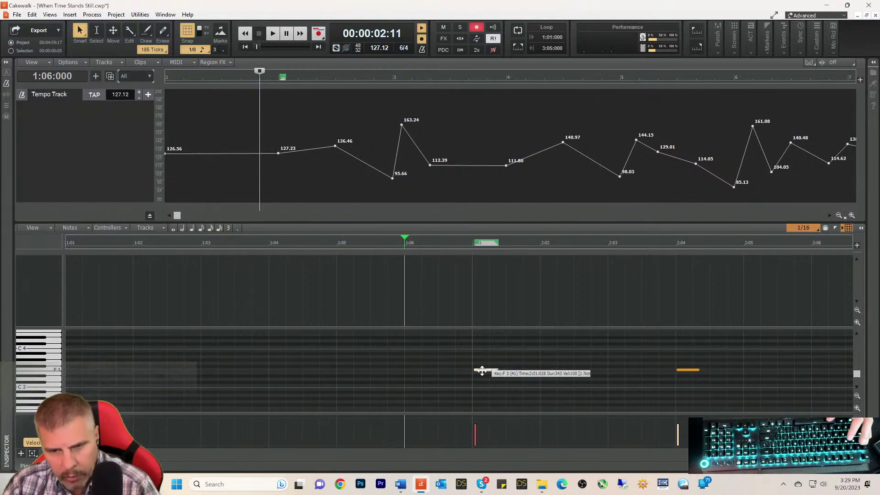
key(space)
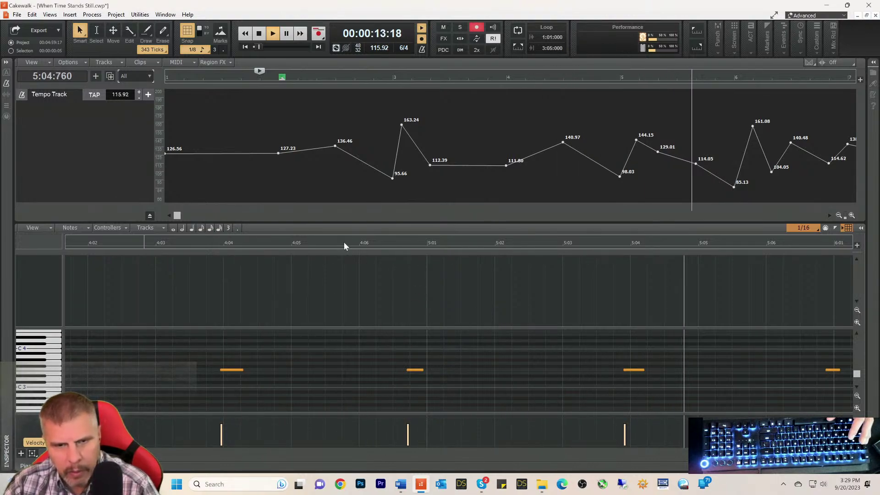
click(343, 241)
click(414, 370)
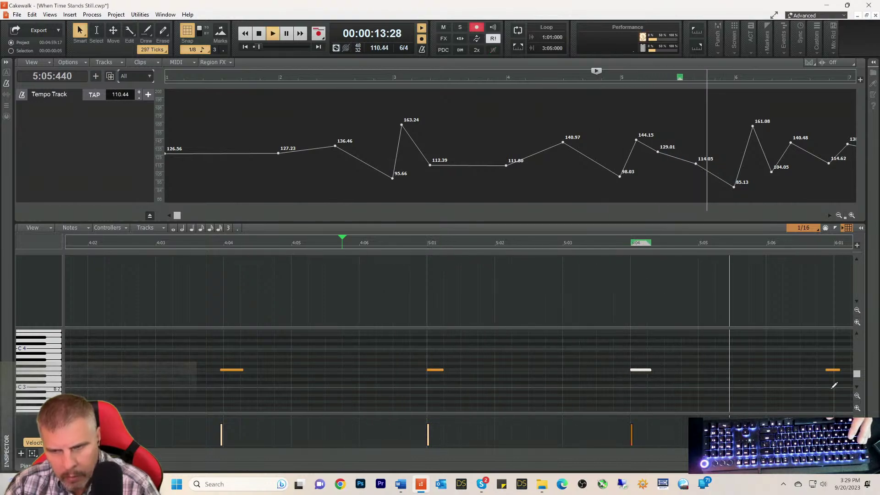
- Play from 5:06:240, align the note near 6:01 with its beat and shift the following note to just before 6:04
click(147, 243)
key(space)
click(200, 370)
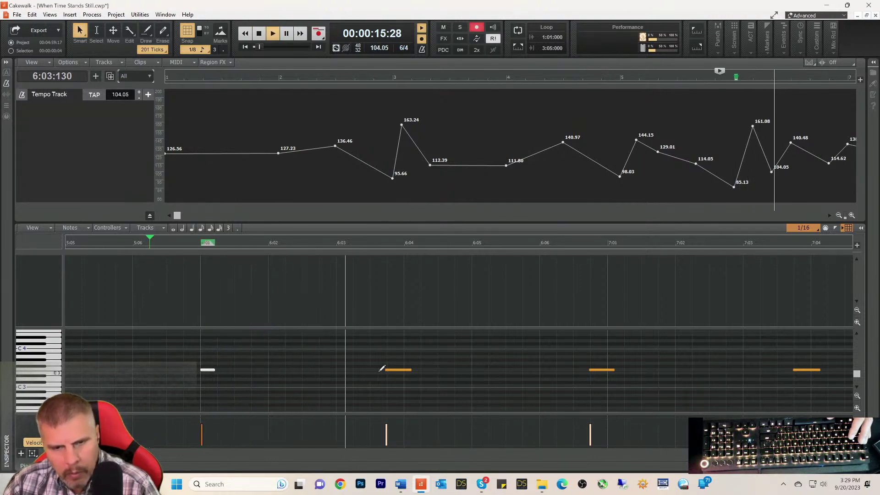
key(space)
key(space)
drag(397, 371, 417, 370)
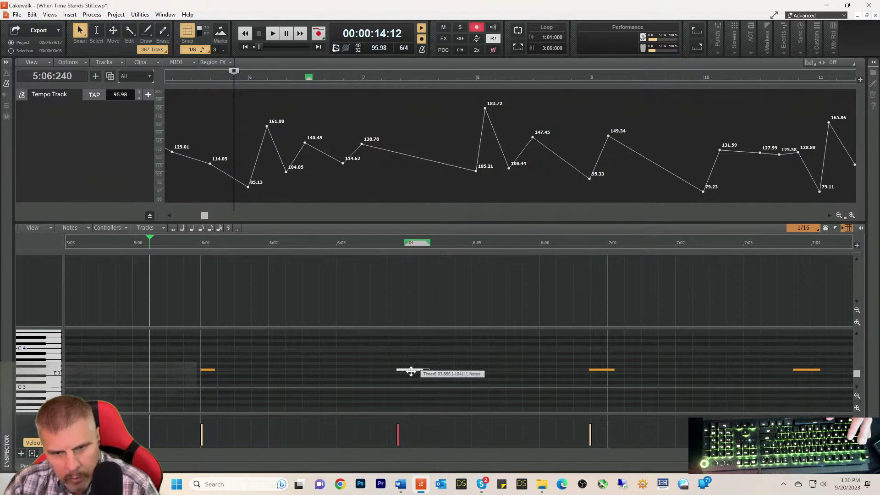
drag(411, 371, 411, 372)
key(space)
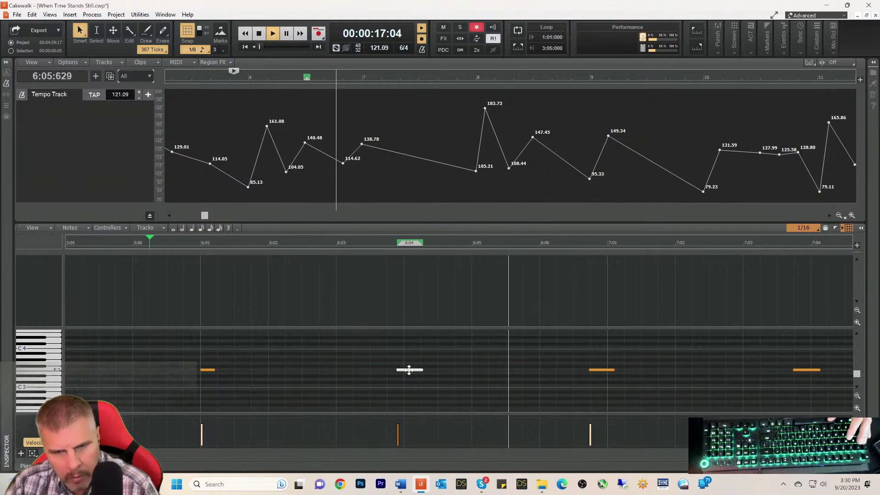
- Shift the notes near 7:01 and 7:04 slightly later toward their beats, and play on from 6:06:720
key(space)
key(space)
drag(597, 369, 607, 370)
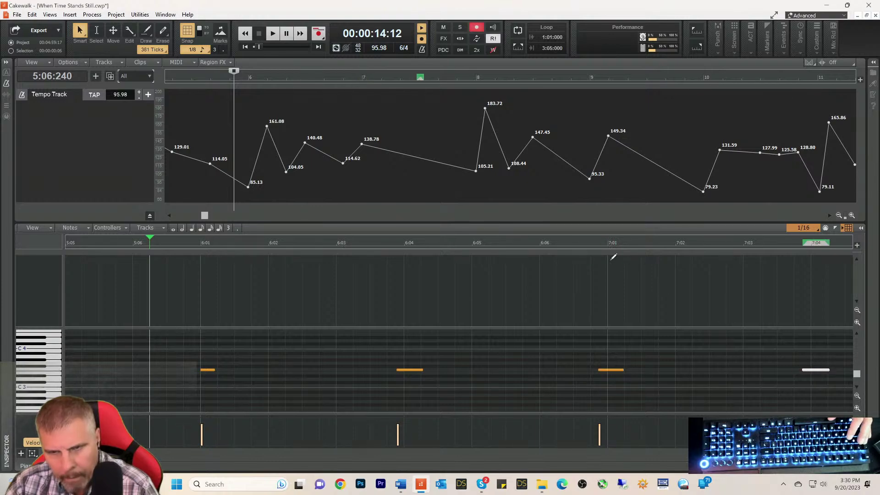
click(590, 243)
key(space)
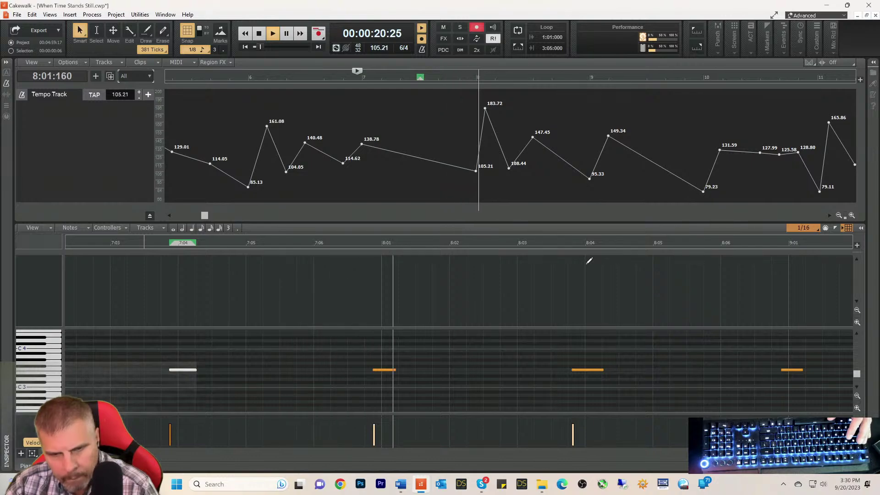
- Shift the note near 8:04 slightly later toward its beat and play the following measures
key(space)
key(space)
drag(764, 370, 776, 369)
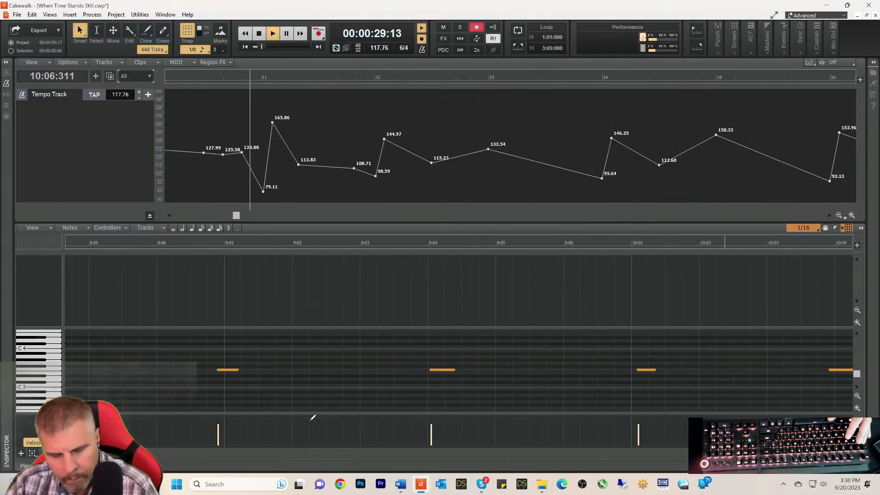
key(space)
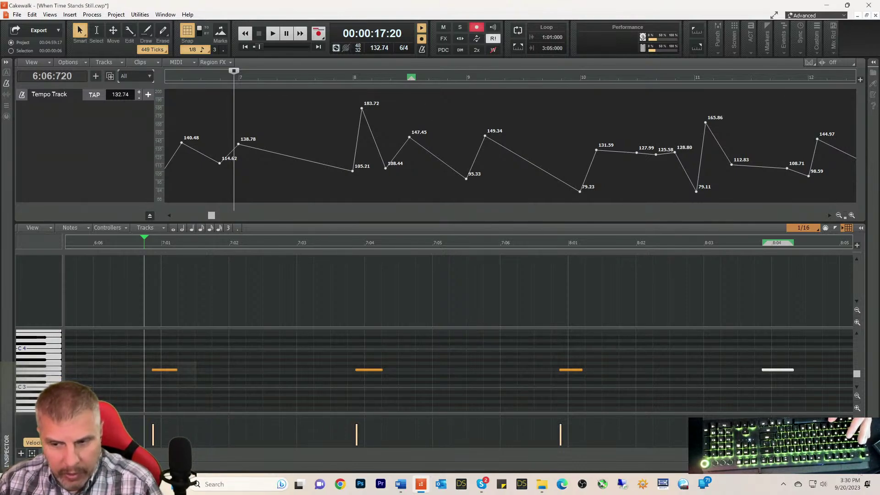
- Show the tracks, play the empty opening before the Record 2 clip from the project start, and return to the piano roll
key(d)
key(ctrl+Home)
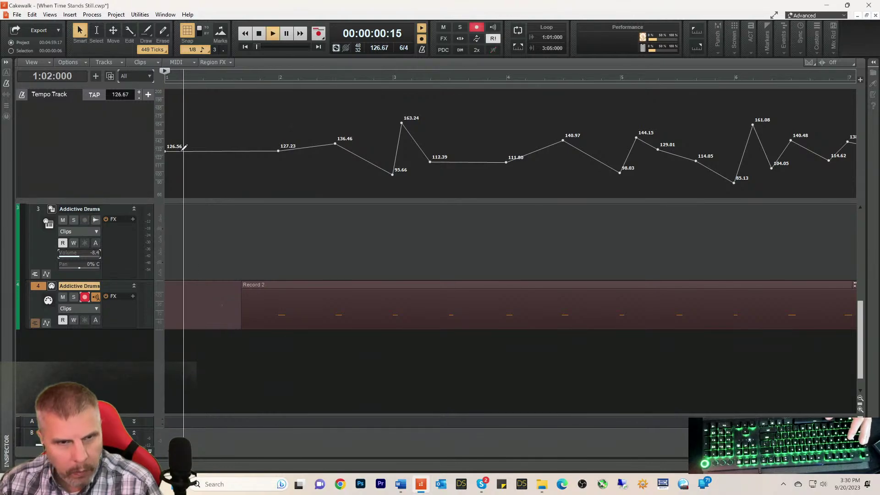
key(space)
click(188, 313)
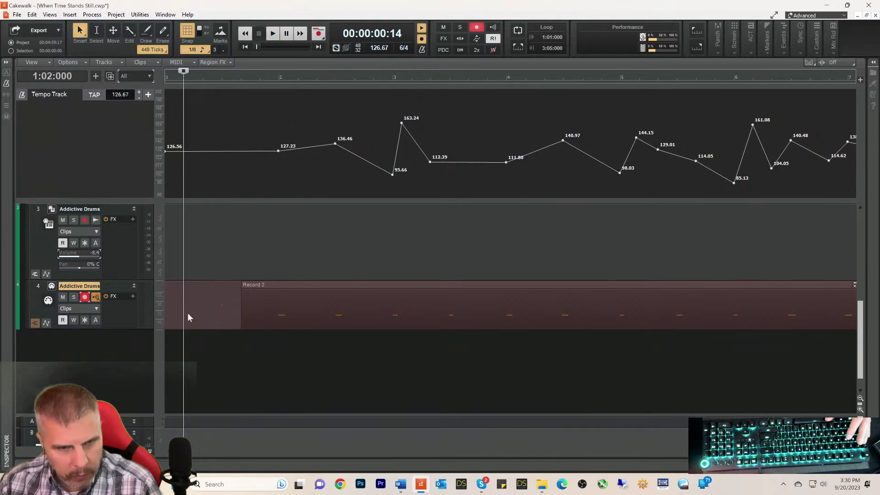
key(d)
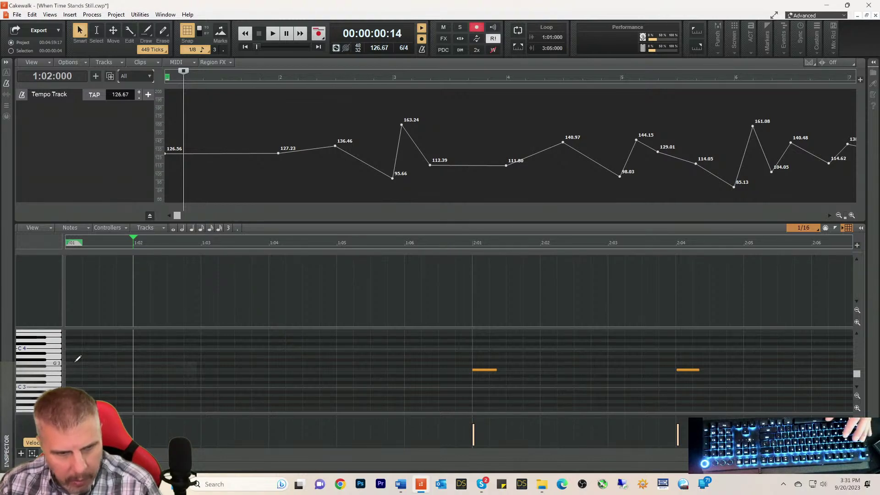
- Add short F3 notes at 1:01 and 1:04 and play the part from the beginning
mouse_move(68, 366)
mouse_down()
mouse_move(82, 365)
mouse_move(74, 370)
mouse_up()
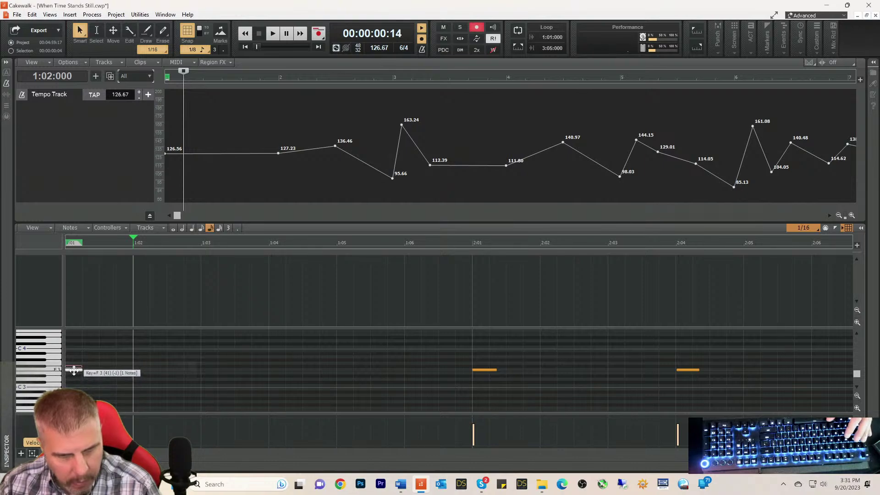
key(w)
key(space)
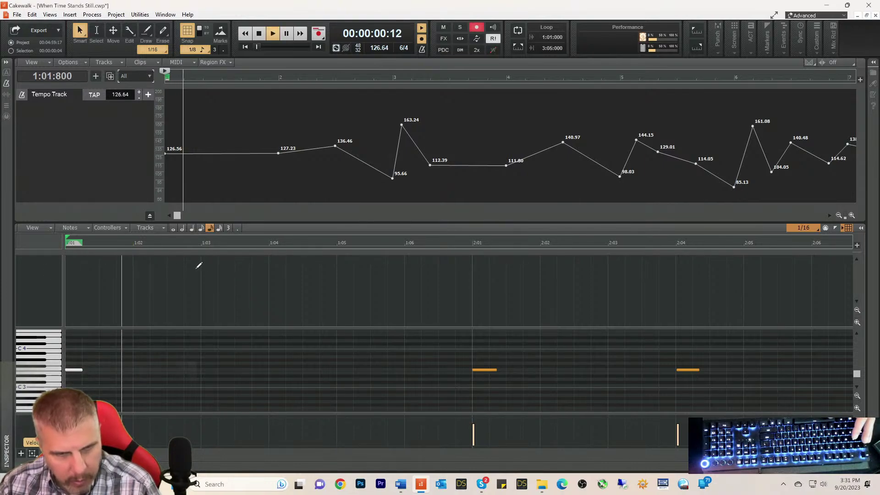
key(space)
click(271, 244)
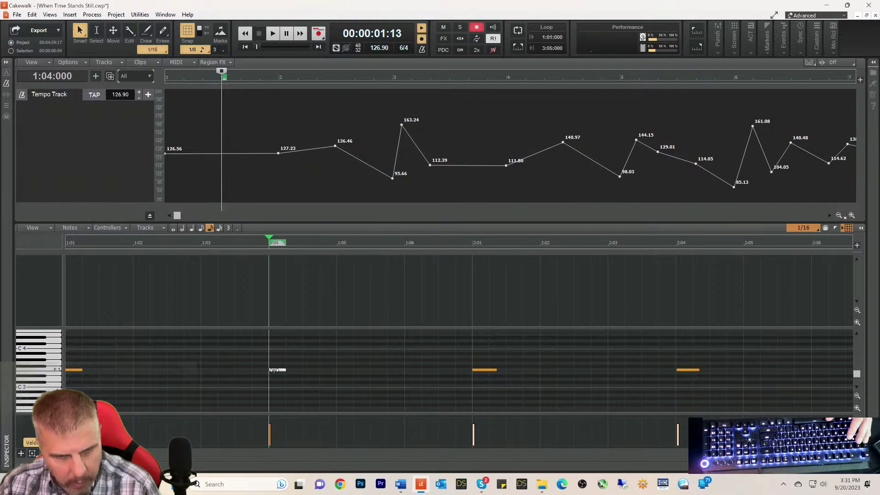
key(w)
key(space)
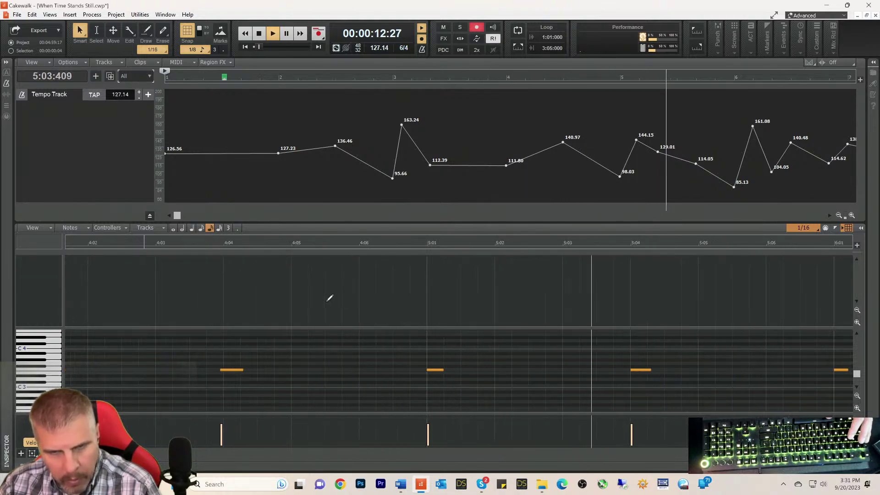
- Replay the note at 5:01 from 4:05:720 and turn off Snap
click(349, 244)
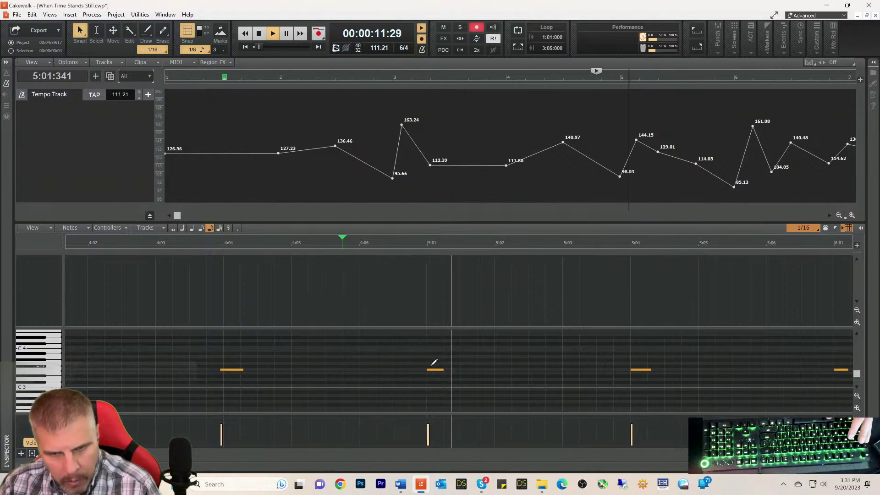
key(space)
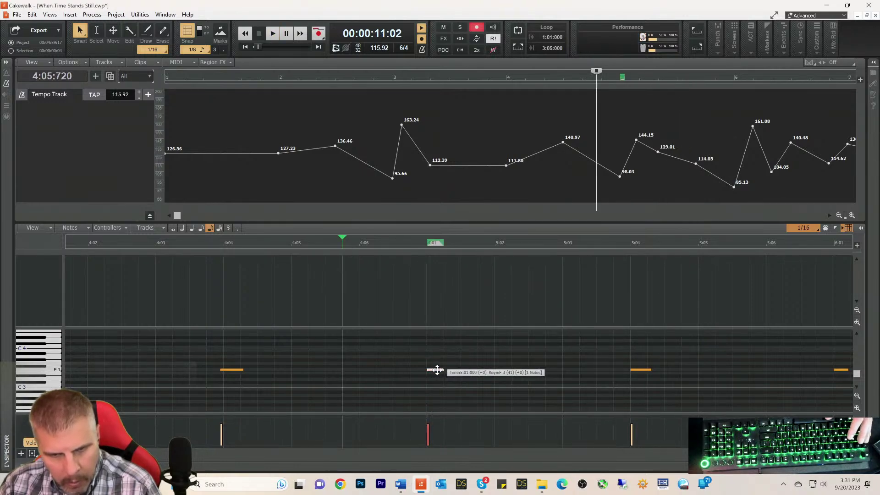
click(187, 33)
key(space)
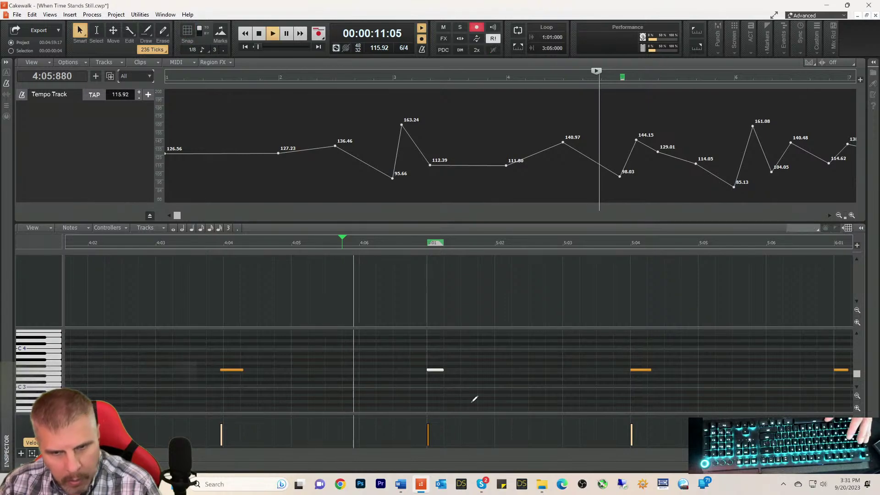
key(space)
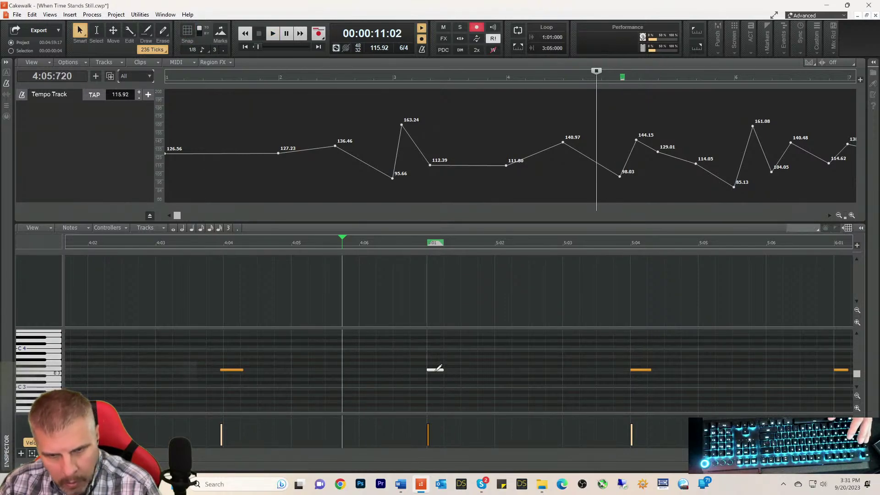
- Nudge the note at 5:01 freely to just ahead of the beat, replaying from 4:05:720 to check it
key(space)
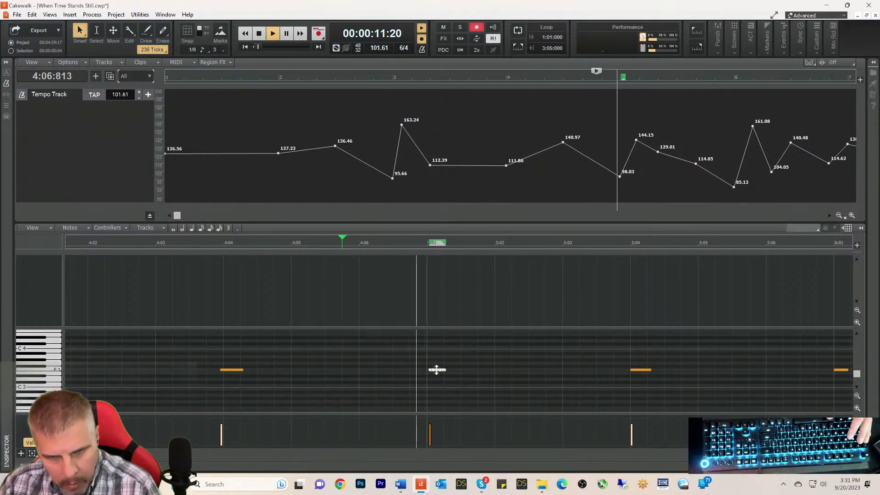
key(space)
drag(436, 369, 432, 370)
key(space)
key(space)
key(space)
key(space)
key(space)
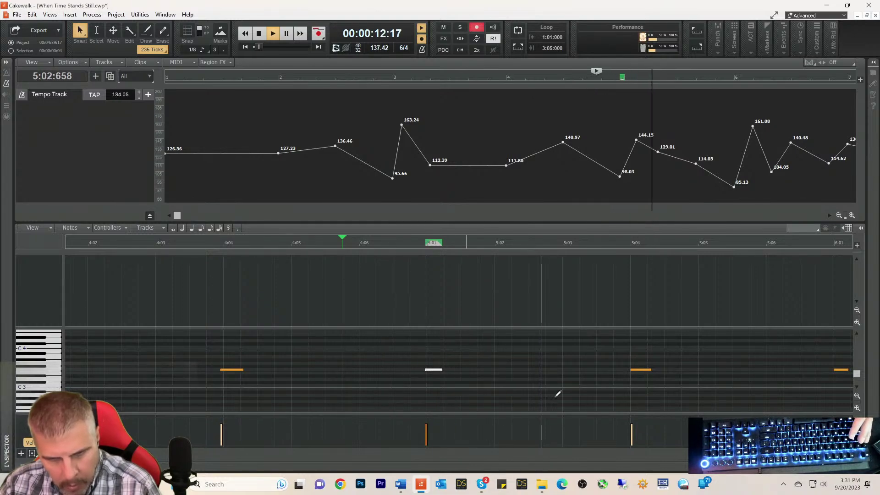
- Nudge the note at 5:04 slightly later and play the passage into measure 6
key(space)
key(space)
drag(639, 370, 642, 371)
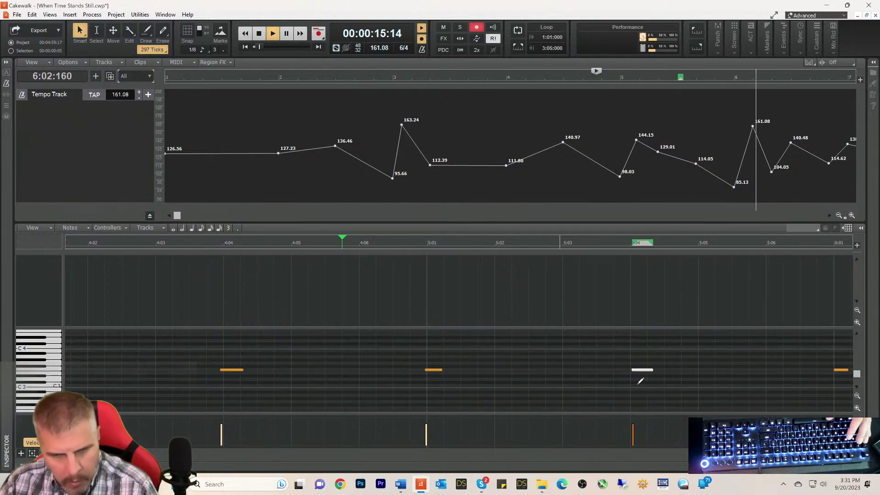
key(space)
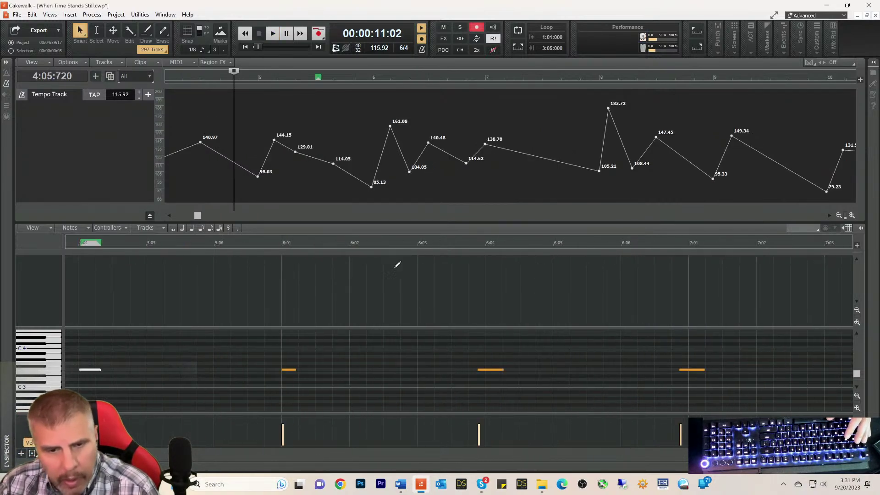
- Fine-tune the timing of the note near 6:04, replaying from between 6:02 and 6:03 and on into measure 9
click(397, 244)
key(space)
click(491, 370)
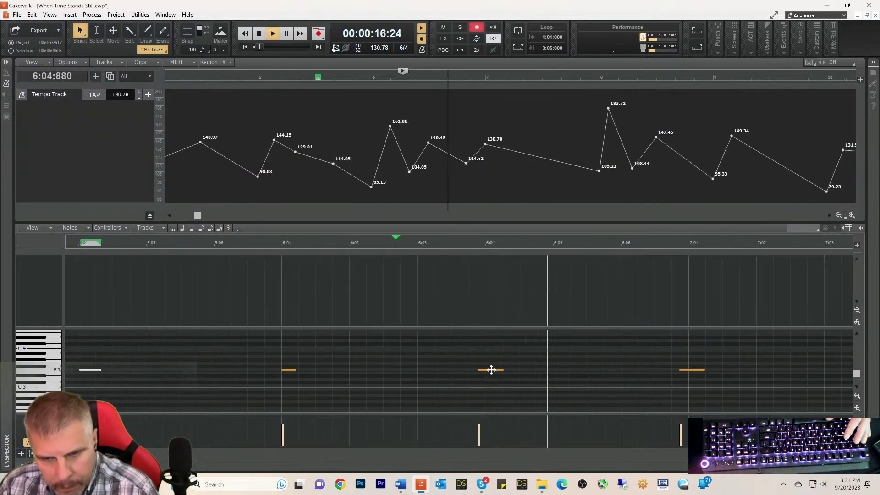
key(space)
key(space)
drag(494, 369, 490, 370)
key(space)
key(space)
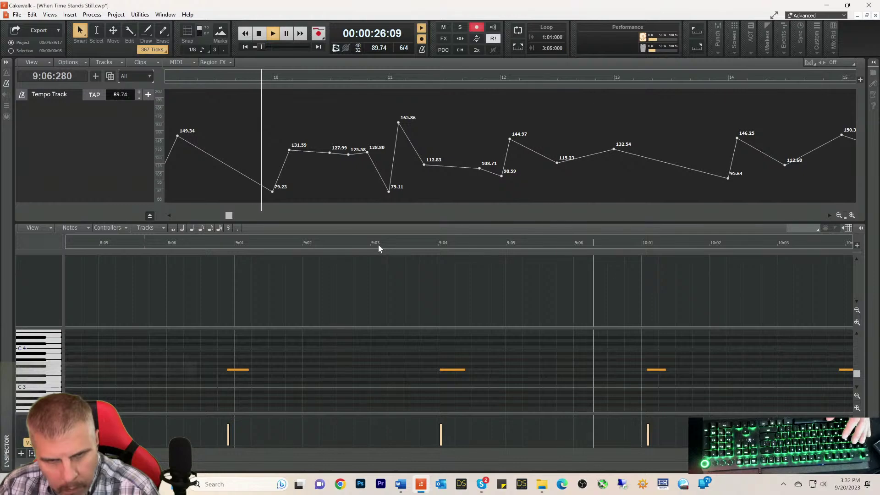
- Move the note just after 9:04 slightly earlier onto the beat and replay from 9:03:115
click(379, 243)
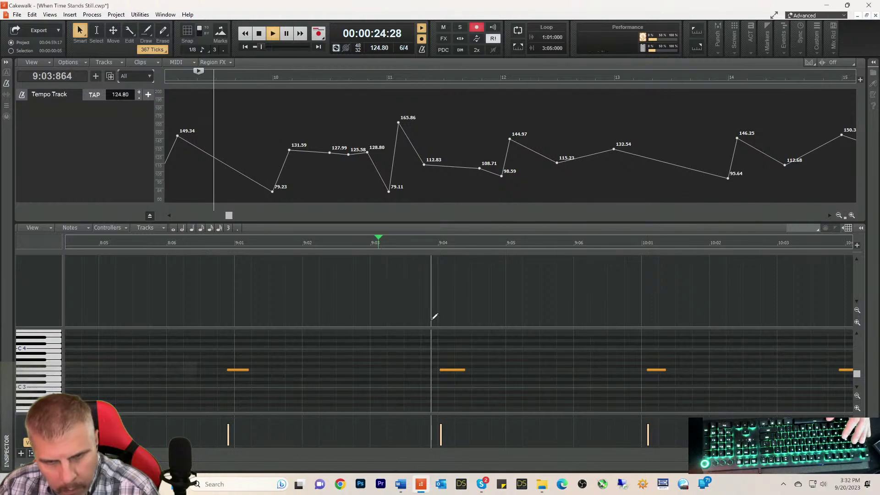
key(space)
click(453, 369)
key(space)
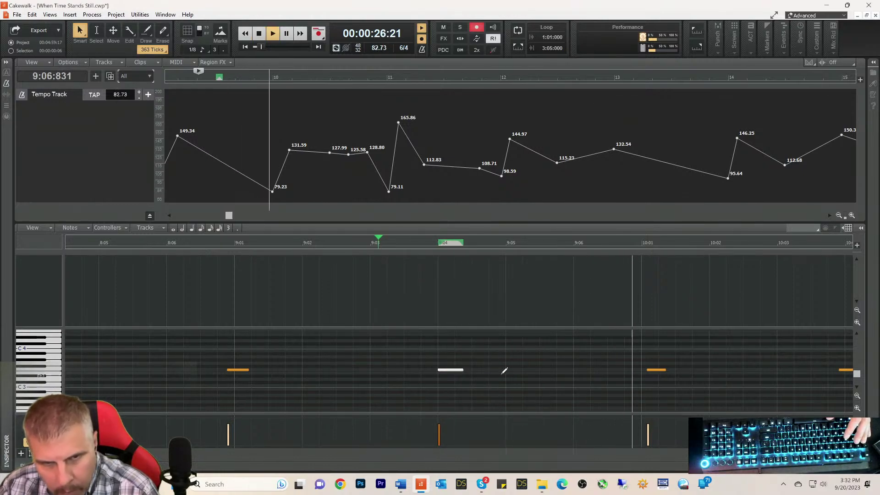
- Adjust the note near 10:01 by ear, placing it slightly after the beat, and replay it from 9:03:115
key(space)
key(space)
drag(656, 369, 649, 370)
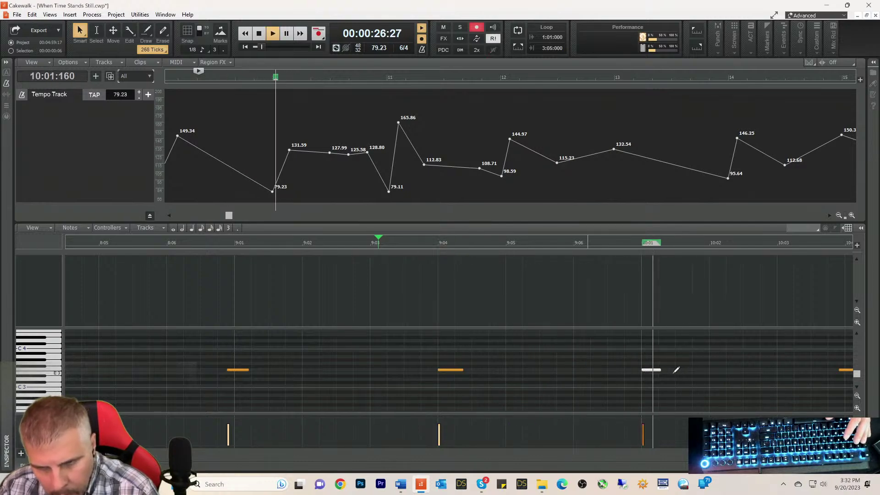
key(space)
key(space)
mouse_move(656, 370)
mouse_down()
mouse_move(648, 370)
mouse_move(655, 370)
mouse_up()
key(space)
key(space)
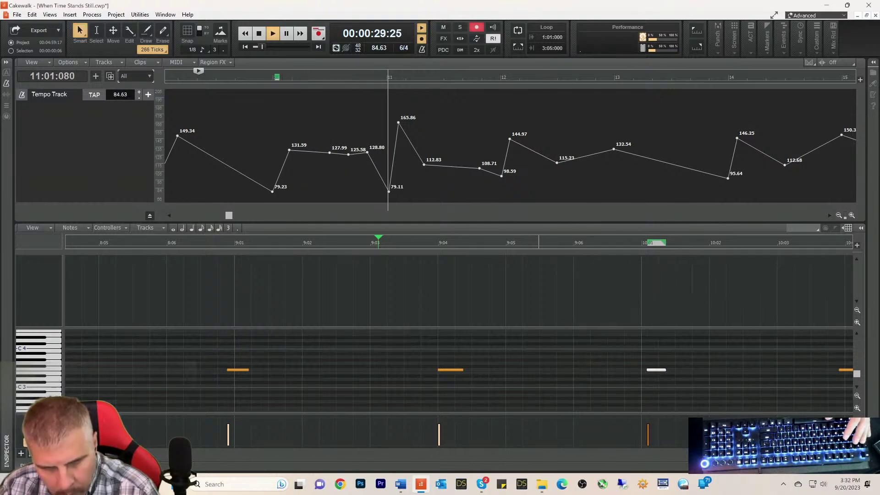
key(space)
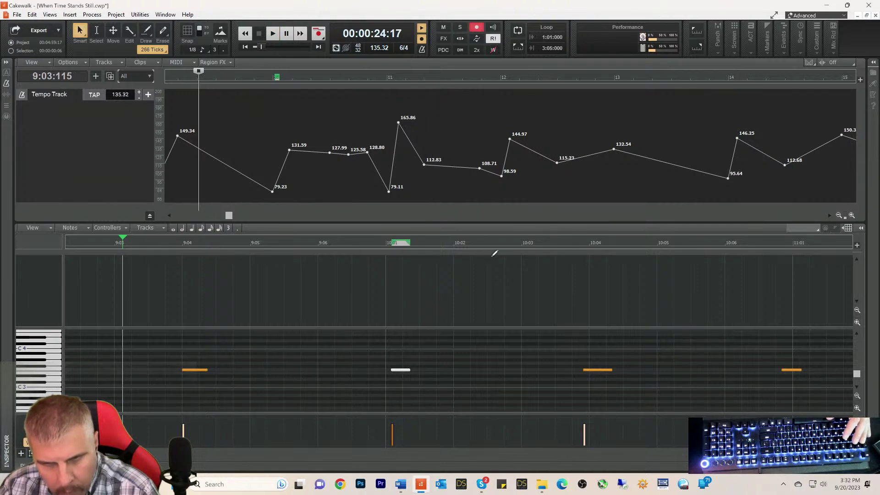
- Play from between 10:02 and 10:03 and shift the note just before 11:01 slightly later toward the beat
click(491, 248)
key(space)
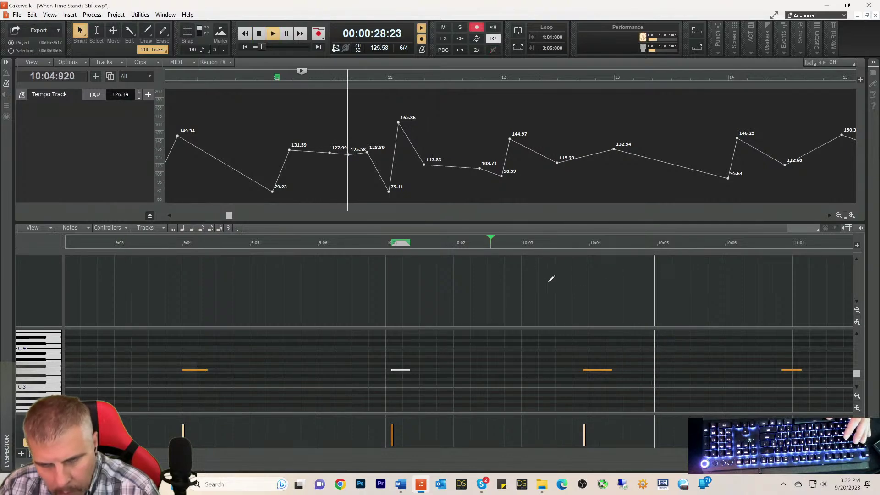
key(space)
key(space)
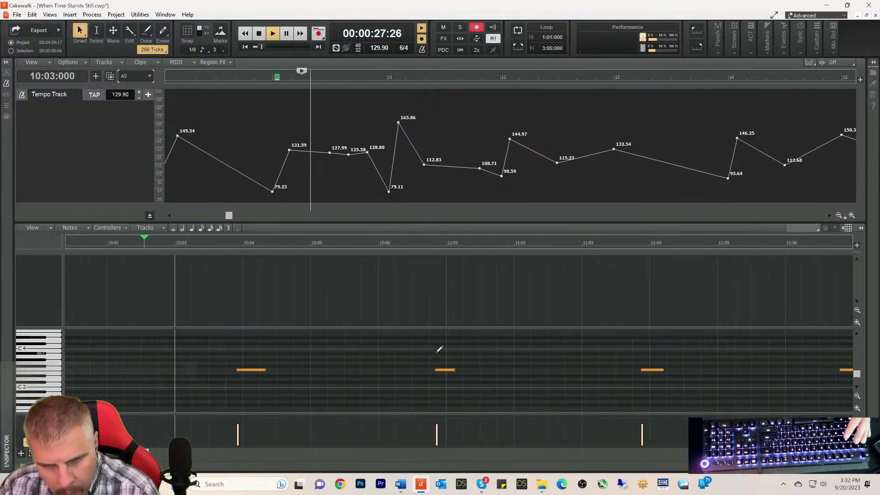
drag(446, 369, 451, 369)
key(space)
key(space)
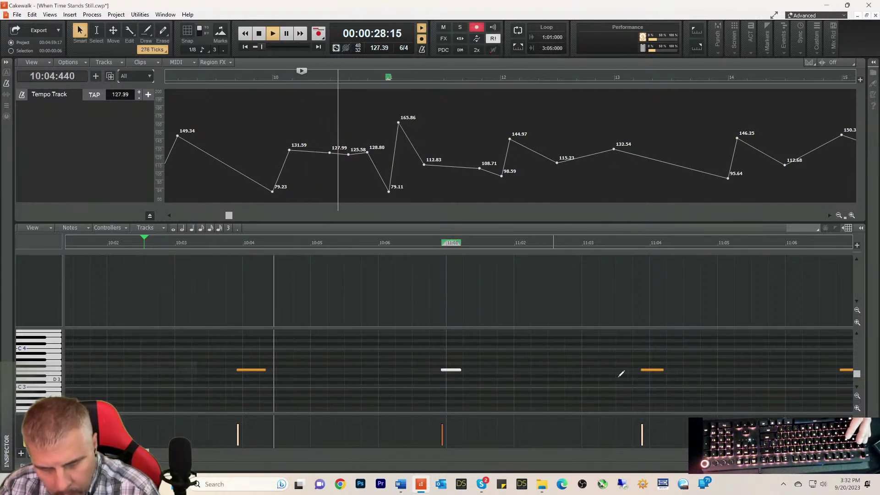
- Shift the note just before 11:04 slightly later toward the beat, stop playback and look over the notes through measure 22
drag(645, 370, 649, 369)
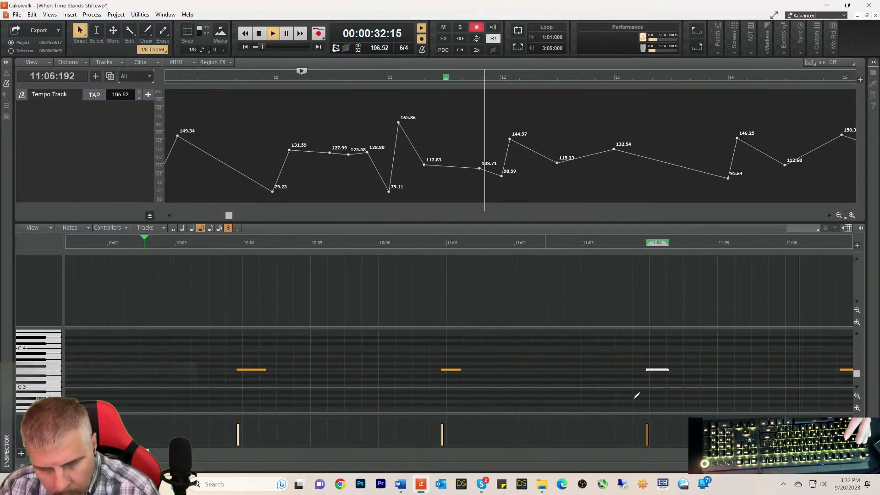
key(space)
drag(146, 453, 148, 452)
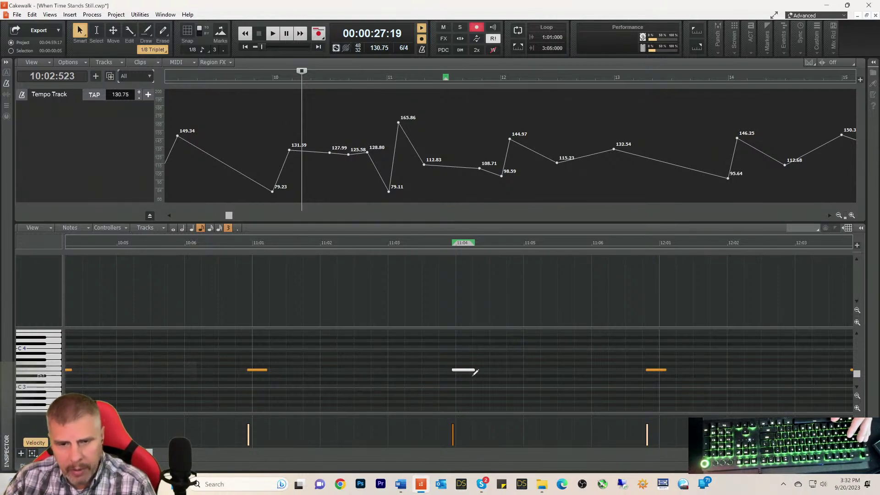
drag(148, 453, 225, 453)
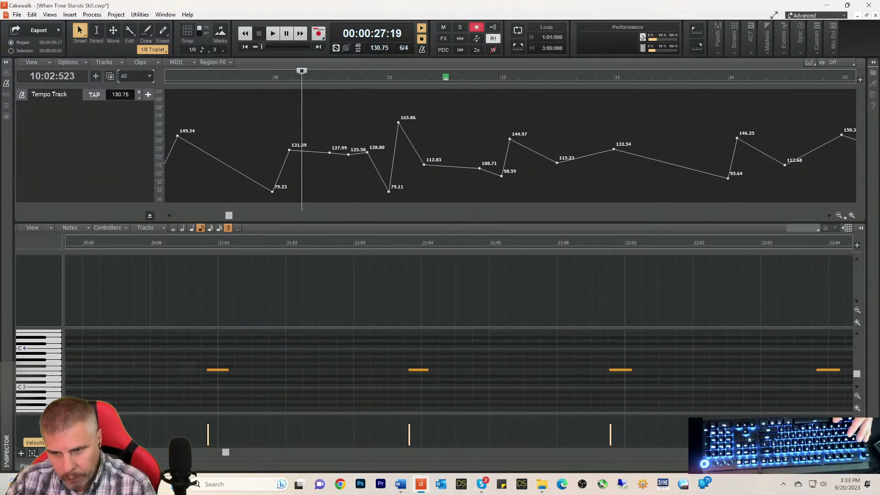
- Close the piano roll and play the tracks from 5:06:775 into measure 8 to check the drum notes against the audio
key(d)
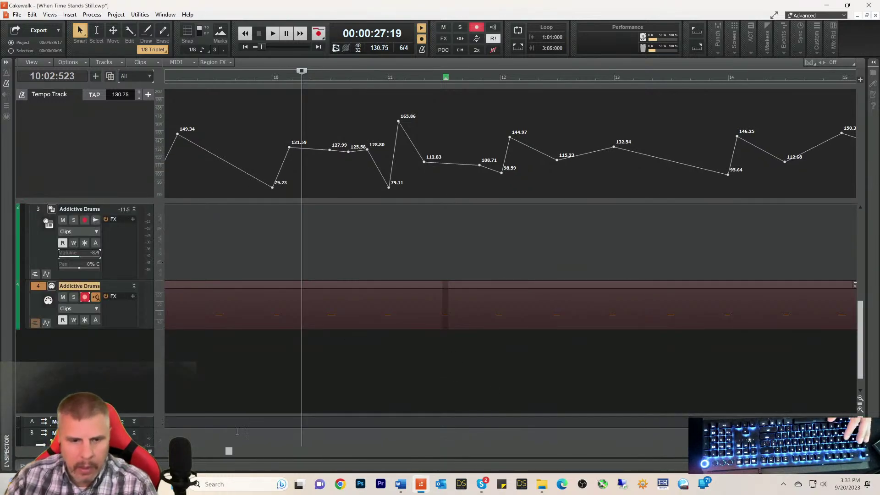
drag(228, 452, 208, 453)
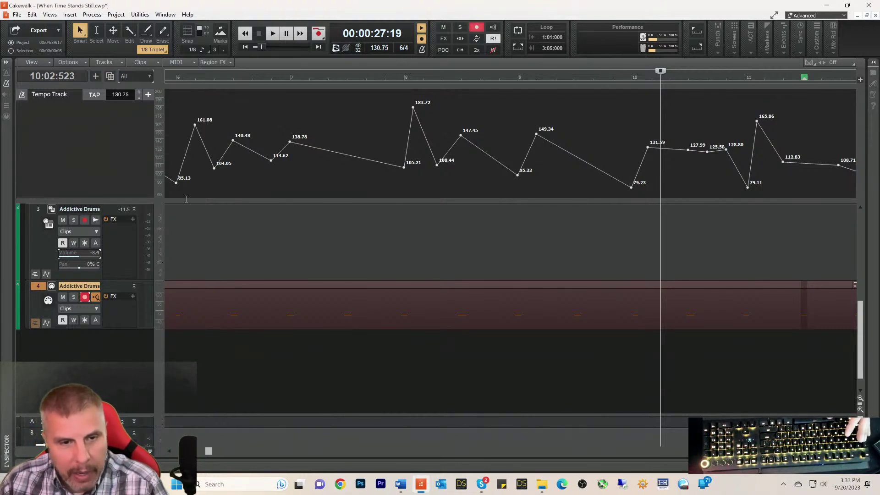
click(173, 79)
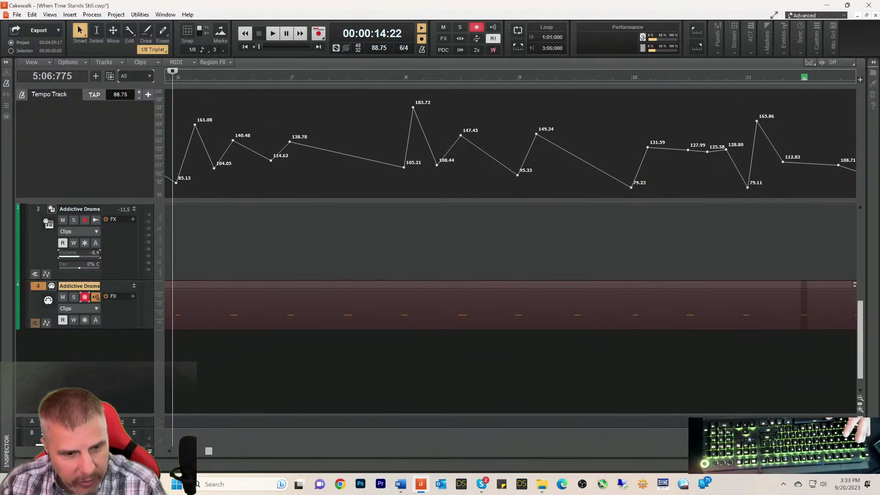
key(Tab)
key(space)
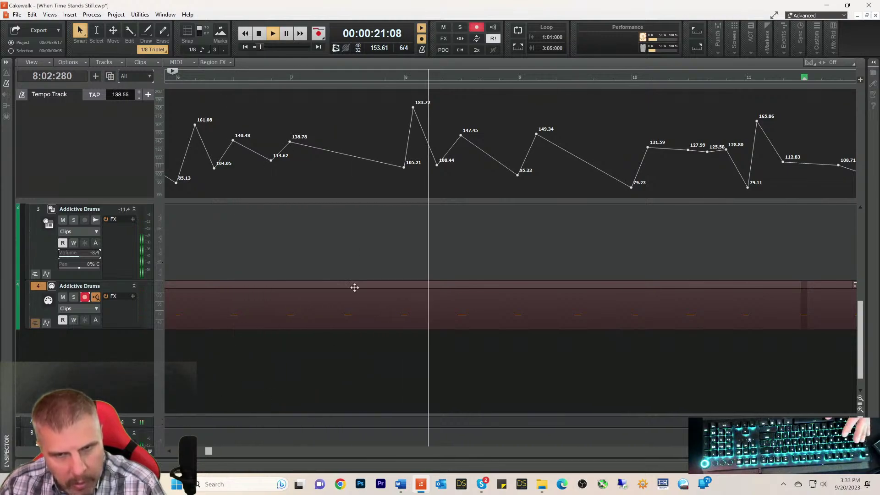
key(space)
- Bring the Audio track's waveform into view, enlarge the timeline, and play from 8:01:056 into measure 10
click(405, 81)
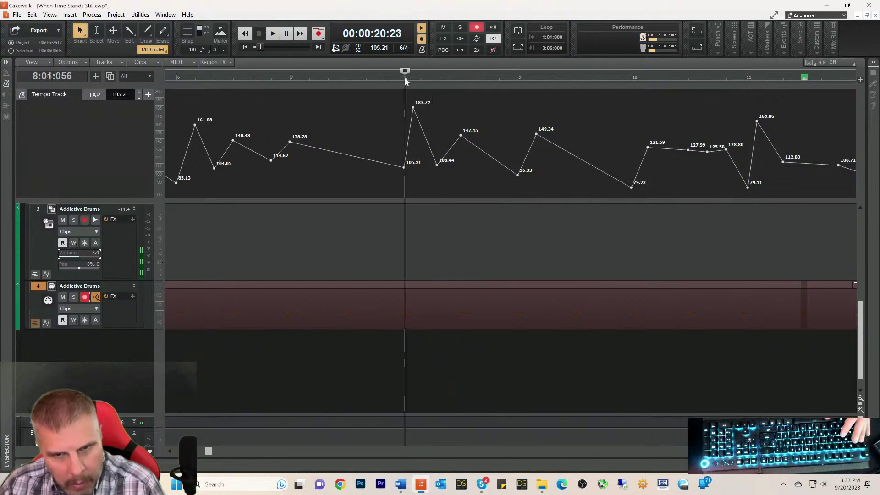
key(space)
scroll(454, 292, up, 5)
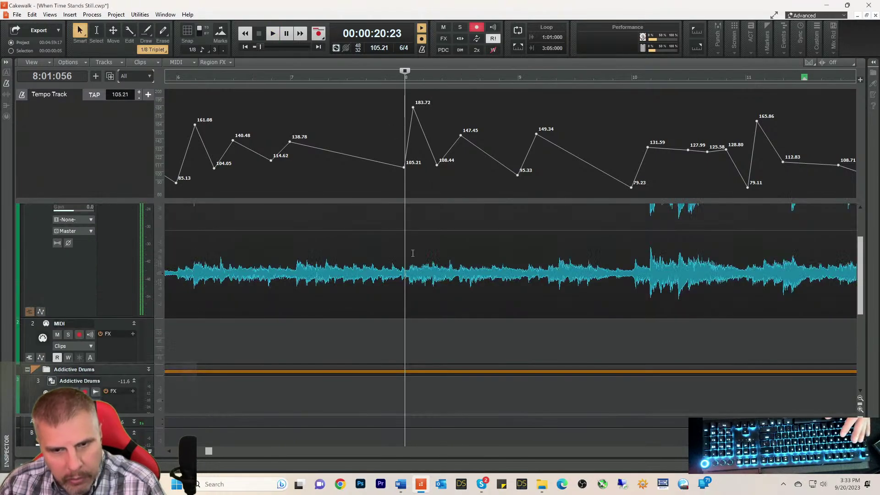
key(space)
key(space)
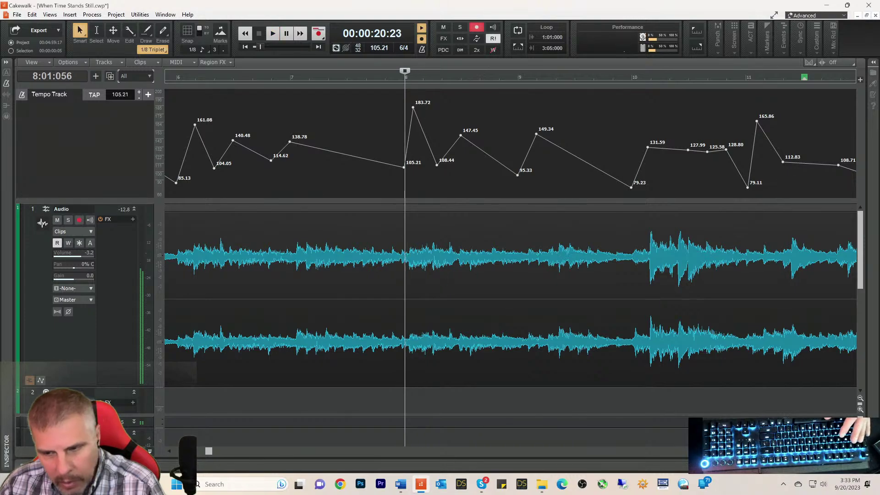
key(ctrl+Right)
key(ctrl+Right)
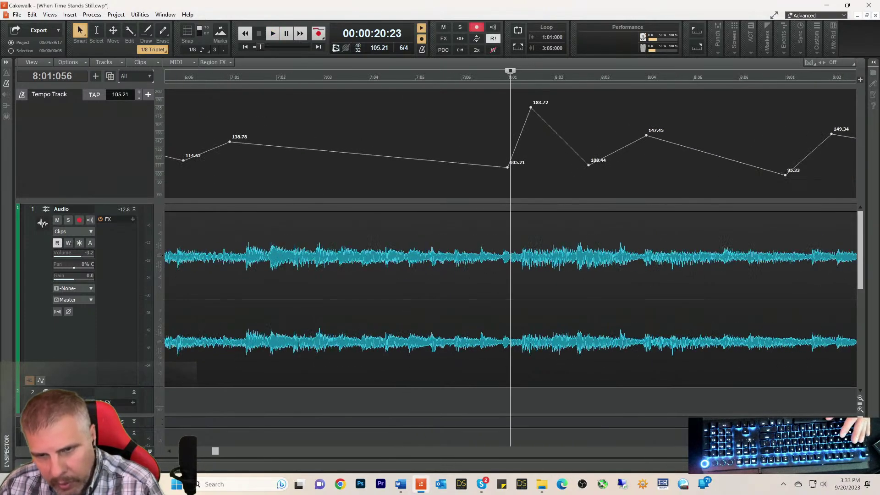
key(space)
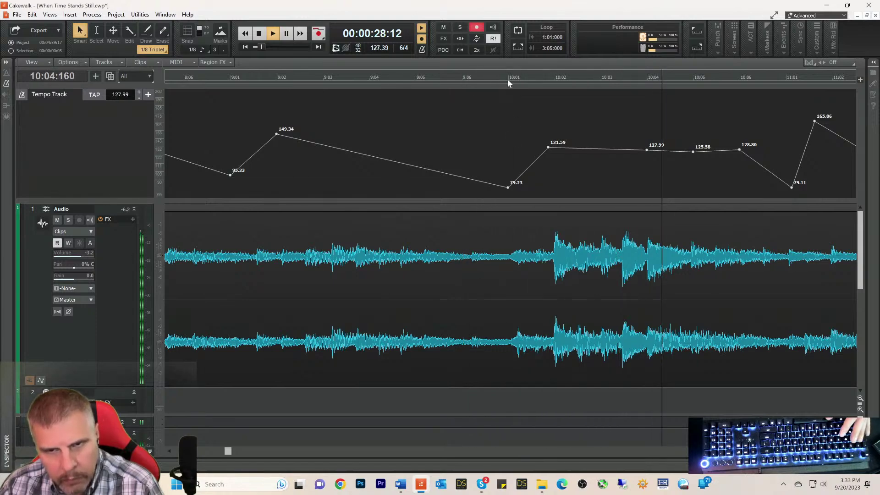
- Replay the passage from 9:06:953, and listen from 8:06:746 into measure 13 to check the timing
click(508, 78)
click(508, 80)
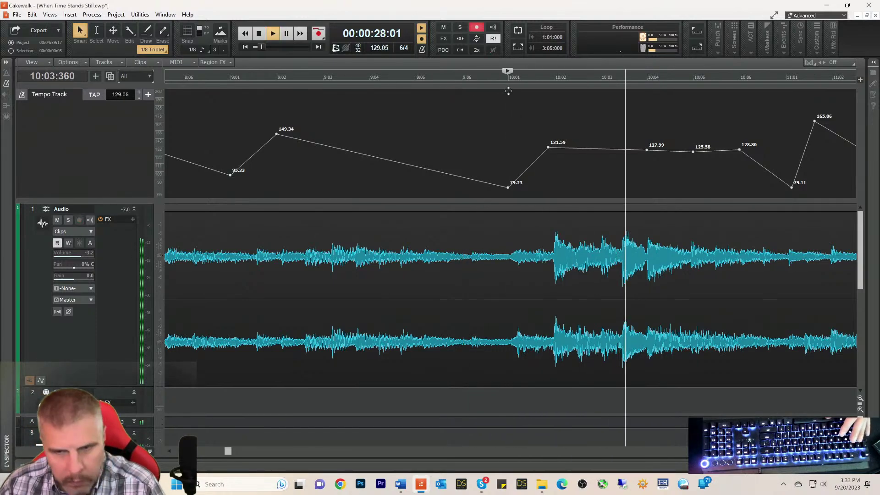
key(space)
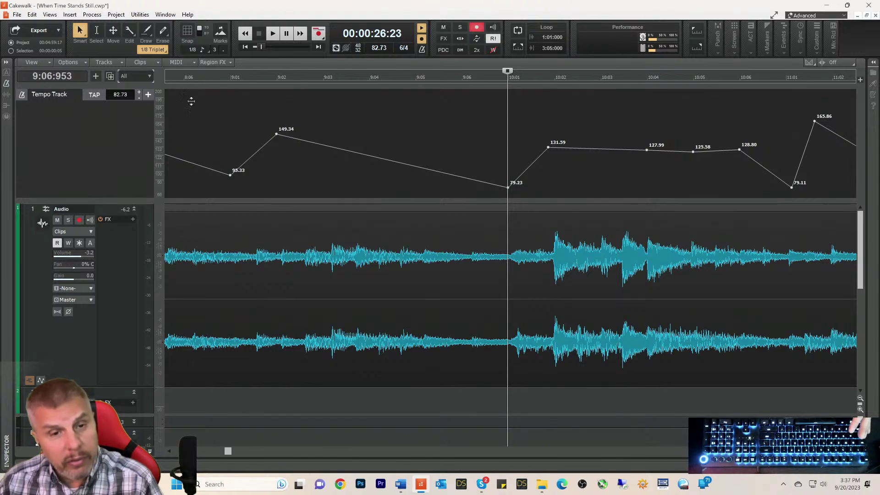
click(219, 76)
key(space)
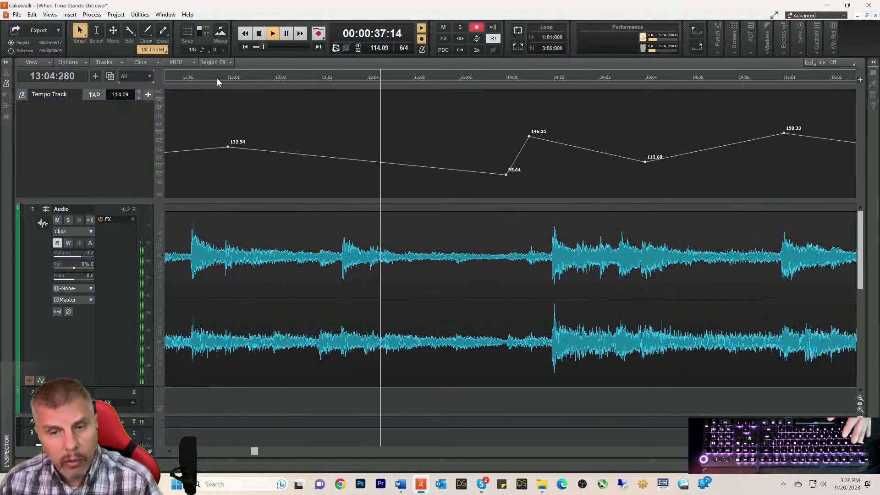
key(space)
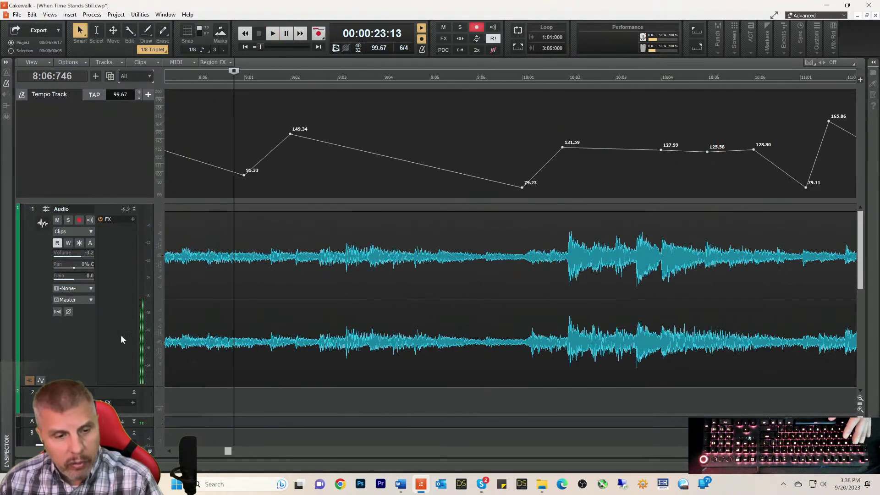
- Select the recorded MIDI clip on Addictive Drums track 4 and look through its available clip commands
scroll(128, 358, down, 3)
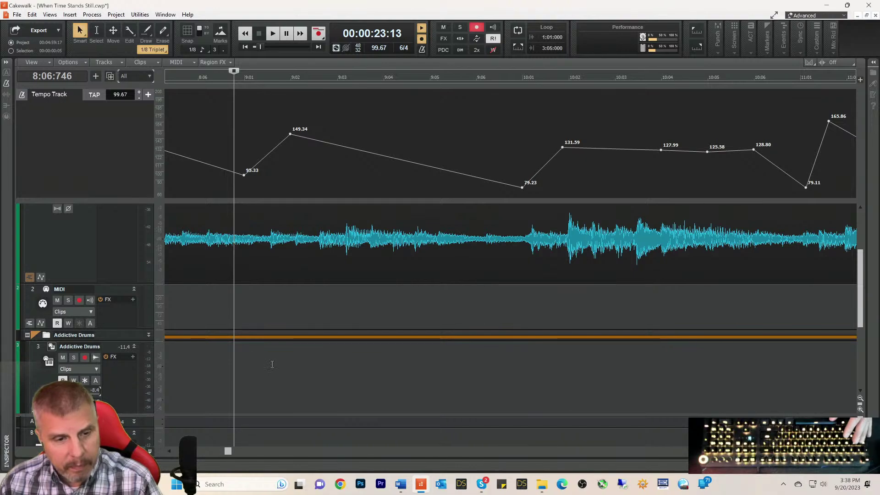
scroll(268, 362, down, 3)
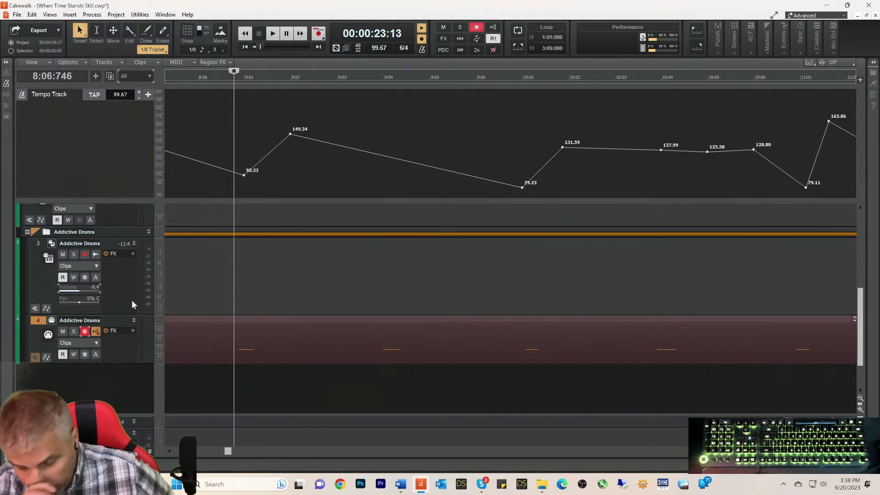
click(223, 340)
right_click(223, 340)
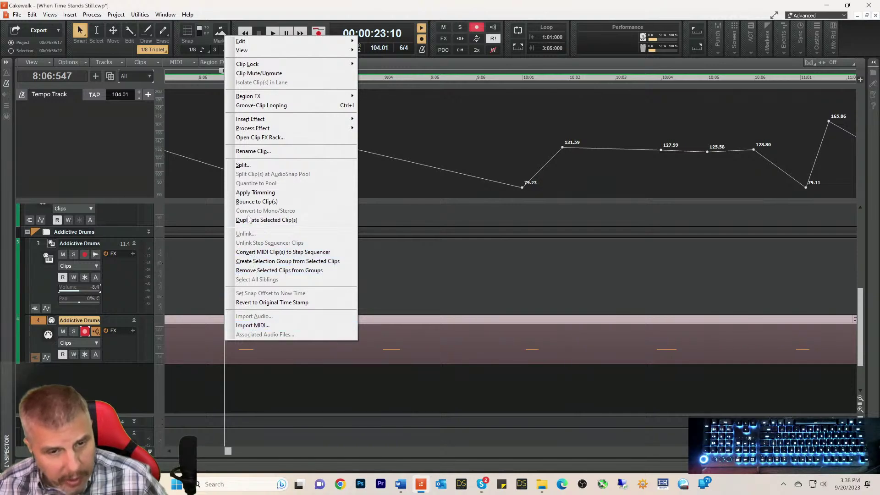
click(205, 354)
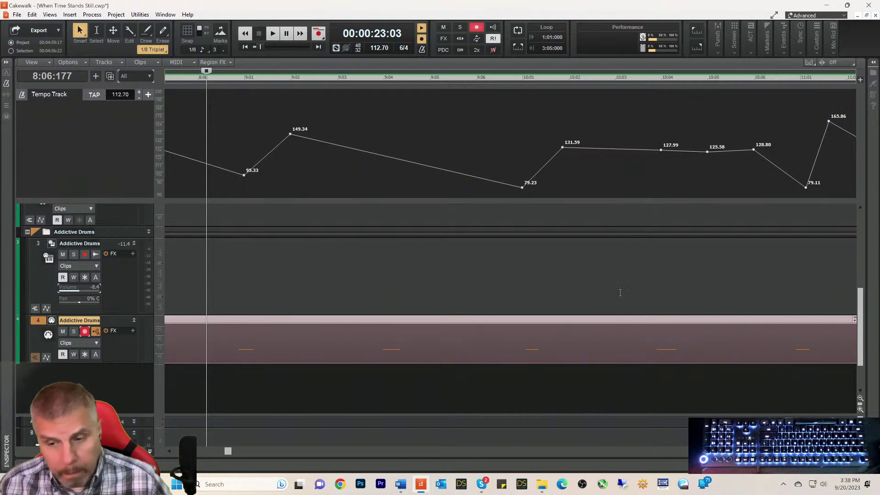
- Zoom out the timeline to examine the tempo curve and the drum clip across measures 3 to 14
key(ctrl+Left)
key(ctrl+Left)
key(ctrl+Left)
key(ctrl+Left)
key(ctrl+Left)
key(ctrl+Left)
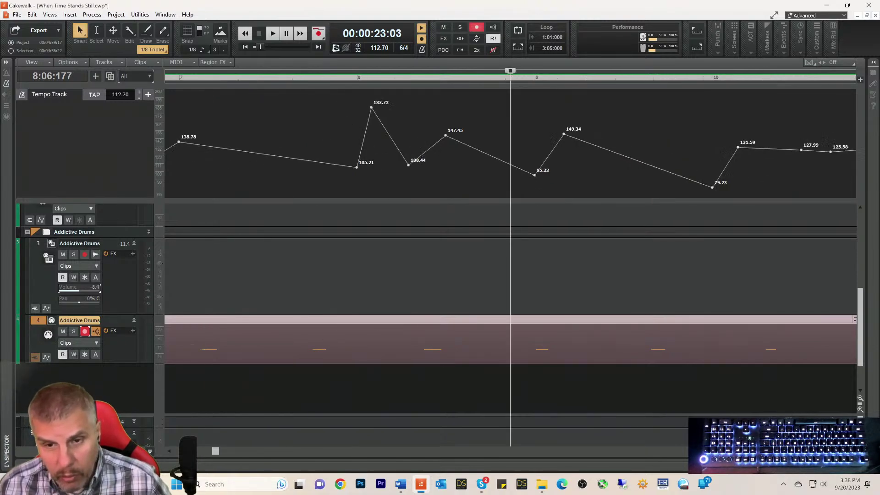
key(ctrl+Left)
key(ctrl+Left)
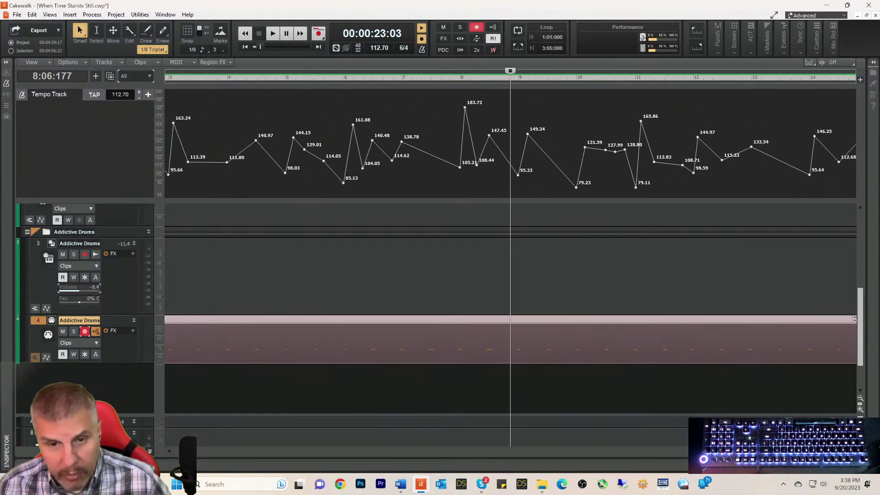